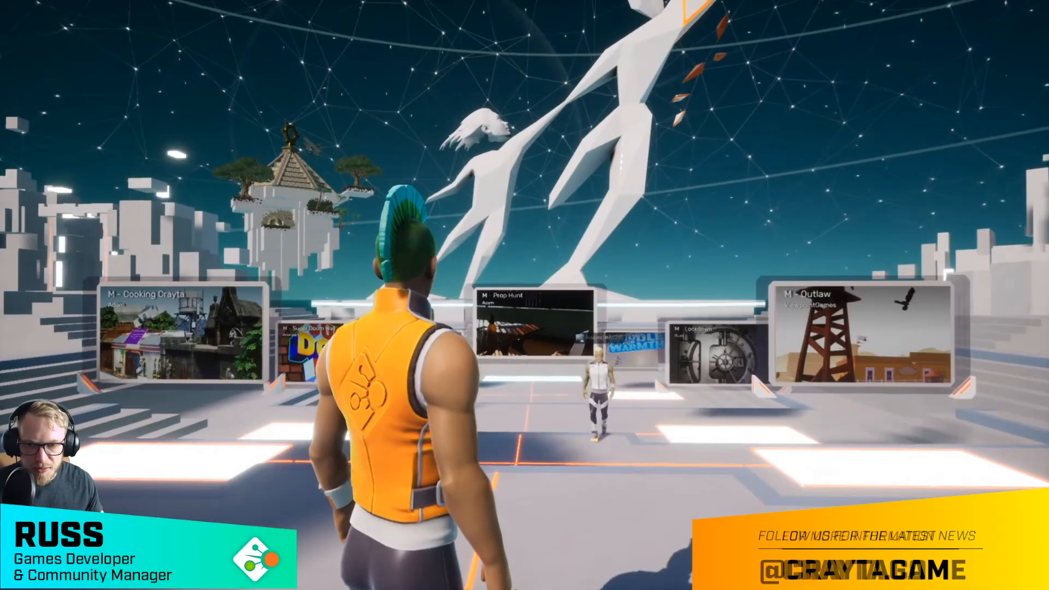
# - Start a new game from the "Starter: Empty Game" template and name it Puzzle Rooms
pyautogui.press('Escape')
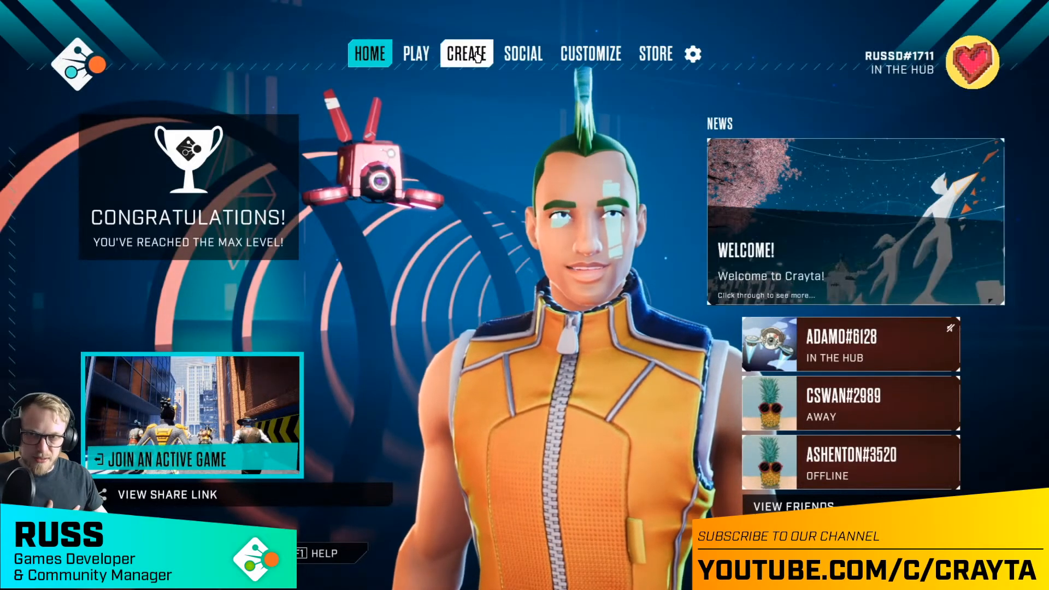
pyautogui.click(478, 54)
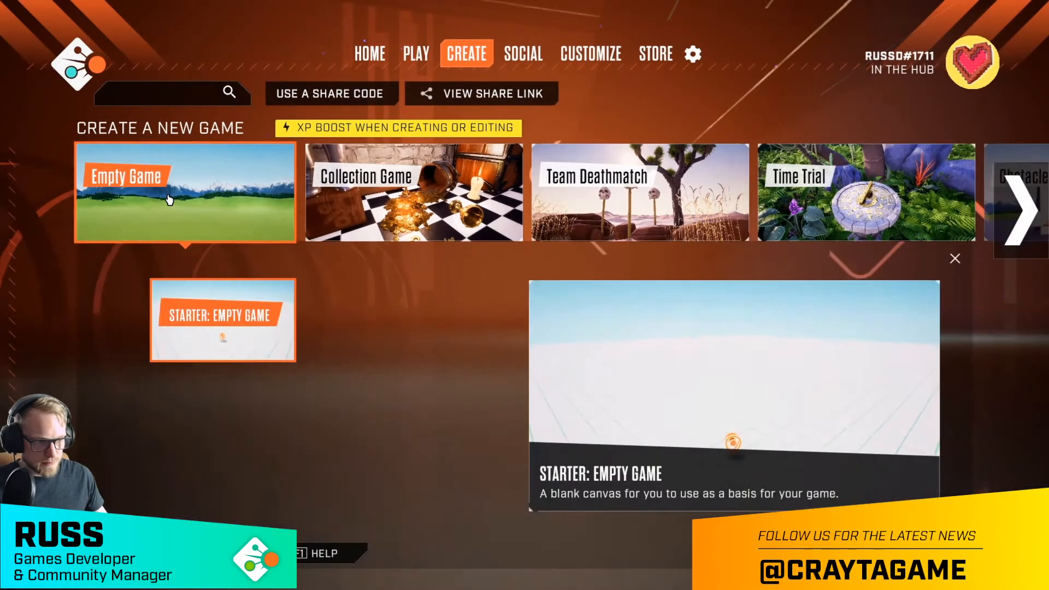
pyautogui.click(176, 207)
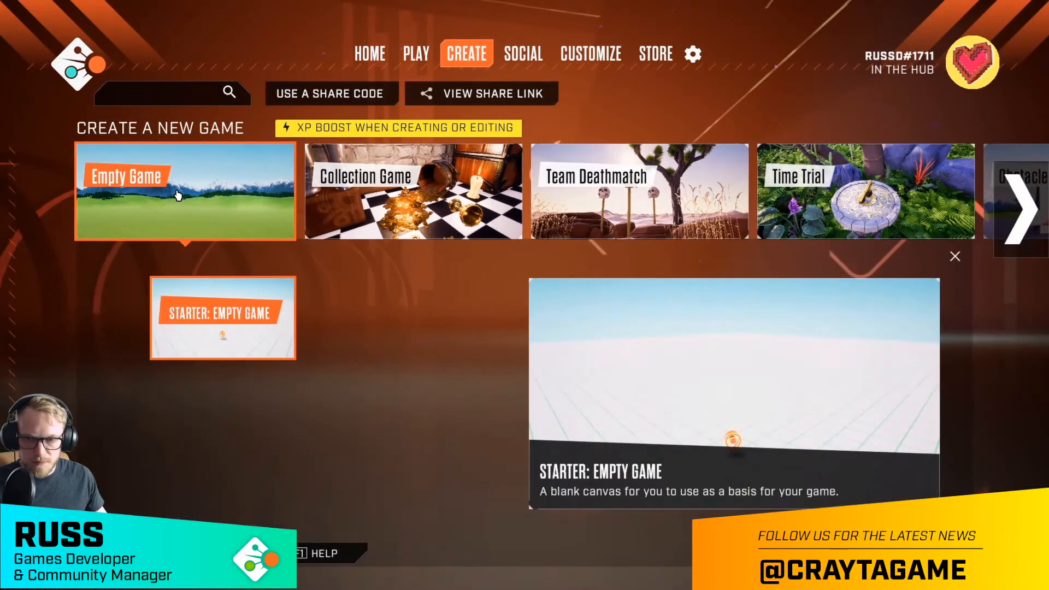
pyautogui.click(245, 314)
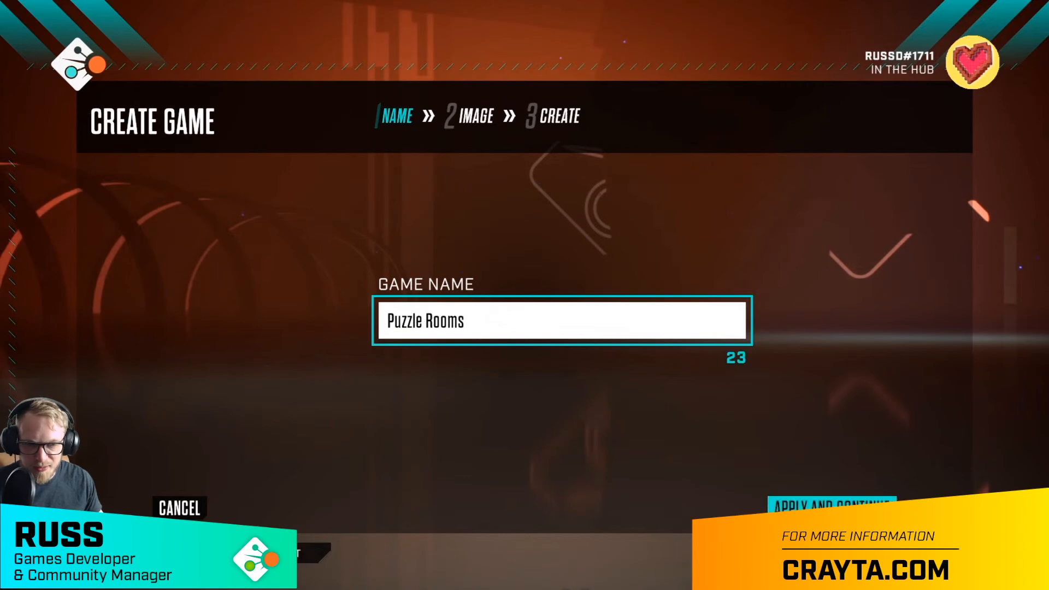
pyautogui.press('Return')
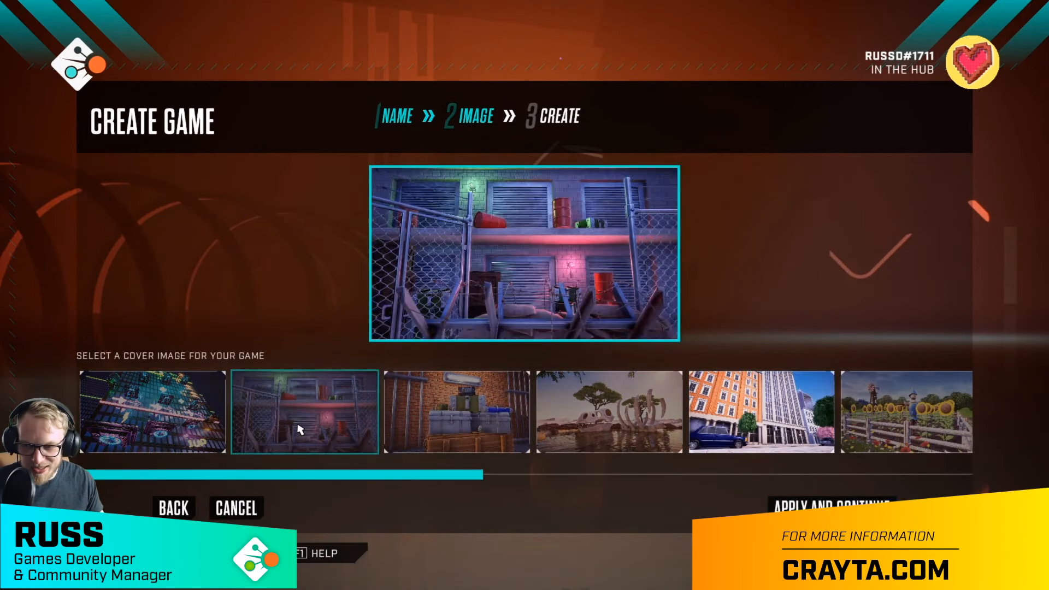
# - Choose the neon night-time city picture as the cover image and create the game
pyautogui.moveTo(344, 476); pyautogui.dragTo(856, 463)
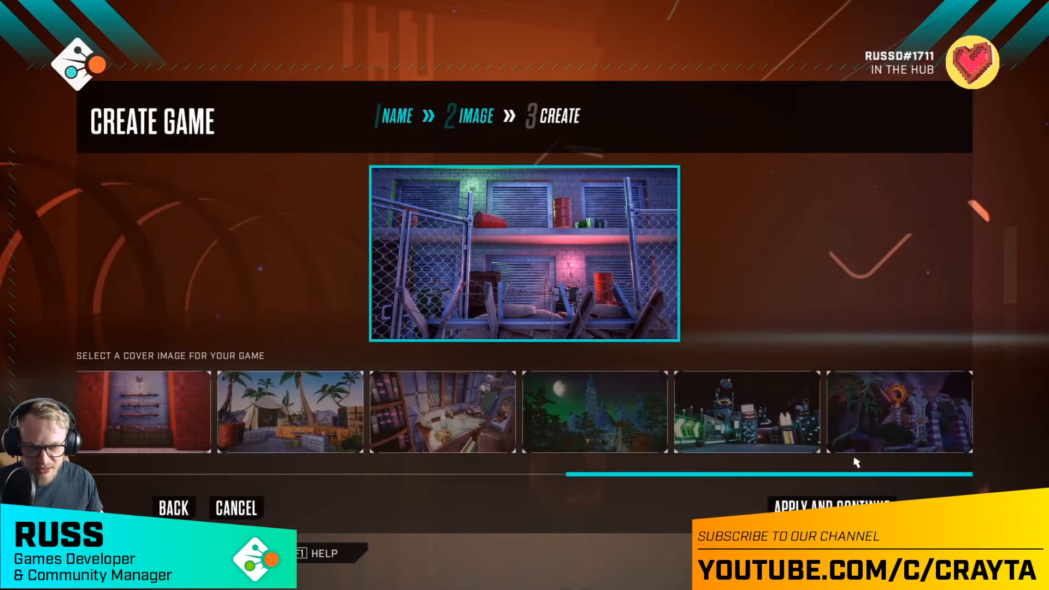
pyautogui.click(737, 431)
pyautogui.press('Return')
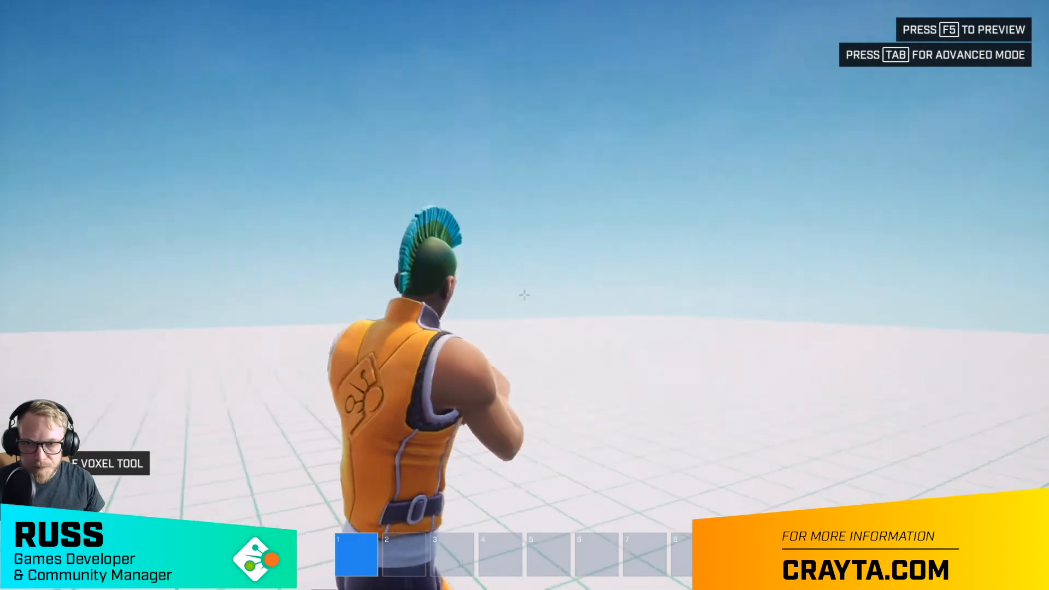
# - Check the options available for the online friend in the friends list
pyautogui.press('s')
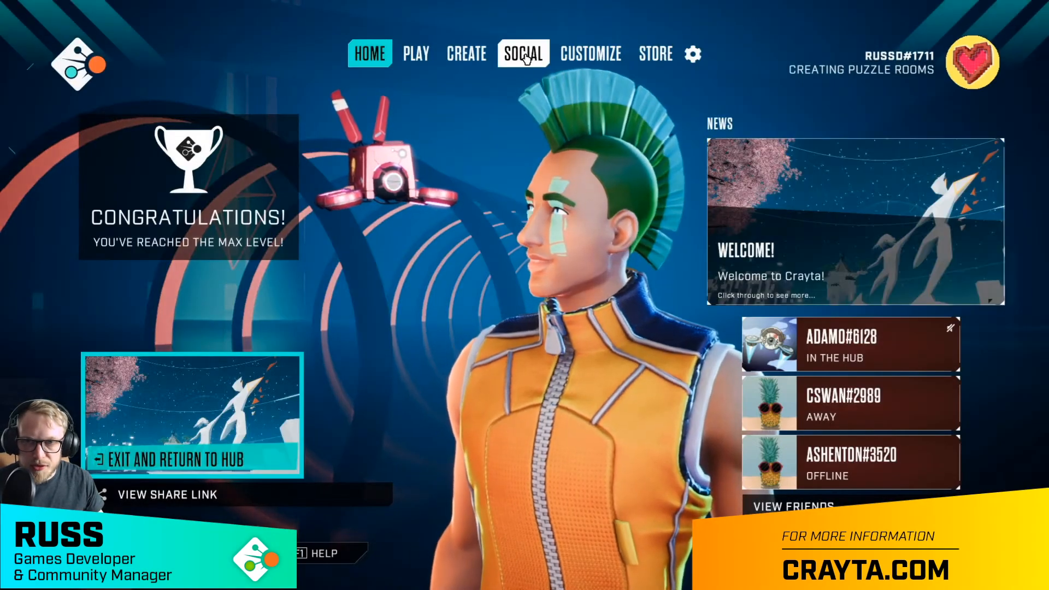
pyautogui.click(526, 58)
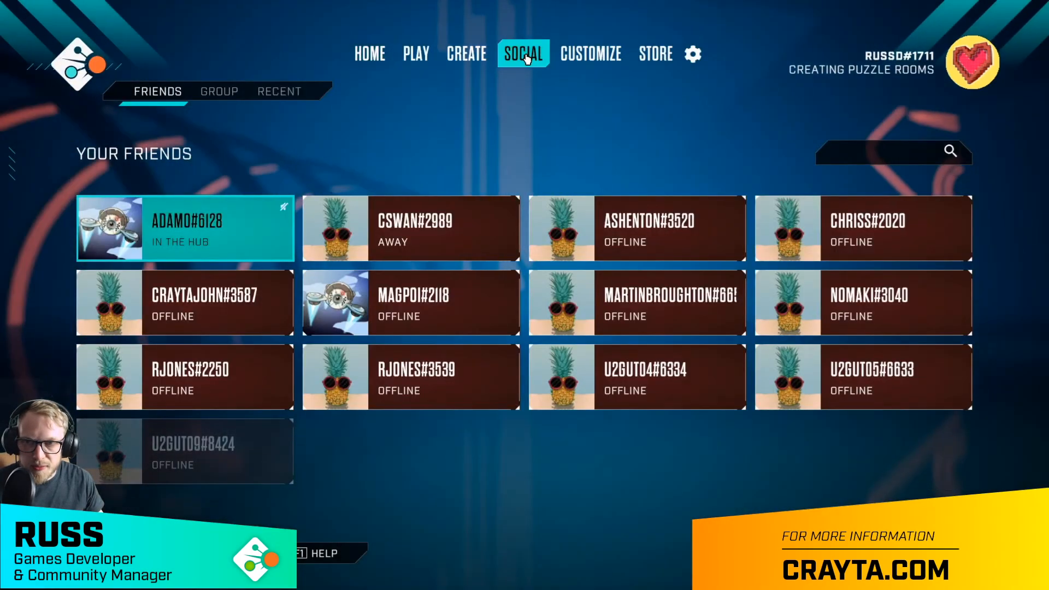
pyautogui.click(229, 236)
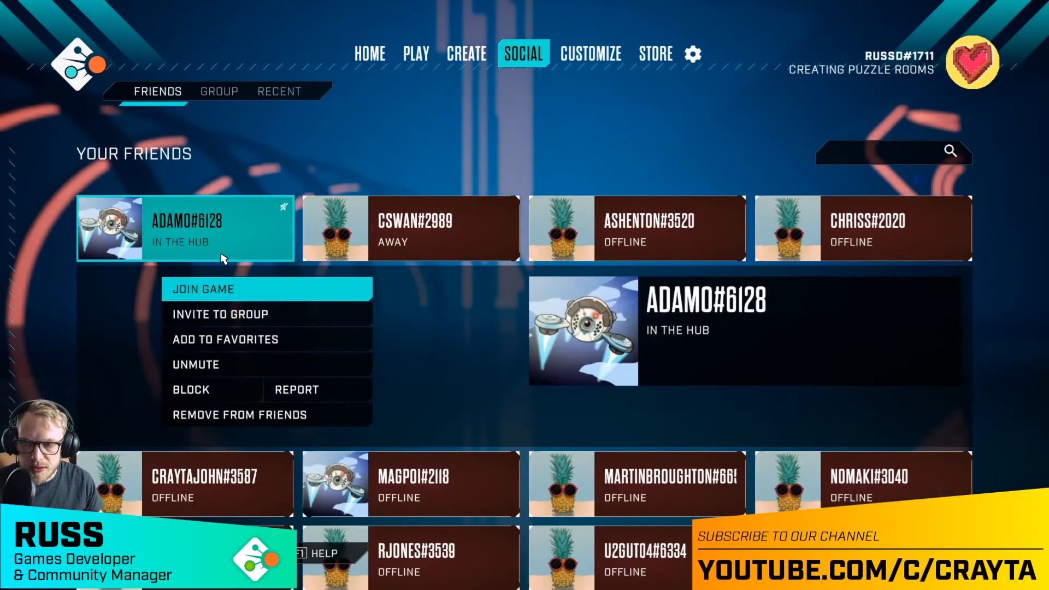
# - Change the sharing permissions of Puzzle Rooms to give the online friend access to the game
pyautogui.click(454, 55)
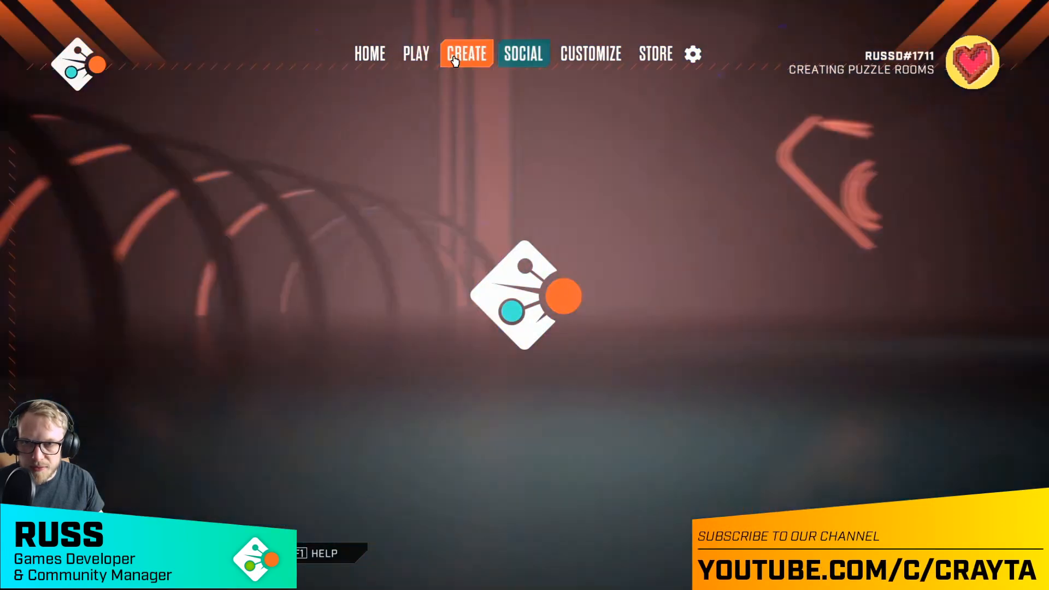
pyautogui.click(180, 329)
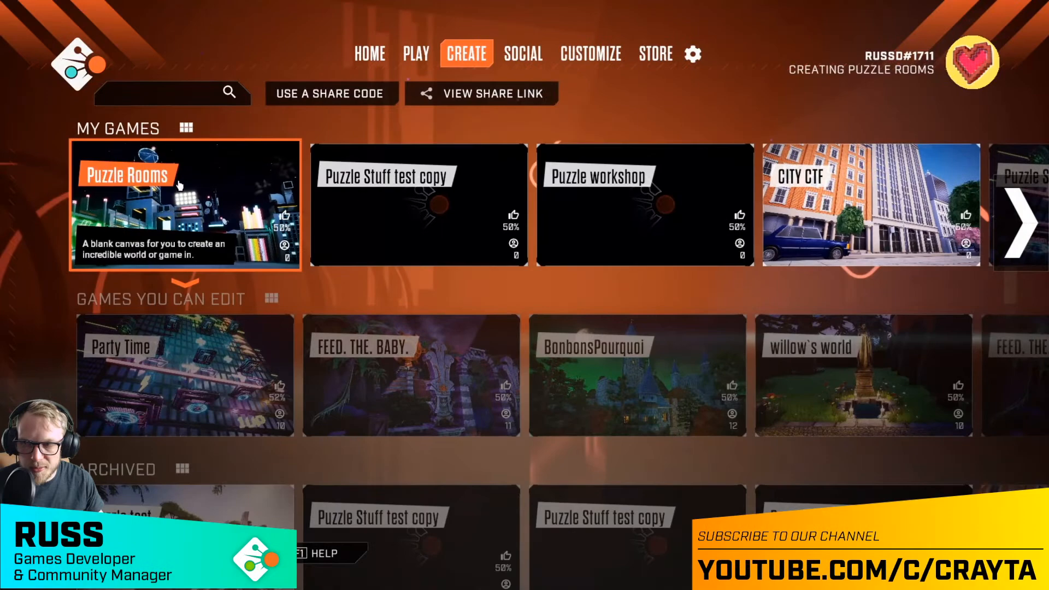
pyautogui.click(180, 186)
pyautogui.click(213, 259)
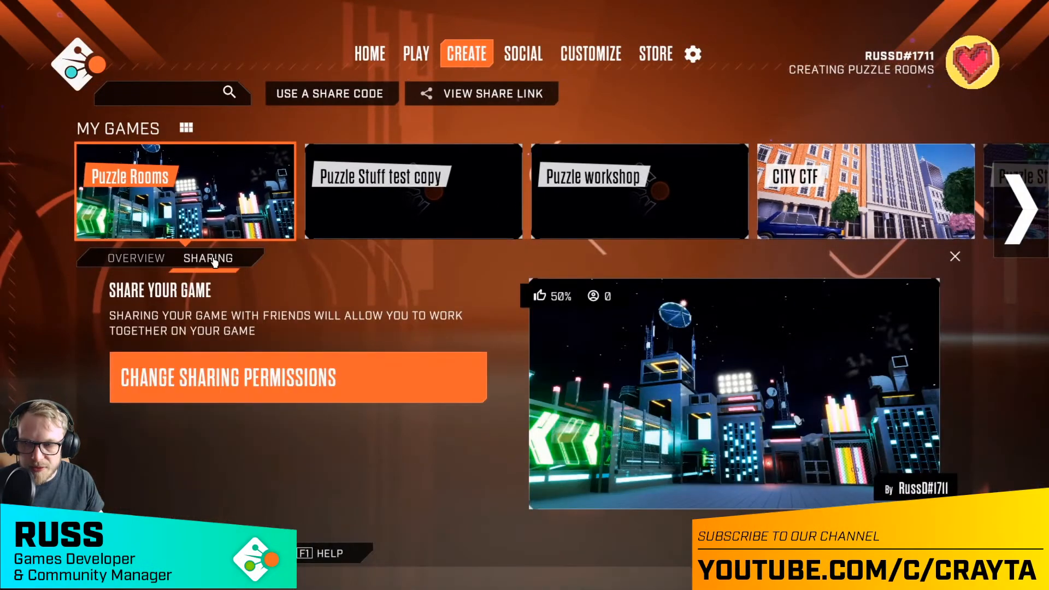
pyautogui.click(246, 377)
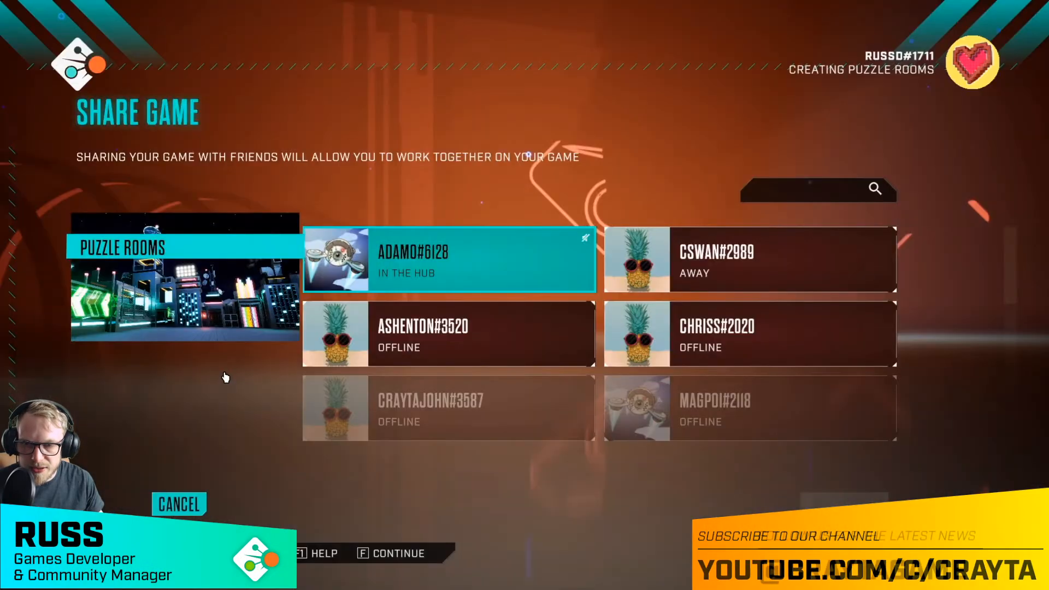
pyautogui.click(404, 275)
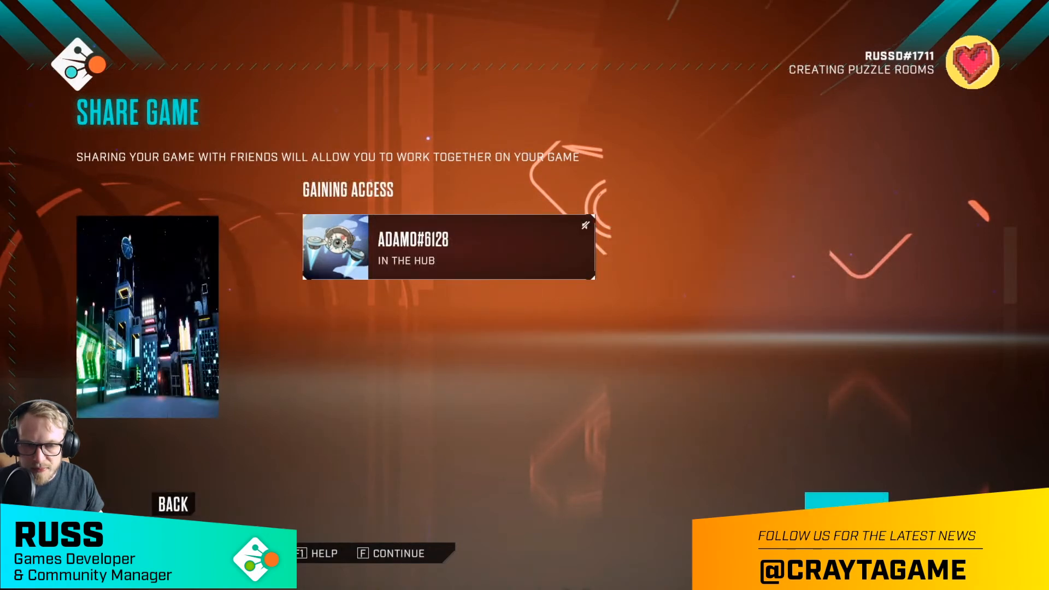
pyautogui.press('f')
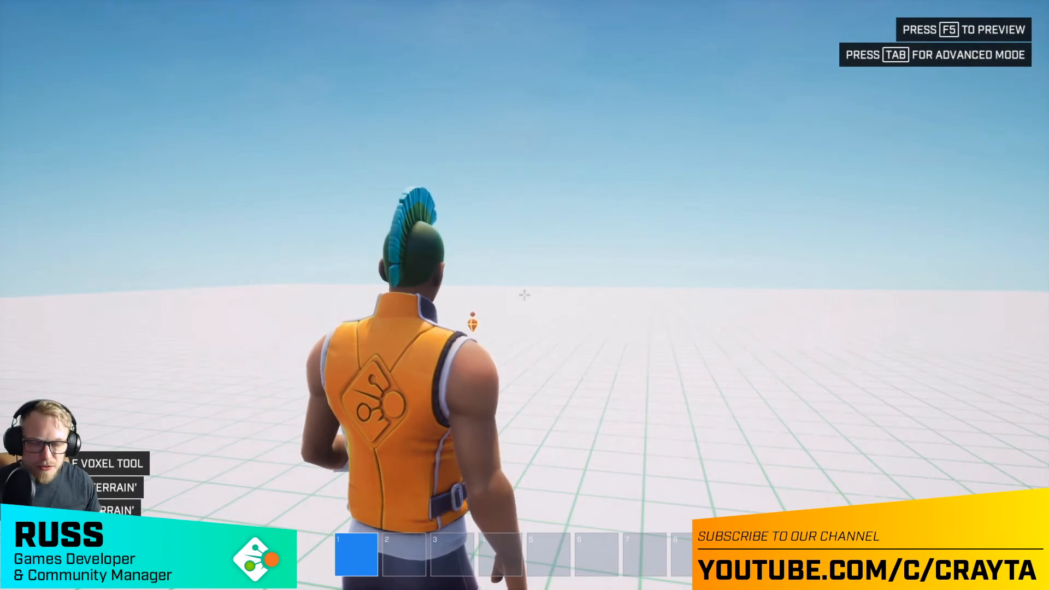
pyautogui.press('w')
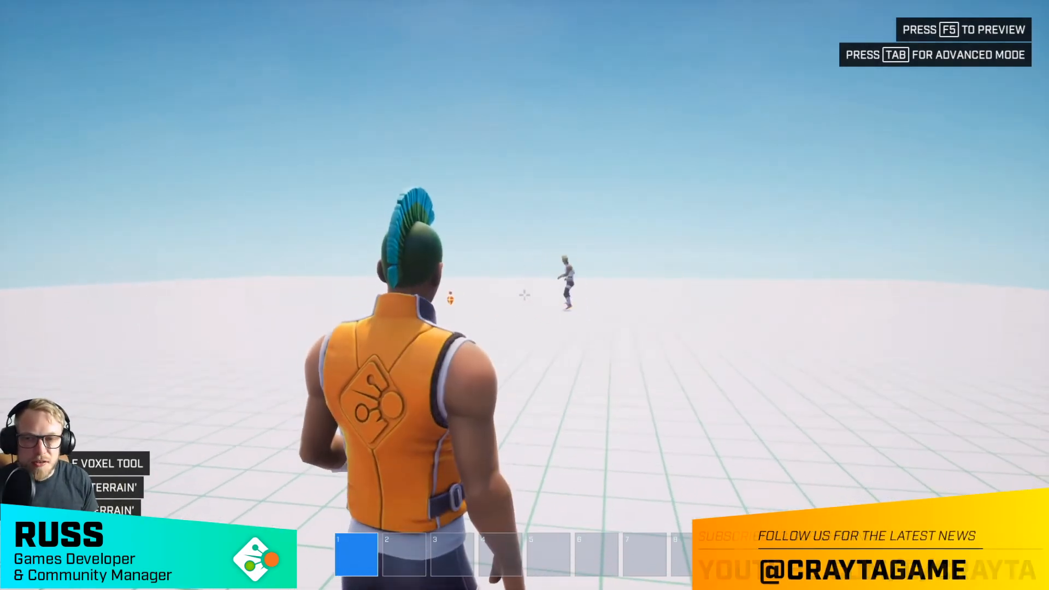
pyautogui.press('w')
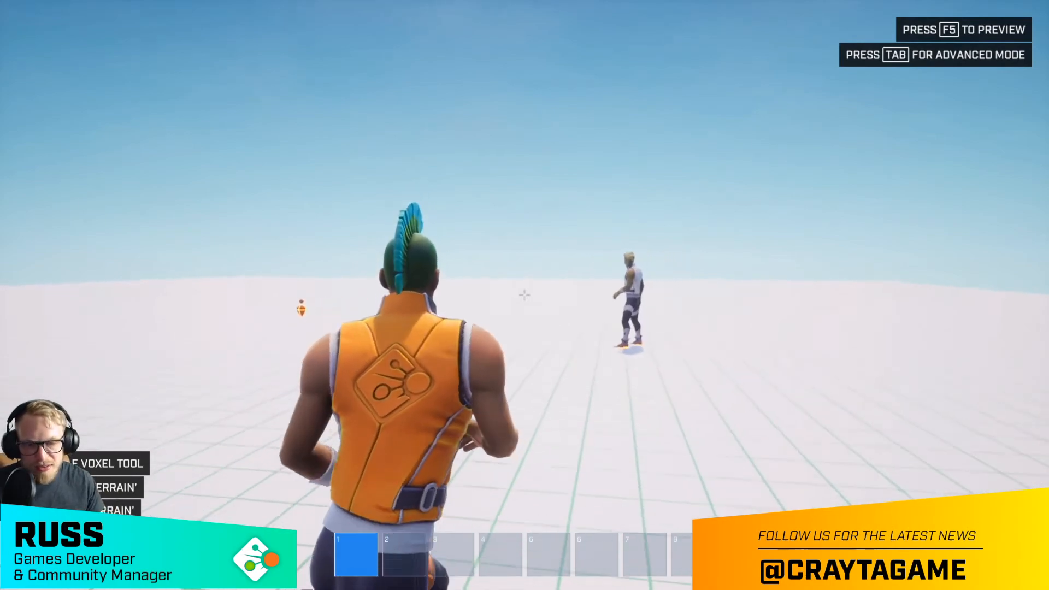
pyautogui.press('w')
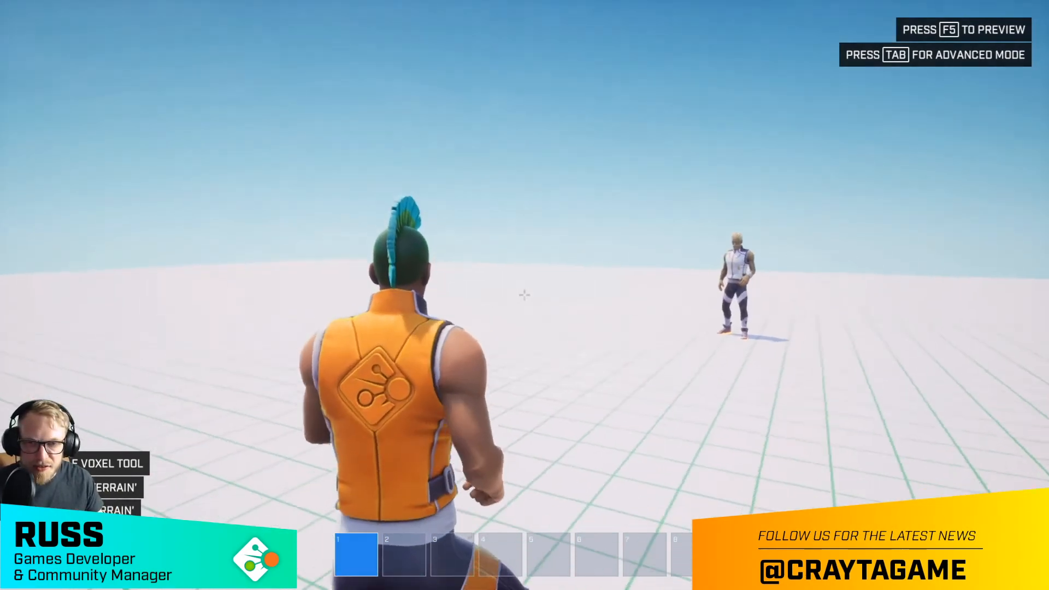
pyautogui.press('w')
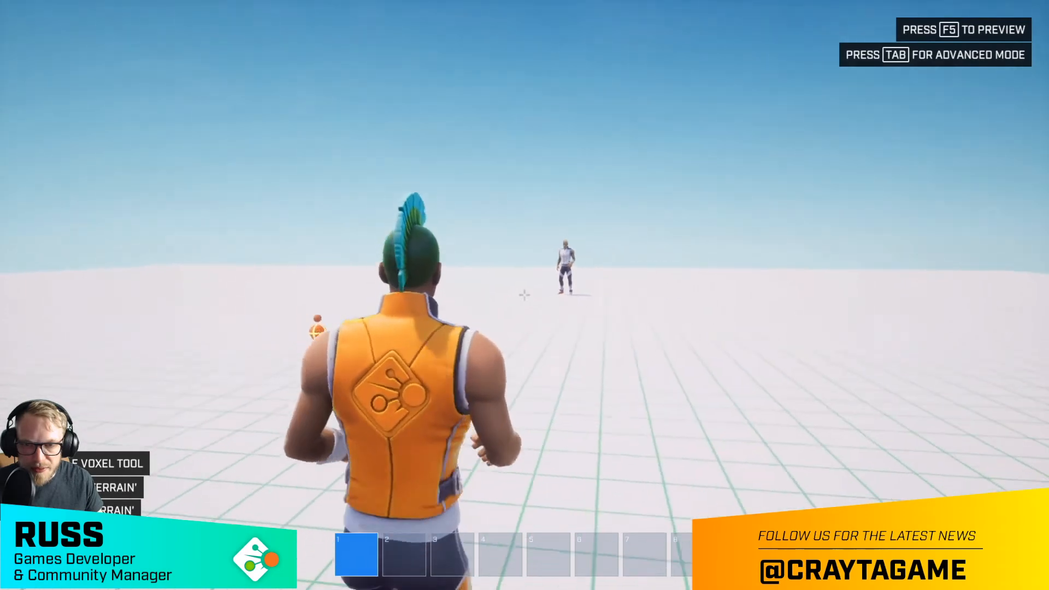
pyautogui.press('w')
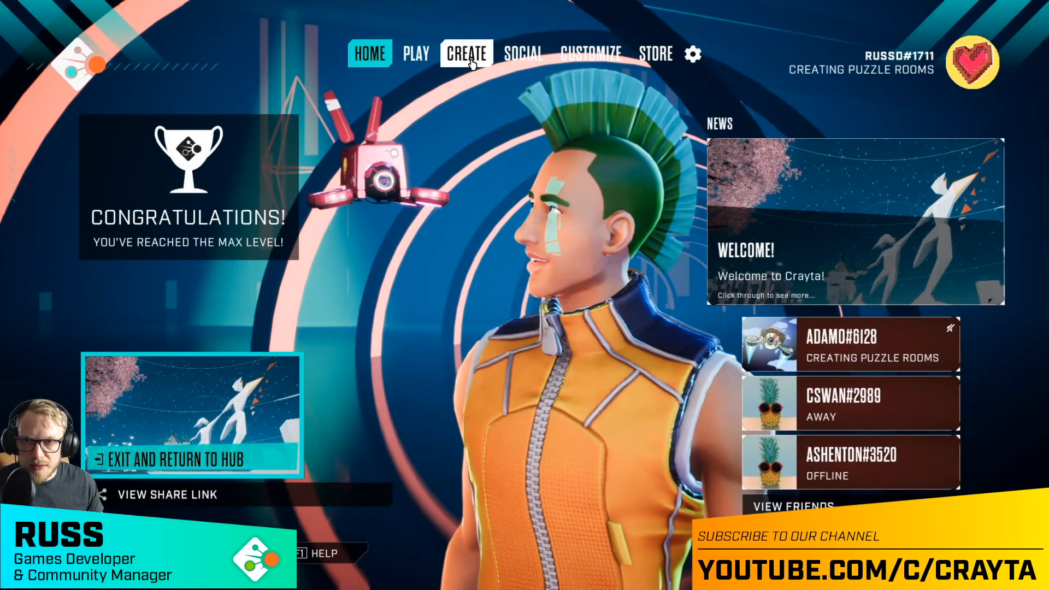
# - Open the existing Puzzle workshop game for editing
pyautogui.click(471, 62)
pyautogui.scroll(-3, 227, 295)
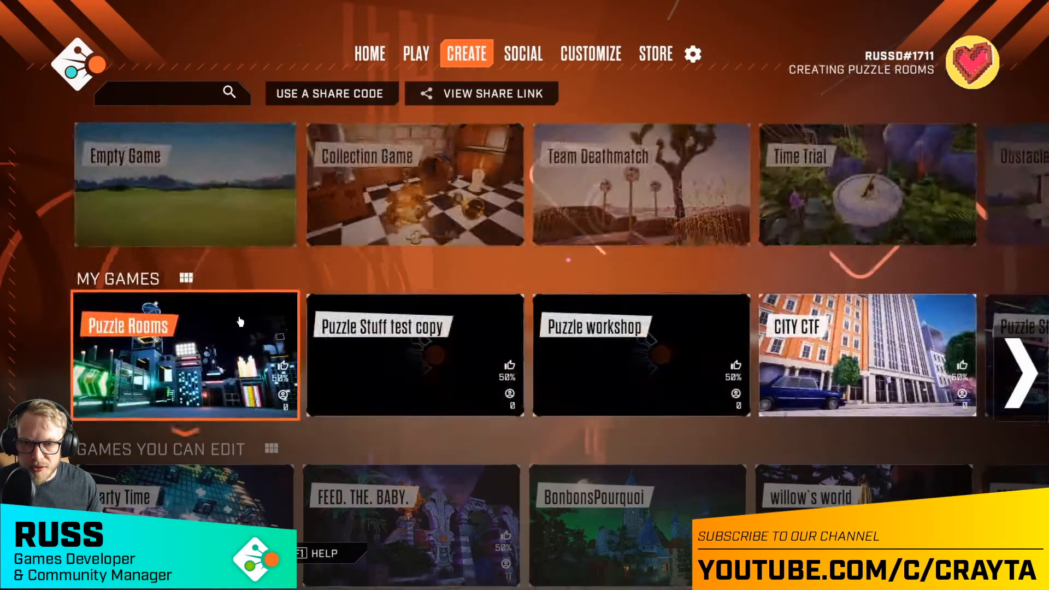
pyautogui.click(606, 210)
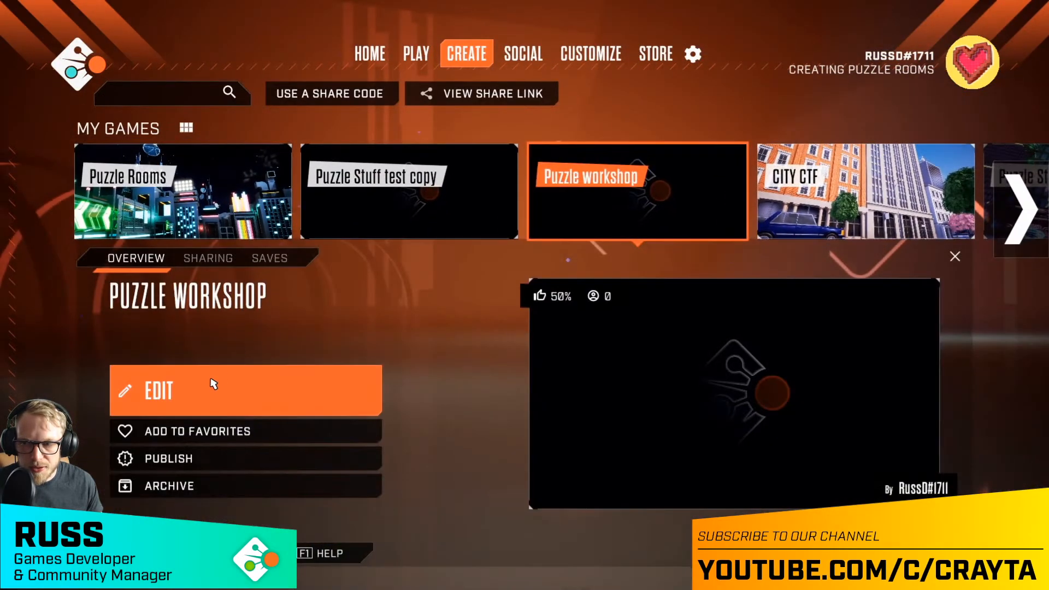
pyautogui.click(205, 388)
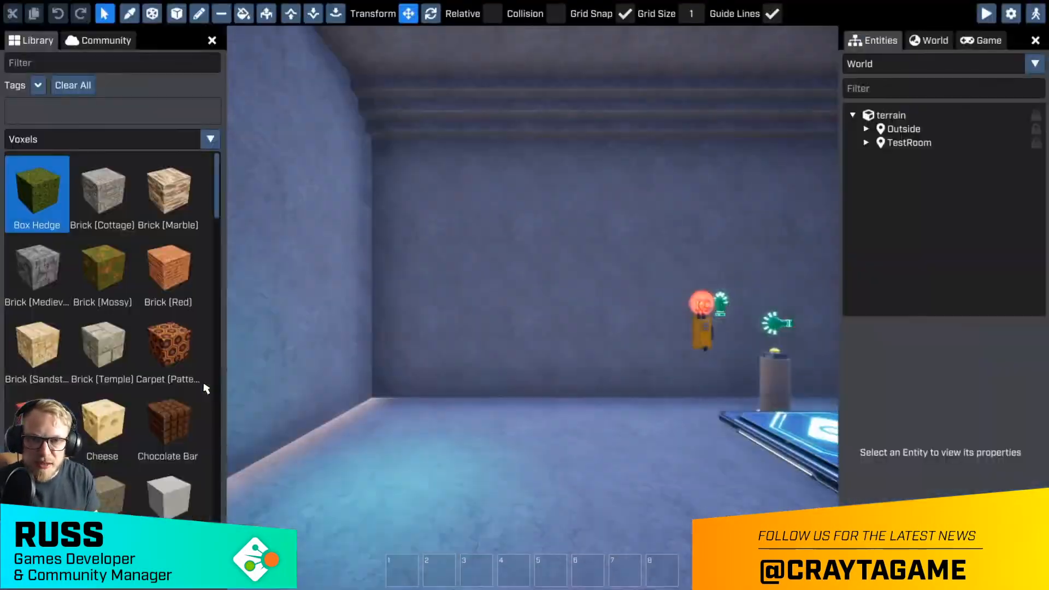
# - Leave advanced mode and walk around the test room to examine its doors, pads, buttons and lights
pyautogui.press('Tab')
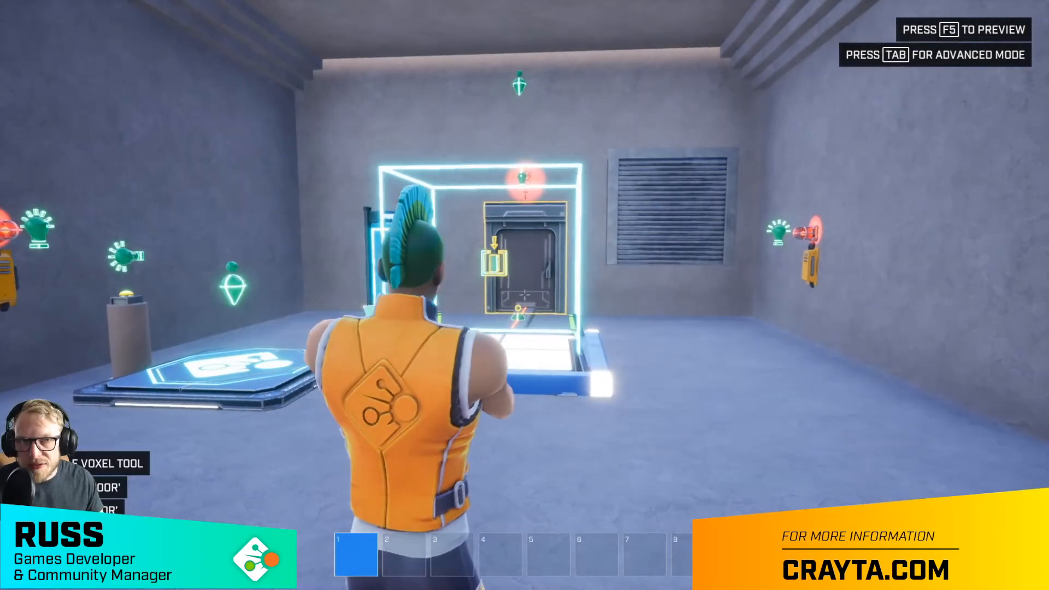
pyautogui.press('w')
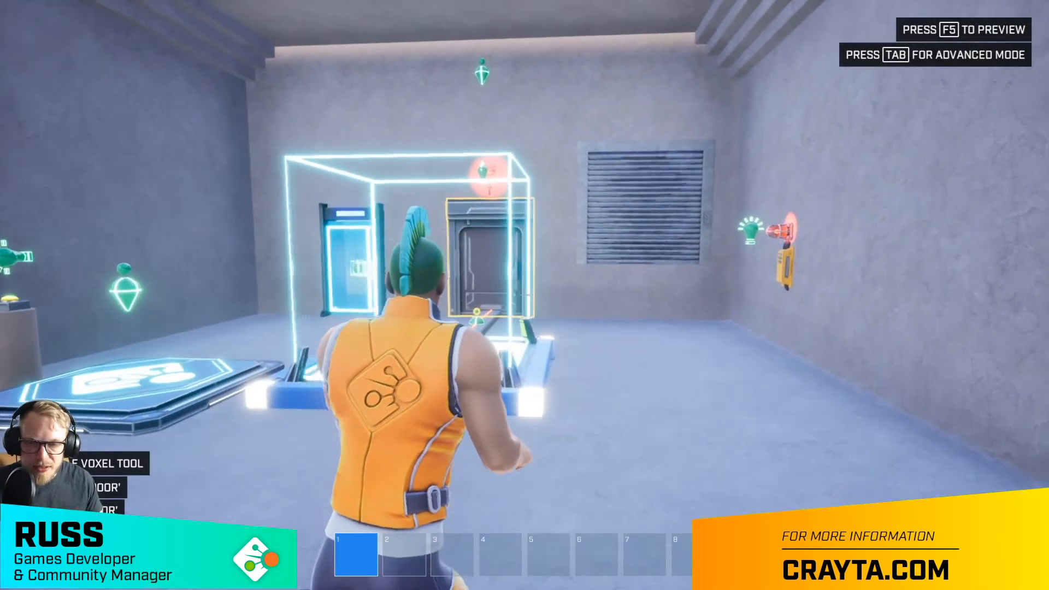
pyautogui.press('a')
pyautogui.press('s')
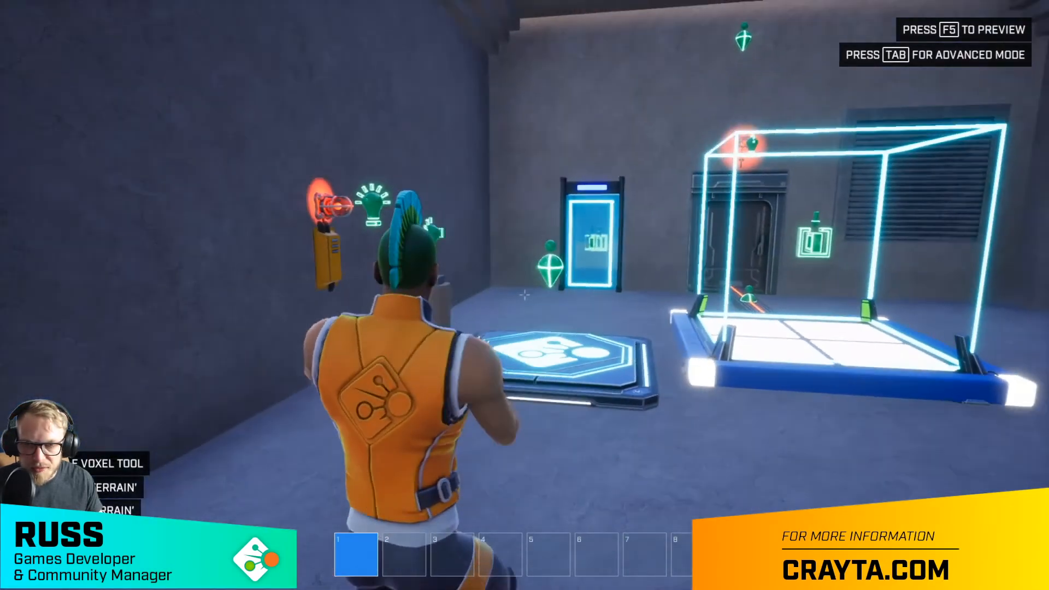
pyautogui.press('a')
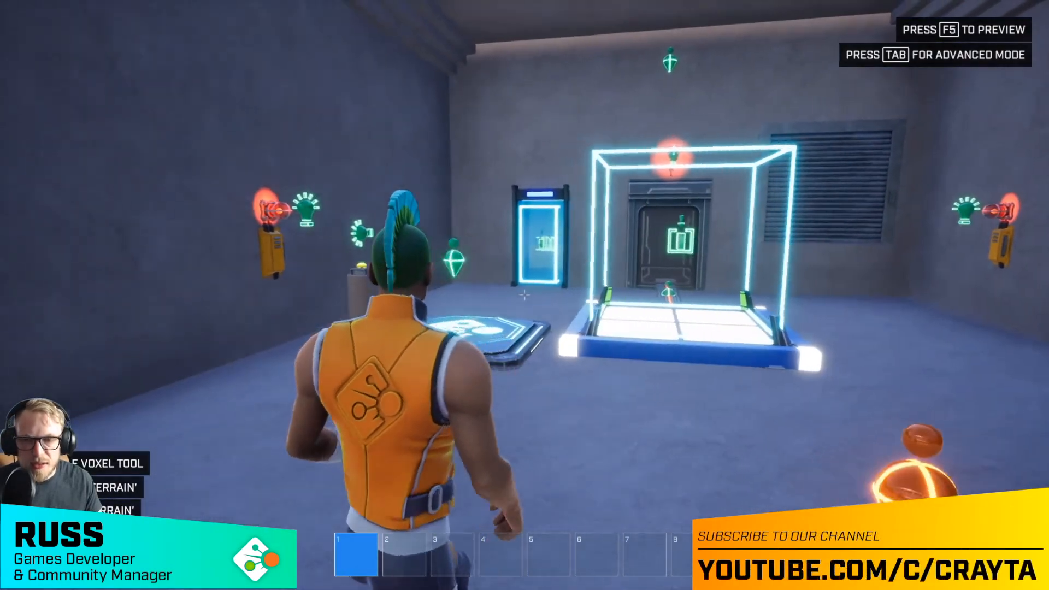
pyautogui.press('a')
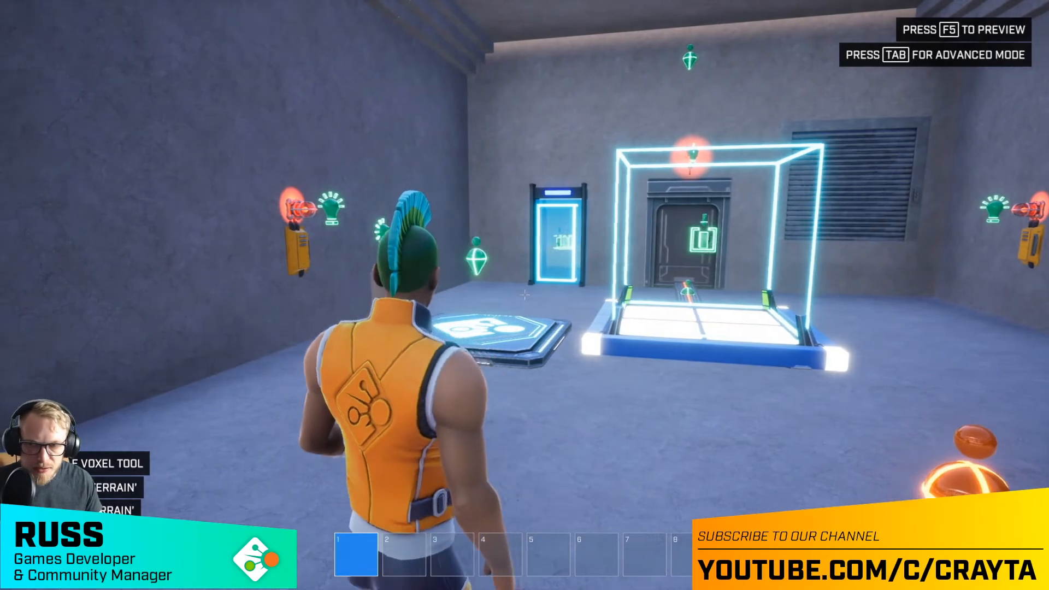
pyautogui.press('d')
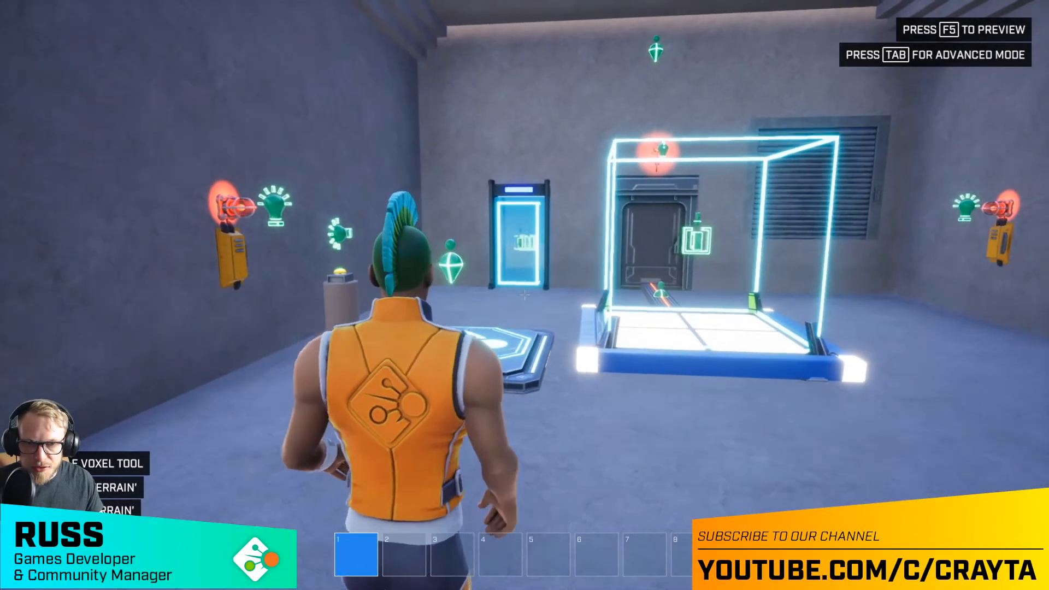
pyautogui.press('a')
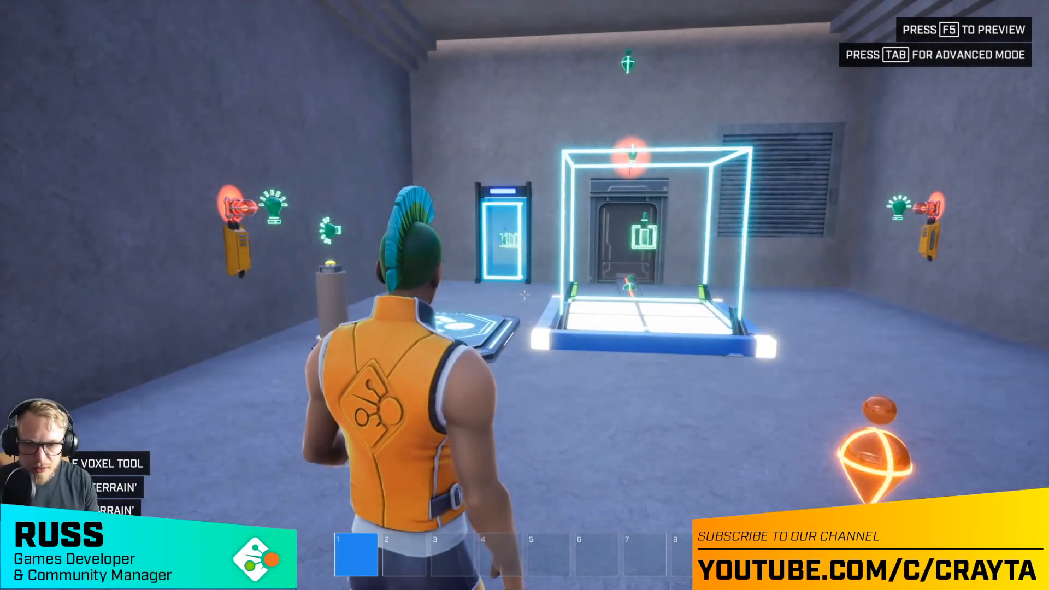
pyautogui.press('a')
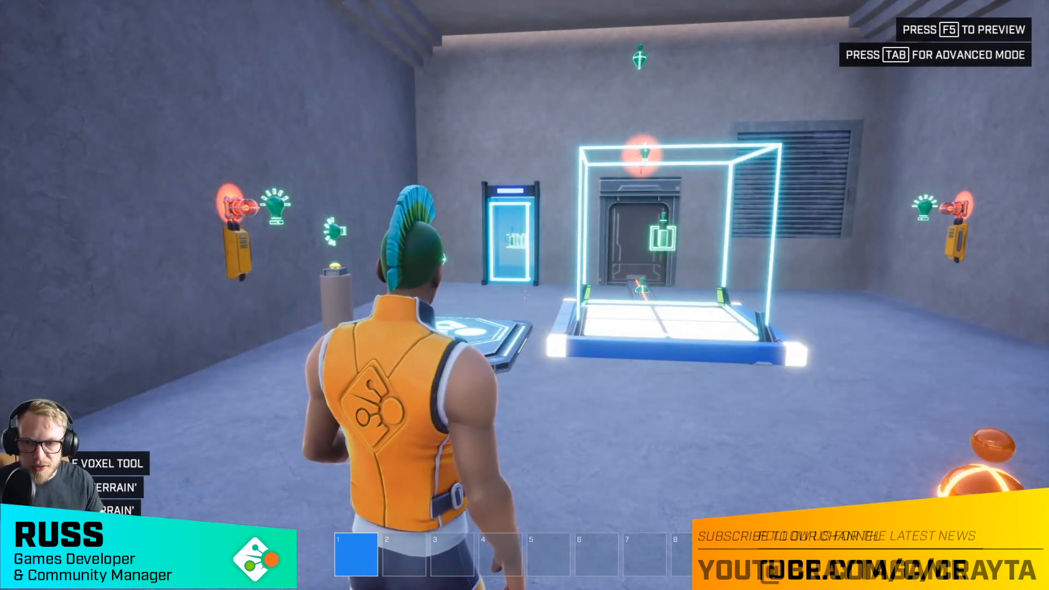
# - Return to advanced mode, collapse the ItemSpawner's child entities in TestRoom and select the whole ItemSpawner
pyautogui.press('Tab')
pyautogui.press('w')
pyautogui.moveTo(382, 430); pyautogui.dragTo(407, 358, button='right')
pyautogui.click(442, 375)
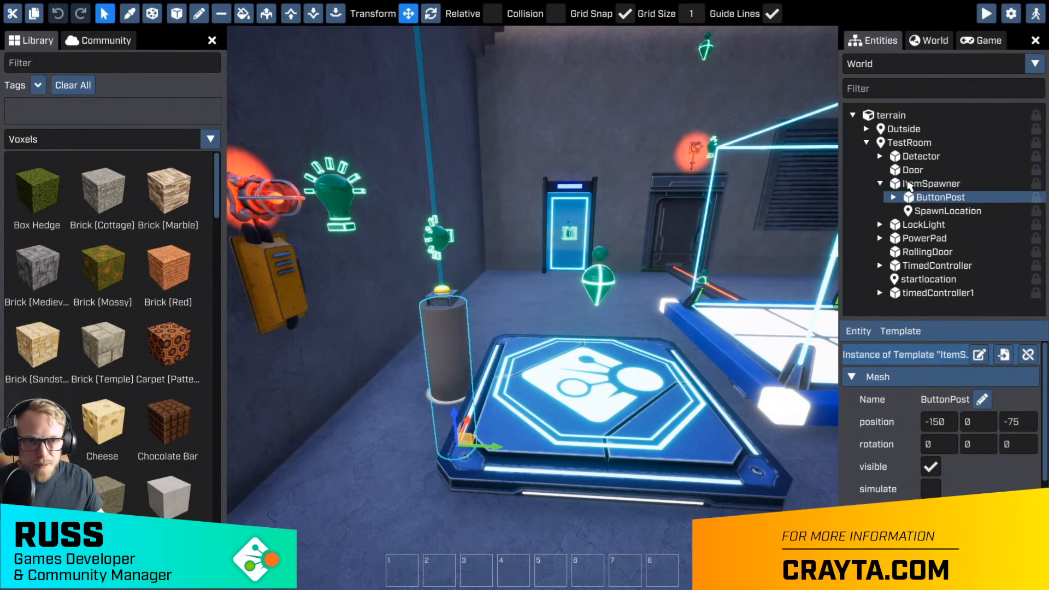
pyautogui.click(905, 188)
pyautogui.click(881, 184)
pyautogui.click(901, 186)
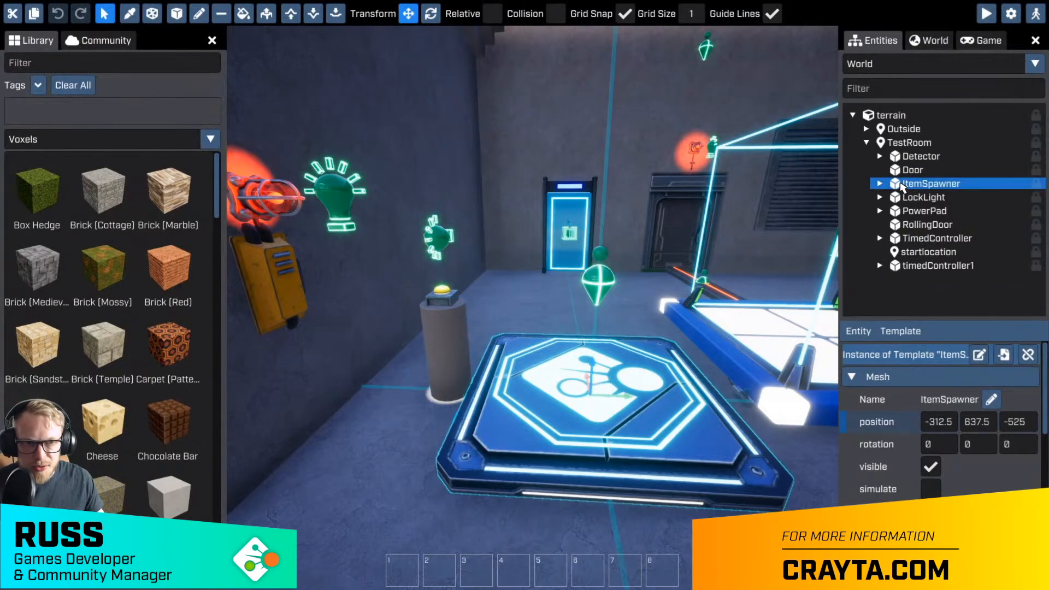
pyautogui.press('d')
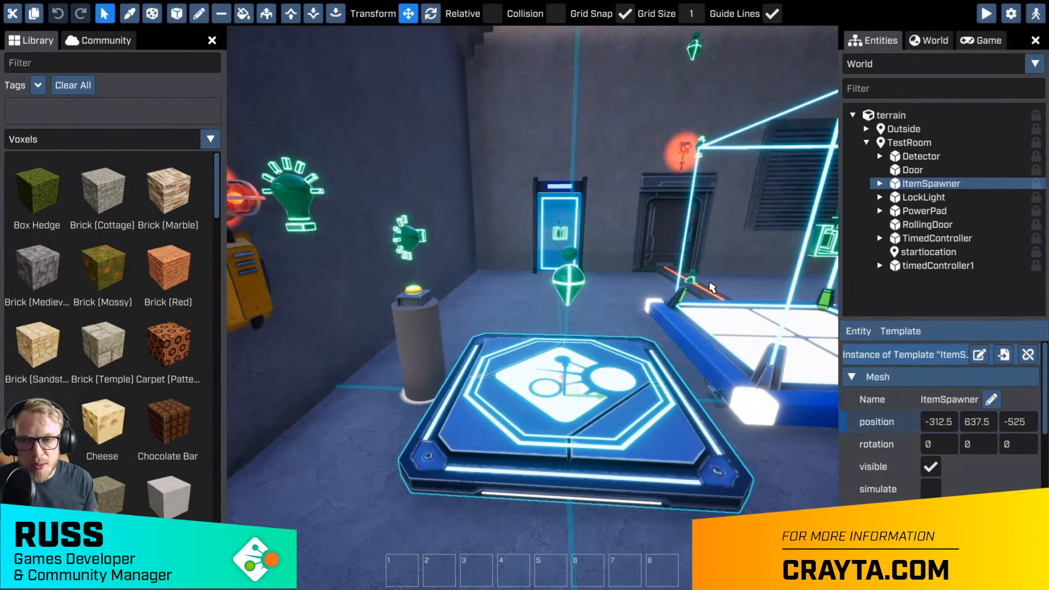
# - Expand the ItemSpawner's child entities and examine the spawn settings of its itemSpawnerScript
pyautogui.press('w')
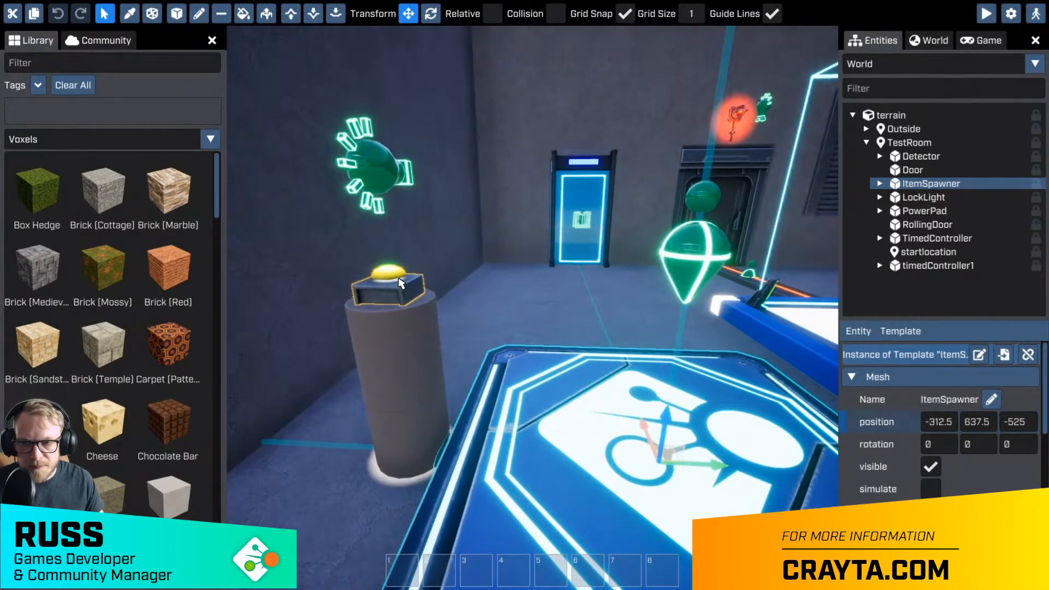
pyautogui.press('d')
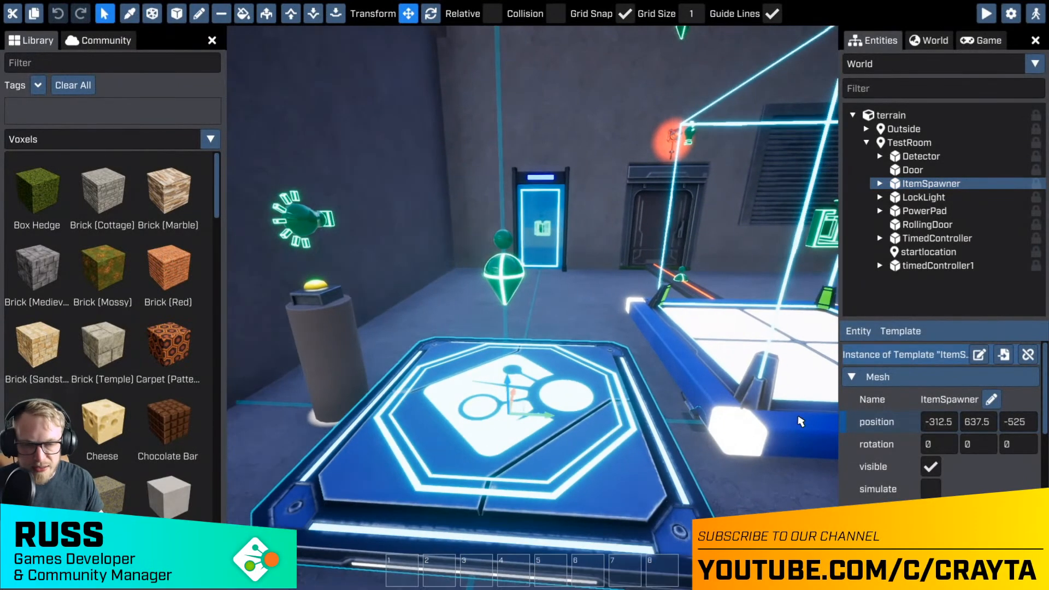
pyautogui.click(882, 188)
pyautogui.click(880, 184)
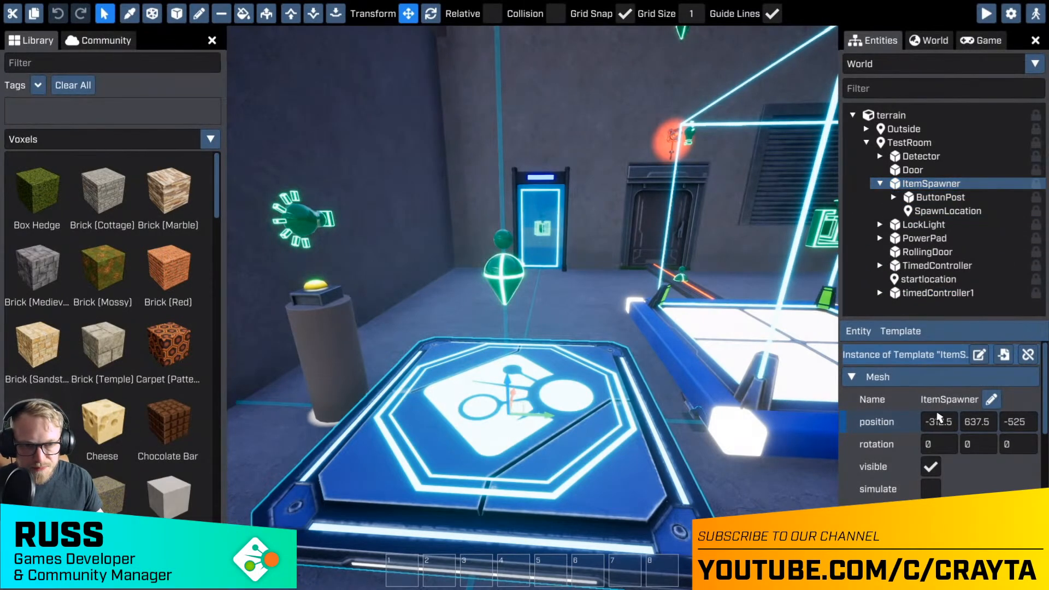
pyautogui.scroll(-5, 941, 417)
pyautogui.scroll(-5, 941, 417)
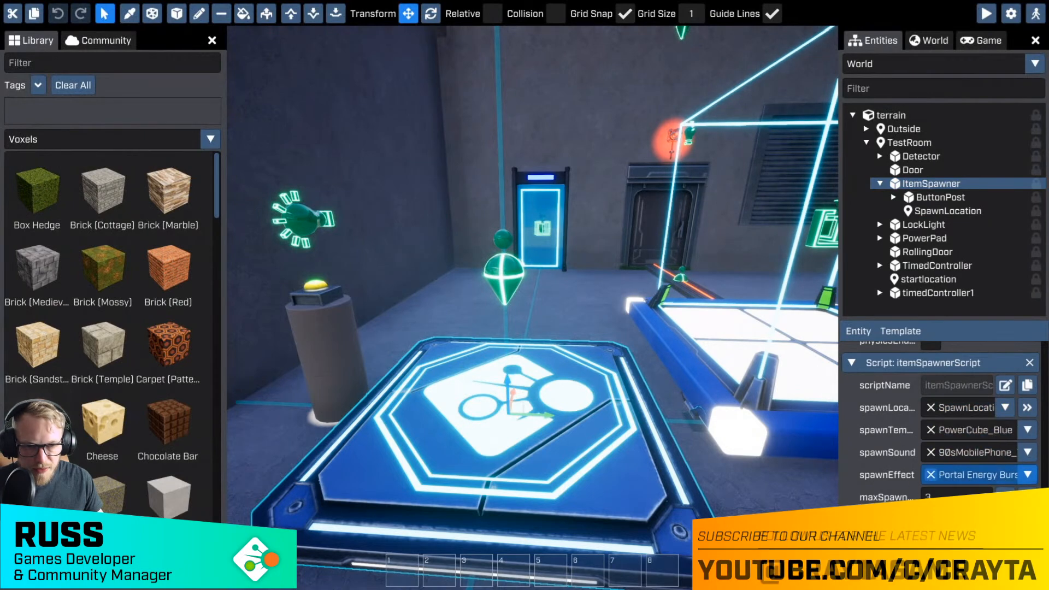
# - Select the PowerPad in the test room and examine its power line, door and powerTriggerScript settings
pyautogui.press('d')
pyautogui.click(724, 372)
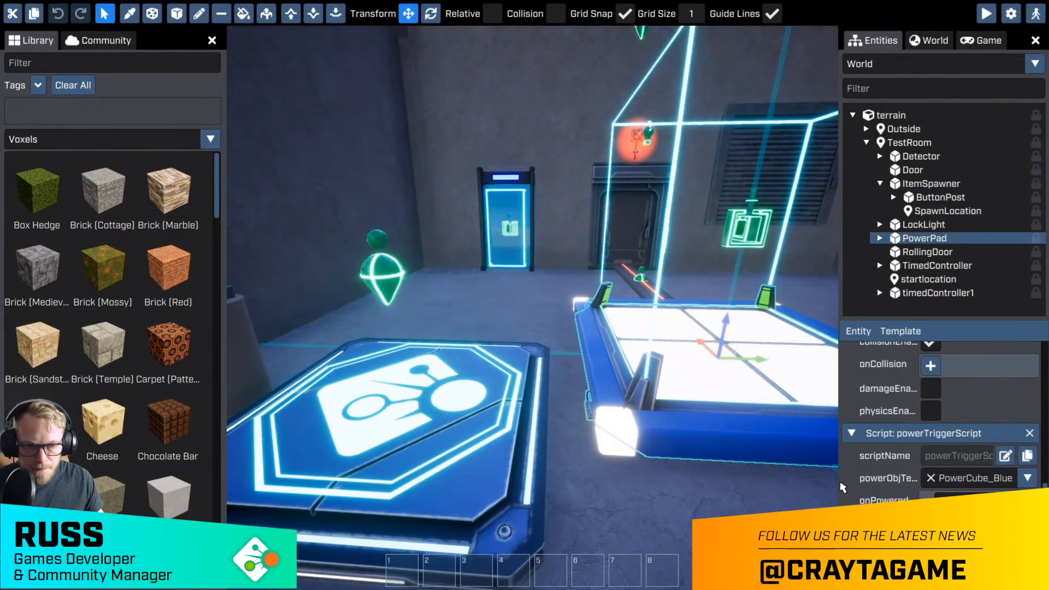
pyautogui.press('w')
pyautogui.press('a')
pyautogui.press('s')
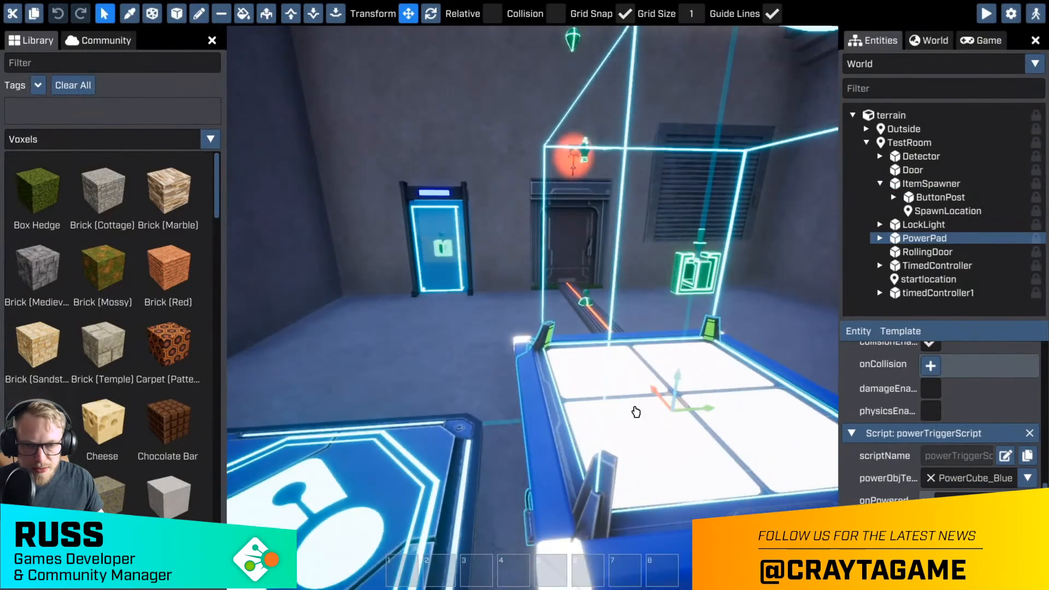
pyautogui.press('w')
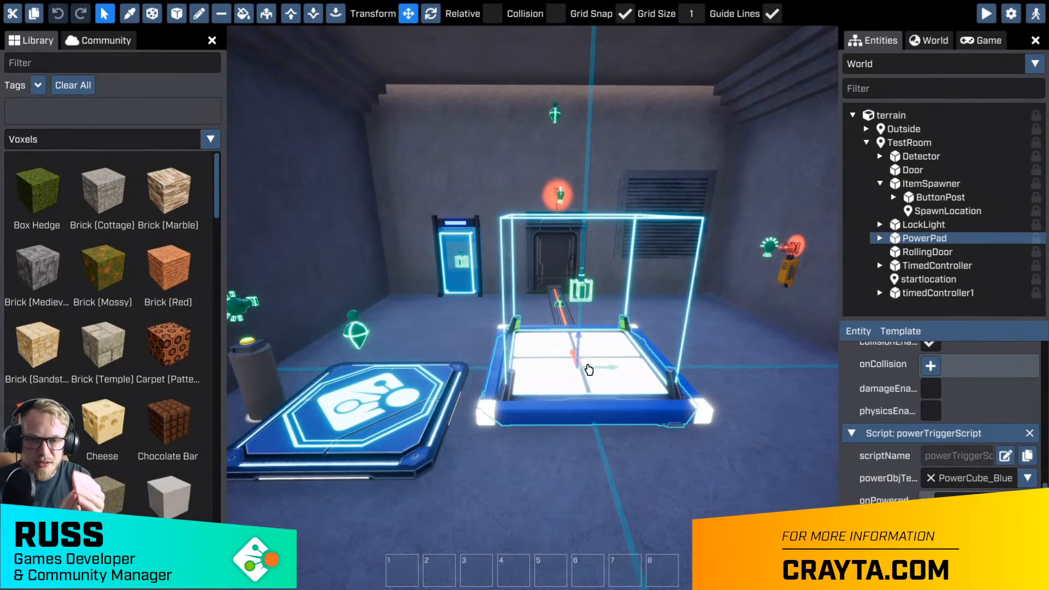
pyautogui.press('w')
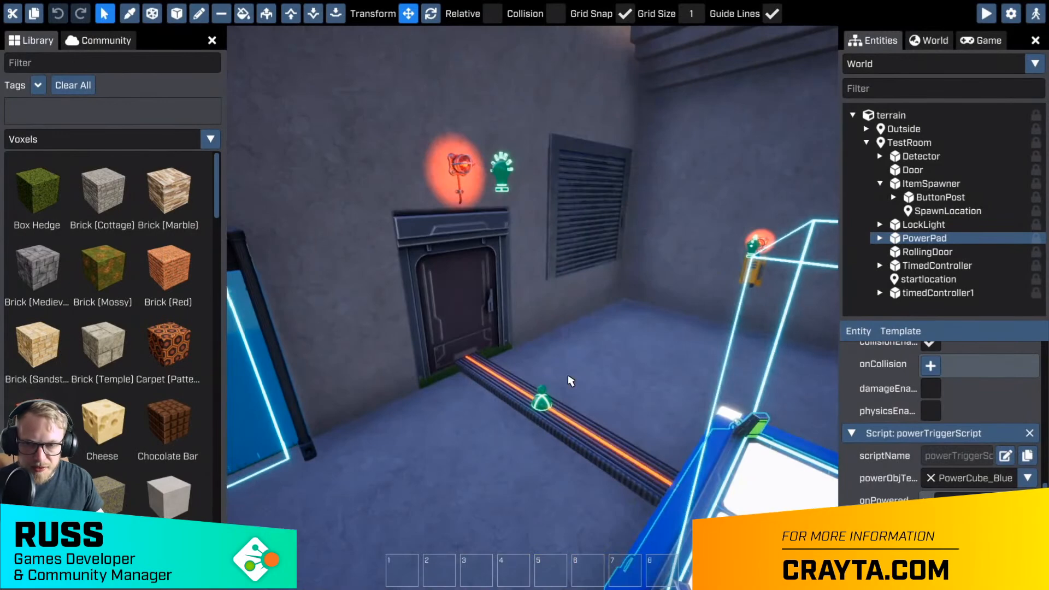
pyautogui.press('s')
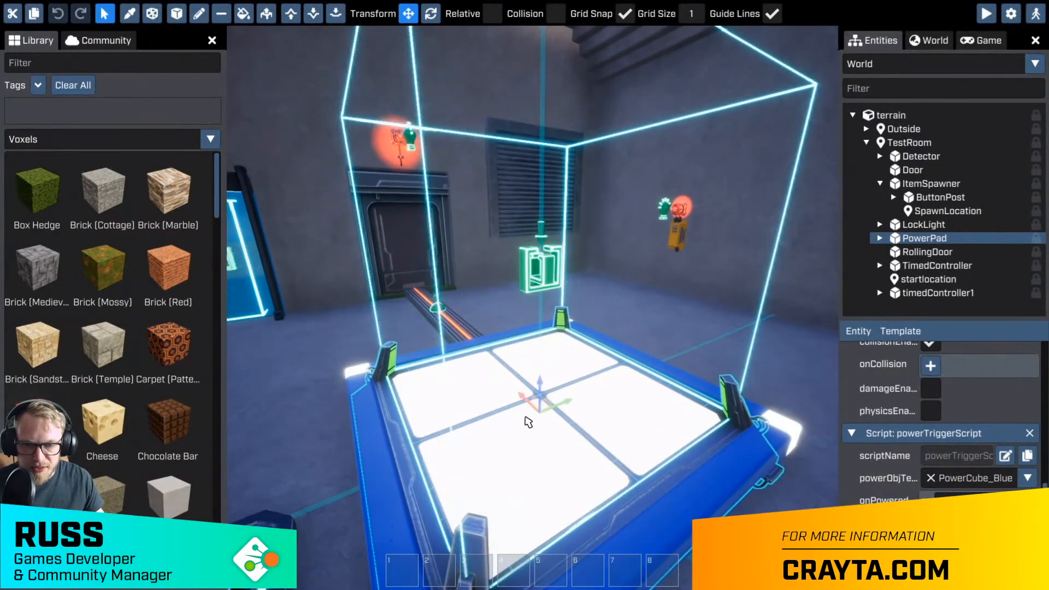
pyautogui.press('s')
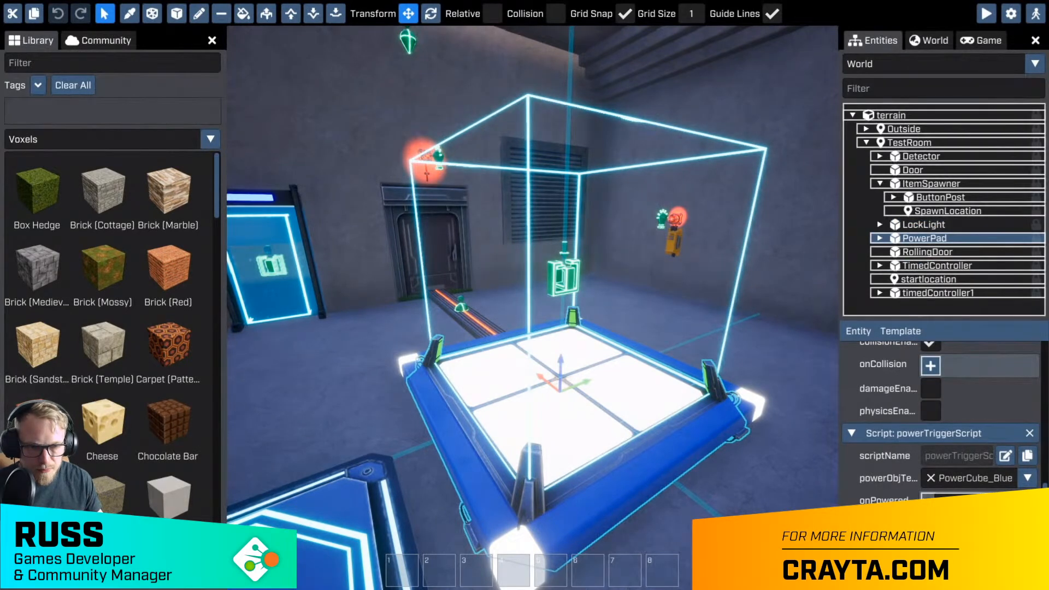
pyautogui.scroll(-1, 935, 471)
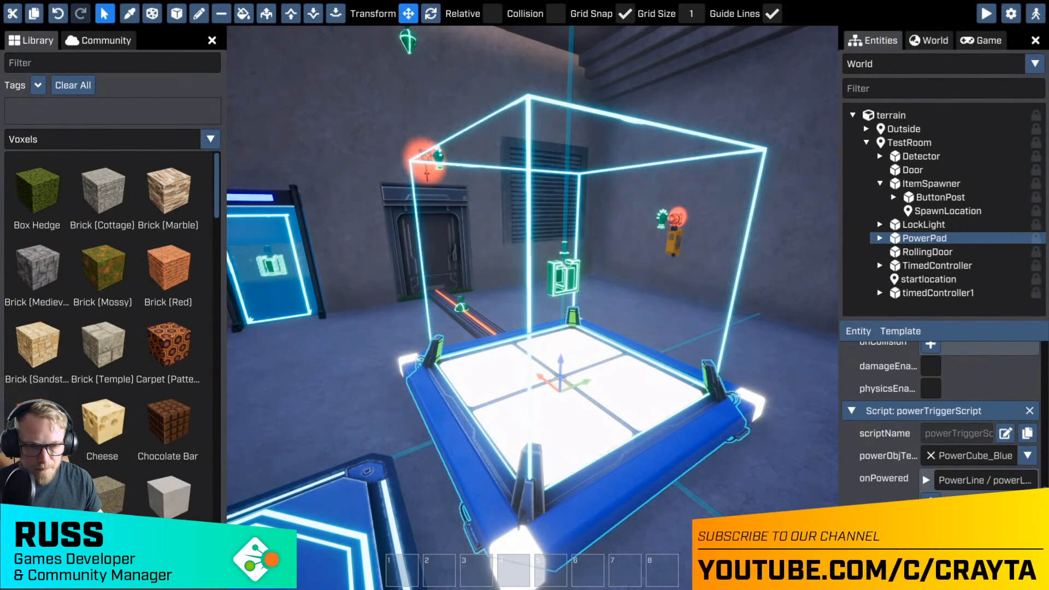
# - Select the Door at the end of the power line and examine its doorScript and lockableEntityScript settings
pyautogui.moveTo(754, 454); pyautogui.dragTo(737, 454, button='right')
pyautogui.press('w')
pyautogui.moveTo(534, 309); pyautogui.dragTo(624, 316, button='right')
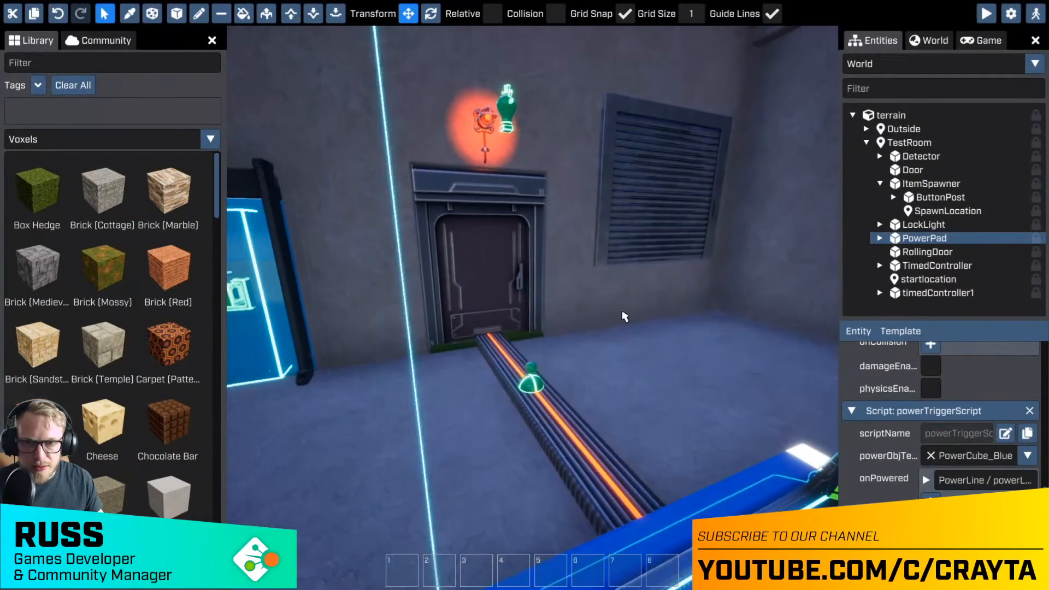
pyautogui.click(514, 279)
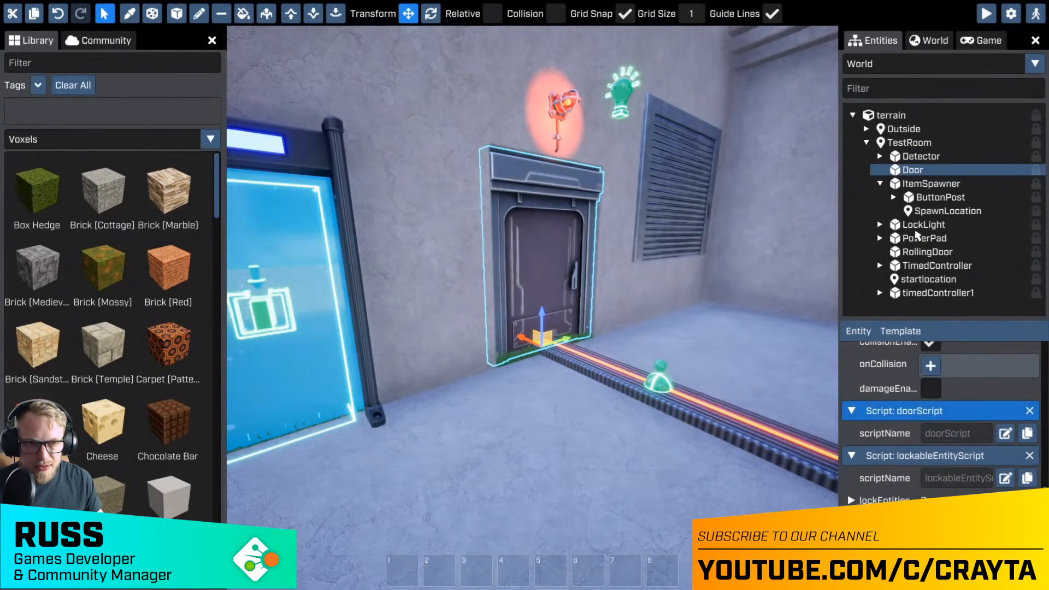
pyautogui.moveTo(923, 284); pyautogui.dragTo(929, 504)
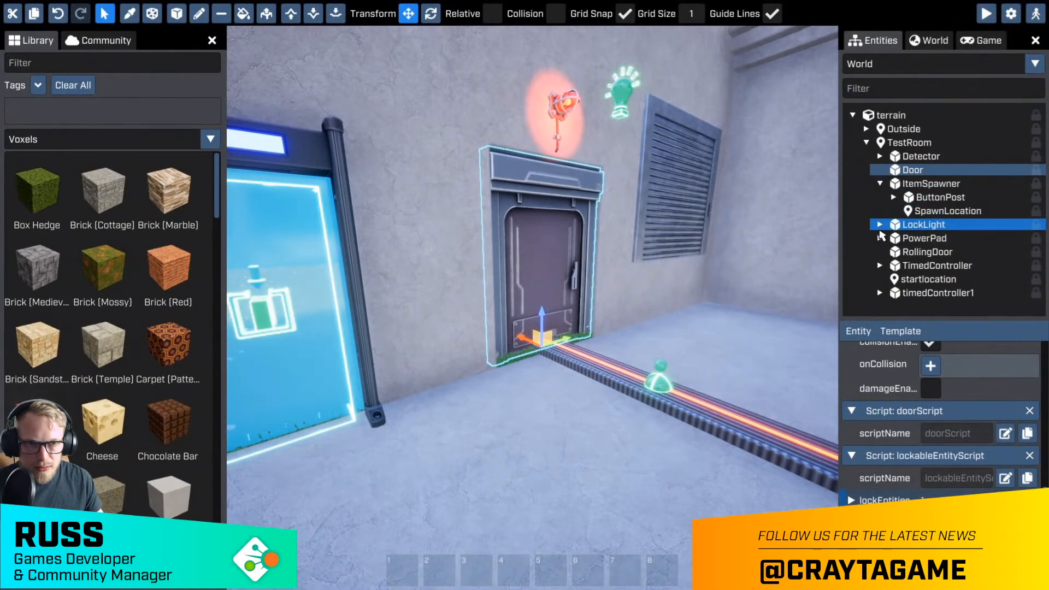
# - Expand the PowerPad's child entities, select PowerLine and examine the power entities listed in its powerLineScript
pyautogui.click(880, 238)
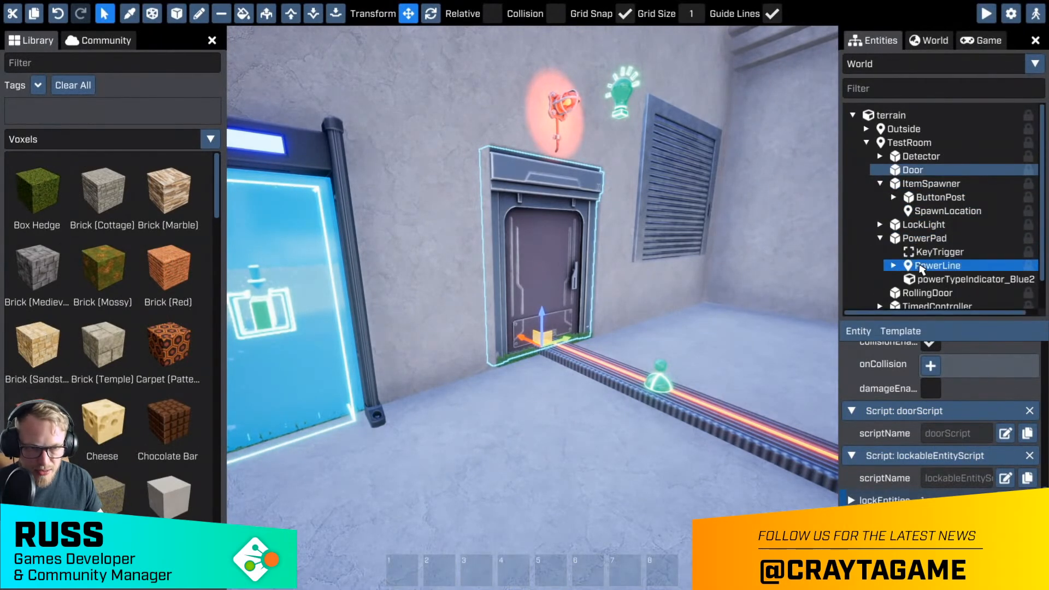
pyautogui.click(922, 266)
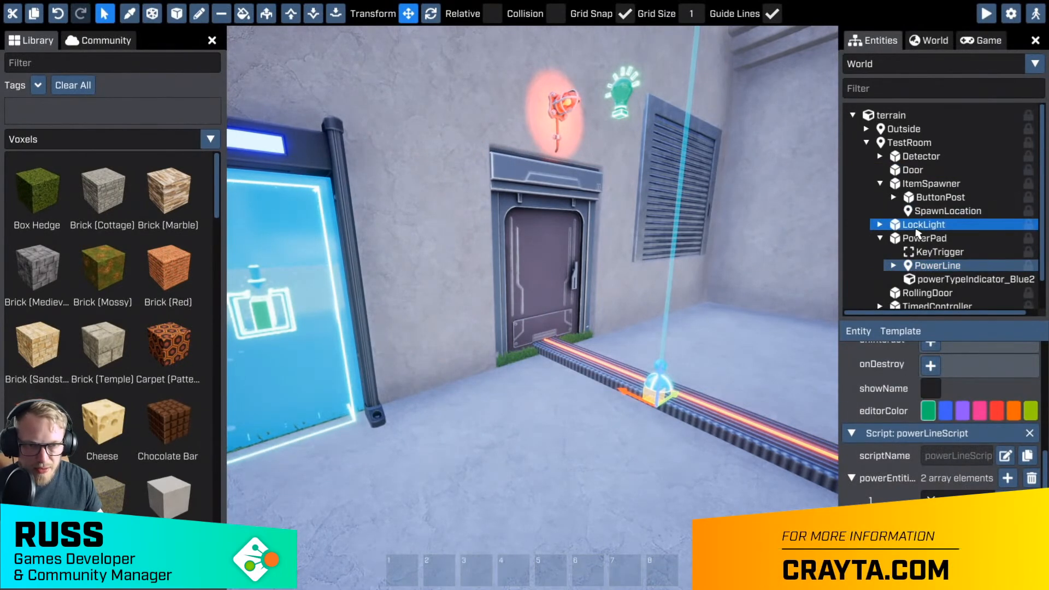
pyautogui.moveTo(933, 364); pyautogui.dragTo(963, 459)
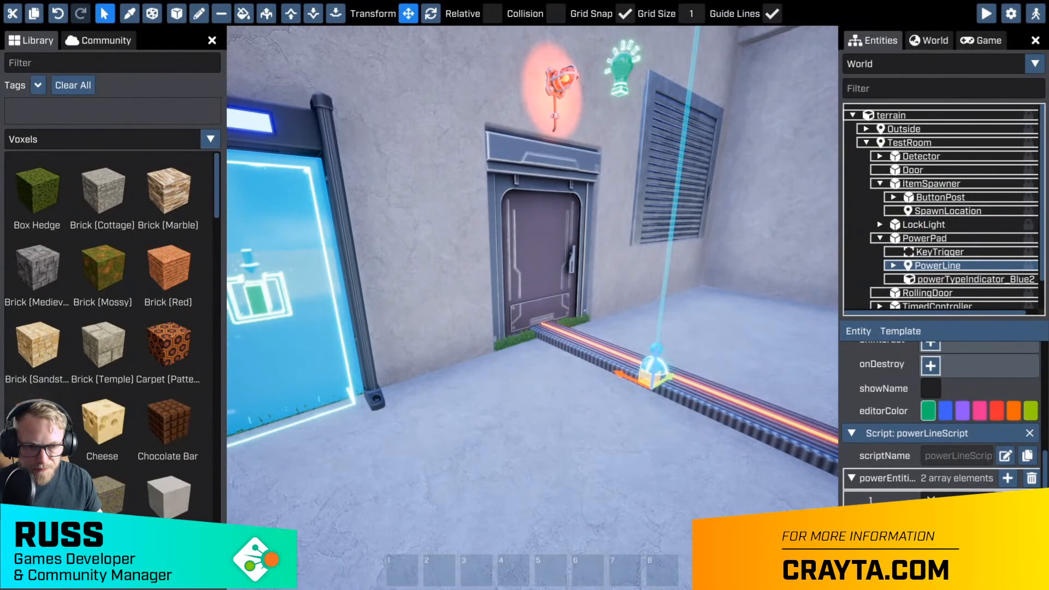
pyautogui.moveTo(963, 513); pyautogui.dragTo(963, 523)
# - Start a preview of the level from a spot overlooking the item spawner and power pad
pyautogui.press('s')
pyautogui.moveTo(599, 429); pyautogui.dragTo(659, 221, button='right')
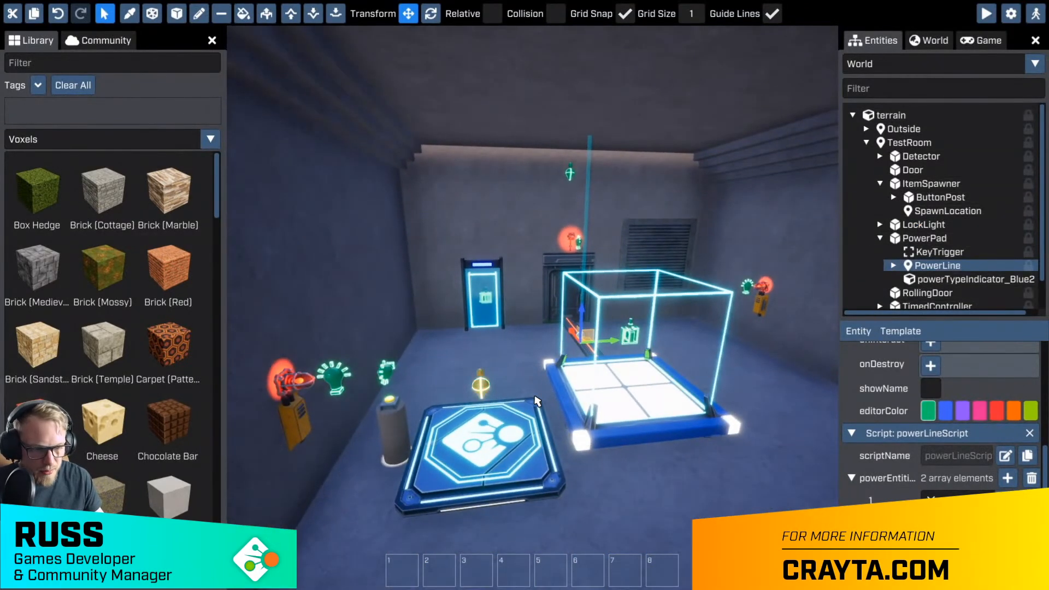
pyautogui.press('d')
pyautogui.moveTo(610, 389); pyautogui.dragTo(533, 308, button='right')
pyautogui.press('w')
pyautogui.press('s')
pyautogui.press('a')
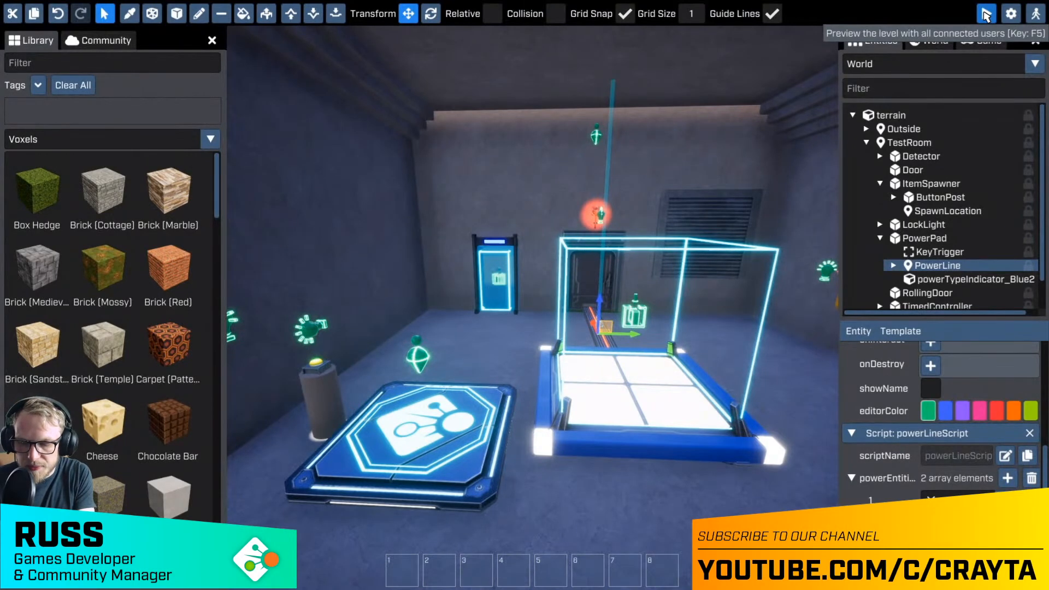
pyautogui.click(986, 15)
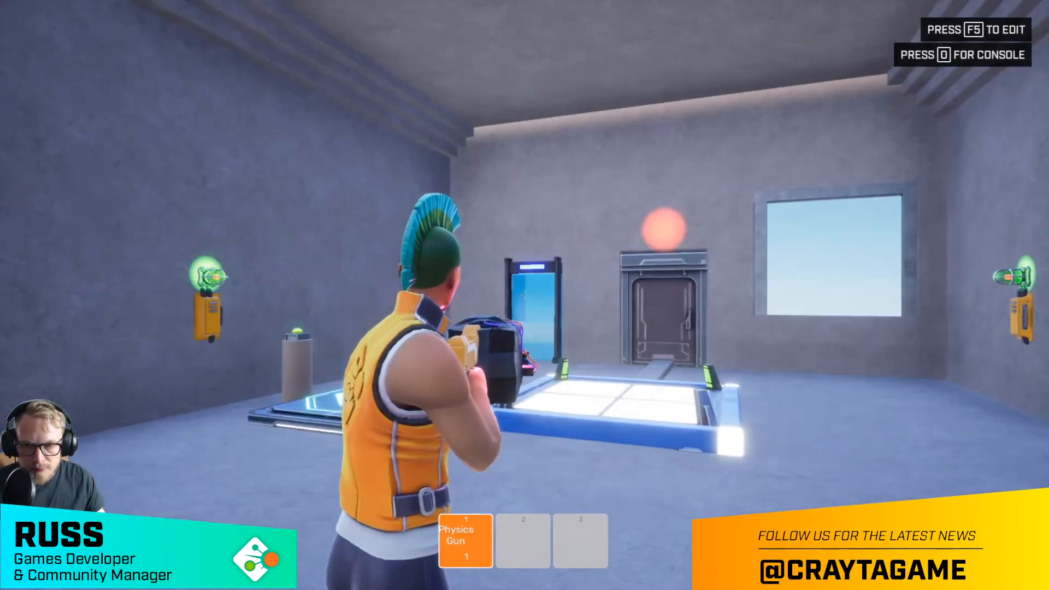
# - Activate the timed controller on the wall beside the button post and spawn a blue power cube on the item spawner
pyautogui.press('w')
pyautogui.press('w')
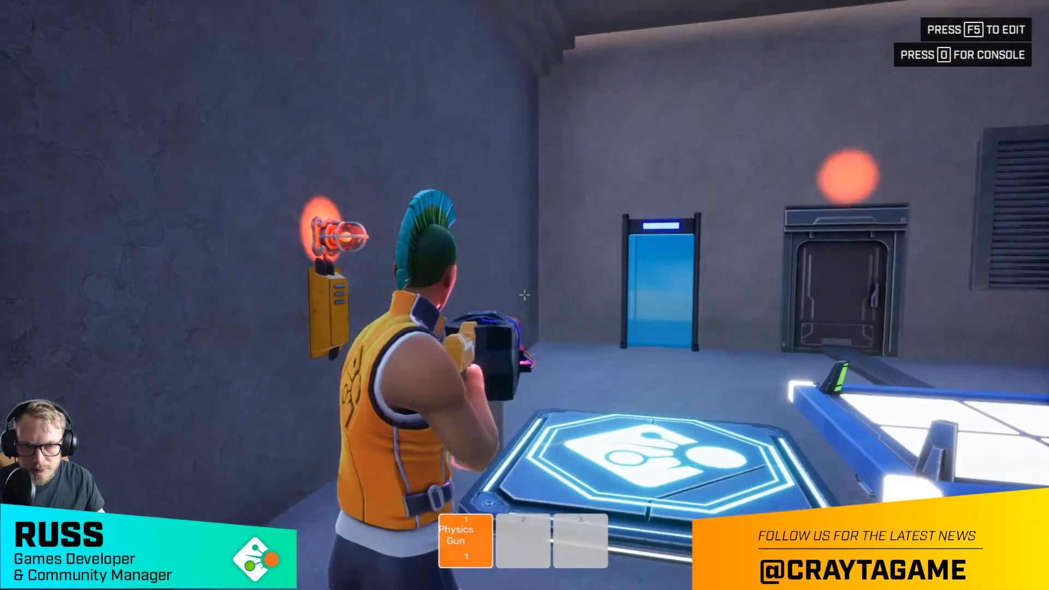
pyautogui.press('w')
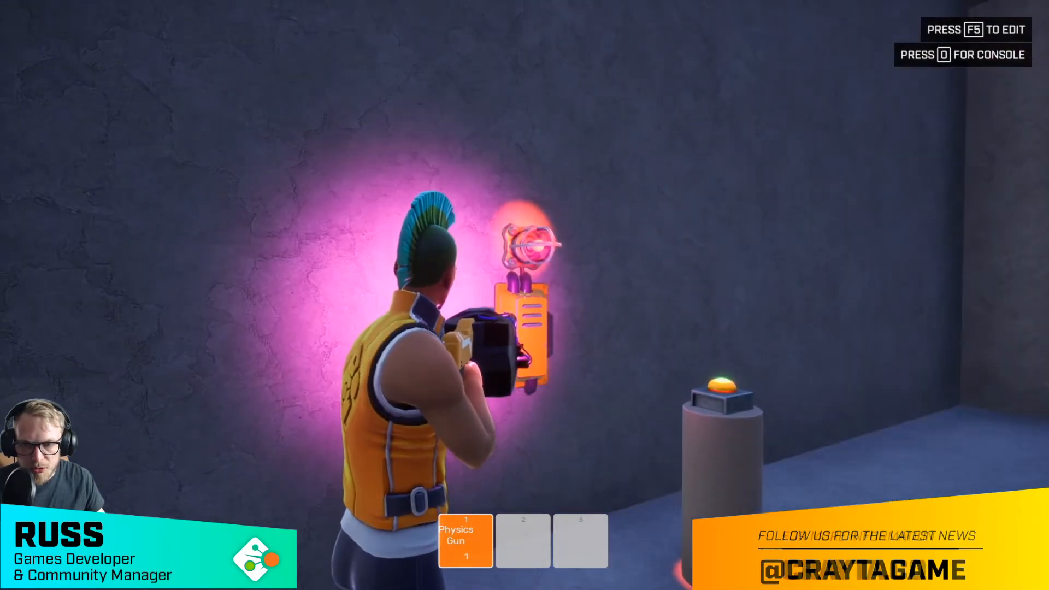
pyautogui.click(525, 295)
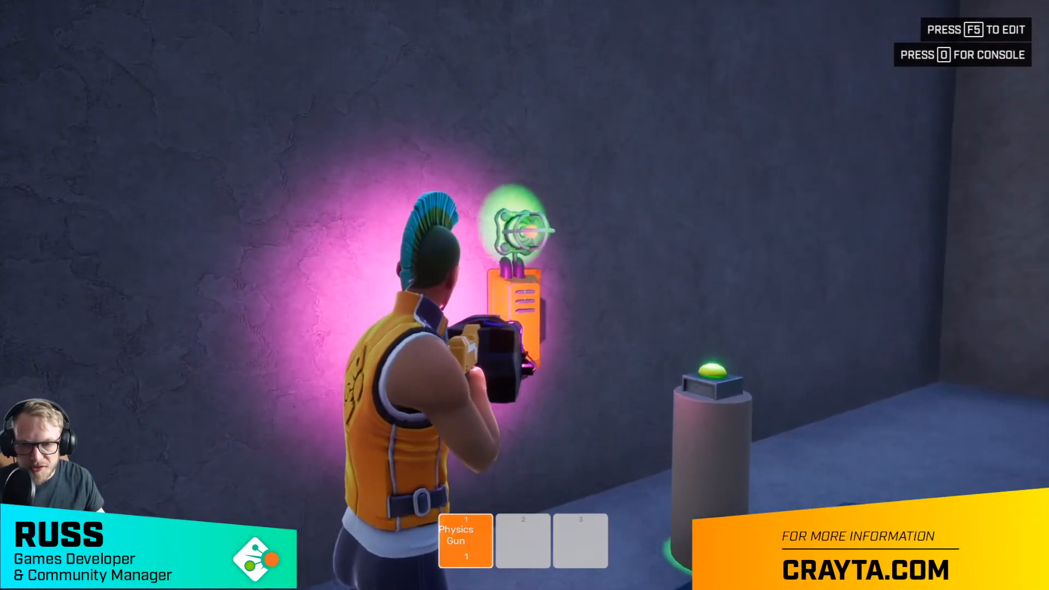
pyautogui.press('s')
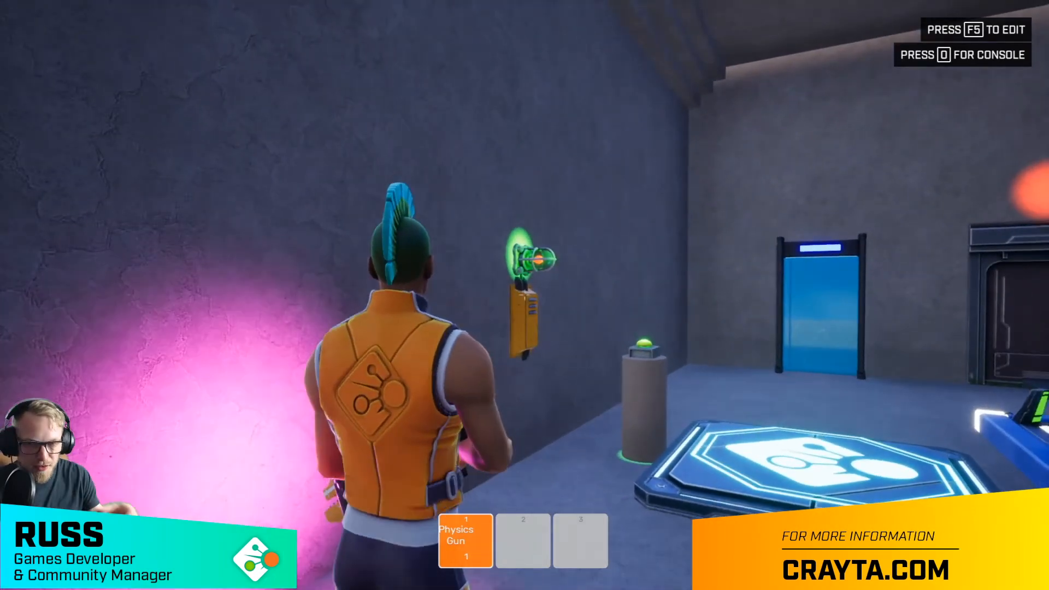
pyautogui.press('d')
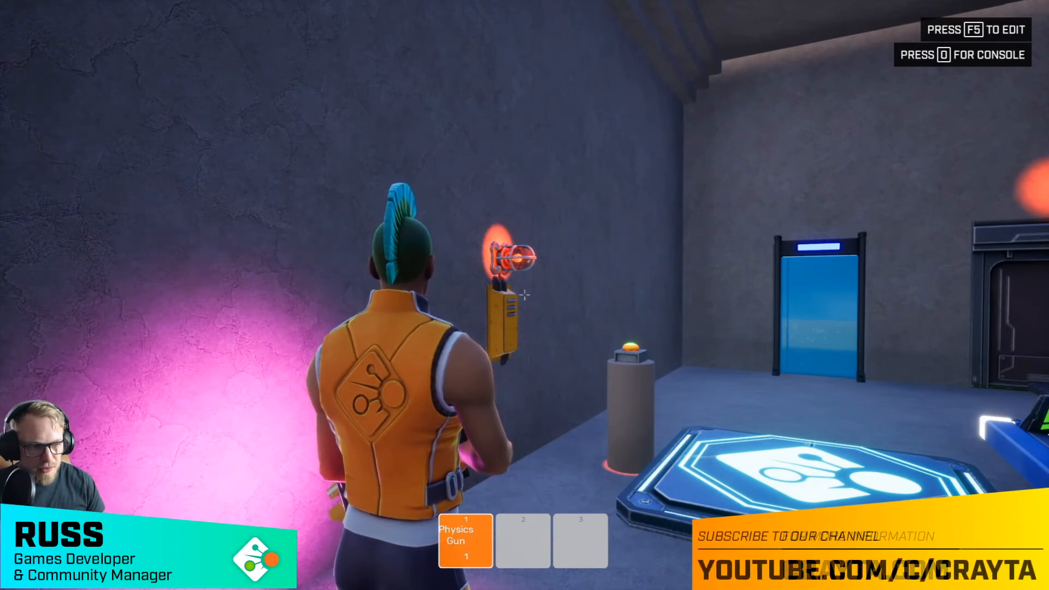
pyautogui.press('w')
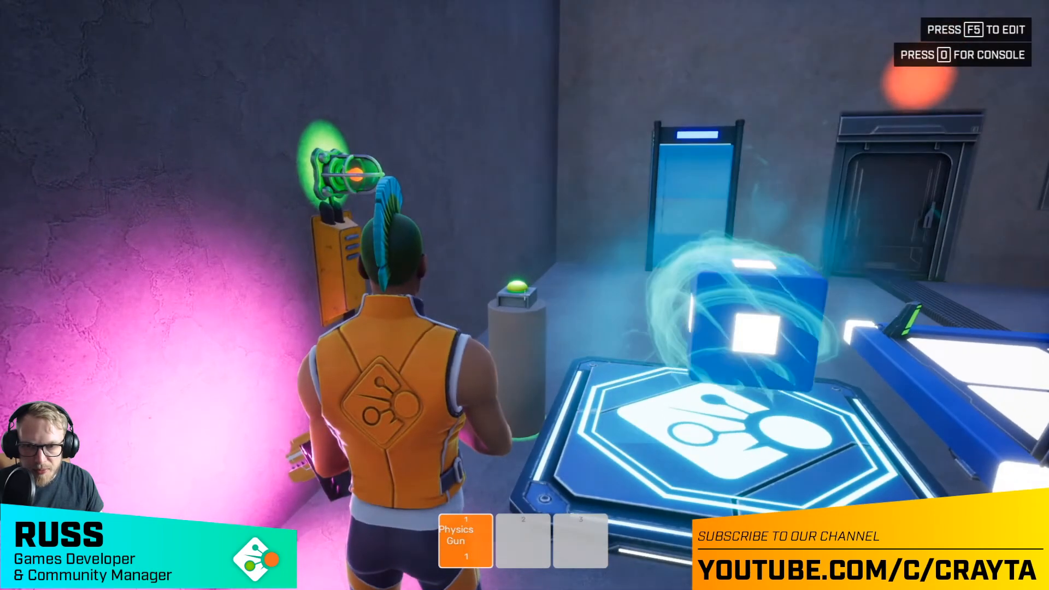
pyautogui.press('s')
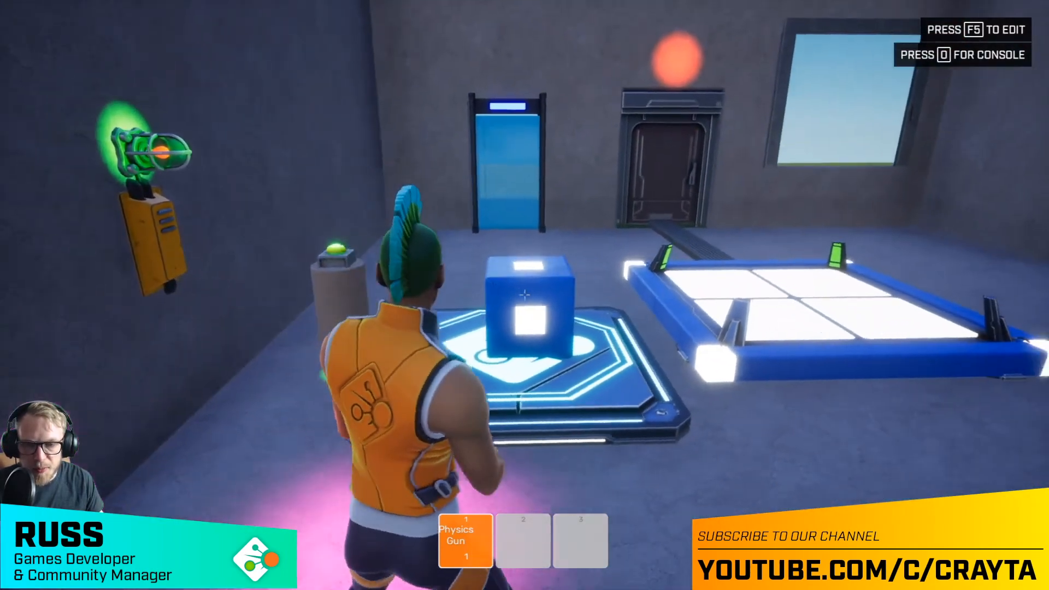
# - Carry the blue power cube onto the power pad with the Physics Gun and examine the power line and locked door
pyautogui.click(525, 295)
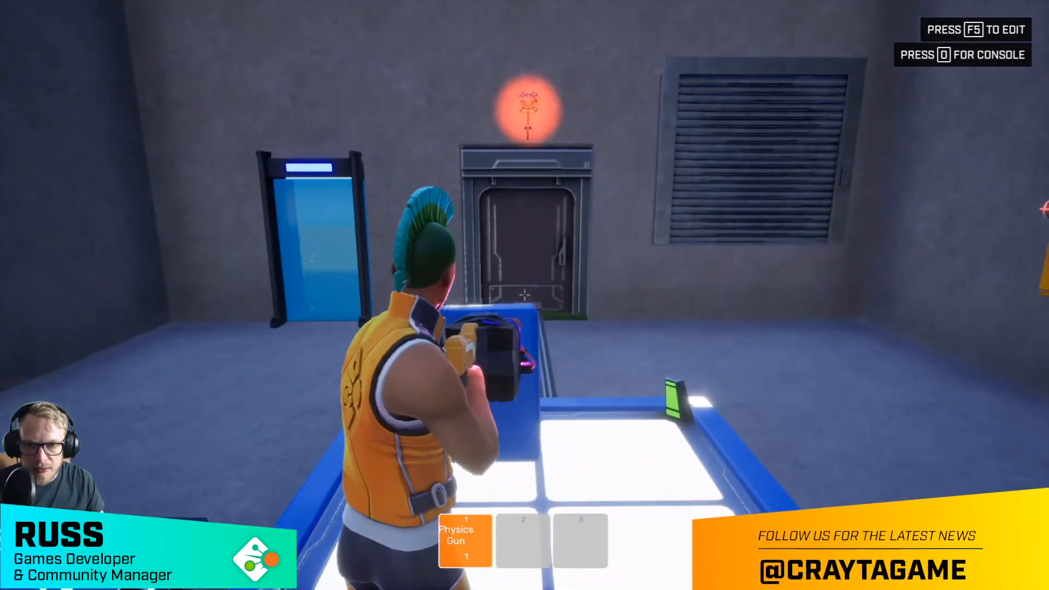
pyautogui.click(525, 295)
pyautogui.press('d')
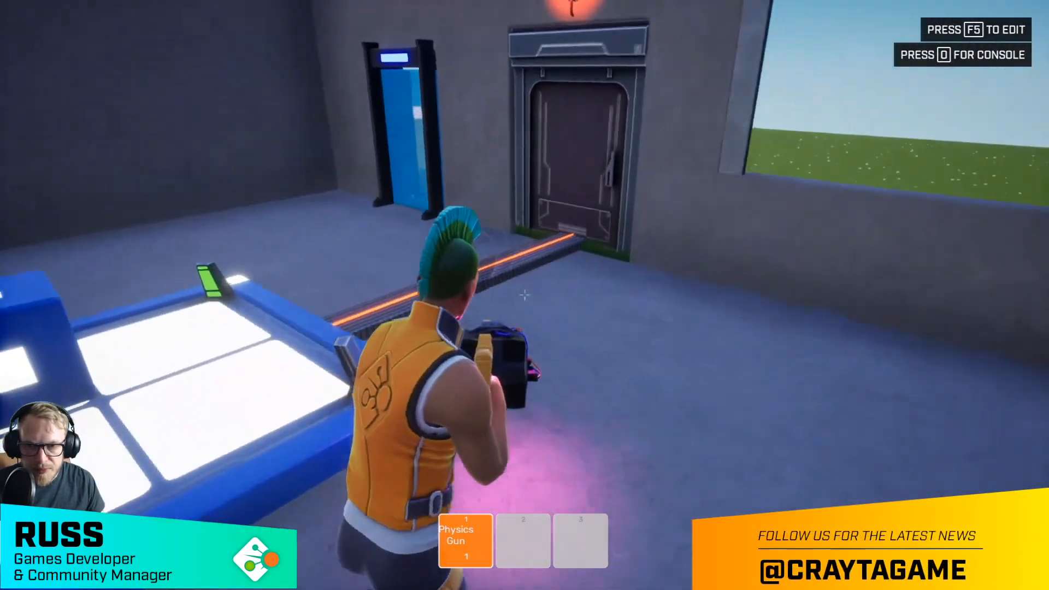
pyautogui.press('s')
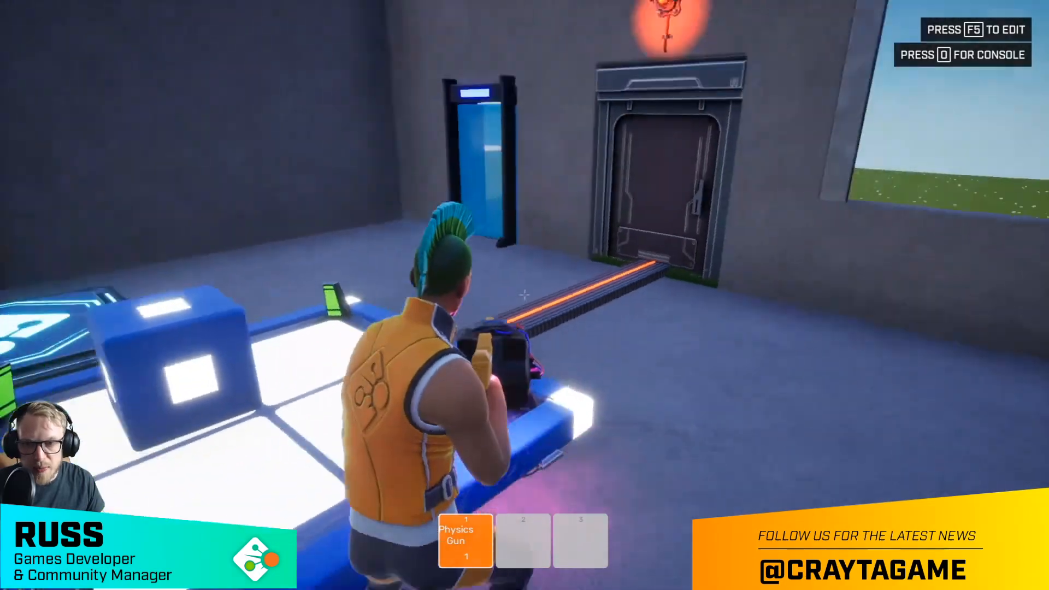
pyautogui.press('s')
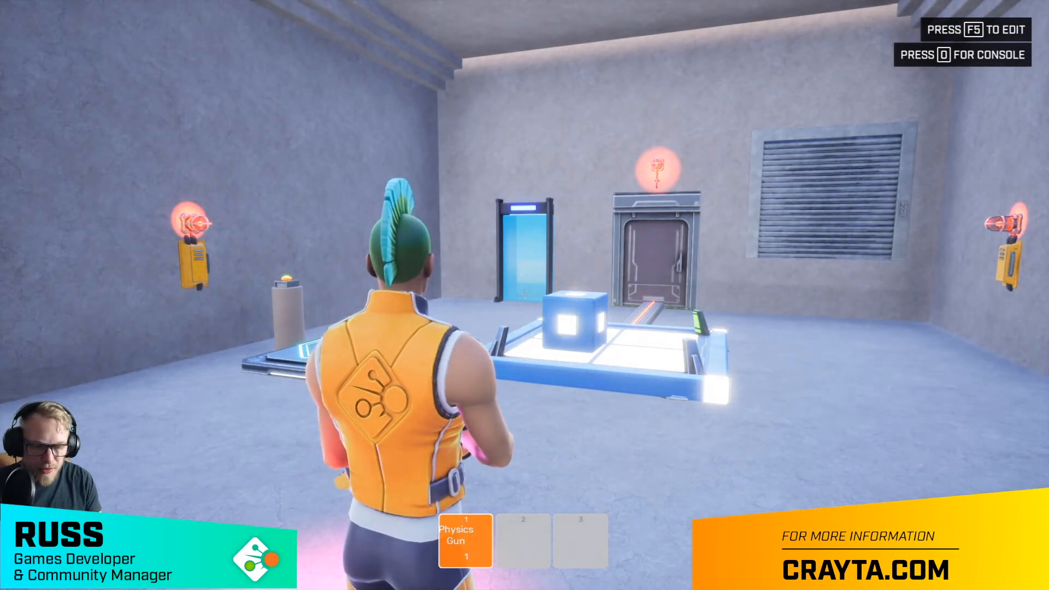
# - Leave the level preview and select the ItemSpawner pad in the test room
pyautogui.press('F5')
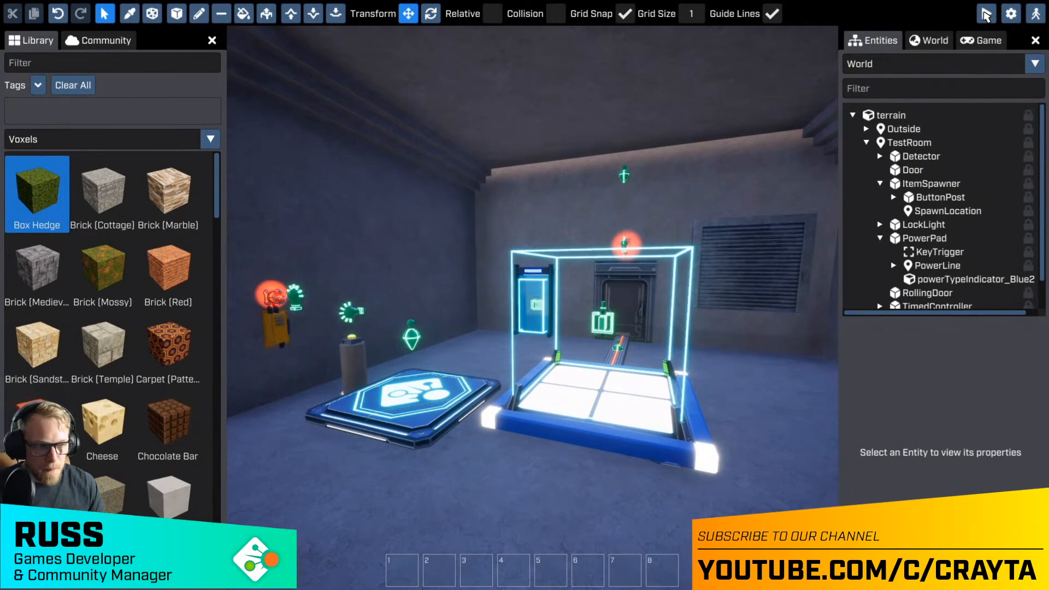
pyautogui.click(986, 15)
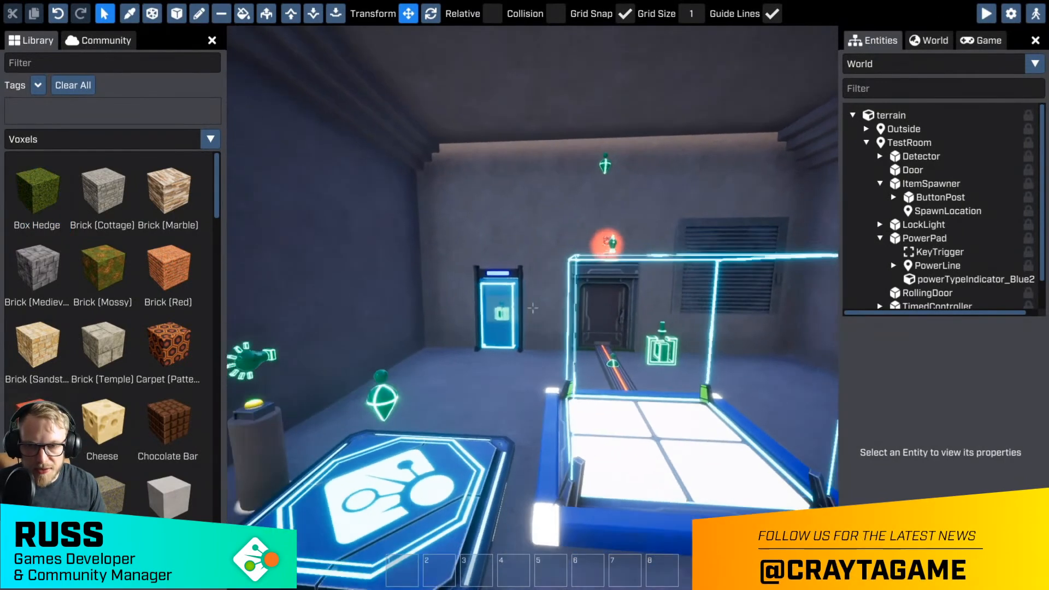
pyautogui.press('s')
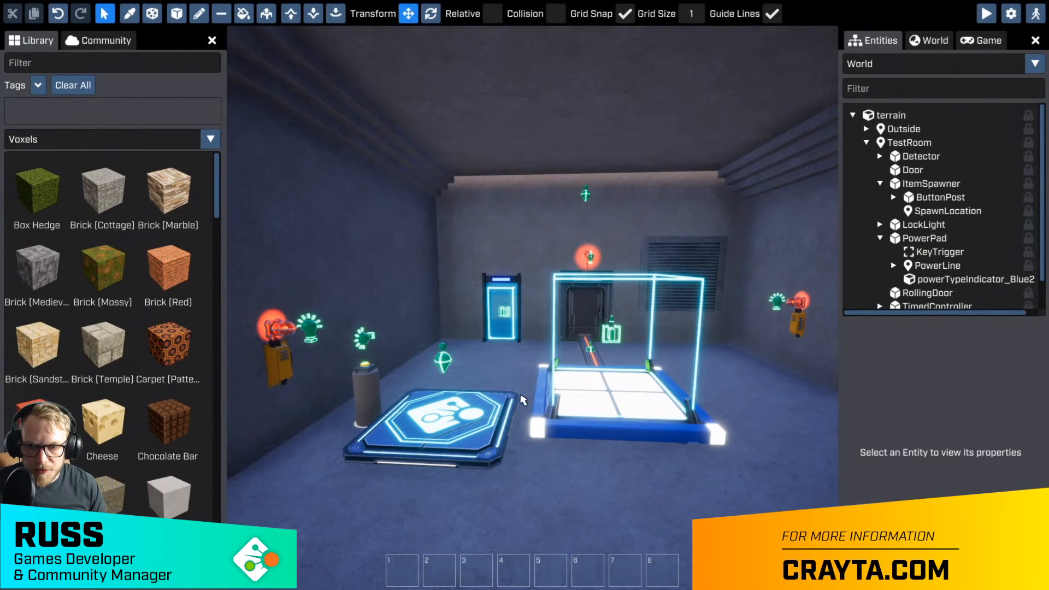
pyautogui.click(469, 436)
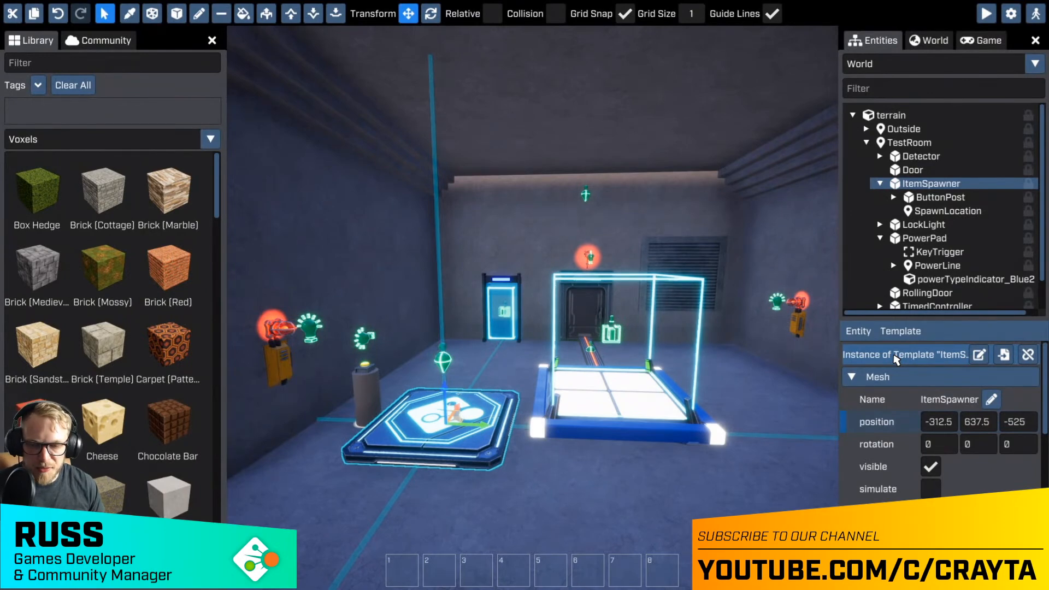
# - Focus on the ItemSpawner, select the Button on its button post and expand it to show its child light
pyautogui.press('f')
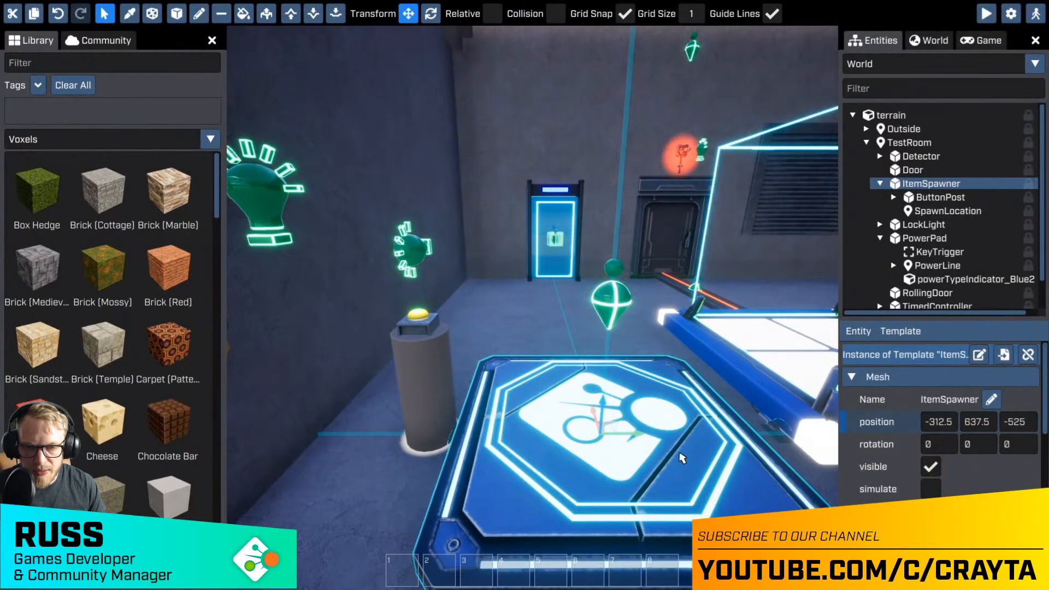
pyautogui.press('w')
pyautogui.press('e')
pyautogui.press('q')
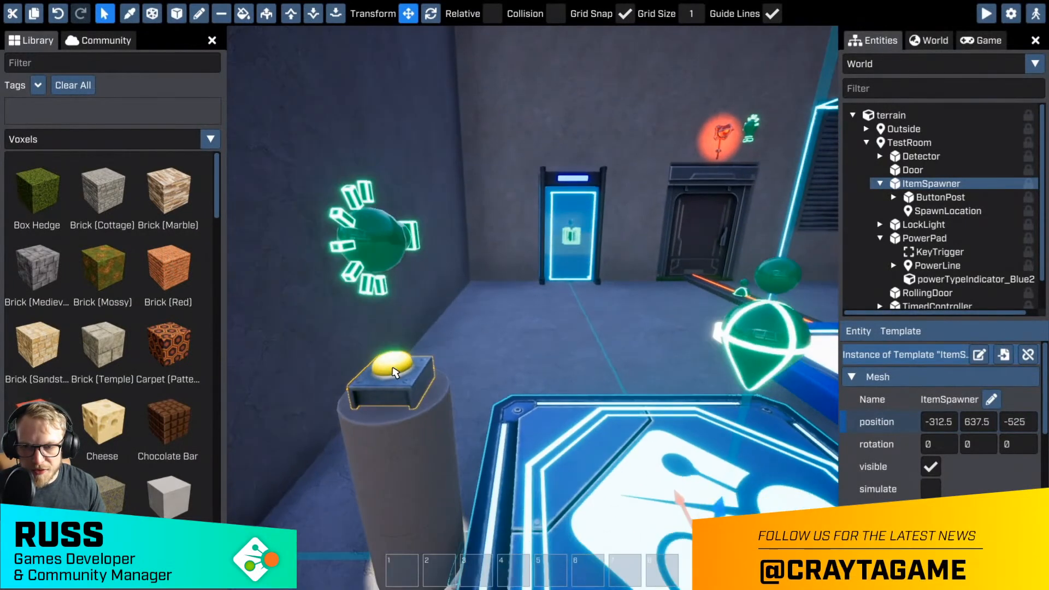
pyautogui.click(401, 381)
pyautogui.click(931, 211)
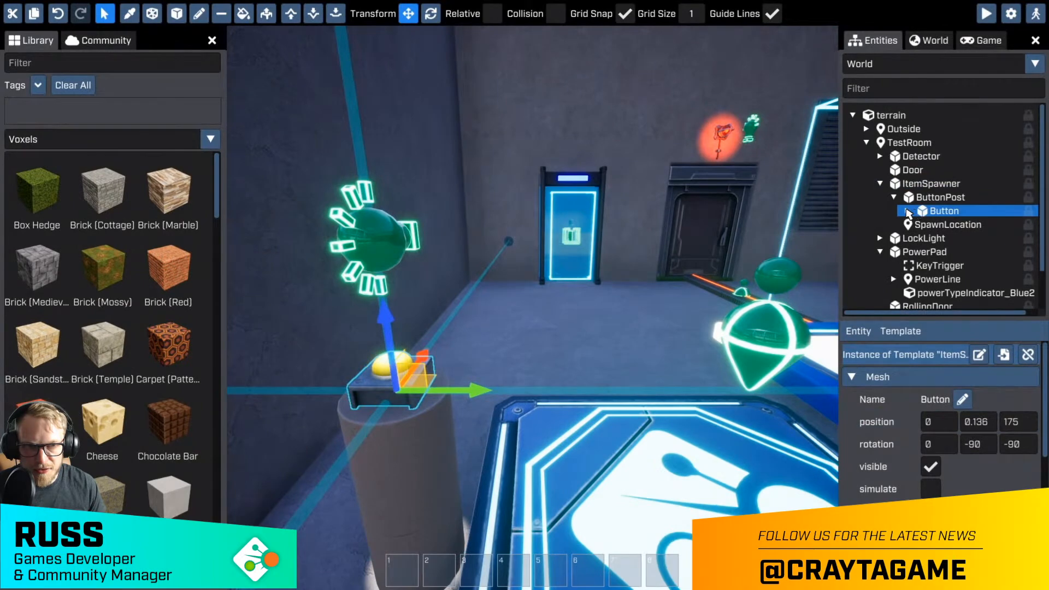
pyautogui.click(908, 211)
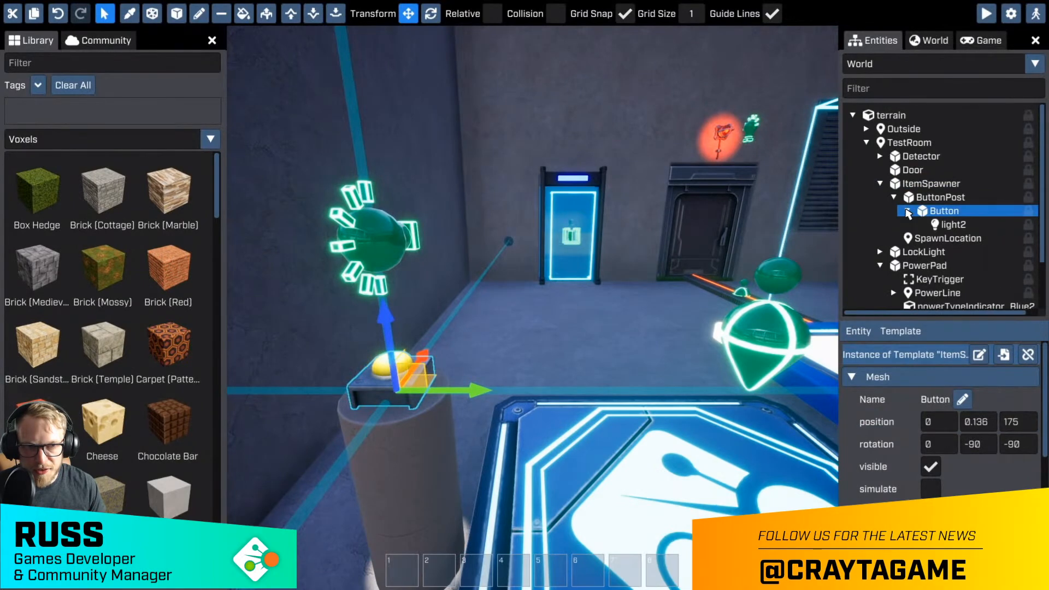
pyautogui.click(932, 228)
pyautogui.press('s')
pyautogui.press('q')
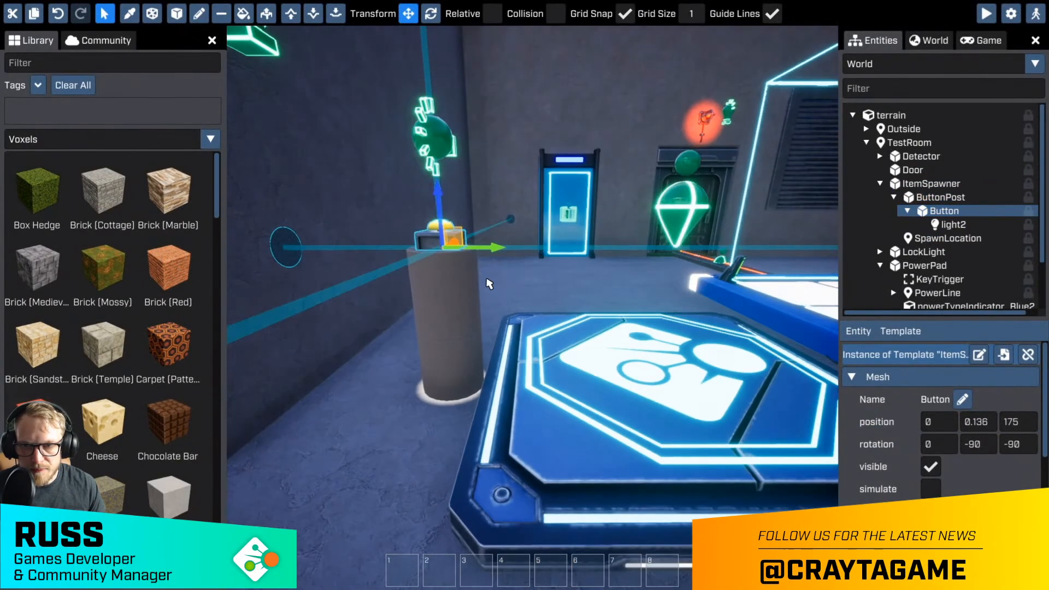
pyautogui.press('w')
pyautogui.press('e')
pyautogui.moveTo(401, 118)
pyautogui.mouseDown(button='right')
pyautogui.moveTo(391, 148)
pyautogui.moveTo(390, 128)
pyautogui.mouseUp(button='right')
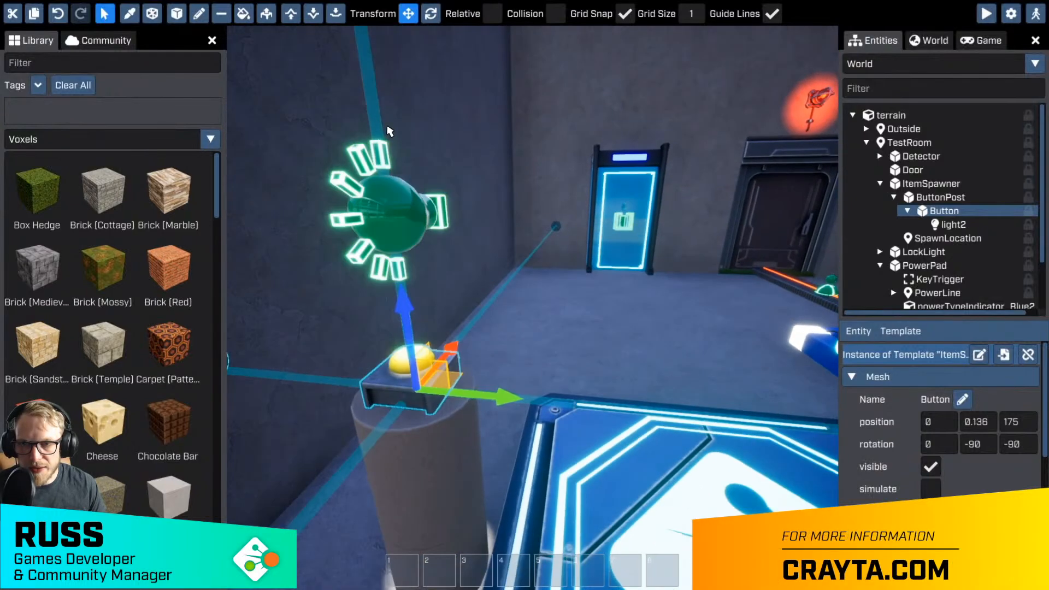
# - Select light2 above the button and examine its spot light beam, angle, colour and intensity properties
pyautogui.click(394, 199)
pyautogui.moveTo(431, 208); pyautogui.dragTo(438, 206, button='right')
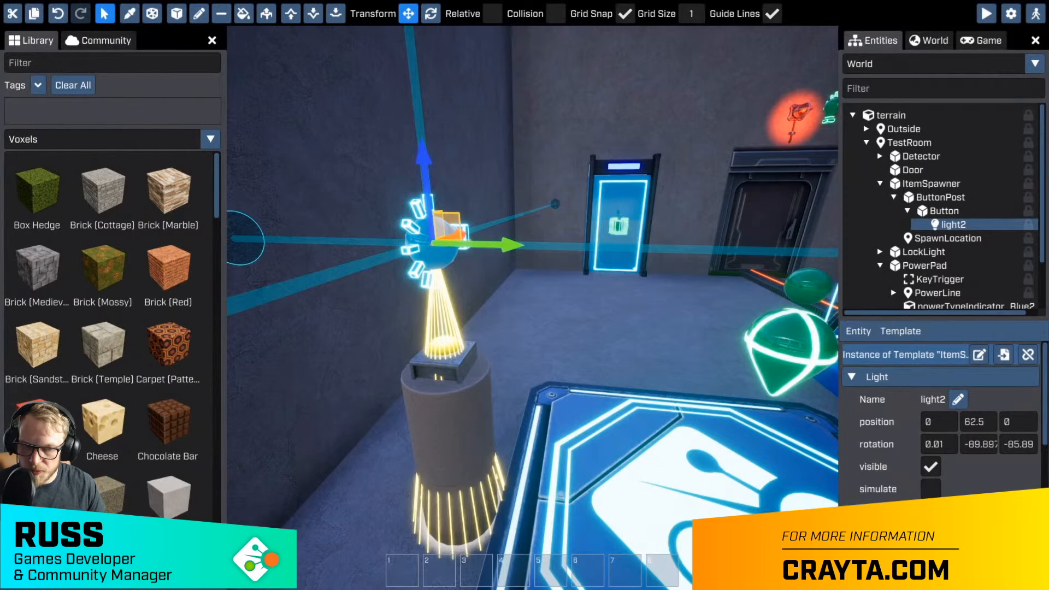
pyautogui.moveTo(533, 308); pyautogui.dragTo(520, 293, button='right')
pyautogui.press('s')
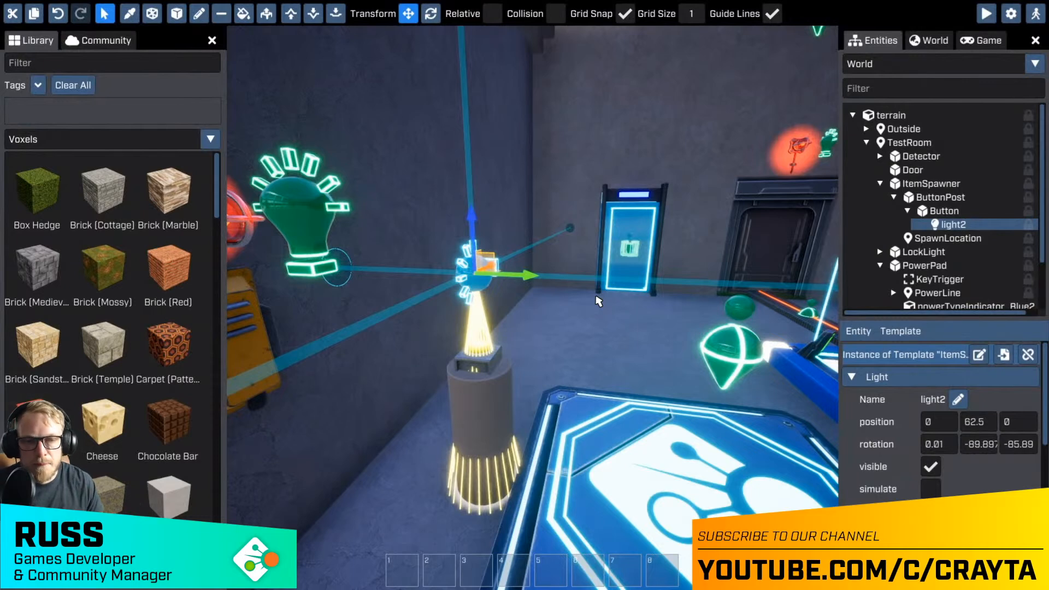
pyautogui.scroll(-5, 978, 420)
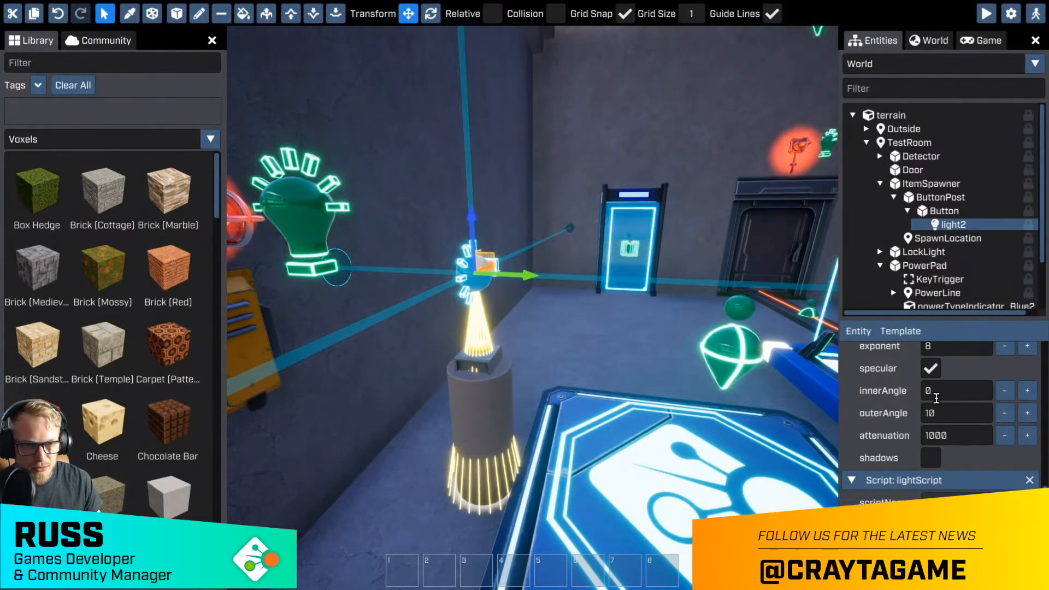
pyautogui.scroll(1, 940, 394)
pyautogui.scroll(1, 937, 383)
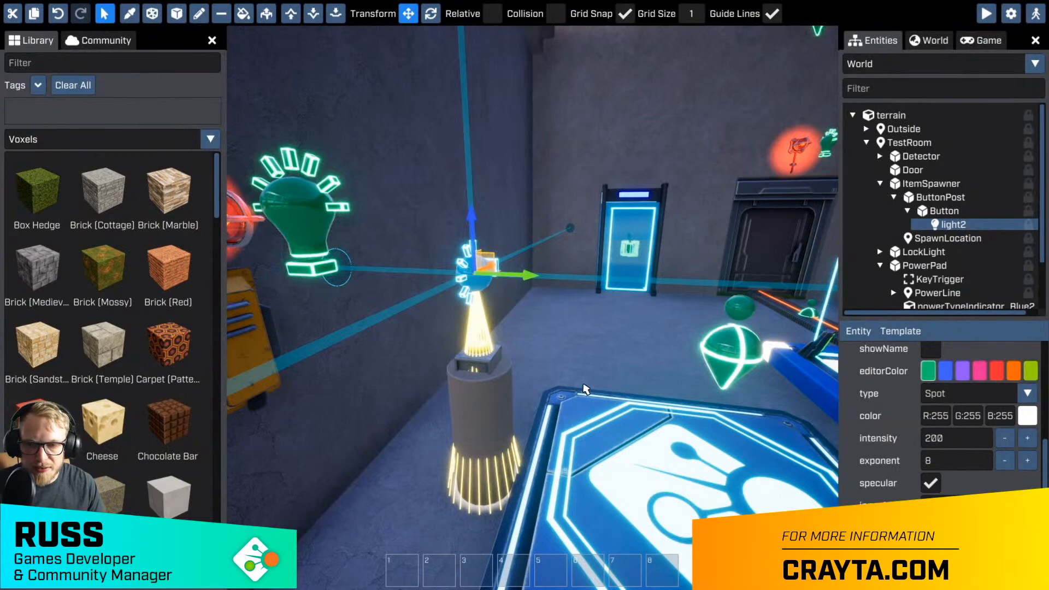
# - Select the ButtonPost and collapse the Button and ButtonPost branches in the entity hierarchy
pyautogui.click(478, 393)
pyautogui.moveTo(478, 394); pyautogui.dragTo(525, 316, button='right')
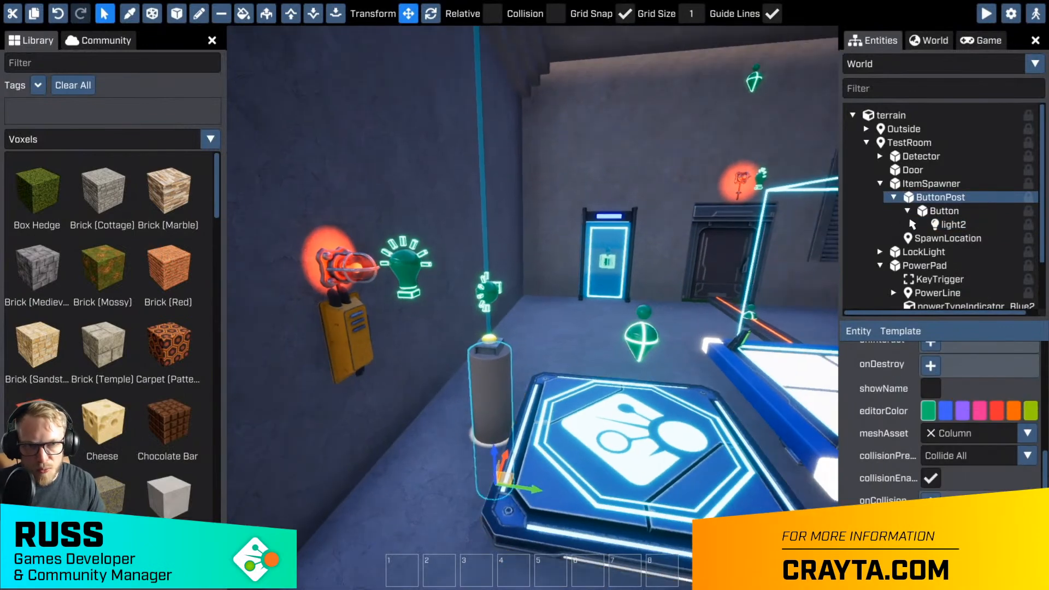
pyautogui.click(937, 225)
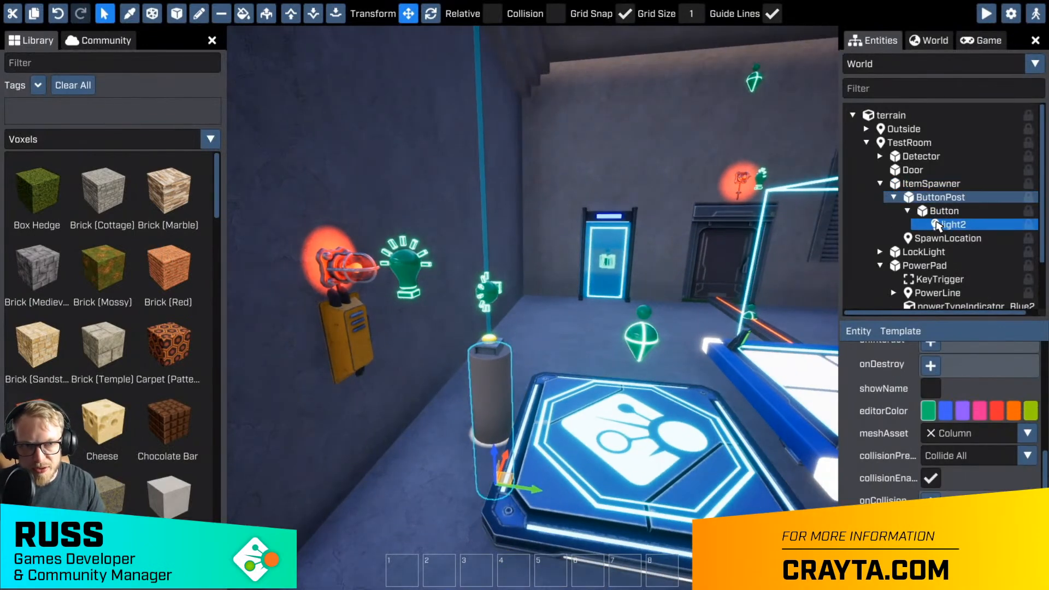
pyautogui.click(908, 211)
pyautogui.click(895, 198)
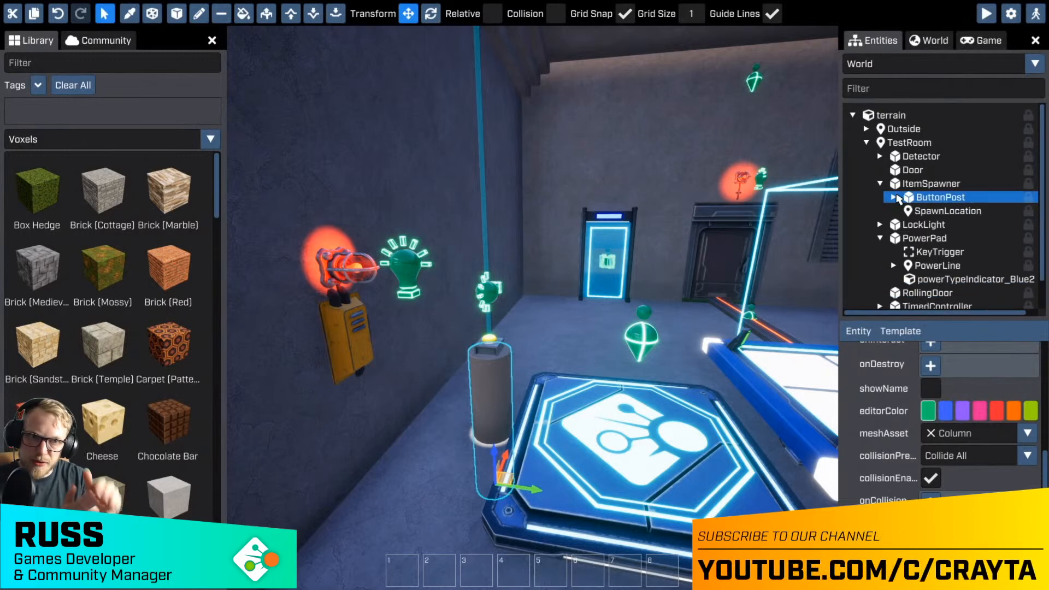
# - Collapse and select the ItemSpawner, open its template for editing, and return to the world without changes
pyautogui.click(885, 186)
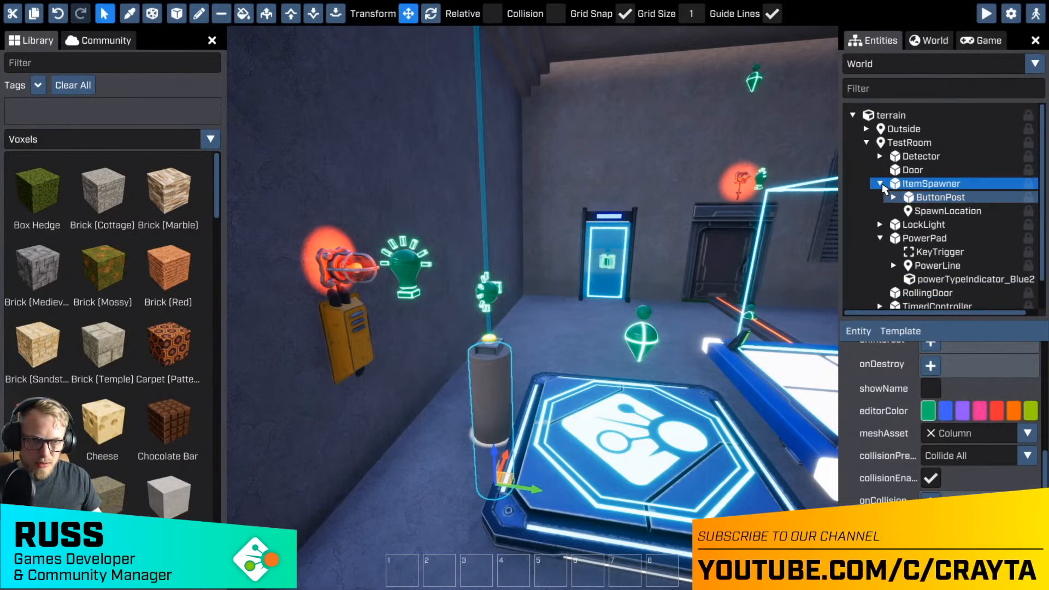
pyautogui.click(881, 184)
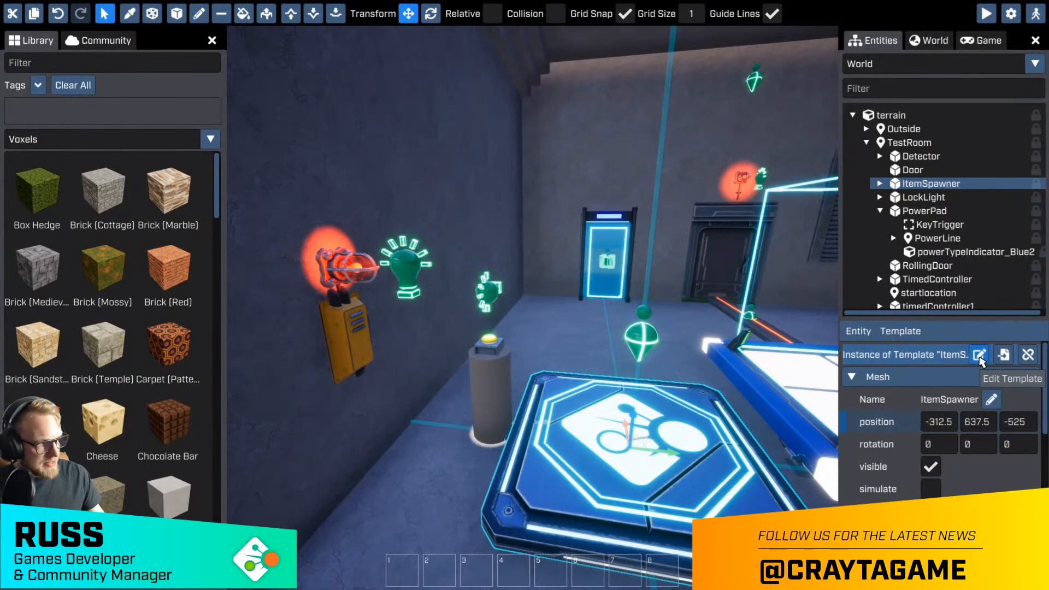
pyautogui.click(980, 356)
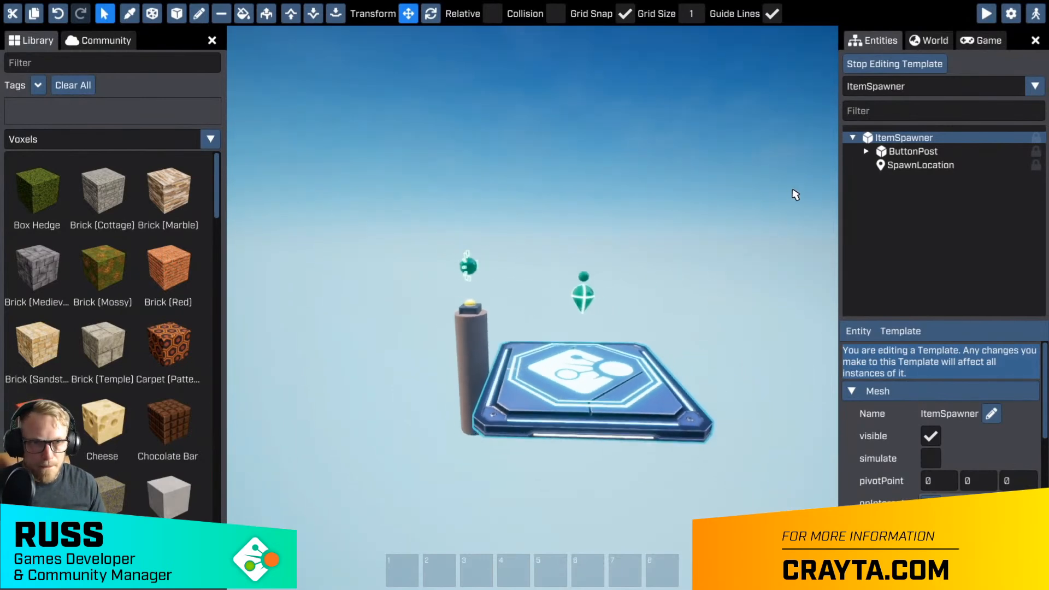
pyautogui.click(909, 64)
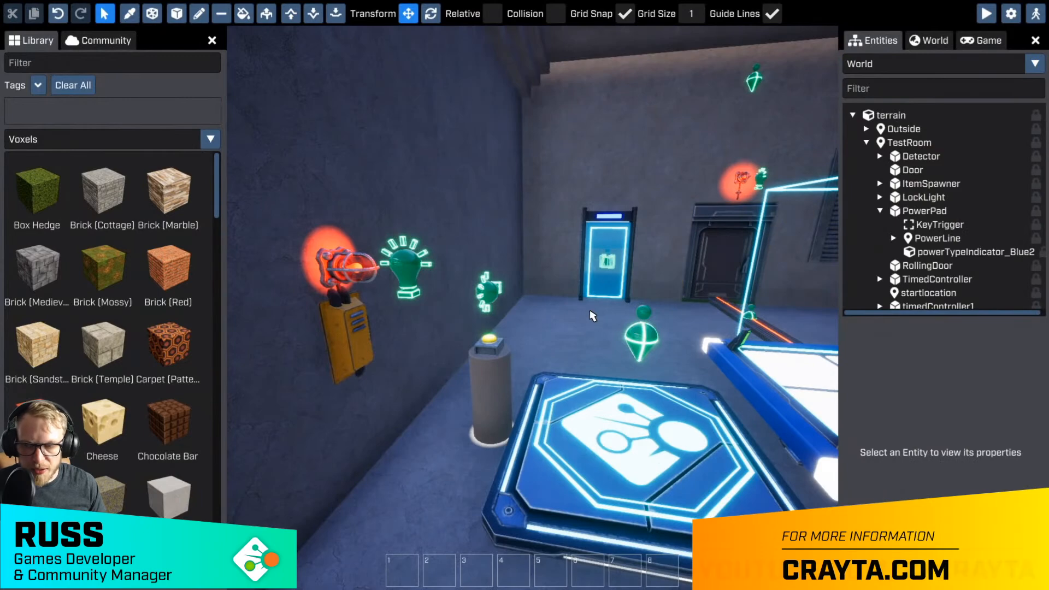
# - Select the PowerPad, Door, LockLight and RollingDoor in turn to check which template each one comes from
pyautogui.click(623, 328)
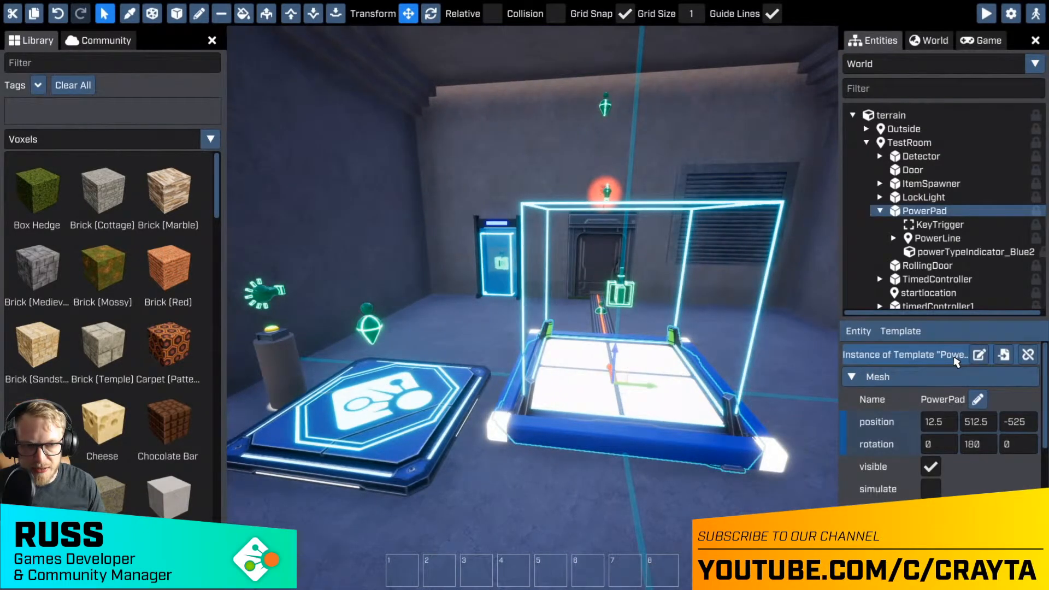
pyautogui.press('w')
pyautogui.moveTo(792, 391); pyautogui.dragTo(533, 308, button='right')
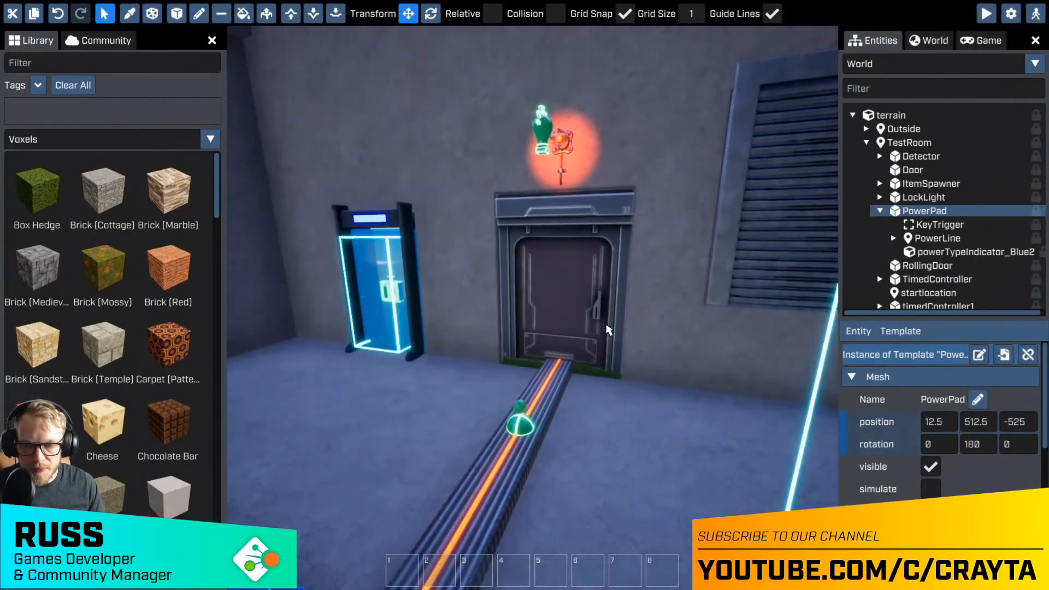
pyautogui.click(601, 301)
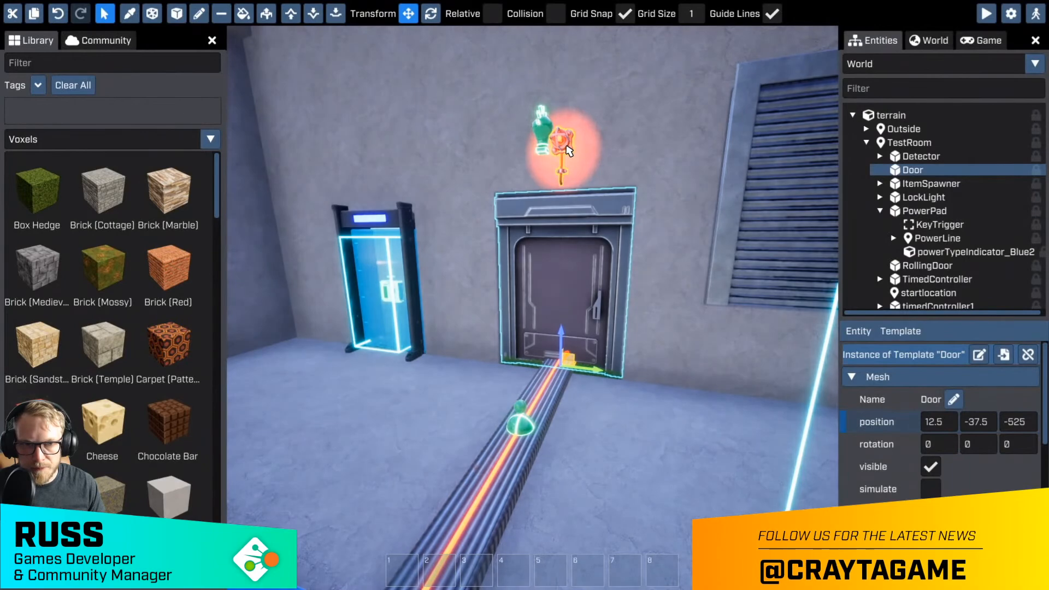
pyautogui.click(568, 151)
pyautogui.scroll(3, 688, 327)
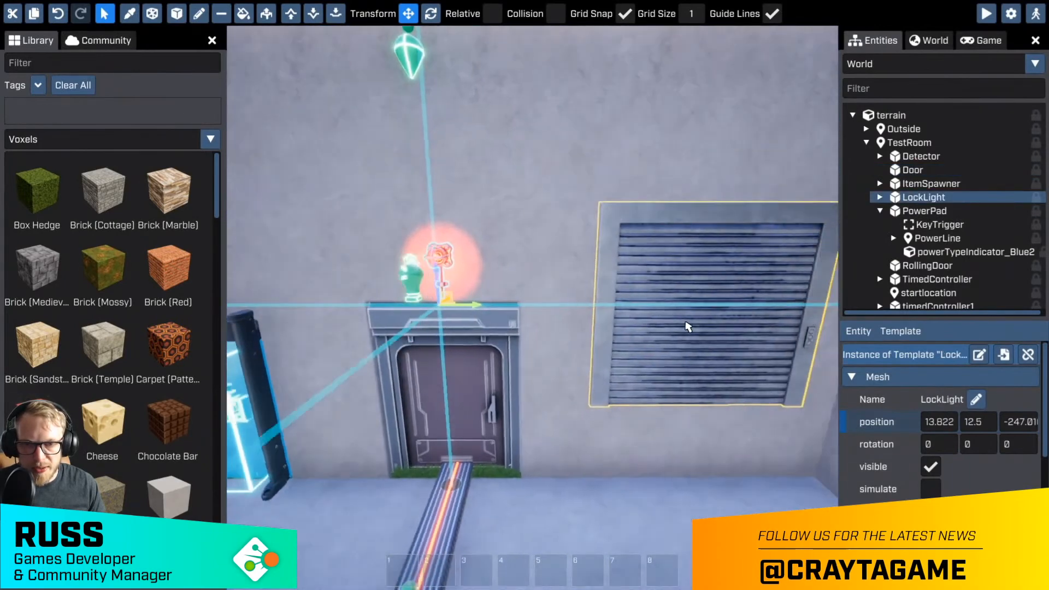
pyautogui.click(688, 324)
pyautogui.scroll(-3, 604, 429)
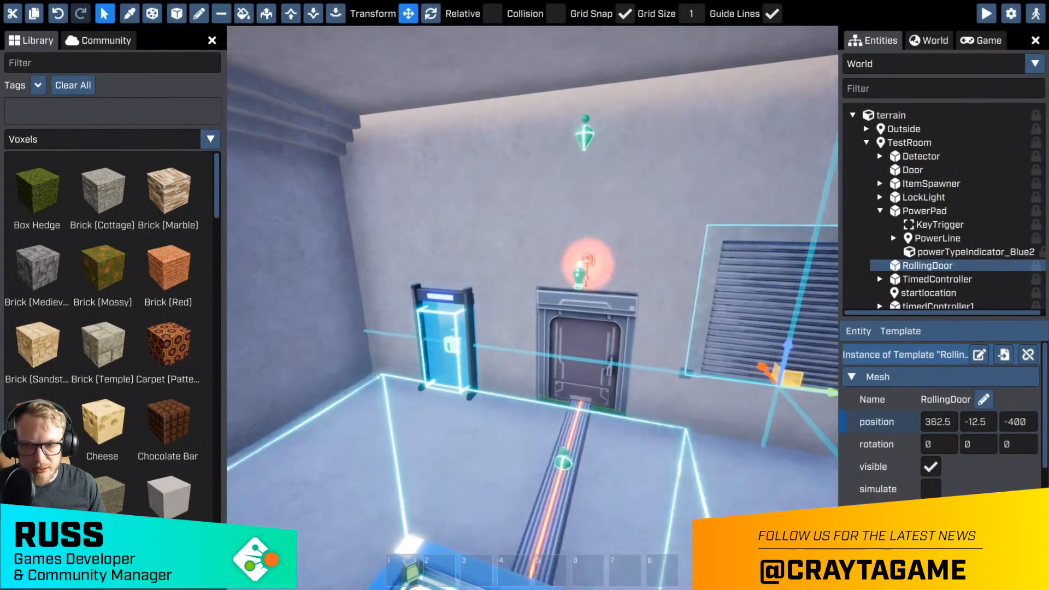
# - Select the Detector in the corner of the test room and expand it to show its child entities
pyautogui.press('w')
pyautogui.moveTo(629, 328); pyautogui.dragTo(578, 345, button='right')
pyautogui.click(558, 295)
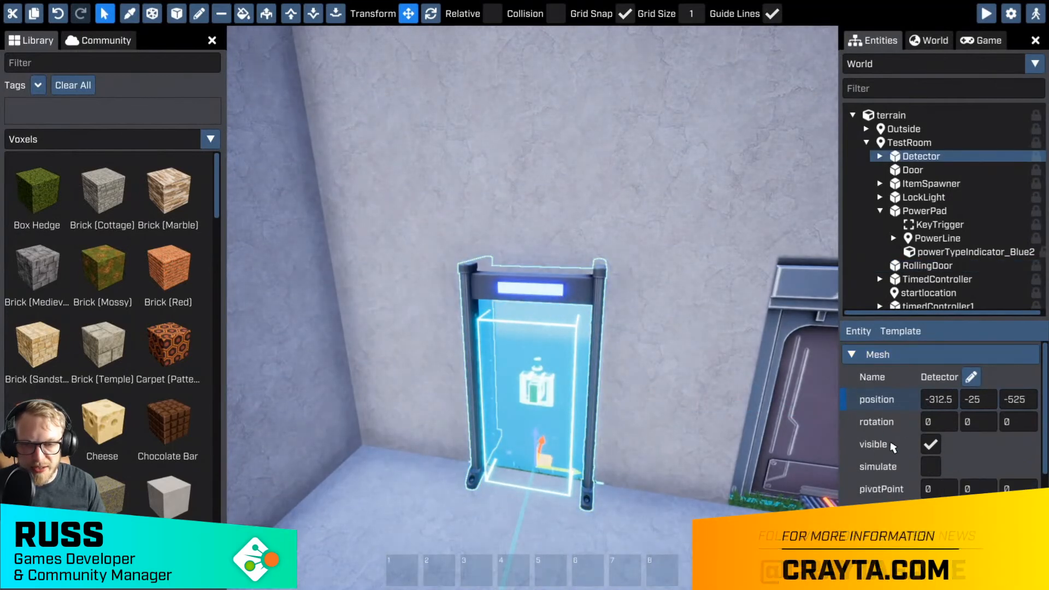
pyautogui.press('w')
pyautogui.moveTo(672, 421); pyautogui.dragTo(687, 410, button='right')
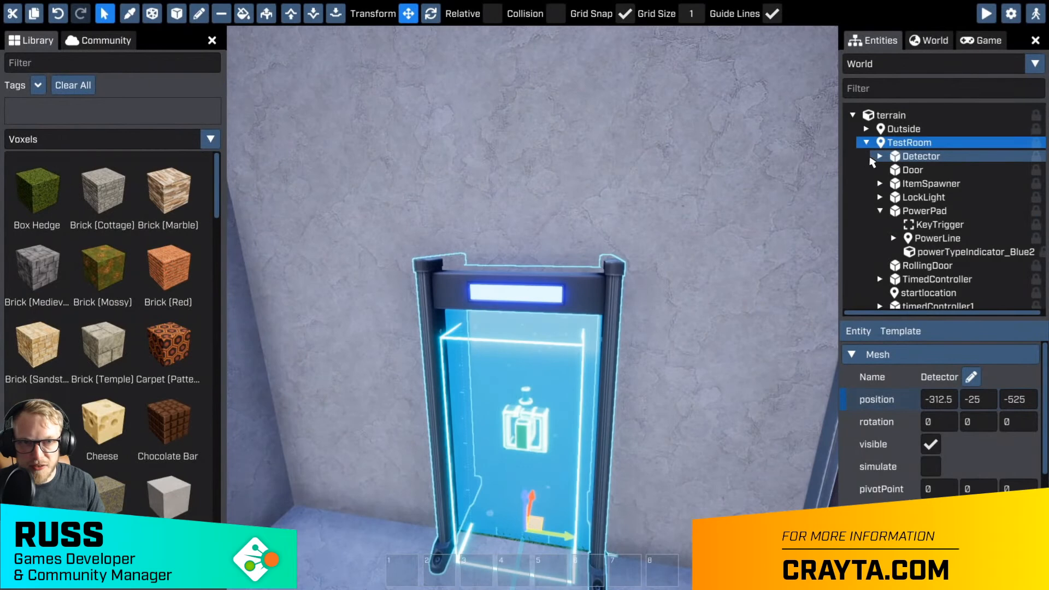
pyautogui.click(879, 157)
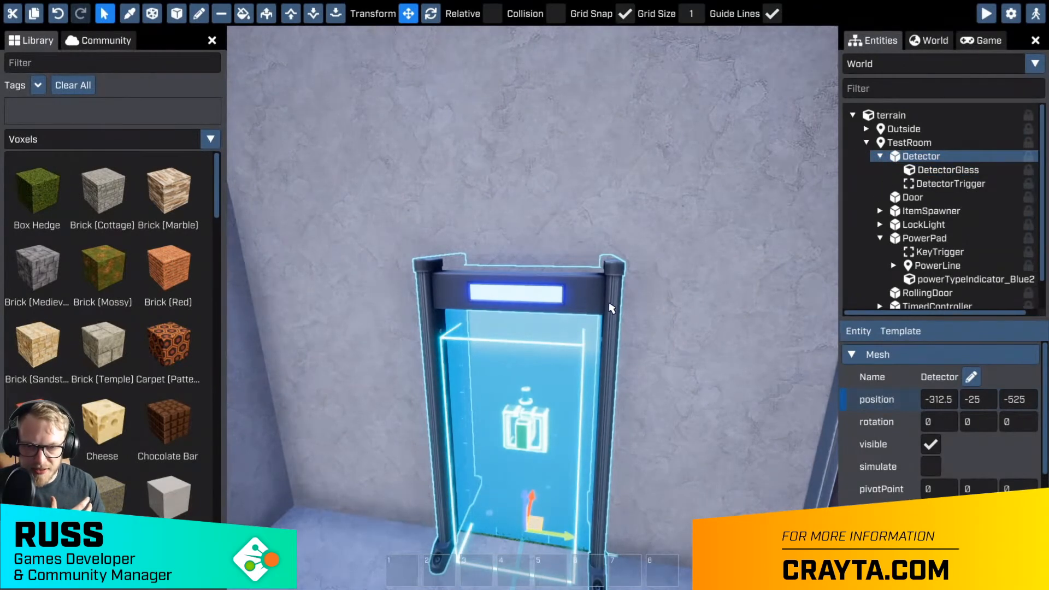
# - Select DetectorGlass and inspect the glass voxel mesh inside the detector frame up close
pyautogui.click(940, 170)
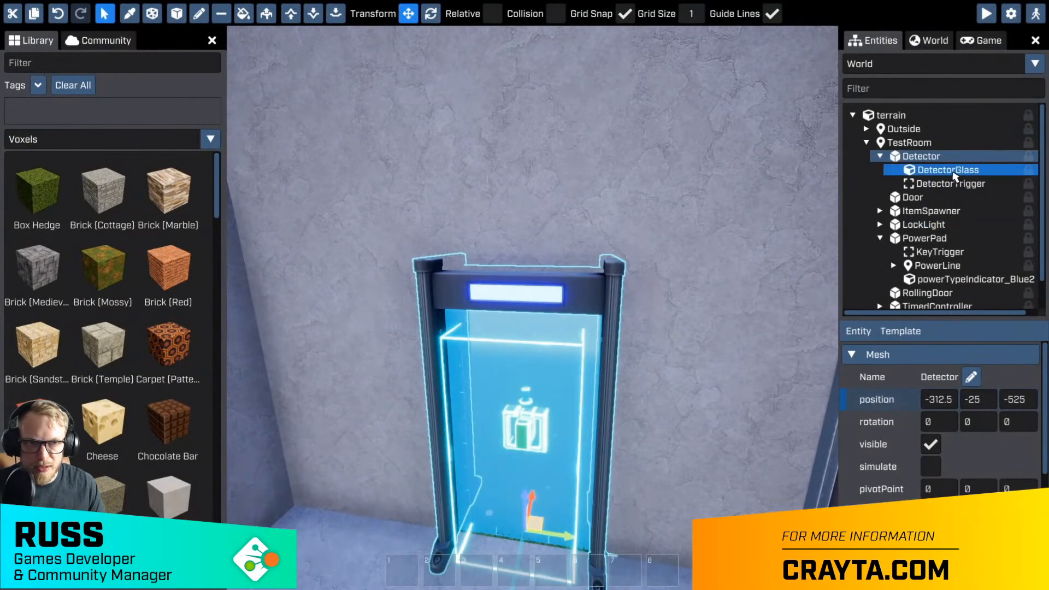
pyautogui.press('w')
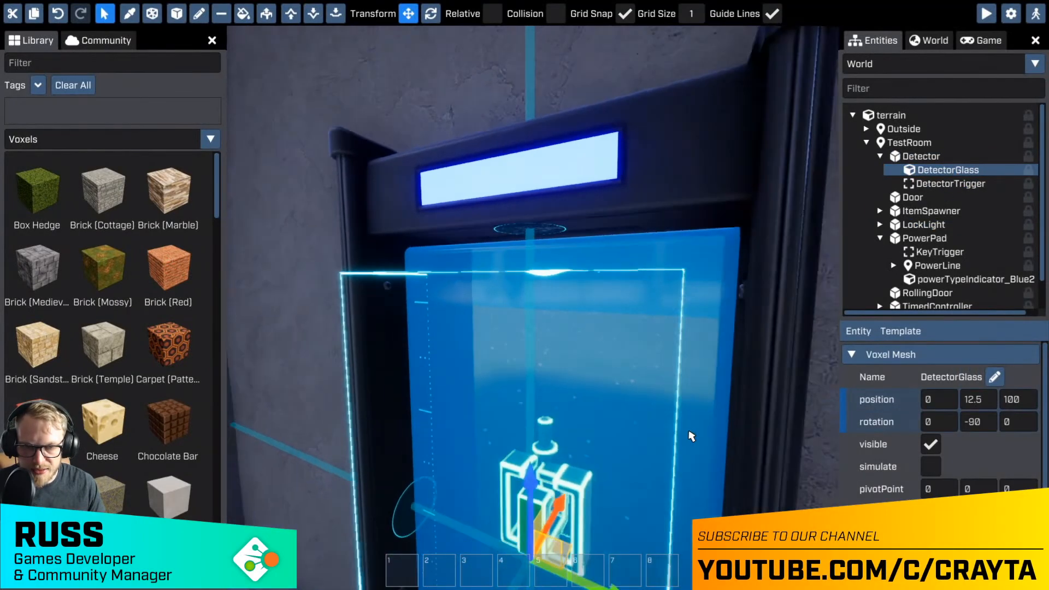
pyautogui.press('s')
pyautogui.press('a')
pyautogui.moveTo(501, 382); pyautogui.dragTo(802, 445, button='right')
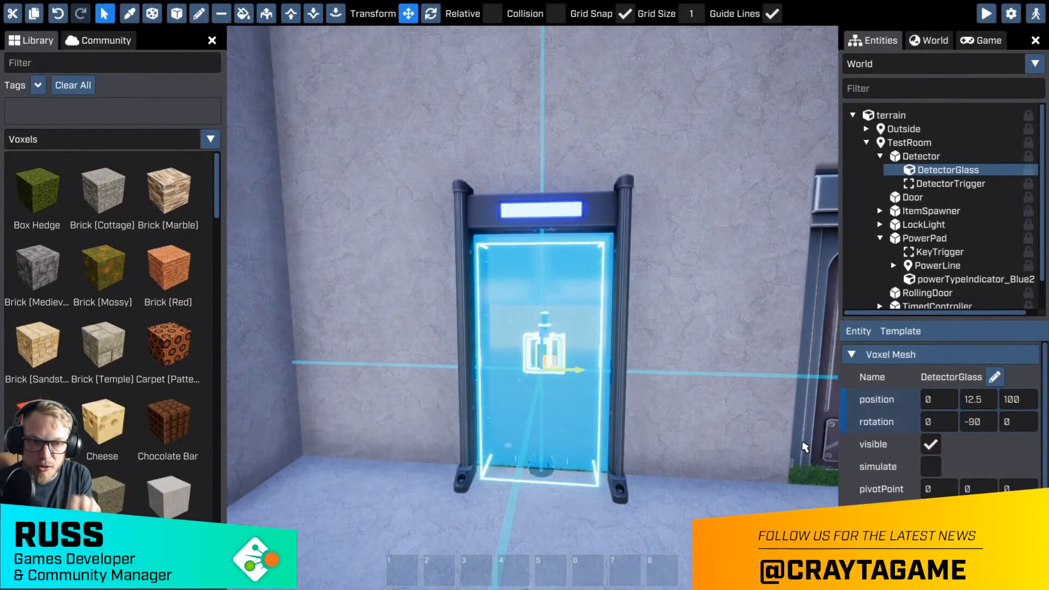
# - Select DetectorTrigger and examine its trigger properties, such as size and playersonly
pyautogui.click(920, 186)
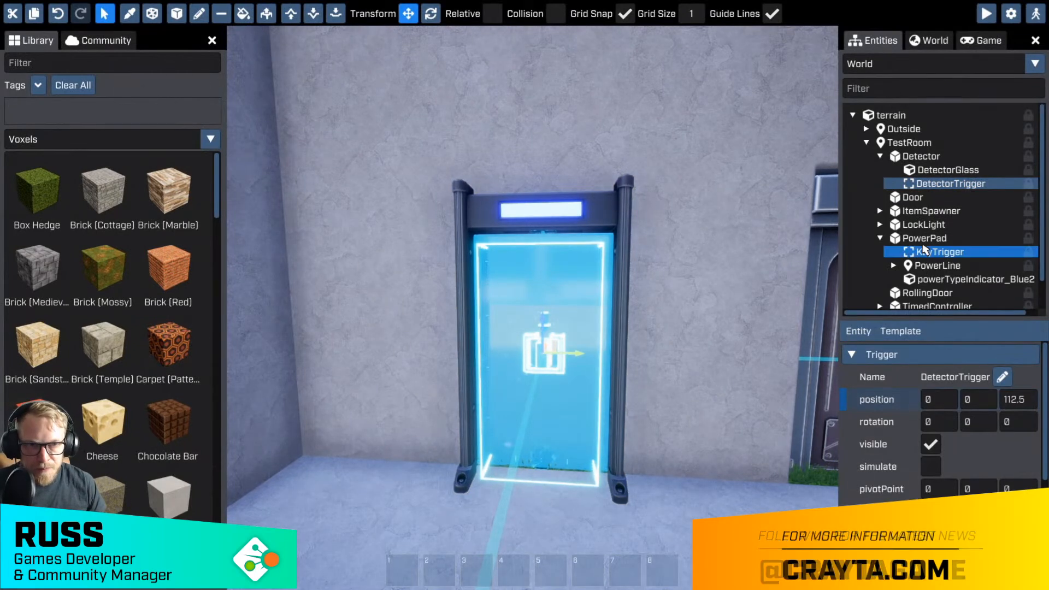
pyautogui.scroll(-5, 969, 402)
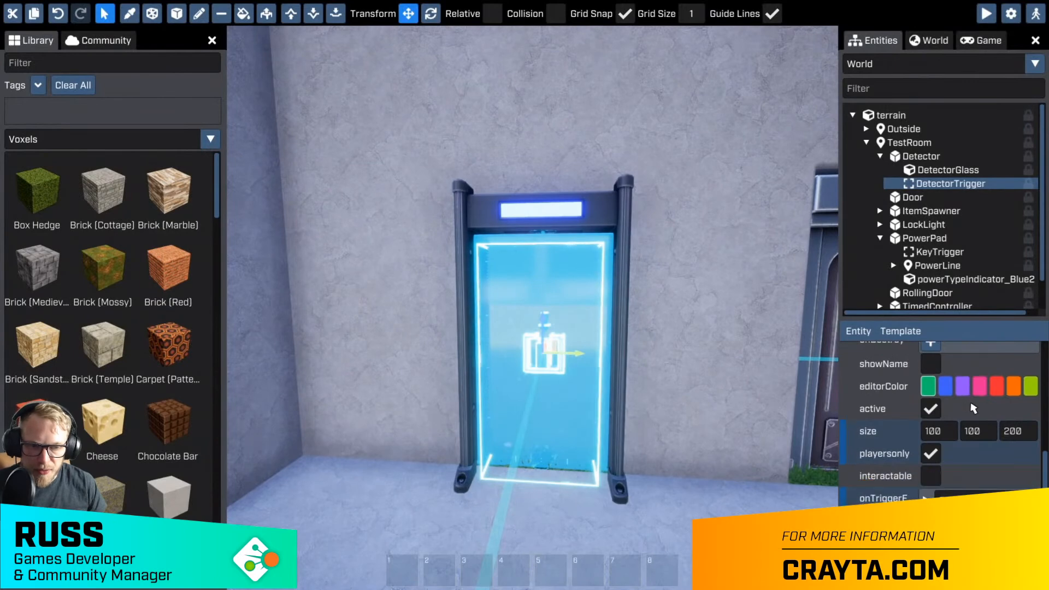
pyautogui.scroll(4, 969, 402)
# - Select the parent Detector and examine its mesh properties and attached detectorScript
pyautogui.click(925, 161)
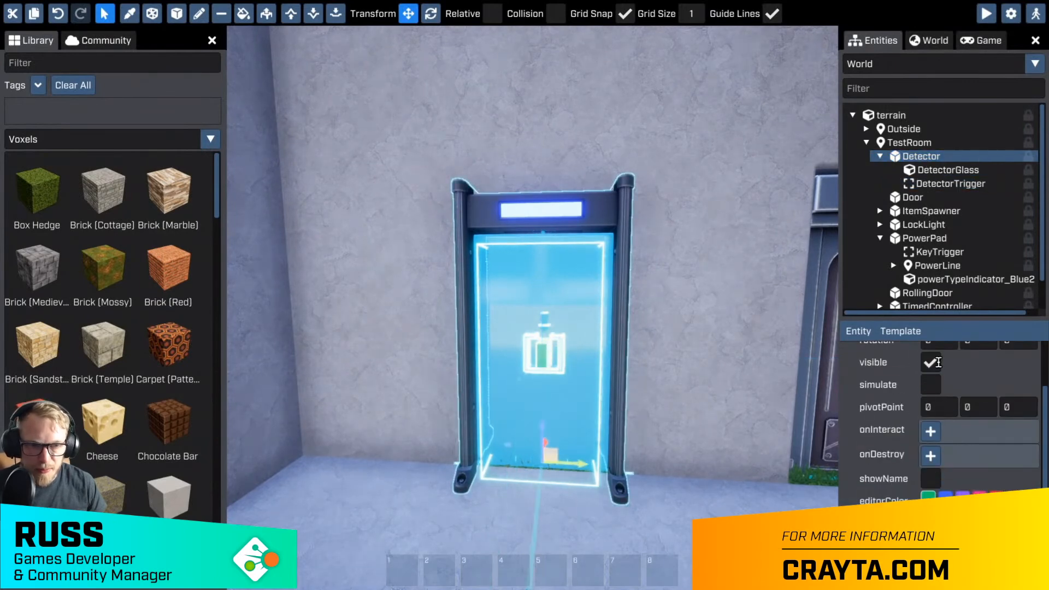
pyautogui.scroll(-3, 966, 455)
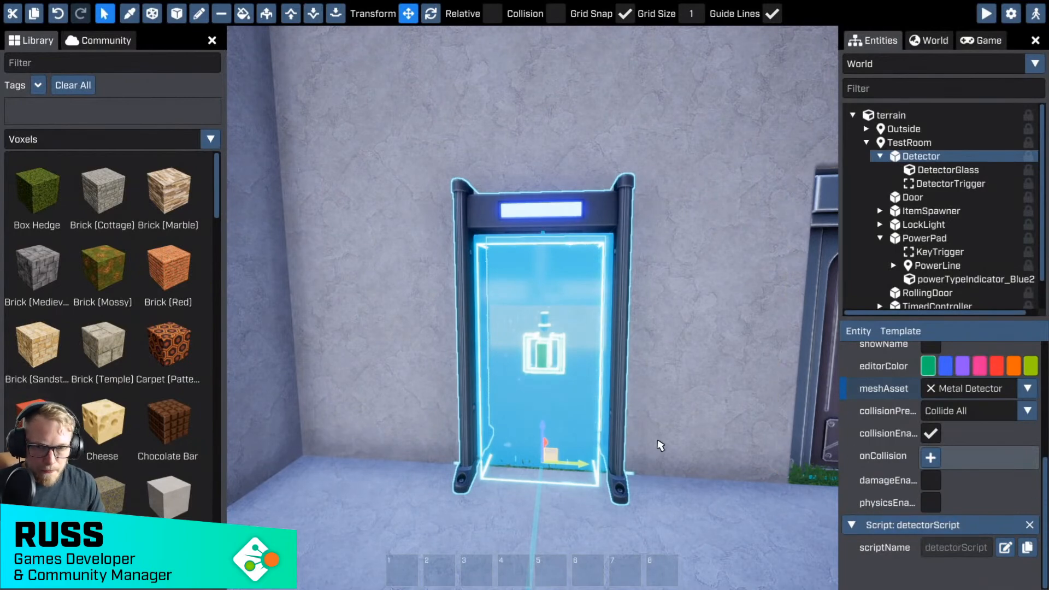
pyautogui.moveTo(659, 443); pyautogui.dragTo(607, 440, button='right')
# - Create a new template named Detector from the Detector entity
pyautogui.scroll(5, 903, 386)
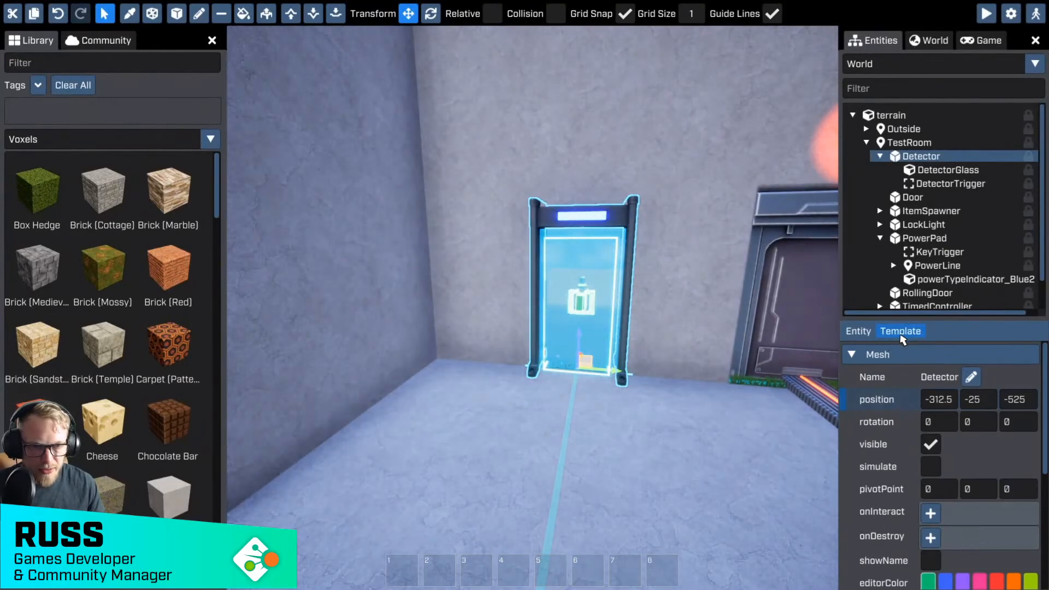
pyautogui.click(903, 338)
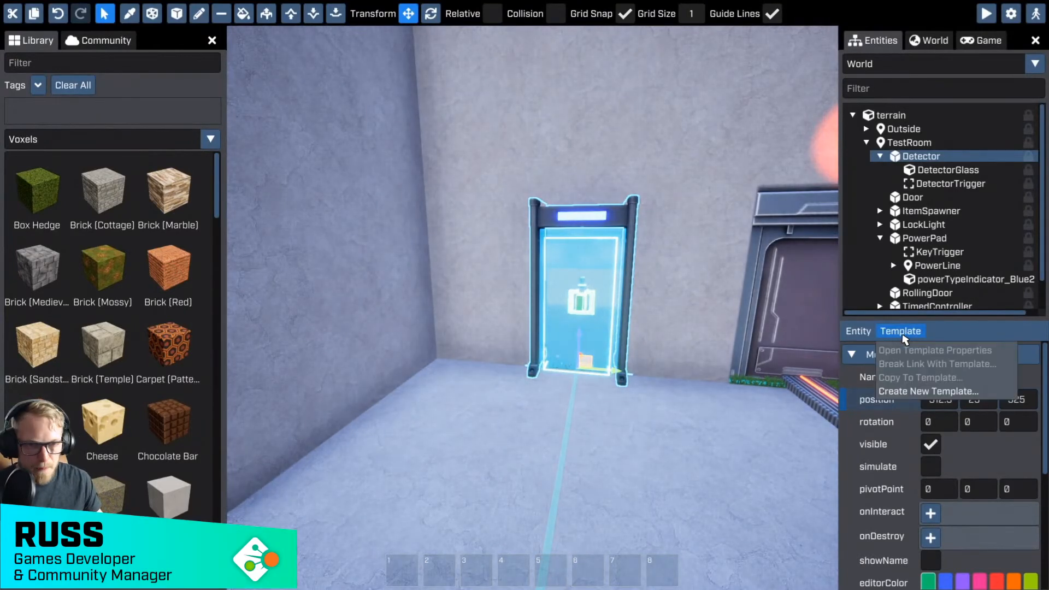
pyautogui.click(903, 392)
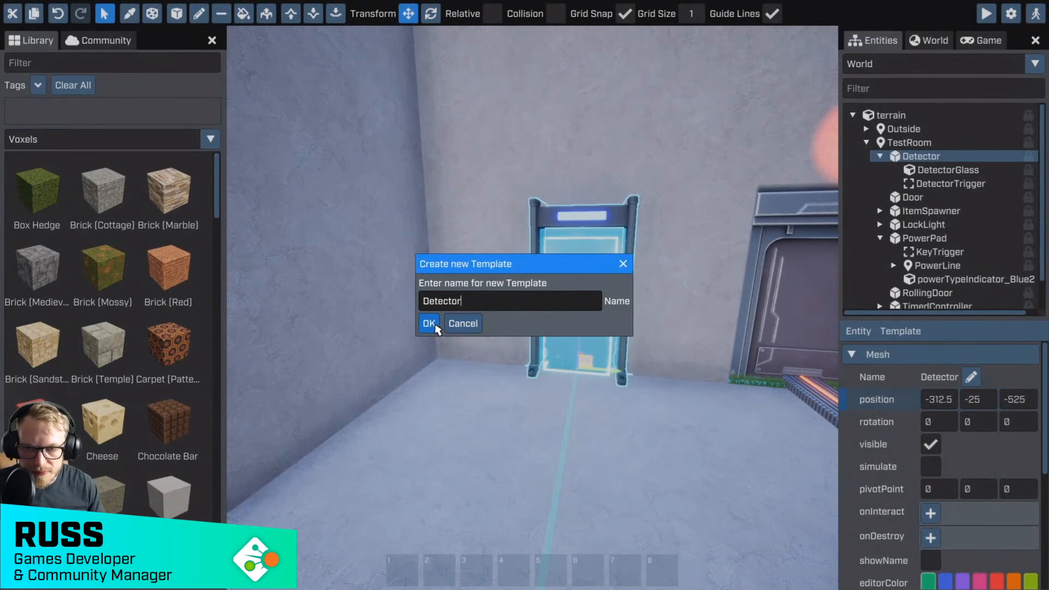
pyautogui.click(436, 325)
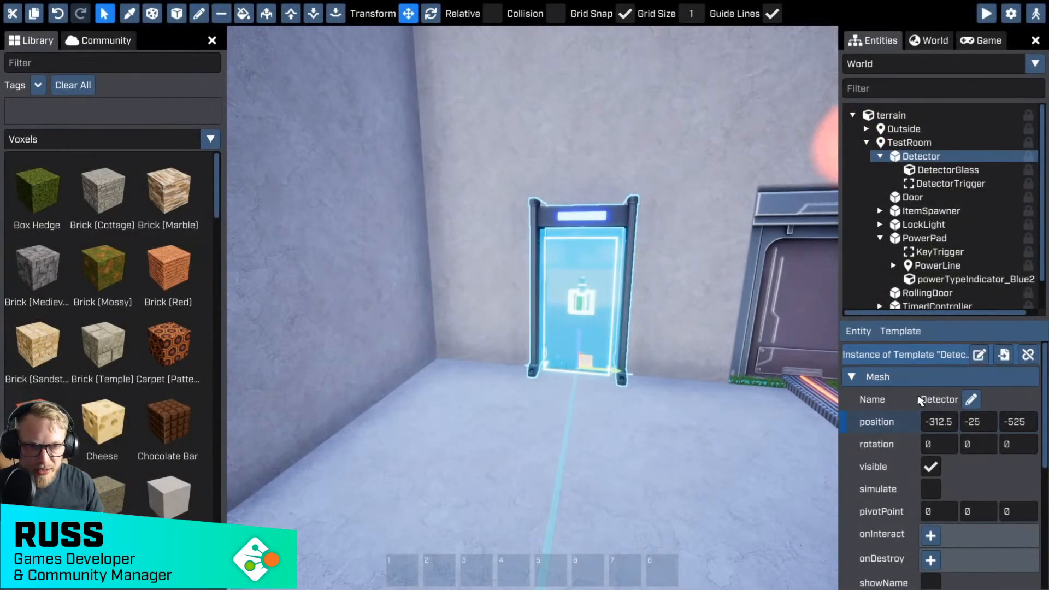
# - Open the Detector template for editing, inspect its frame, glass and trigger, and stop editing the template
pyautogui.press('w')
pyautogui.moveTo(659, 277); pyautogui.dragTo(679, 277, button='right')
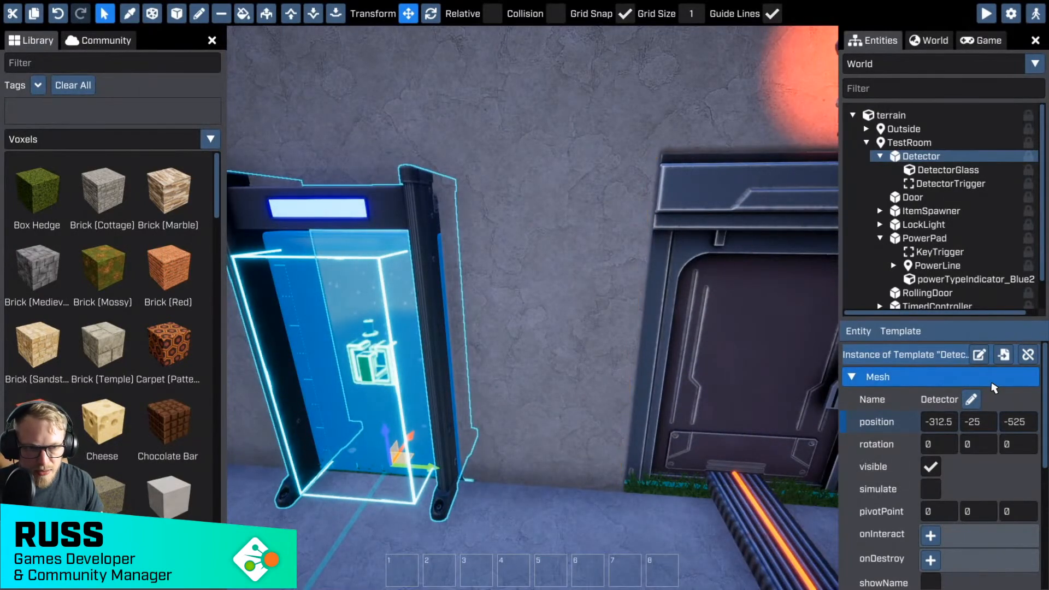
pyautogui.click(980, 356)
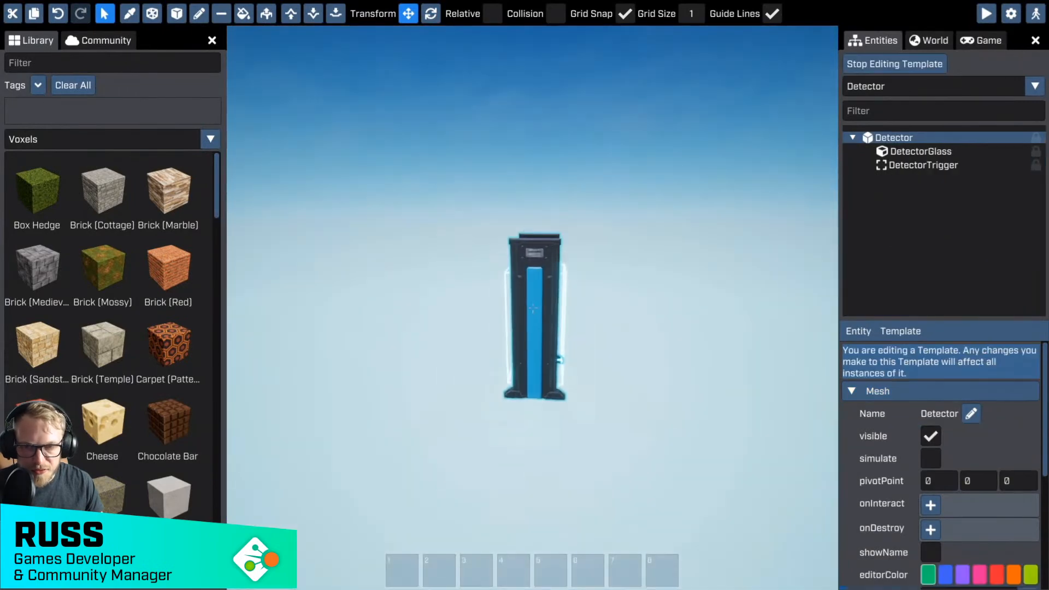
pyautogui.moveTo(661, 354)
pyautogui.mouseDown(button='right')
pyautogui.moveTo(628, 350)
pyautogui.moveTo(645, 352)
pyautogui.mouseUp(button='right')
pyautogui.moveTo(533, 309); pyautogui.dragTo(508, 306, button='right')
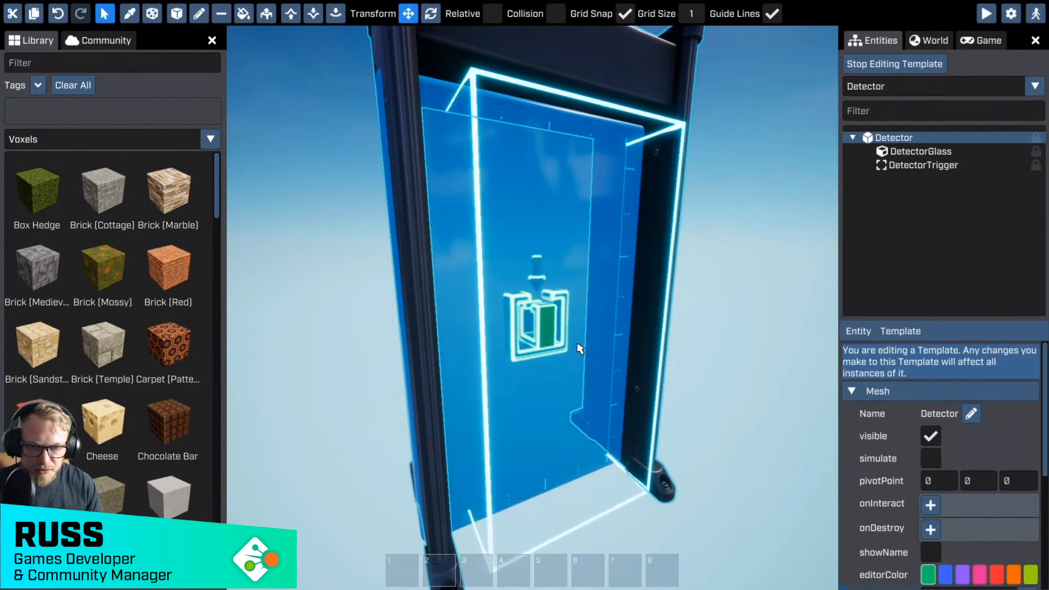
pyautogui.moveTo(705, 311)
pyautogui.mouseDown(button='right')
pyautogui.moveTo(689, 312)
pyautogui.moveTo(698, 313)
pyautogui.mouseUp(button='right')
pyautogui.press('s')
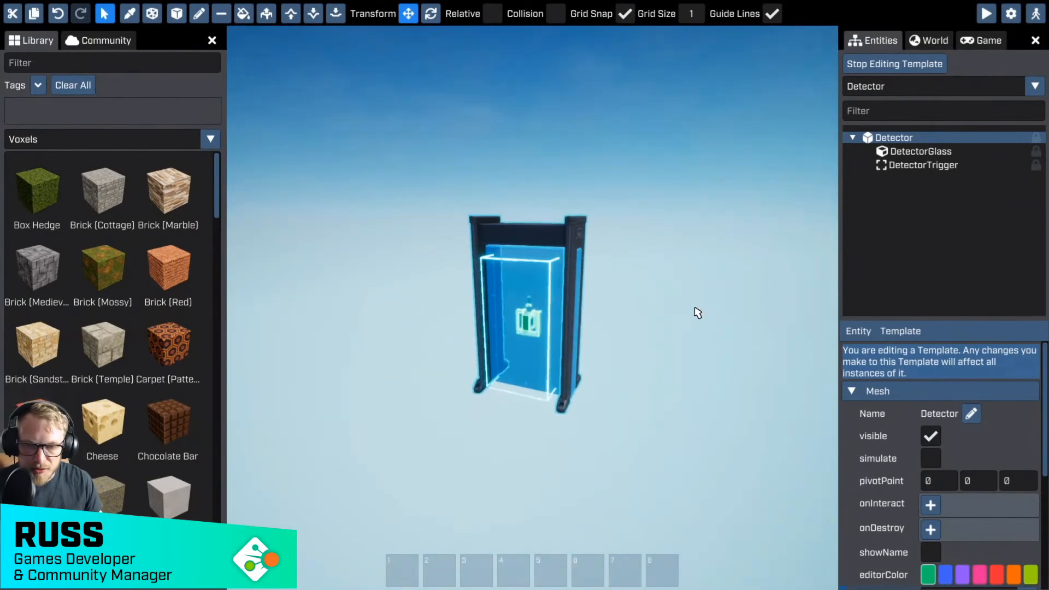
pyautogui.click(882, 67)
# - Select the yellow TimedController on the wall beside the rolling door, expand its child entities and inspect the model up close
pyautogui.press('s')
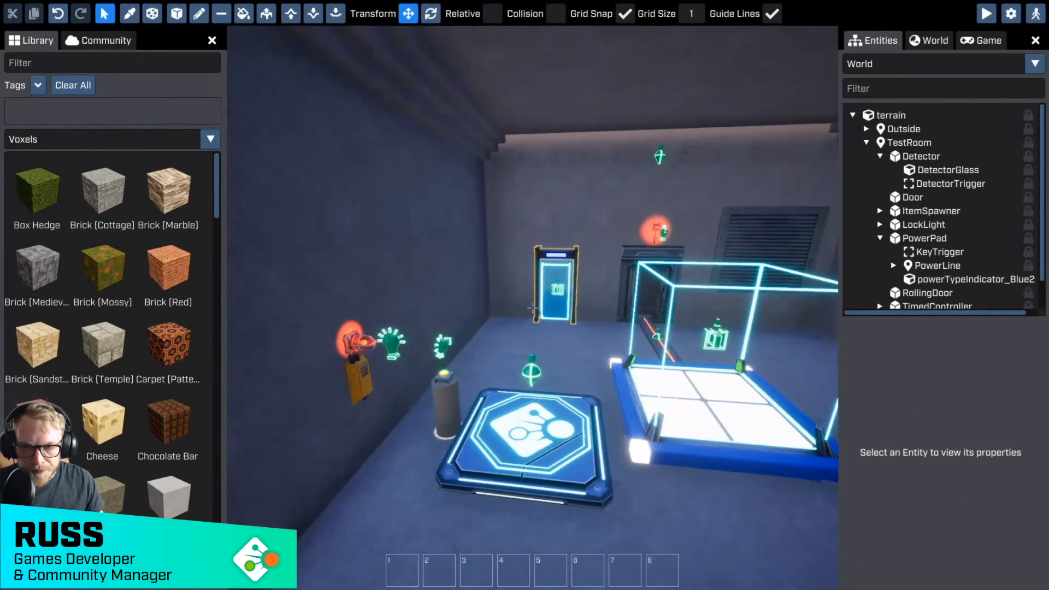
pyautogui.moveTo(533, 309)
pyautogui.mouseDown(button='right')
pyautogui.moveTo(507, 328)
pyautogui.moveTo(533, 308)
pyautogui.mouseUp(button='right')
pyautogui.click(393, 382)
pyautogui.press('w')
pyautogui.press('w')
pyautogui.click(680, 298)
pyautogui.moveTo(680, 298); pyautogui.dragTo(810, 333, button='right')
pyautogui.click(880, 276)
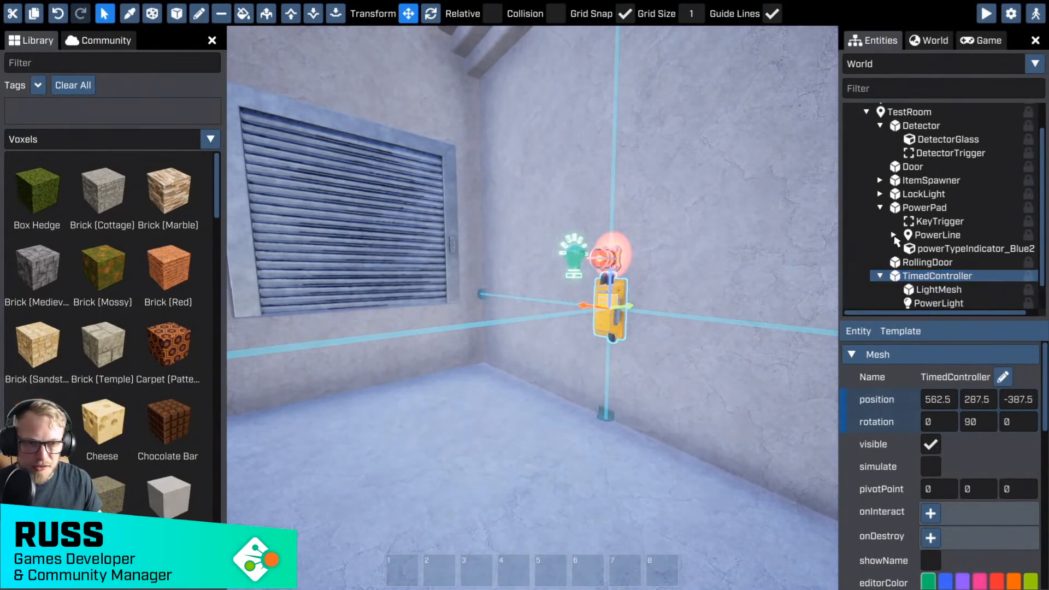
pyautogui.scroll(-1, 896, 238)
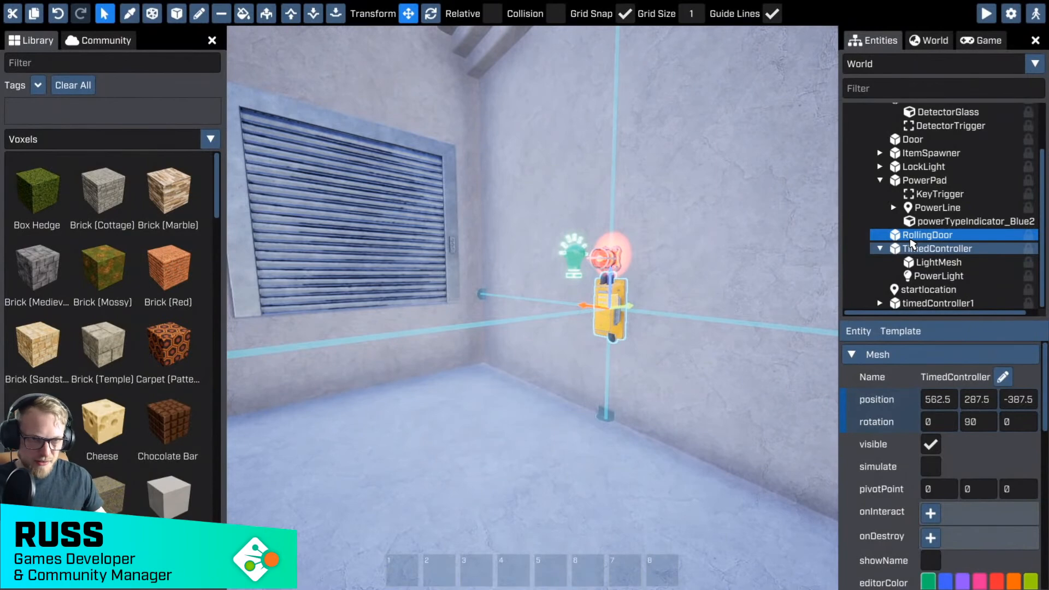
pyautogui.press('w')
pyautogui.moveTo(645, 350); pyautogui.dragTo(671, 337, button='right')
pyautogui.press('s')
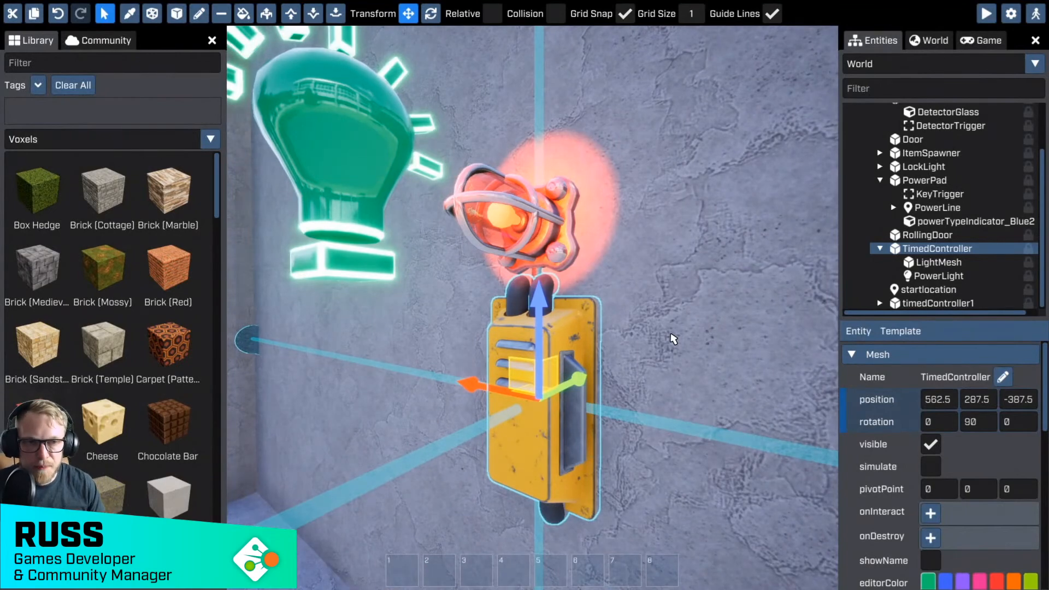
# - Select the TimedController's LightMesh and PowerLight children in turn and inspect where each sits
pyautogui.click(929, 268)
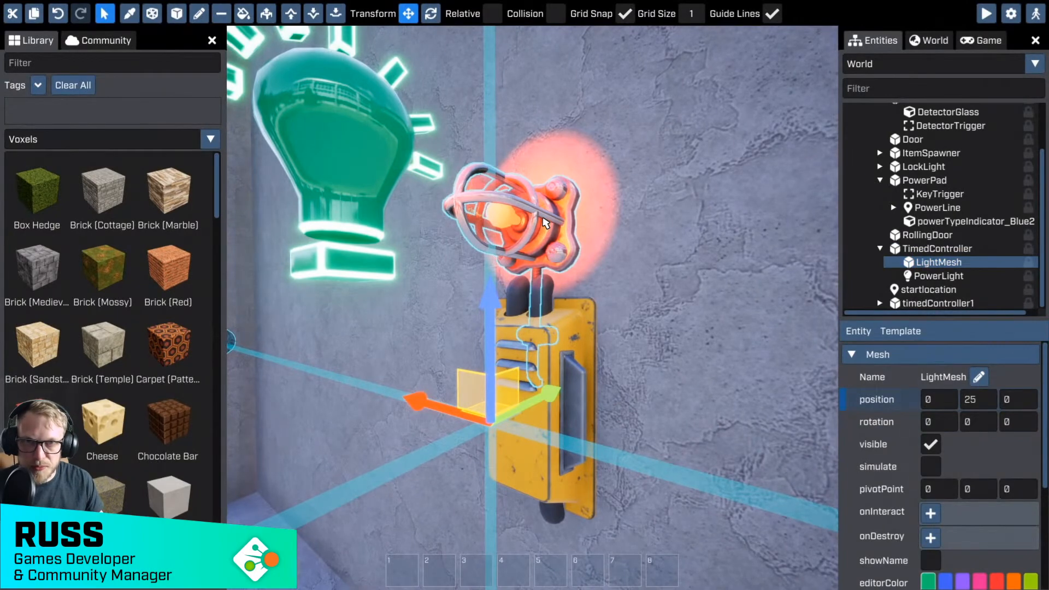
pyautogui.click(939, 276)
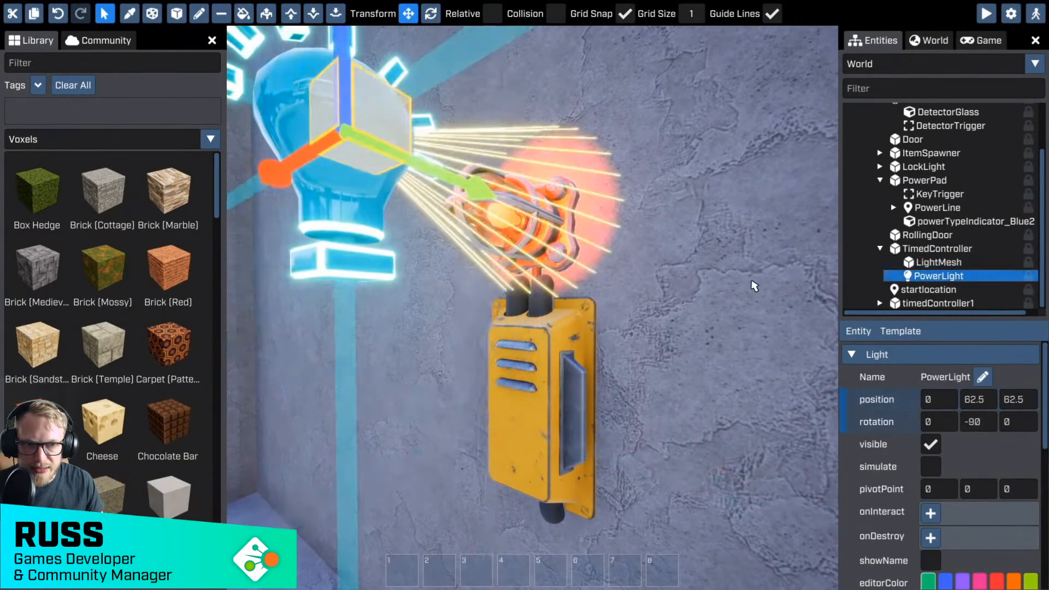
pyautogui.scroll(-3, 383, 175)
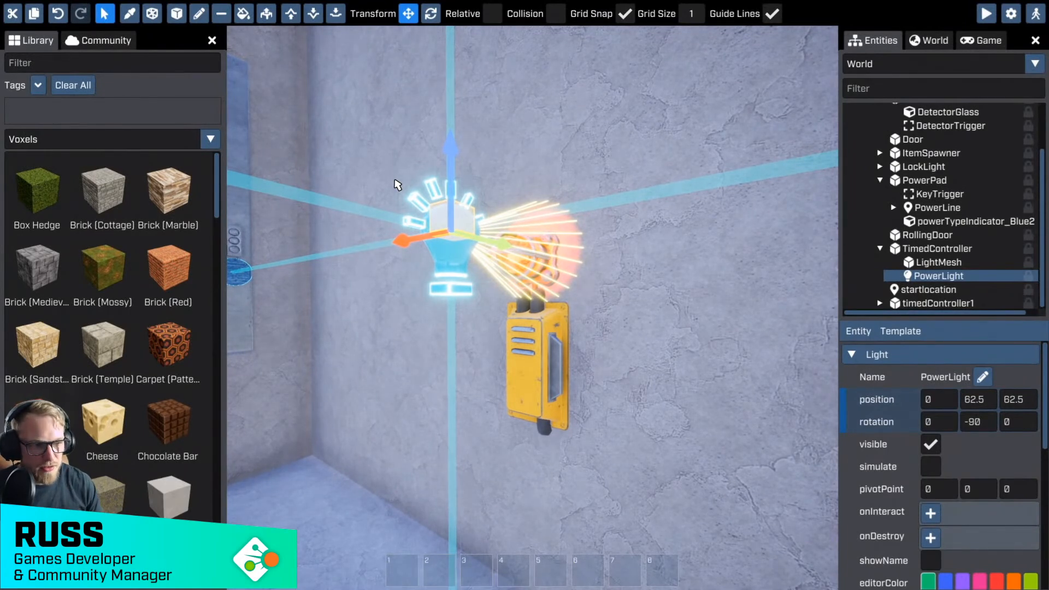
pyautogui.moveTo(392, 184); pyautogui.dragTo(385, 186, button='right')
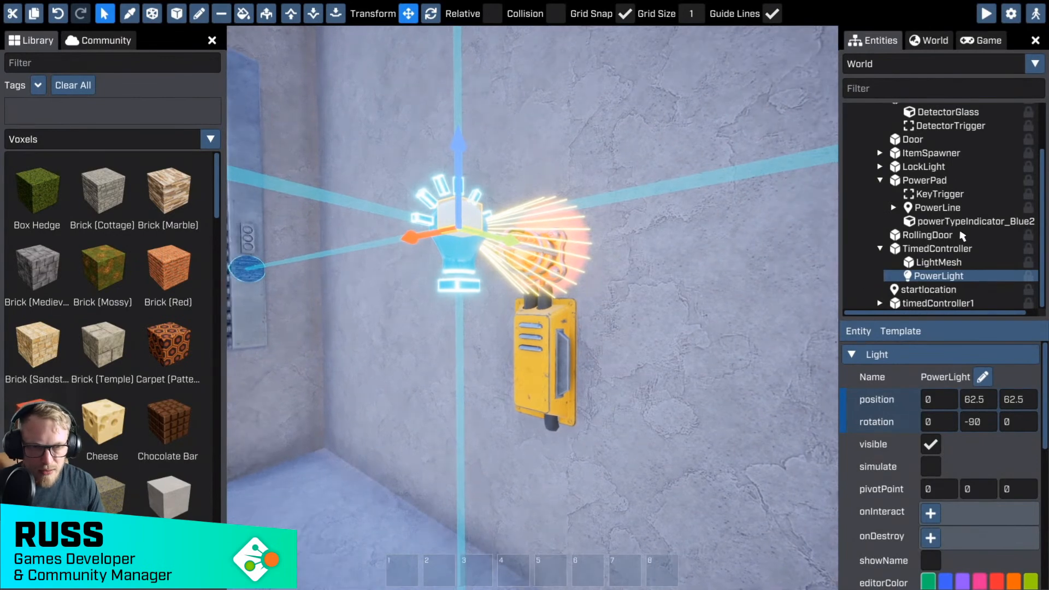
# - Create a new template named TimedController from the parent TimedController entity
pyautogui.click(936, 249)
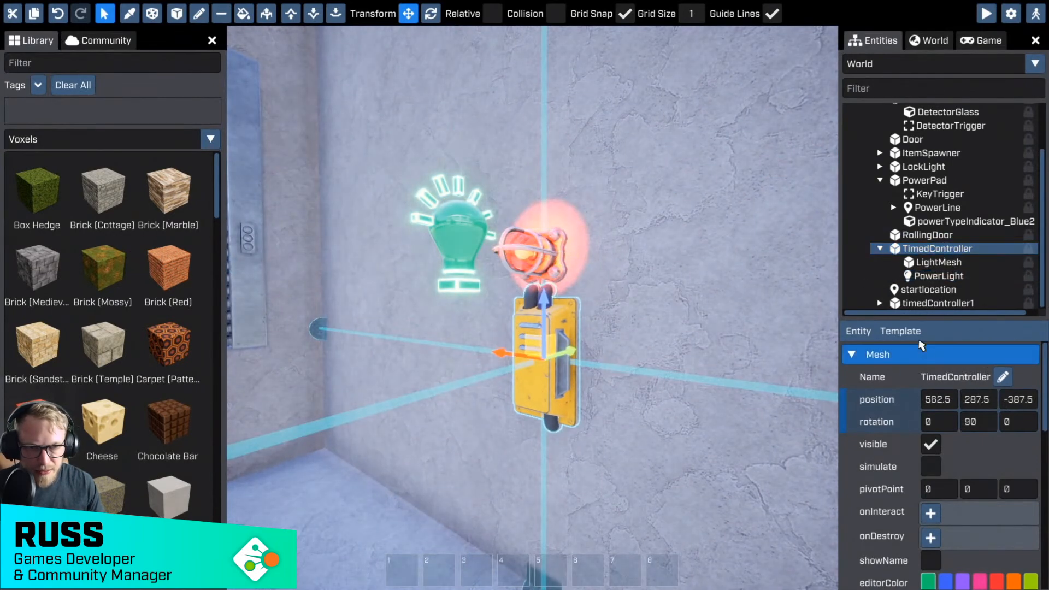
pyautogui.click(902, 331)
pyautogui.click(919, 389)
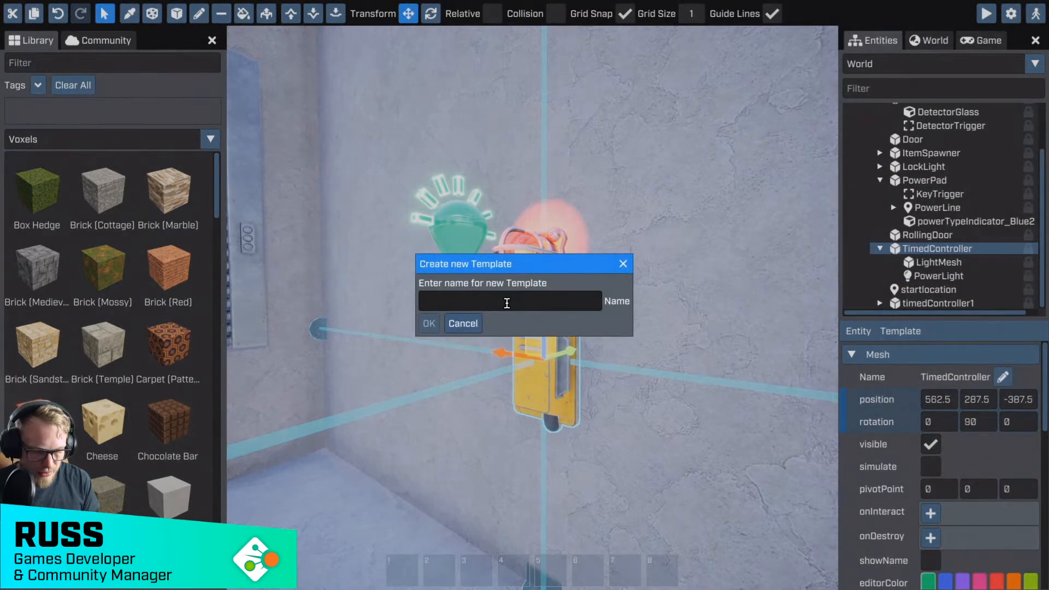
pyautogui.write('TimedController')
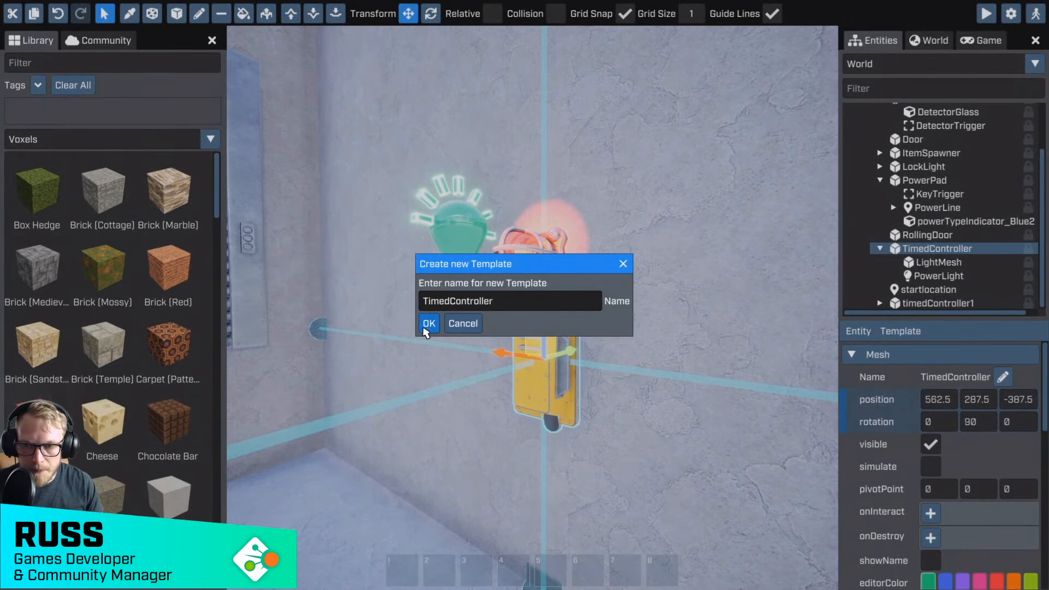
pyautogui.click(429, 324)
# - Show the Templates category of the library as a list
pyautogui.press('s')
pyautogui.moveTo(407, 372); pyautogui.dragTo(262, 385, button='right')
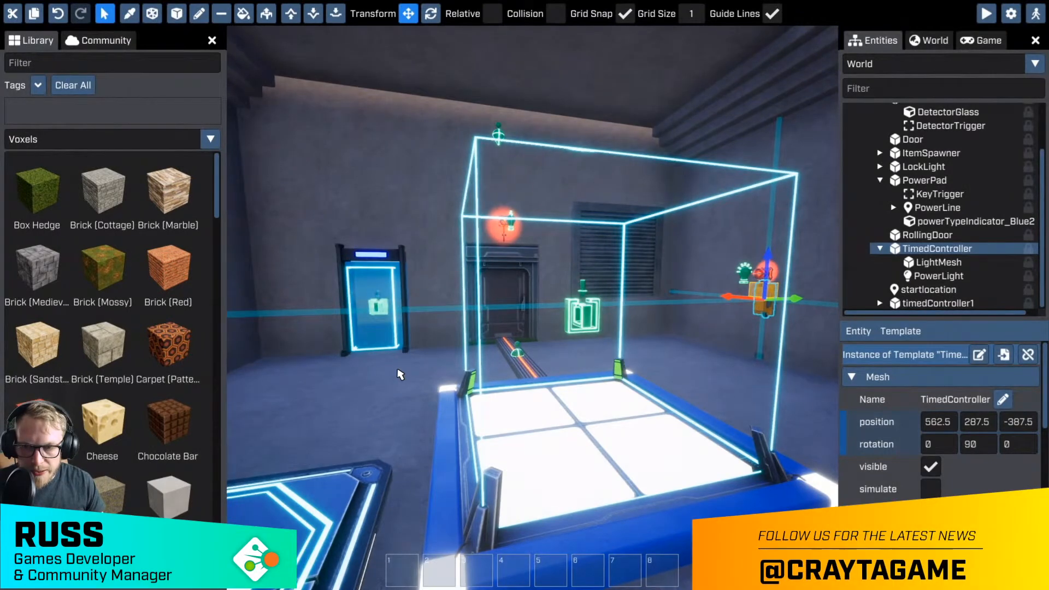
pyautogui.press('s')
pyautogui.moveTo(402, 372)
pyautogui.mouseDown(button='right')
pyautogui.moveTo(383, 372)
pyautogui.moveTo(416, 372)
pyautogui.mouseUp(button='right')
pyautogui.press('s')
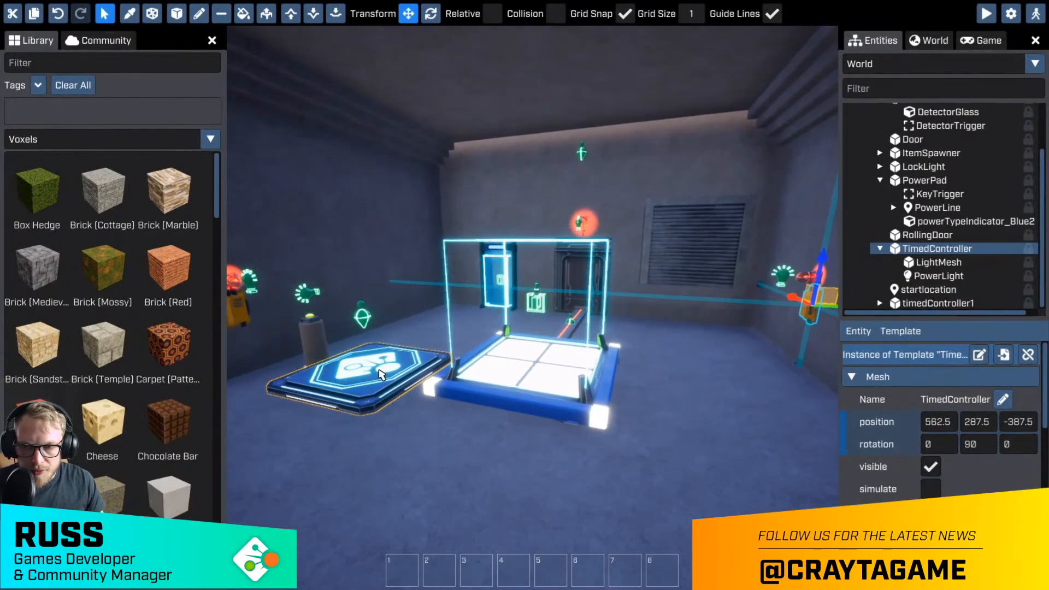
pyautogui.click(129, 139)
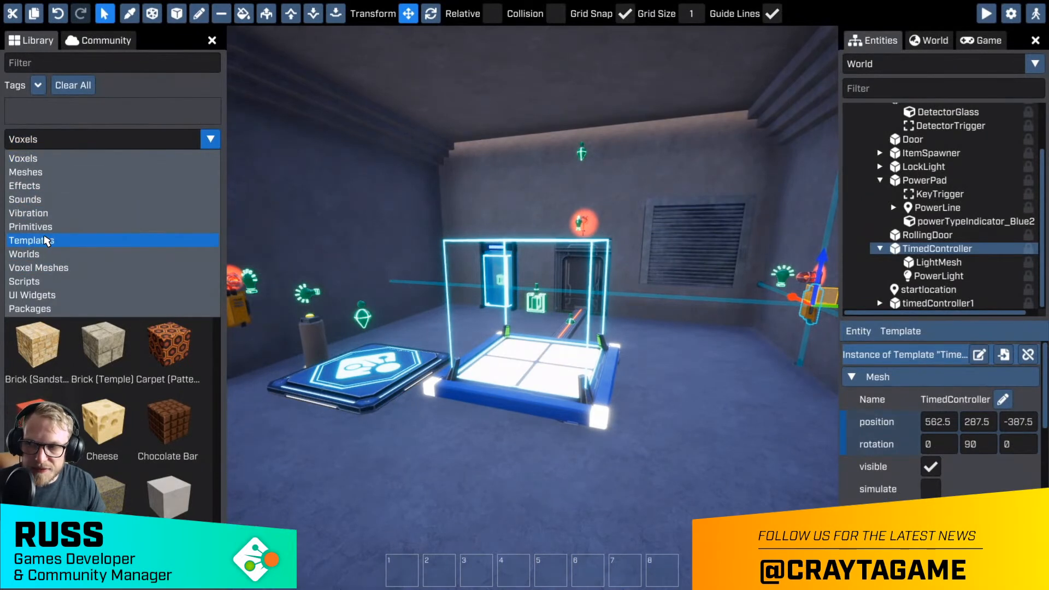
pyautogui.click(46, 241)
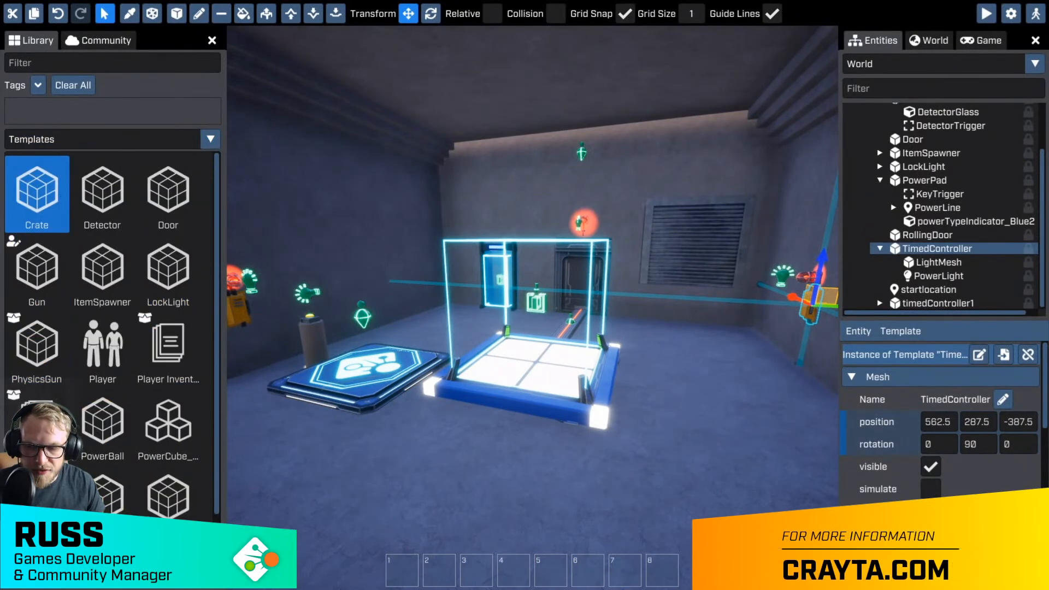
pyautogui.click(132, 574)
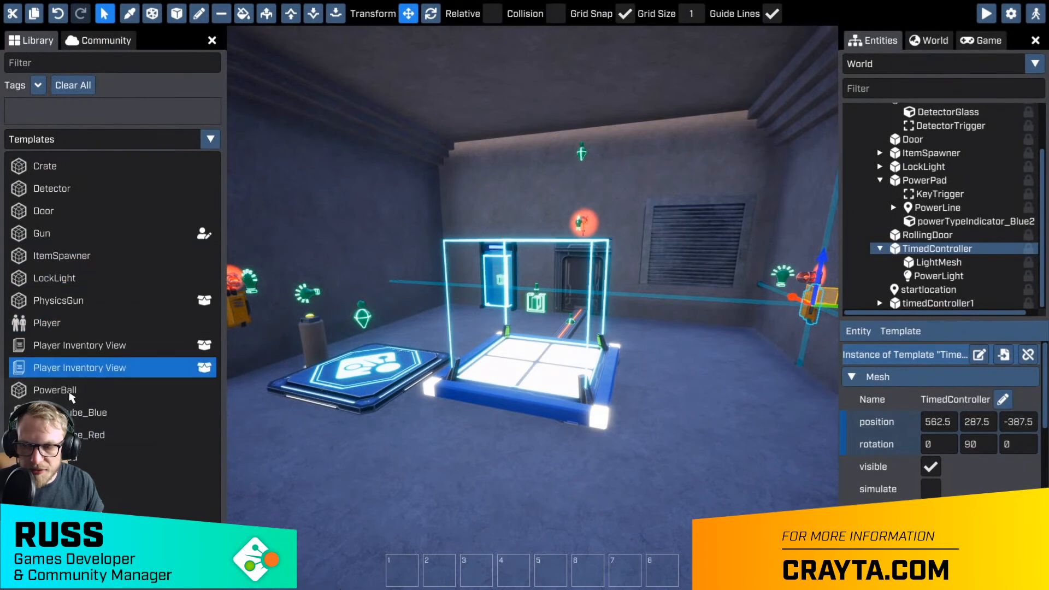
# - Place an instance of the blue power cube template in the test room and delete it after viewing it
pyautogui.moveTo(83, 419); pyautogui.dragTo(711, 300)
pyautogui.press('d')
pyautogui.moveTo(660, 507); pyautogui.dragTo(532, 307, button='right')
pyautogui.press('w')
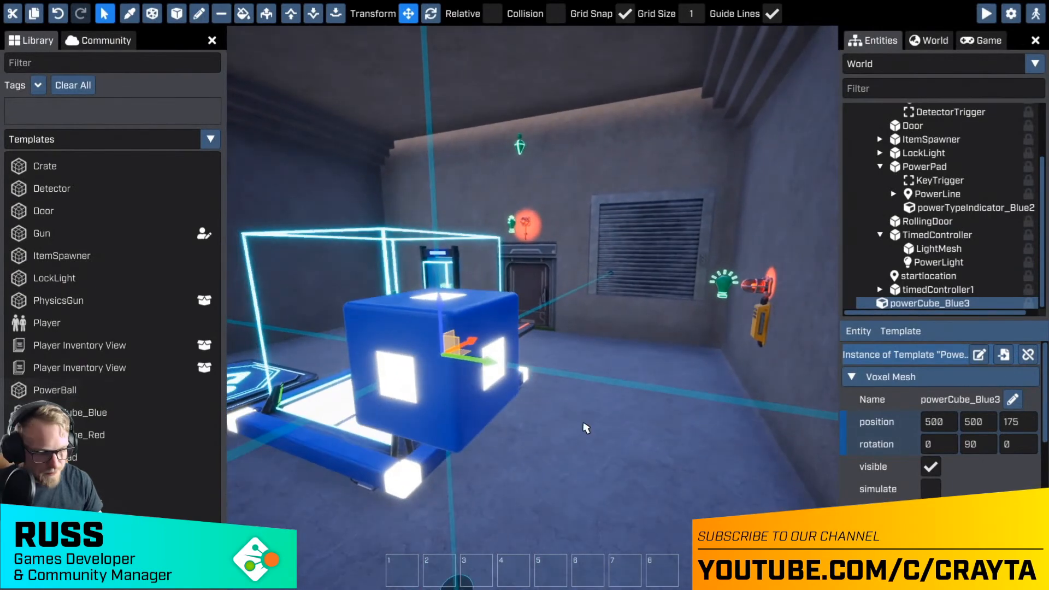
pyautogui.press('Delete')
# - Place a TimedController template instance on the wall beside the existing controller and shift it toward the wall to a y position of 800
pyautogui.press('a')
pyautogui.press('s')
pyautogui.moveTo(586, 428); pyautogui.dragTo(495, 361, button='right')
pyautogui.press('w')
pyautogui.press('d')
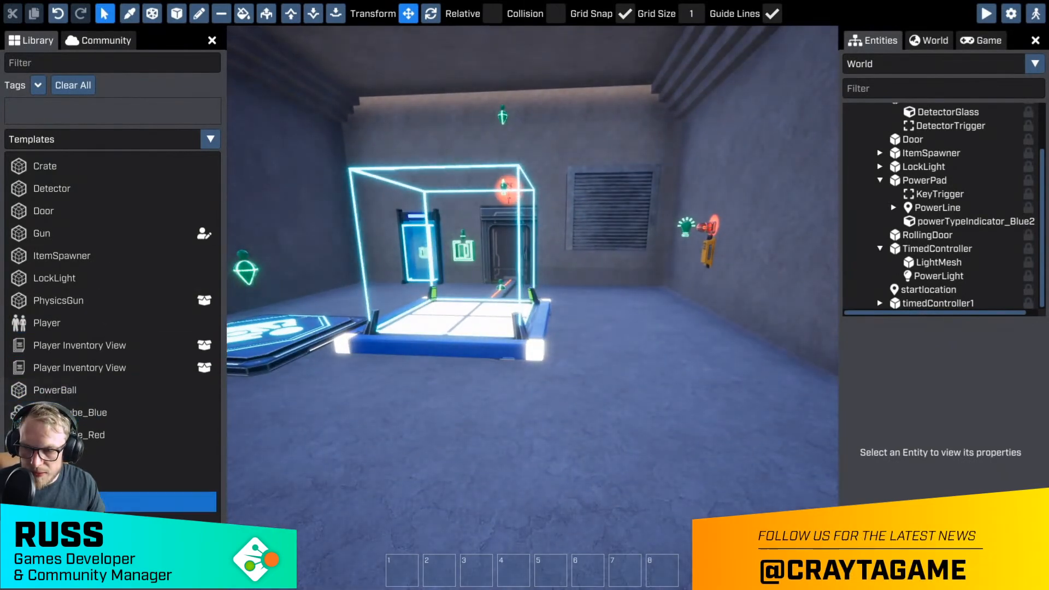
pyautogui.click(82, 501)
pyautogui.press('w')
pyautogui.moveTo(628, 356); pyautogui.dragTo(486, 306, button='right')
pyautogui.press('w')
pyautogui.press('d')
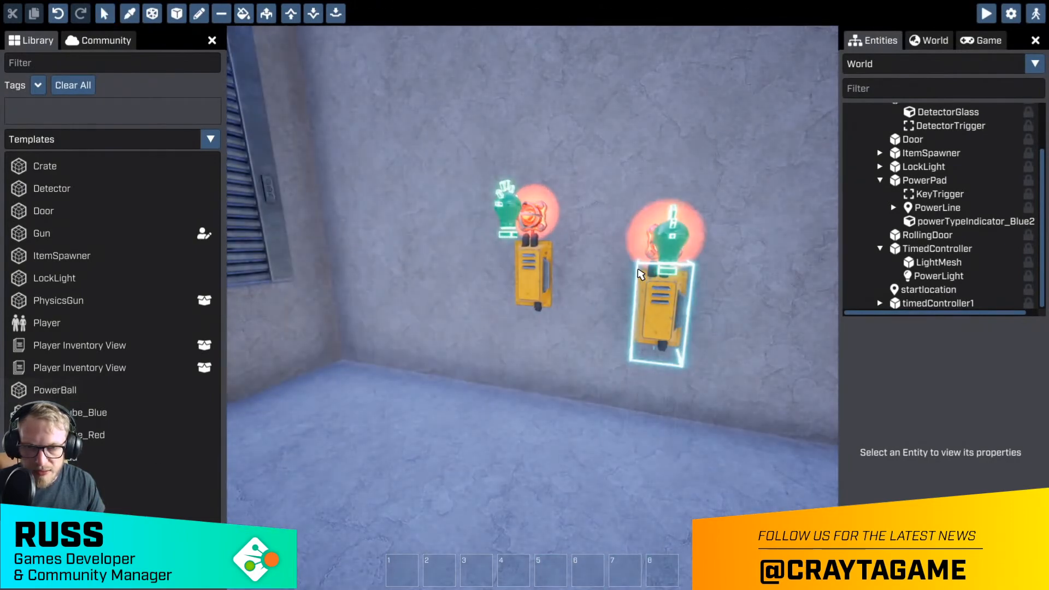
pyautogui.click(637, 268)
pyautogui.press('d')
pyautogui.press('w')
pyautogui.moveTo(637, 267); pyautogui.dragTo(533, 270, button='right')
pyautogui.press('space')
pyautogui.moveTo(533, 308); pyautogui.dragTo(513, 306, button='right')
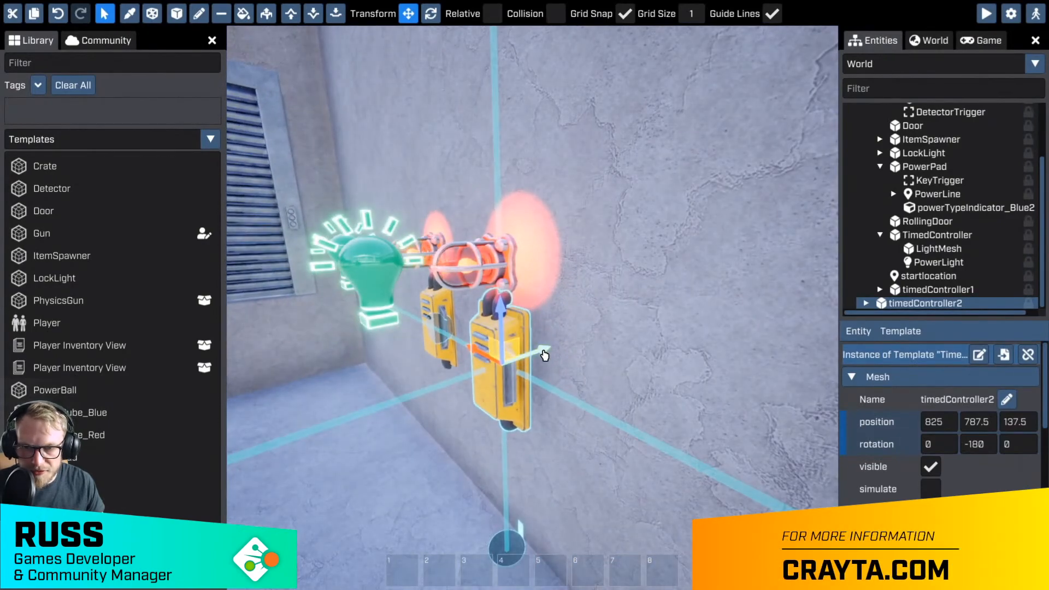
pyautogui.moveTo(543, 351); pyautogui.dragTo(563, 346)
pyautogui.moveTo(595, 387); pyautogui.dragTo(623, 387, button='right')
pyautogui.press('a')
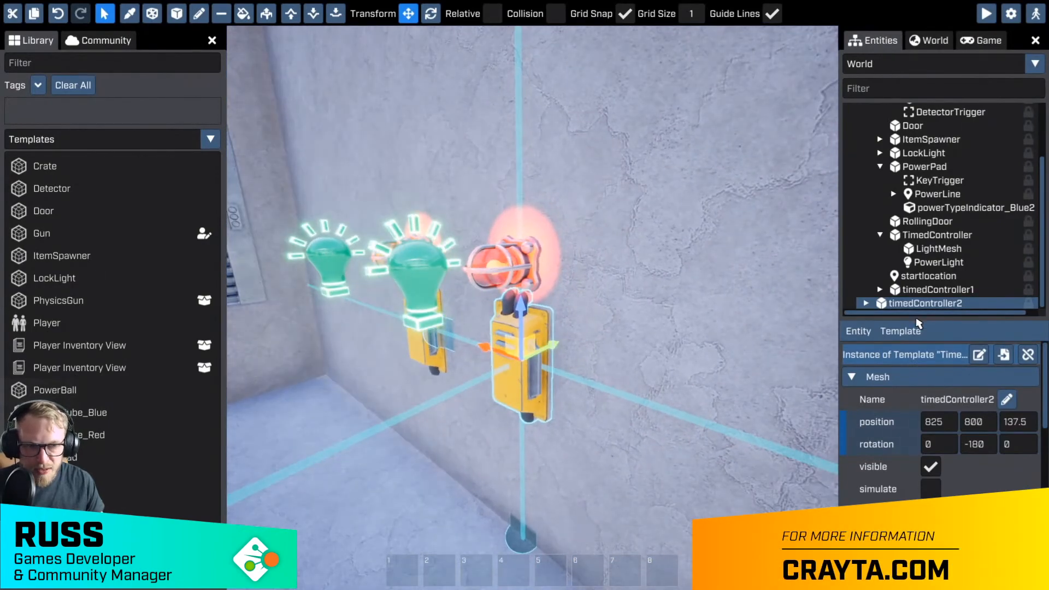
# - Review the new controller's activeTime, inactiveTime and power event settings, and delete the controller
pyautogui.scroll(-10, 940, 426)
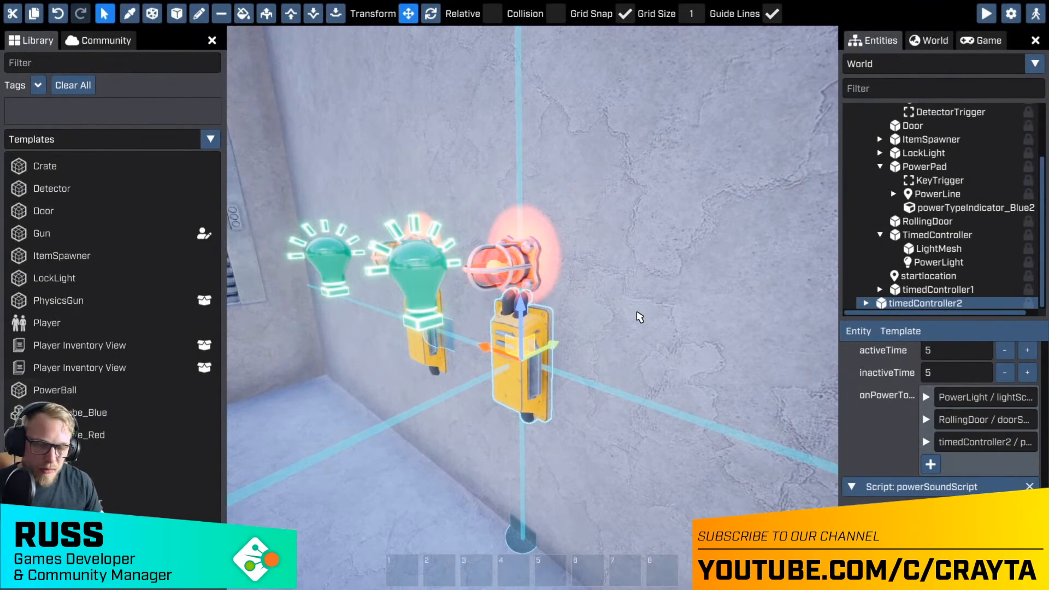
pyautogui.press('s')
pyautogui.moveTo(616, 350)
pyautogui.mouseDown(button='right')
pyautogui.moveTo(637, 353)
pyautogui.moveTo(616, 349)
pyautogui.mouseUp(button='right')
pyautogui.press('s')
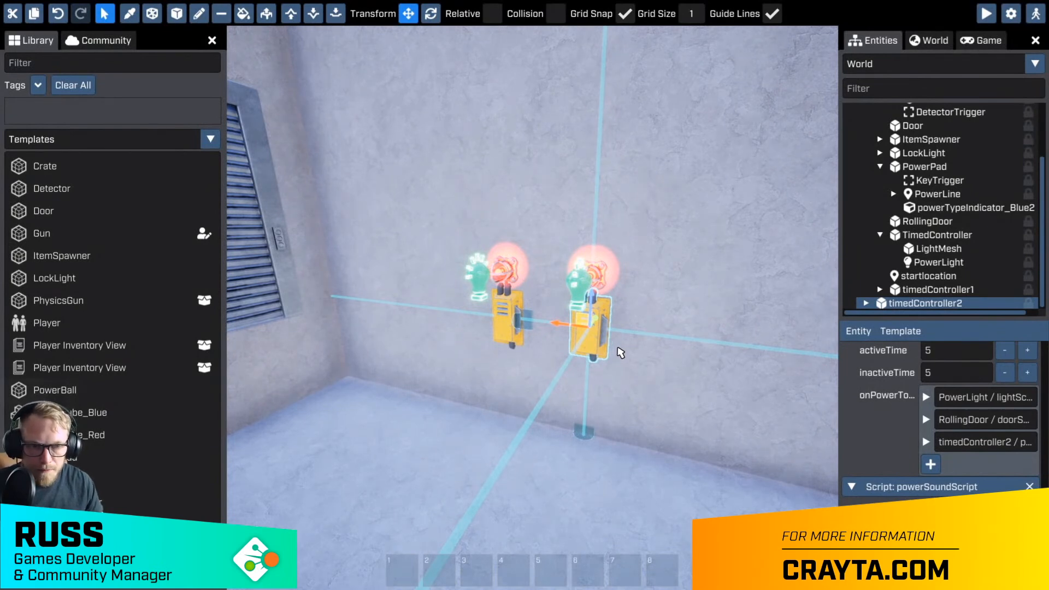
pyautogui.press('Delete')
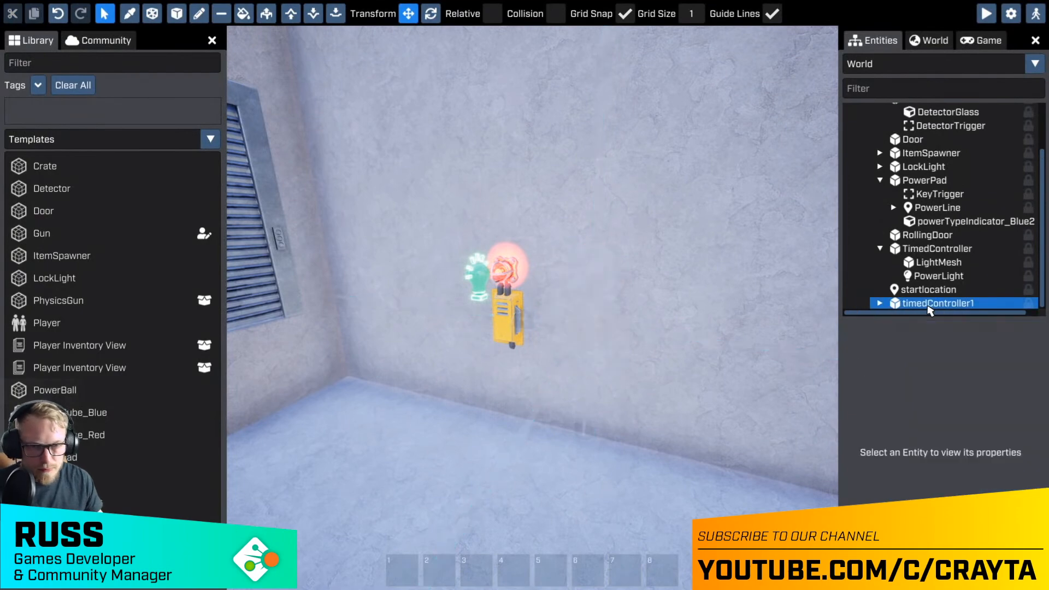
# - Survey the puzzle components laid out across the test room
pyautogui.click(643, 345)
pyautogui.press('s')
pyautogui.moveTo(643, 344); pyautogui.dragTo(383, 298, button='right')
pyautogui.press('s')
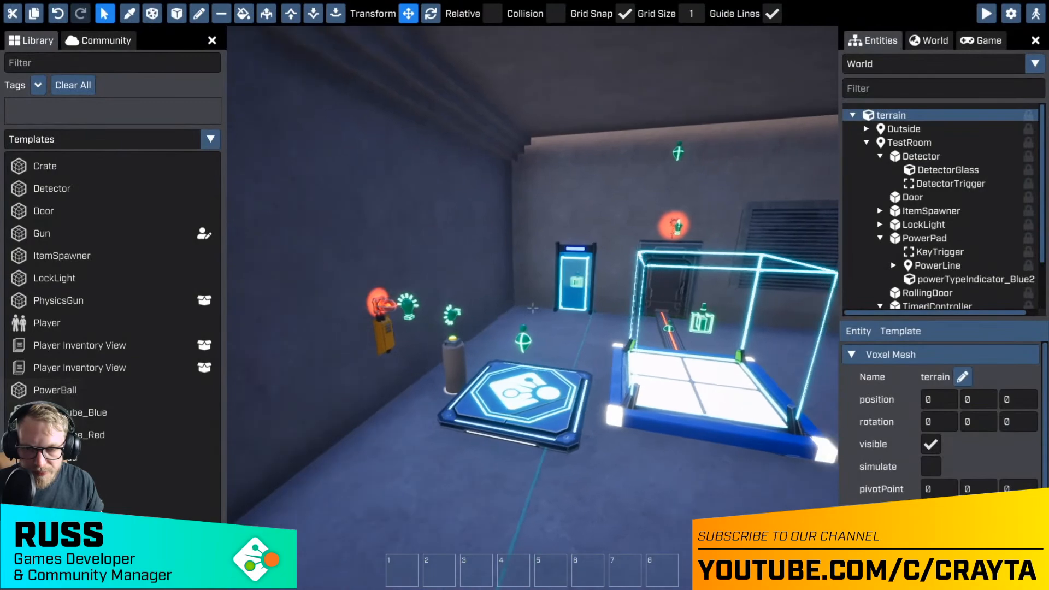
pyautogui.press('d')
pyautogui.moveTo(533, 308)
pyautogui.mouseDown(button='right')
pyautogui.moveTo(617, 304)
pyautogui.moveTo(576, 295)
pyautogui.moveTo(534, 323)
pyautogui.mouseUp(button='right')
pyautogui.press('s')
pyautogui.press('w')
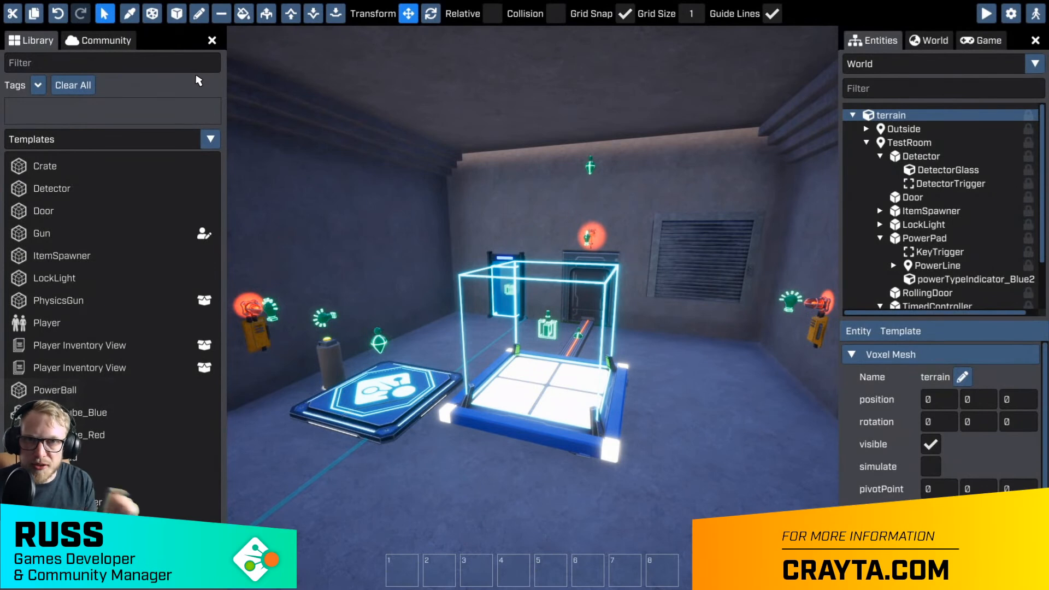
# - Open the list of community packages
pyautogui.click(99, 39)
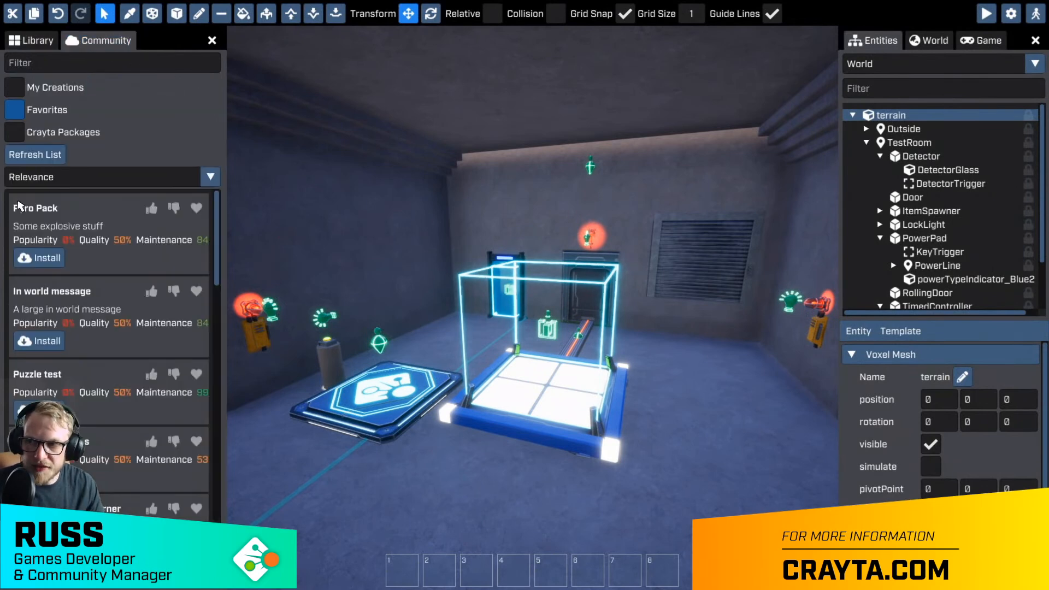
# - Browse the list of community packages available for installation
pyautogui.scroll(-3, 55, 306)
pyautogui.scroll(-2, 55, 306)
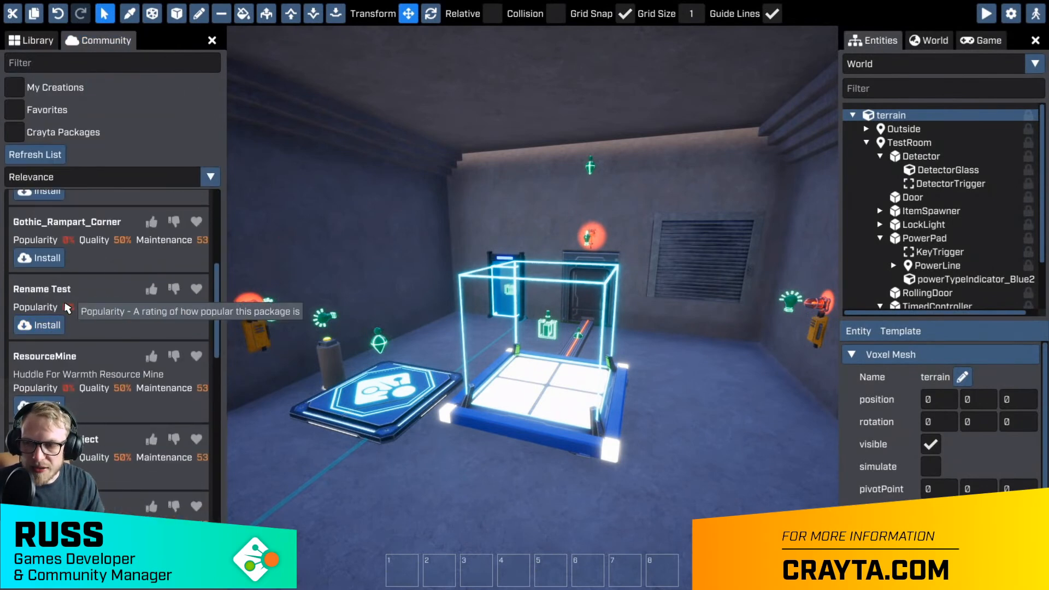
pyautogui.scroll(5, 65, 313)
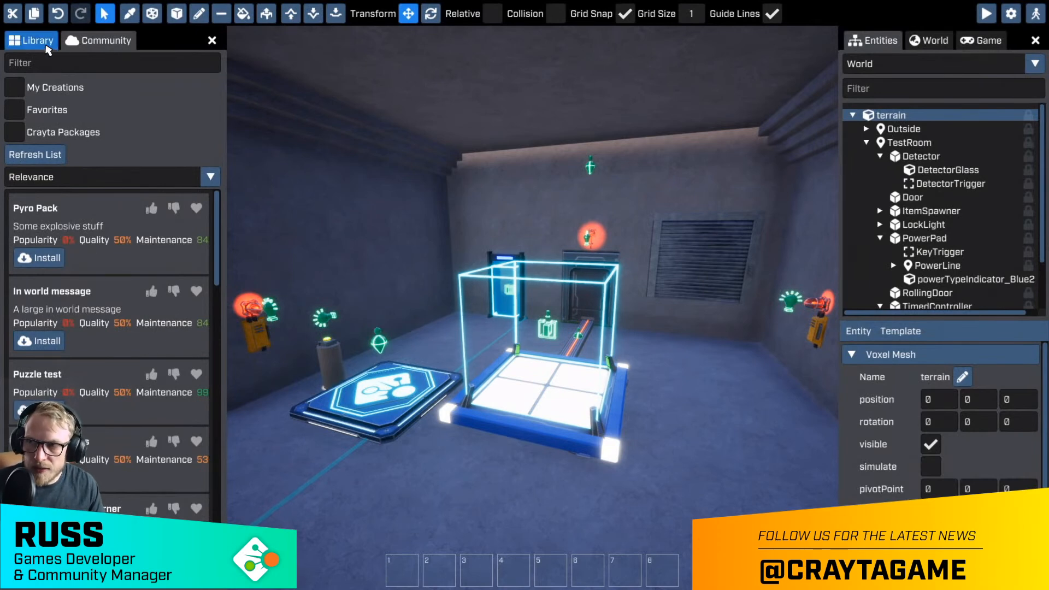
# - Start a new package from the library's packages and name it "The puzzle pack"
pyautogui.click(38, 41)
pyautogui.click(97, 143)
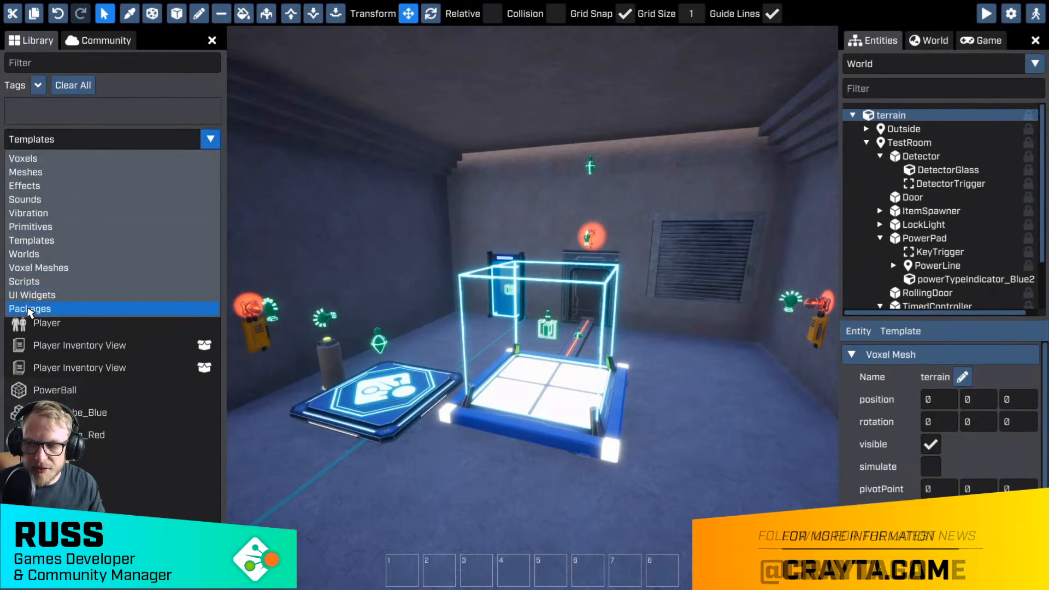
pyautogui.click(44, 309)
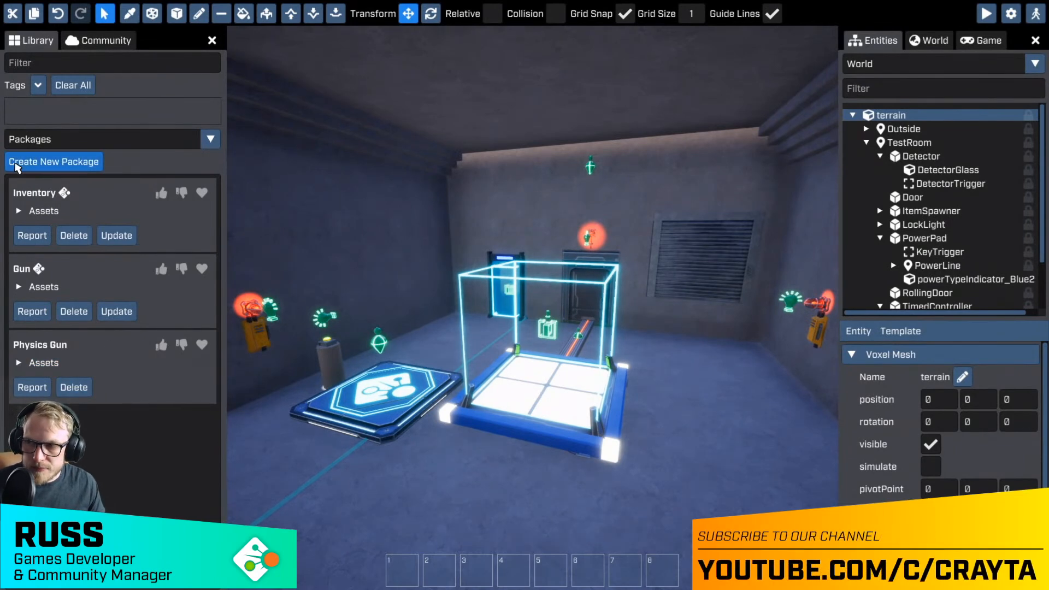
pyautogui.click(55, 162)
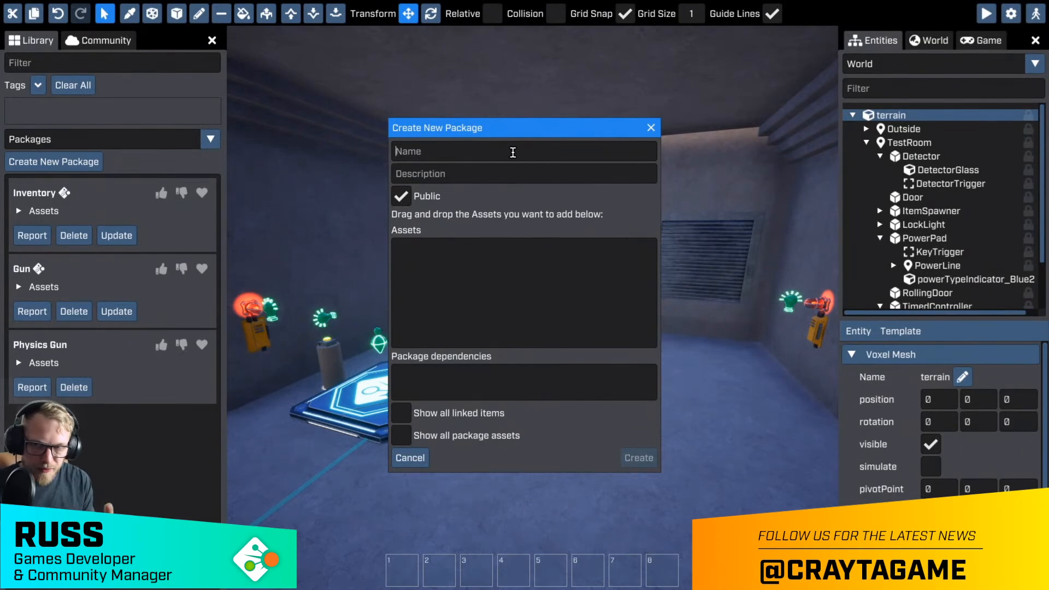
pyautogui.write('Puzzle p')
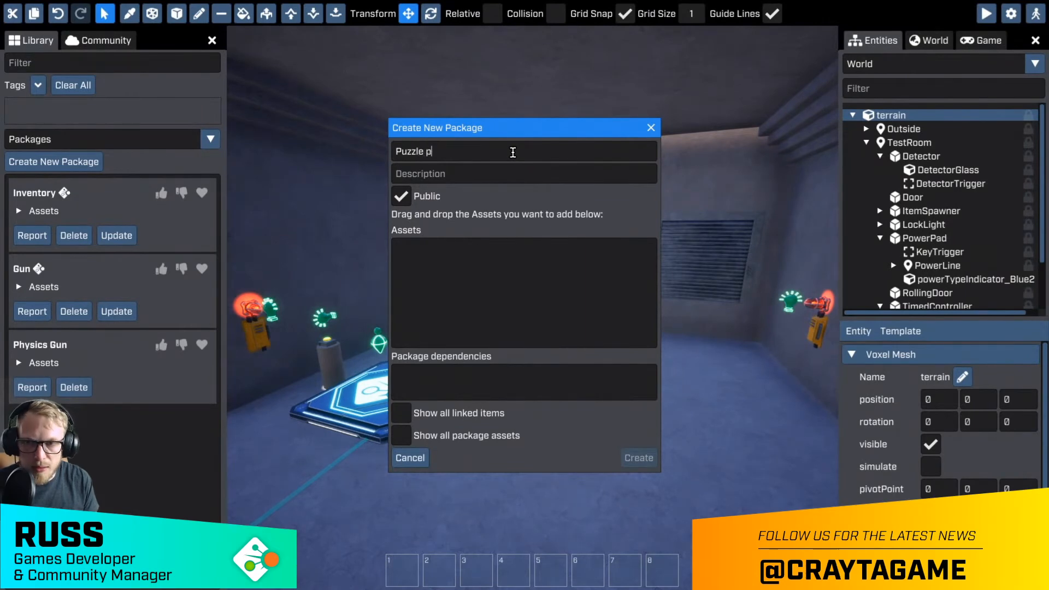
pyautogui.write('ack')
pyautogui.press('Home')
pyautogui.write('The')
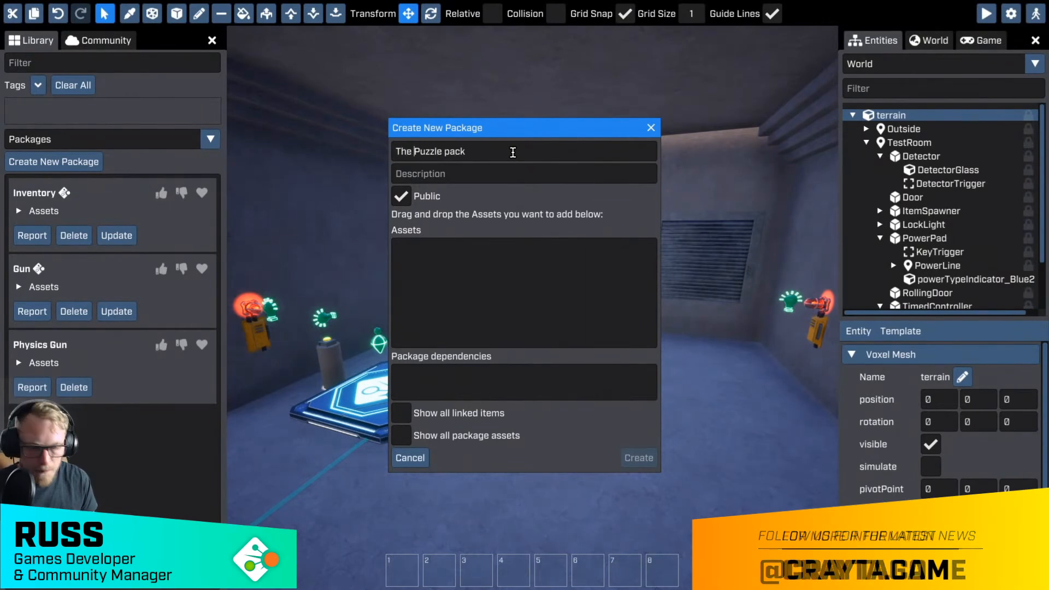
pyautogui.press('Delete')
pyautogui.write('p')
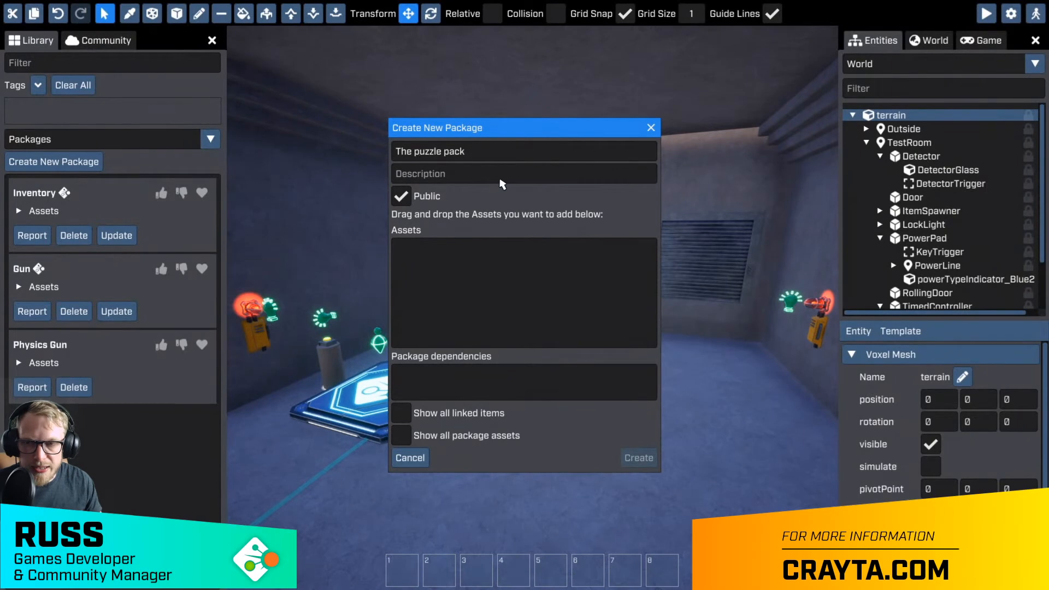
# - Describe the package as "A coolection of templates for making a puzzle a puzzle game"
pyautogui.click(499, 177)
pyautogui.write('A coolection of')
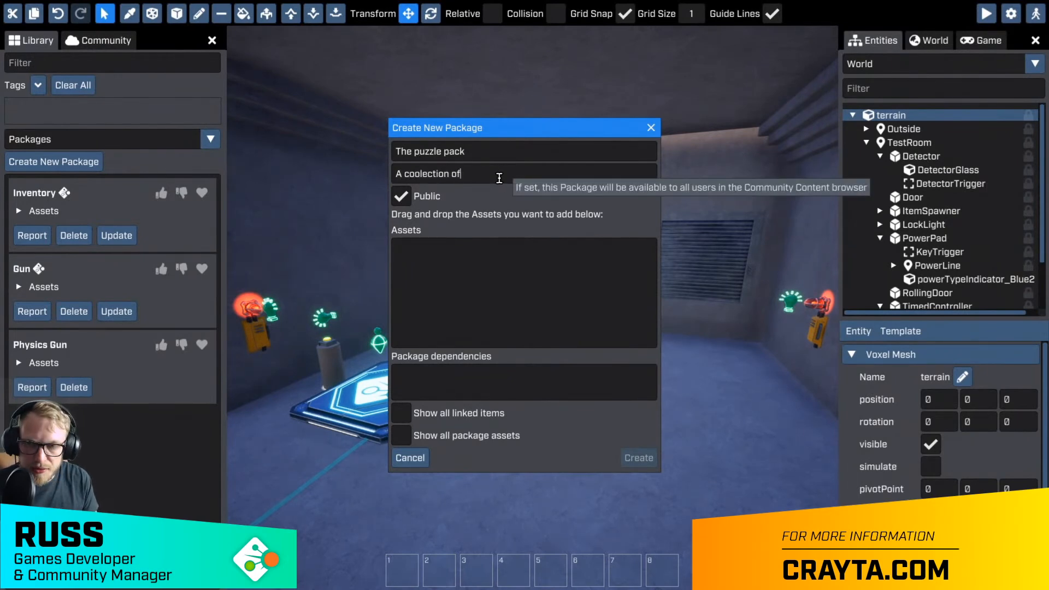
pyautogui.write(' templates fo')
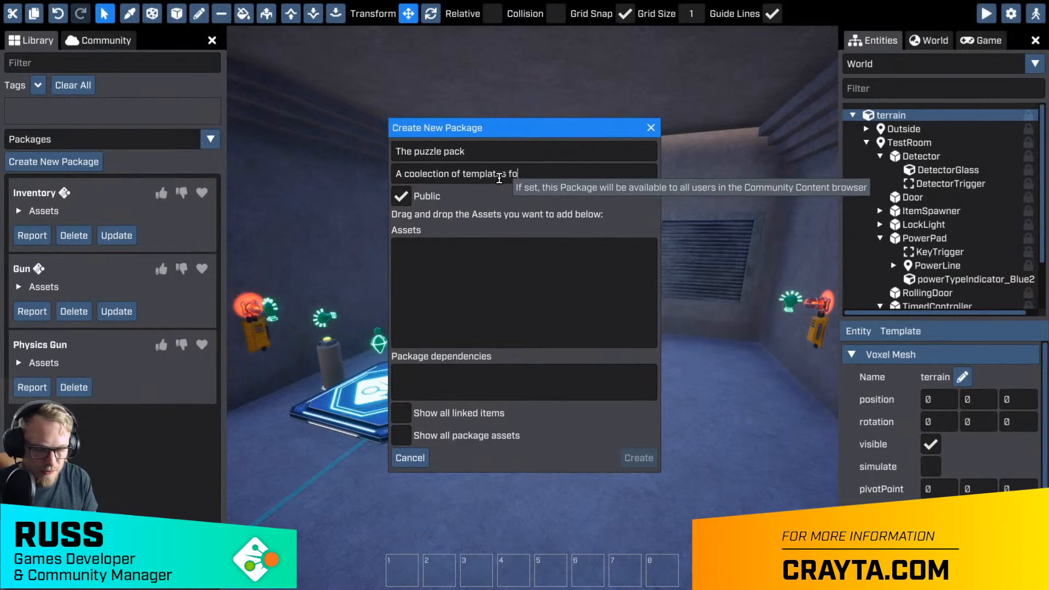
pyautogui.write('r making a puzzle a p')
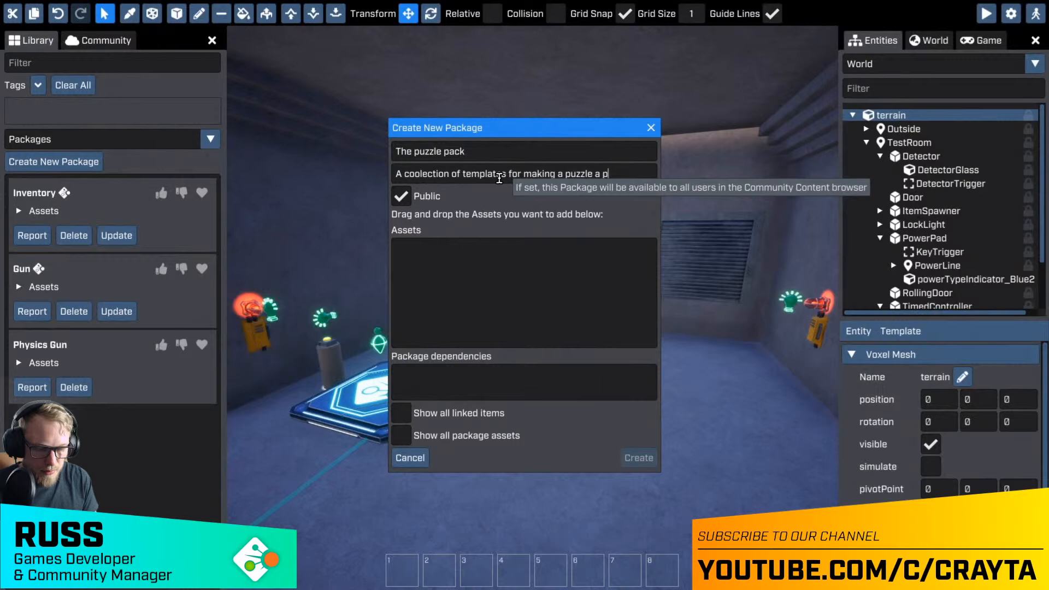
pyautogui.write('uzzle game')
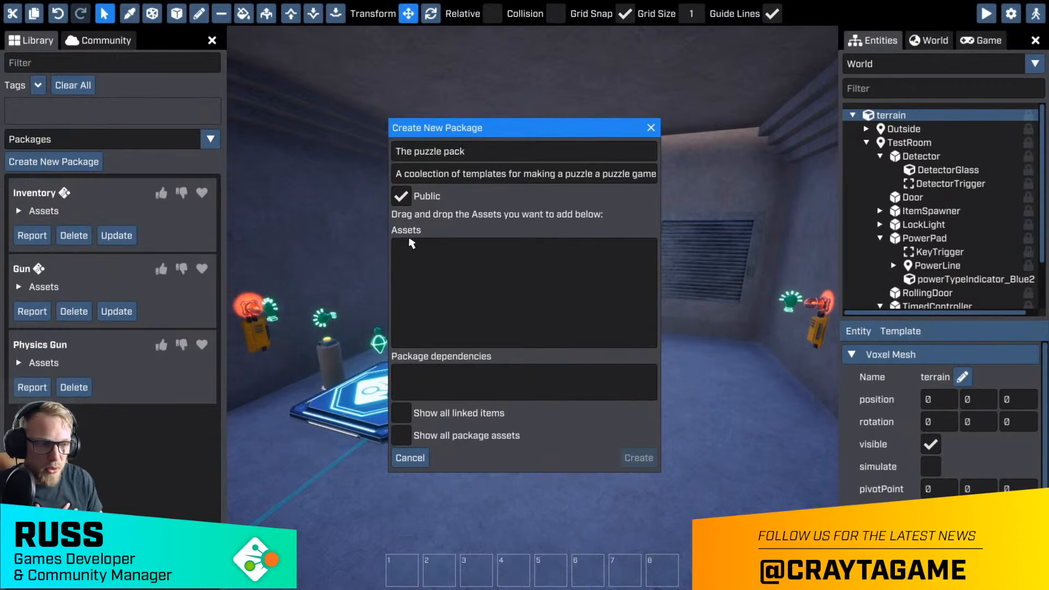
# - Add the Detector template to the package's assets, checking its linked items before confirming
pyautogui.click(95, 140)
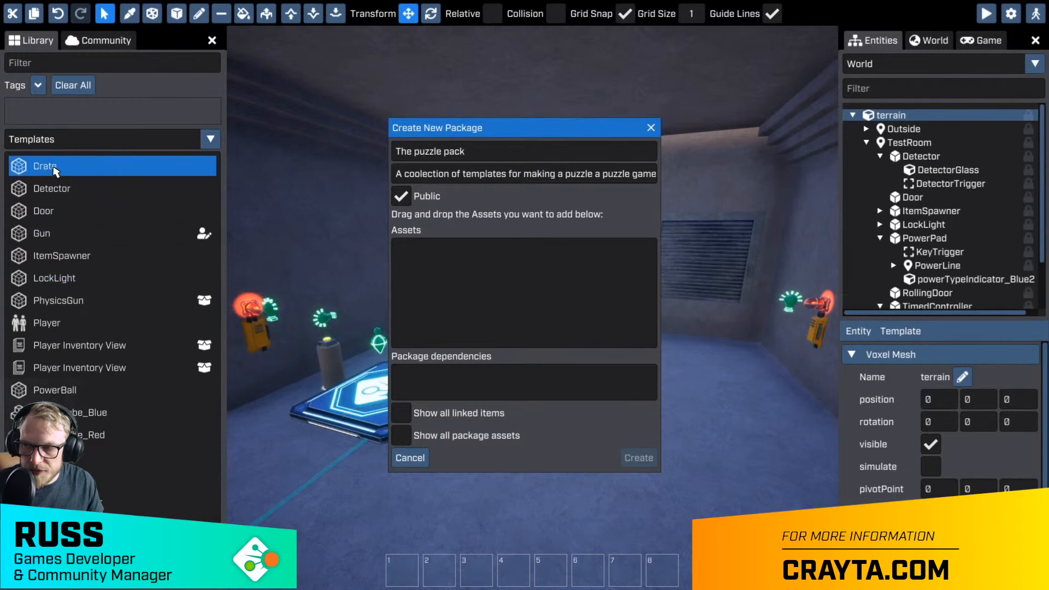
pyautogui.moveTo(55, 188); pyautogui.dragTo(455, 280)
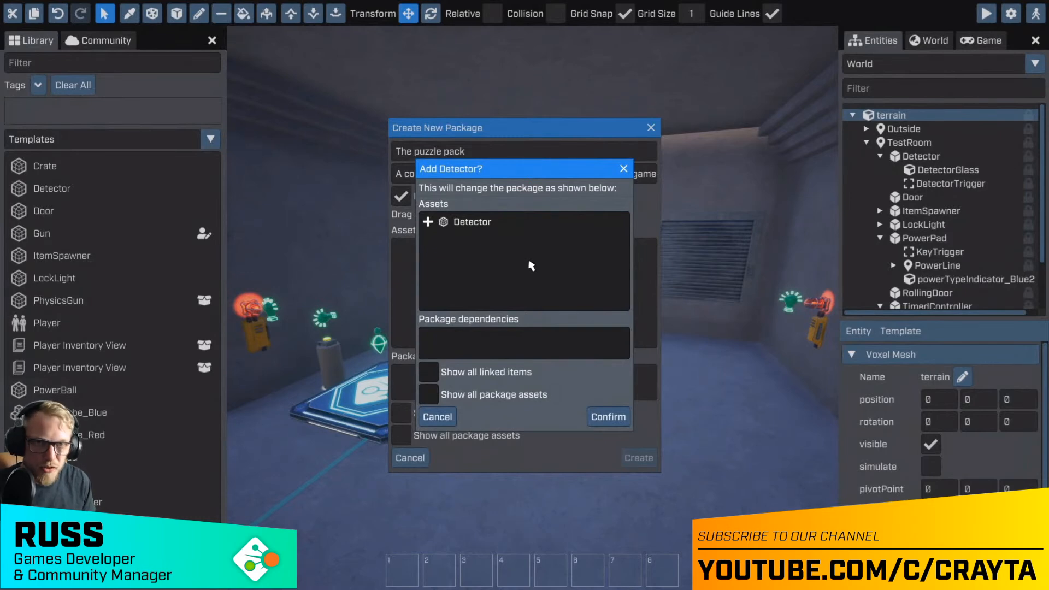
pyautogui.click(429, 373)
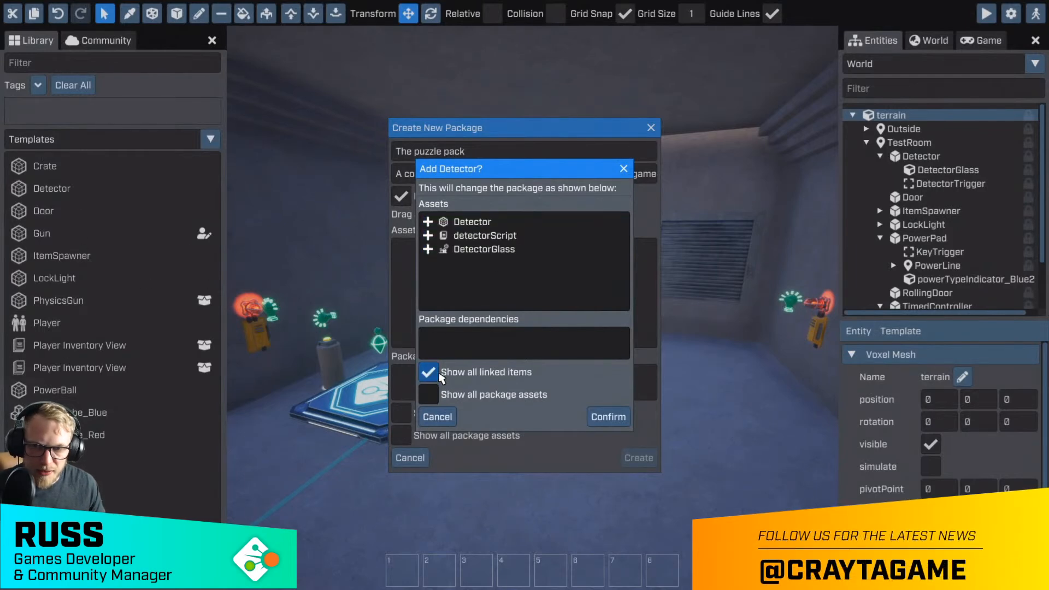
pyautogui.click(524, 249)
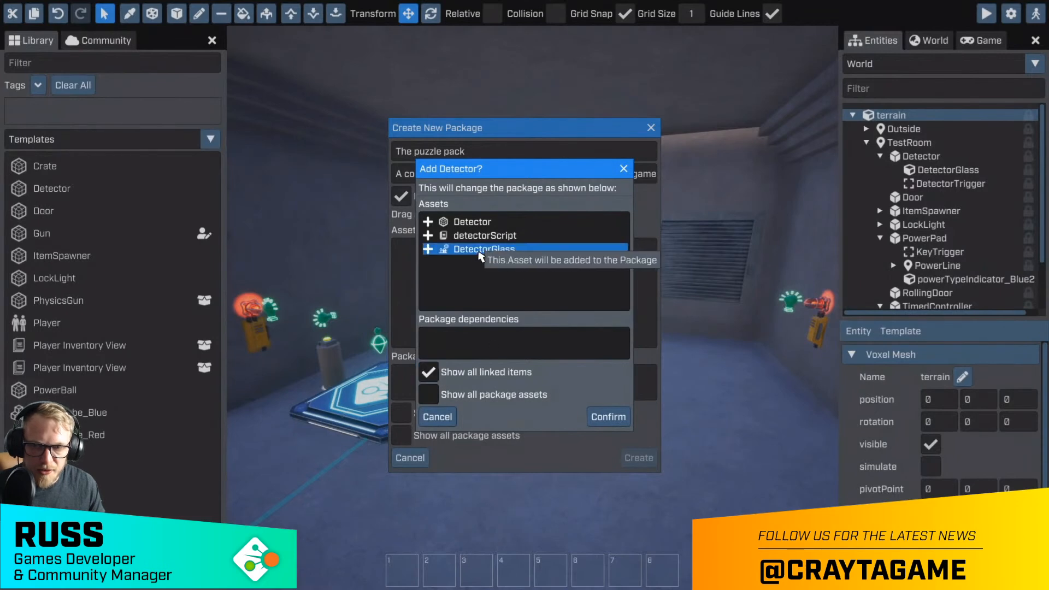
pyautogui.click(502, 224)
pyautogui.click(473, 226)
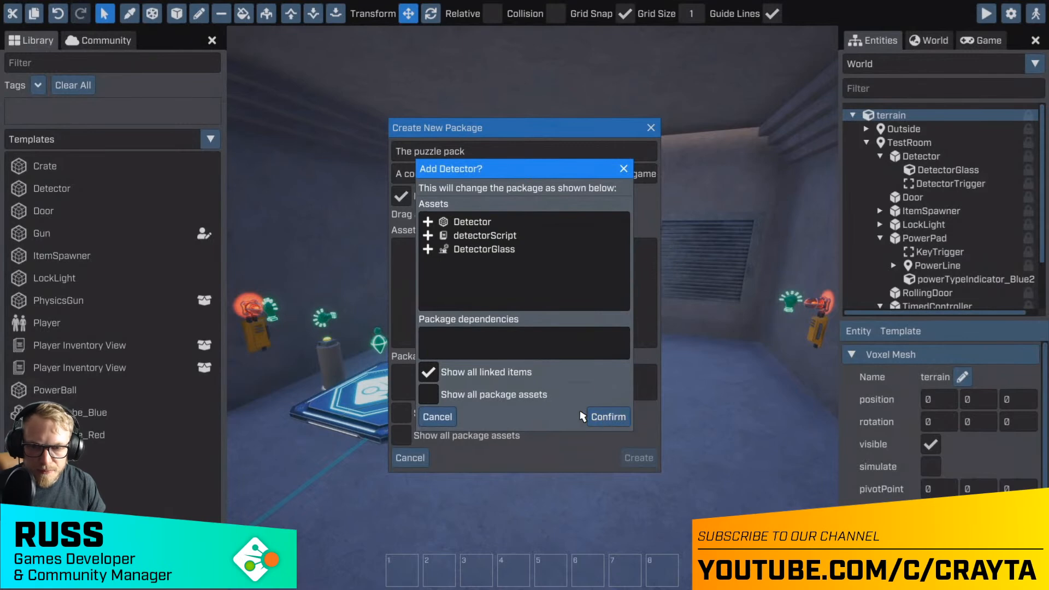
pyautogui.click(446, 395)
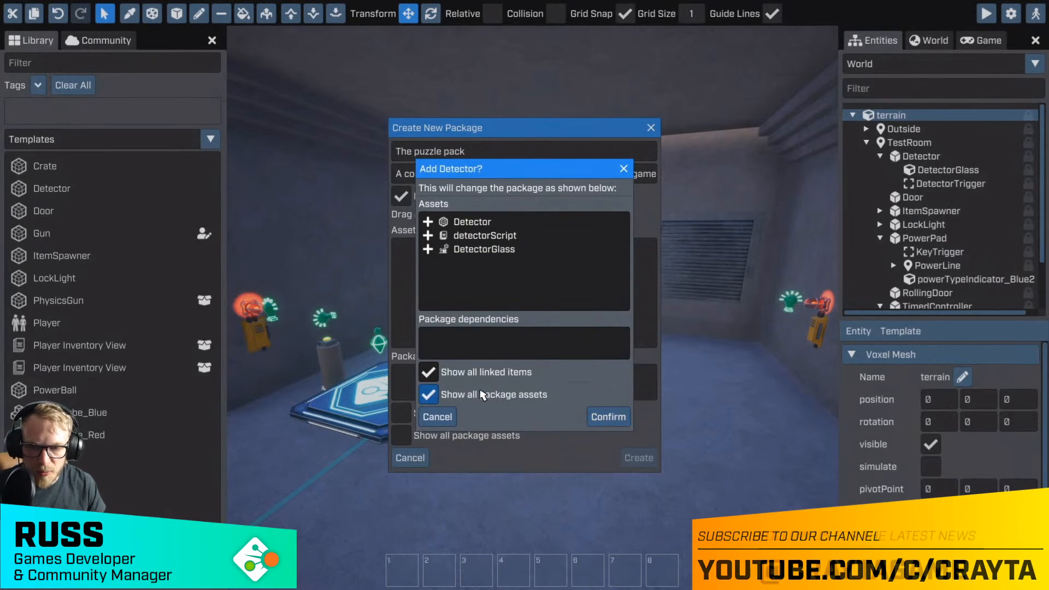
pyautogui.click(446, 394)
pyautogui.click(439, 395)
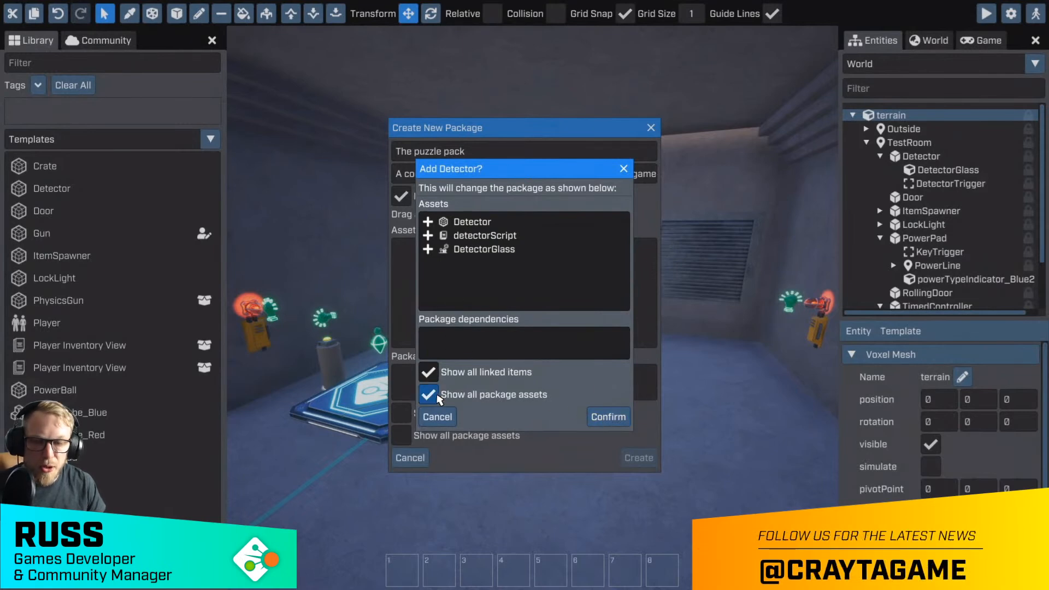
pyautogui.click(439, 398)
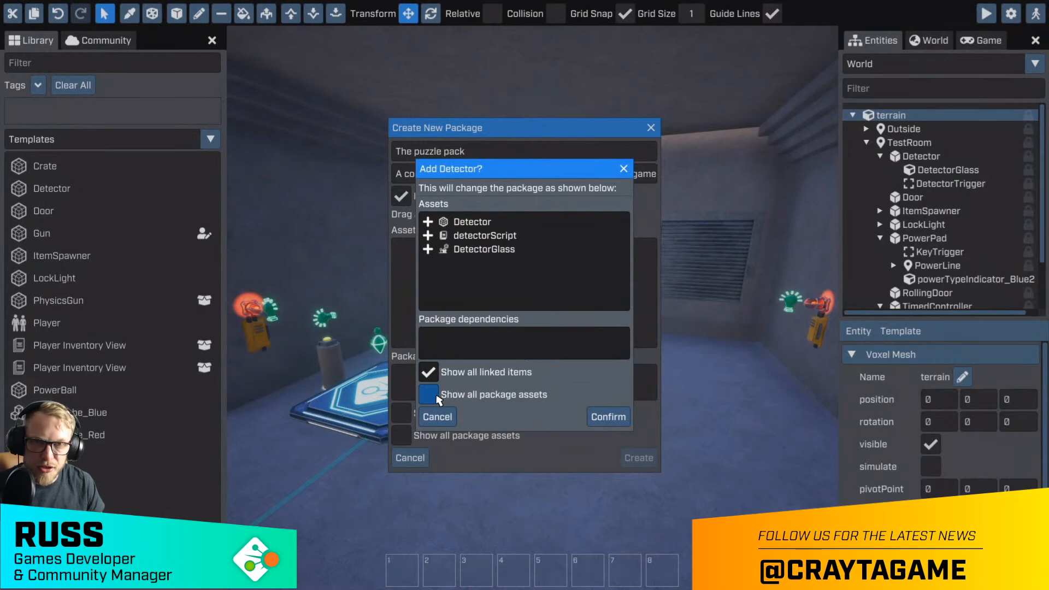
pyautogui.click(607, 417)
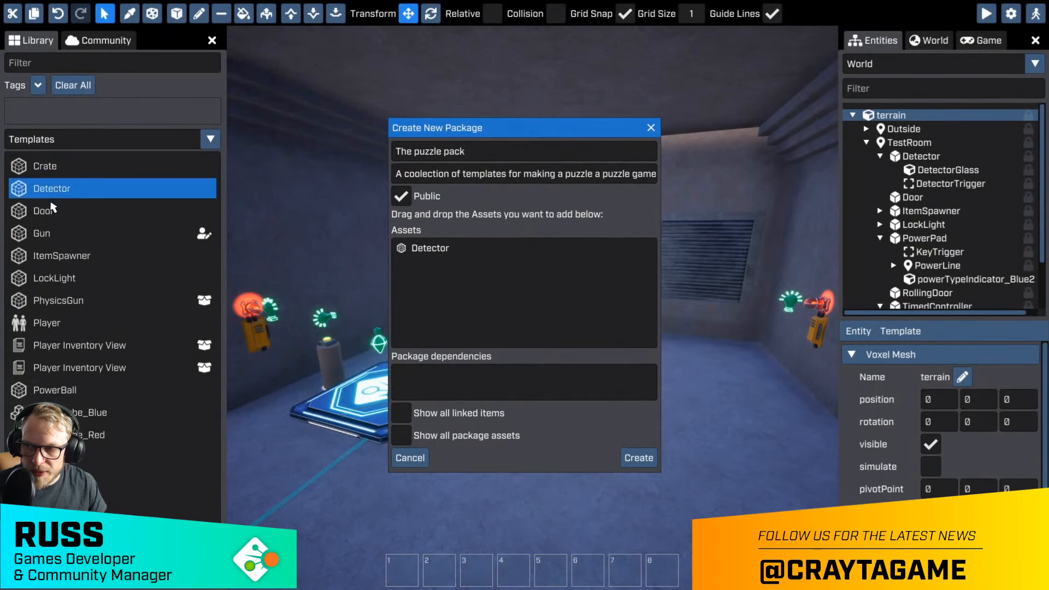
# - Add the Door, LockLight and ItemSpawner templates to the package's assets, checking the Door's linked items
pyautogui.moveTo(51, 217); pyautogui.dragTo(469, 288)
pyautogui.click(430, 372)
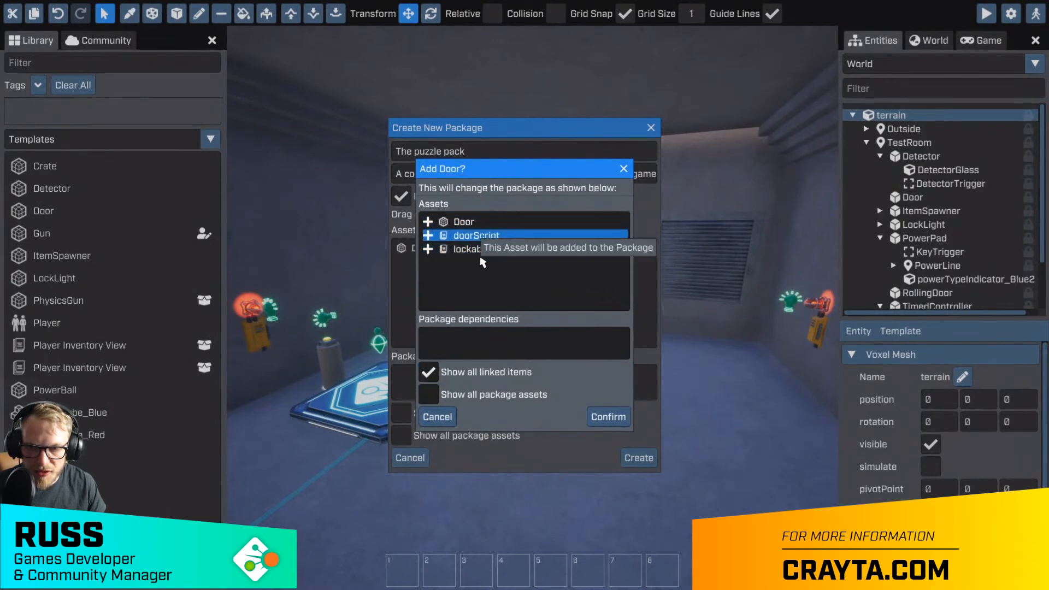
pyautogui.click(616, 414)
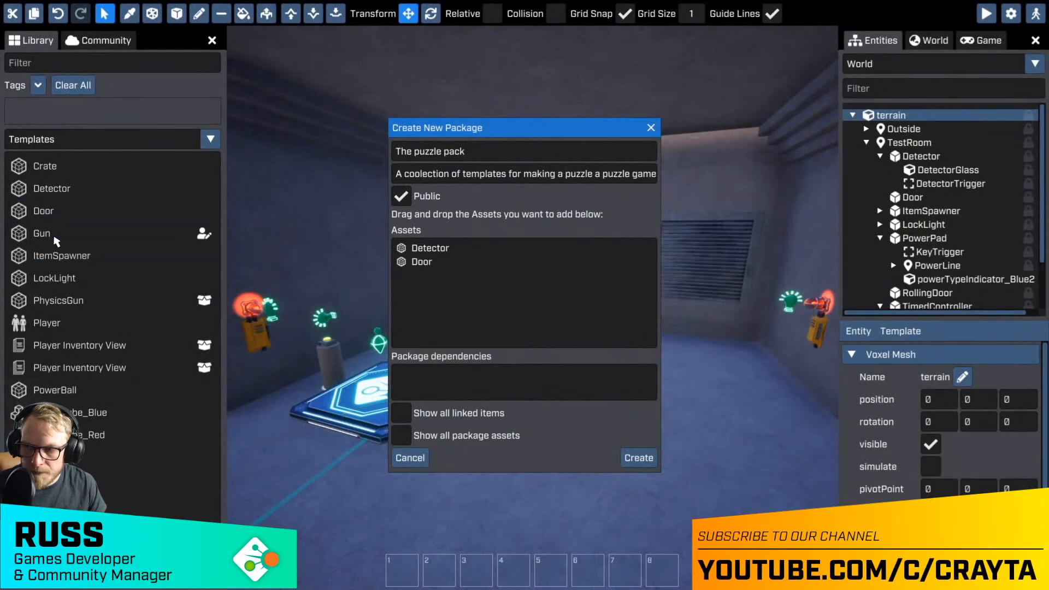
pyautogui.moveTo(71, 279); pyautogui.dragTo(493, 319)
pyautogui.click(608, 416)
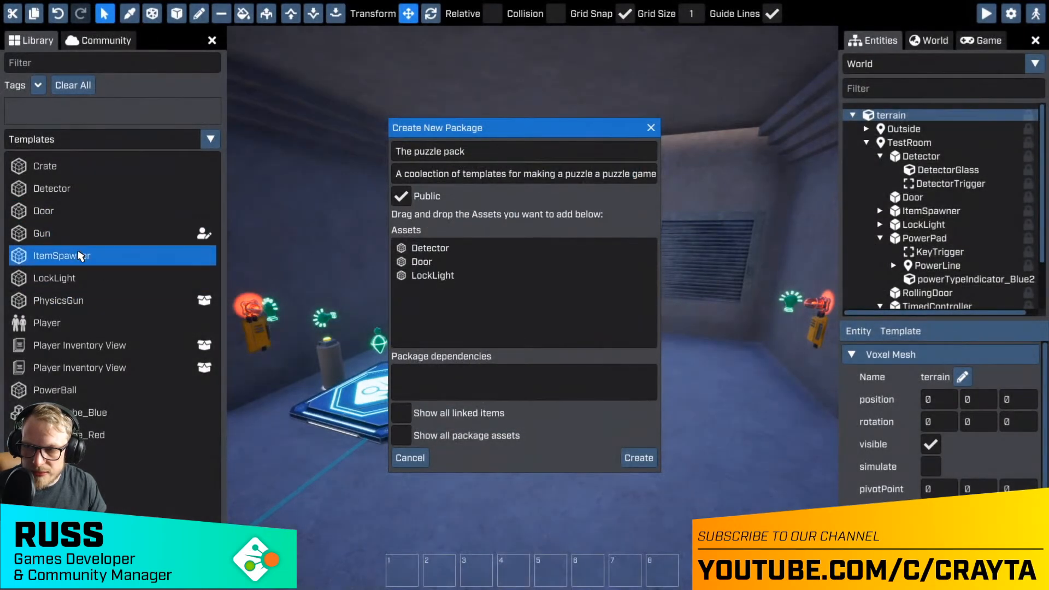
pyautogui.moveTo(76, 258); pyautogui.dragTo(464, 309)
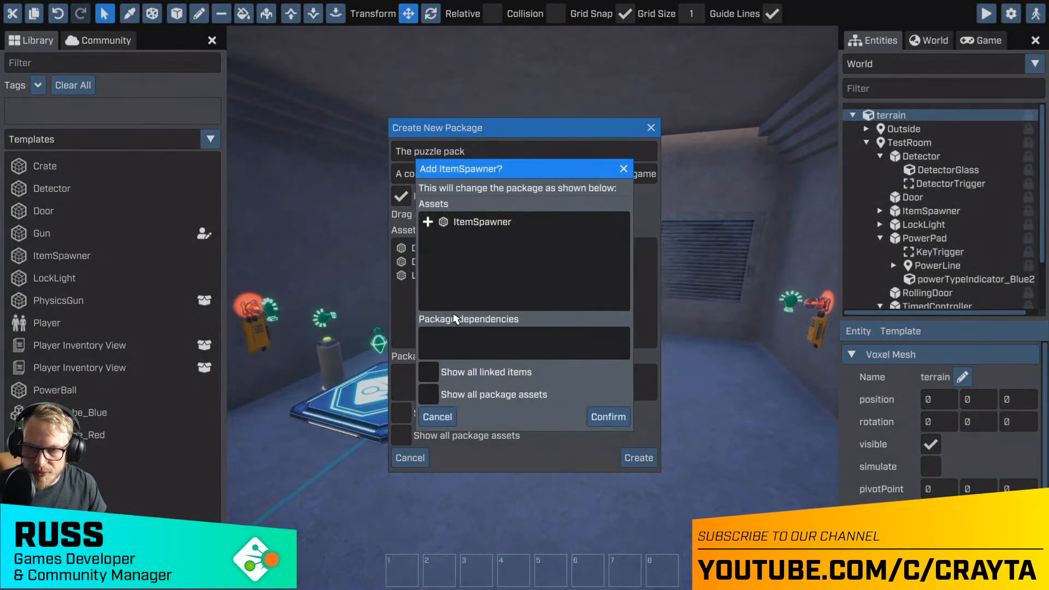
pyautogui.click(594, 414)
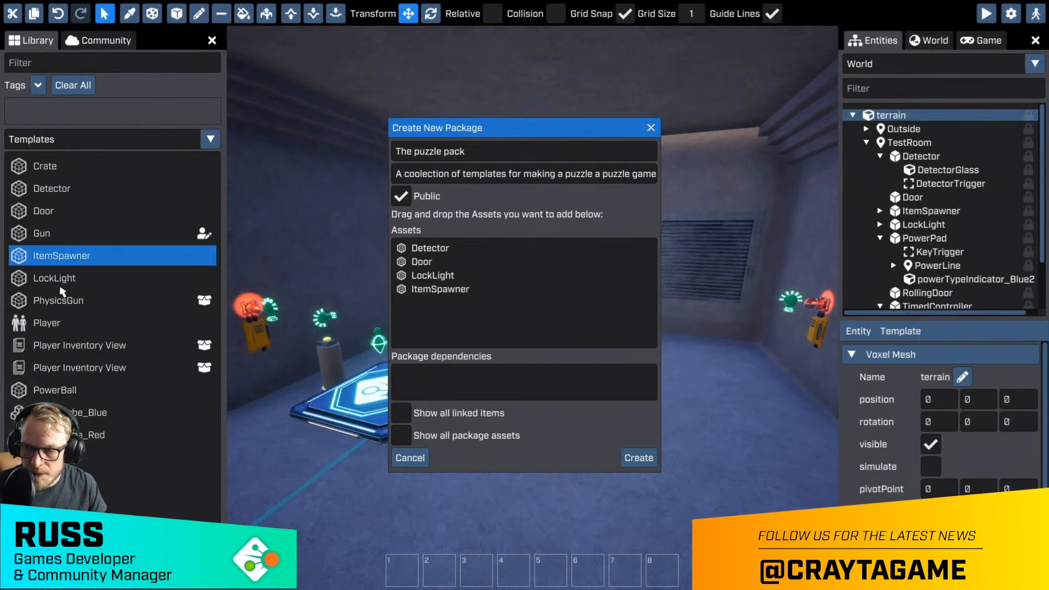
# - Add the TimedController, PowerPad and PowerCube_Blue templates to the package's assets
pyautogui.moveTo(109, 502); pyautogui.dragTo(473, 330)
pyautogui.click(603, 415)
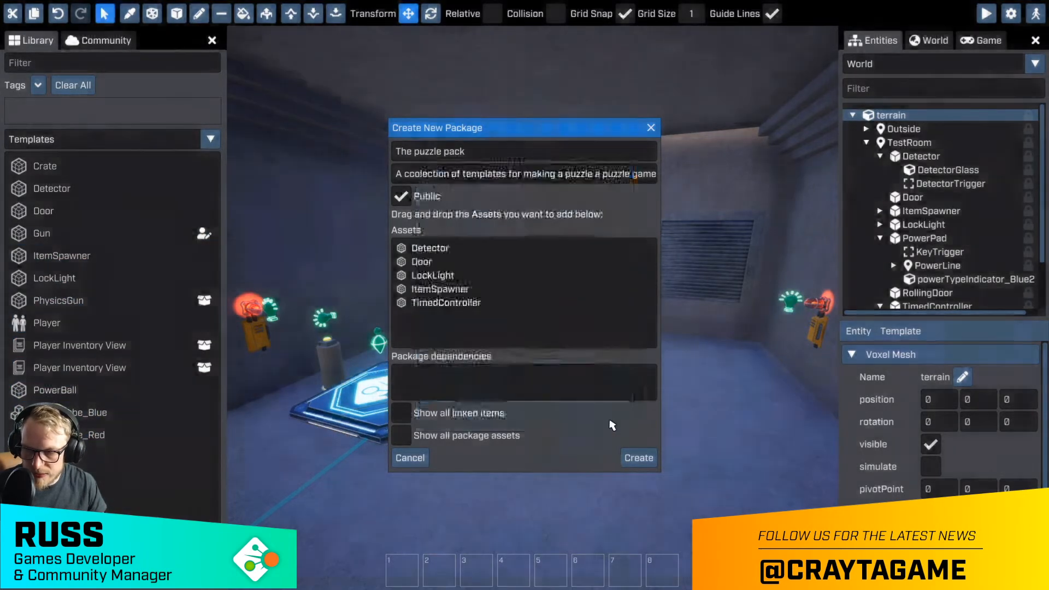
pyautogui.moveTo(82, 457); pyautogui.dragTo(440, 331)
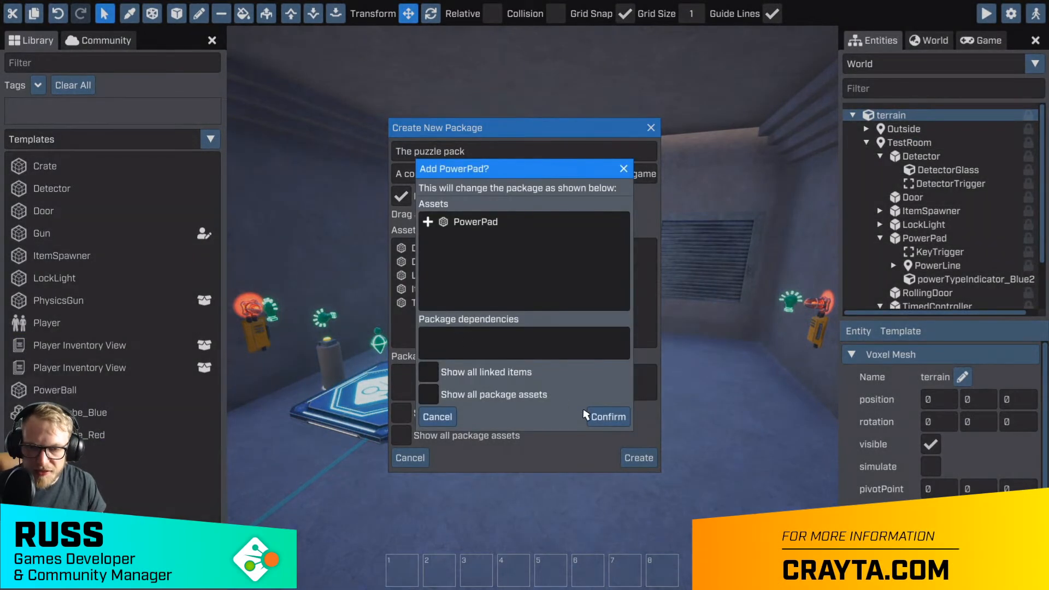
pyautogui.click(604, 417)
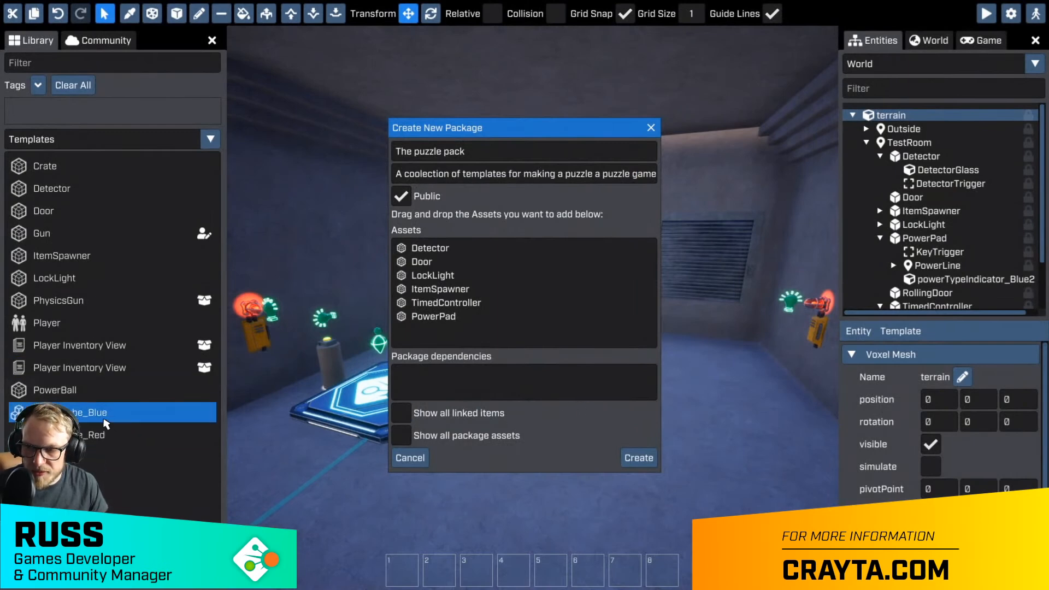
pyautogui.moveTo(85, 424); pyautogui.dragTo(452, 341)
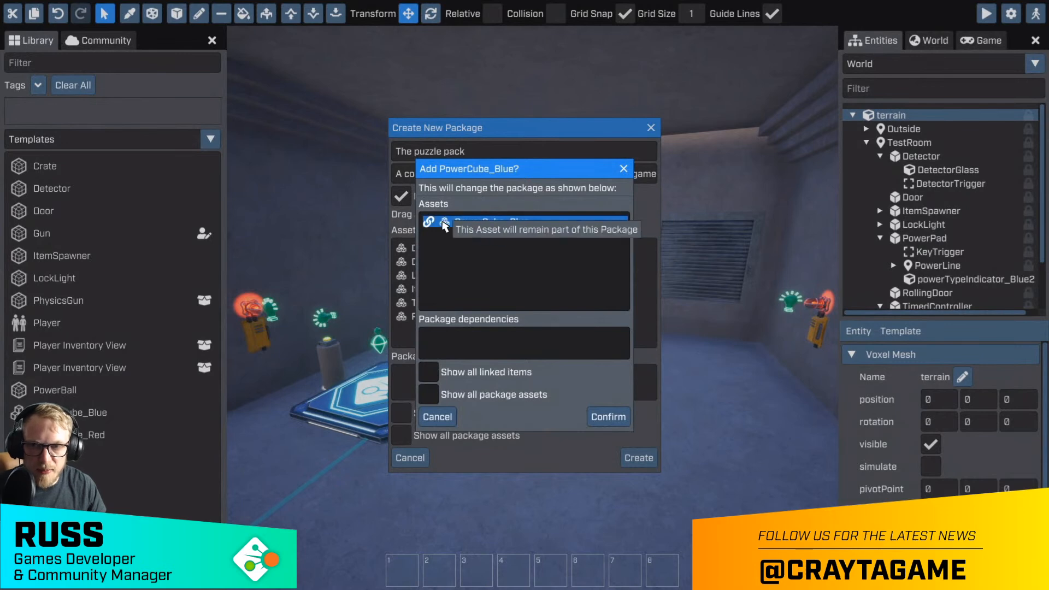
pyautogui.click(604, 418)
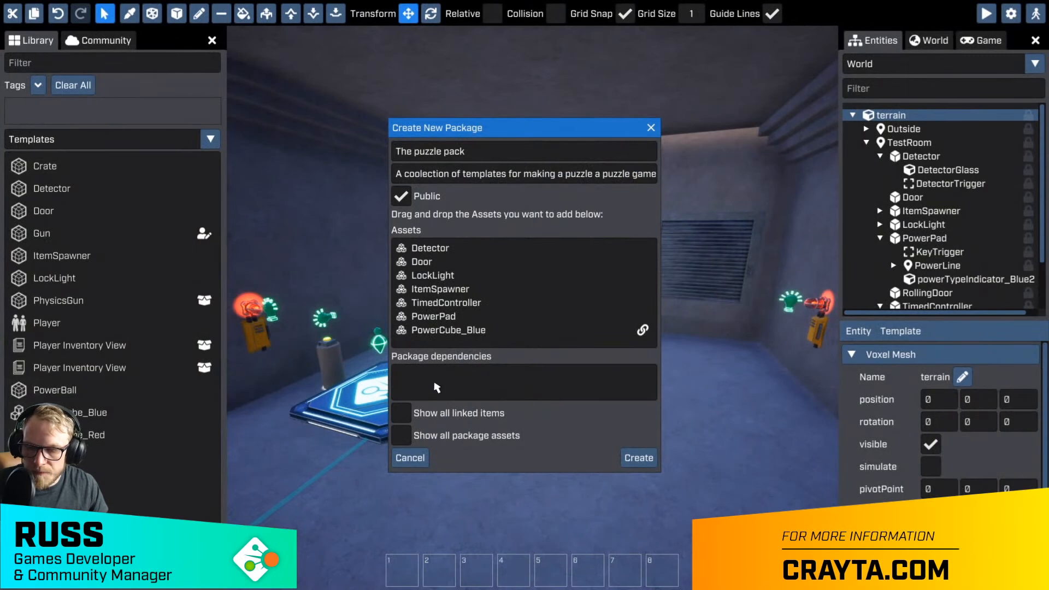
# - Show all linked items in the new package and review the full asset list
pyautogui.click(441, 247)
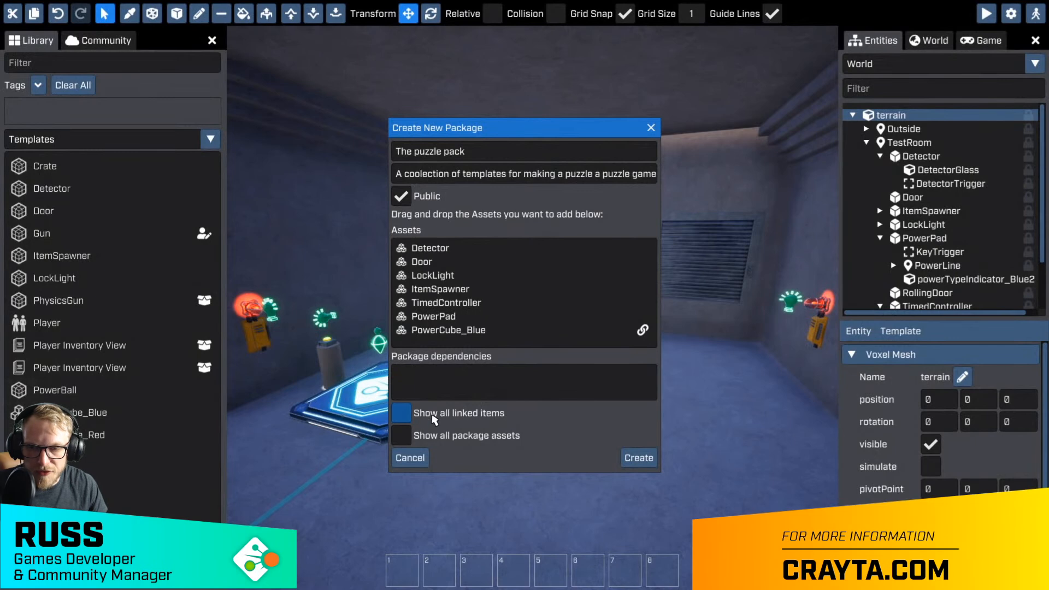
pyautogui.click(405, 418)
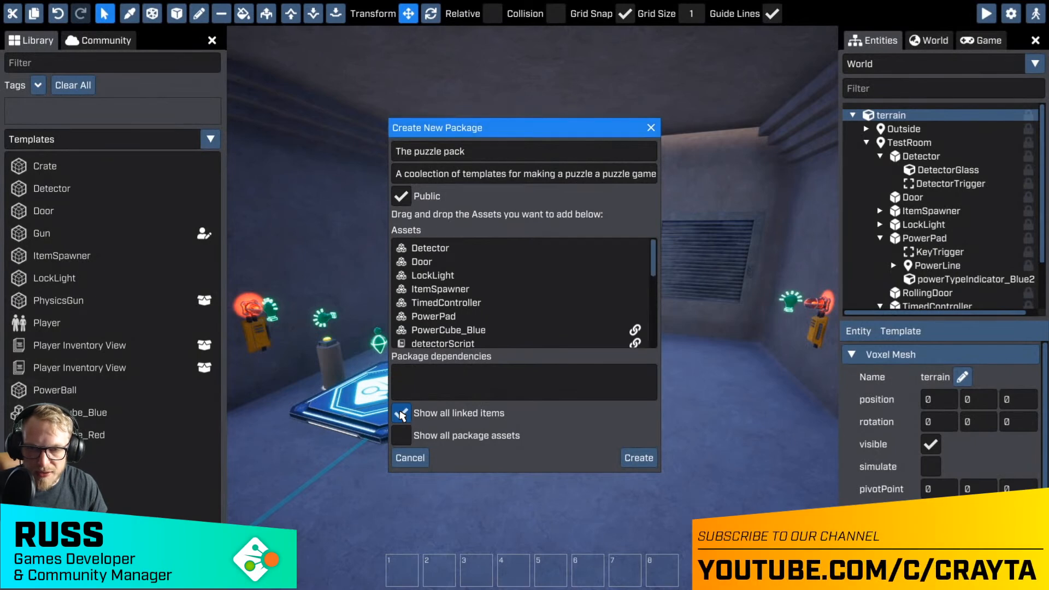
pyautogui.scroll(-2, 500, 290)
pyautogui.scroll(-3, 500, 294)
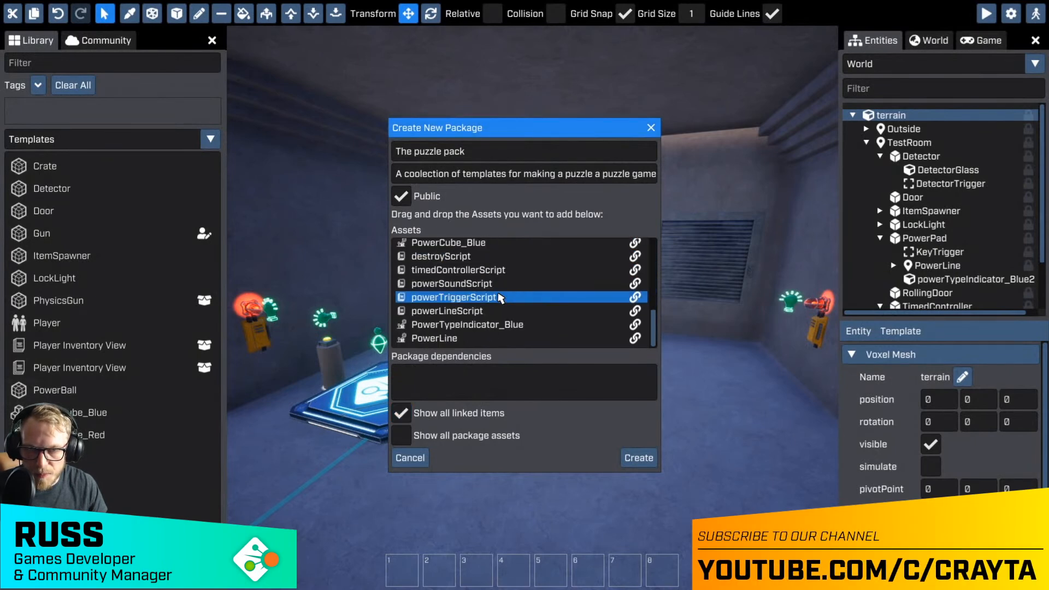
pyautogui.scroll(5, 500, 297)
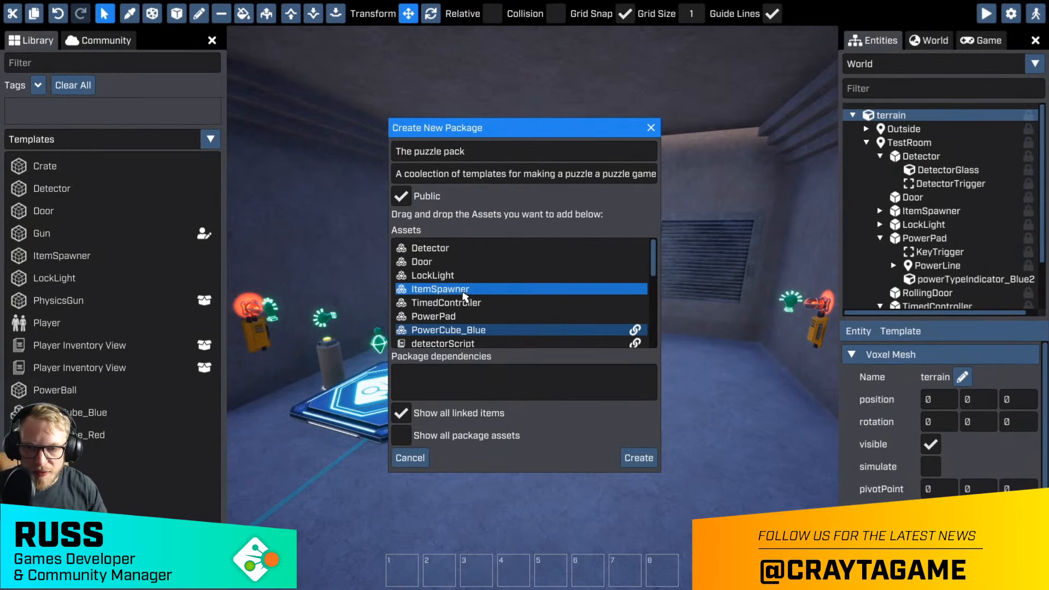
# - Create The puzzle pack as a public package and confirm its included assets
pyautogui.click(547, 331)
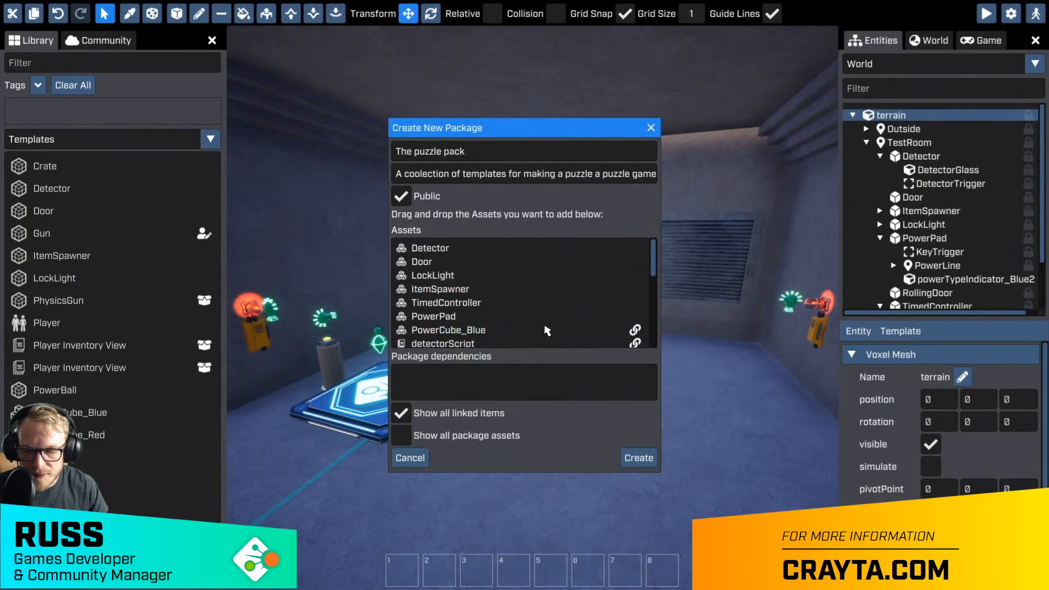
pyautogui.click(635, 459)
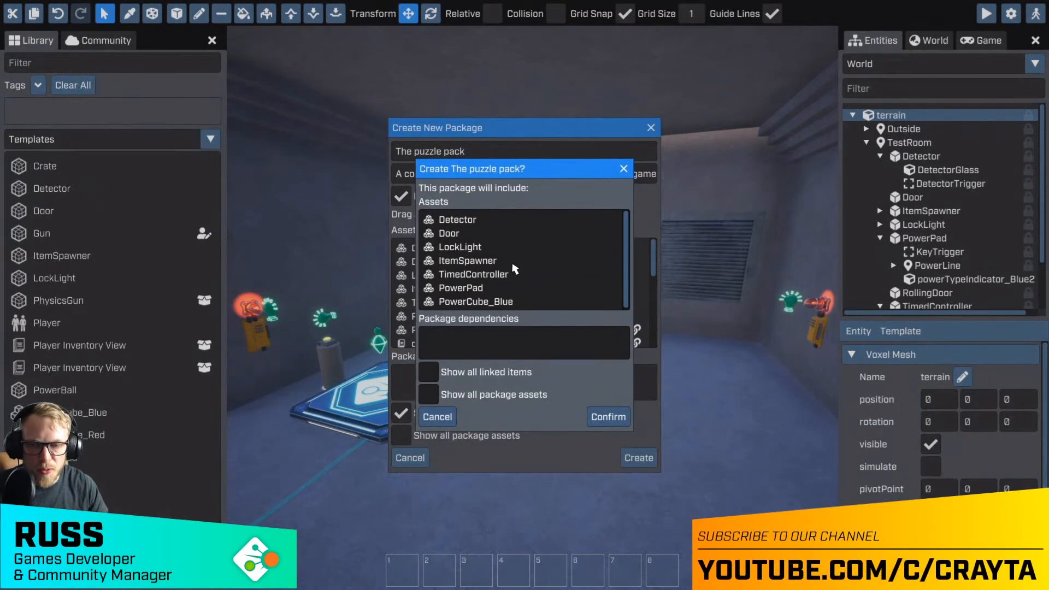
pyautogui.click(607, 417)
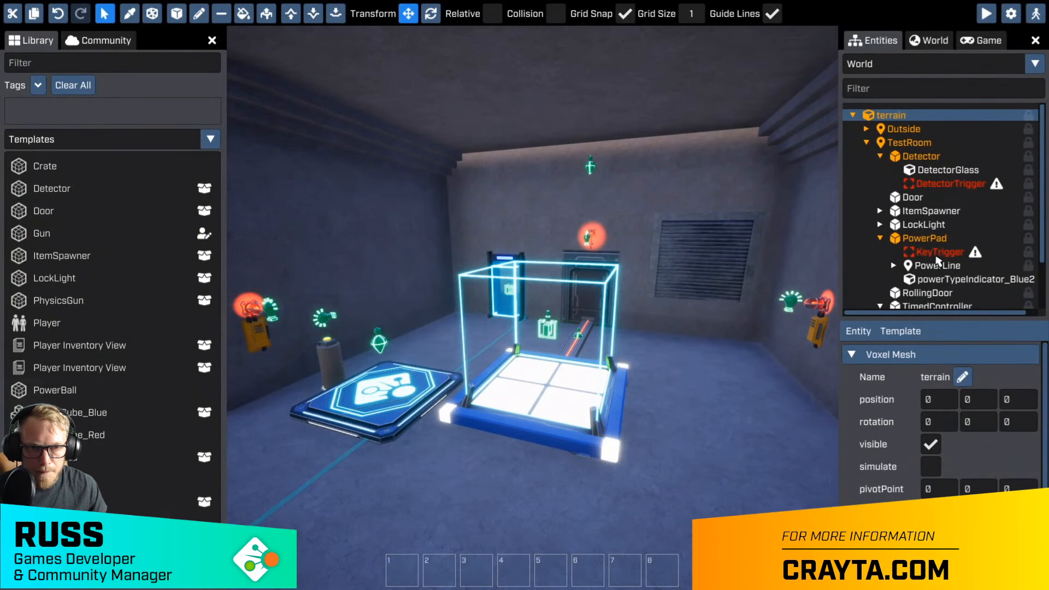
# - Leave the workshop world, open the Puzzle Rooms game for editing and switch to advanced mode
pyautogui.click(713, 303)
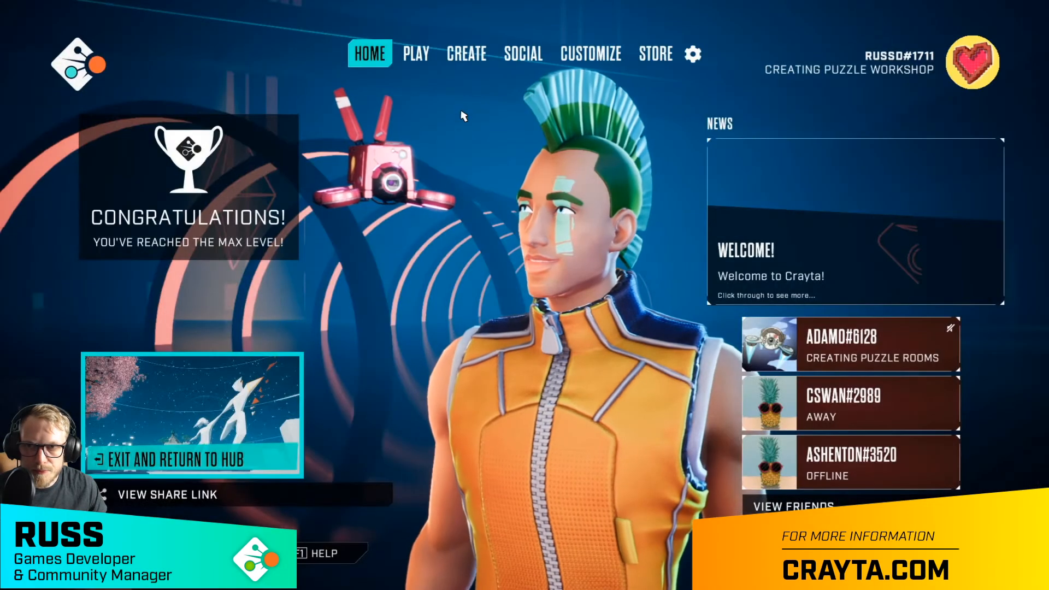
pyautogui.click(467, 54)
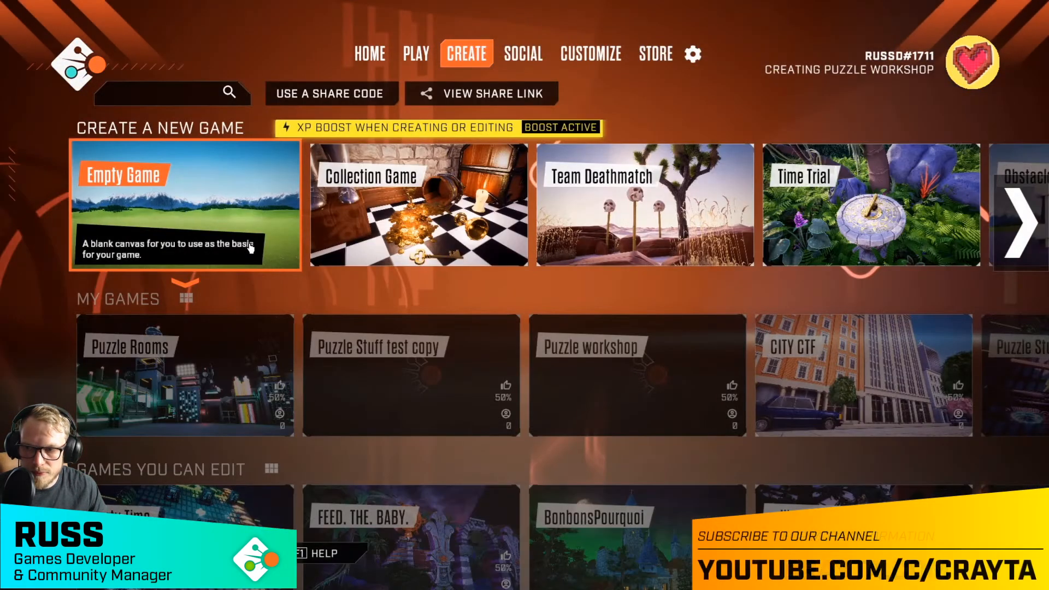
pyautogui.scroll(-1, 253, 250)
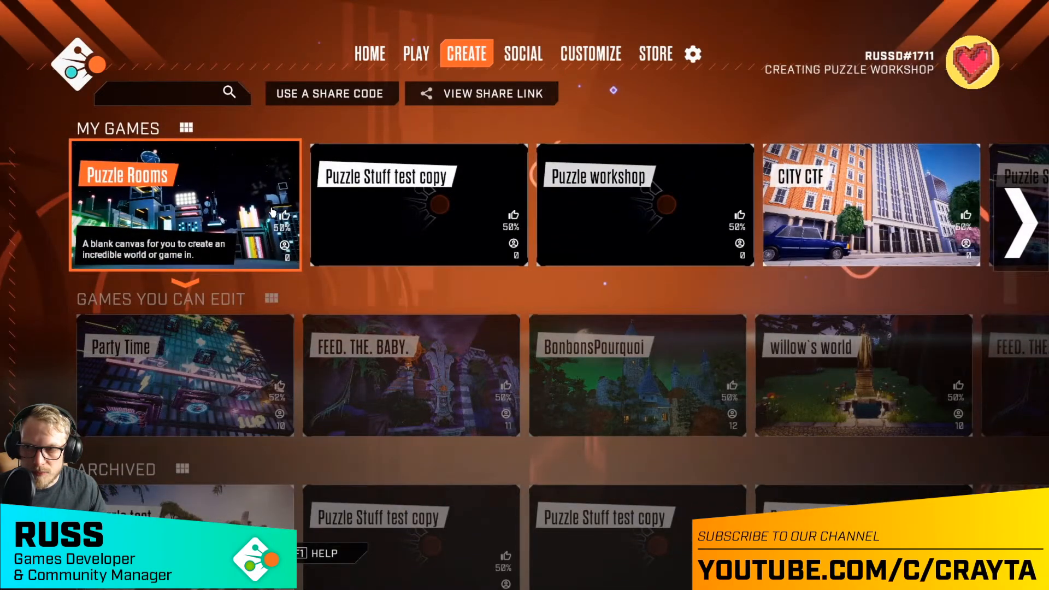
pyautogui.click(198, 218)
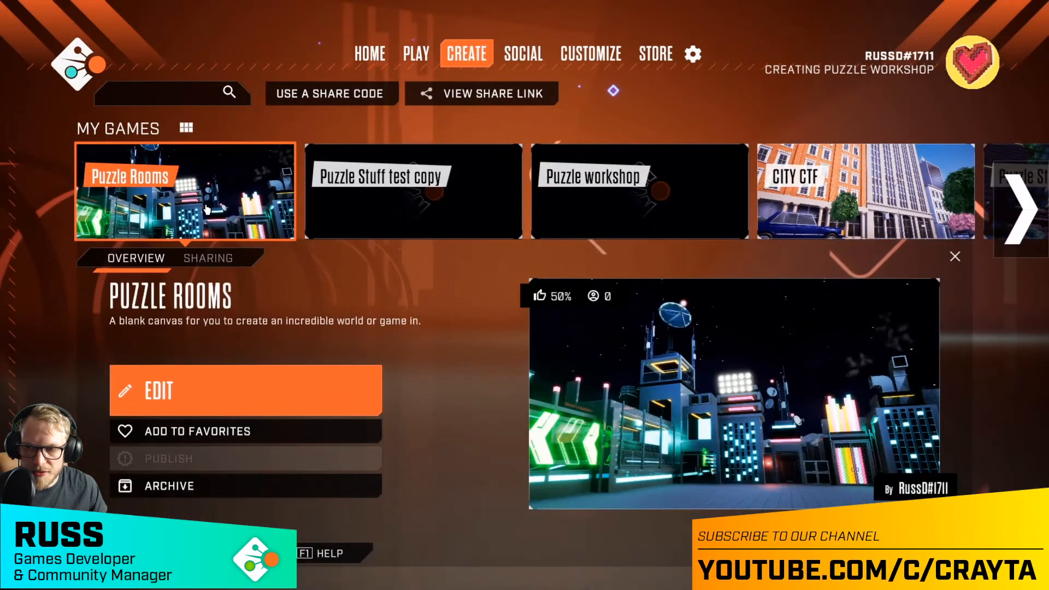
pyautogui.click(176, 393)
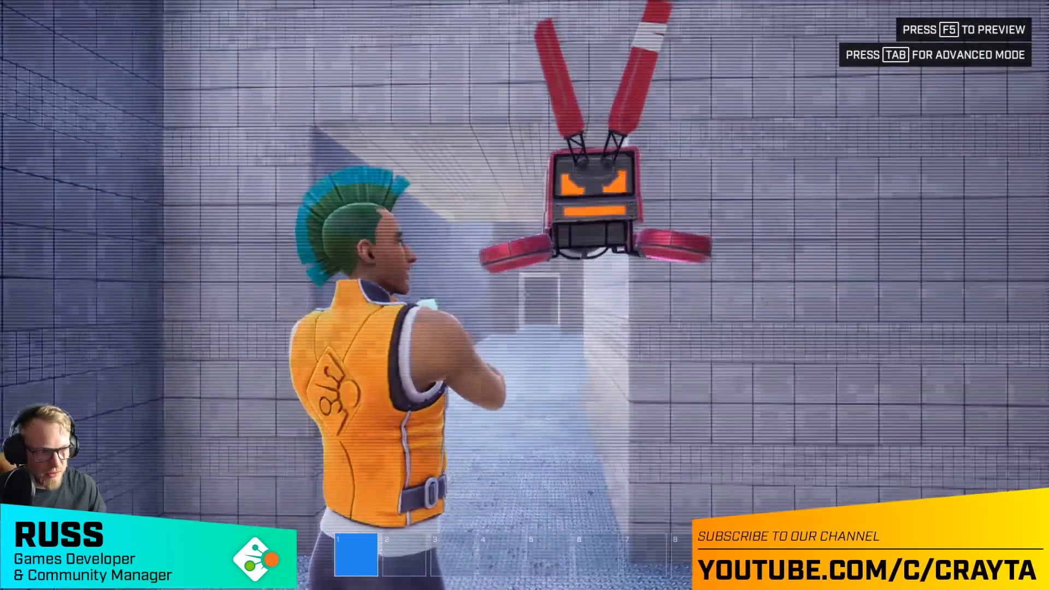
pyautogui.press('Tab')
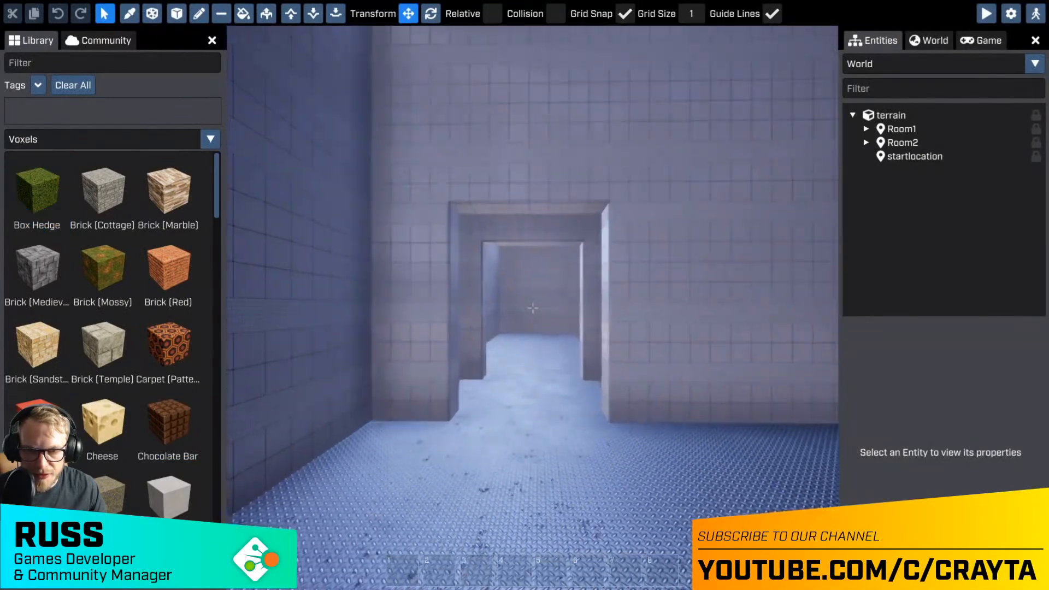
# - Look around the outside terrain, the connecting corridor and the rooms of the Puzzle Rooms world
pyautogui.press('w')
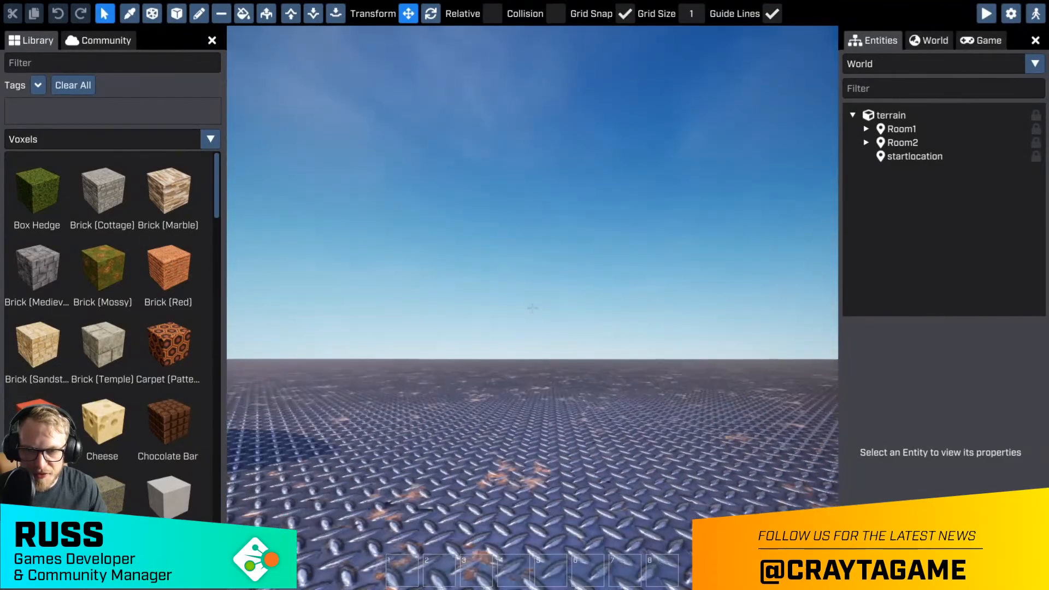
pyautogui.press('space')
pyautogui.press('w')
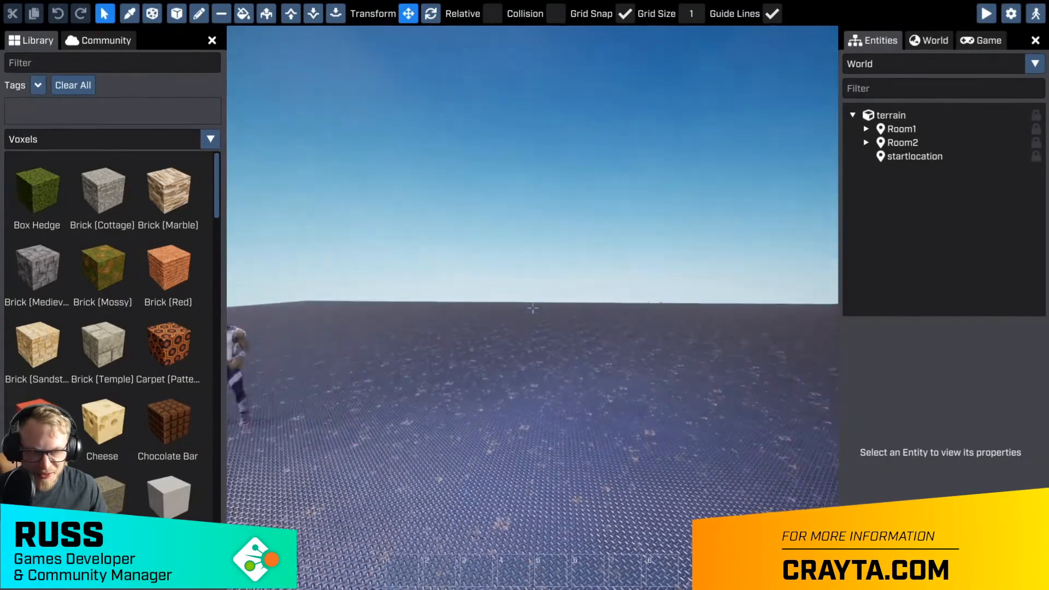
pyautogui.press('w')
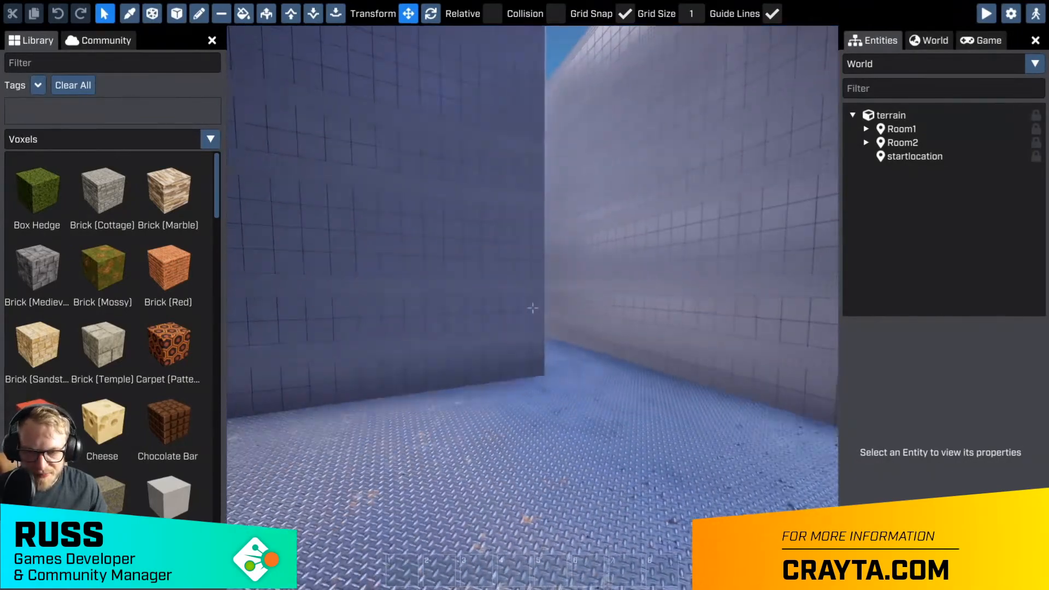
pyautogui.press('w')
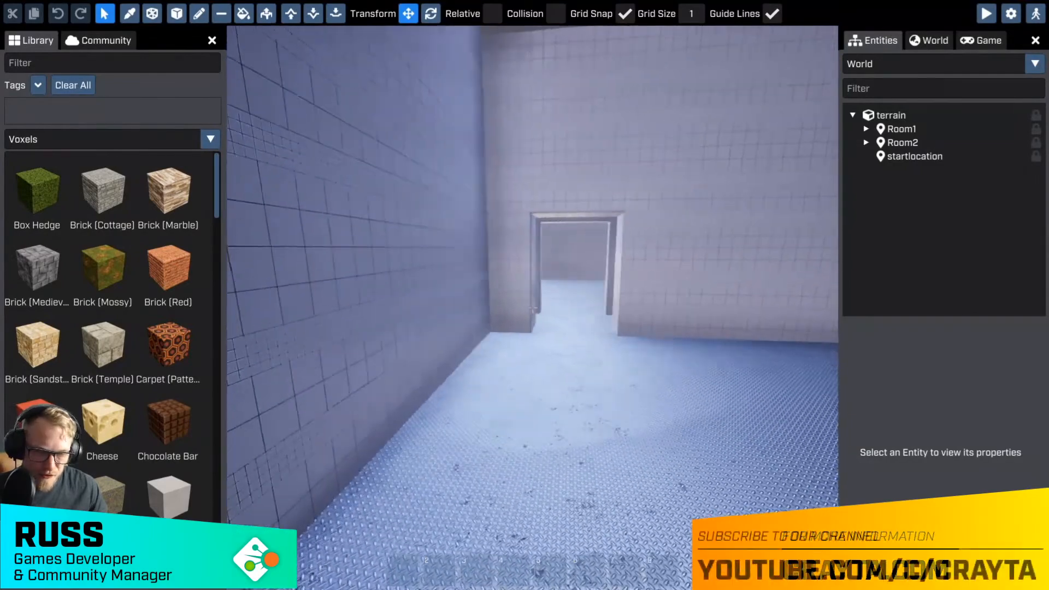
pyautogui.press('w')
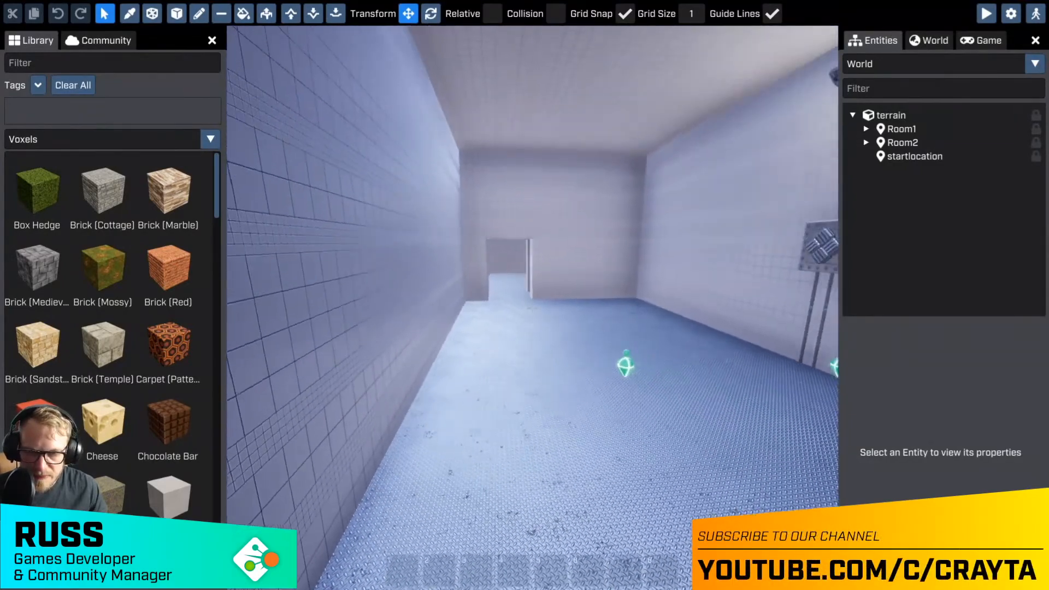
pyautogui.press('s')
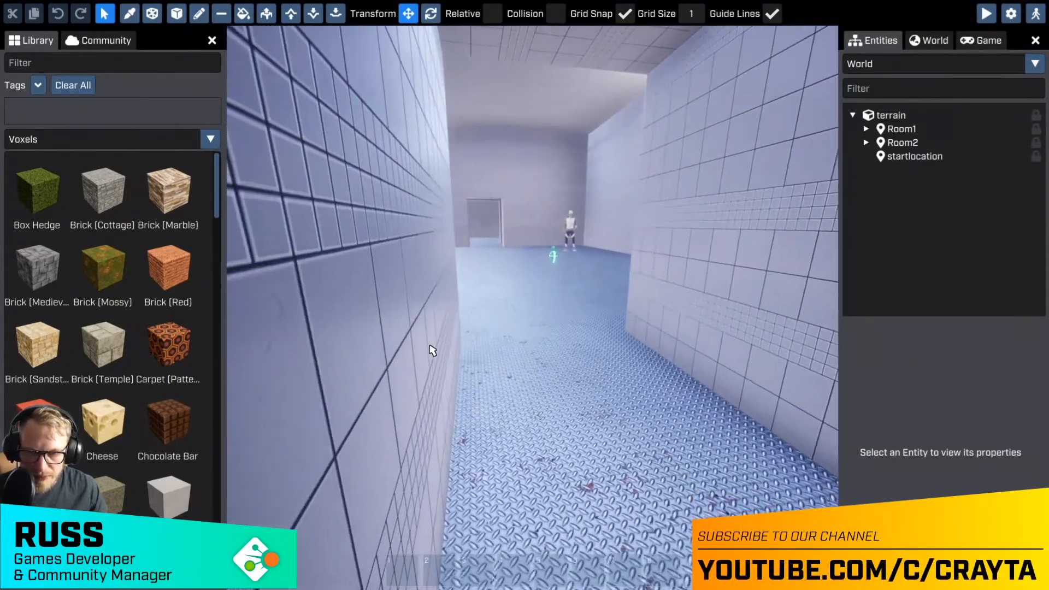
pyautogui.press('Tab')
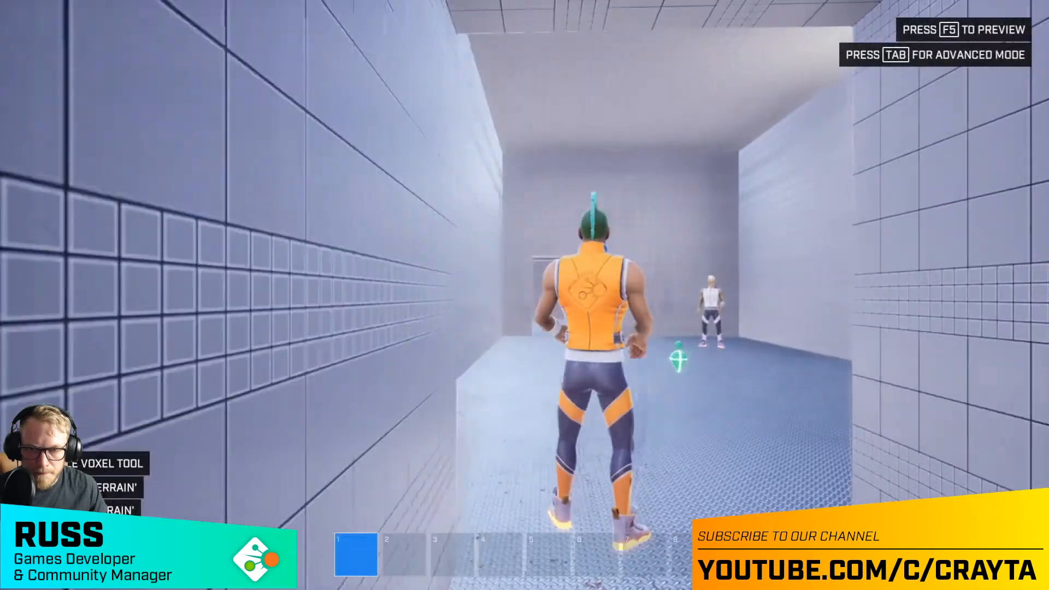
pyautogui.press('w')
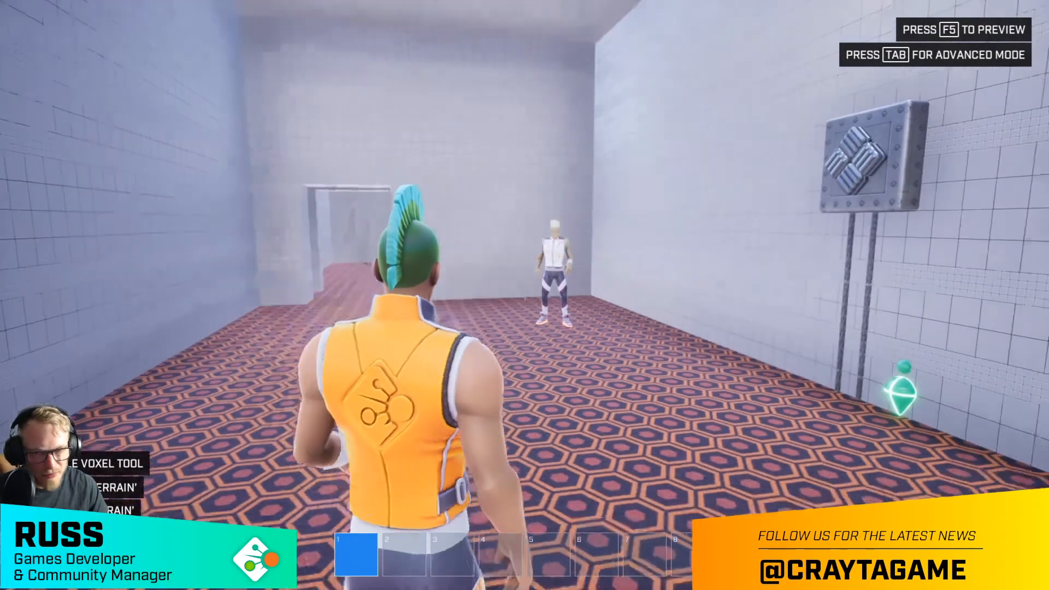
pyautogui.press('s')
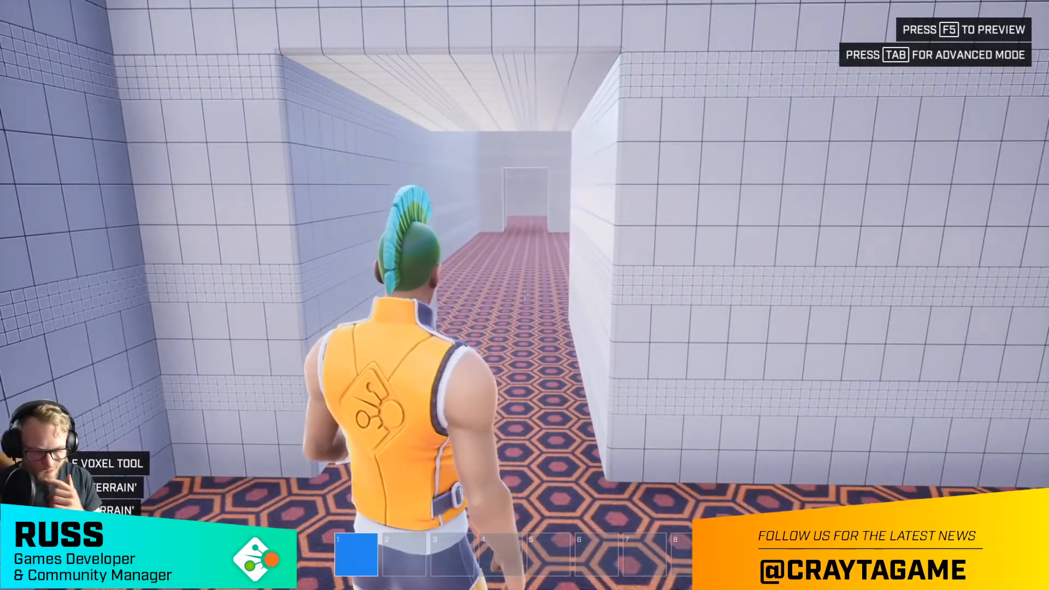
# - Search the community packages for "puzz" in advanced mode and install The puzzle pack
pyautogui.press('Tab')
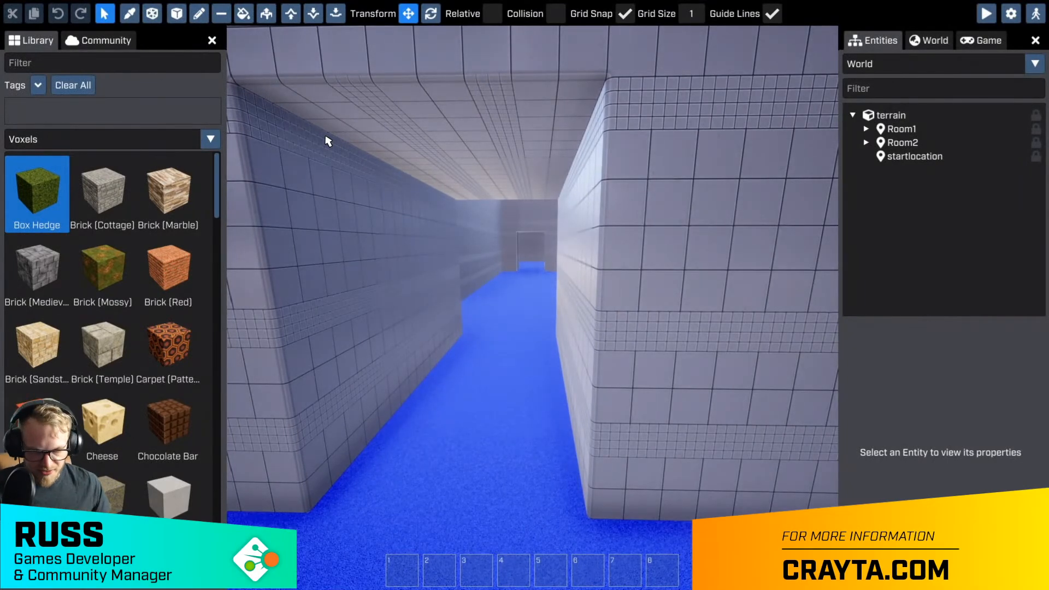
pyautogui.click(107, 40)
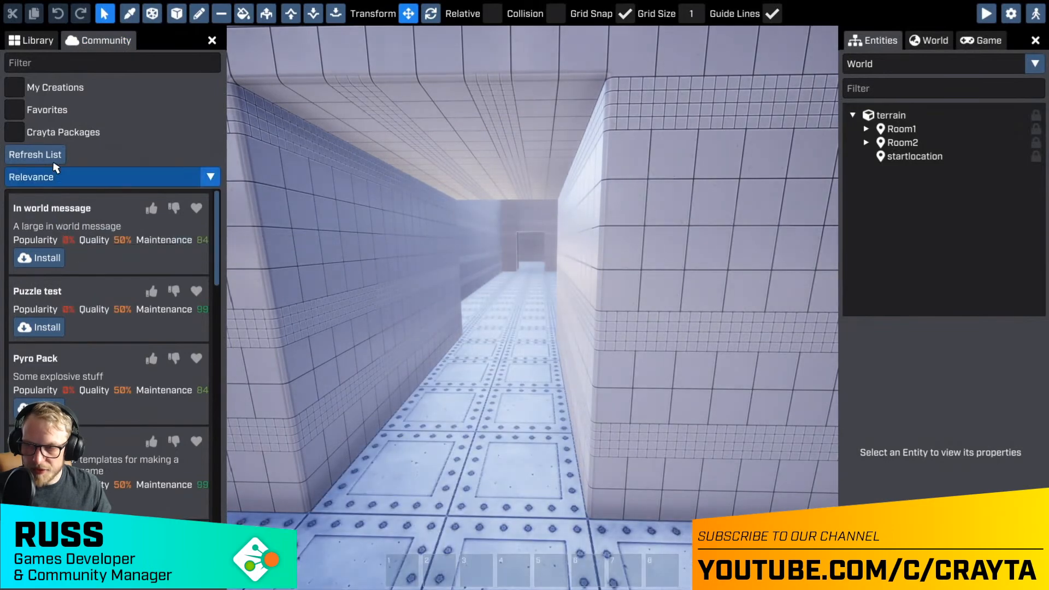
pyautogui.click(57, 64)
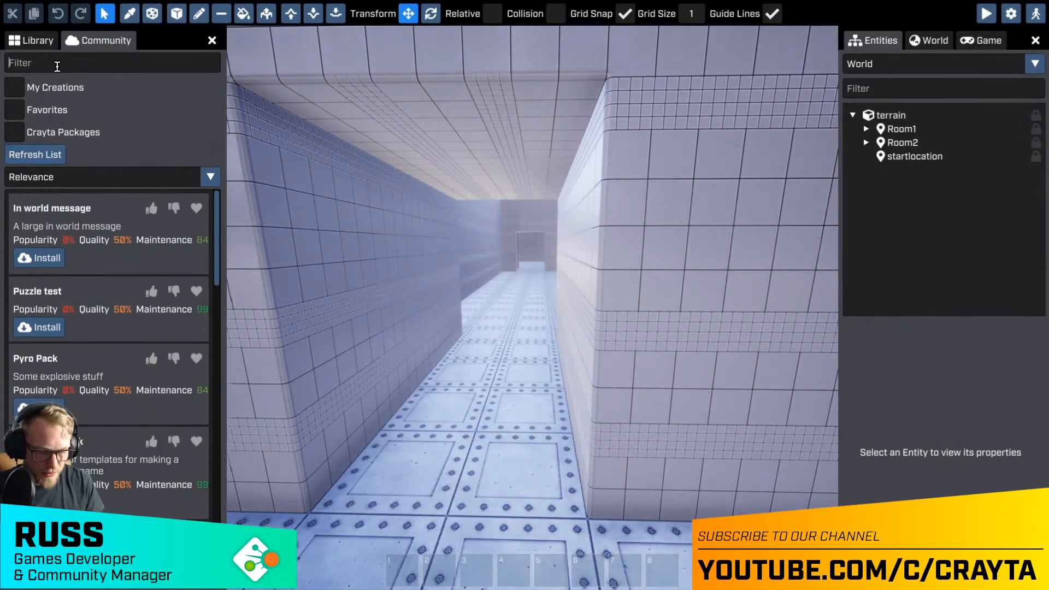
pyautogui.write('puzz')
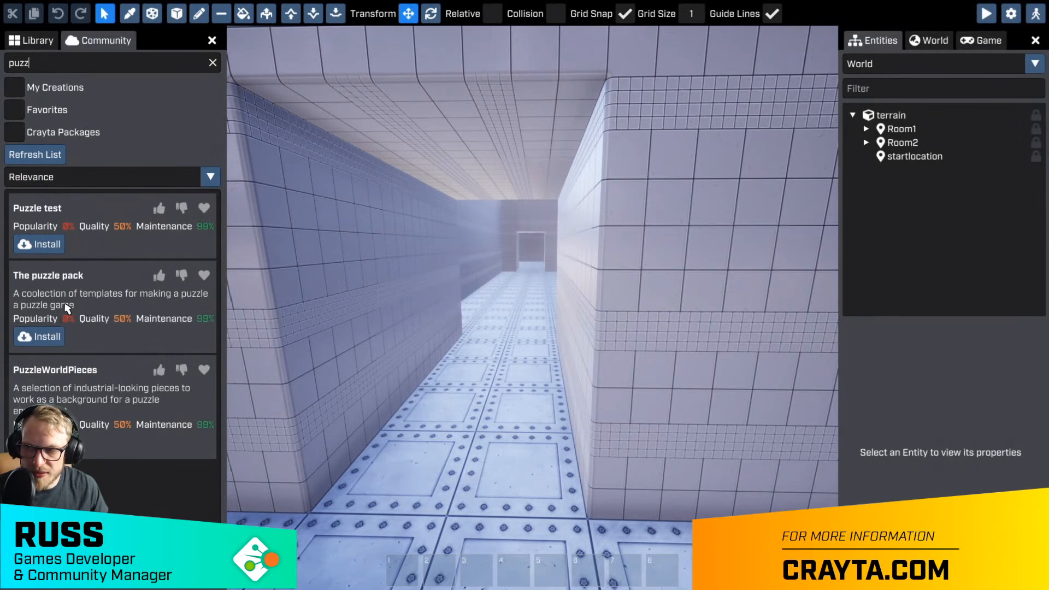
pyautogui.click(40, 338)
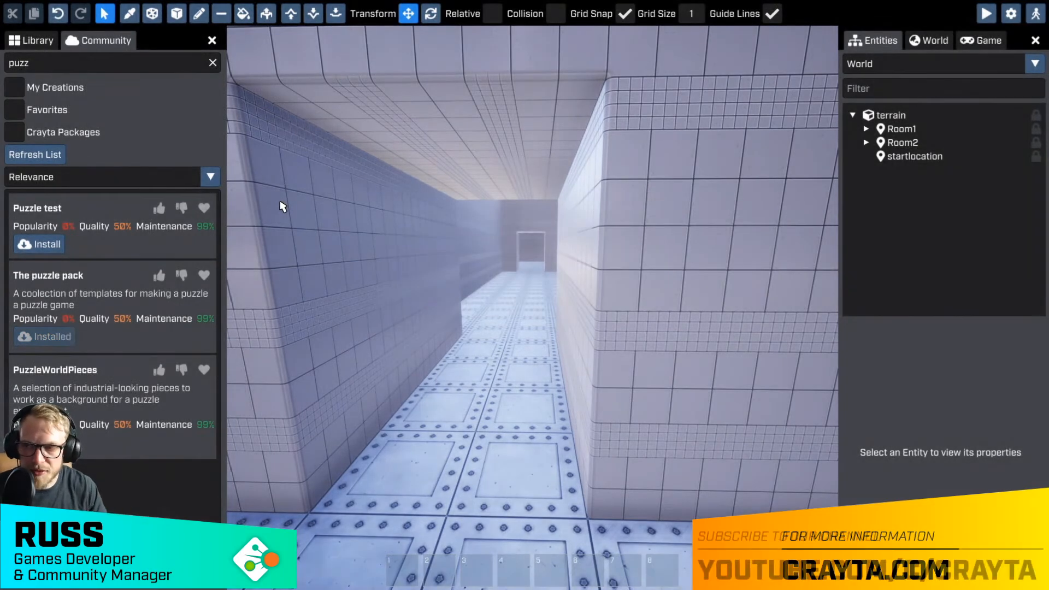
# - Clear the library filter, list the Templates and review the ones supplied by packages
pyautogui.click(31, 42)
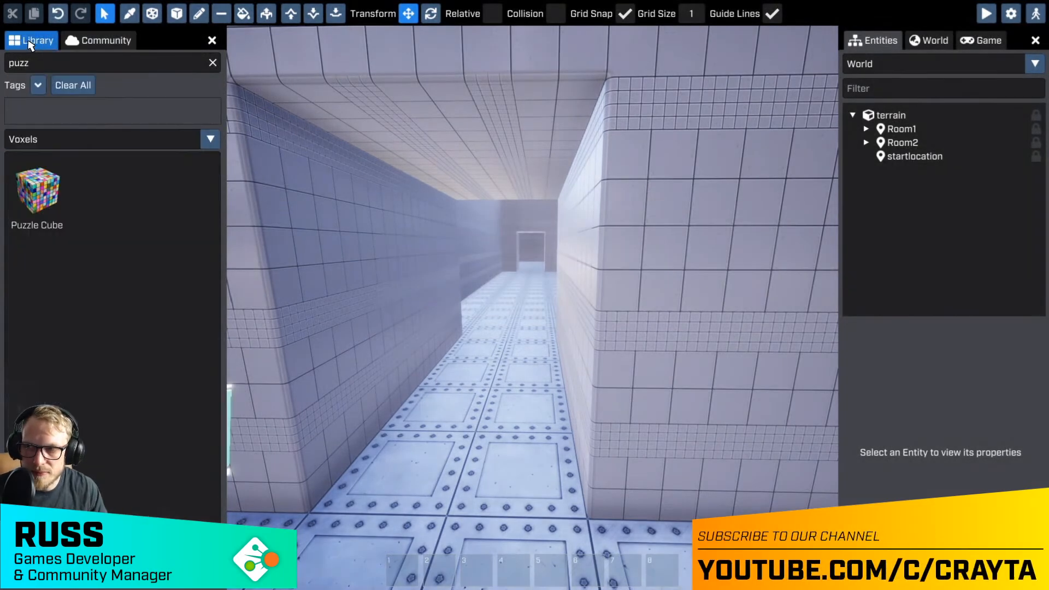
pyautogui.click(213, 63)
pyautogui.click(114, 139)
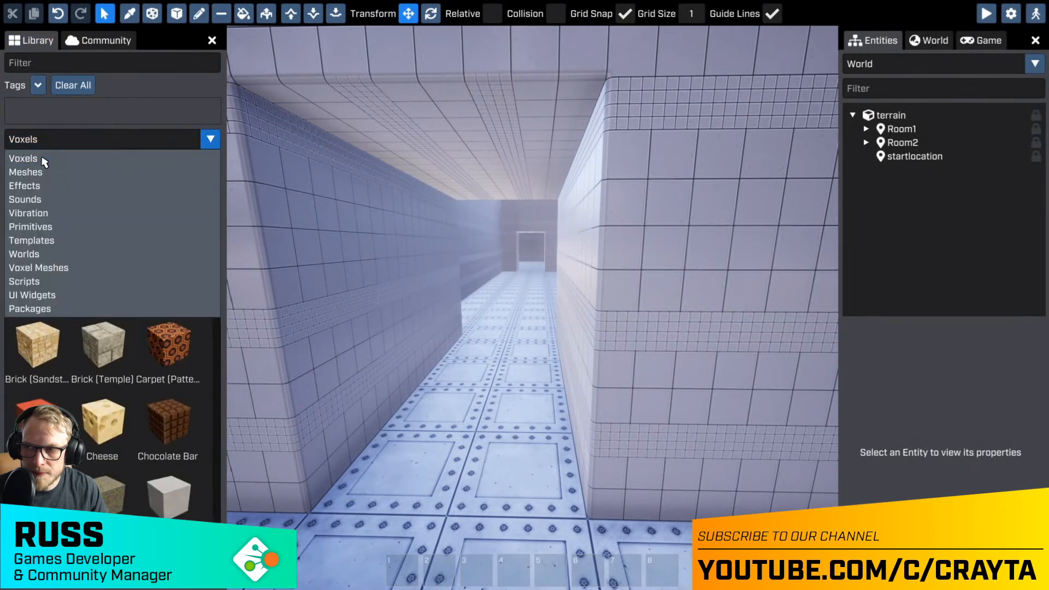
pyautogui.click(31, 241)
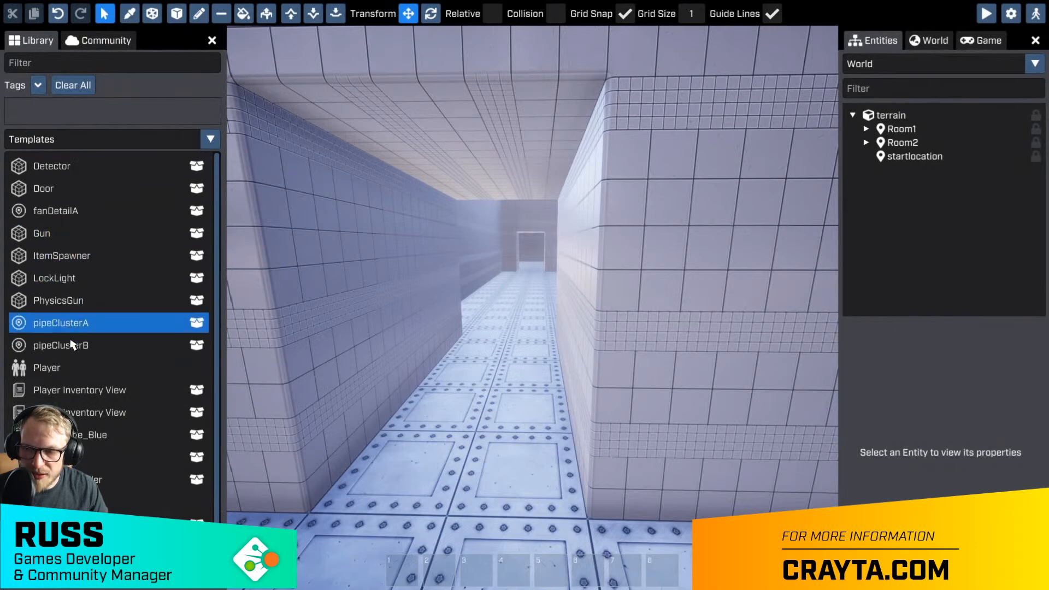
pyautogui.scroll(-1, 84, 454)
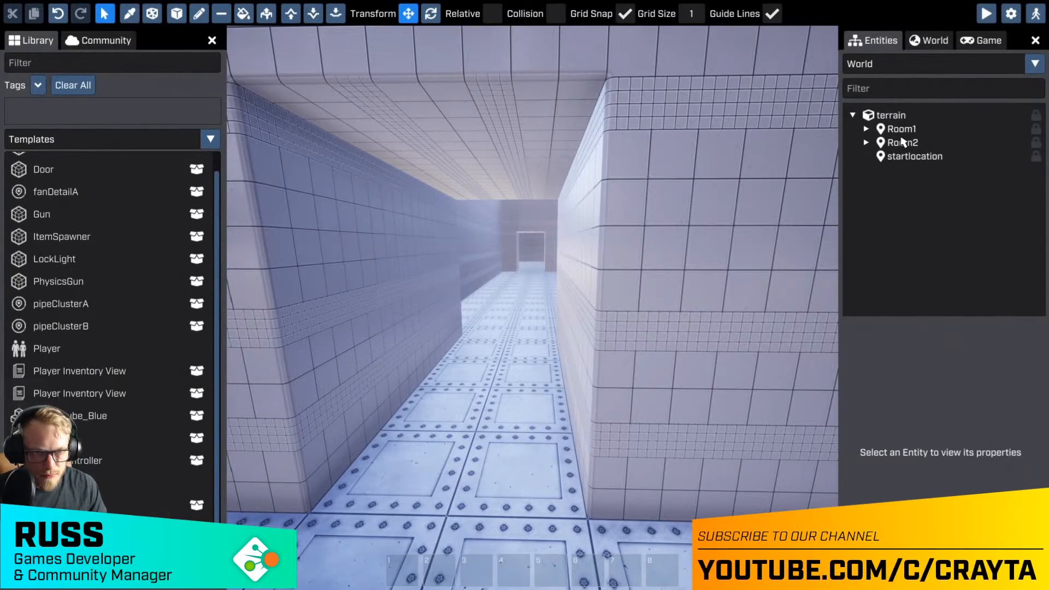
# - Jump to Room1 and examine its interior, first in advanced mode and then as the character in basic mode
pyautogui.click(901, 130)
pyautogui.doubleClick(899, 131)
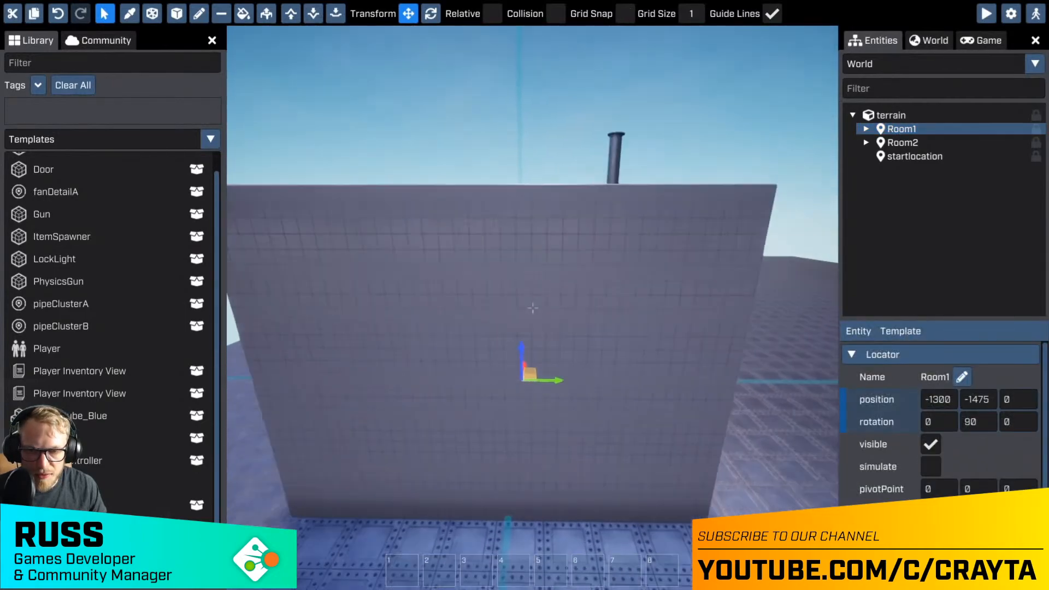
pyautogui.press('w')
pyautogui.moveTo(532, 307)
pyautogui.mouseDown(button='right')
pyautogui.moveTo(478, 358)
pyautogui.moveTo(457, 361)
pyautogui.moveTo(517, 350)
pyautogui.moveTo(534, 324)
pyautogui.mouseUp(button='right')
pyautogui.press('s')
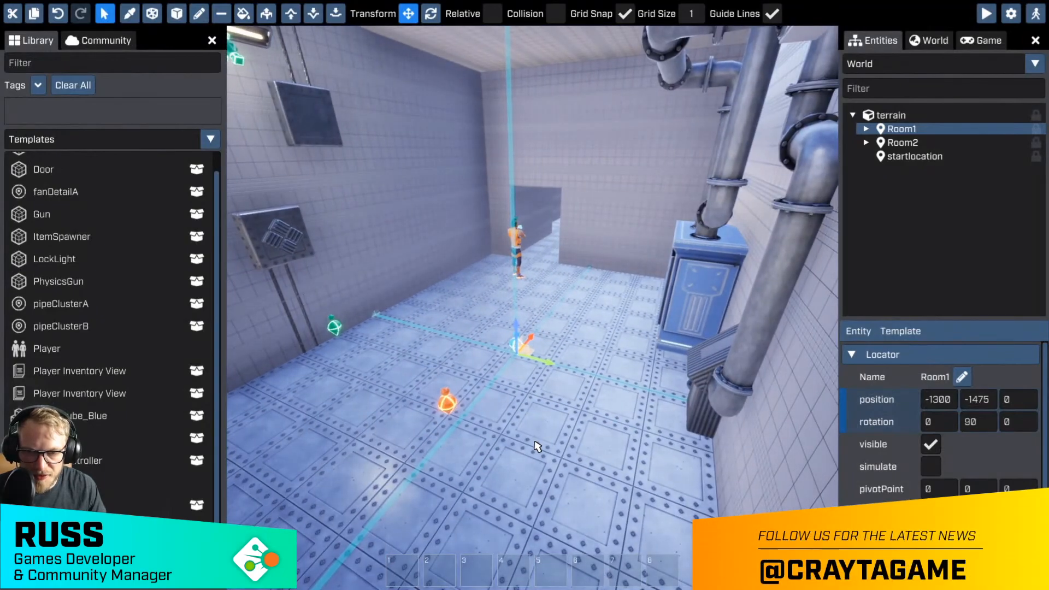
pyautogui.press('Tab')
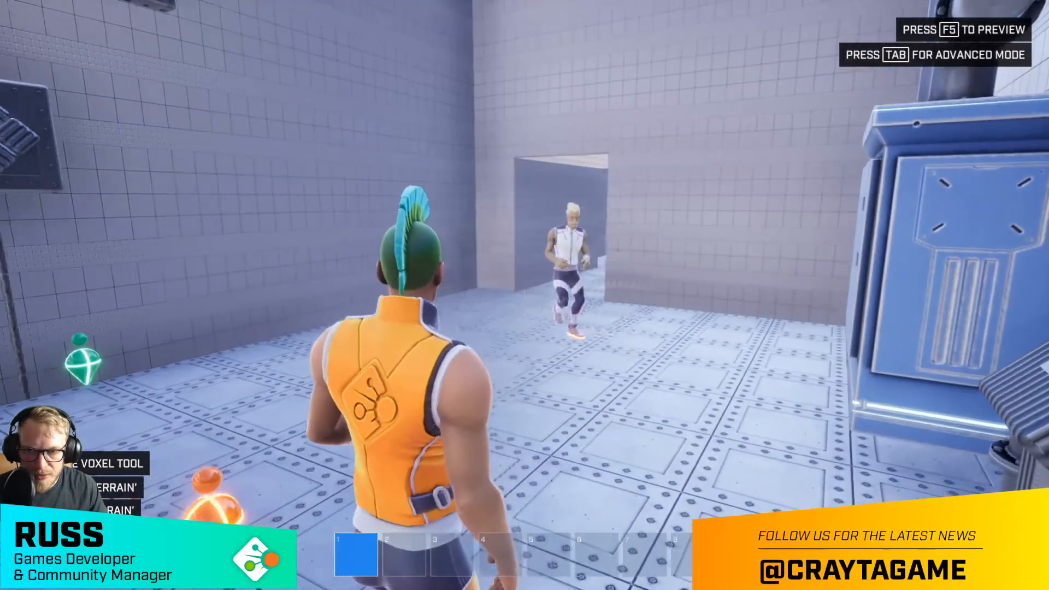
pyautogui.press('s')
pyautogui.press('w')
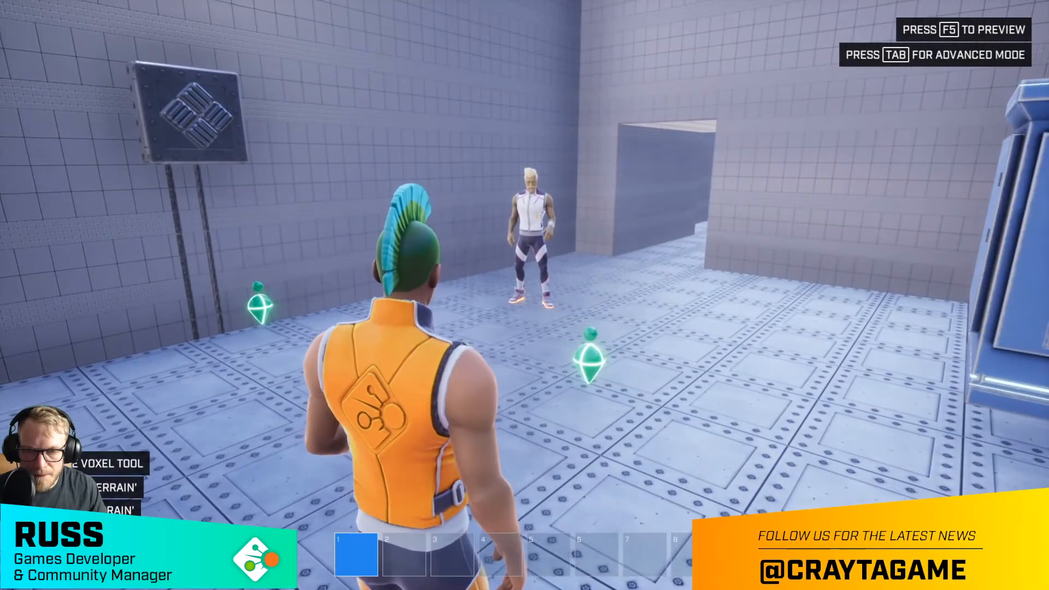
pyautogui.press('s')
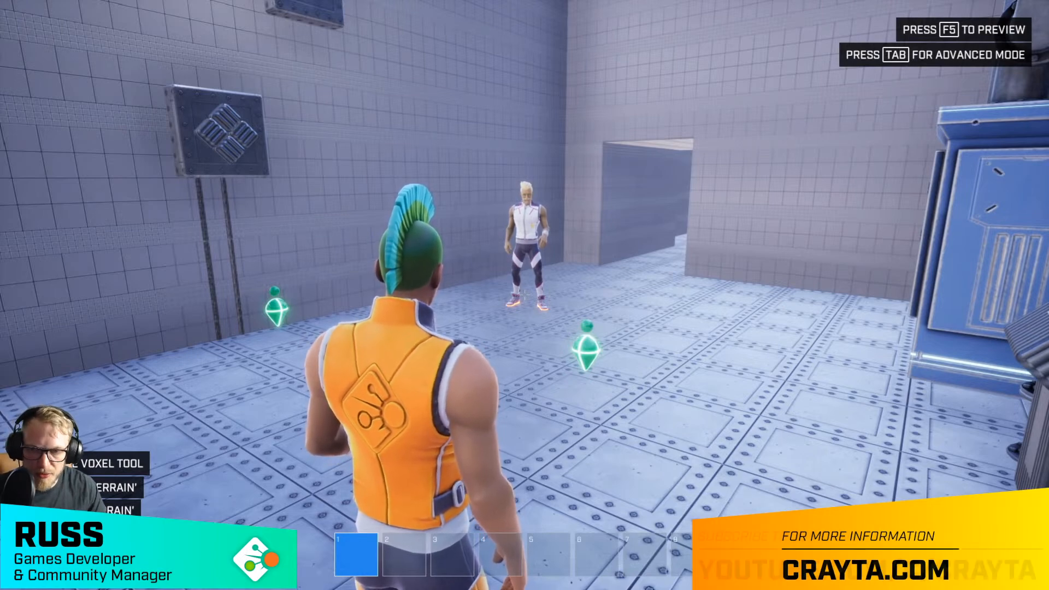
# - Place a PowerCube_Blue template on the floor of Room1 beside the blue power pad
pyautogui.press('Tab')
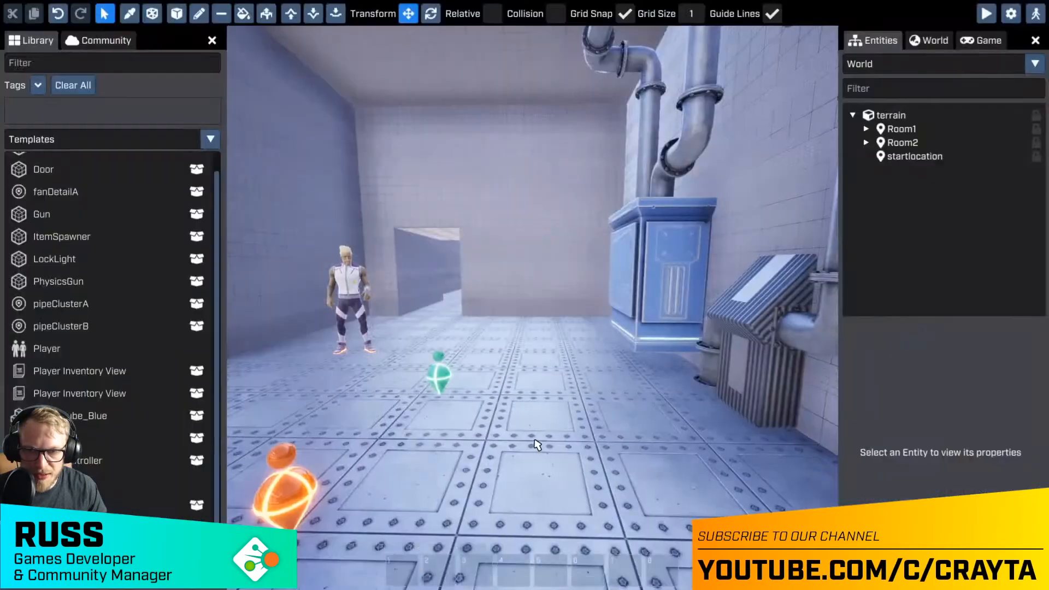
pyautogui.press('Tab')
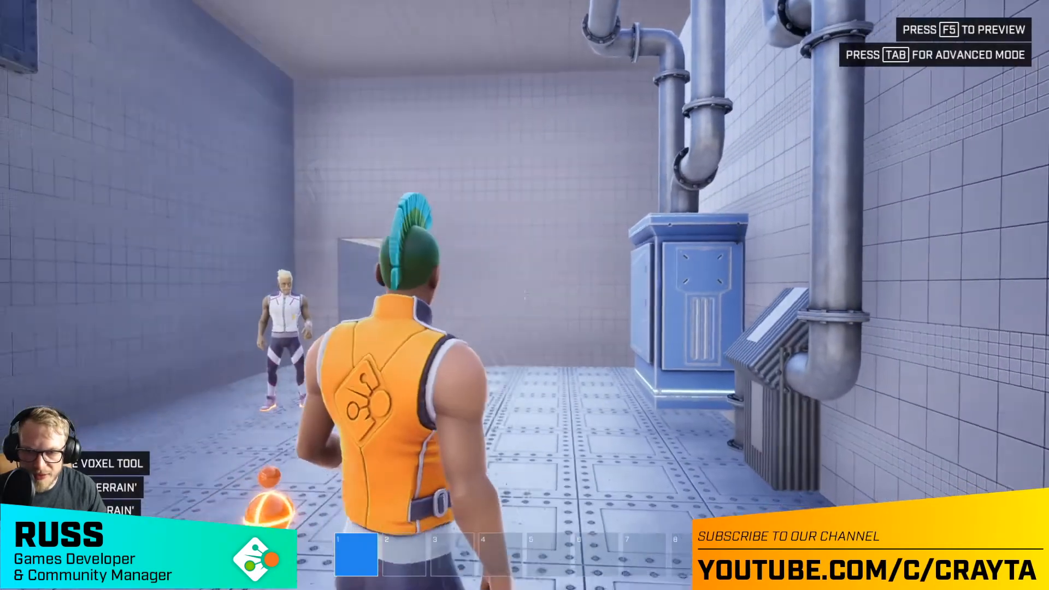
pyautogui.press('l')
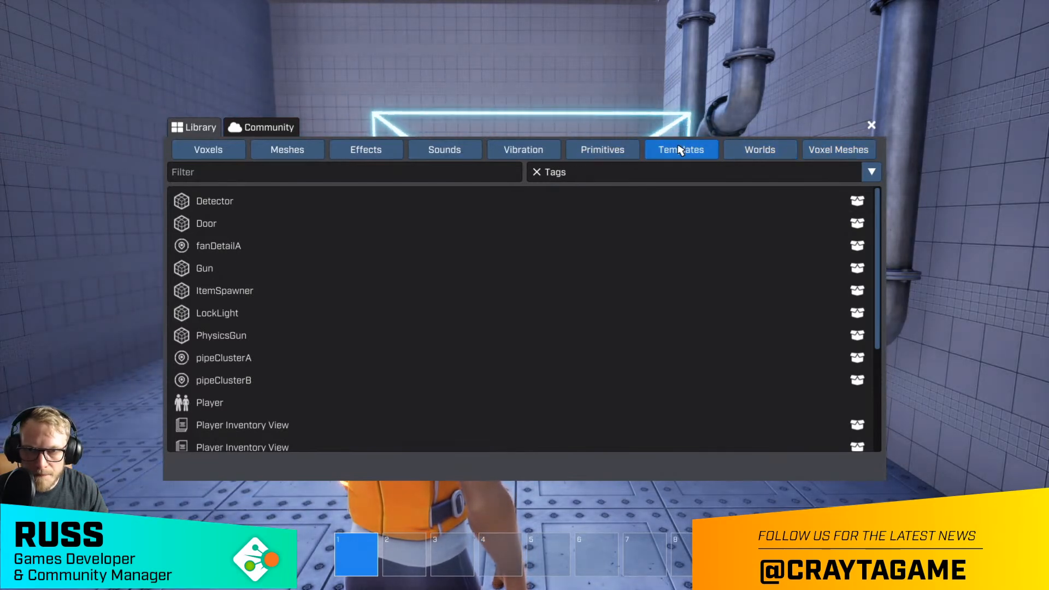
pyautogui.scroll(-3, 300, 270)
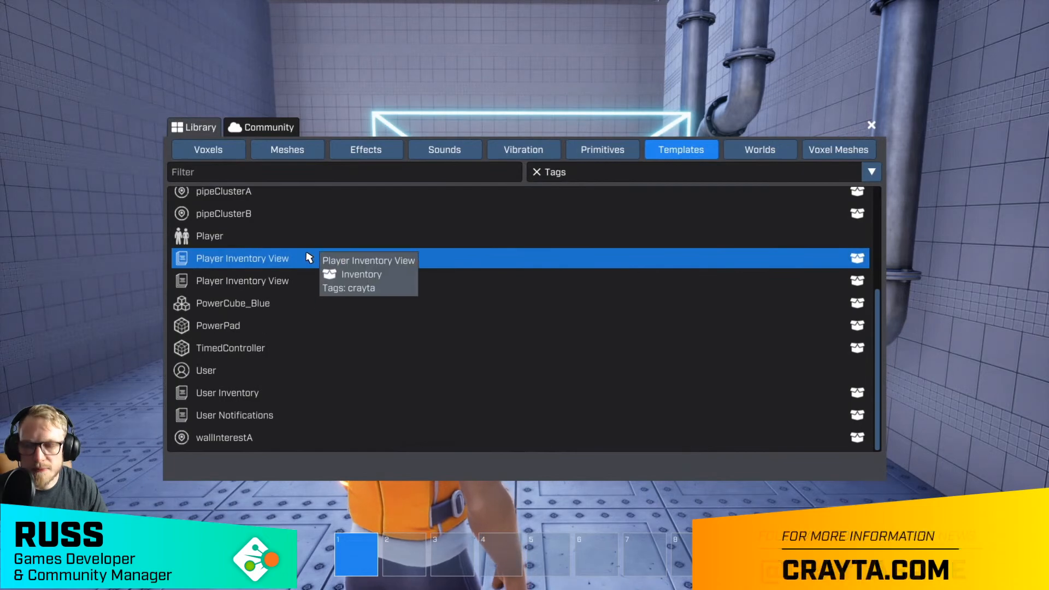
pyautogui.click(252, 304)
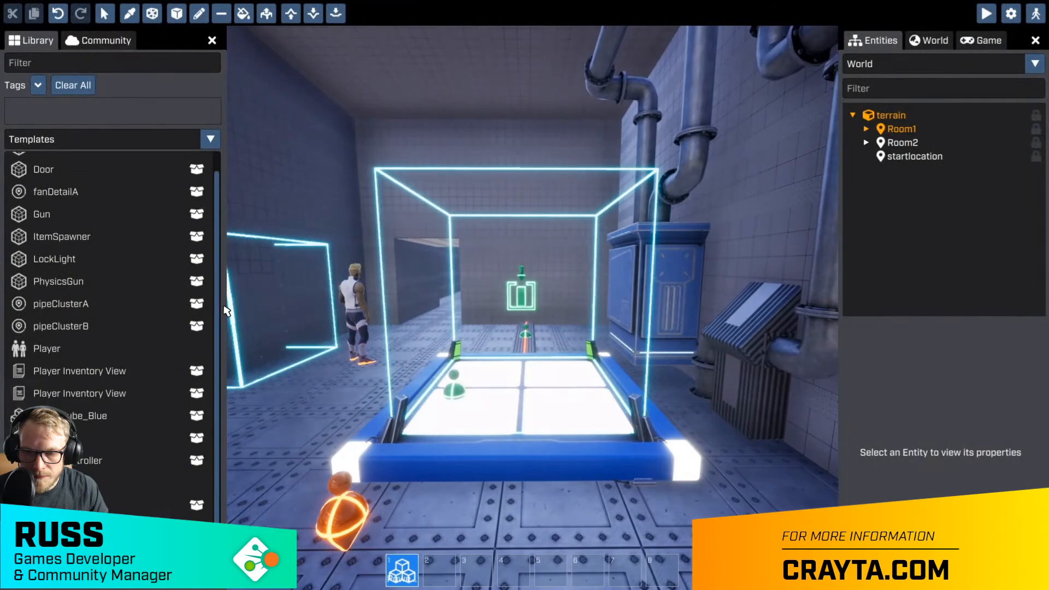
pyautogui.press('Tab')
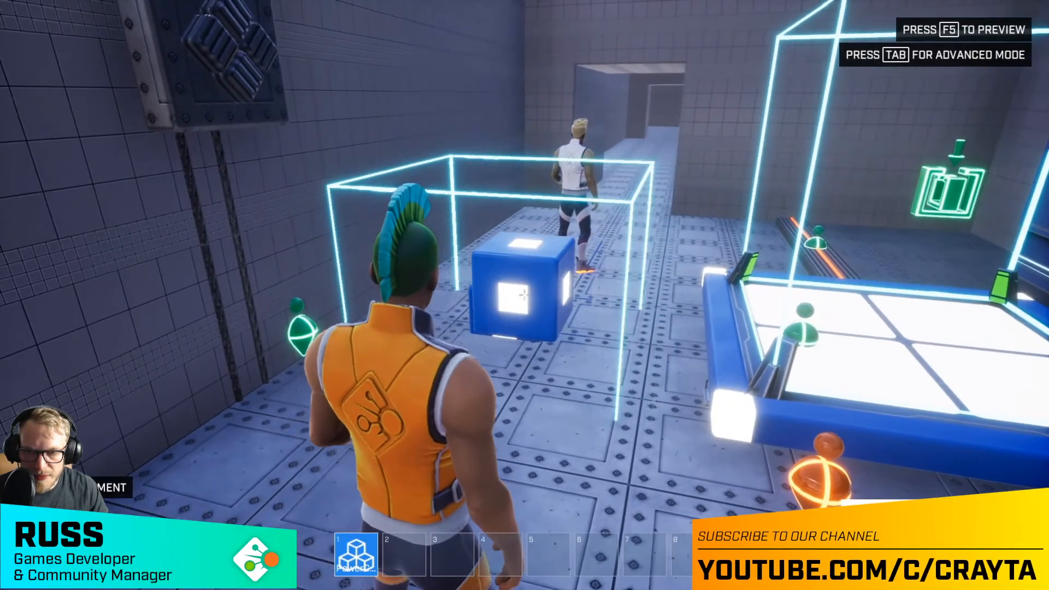
pyautogui.click(524, 296)
pyautogui.press('w')
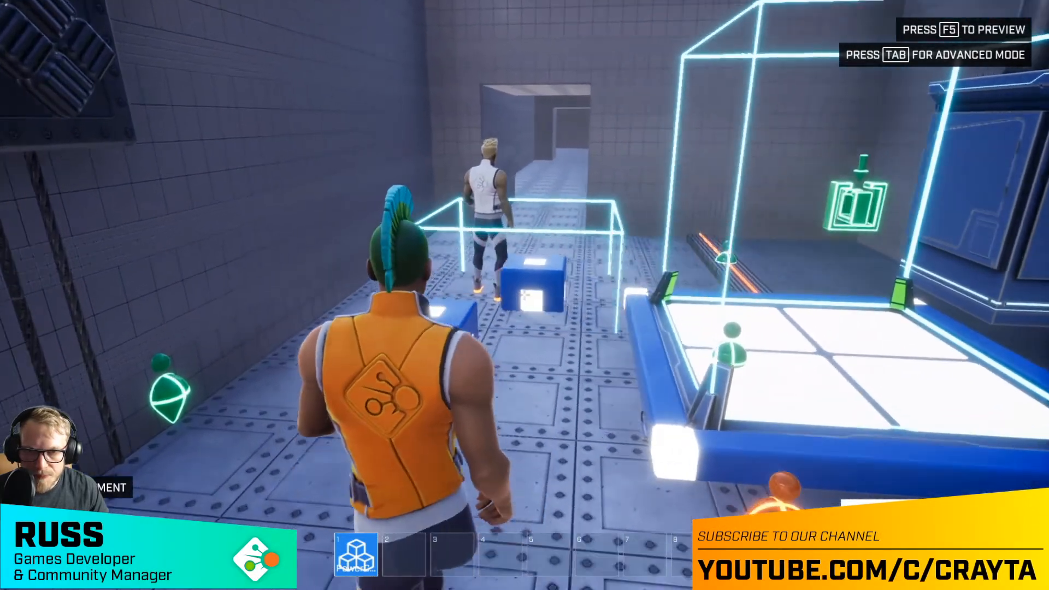
pyautogui.press('s')
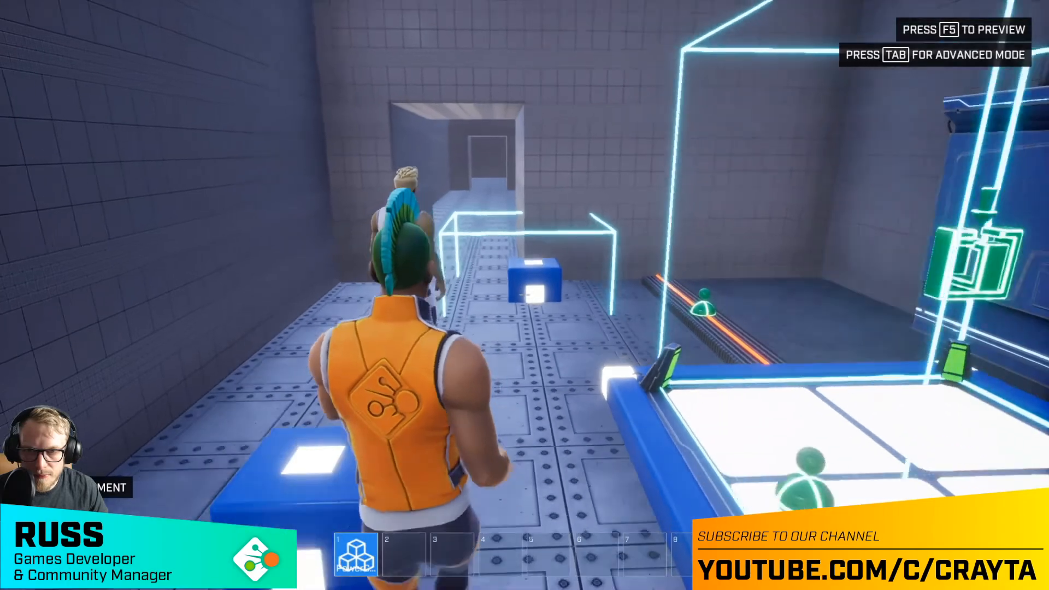
pyautogui.press('w')
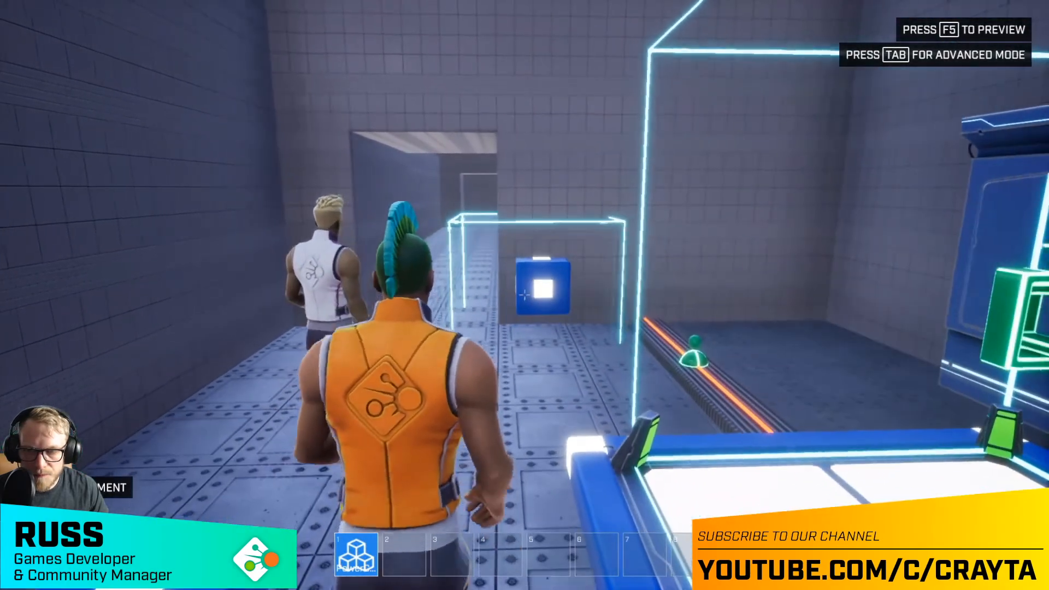
# - Place a LockLight template on the wall above the corridor doorway, at position -725, -1712.5, 300
pyautogui.press('Tab')
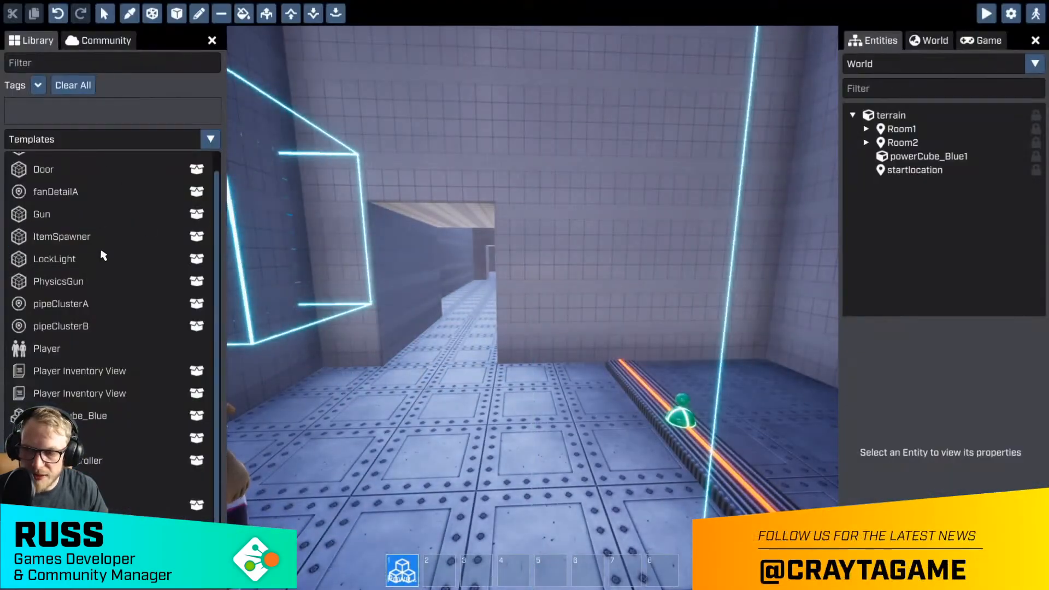
pyautogui.click(87, 260)
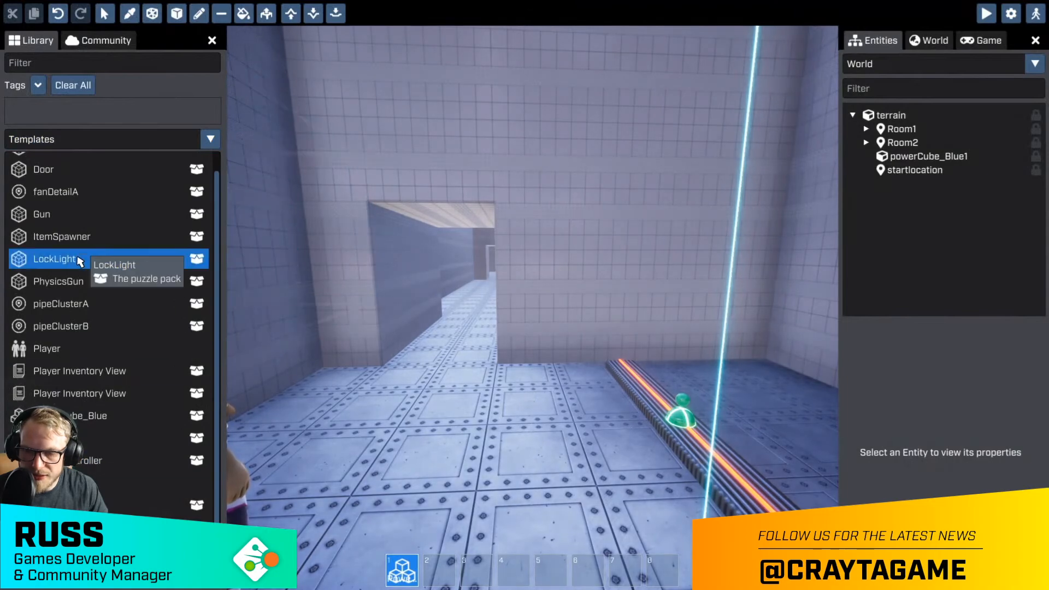
pyautogui.moveTo(78, 261); pyautogui.dragTo(431, 231)
pyautogui.press('w')
pyautogui.moveTo(431, 232); pyautogui.dragTo(460, 234, button='right')
pyautogui.press('d')
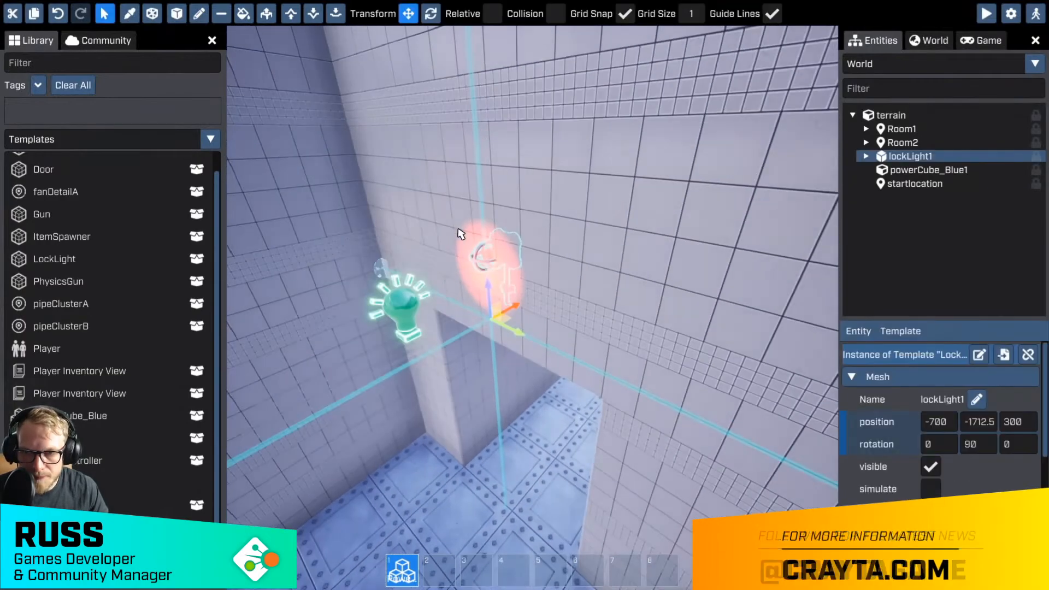
pyautogui.moveTo(510, 310); pyautogui.dragTo(497, 323)
# - Fit a Door template into the doorway below the lock light, at position -675, -1700, 0
pyautogui.press('s')
pyautogui.moveTo(497, 322)
pyautogui.mouseDown(button='right')
pyautogui.moveTo(480, 334)
pyautogui.moveTo(482, 323)
pyautogui.mouseUp(button='right')
pyautogui.press('w')
pyautogui.scroll(1, 112, 245)
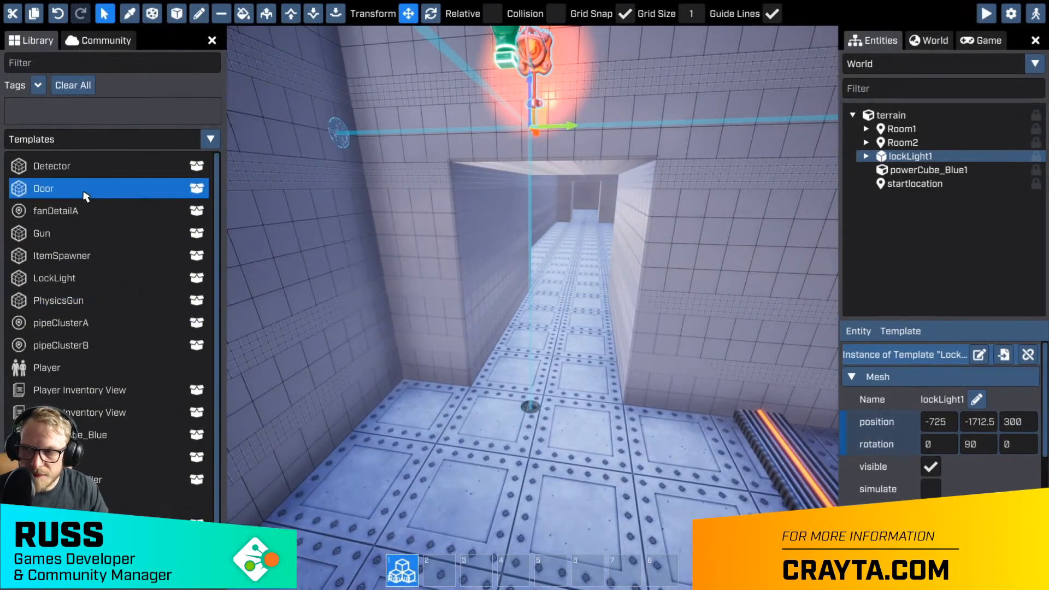
pyautogui.moveTo(87, 190); pyautogui.dragTo(546, 391)
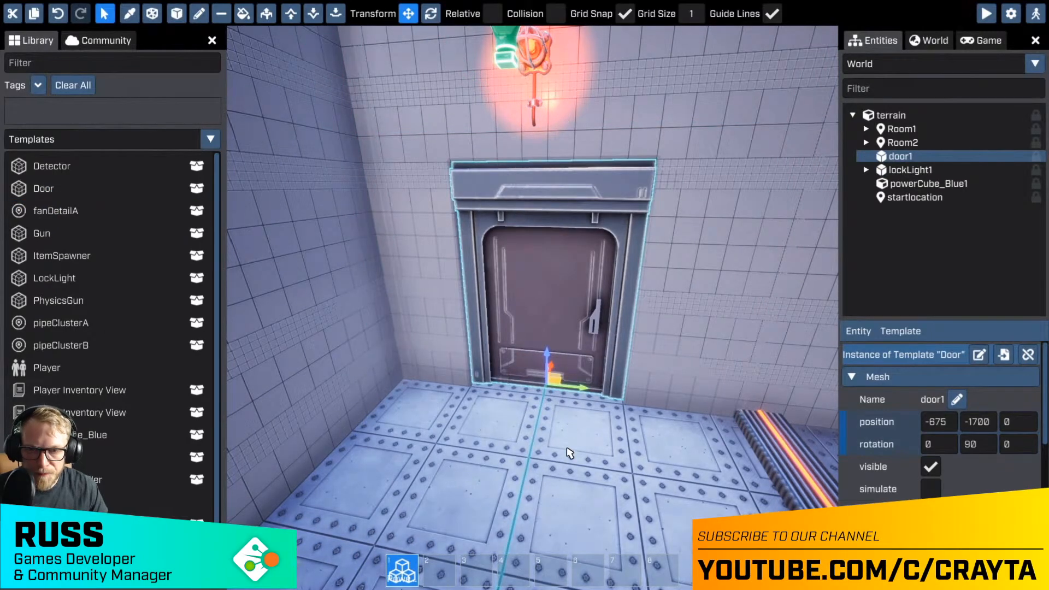
pyautogui.press('s')
pyautogui.moveTo(568, 452); pyautogui.dragTo(575, 458, button='right')
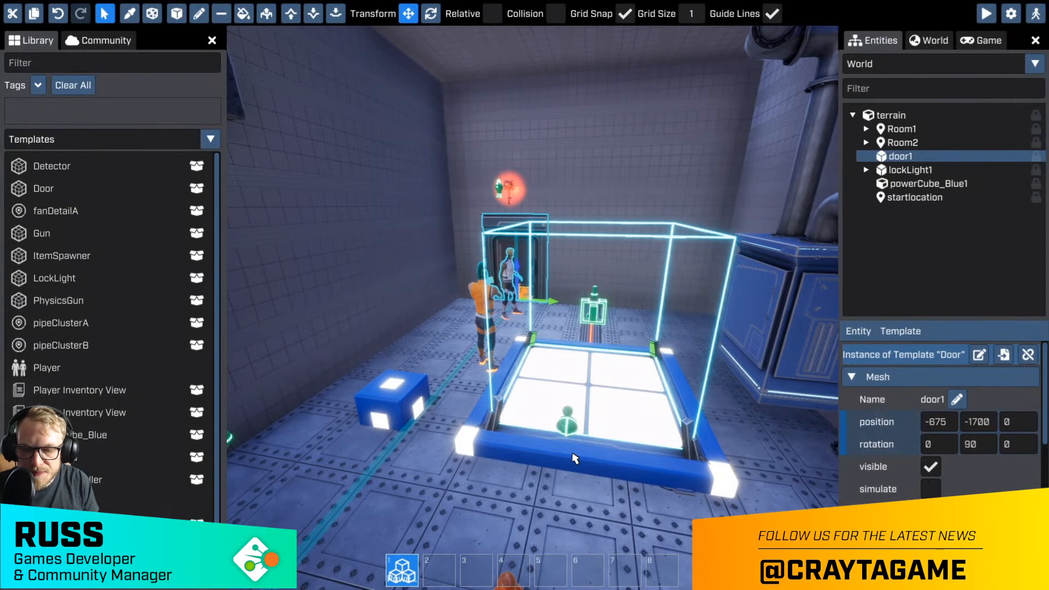
# - Move the blue power cube across to the other side of the power pad, to position -1200, -1300, 0
pyautogui.click(376, 409)
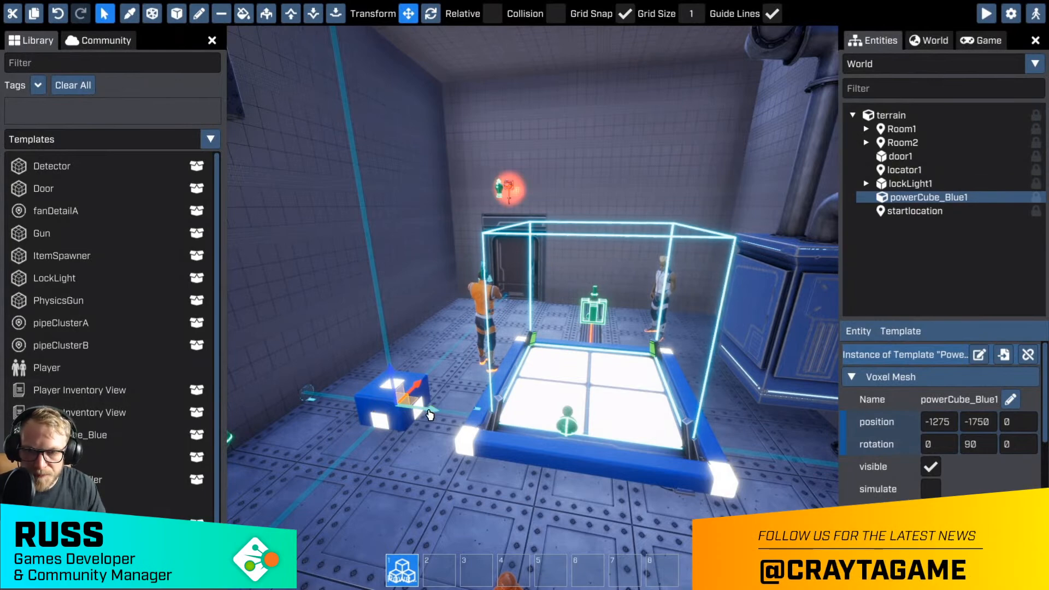
pyautogui.moveTo(433, 437); pyautogui.dragTo(471, 400, button='right')
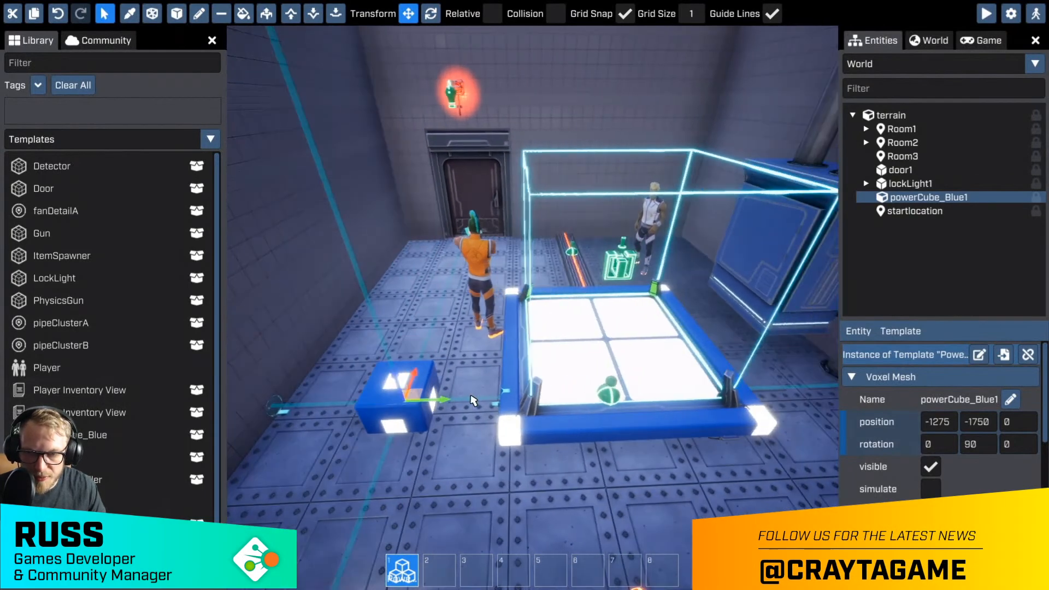
pyautogui.press('d')
pyautogui.moveTo(444, 405); pyautogui.dragTo(588, 426)
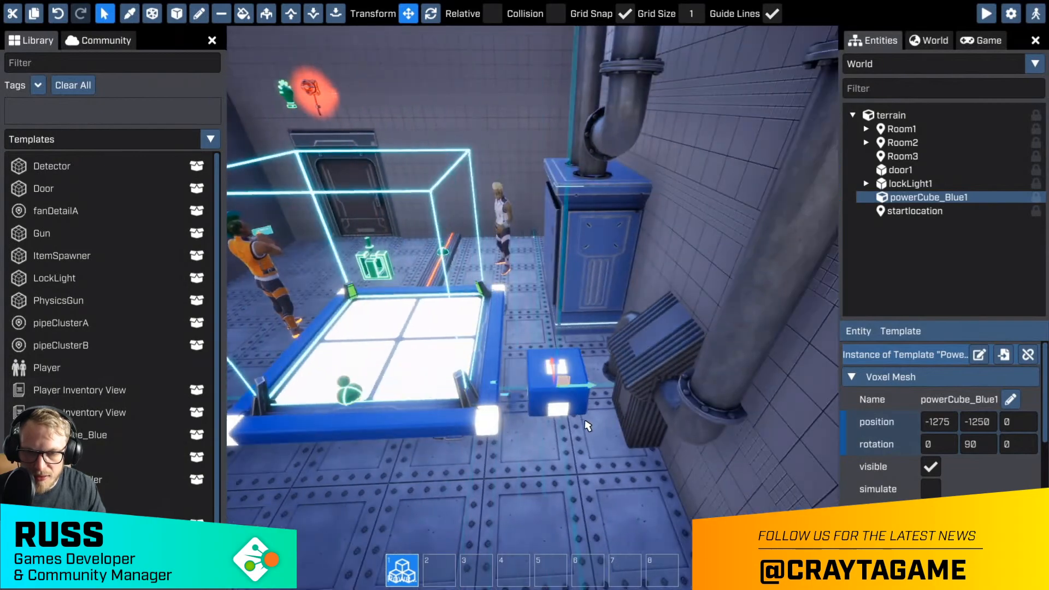
pyautogui.moveTo(588, 426); pyautogui.dragTo(650, 376, button='right')
pyautogui.moveTo(666, 360); pyautogui.dragTo(735, 403)
pyautogui.press('d')
pyautogui.moveTo(735, 403); pyautogui.dragTo(641, 468, button='right')
pyautogui.press('d')
pyautogui.moveTo(524, 475); pyautogui.dragTo(722, 309)
# - Shift the power cube to -1375 on the Y axis and raise it high above the floor
pyautogui.moveTo(721, 309); pyautogui.dragTo(621, 400, button='right')
pyautogui.press('w')
pyautogui.press('a')
pyautogui.press('s')
pyautogui.press('d')
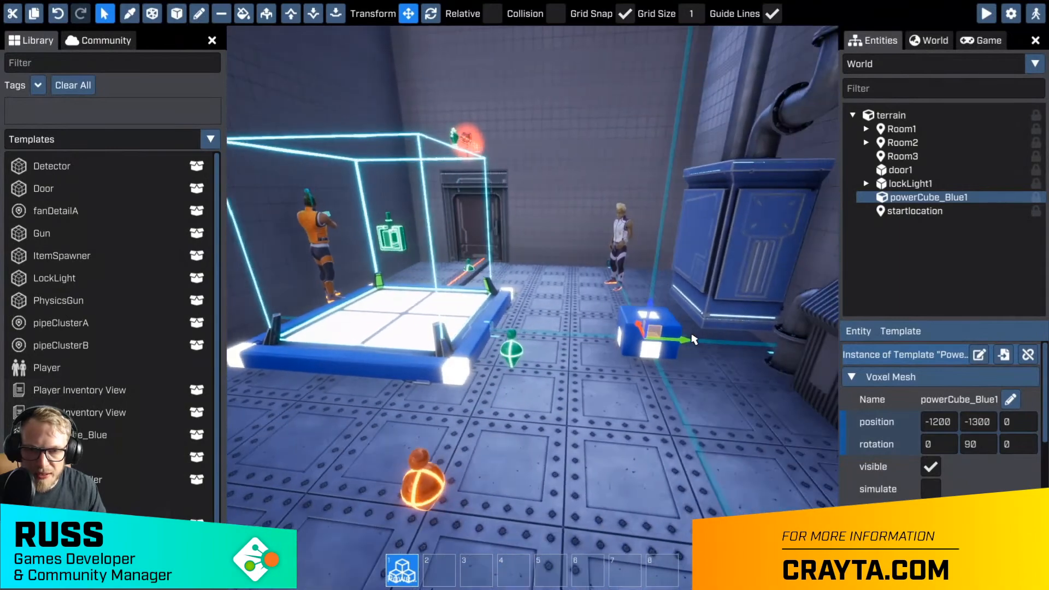
pyautogui.moveTo(675, 344); pyautogui.dragTo(634, 344)
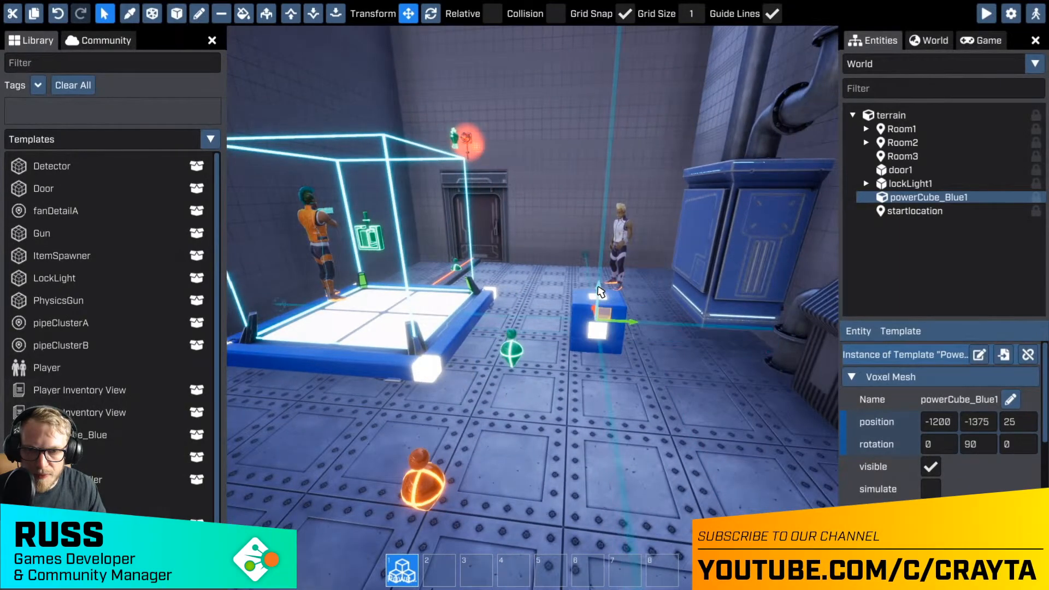
pyautogui.moveTo(599, 288); pyautogui.dragTo(598, 257)
# - Walk through Room1 as the character and check the raised cube, the start location, the power pad and the locked door
pyautogui.press('Tab')
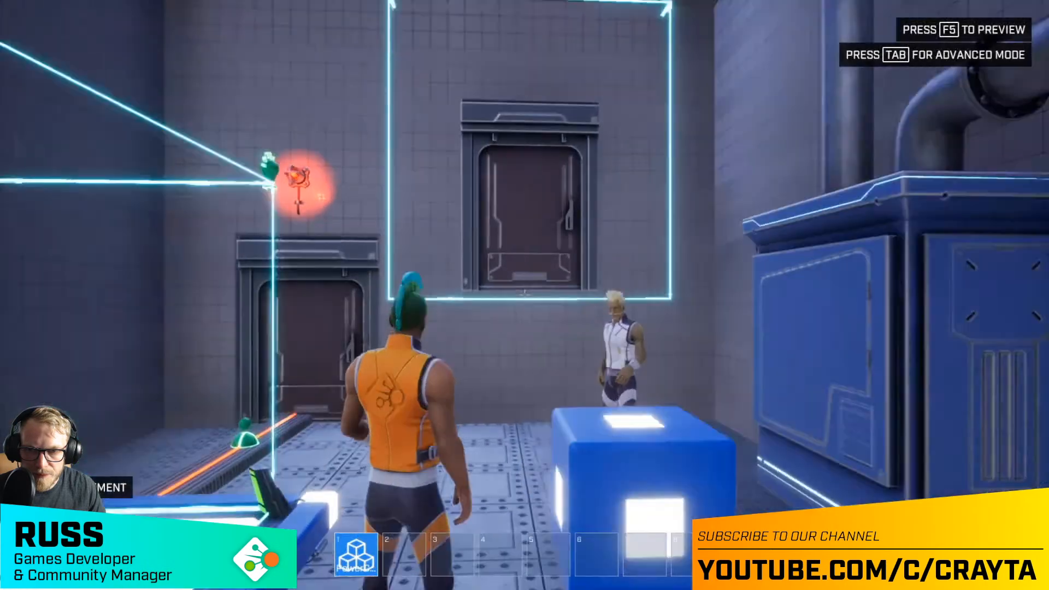
pyautogui.press('s')
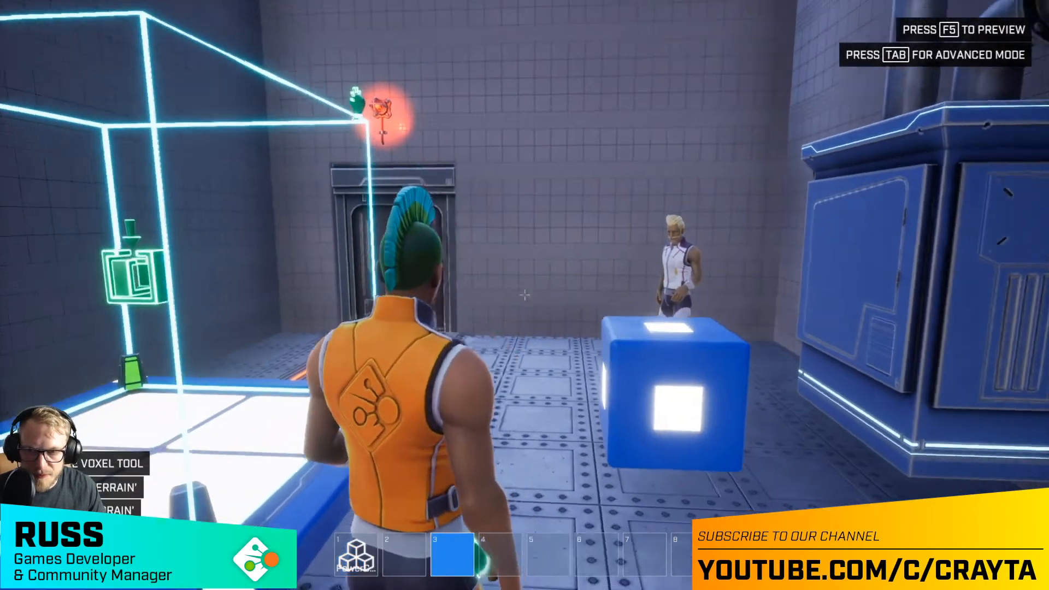
pyautogui.press('a')
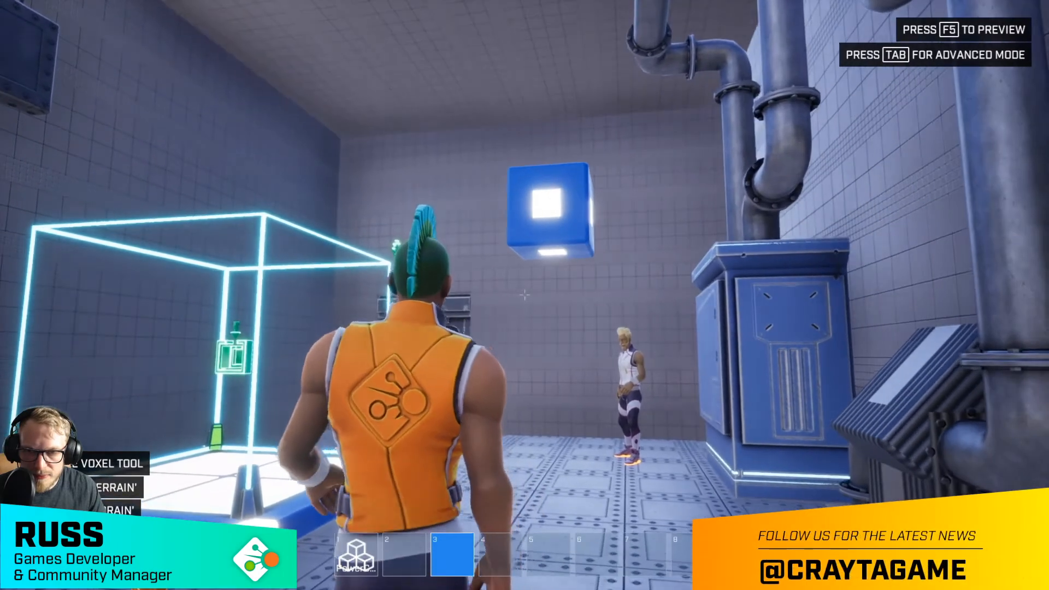
pyautogui.press('w')
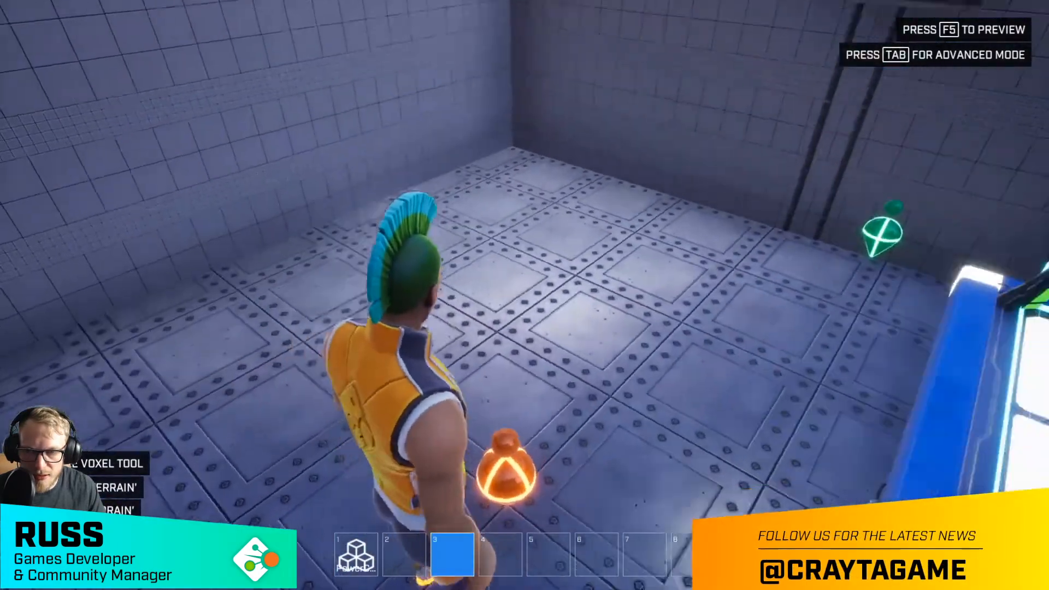
pyautogui.click(525, 295)
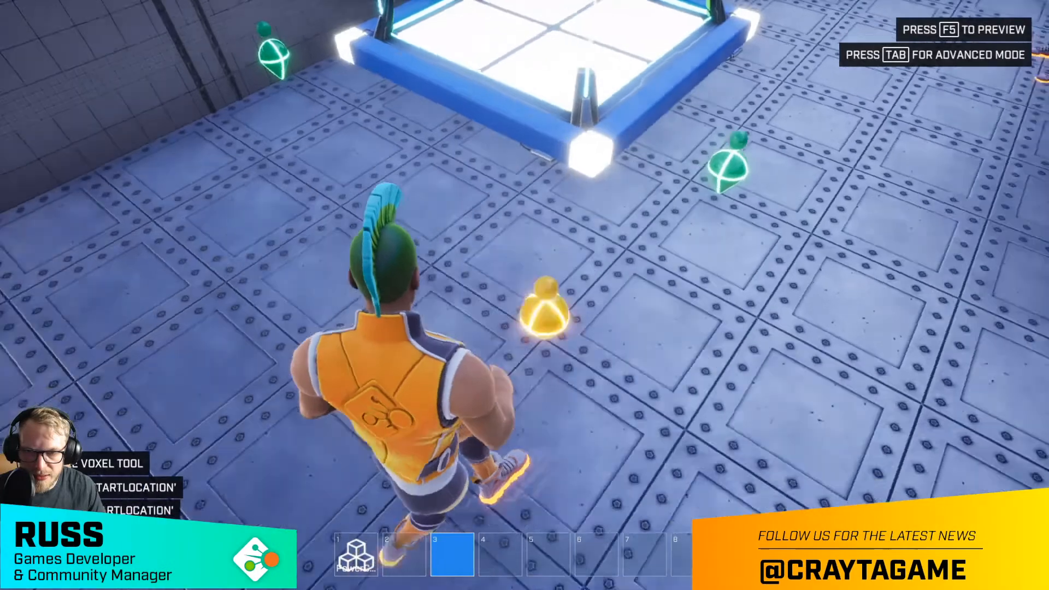
pyautogui.click(525, 295)
pyautogui.press('s')
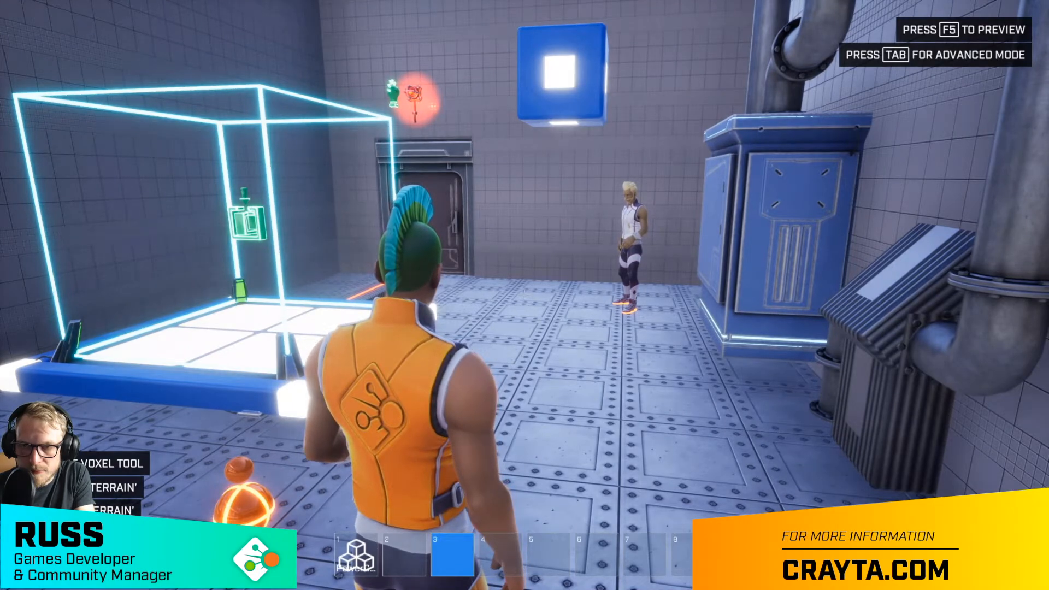
pyautogui.press('Tab')
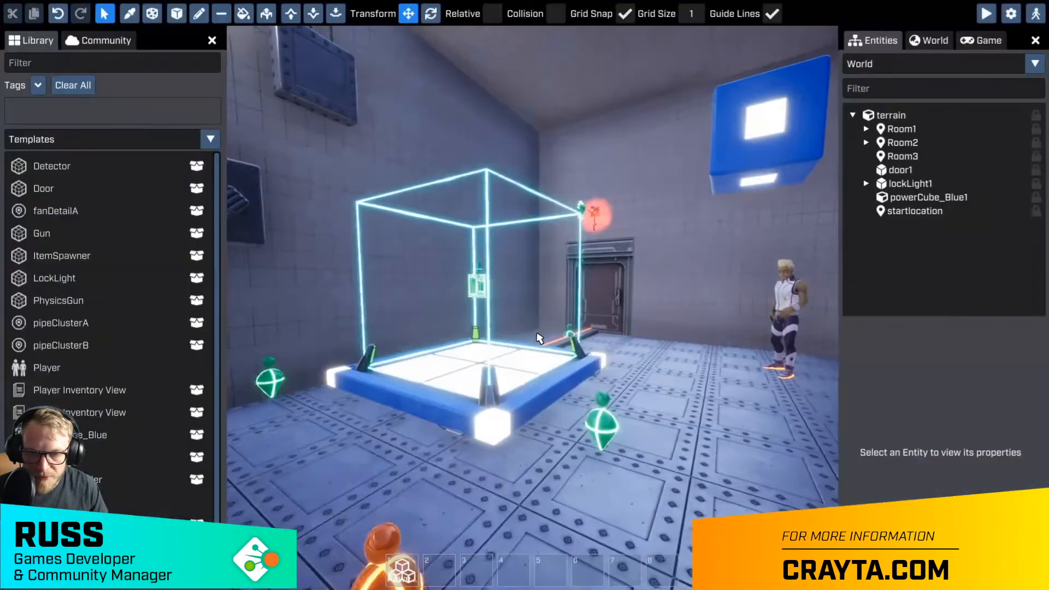
pyautogui.press('d')
pyautogui.press('Tab')
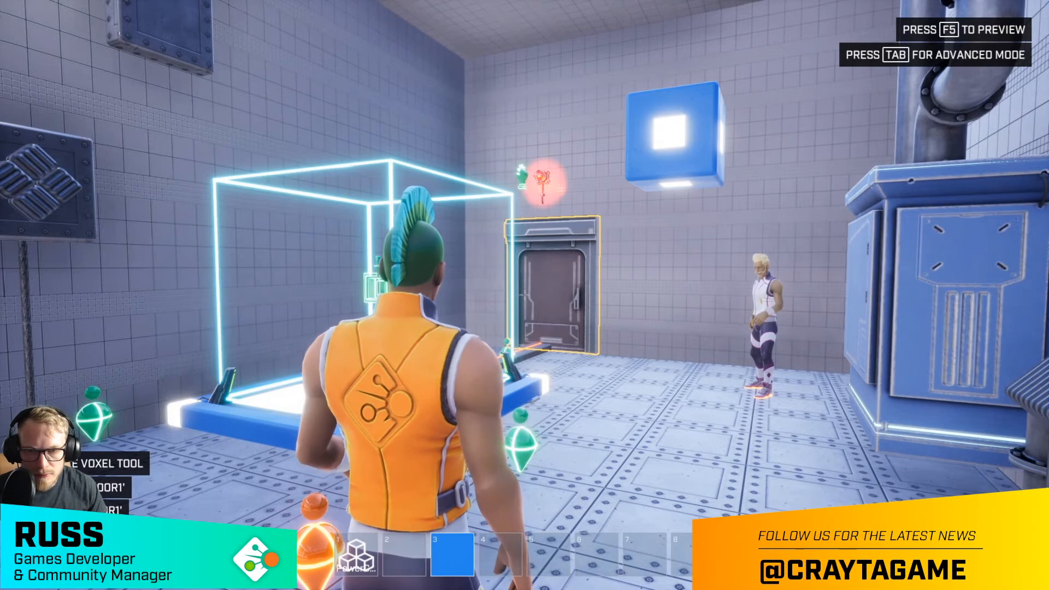
pyautogui.press('w')
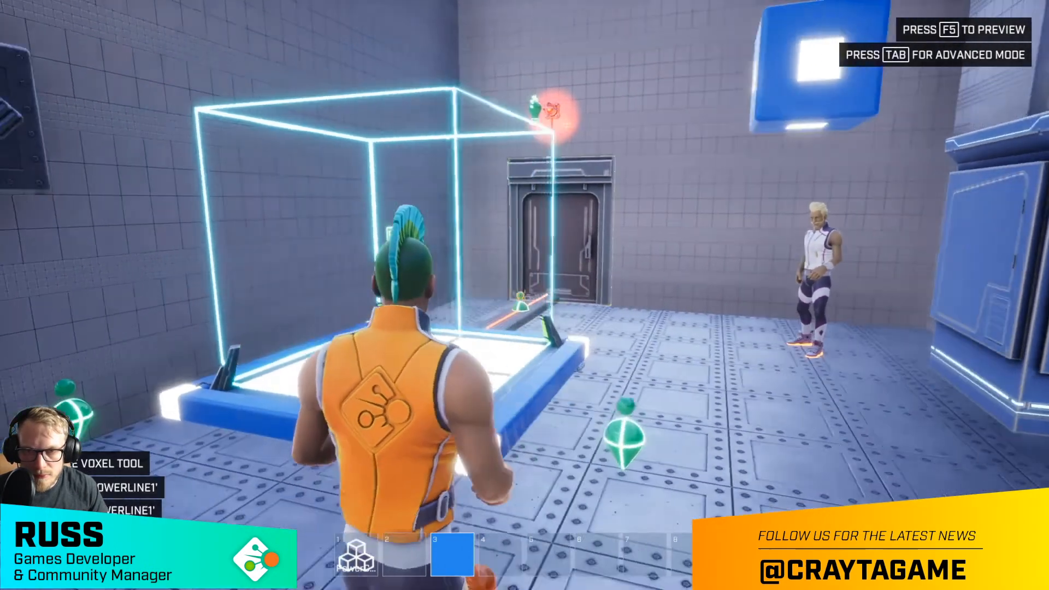
pyautogui.press('w')
# - Select the new door and bring up its doorScript and lockableEntityScript properties
pyautogui.press('Tab')
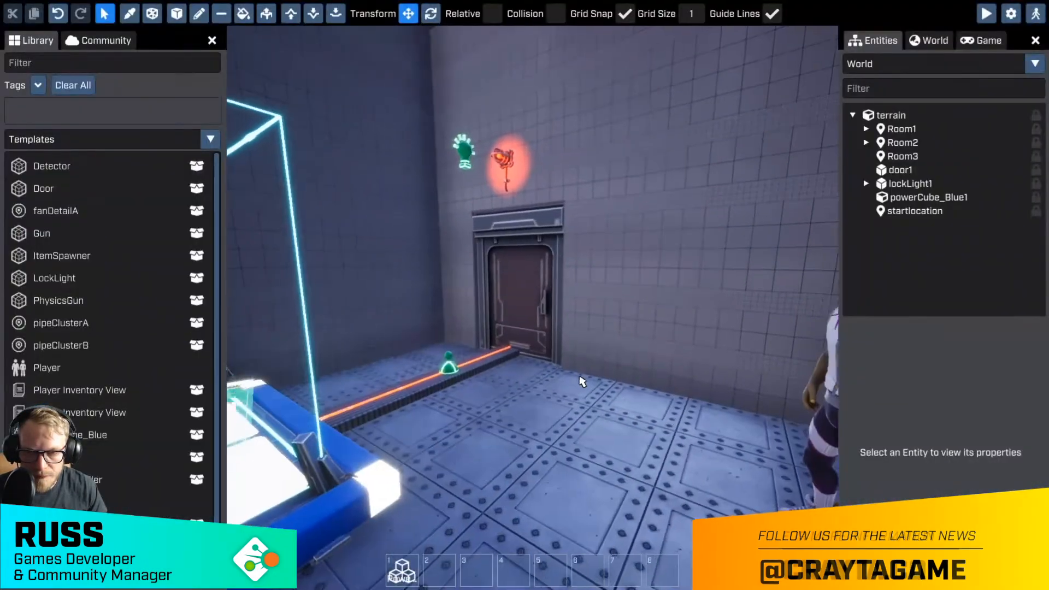
pyautogui.press('a')
pyautogui.moveTo(581, 377); pyautogui.dragTo(499, 378, button='right')
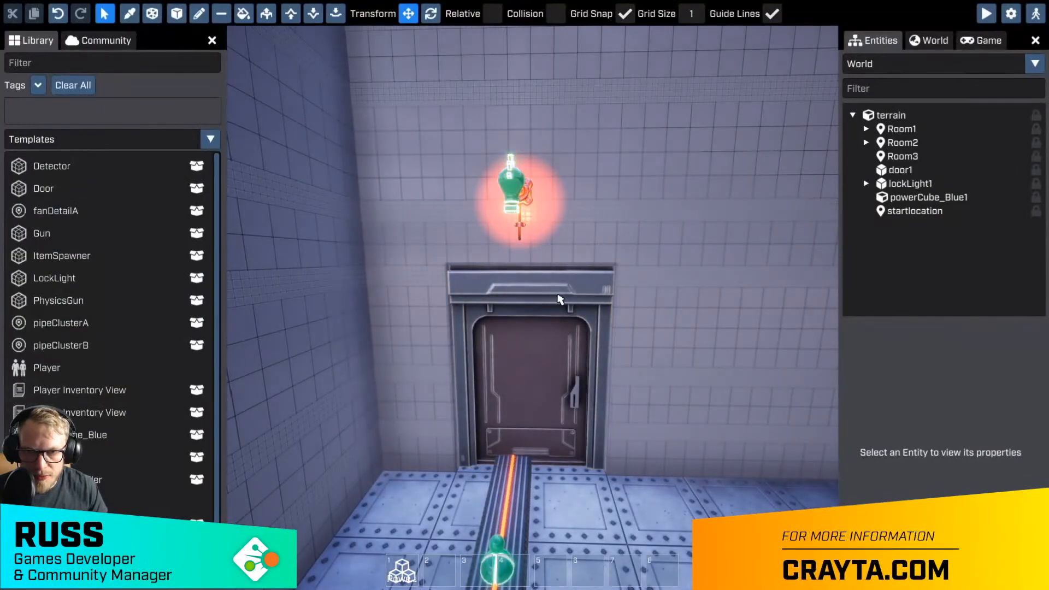
pyautogui.click(559, 300)
pyautogui.scroll(-5, 940, 426)
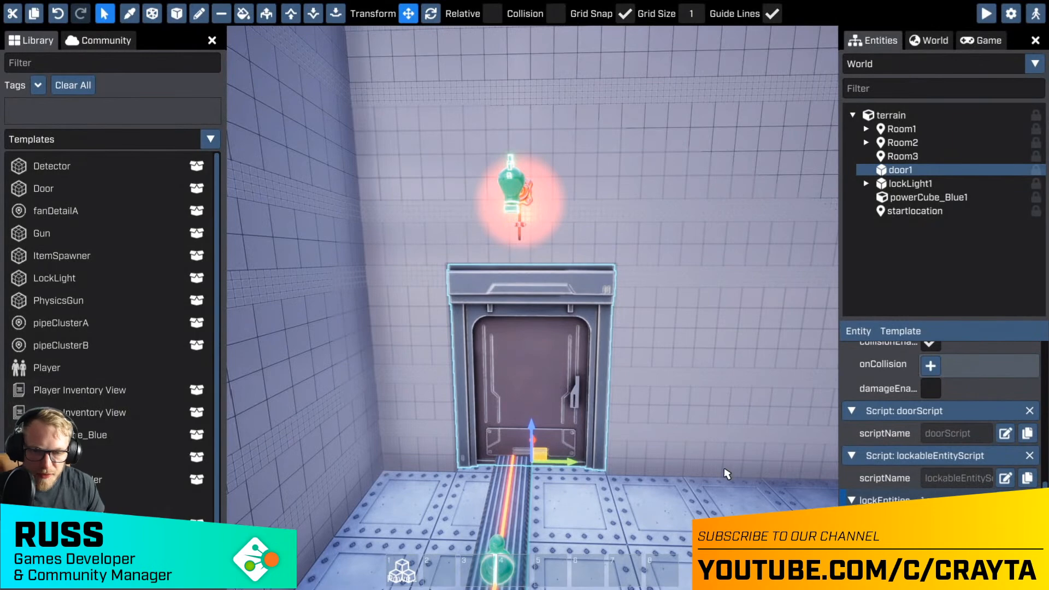
# - Inspect the power line by the door and the power pad's powerTriggerScript properties
pyautogui.moveTo(688, 522); pyautogui.dragTo(652, 528, button='right')
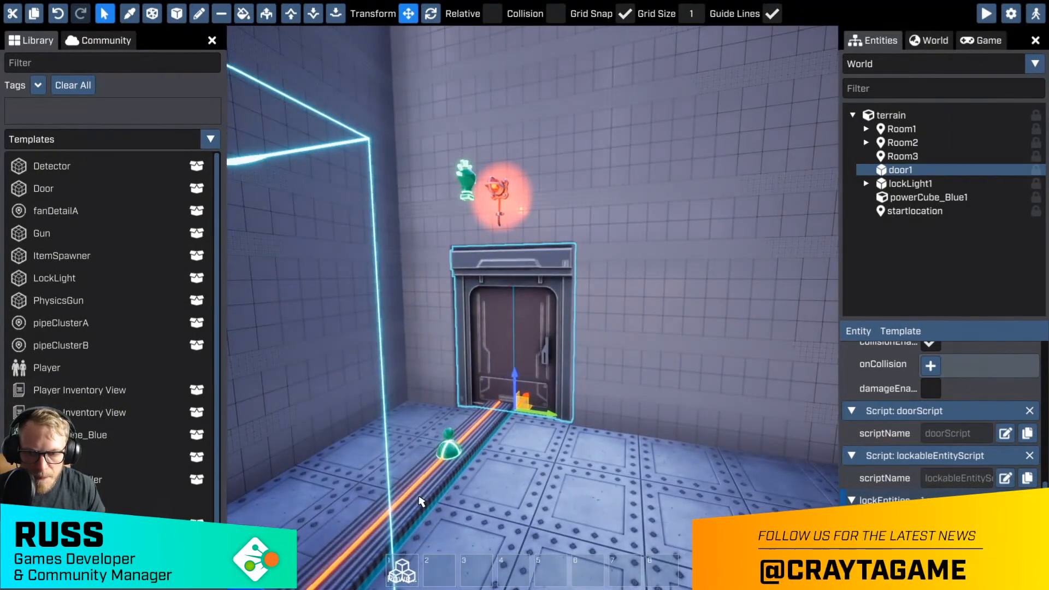
pyautogui.click(421, 501)
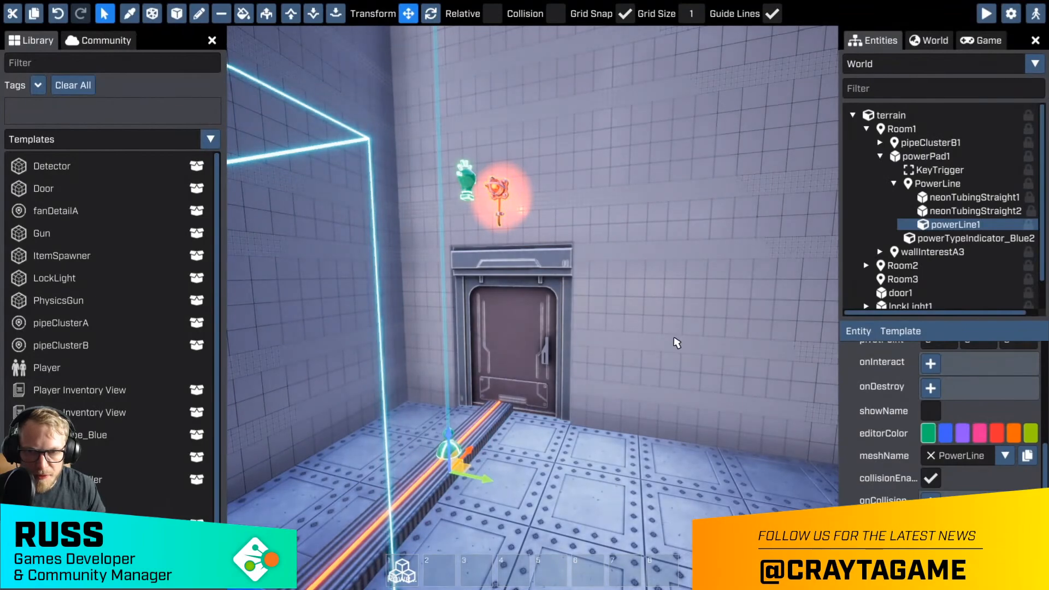
pyautogui.scroll(-5, 677, 343)
pyautogui.click(518, 422)
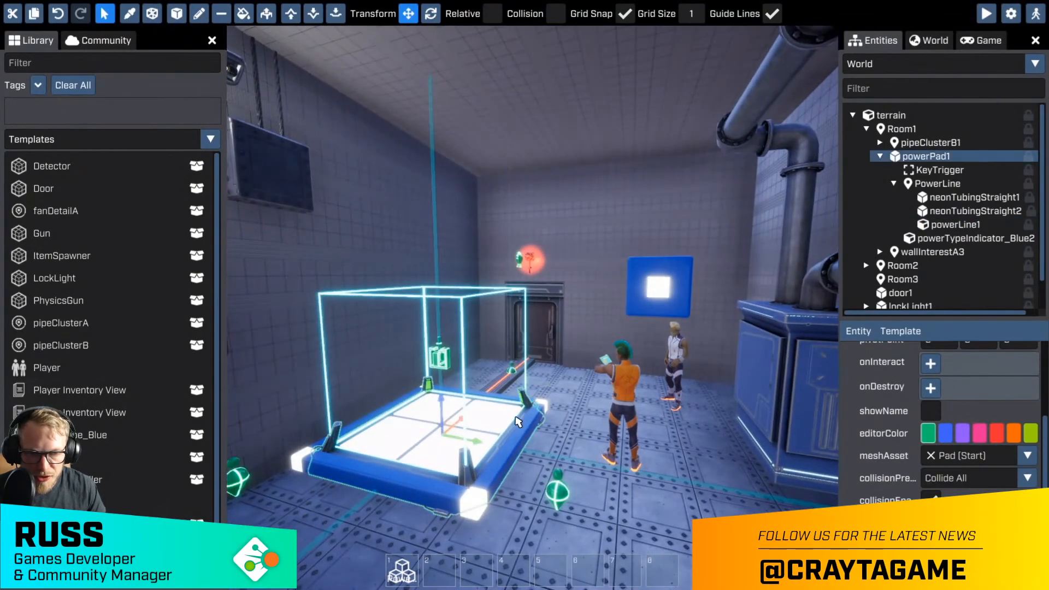
pyautogui.scroll(-3, 974, 449)
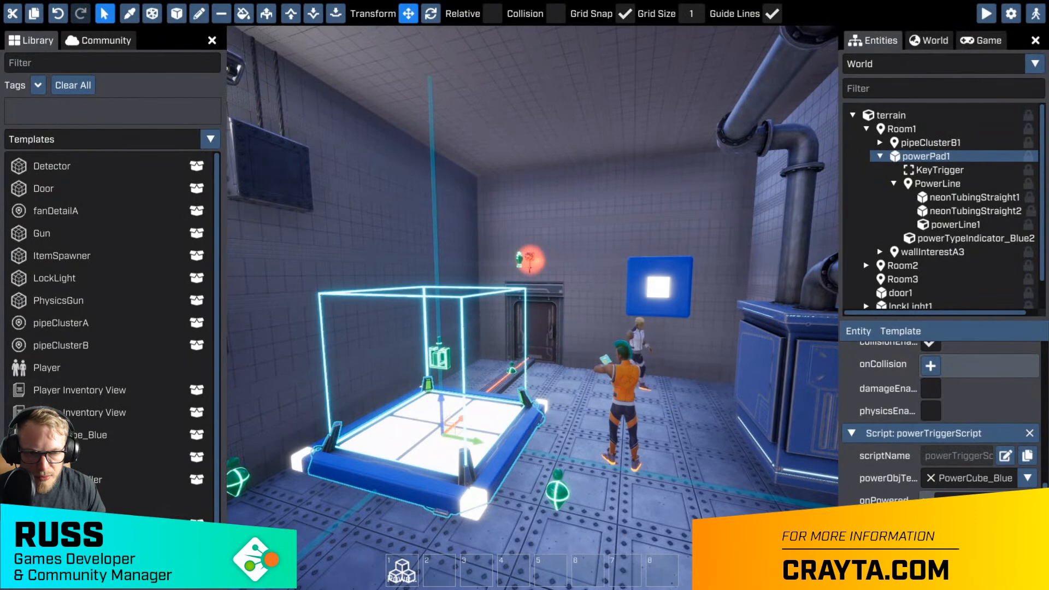
pyautogui.moveTo(738, 507)
pyautogui.mouseDown(button='right')
pyautogui.moveTo(736, 489)
pyautogui.moveTo(737, 507)
pyautogui.mouseUp(button='right')
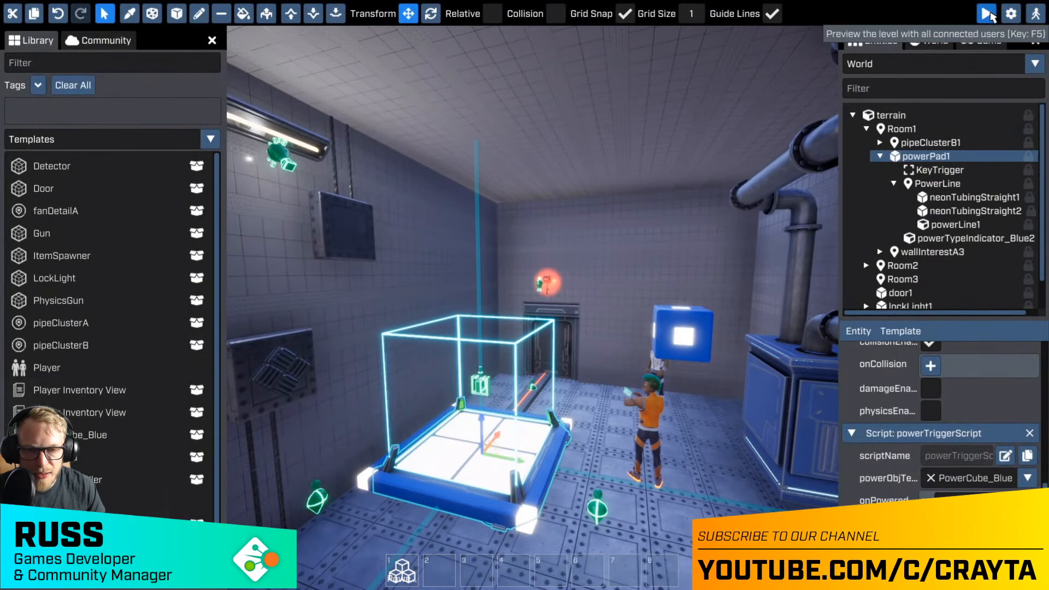
# - Preview the level and look around Room1 for the raised blue power cube, then return to editing
pyautogui.click(987, 13)
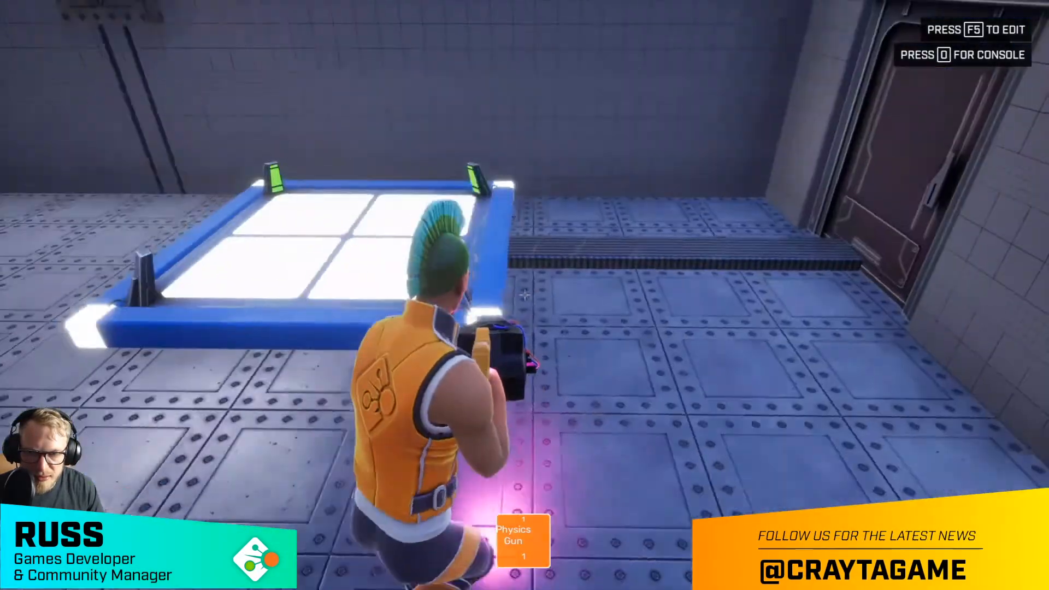
pyautogui.press('w')
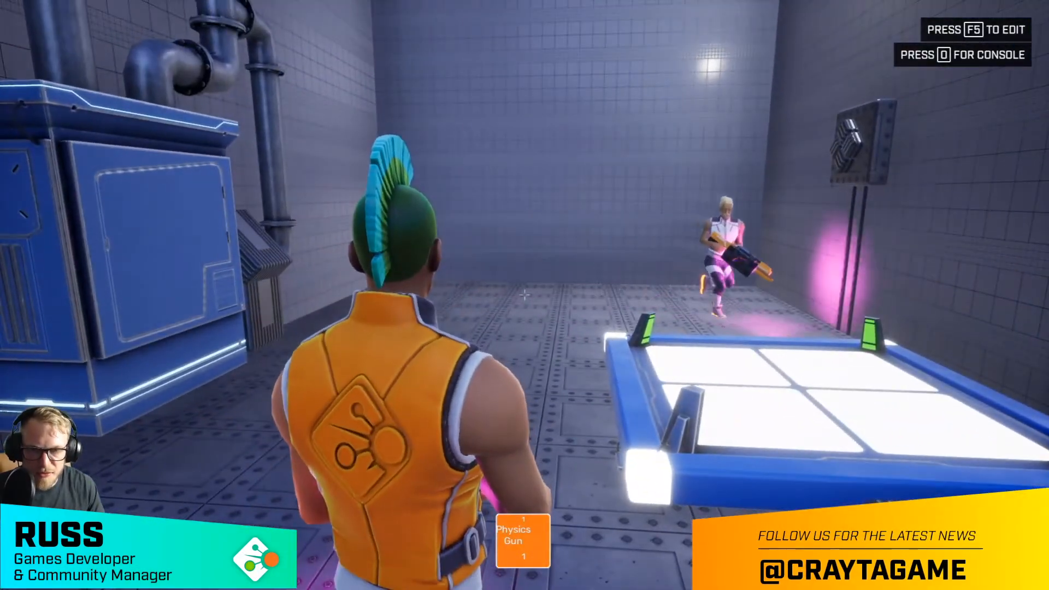
pyautogui.press('F5')
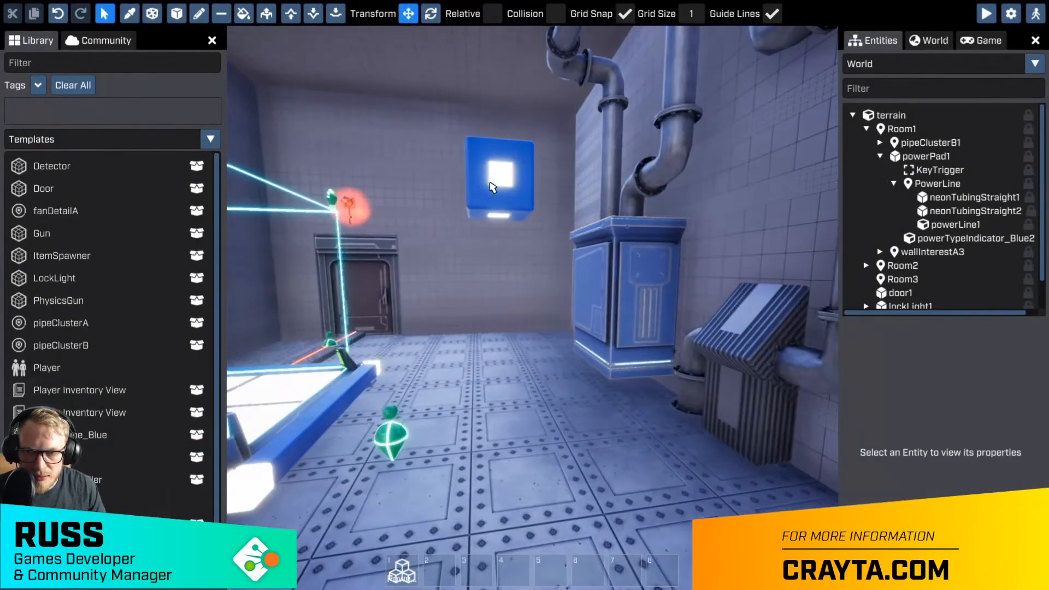
# - Reposition the blue power cube to -1200, -1475, 400 and preview the level again
pyautogui.click(493, 188)
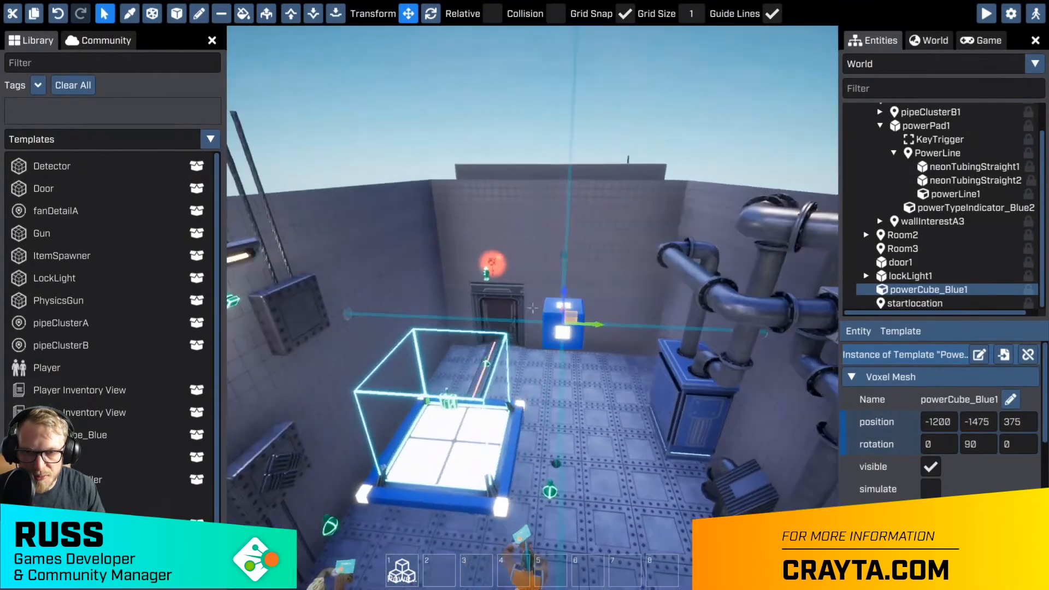
pyautogui.scroll(3, 558, 317)
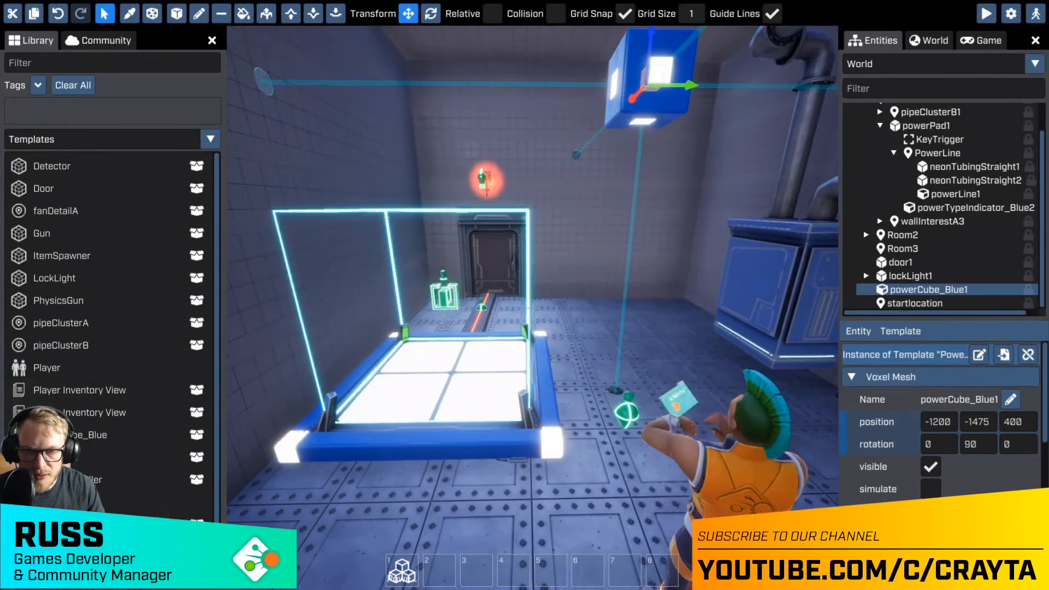
pyautogui.click(987, 14)
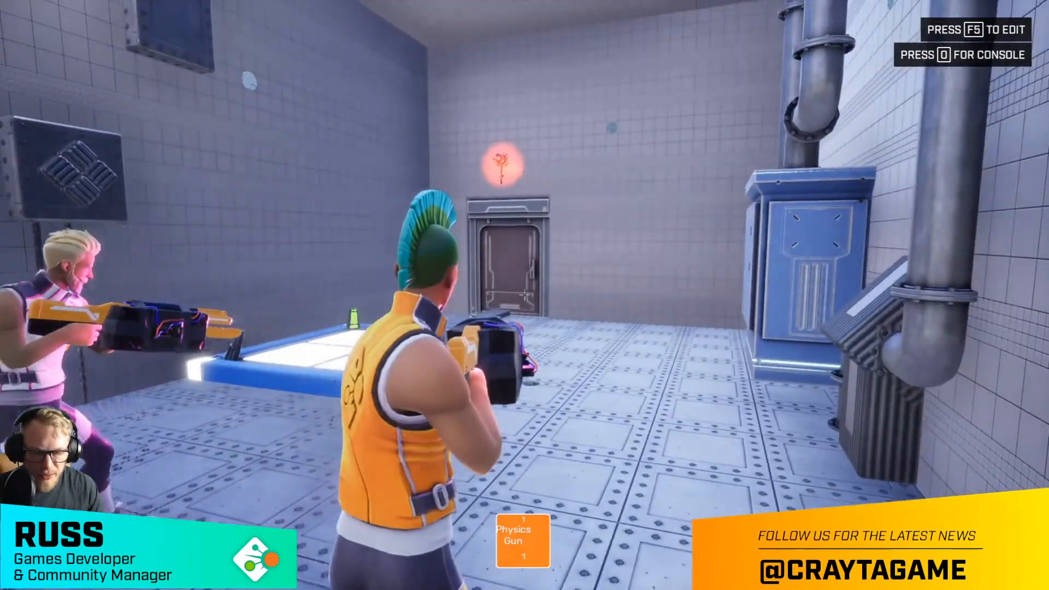
pyautogui.press('F5')
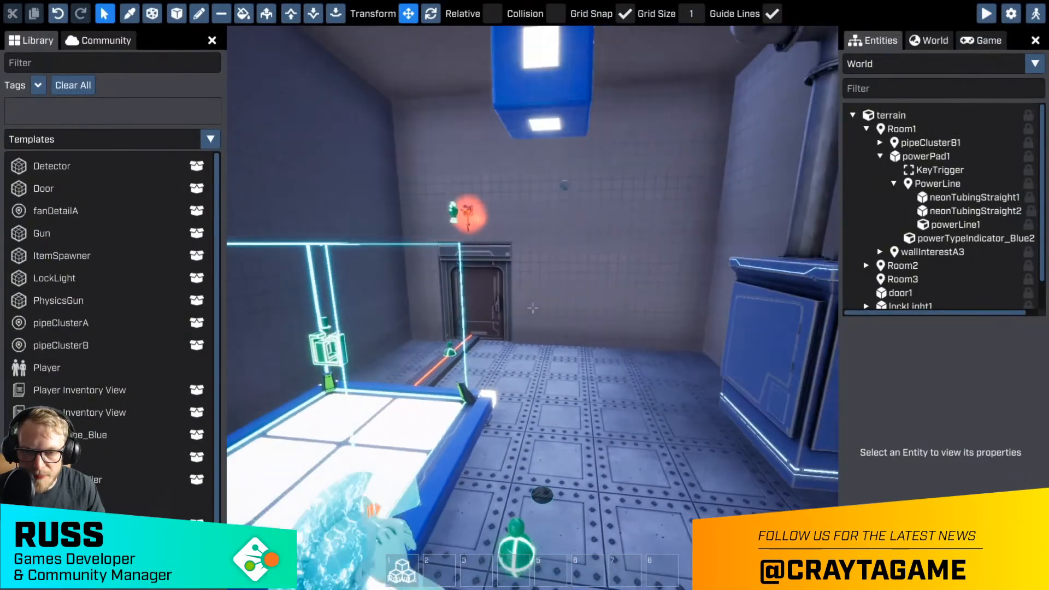
# - Place an ItemSpawner on the floor beside the power pad at -1175, -1350, 0 and delete the floating blue power cube
pyautogui.press('s')
pyautogui.press('d')
pyautogui.press('w')
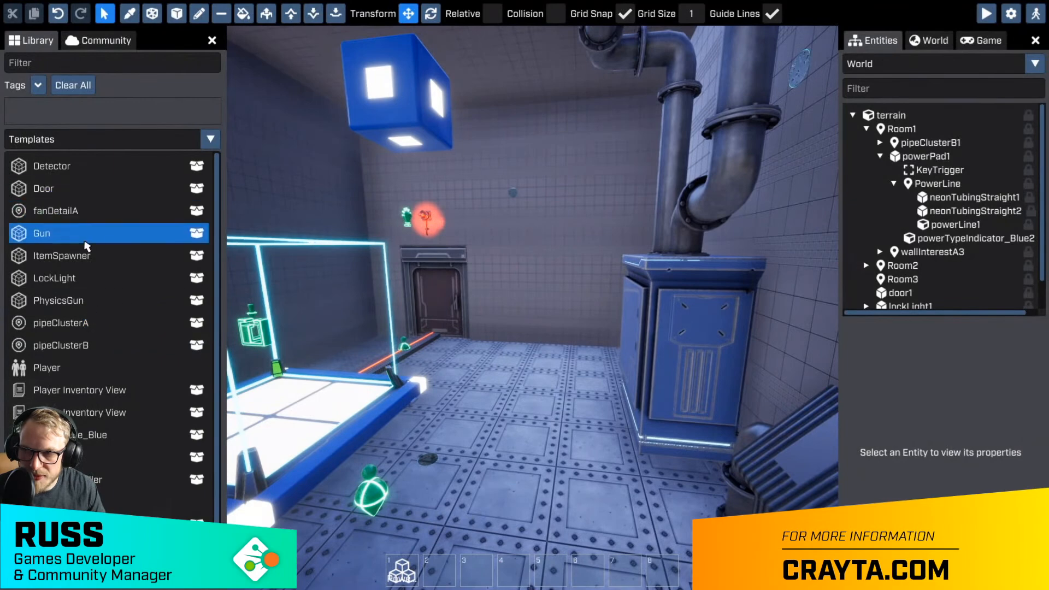
pyautogui.moveTo(82, 257); pyautogui.dragTo(518, 457)
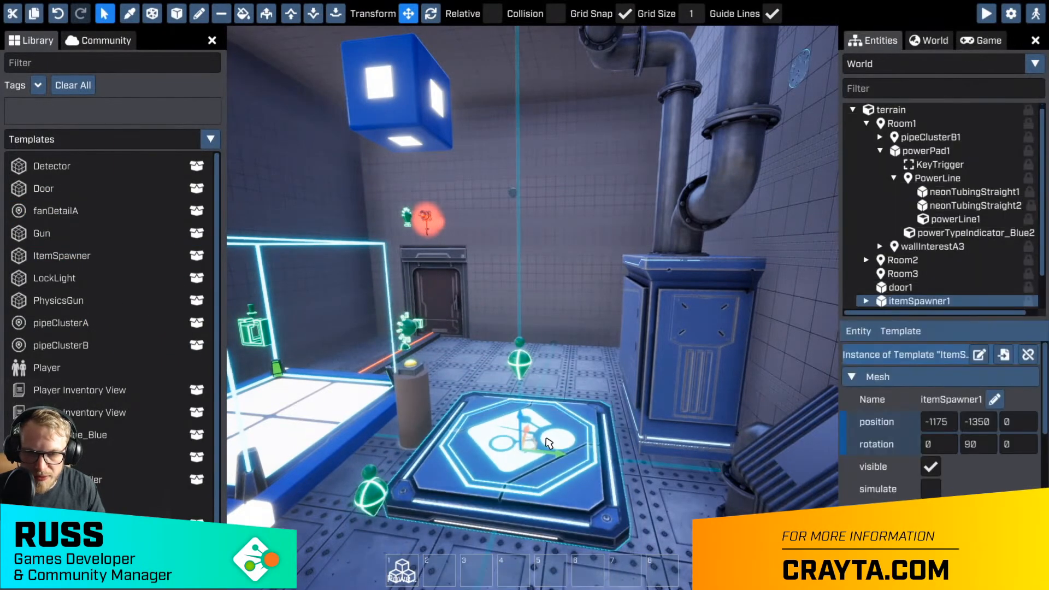
pyautogui.click(396, 131)
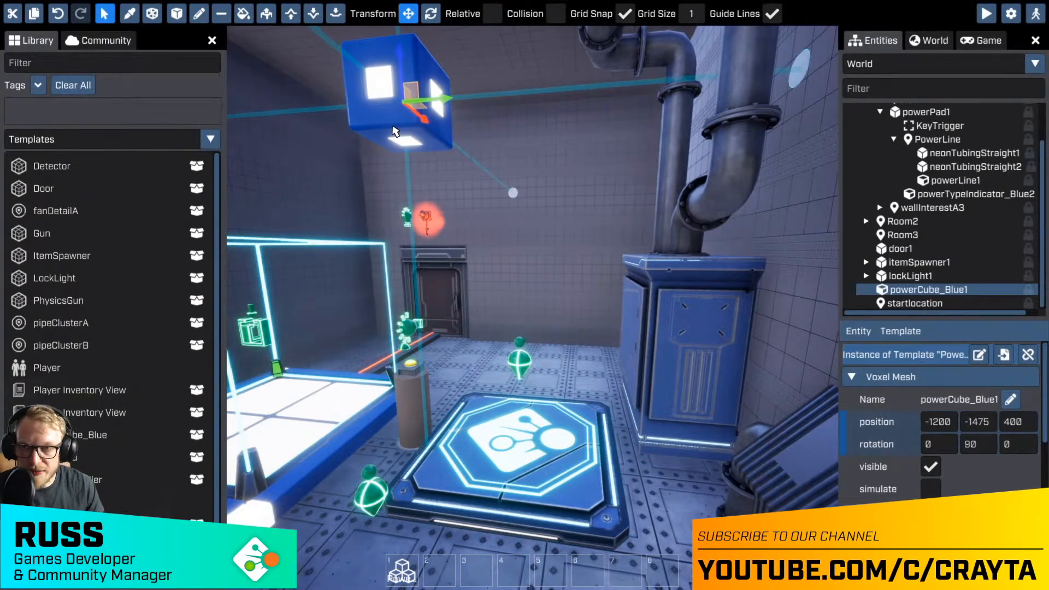
pyautogui.press('Delete')
# - Check the spawn location and spawn template in the item spawner's itemSpawnerScript properties
pyautogui.moveTo(525, 362); pyautogui.dragTo(519, 366, button='right')
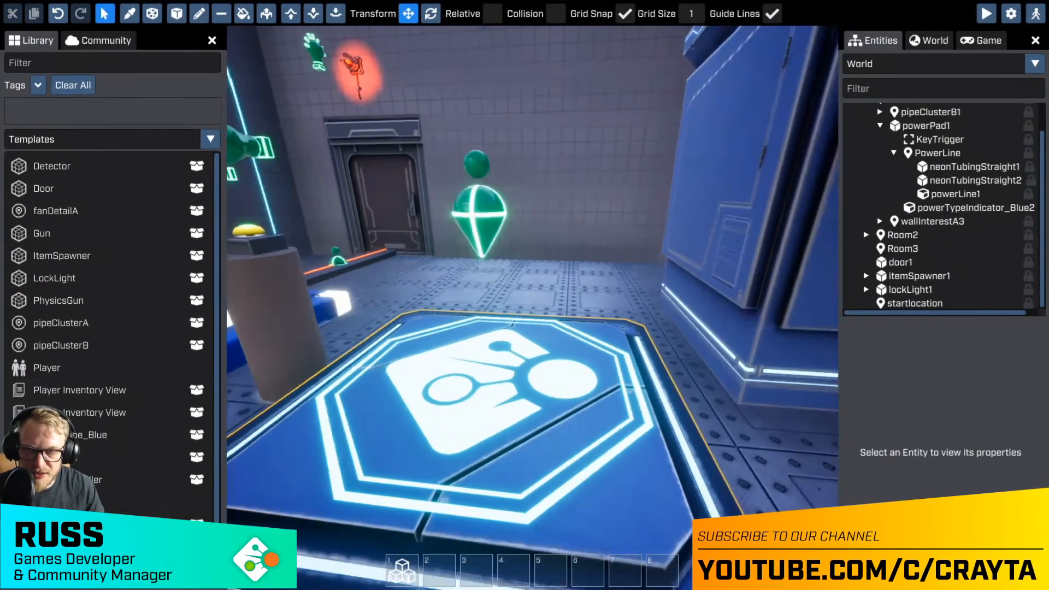
pyautogui.click(517, 395)
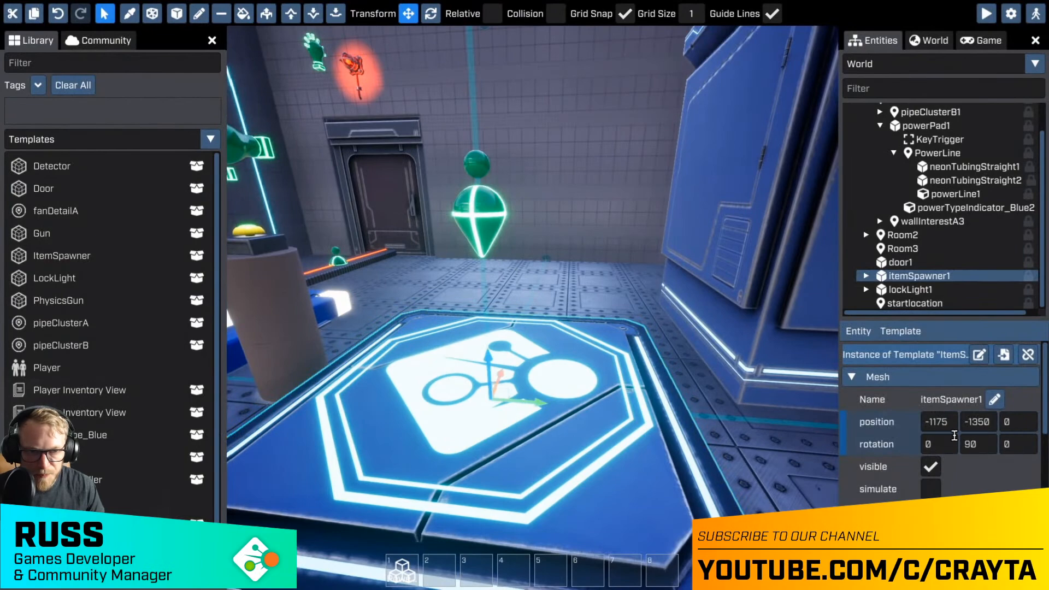
pyautogui.scroll(-5, 929, 442)
pyautogui.scroll(-5, 929, 442)
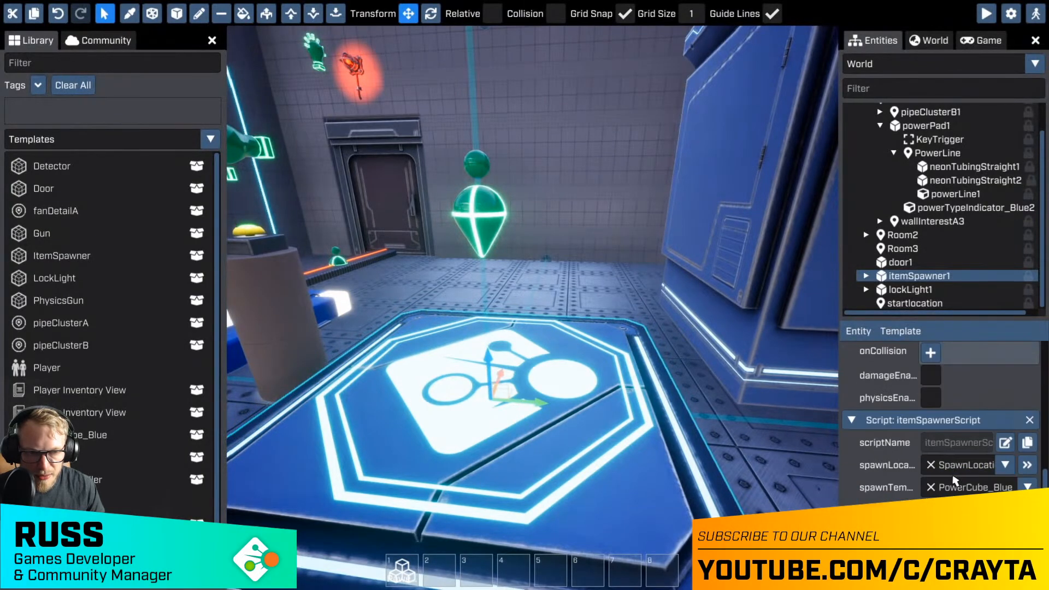
# - Preview the level, spawn a power cube from the item spawner's button and test picking it up with the Physics Gun
pyautogui.moveTo(663, 497); pyautogui.dragTo(598, 489, button='right')
pyautogui.press('s')
pyautogui.press('a')
pyautogui.click(986, 13)
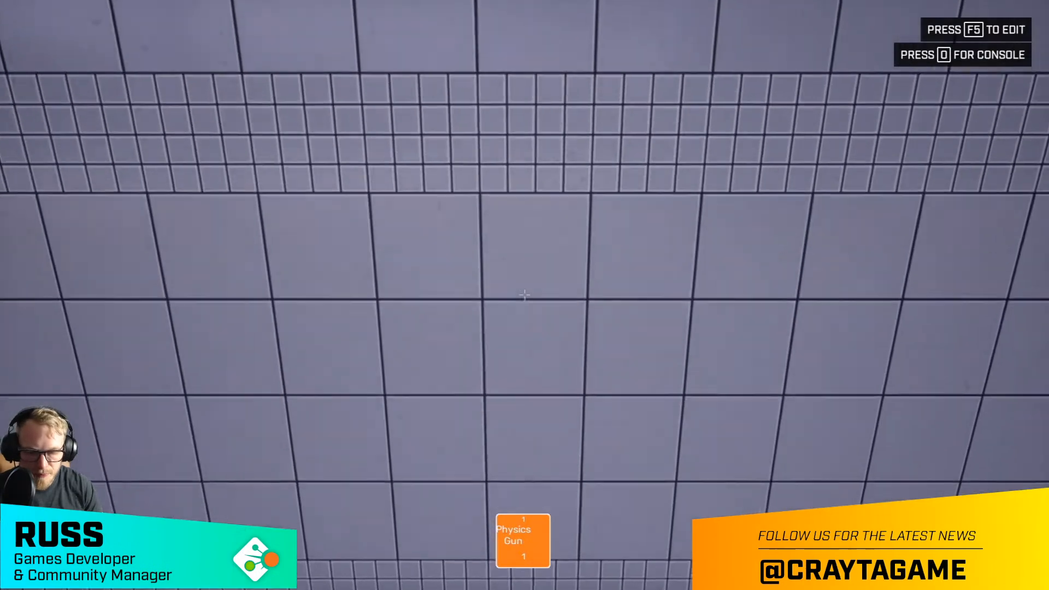
pyautogui.press('w')
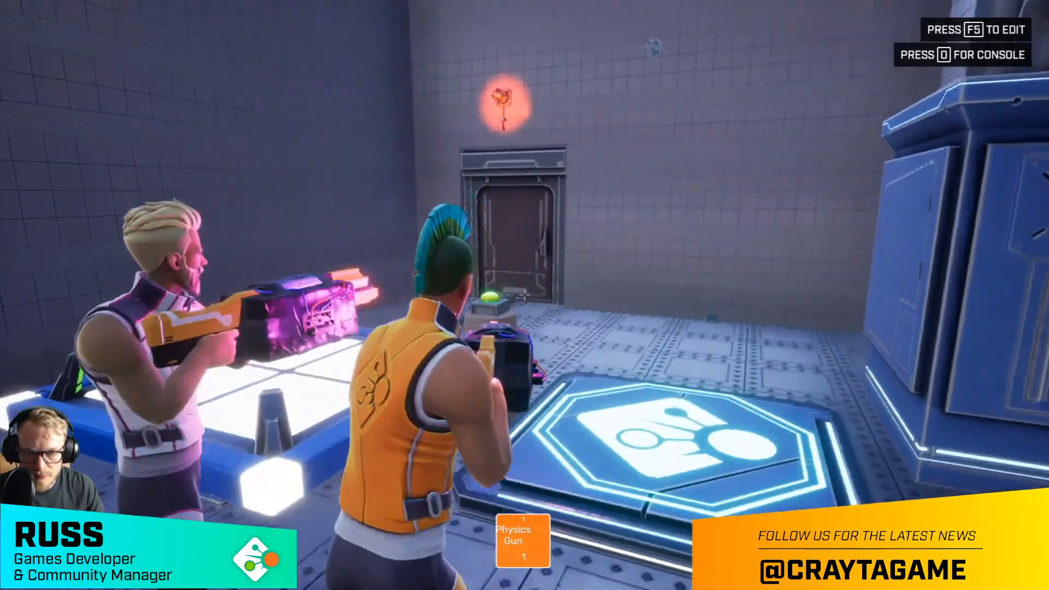
pyautogui.press('f')
pyautogui.press('s')
pyautogui.click(525, 295)
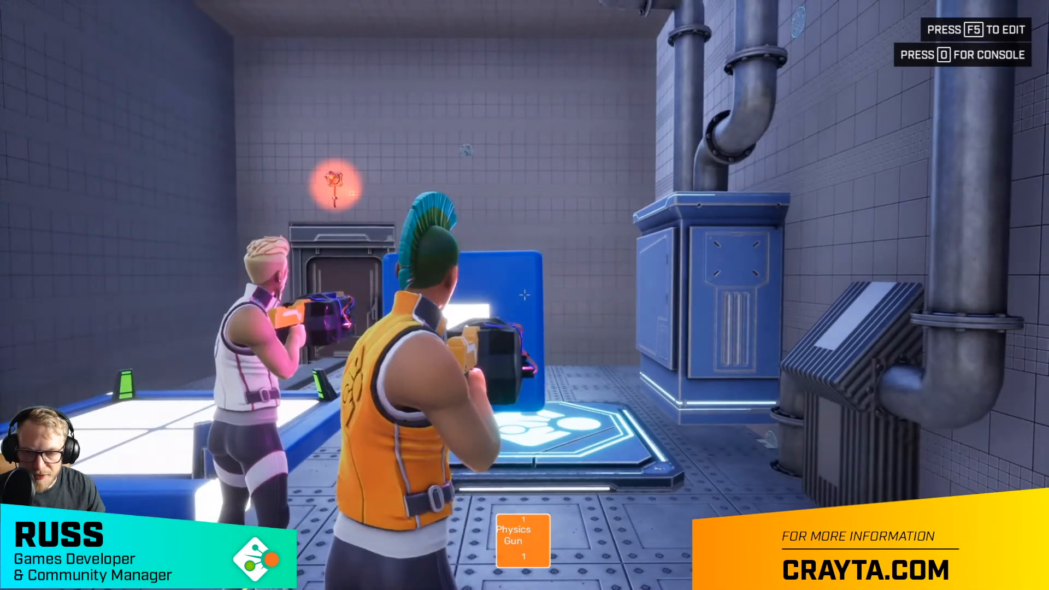
pyautogui.click(525, 295)
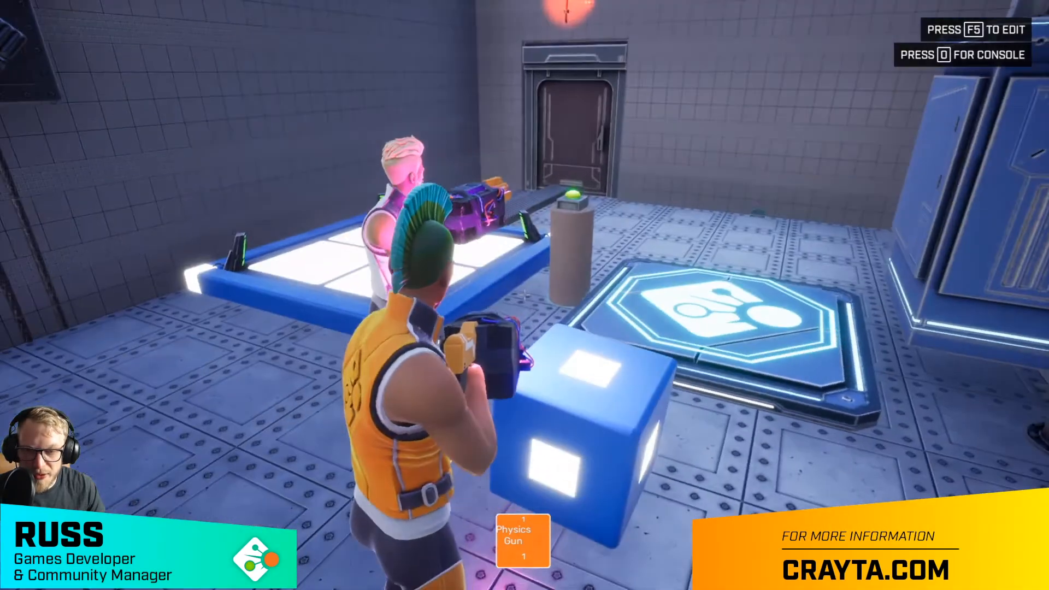
# - Look over the other player's physics gun, the spawned cube and the power pad up close in the preview
pyautogui.press('a')
pyautogui.press('d')
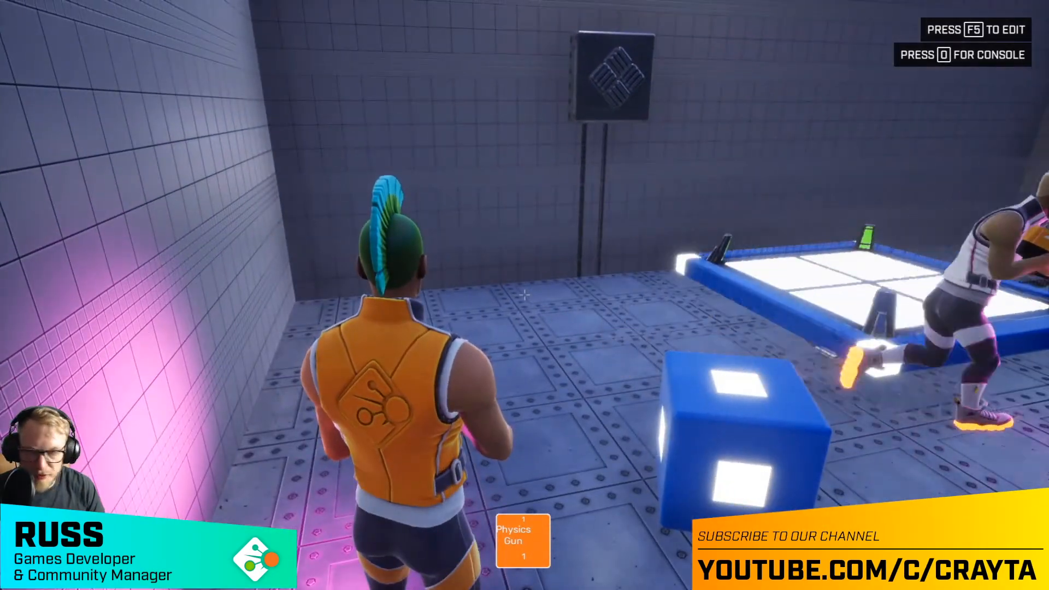
pyautogui.press('d')
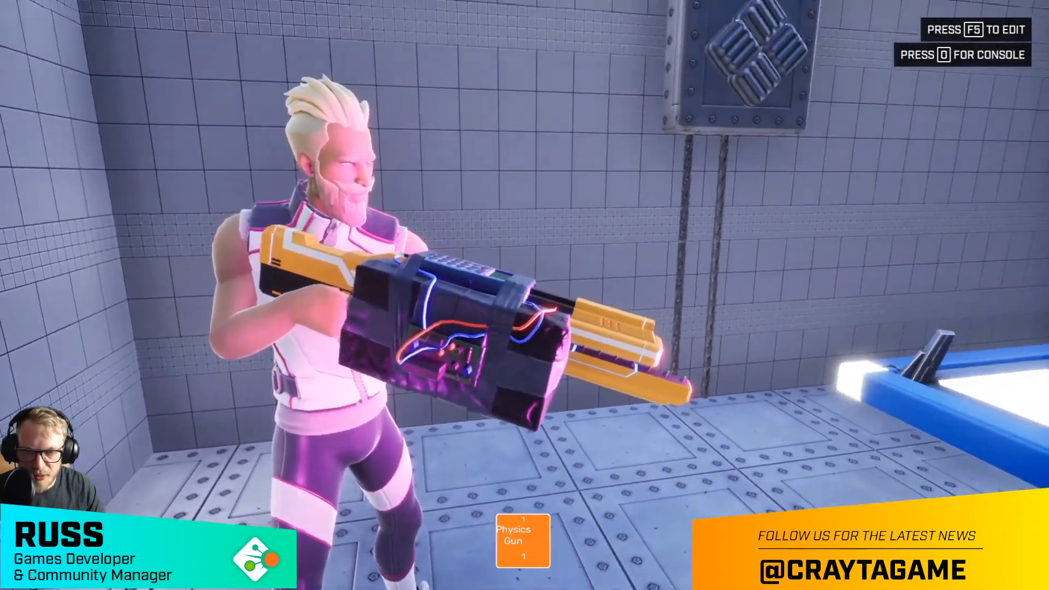
pyautogui.press('d')
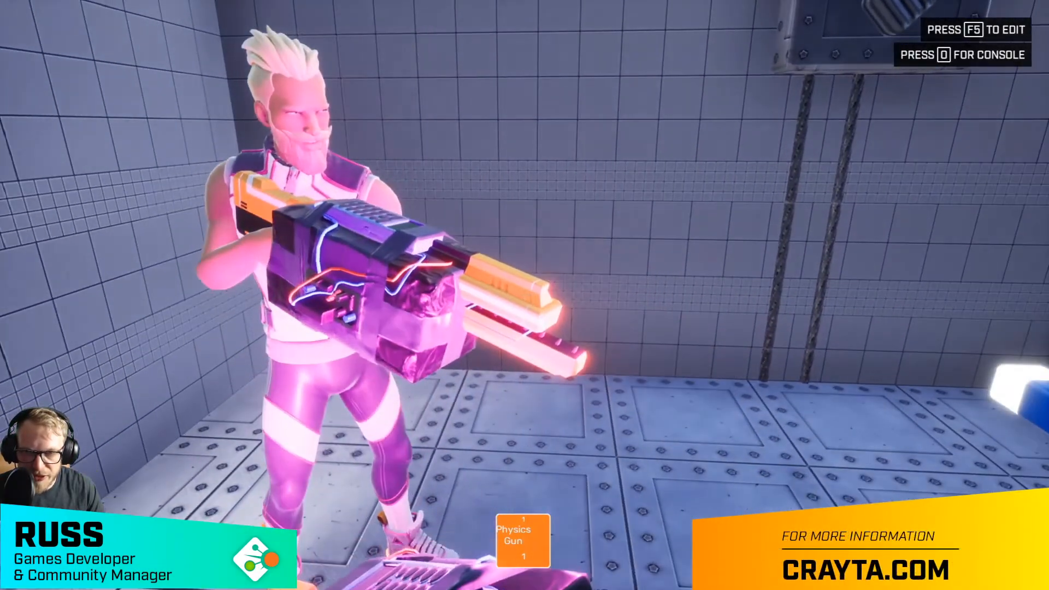
pyautogui.press('d')
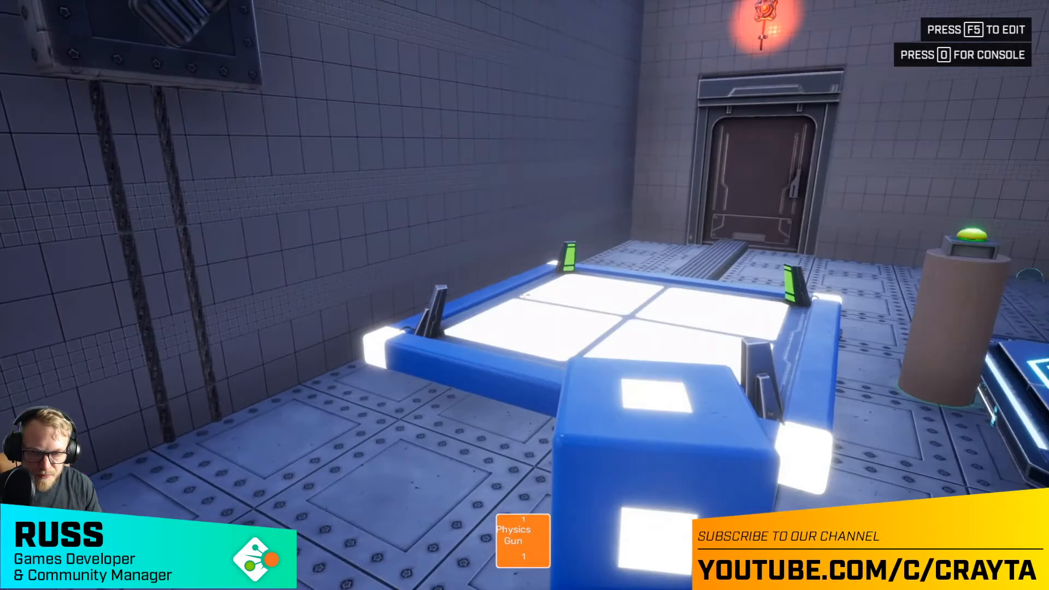
pyautogui.press('d')
pyautogui.press('v')
pyautogui.press('d')
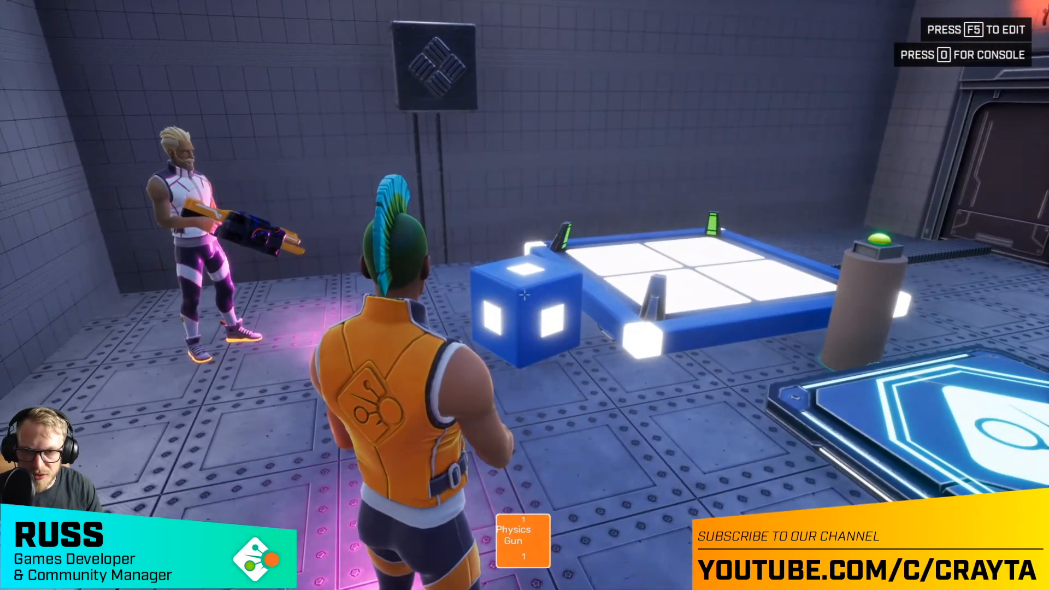
# - Carry the spawned cube onto the power pad with the Physics Gun and check the door and lock light
pyautogui.click(525, 295)
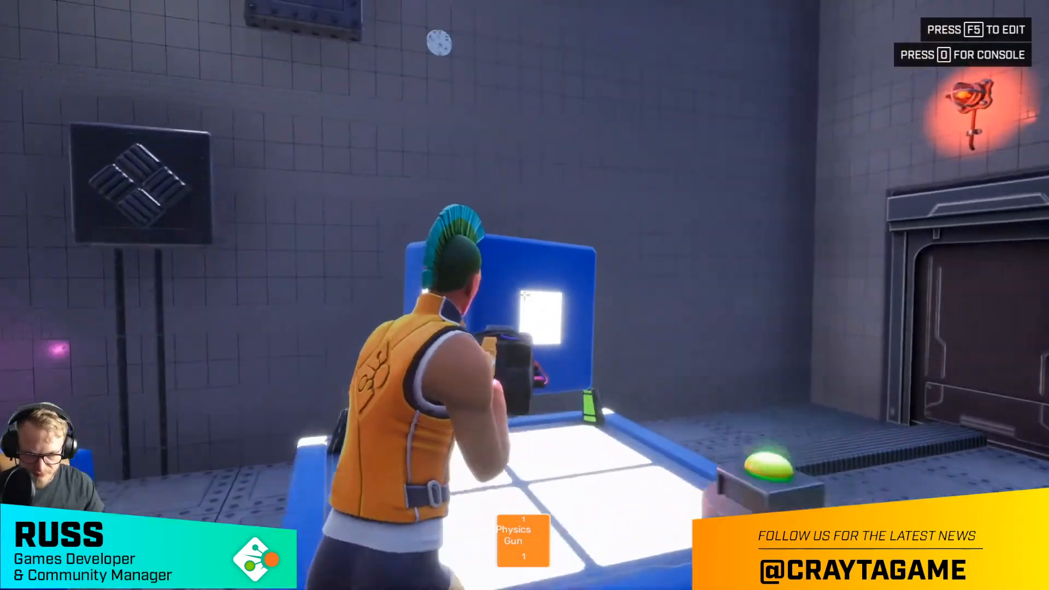
pyautogui.press('w')
pyautogui.click(524, 295)
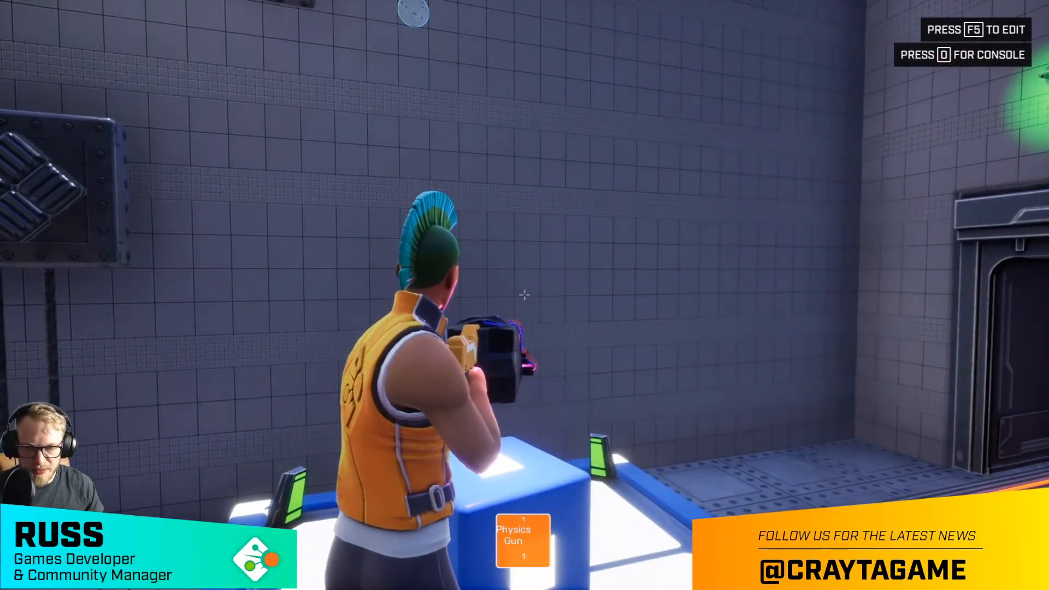
pyautogui.press('s')
pyautogui.press('d')
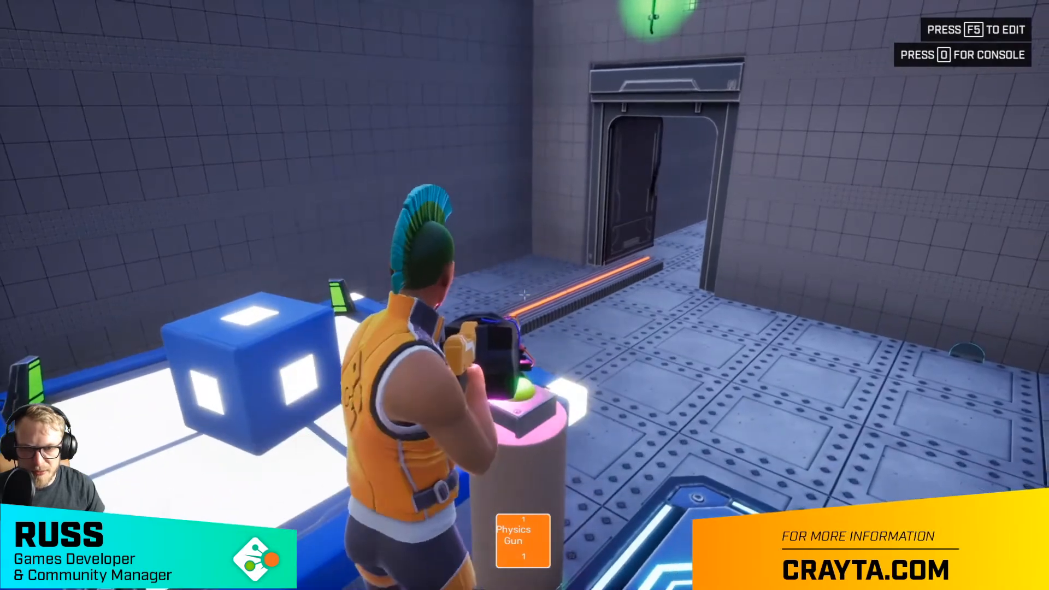
# - Lift the cube off the power pad and set it back, then walk through the door into the next room
pyautogui.press('w')
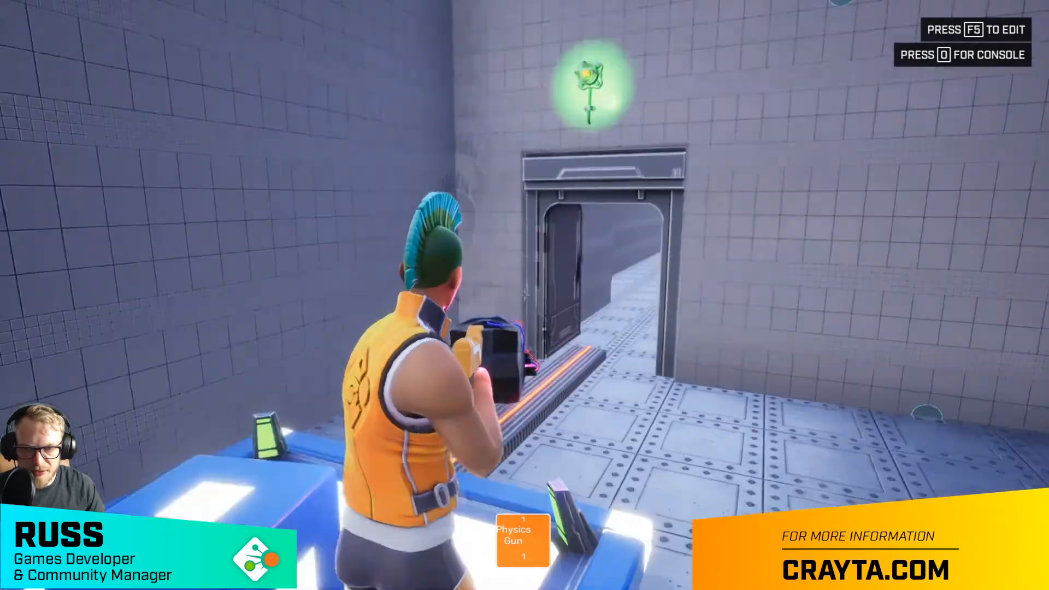
pyautogui.press('s')
pyautogui.click(525, 295)
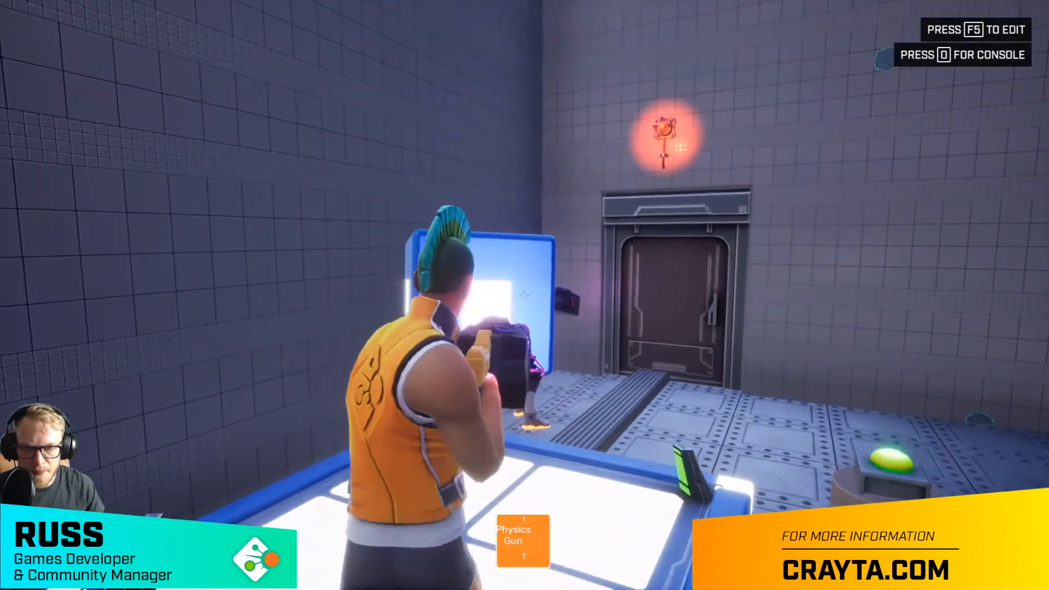
pyautogui.click(524, 295)
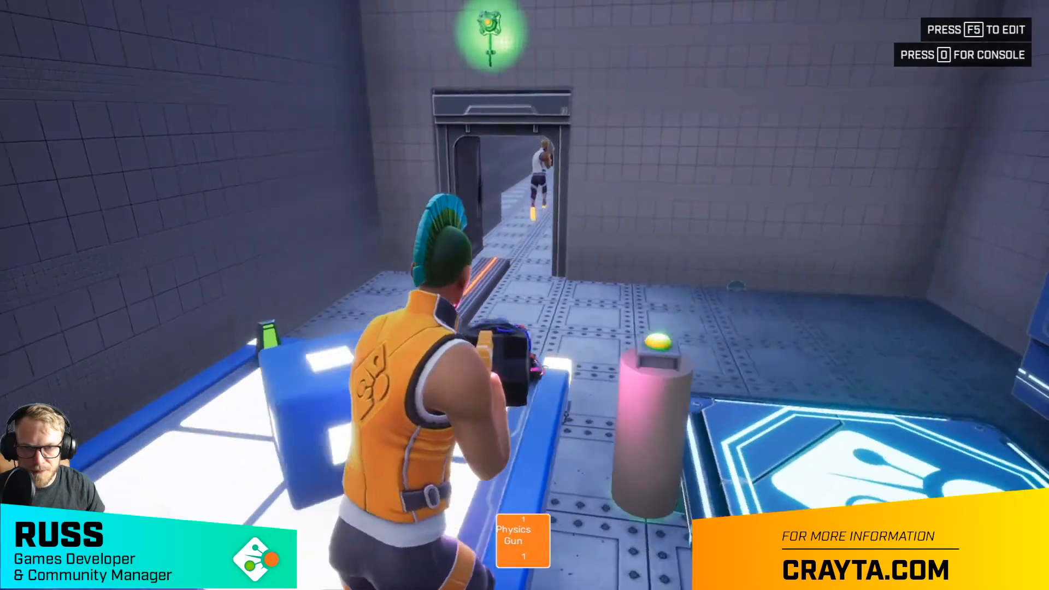
pyautogui.press('w')
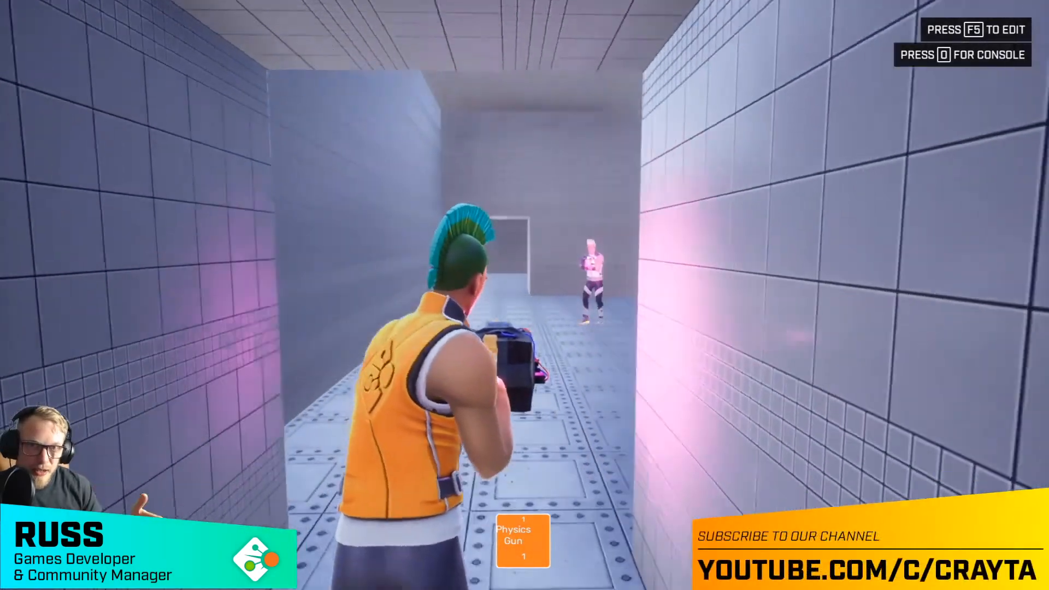
pyautogui.press('w')
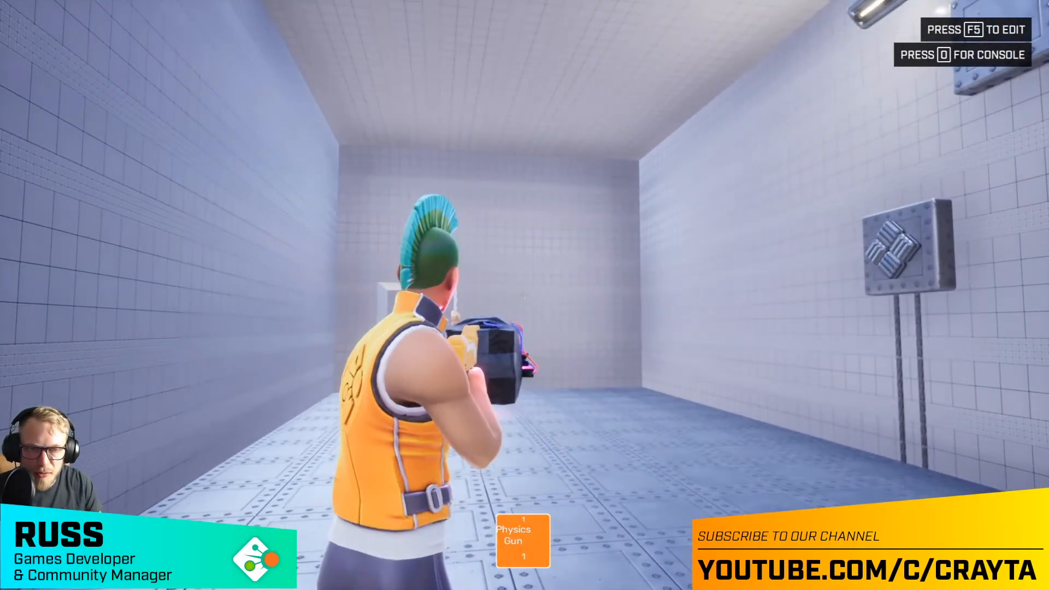
# - Walk around the second room in the preview and return to editing the level
pyautogui.press('w')
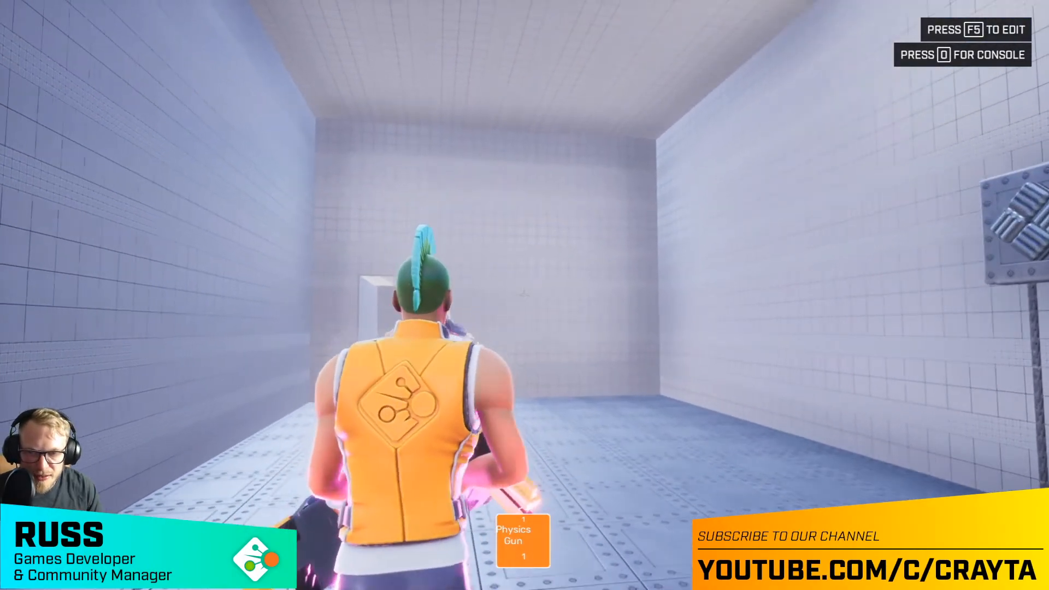
pyautogui.press('s')
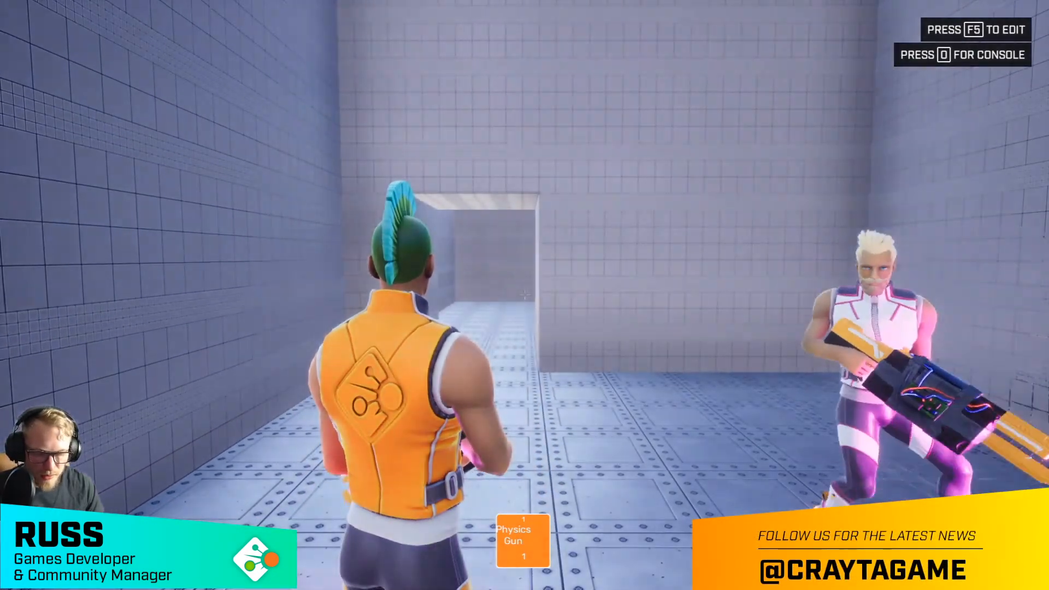
pyautogui.press('F5')
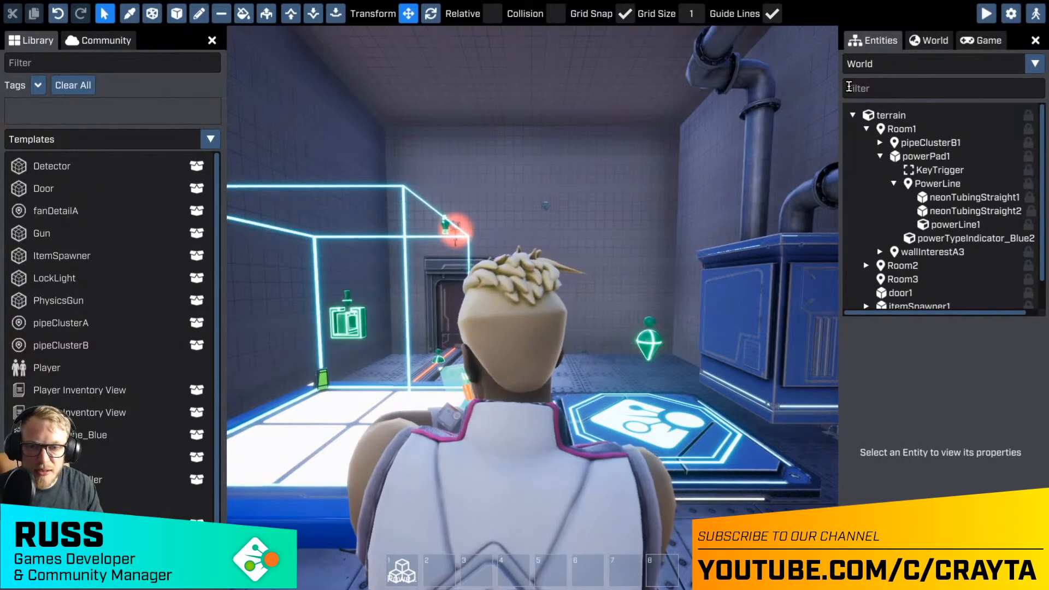
# - Go through to the second room in the editor, select the Room2 locator and look over the empty floor area
pyautogui.click(656, 219)
pyautogui.press('w')
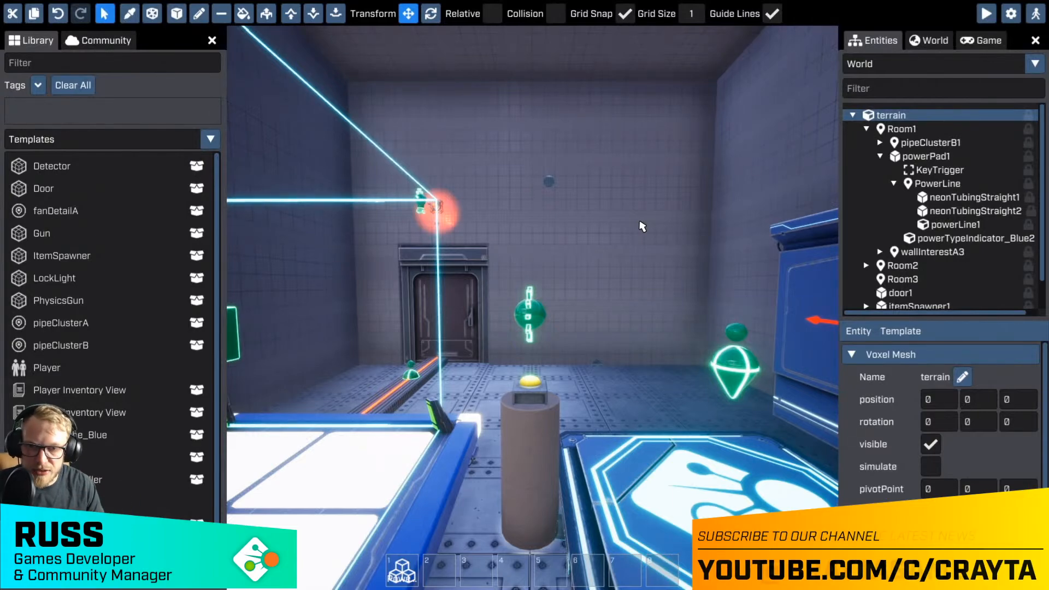
pyautogui.press('w')
pyautogui.moveTo(532, 308)
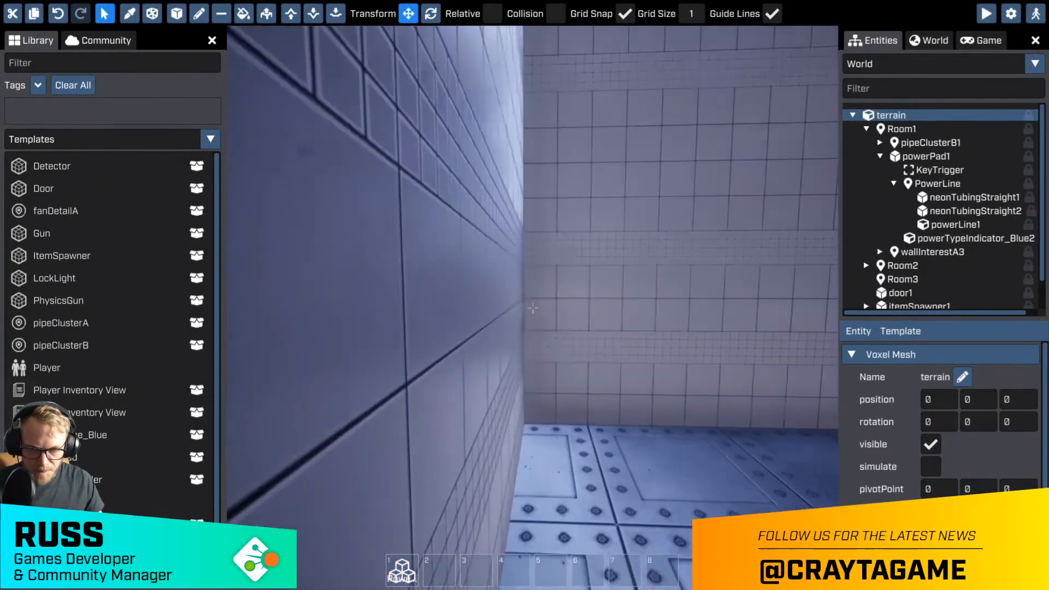
pyautogui.press('w')
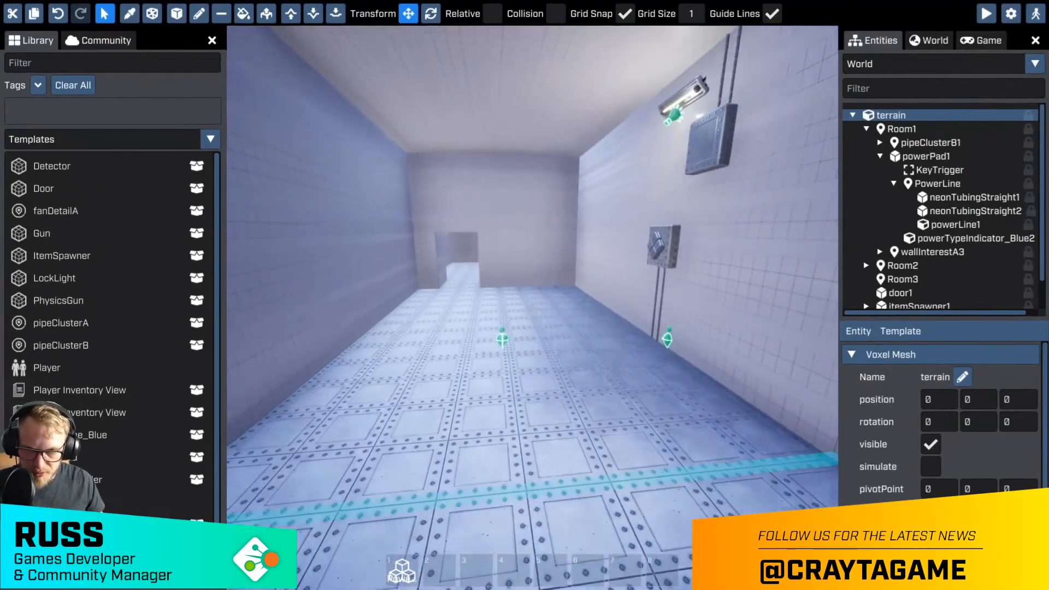
pyautogui.moveTo(602, 242); pyautogui.dragTo(601, 242, button='right')
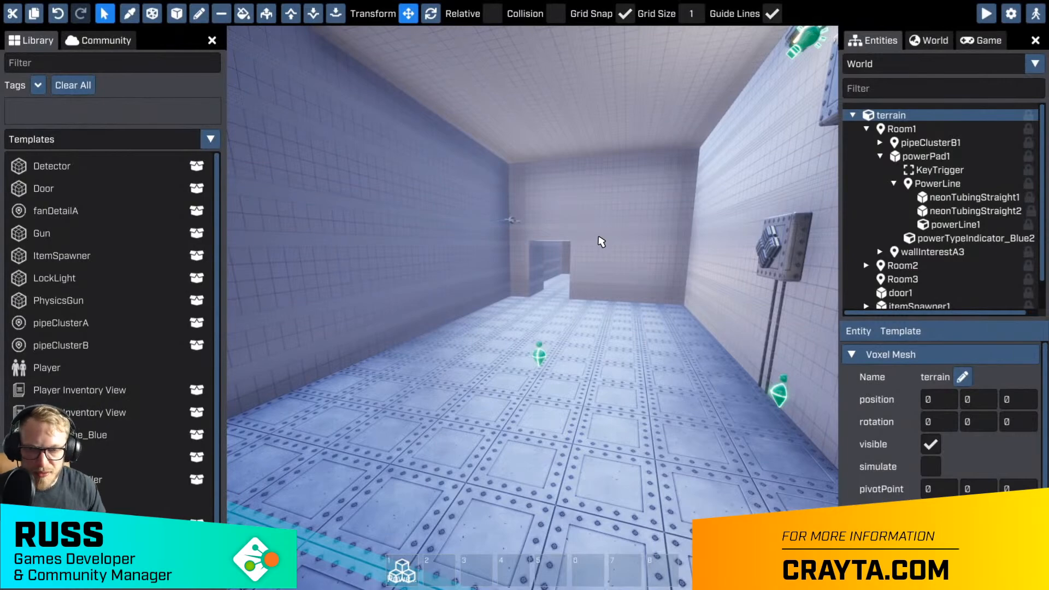
pyautogui.press('w')
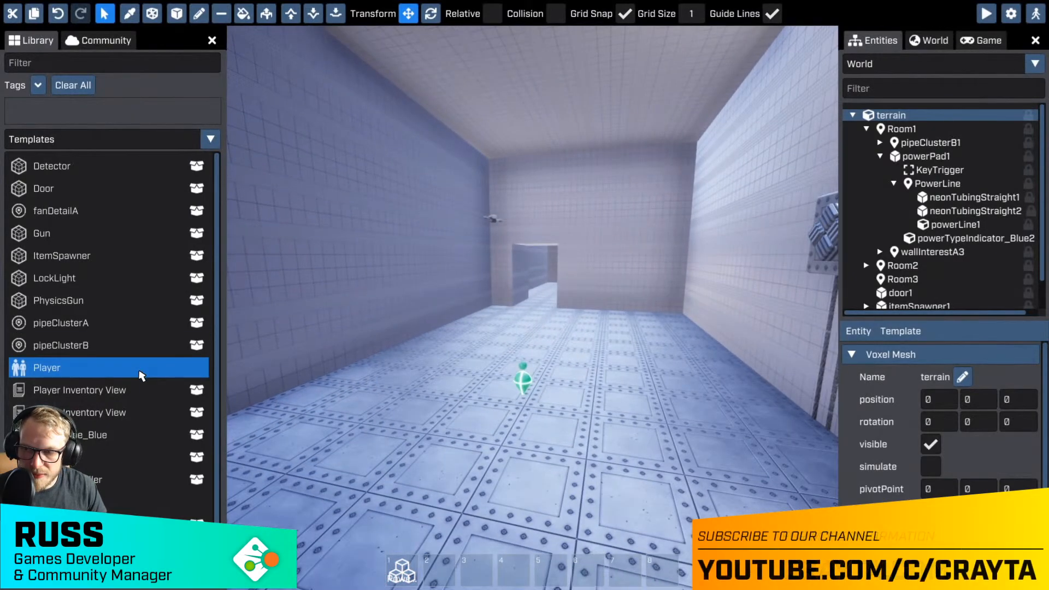
pyautogui.scroll(-1, 82, 368)
pyautogui.click(521, 387)
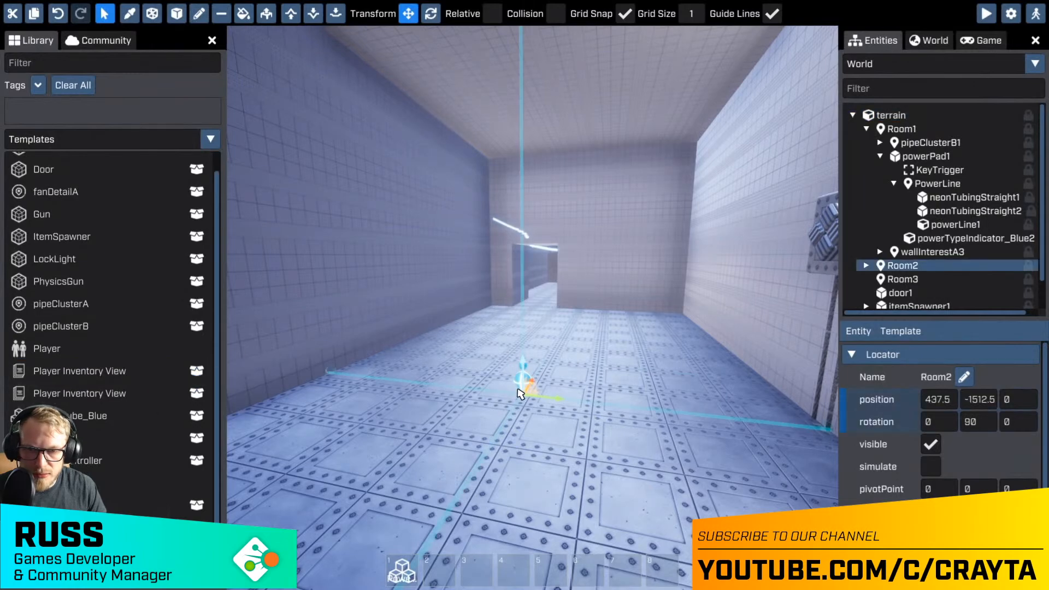
pyautogui.moveTo(453, 452); pyautogui.dragTo(508, 452, button='right')
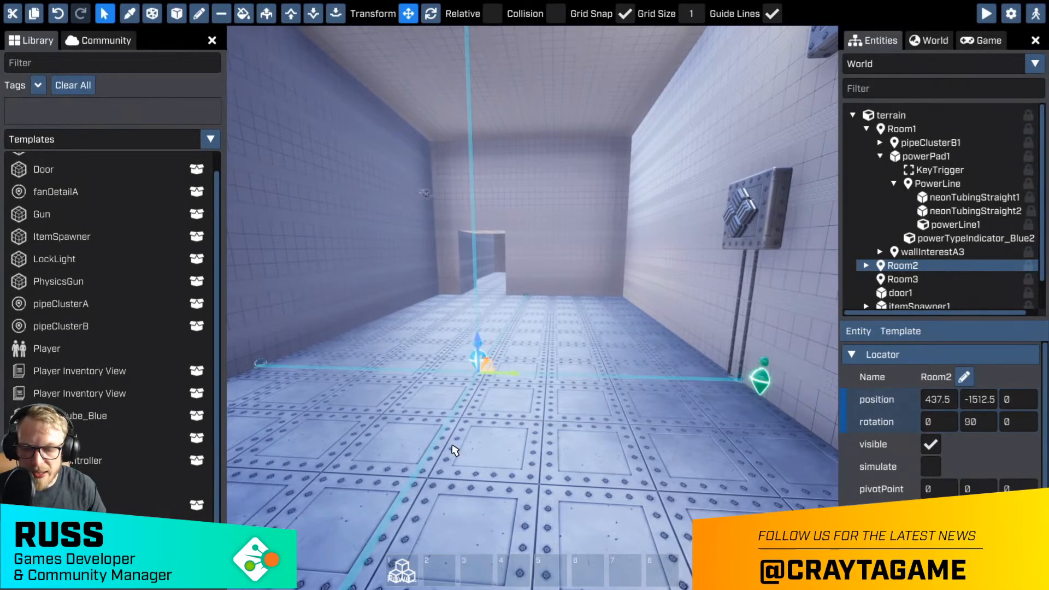
pyautogui.moveTo(455, 451)
pyautogui.mouseDown(button='right')
pyautogui.moveTo(439, 444)
pyautogui.moveTo(437, 452)
pyautogui.mouseUp(button='right')
pyautogui.press('space')
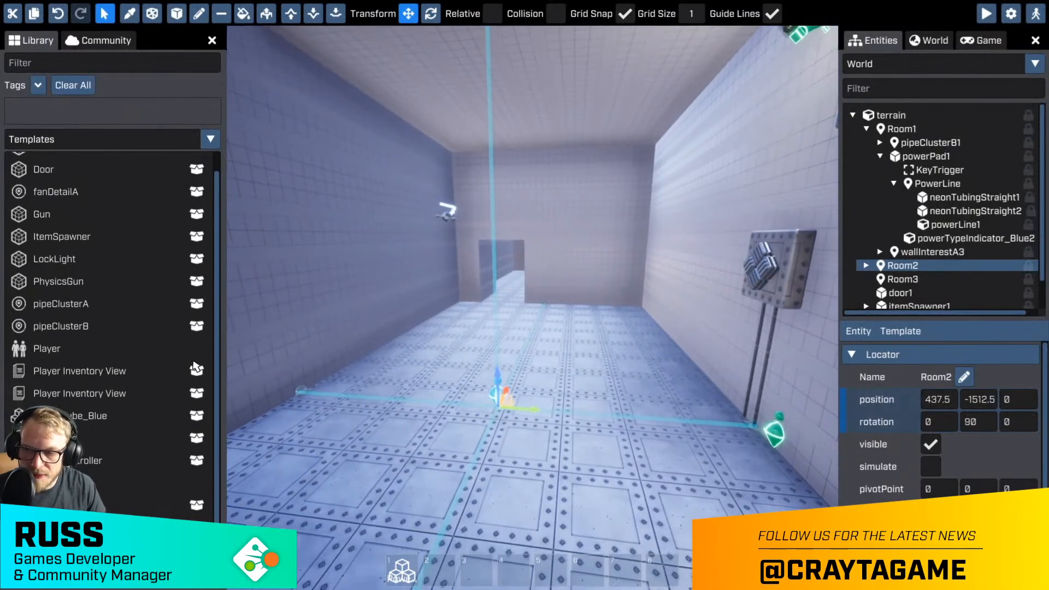
# - Place a blue power cube template in the second room and raise it to position 325, -1350, 100
pyautogui.click(88, 421)
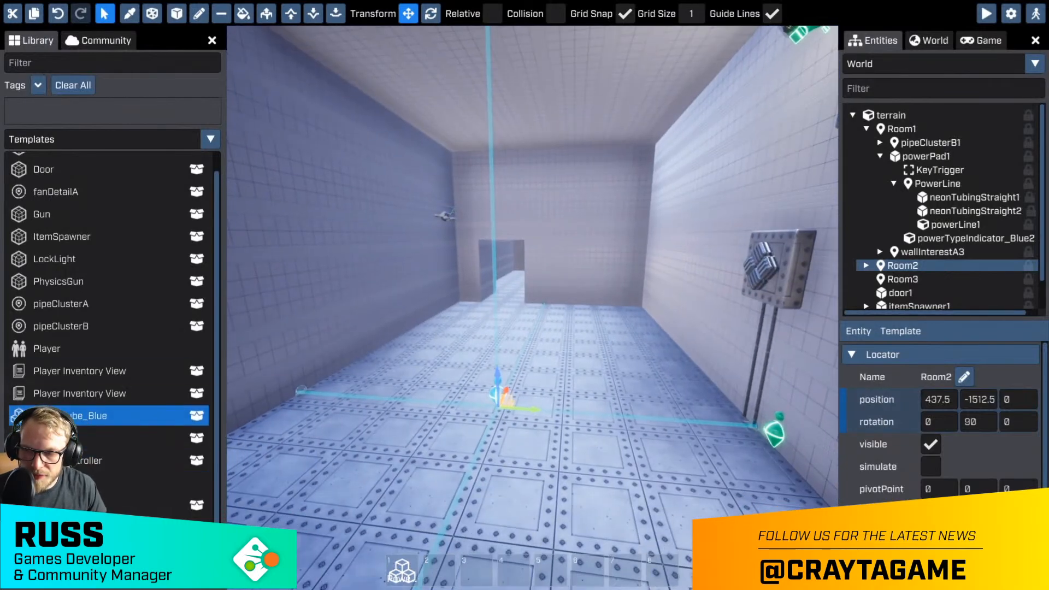
pyautogui.moveTo(87, 418); pyautogui.dragTo(606, 459)
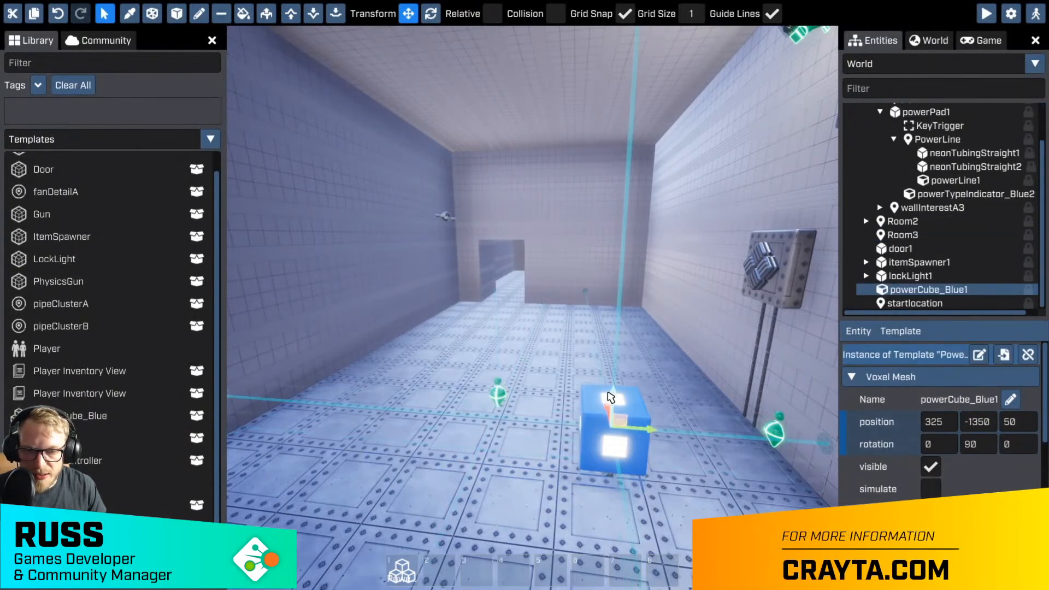
pyautogui.moveTo(610, 358); pyautogui.dragTo(611, 347)
pyautogui.press('d')
pyautogui.moveTo(611, 347); pyautogui.dragTo(533, 309, button='right')
pyautogui.press('w')
pyautogui.press('d')
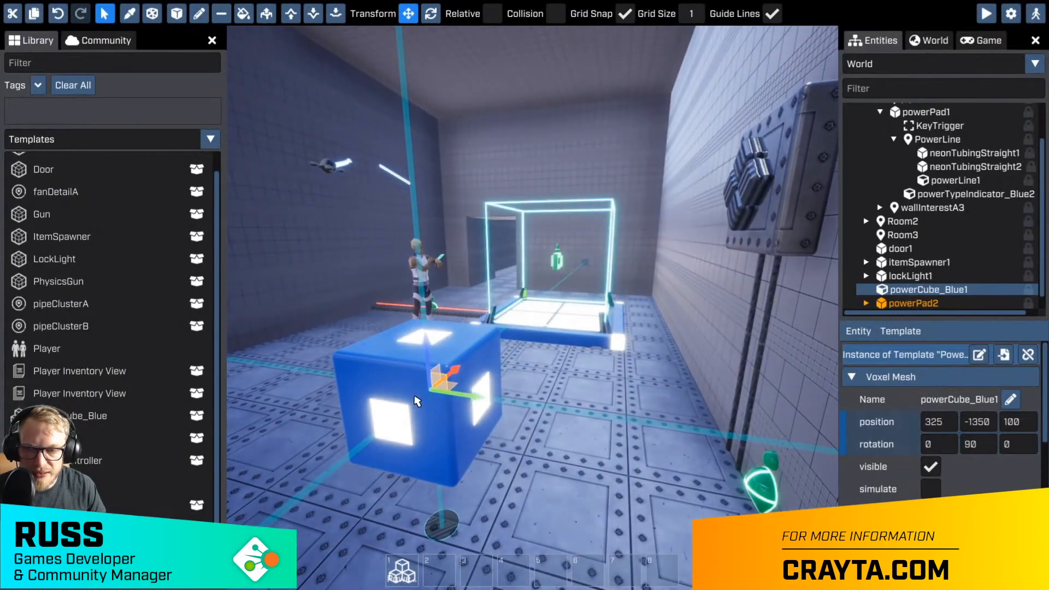
pyautogui.press('a')
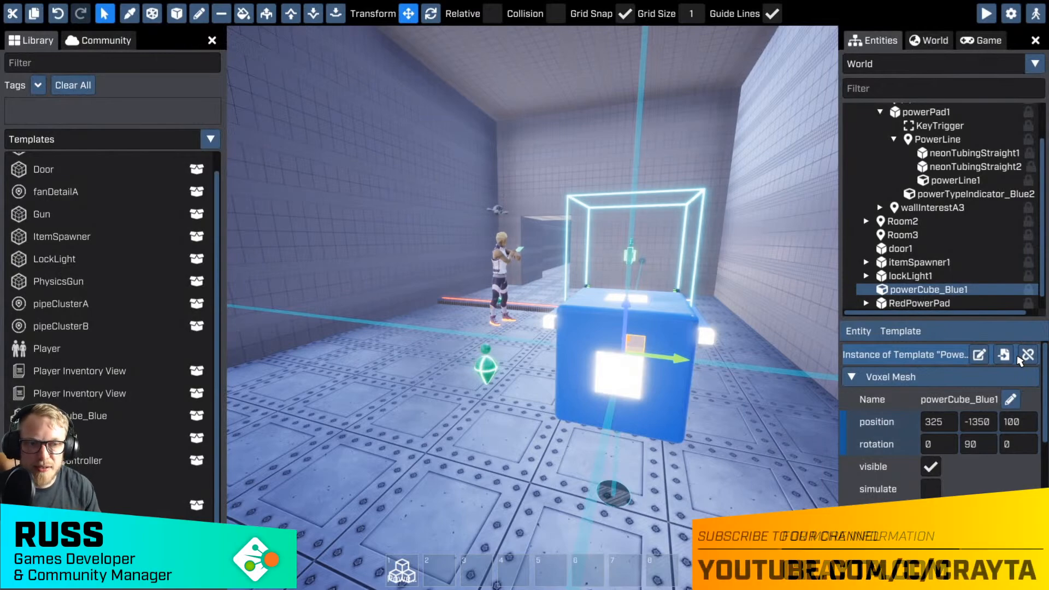
# - Break the placed cube's link with its template and rename the entity PowerCube_Red
pyautogui.click(1027, 355)
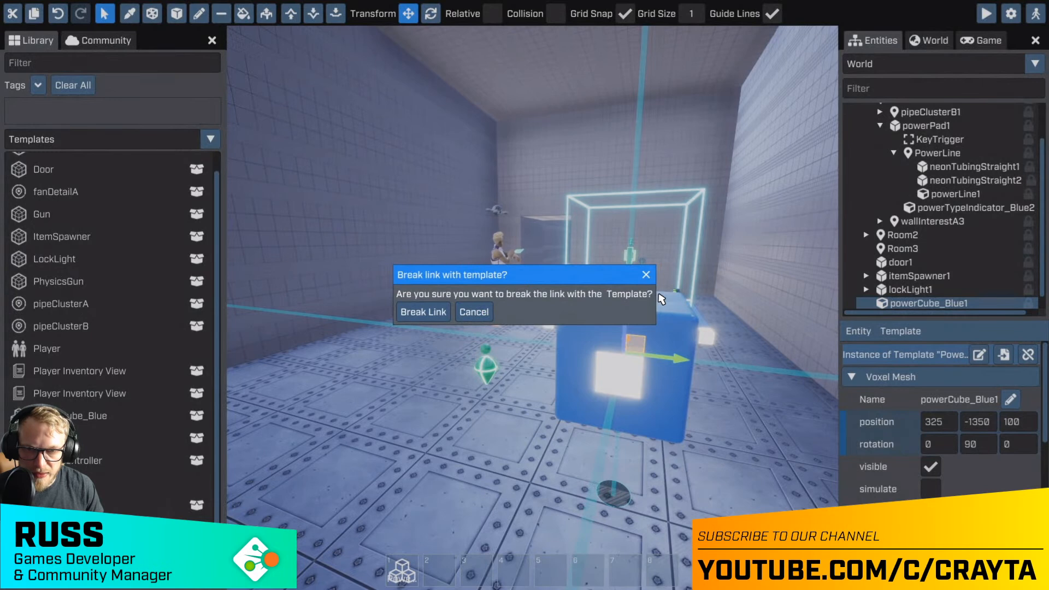
pyautogui.click(424, 312)
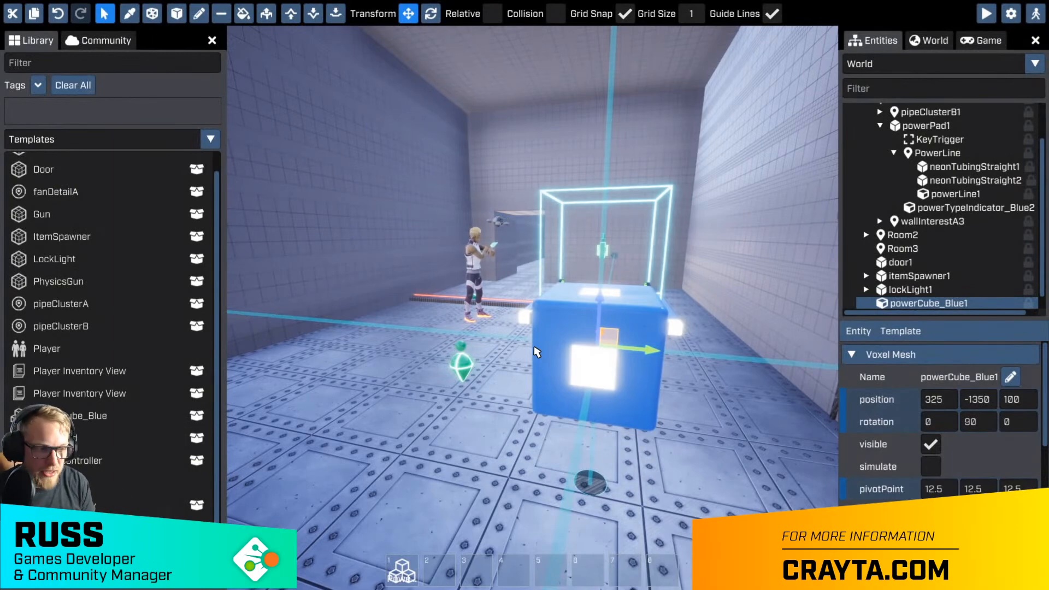
pyautogui.moveTo(586, 374); pyautogui.dragTo(623, 374, button='right')
pyautogui.click(1006, 377)
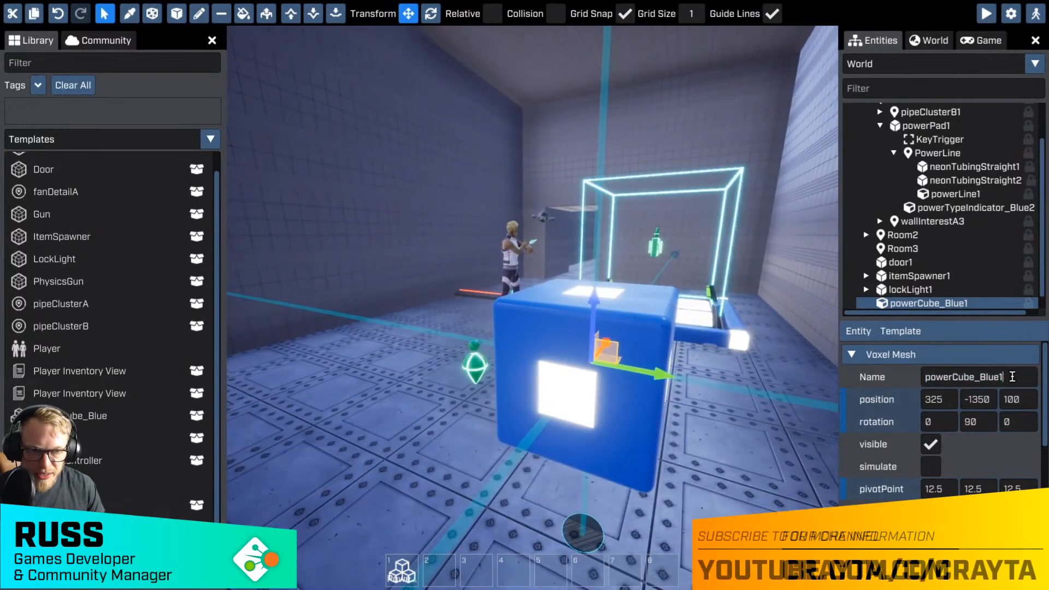
pyautogui.click(1015, 377)
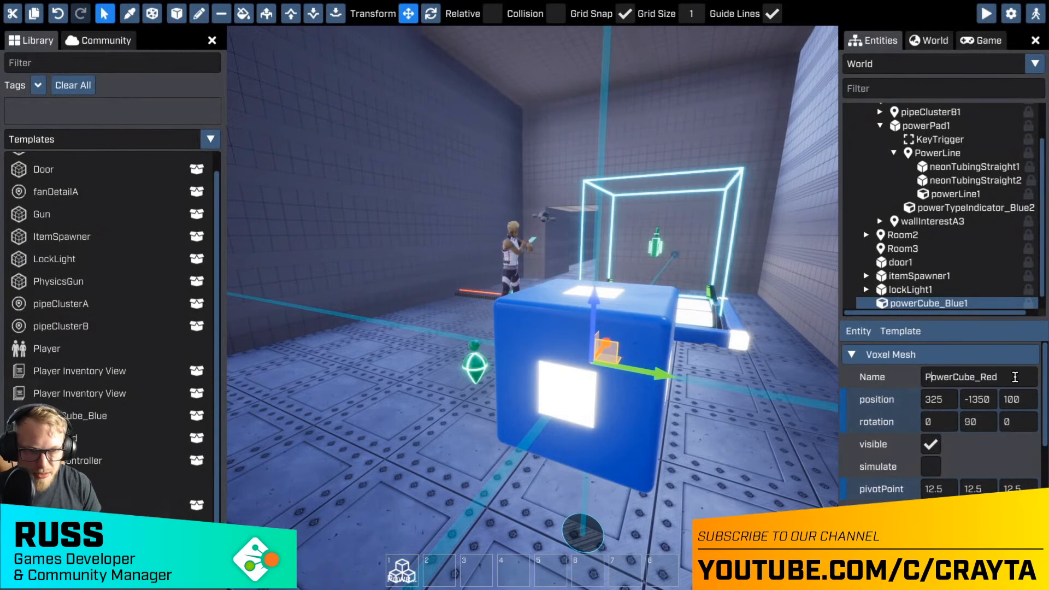
pyautogui.press('Return')
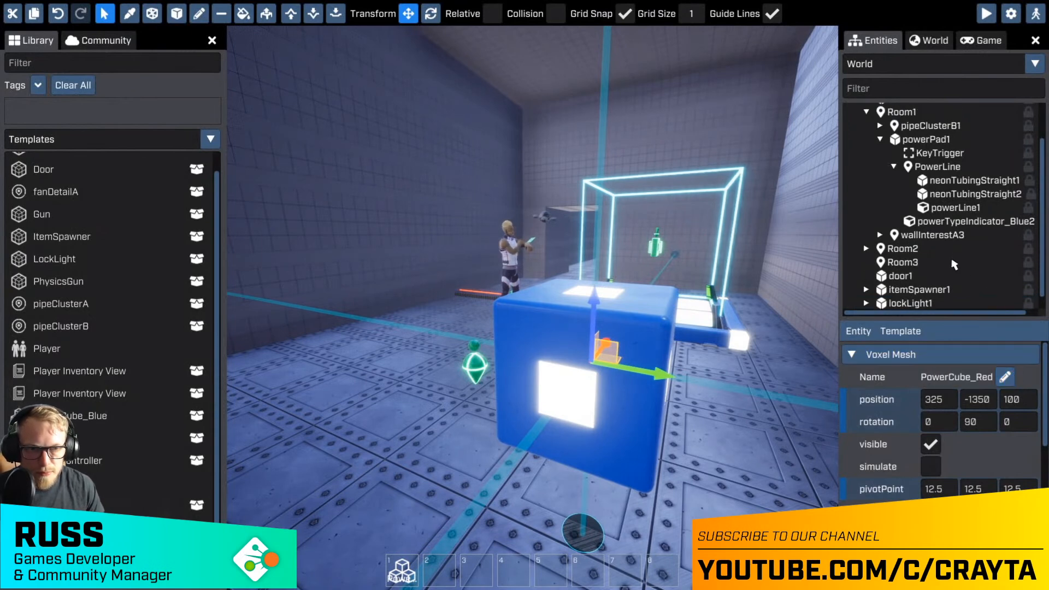
# - Check which mesh PowerCube_Red uses in its properties and list the library's voxel meshes
pyautogui.scroll(3, 946, 256)
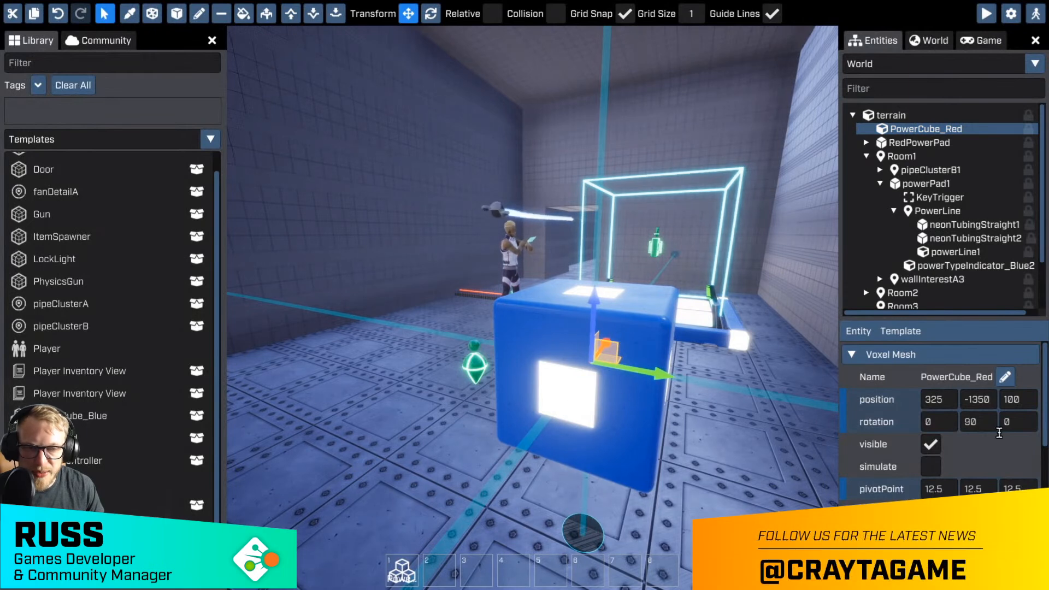
pyautogui.scroll(-6, 999, 433)
pyautogui.scroll(4, 1017, 437)
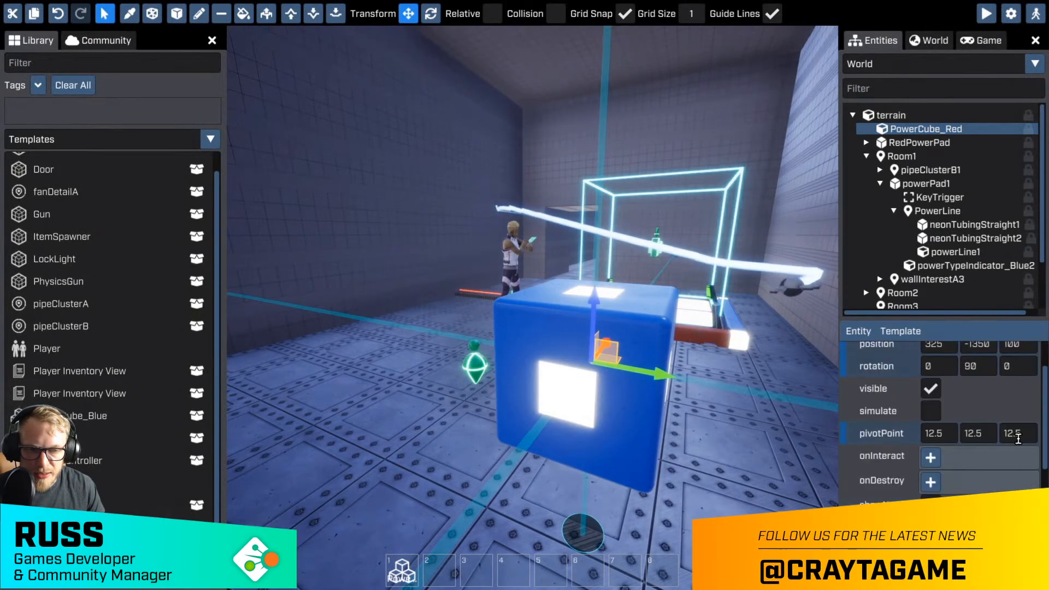
pyautogui.scroll(1, 1018, 439)
pyautogui.scroll(-3, 1000, 432)
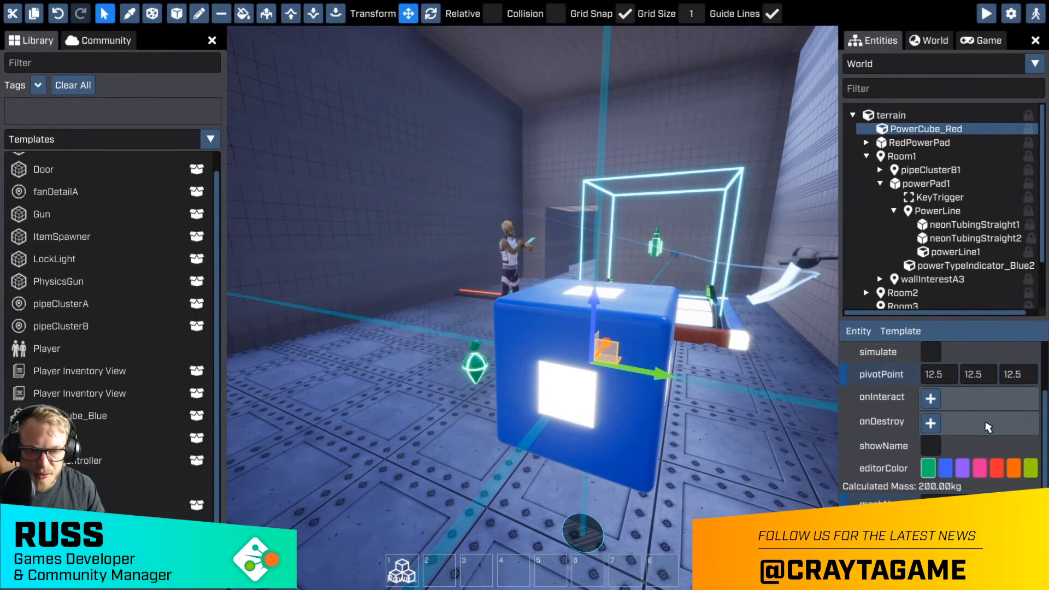
pyautogui.scroll(-2, 988, 427)
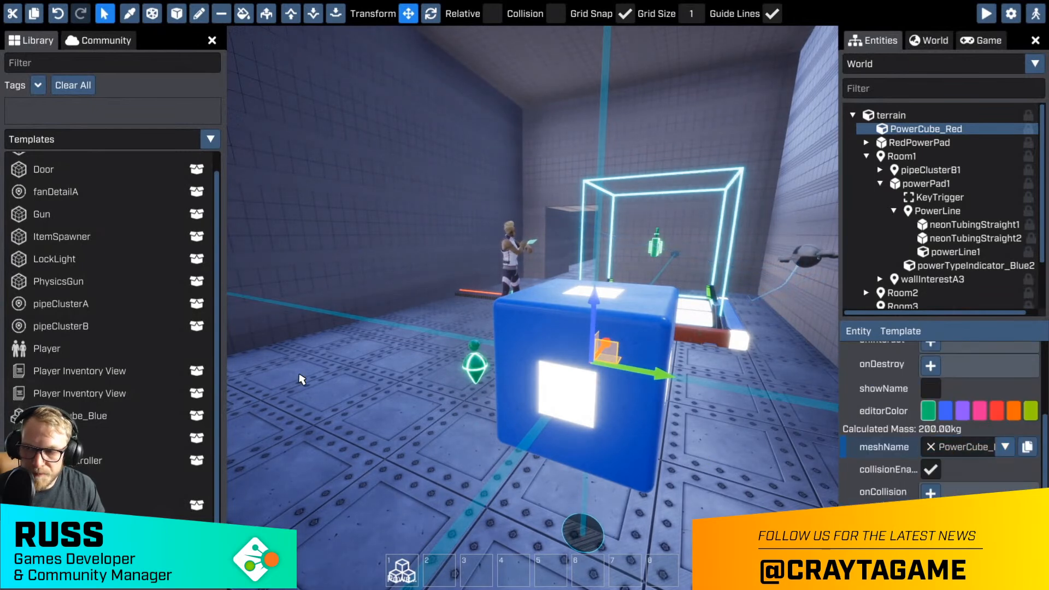
pyautogui.click(110, 139)
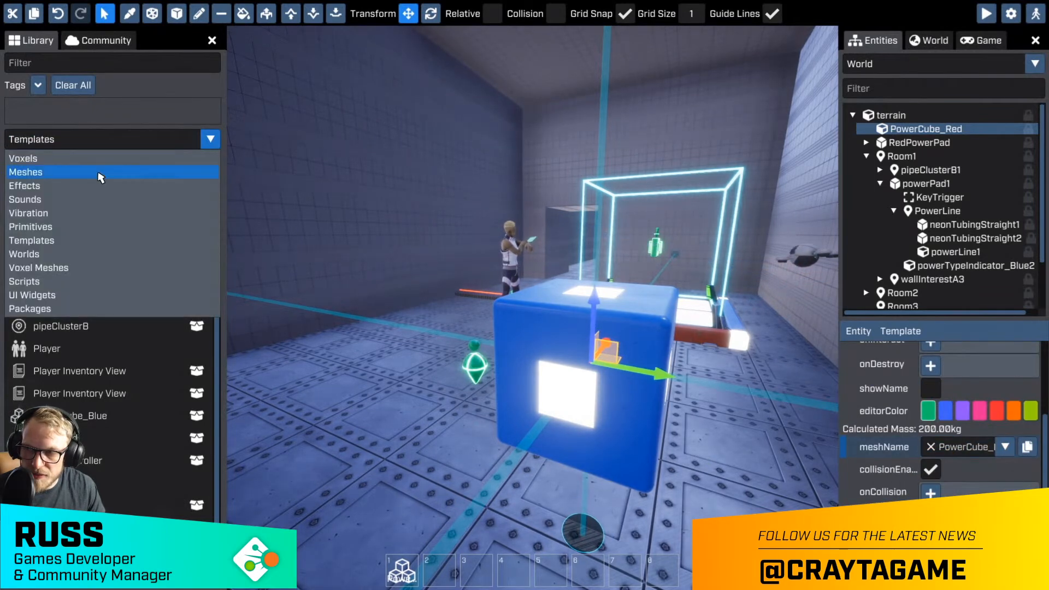
pyautogui.click(38, 268)
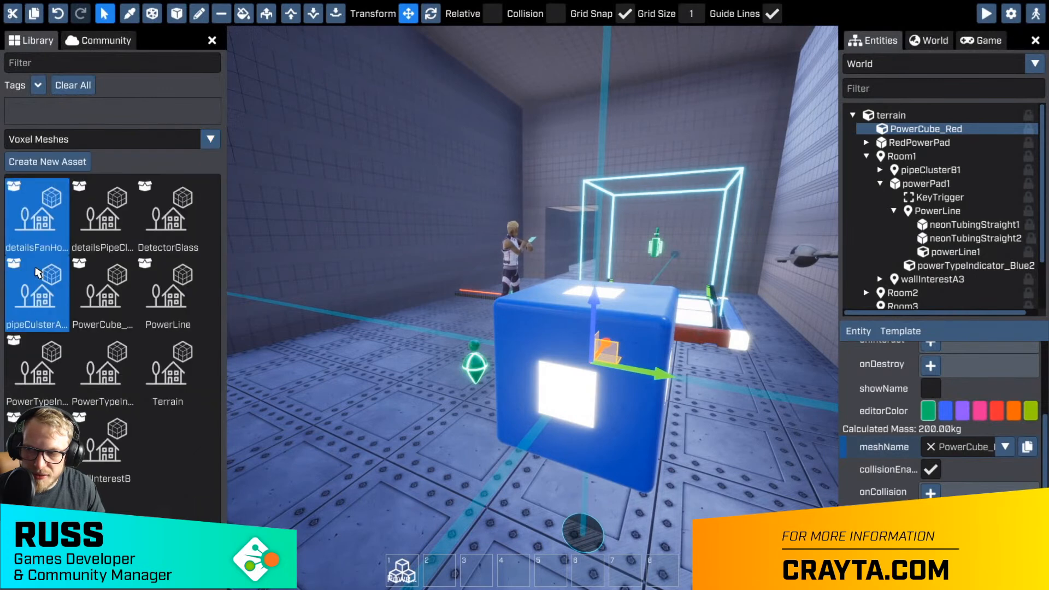
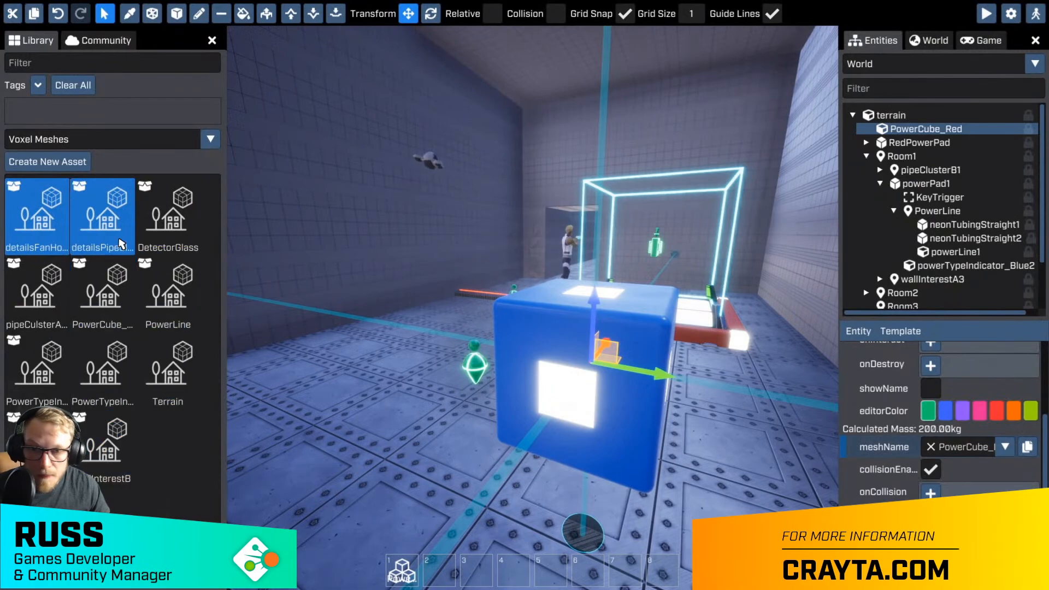
# - Examine the red power pad and the placed cube from several sides in the second room
pyautogui.press('Tab')
pyautogui.press('w')
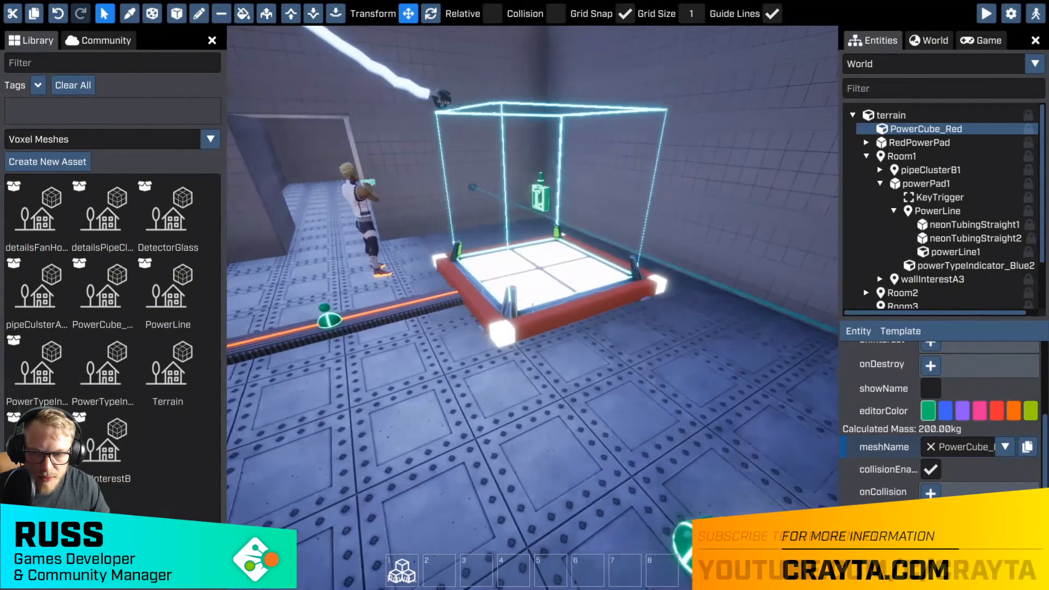
pyautogui.press('s')
pyautogui.press('d')
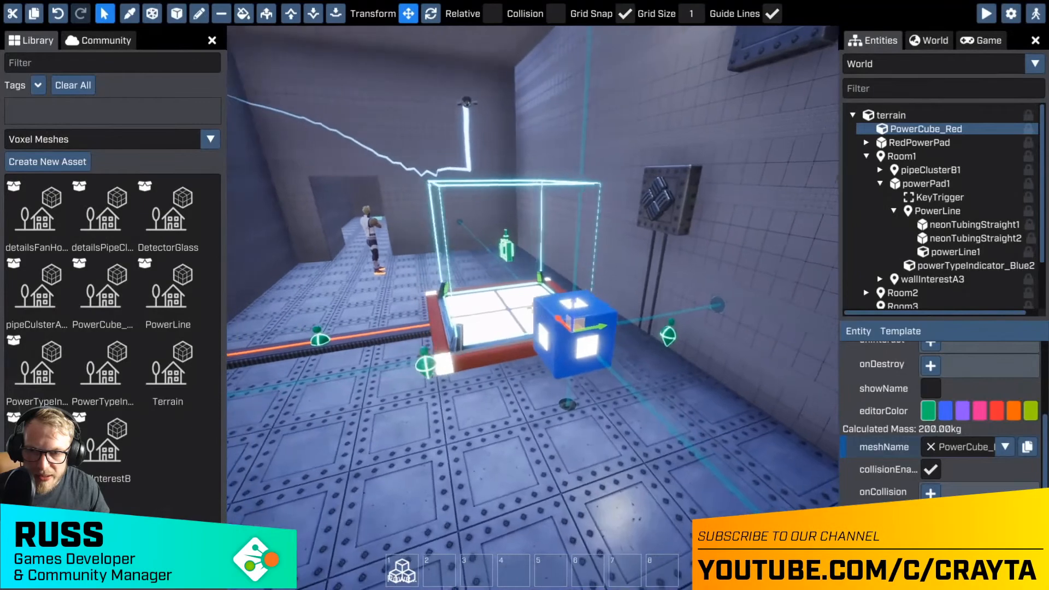
pyautogui.press('w')
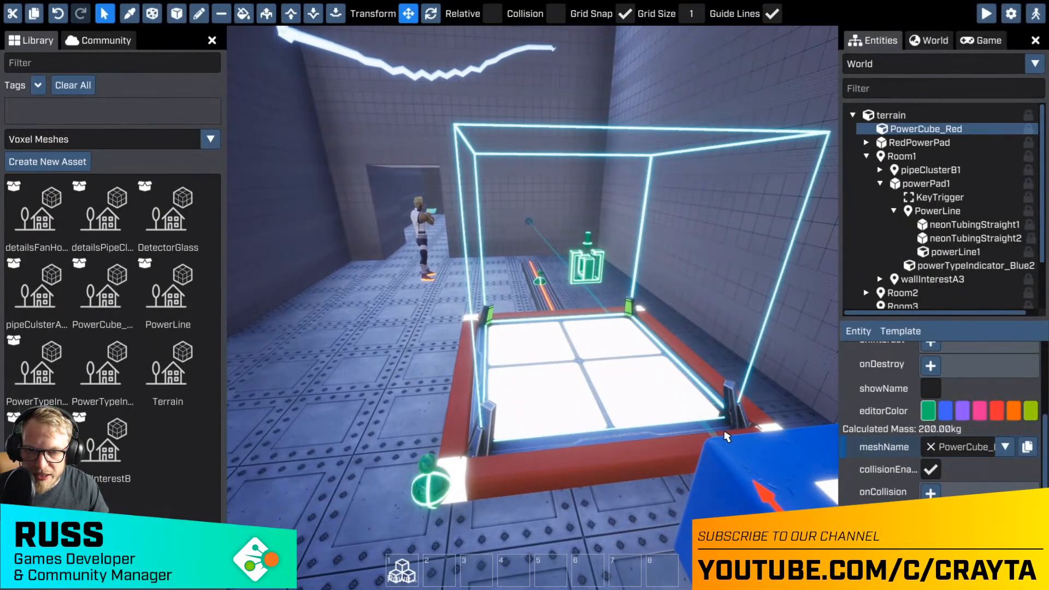
pyautogui.press('s')
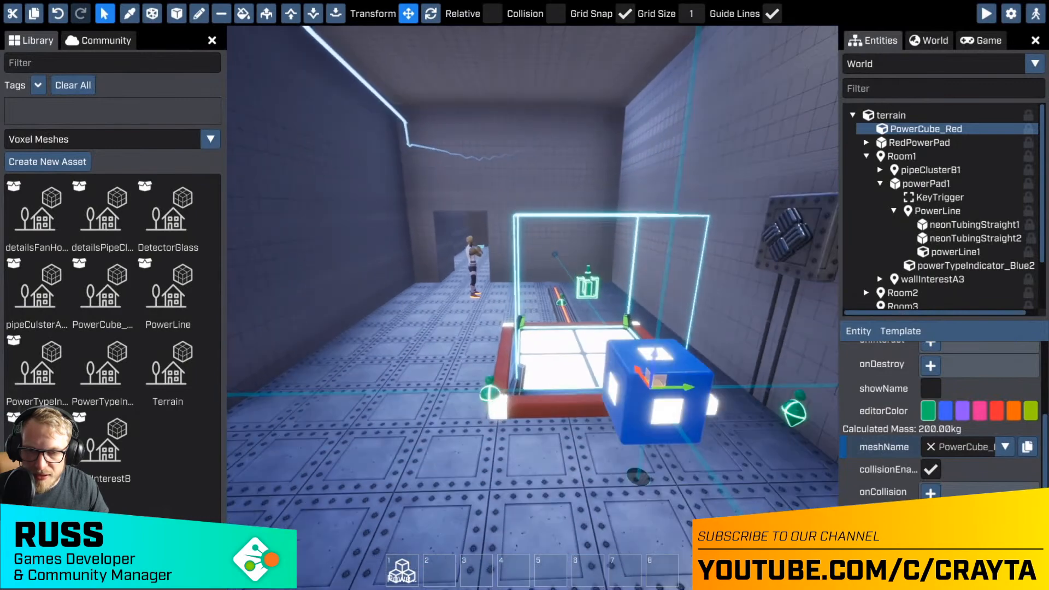
pyautogui.press('d')
pyautogui.press('q')
pyautogui.press('w')
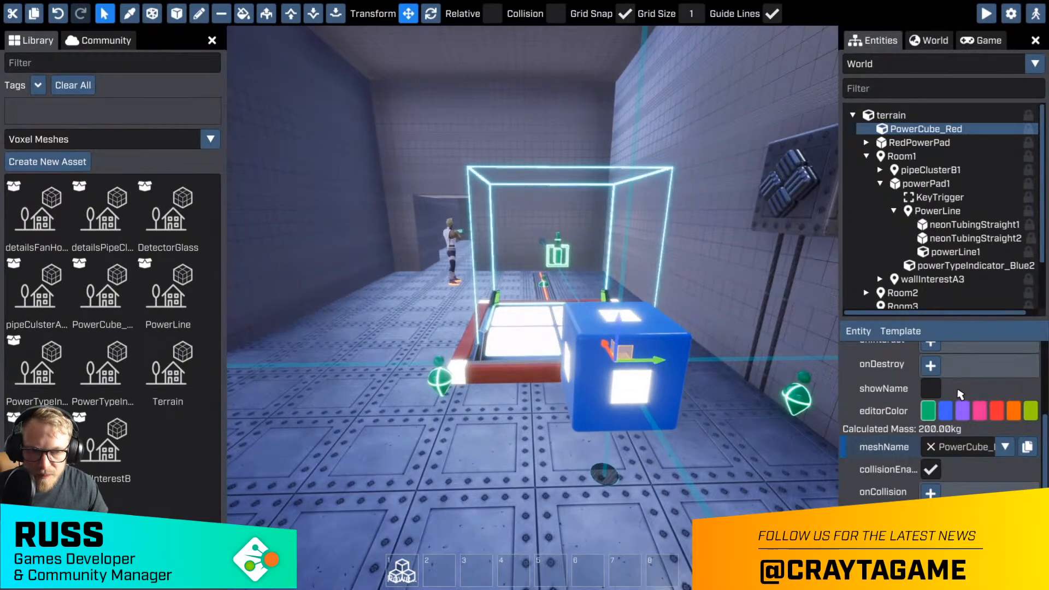
# - Place the PowerCube_Blue voxel mesh beside PowerCube_Red at 325, -1450, 100 and review its properties
pyautogui.scroll(-2, 960, 393)
pyautogui.scroll(2, 961, 393)
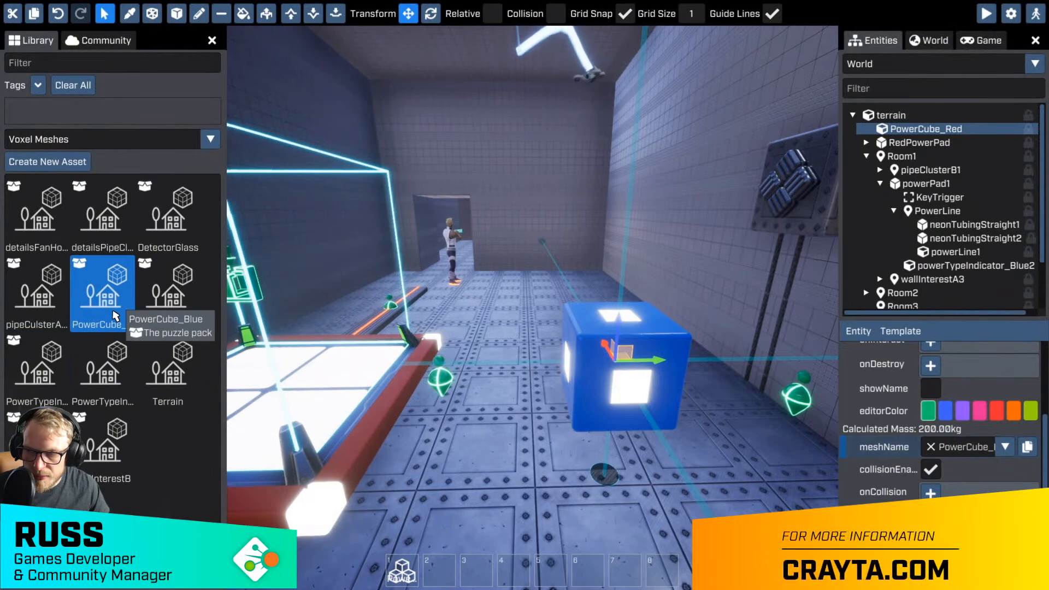
pyautogui.moveTo(114, 316); pyautogui.dragTo(461, 338)
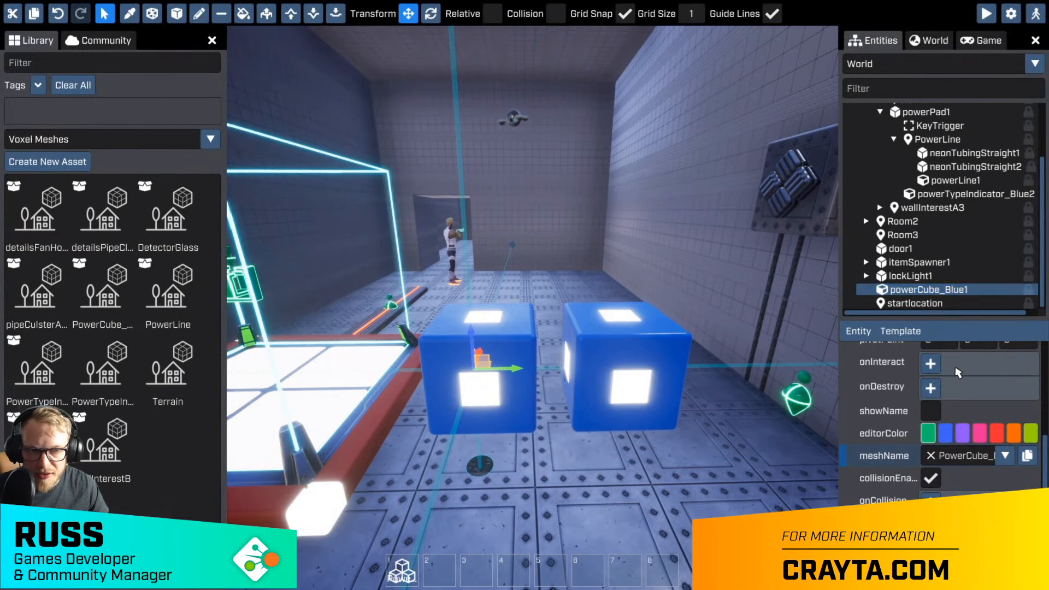
pyautogui.scroll(5, 967, 379)
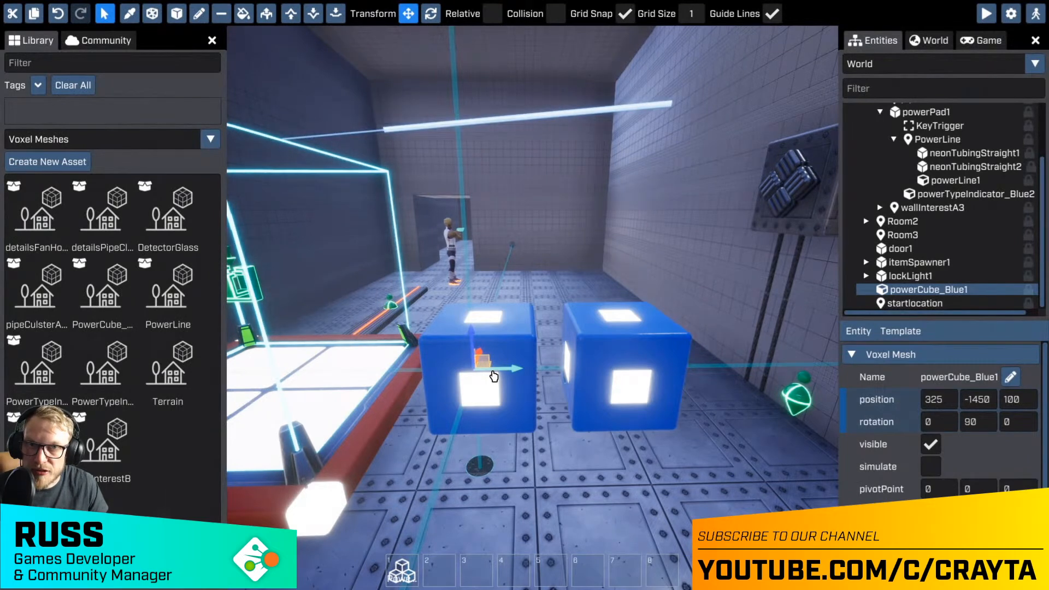
# - Review PowerCube_Red's voxel mesh, physics and script properties for comparison with the plain mesh cube beside it
pyautogui.click(630, 379)
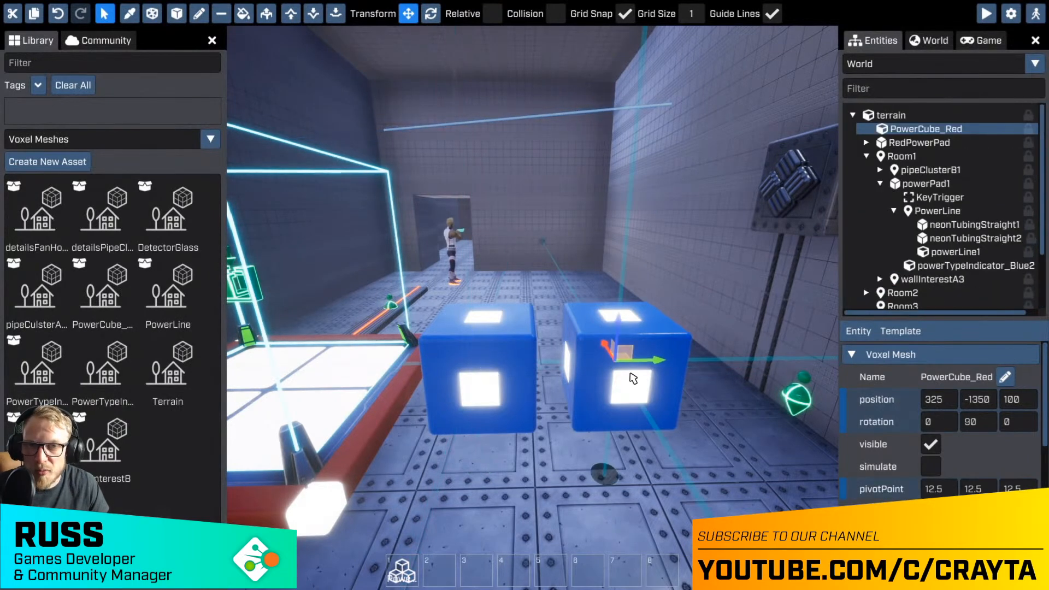
pyautogui.scroll(-8, 968, 395)
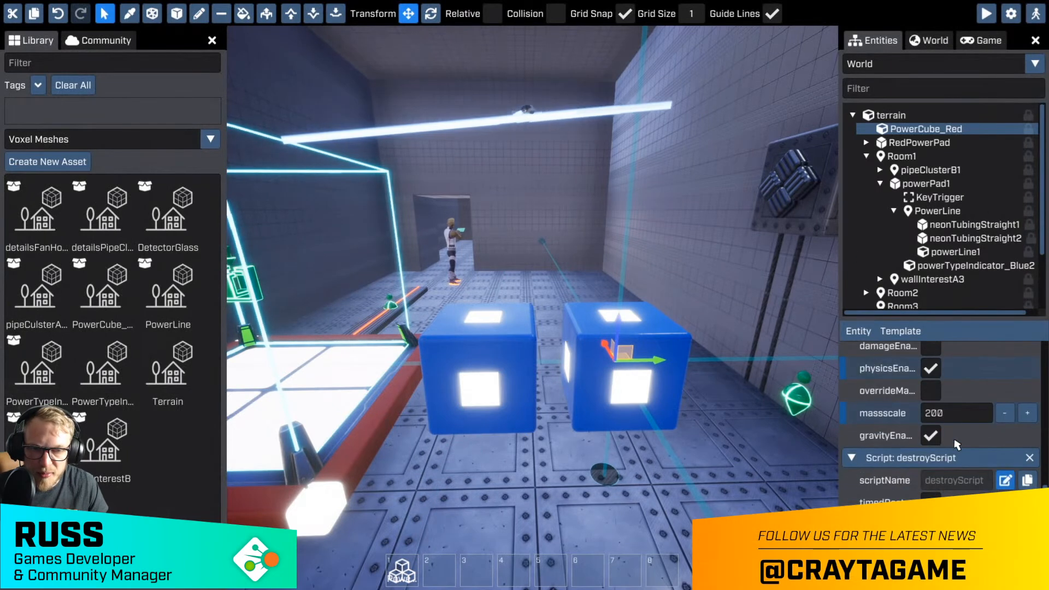
pyautogui.scroll(5, 949, 453)
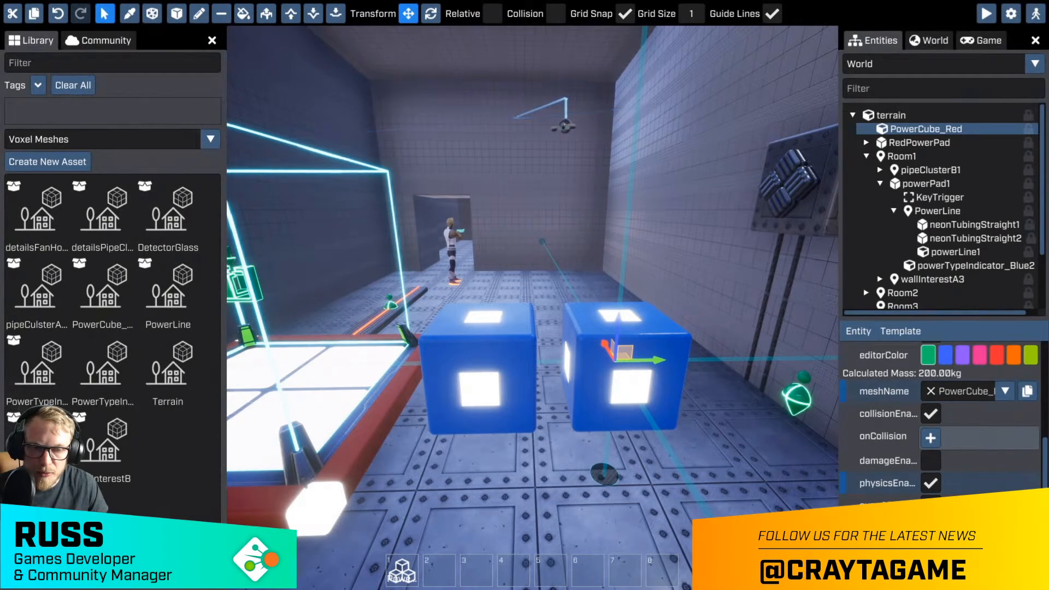
pyautogui.scroll(2, 937, 432)
pyautogui.scroll(4, 937, 431)
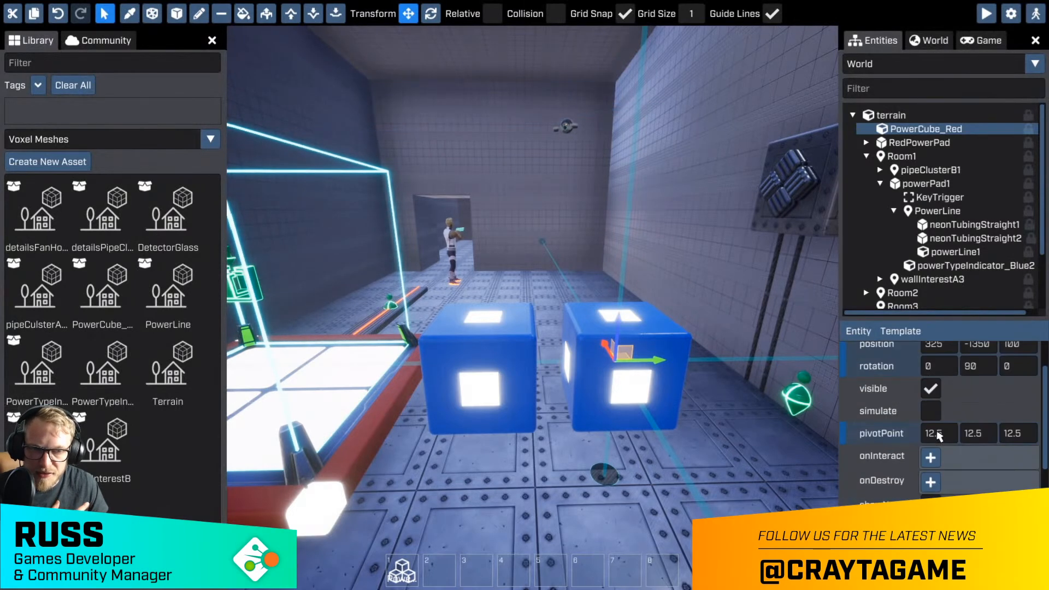
pyautogui.scroll(-5, 958, 455)
pyautogui.scroll(-2, 958, 455)
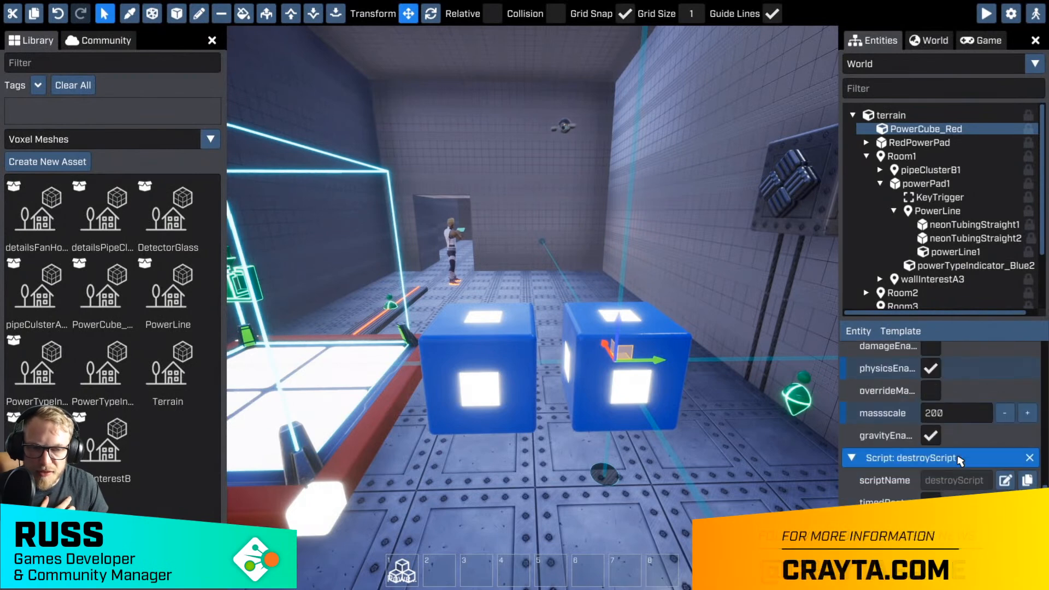
pyautogui.scroll(5, 960, 461)
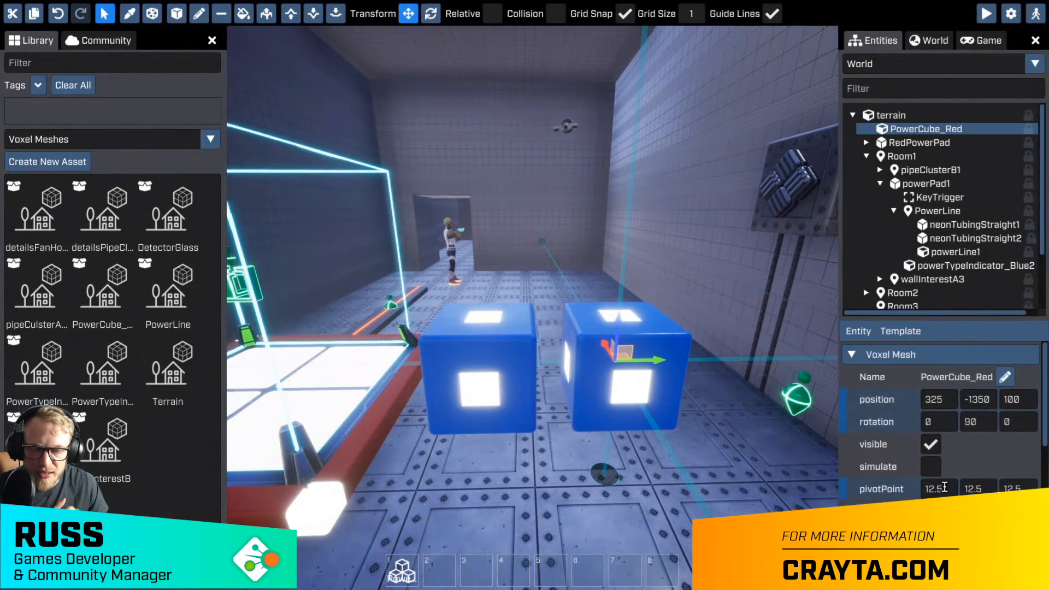
pyautogui.scroll(-7, 944, 487)
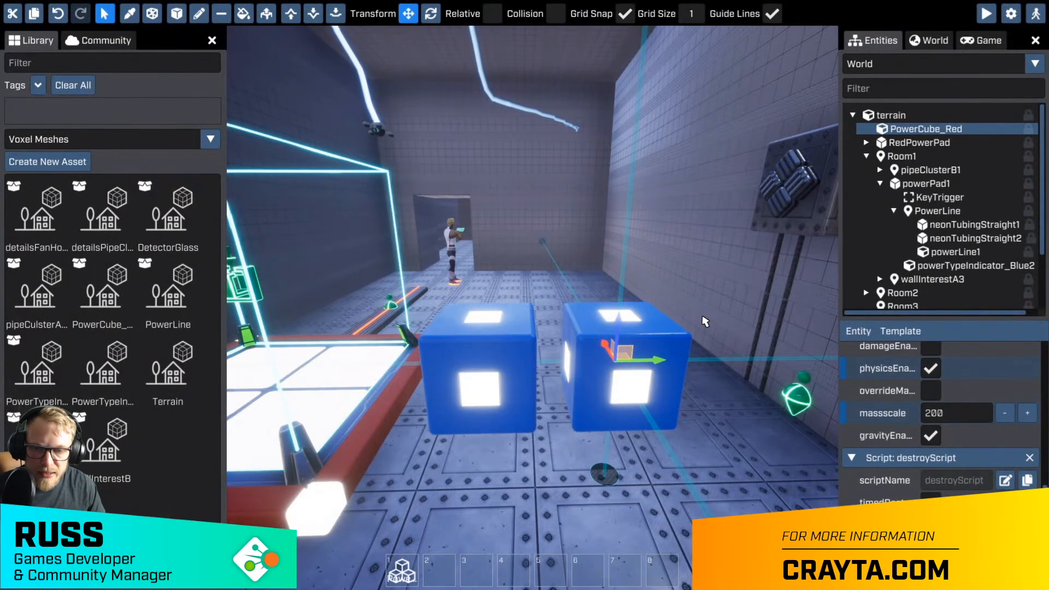
# - Delete the blue comparison cube powerCube_Blue1 and reselect PowerCube_Red
pyautogui.click(481, 358)
pyautogui.press('Delete')
pyautogui.click(622, 358)
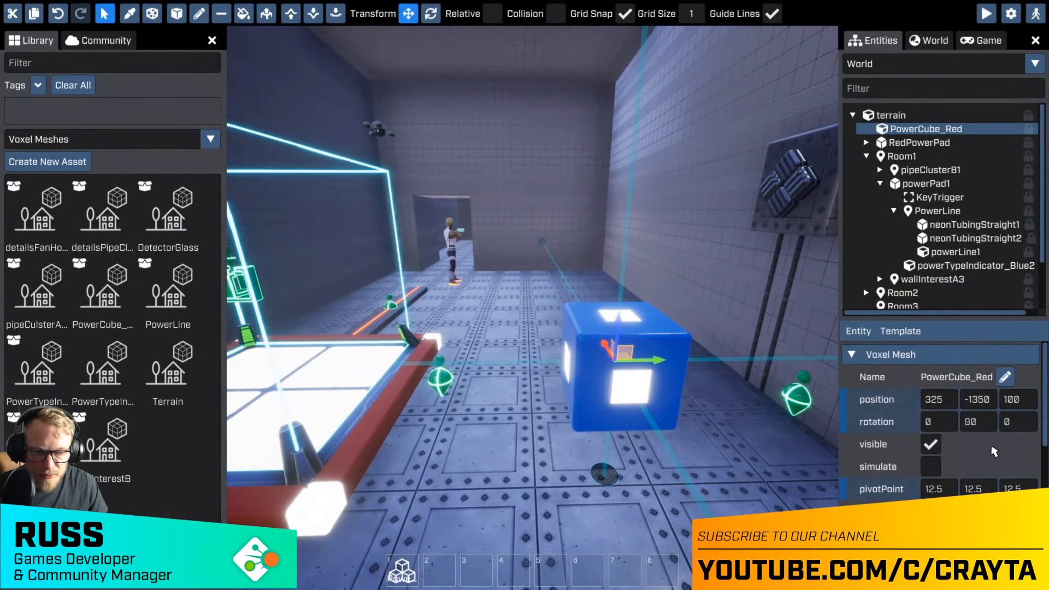
# - Create a unique copy of PowerCube_Red's assigned mesh asset and name it PowerCube_Red
pyautogui.scroll(-6, 993, 451)
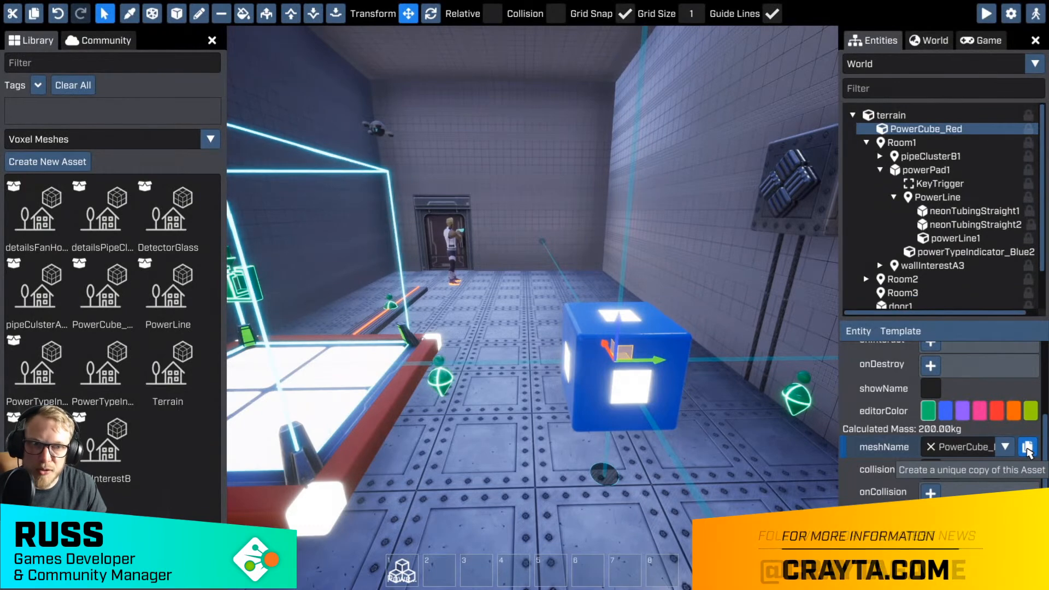
pyautogui.click(1028, 447)
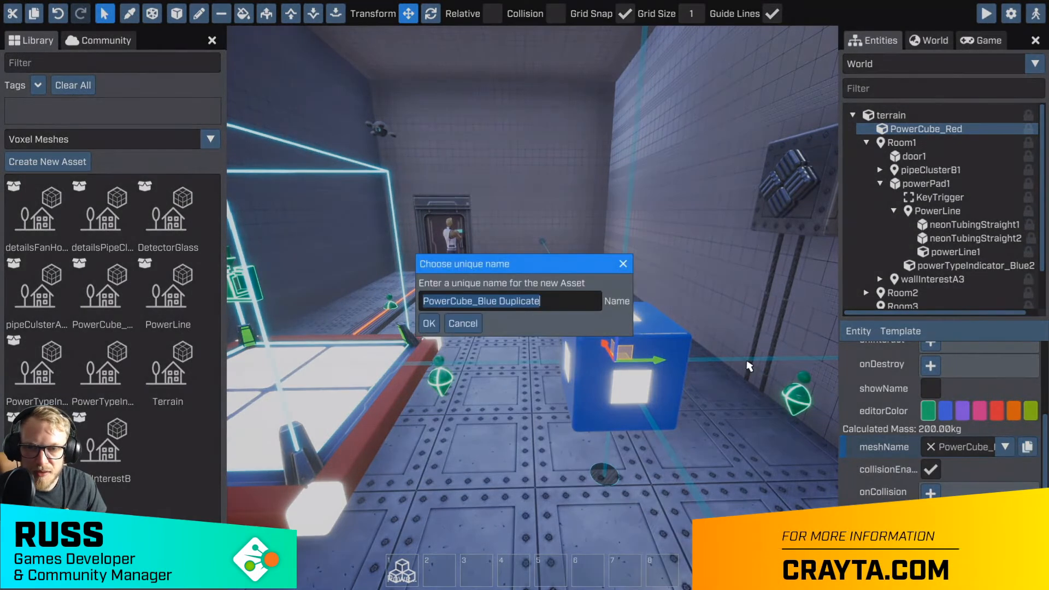
pyautogui.click(488, 303)
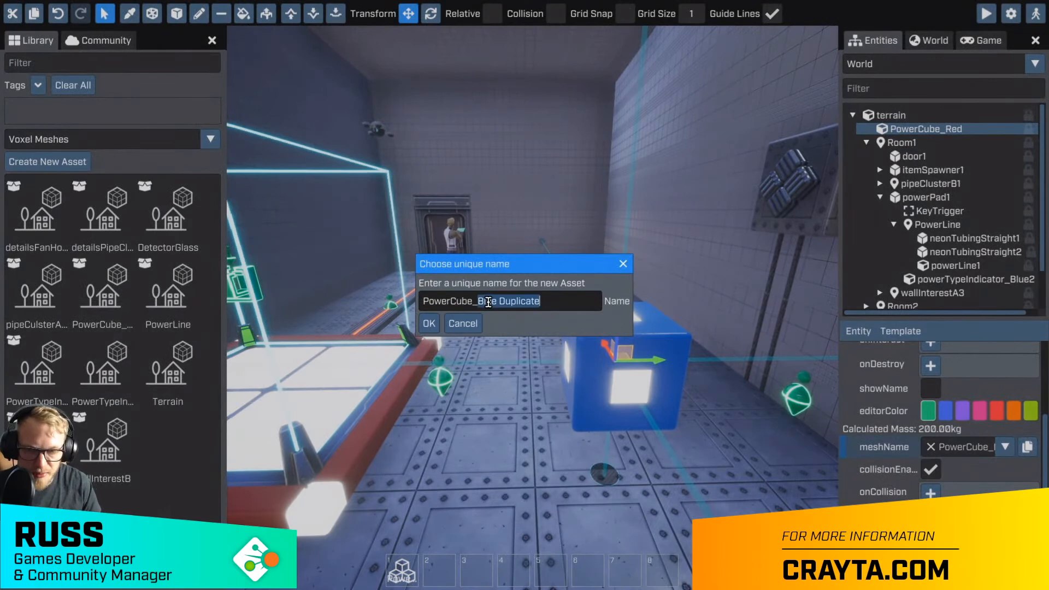
pyautogui.write('Red')
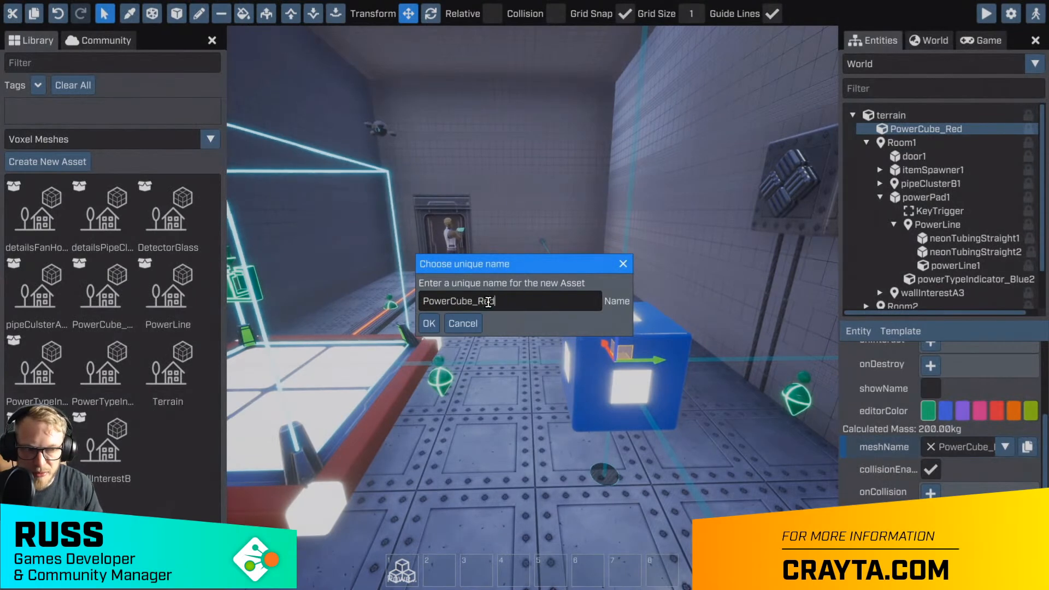
pyautogui.click(433, 326)
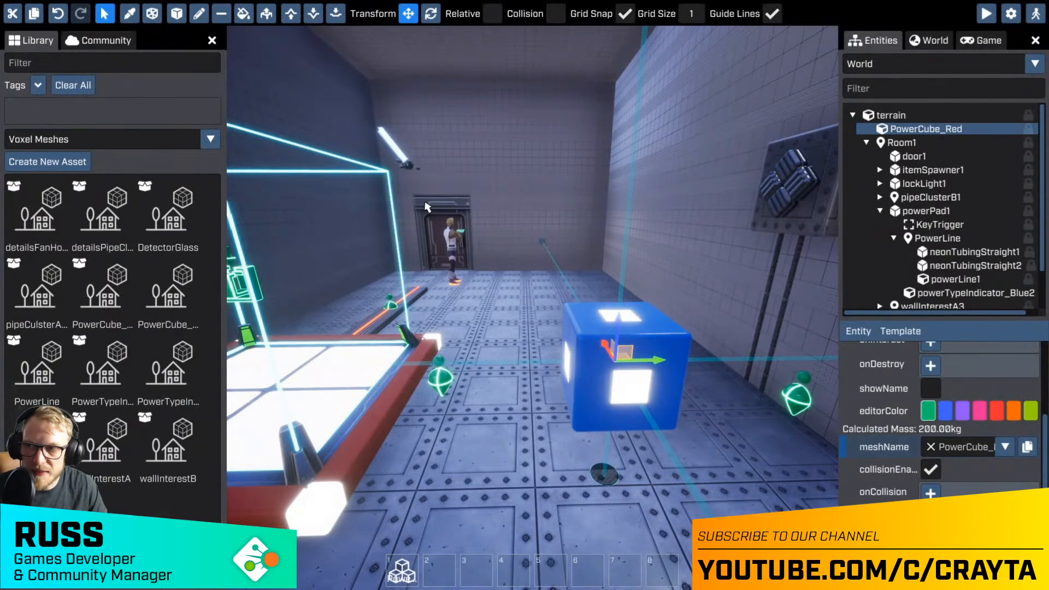
# - Sample the red voxel material from the frame of the red power pad
pyautogui.moveTo(427, 206); pyautogui.dragTo(383, 208, button='right')
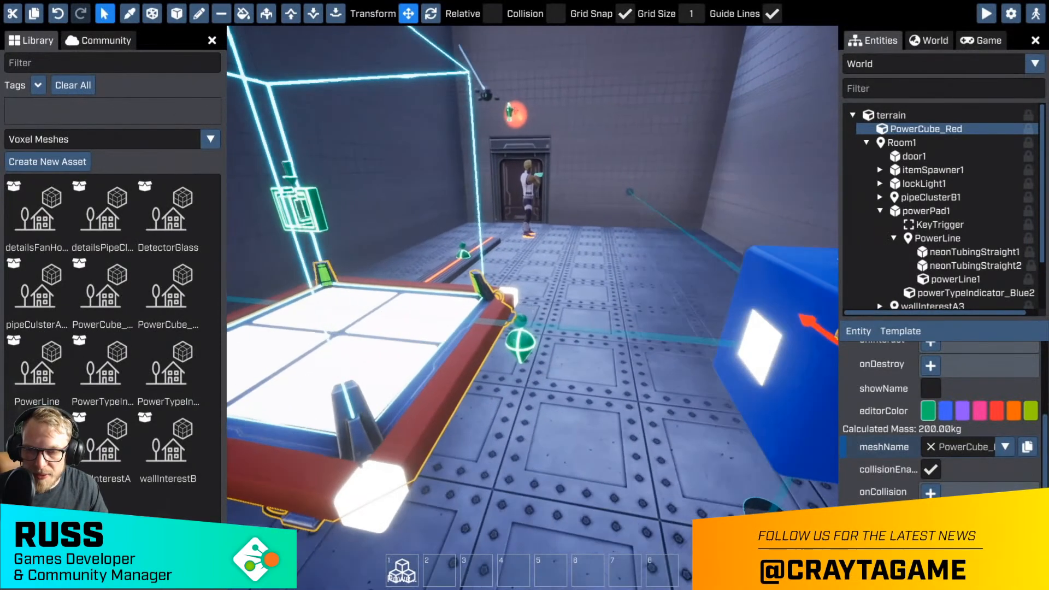
pyautogui.moveTo(534, 307); pyautogui.dragTo(284, 37, button='right')
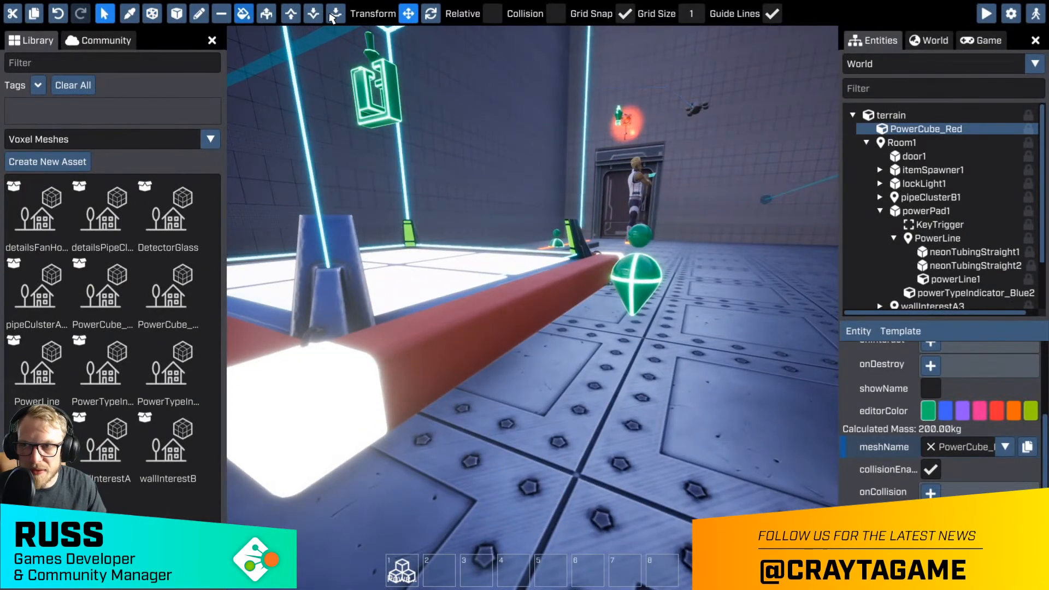
pyautogui.click(199, 14)
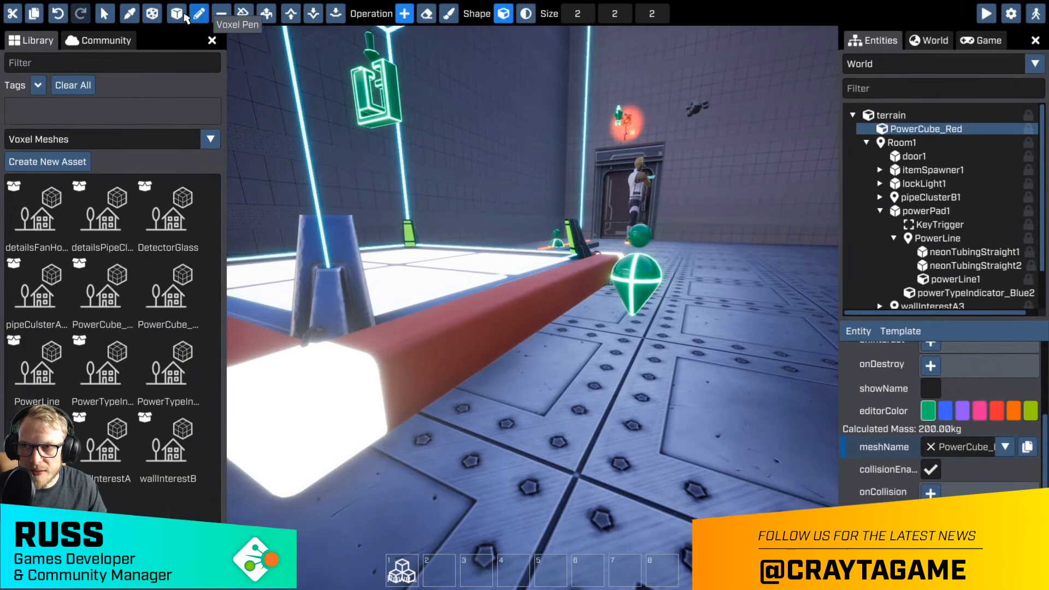
pyautogui.click(130, 14)
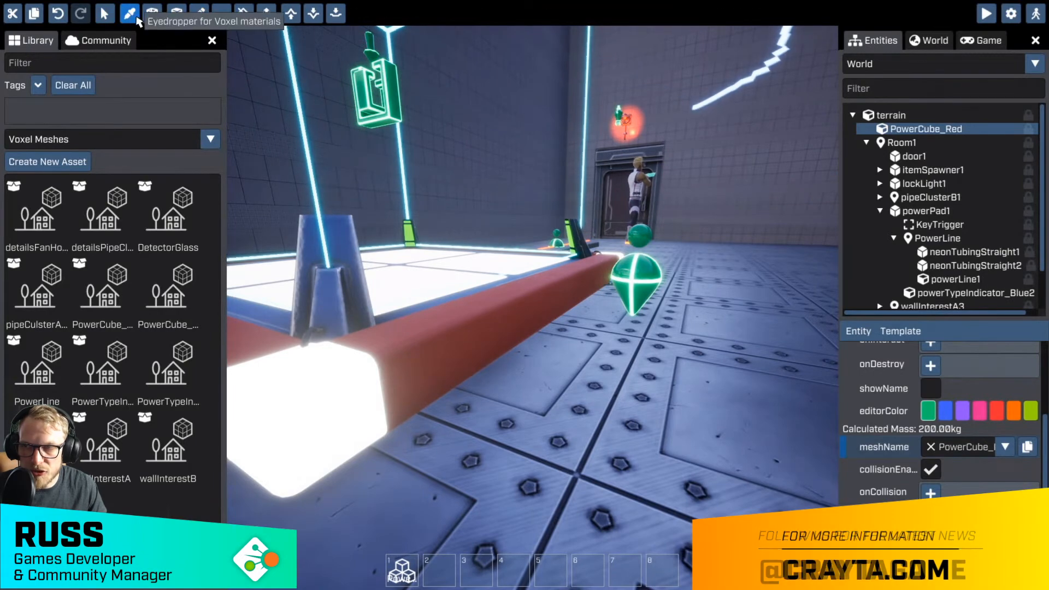
pyautogui.click(459, 336)
pyautogui.press('s')
pyautogui.moveTo(462, 337); pyautogui.dragTo(479, 340, button='right')
pyautogui.moveTo(565, 312); pyautogui.dragTo(406, 311)
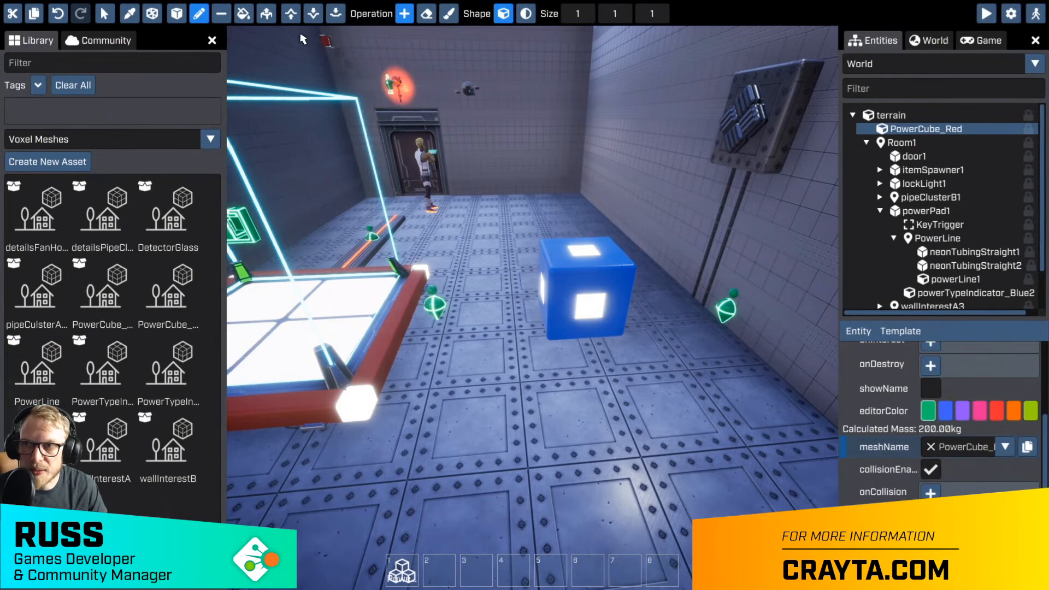
# - Fill the cube's blue body with the sampled red voxel material and inspect the cube up close
pyautogui.click(242, 15)
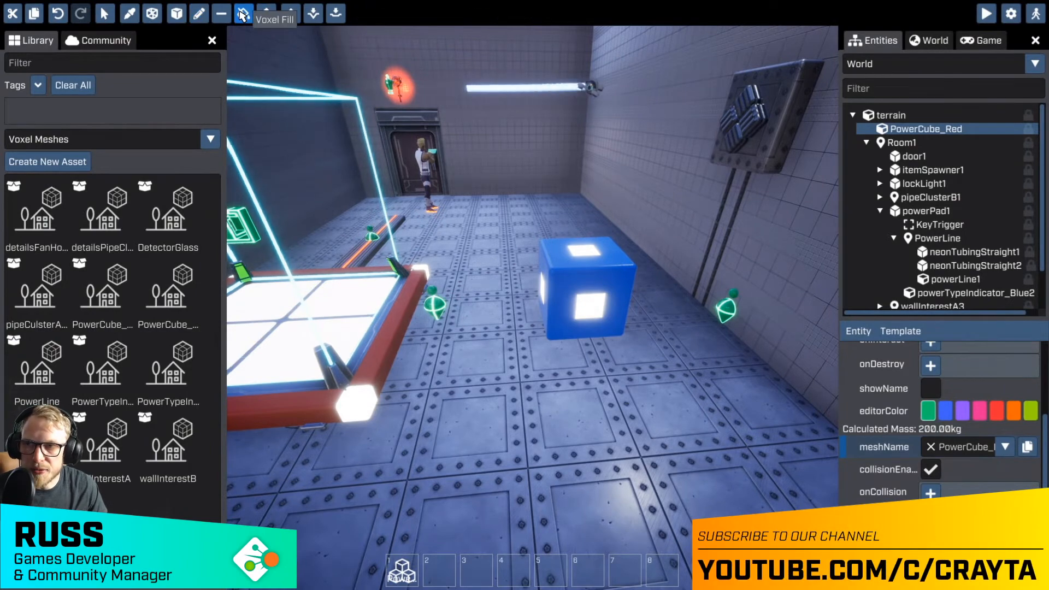
pyautogui.click(565, 289)
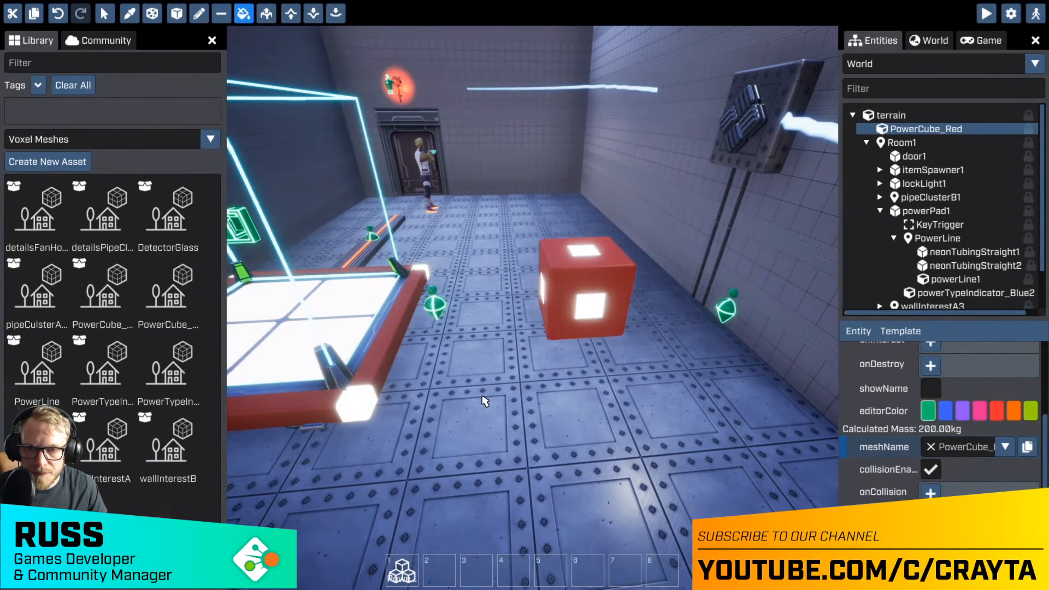
pyautogui.press('Escape')
pyautogui.press('w')
pyautogui.moveTo(478, 363); pyautogui.dragTo(612, 306, button='right')
pyautogui.press('w')
pyautogui.moveTo(448, 332); pyautogui.dragTo(366, 355, button='right')
pyautogui.press('s')
pyautogui.press('w')
pyautogui.press('s')
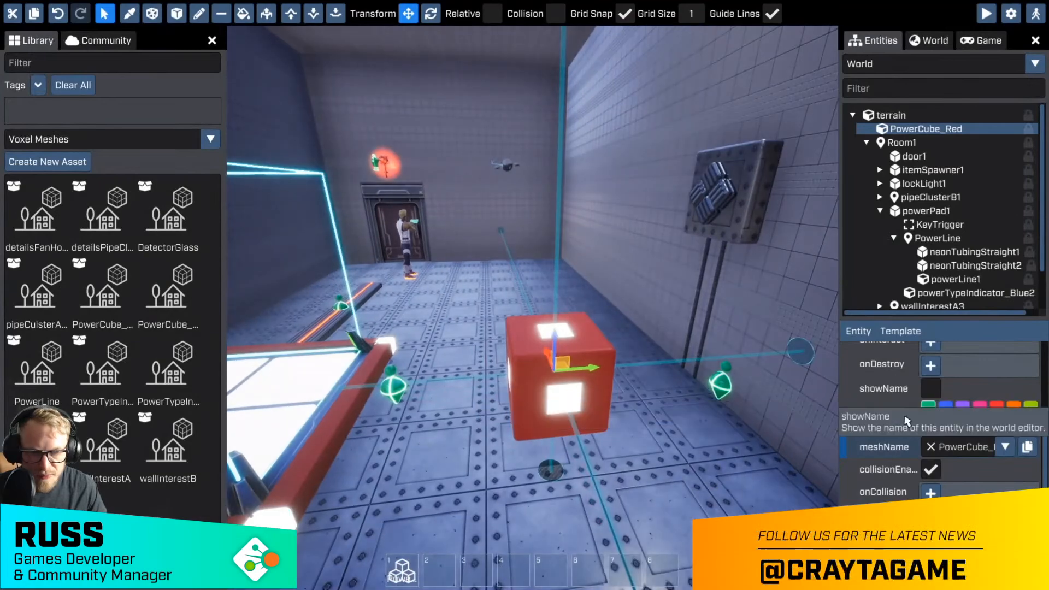
# - Create a new template named PowerCube_Red from the red cube and delete the placed instance
pyautogui.scroll(5, 970, 440)
pyautogui.click(917, 336)
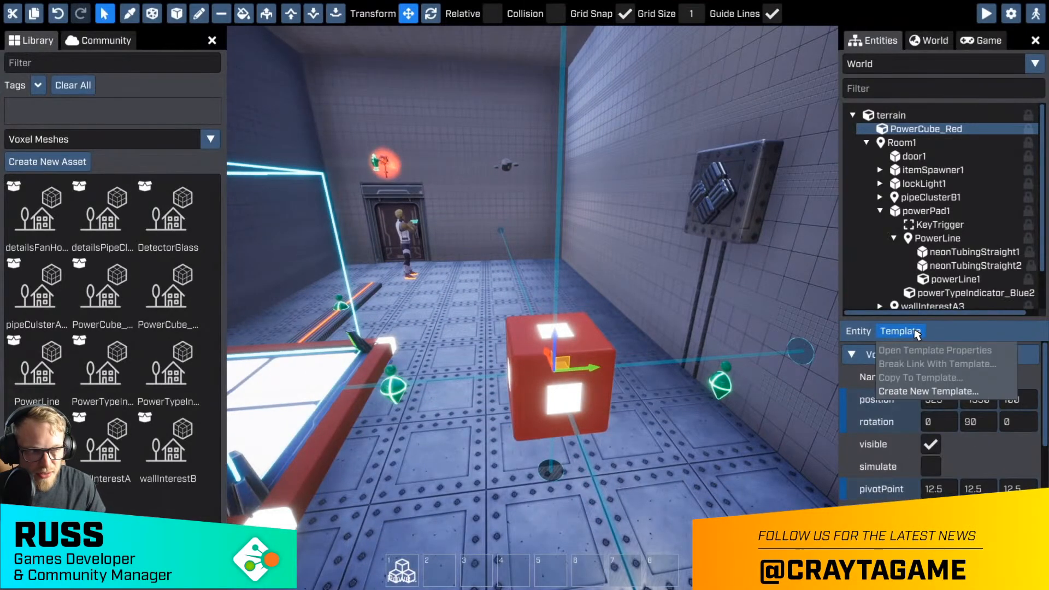
pyautogui.click(910, 391)
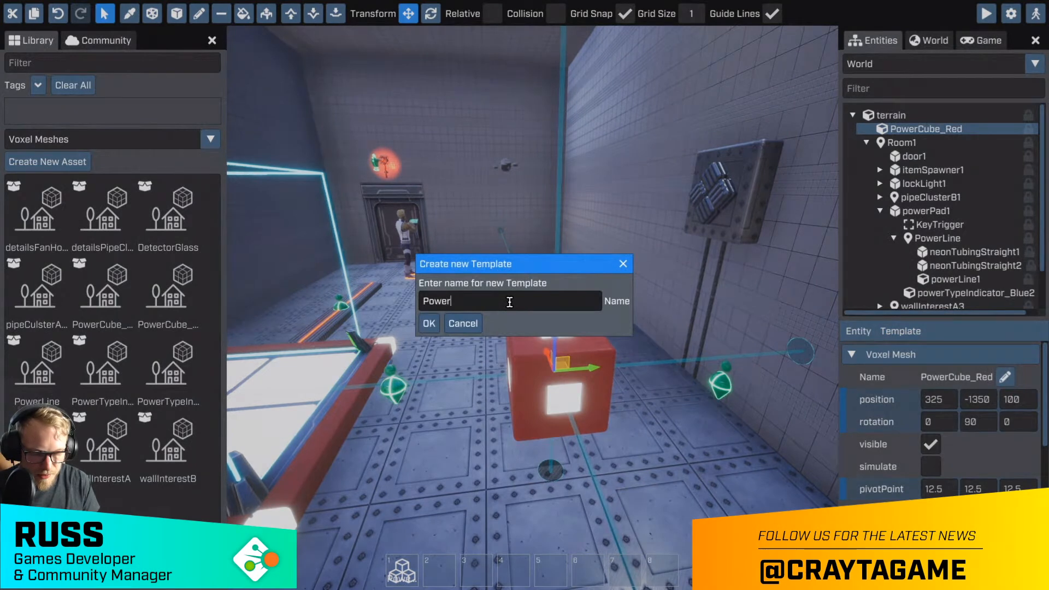
pyautogui.write('PowerCude')
pyautogui.press('BackSpace')
pyautogui.press('BackSpace')
pyautogui.write('be_Red')
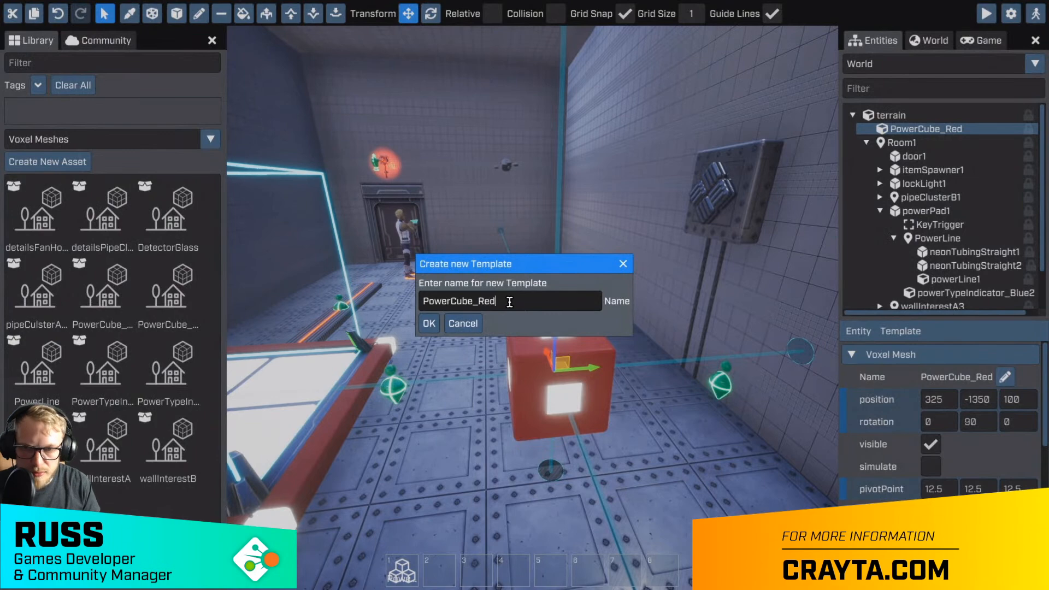
pyautogui.click(429, 324)
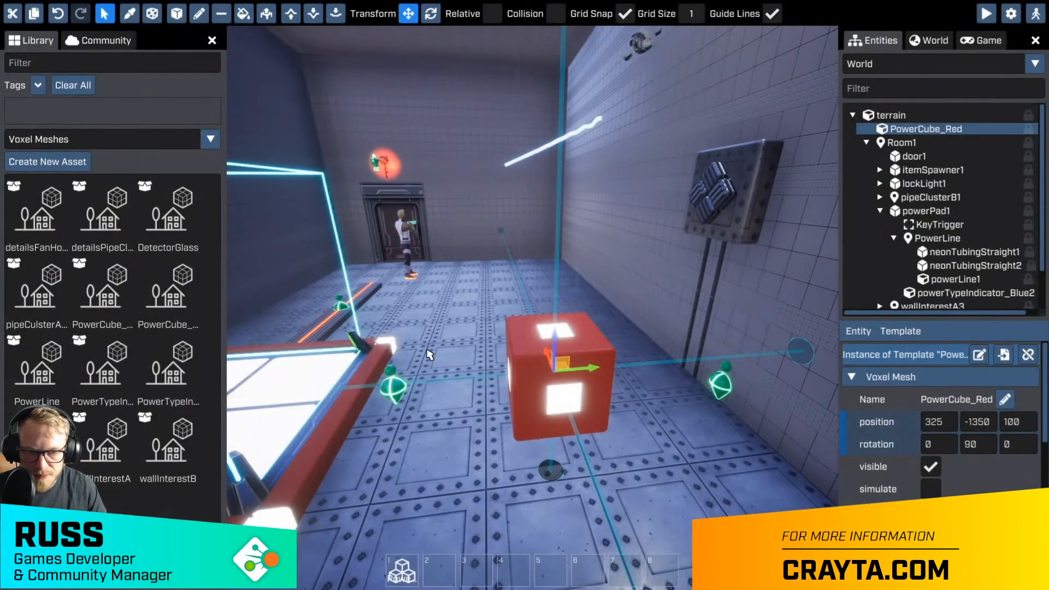
pyautogui.moveTo(551, 302); pyautogui.dragTo(571, 249)
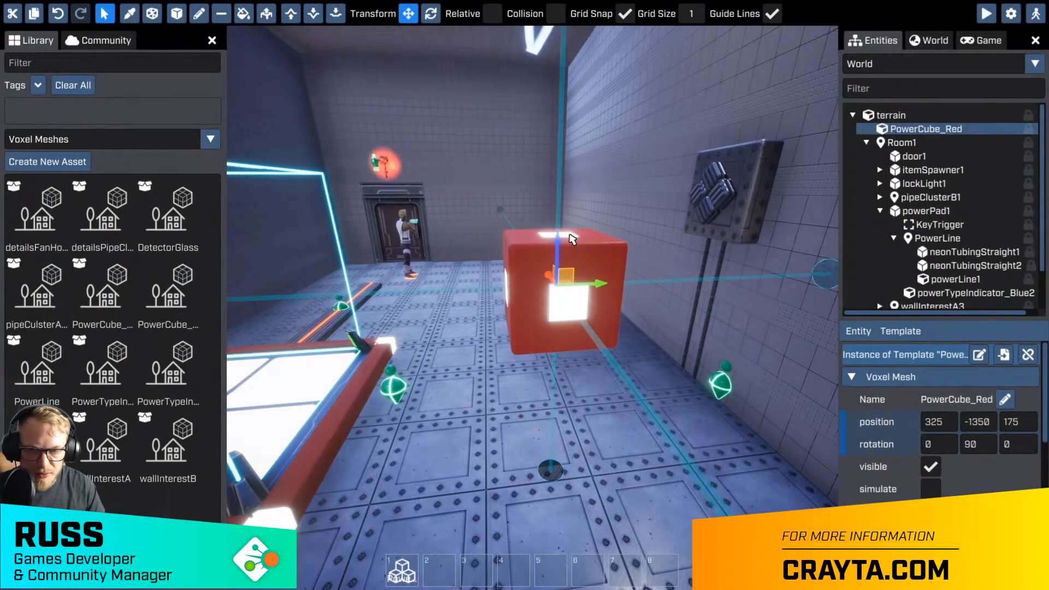
pyautogui.press('Delete')
# - Open the template of the RedPowerPad in Room2 for editing
pyautogui.moveTo(572, 239); pyautogui.dragTo(466, 422, button='right')
pyautogui.click(582, 413)
pyautogui.moveTo(466, 423); pyautogui.dragTo(531, 411)
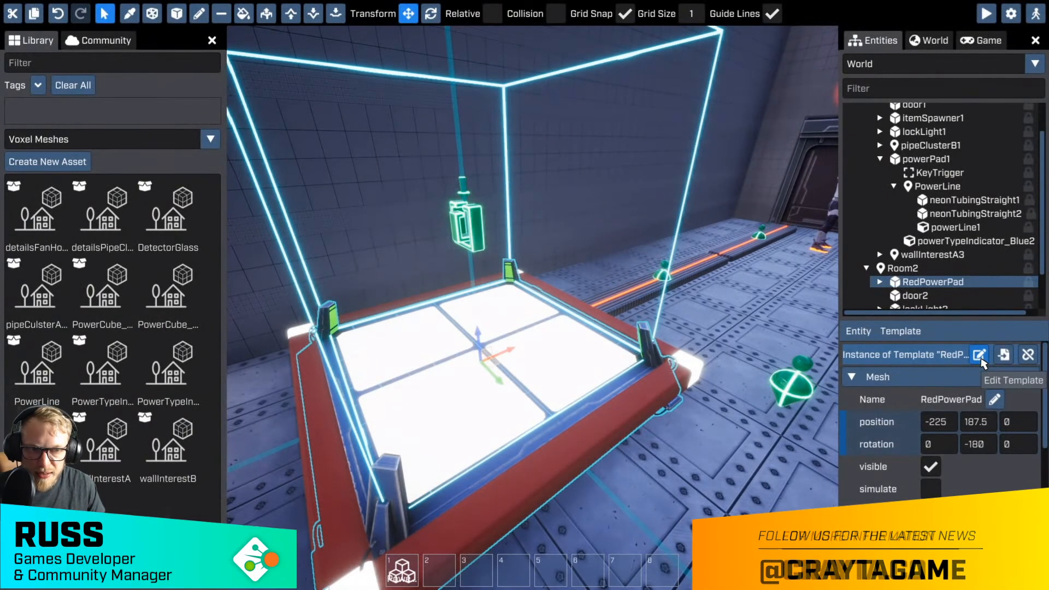
pyautogui.click(979, 355)
pyautogui.press('w')
pyautogui.moveTo(755, 328); pyautogui.dragTo(755, 328, button='right')
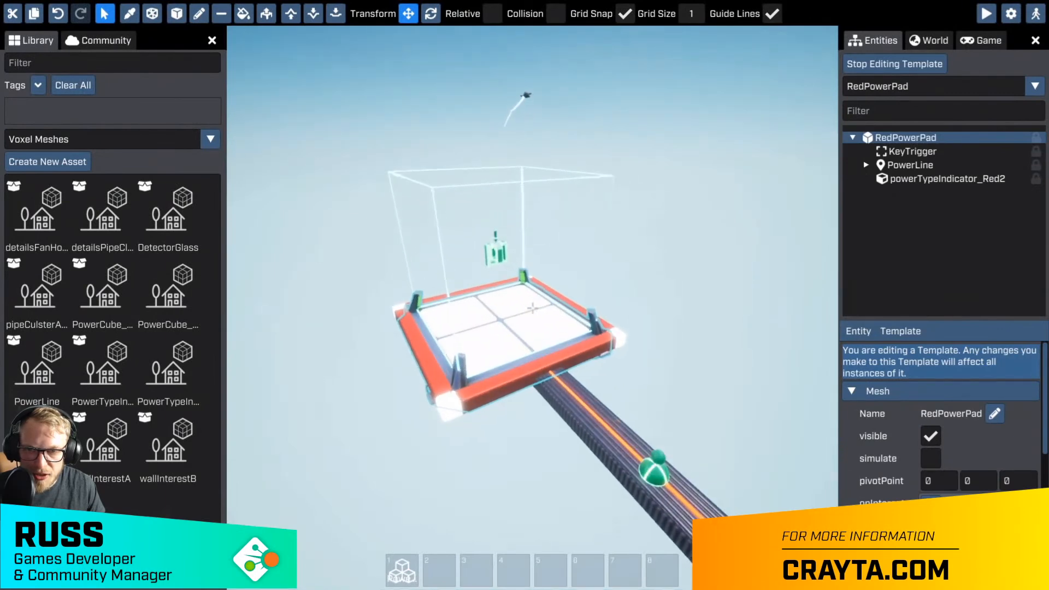
# - Set the powerTriggerScript's power object template on RedPowerPad to PowerCube_Red
pyautogui.scroll(-5, 939, 433)
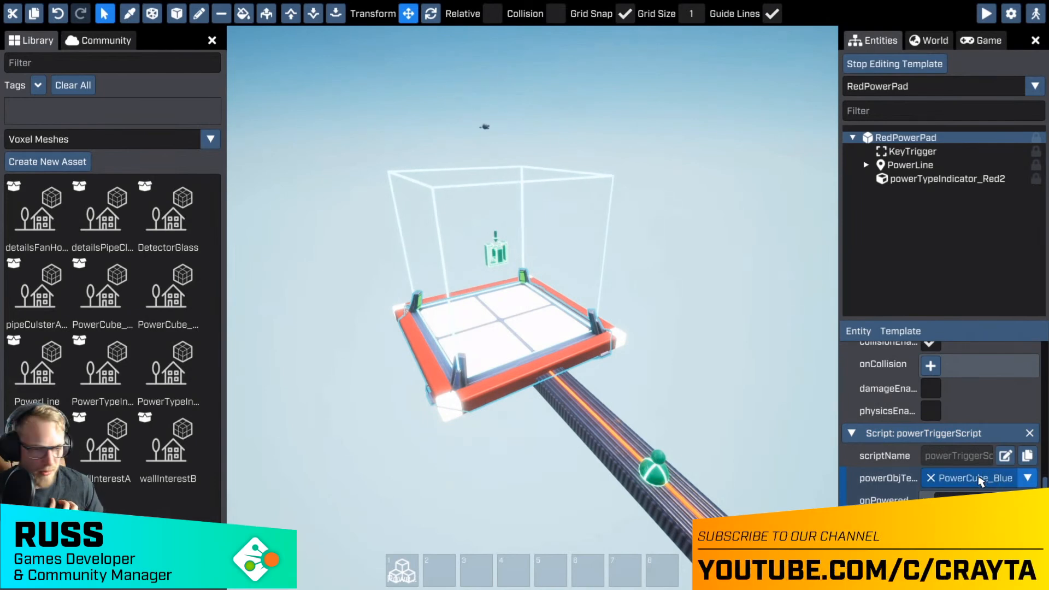
pyautogui.click(1026, 479)
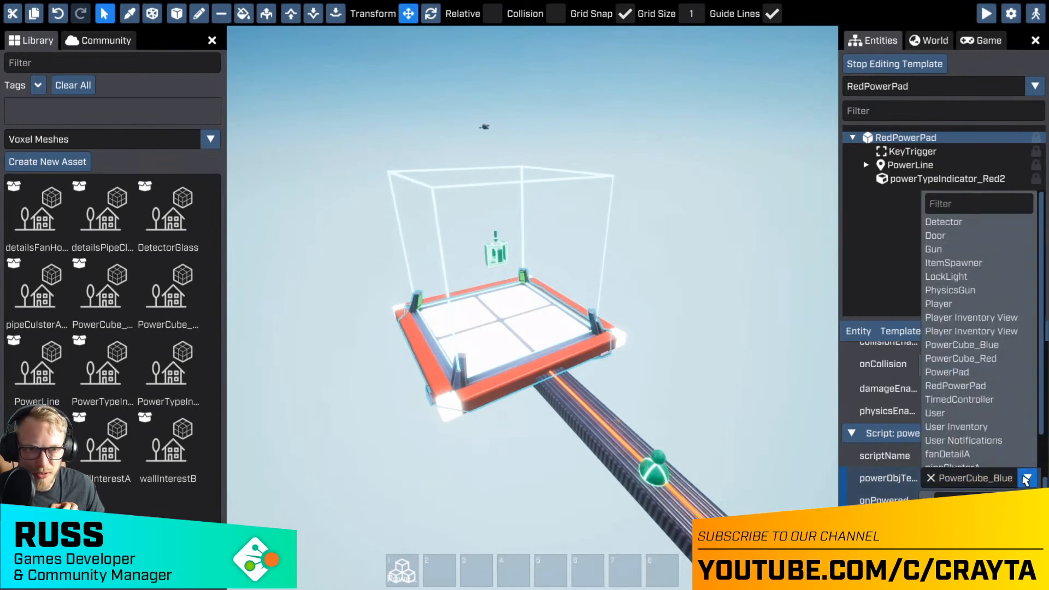
pyautogui.click(984, 359)
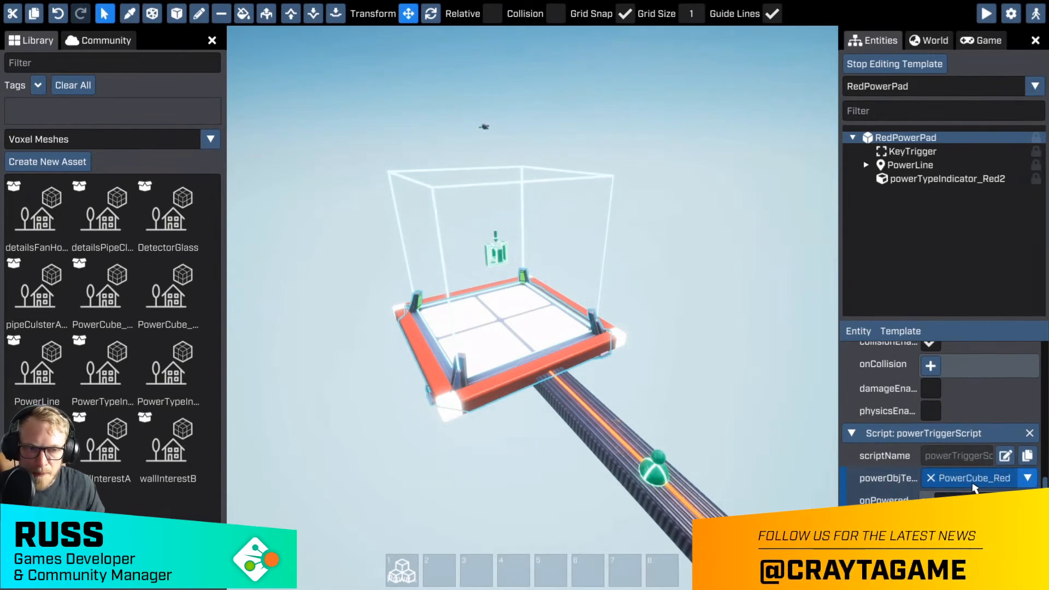
# - Open powerTriggerScript with enlarged text and examine its powerObjTemplate, onPowered and powerEntities property definitions
pyautogui.click(1006, 457)
pyautogui.click(663, 212)
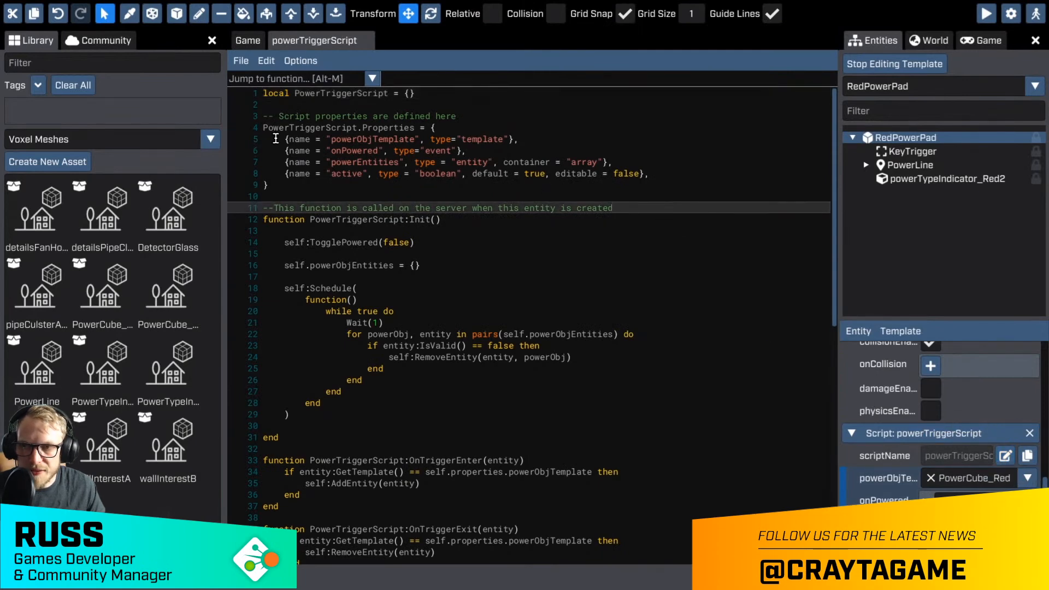
pyautogui.click(309, 139)
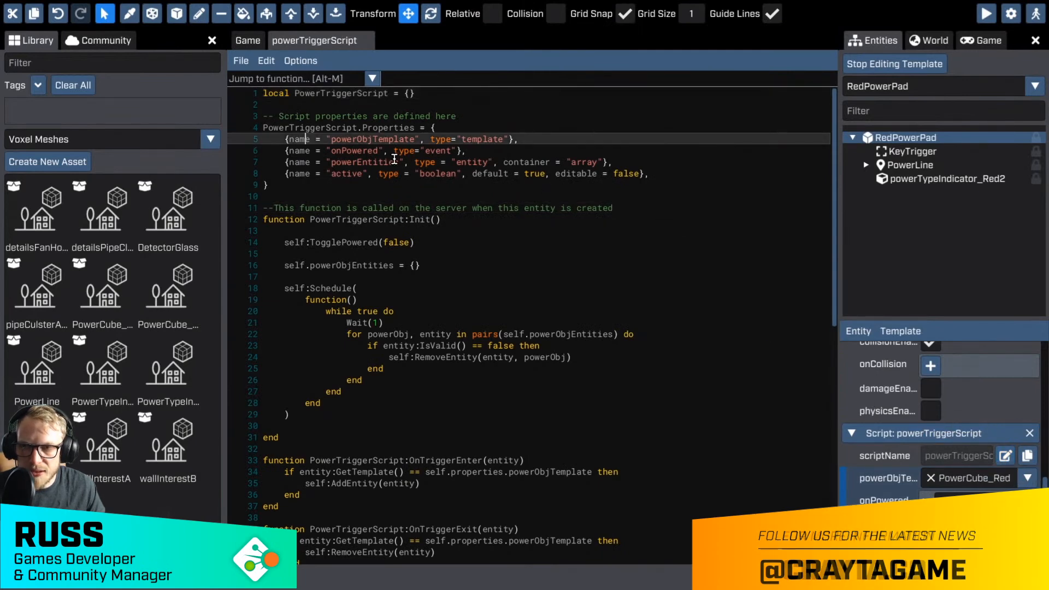
pyautogui.click(399, 162)
pyautogui.keyDown('ctrl'); pyautogui.scroll(3, 458, 153); pyautogui.keyUp('ctrl')
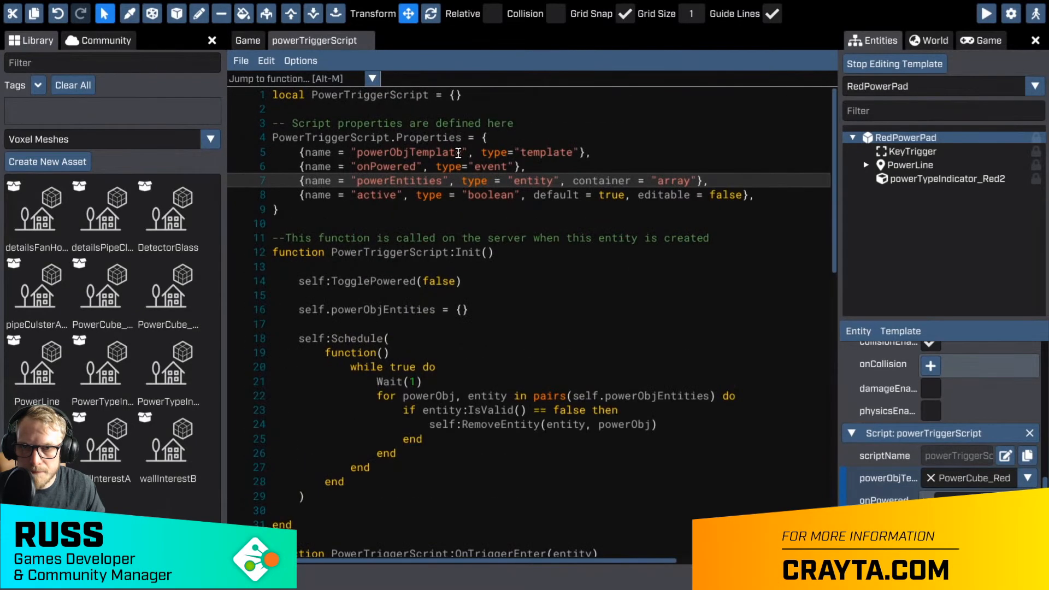
pyautogui.keyDown('ctrl'); pyautogui.scroll(1, 461, 153); pyautogui.keyUp('ctrl')
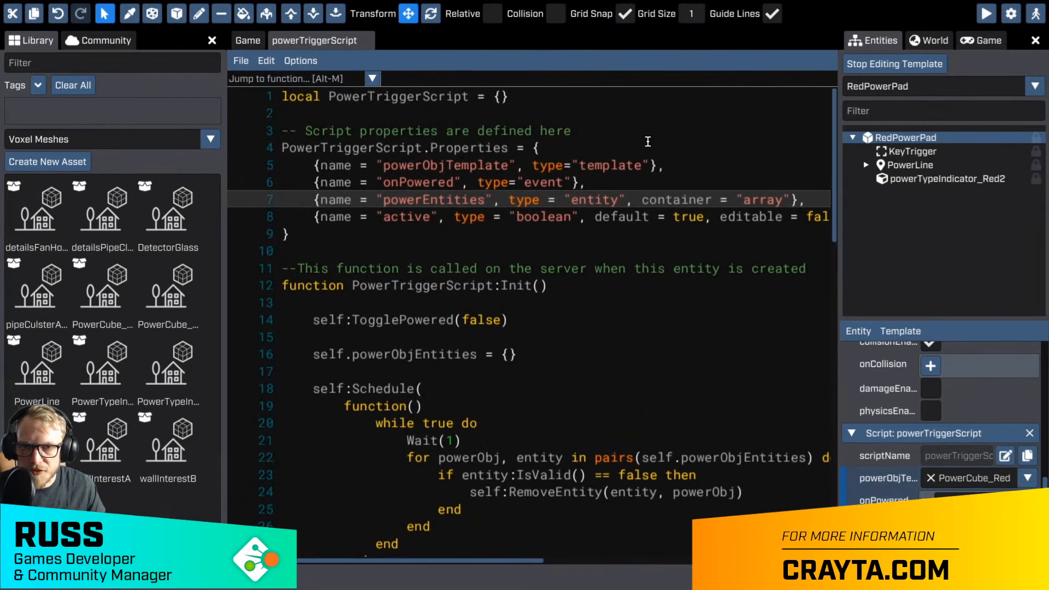
# - Examine the powerObjTemplate definition in powerTriggerScript and the templates that can be assigned to this property on RedPowerPad
pyautogui.click(582, 150)
pyautogui.moveTo(320, 168); pyautogui.dragTo(456, 171)
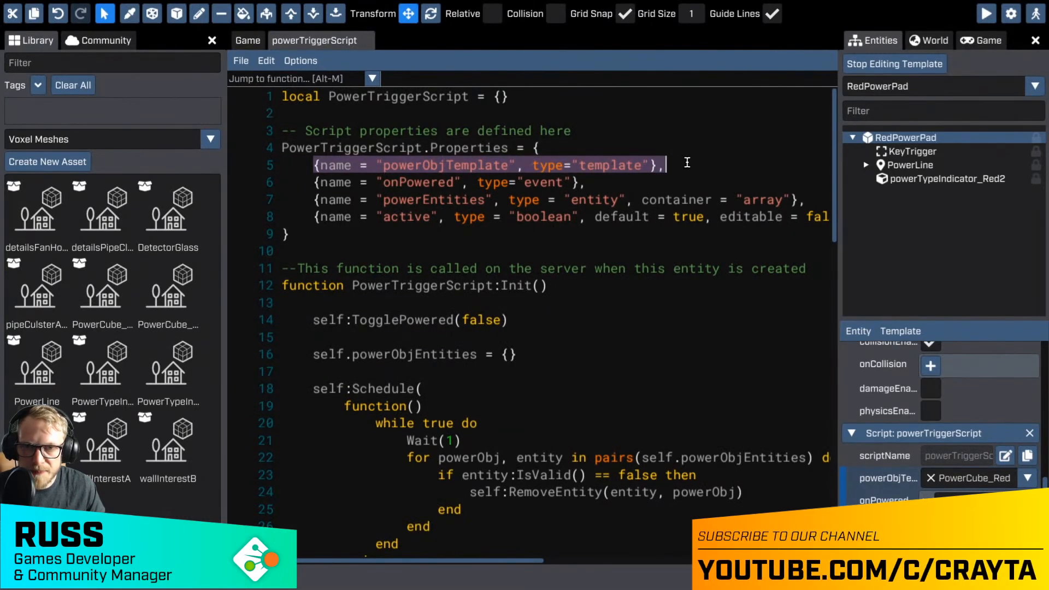
pyautogui.click(620, 159)
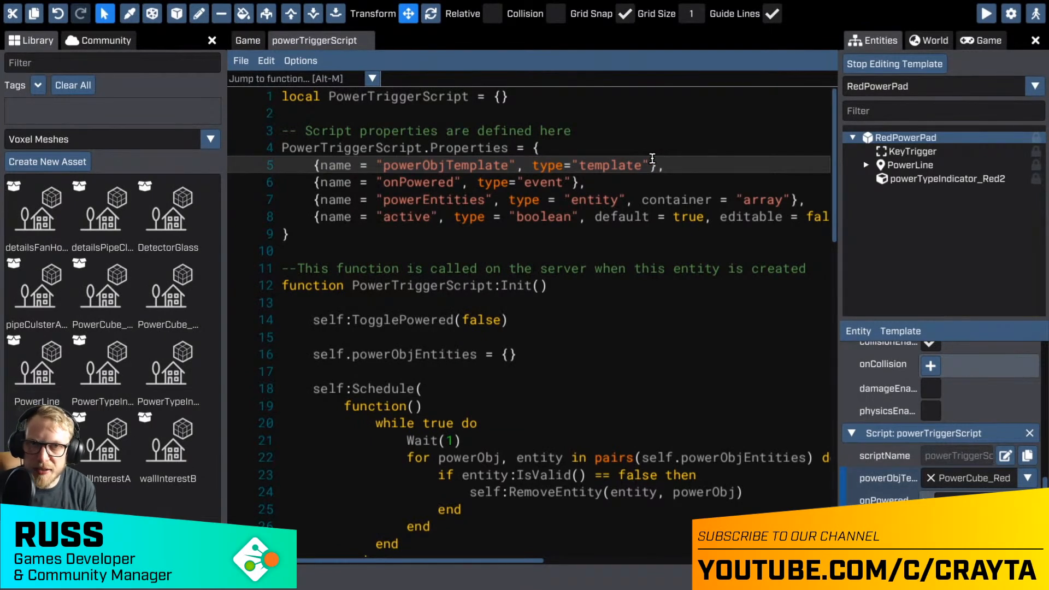
pyautogui.click(1029, 479)
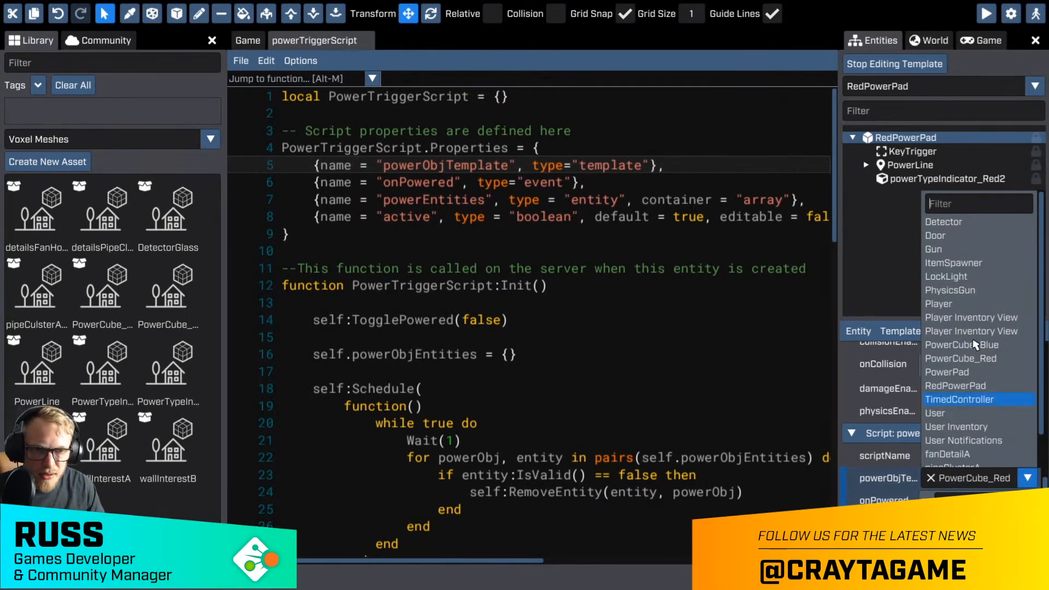
# - Close powerTriggerScript and stop editing the RedPowerPad template
pyautogui.click(887, 261)
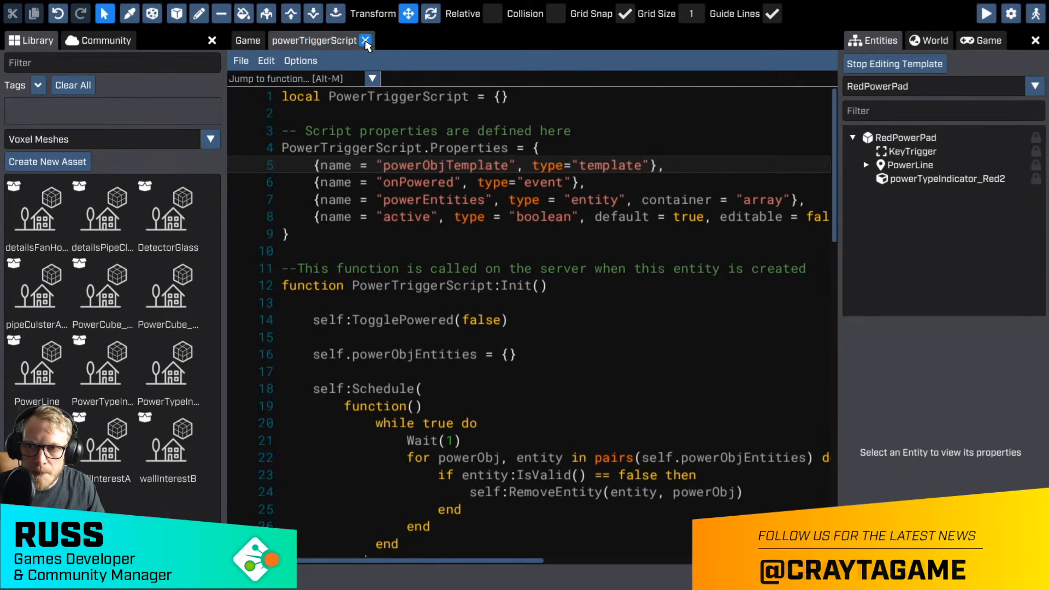
pyautogui.click(367, 40)
pyautogui.click(904, 65)
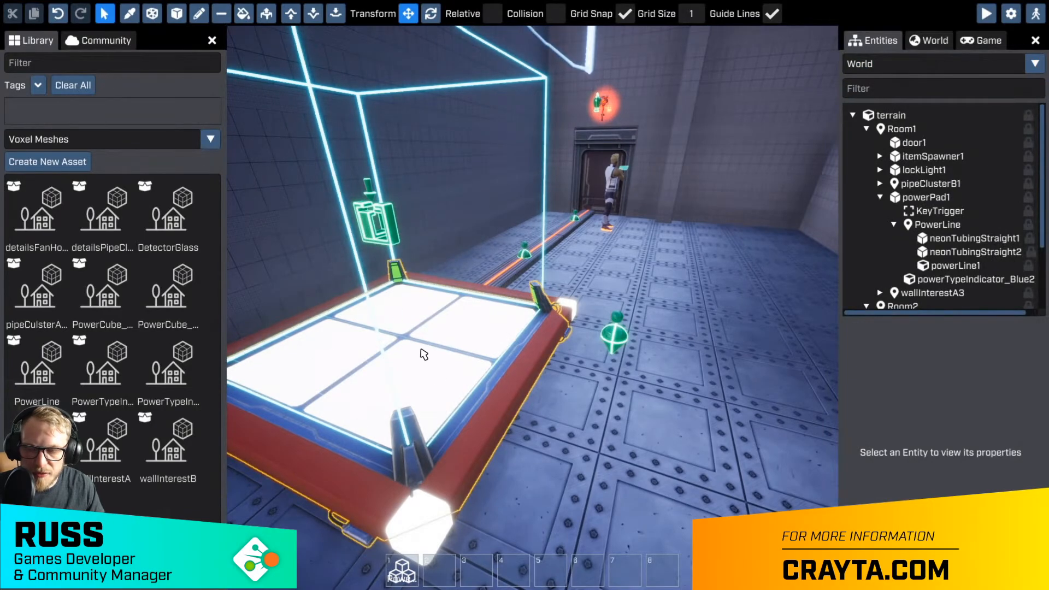
pyautogui.moveTo(424, 355); pyautogui.dragTo(533, 308, button='right')
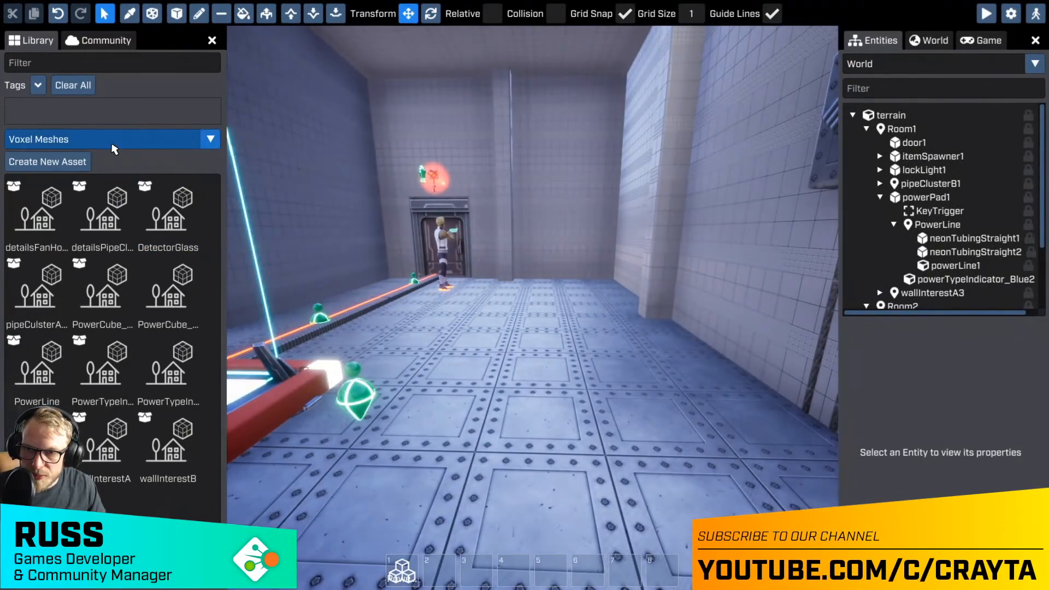
pyautogui.moveTo(405, 342); pyautogui.dragTo(509, 346, button='right')
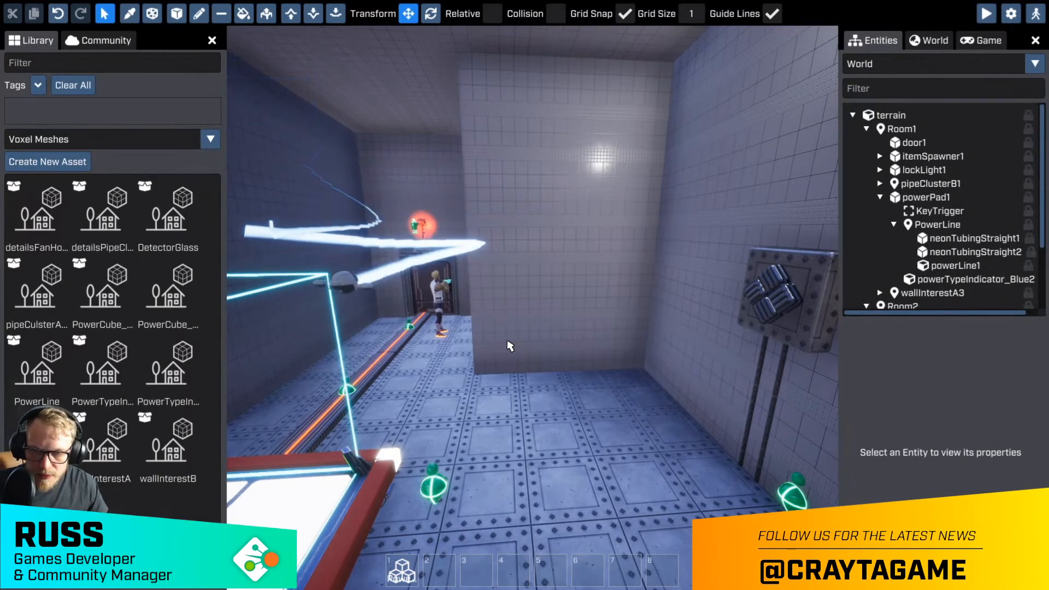
pyautogui.press('w')
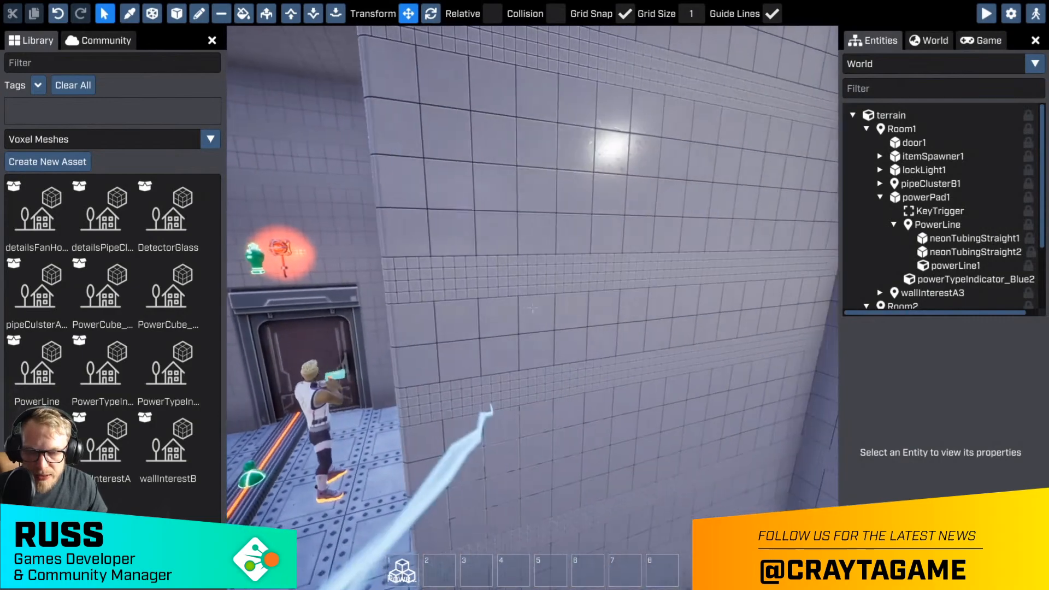
pyautogui.press('s')
pyautogui.press('s')
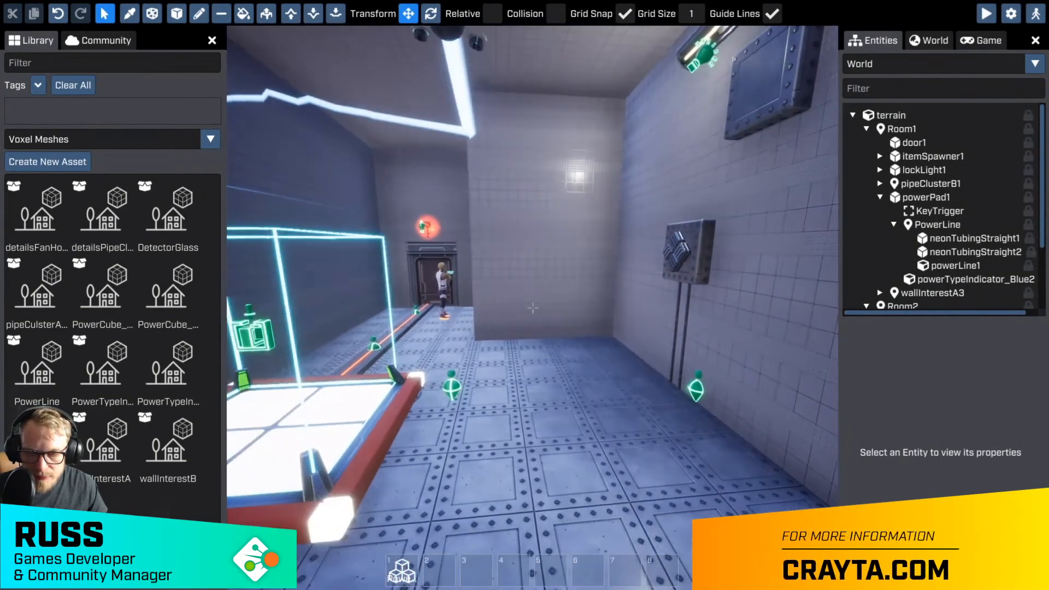
pyautogui.press('w')
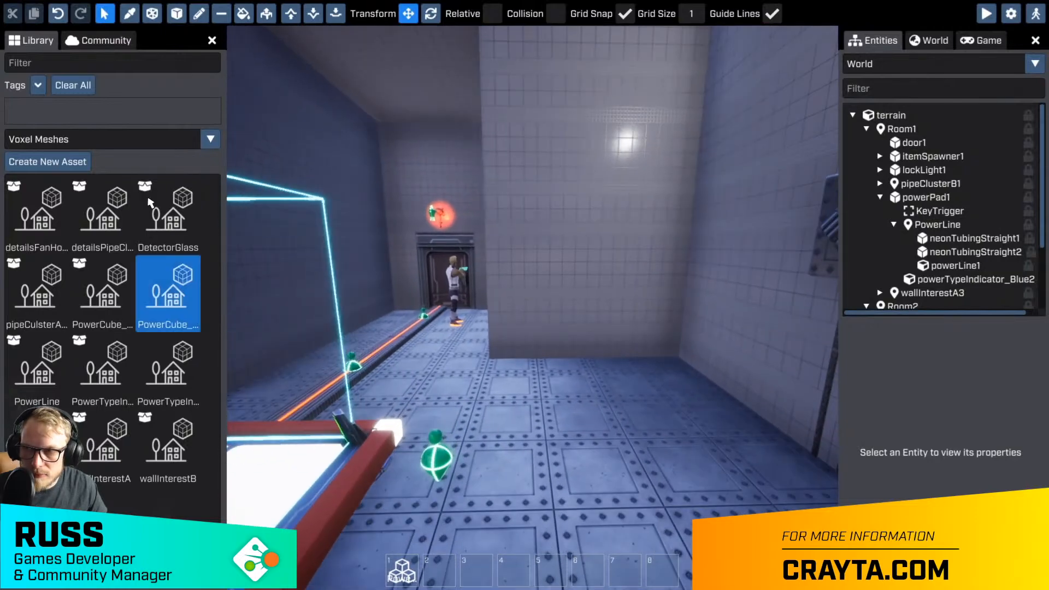
pyautogui.press('Tab')
pyautogui.press('a')
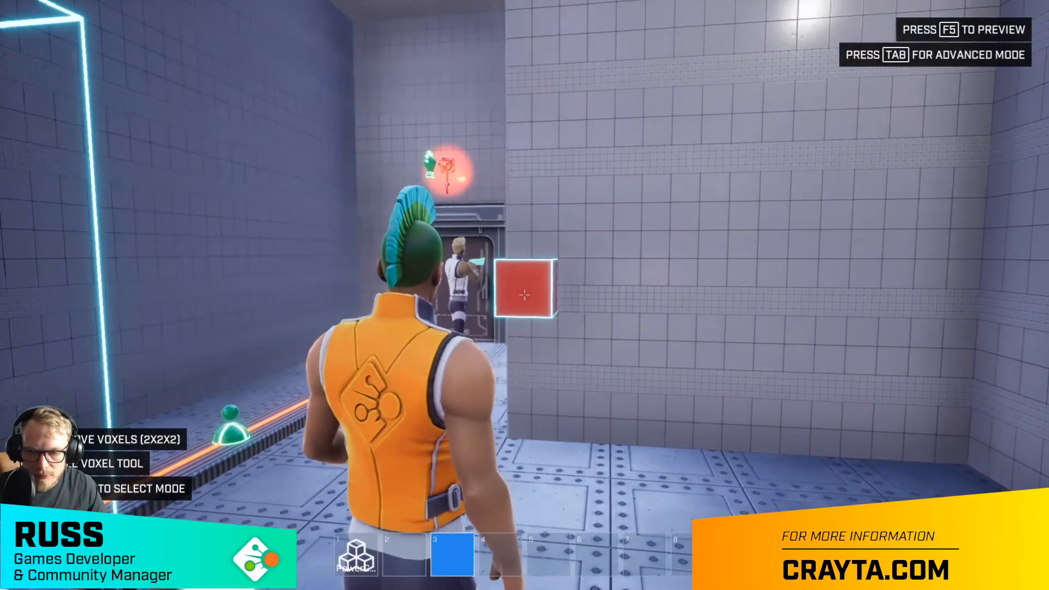
pyautogui.press('1')
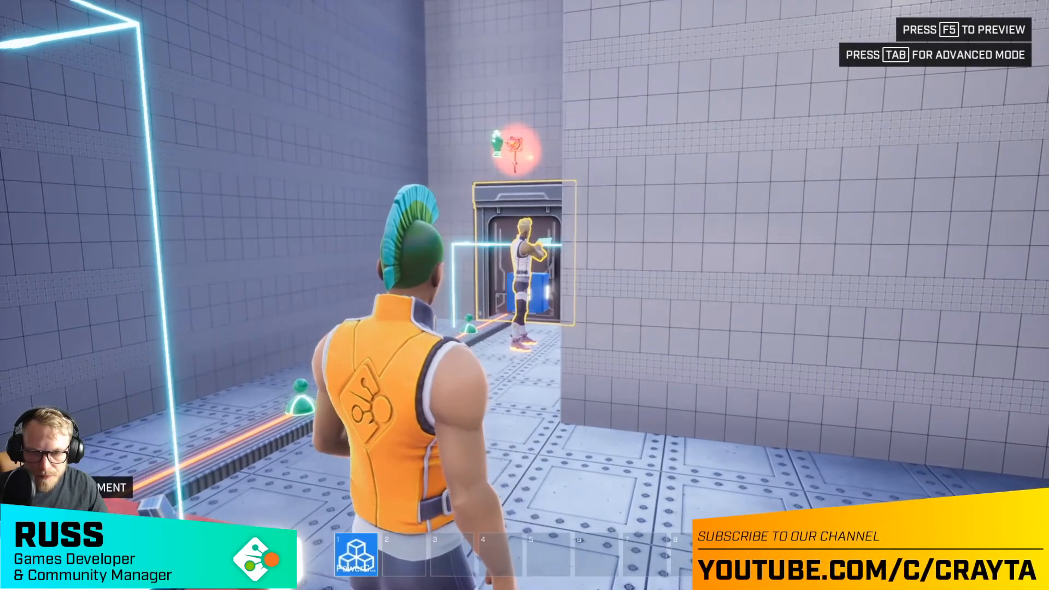
pyautogui.press('s')
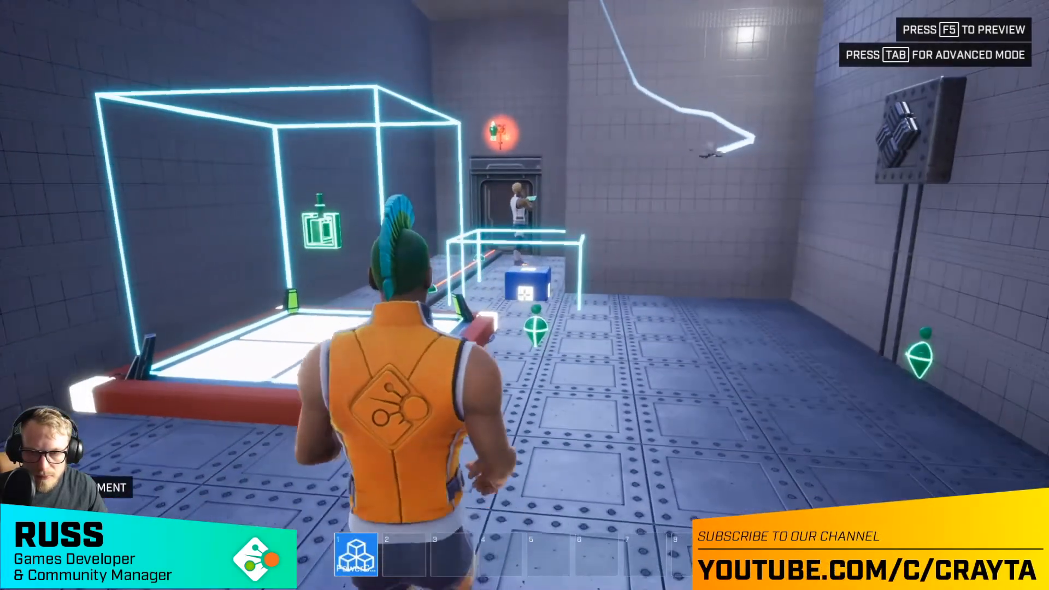
pyautogui.press('w')
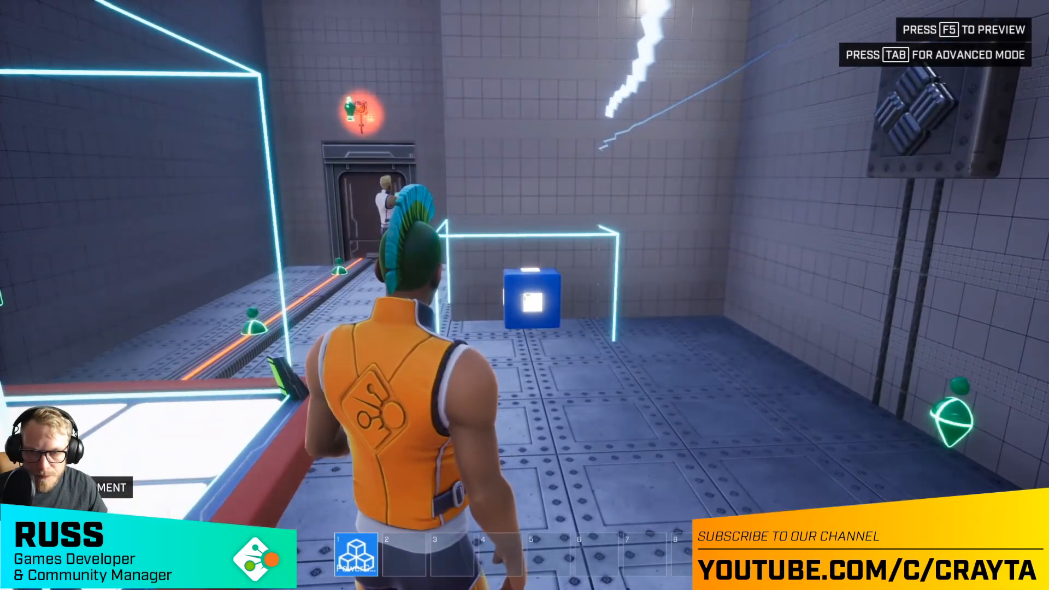
pyautogui.press('Tab')
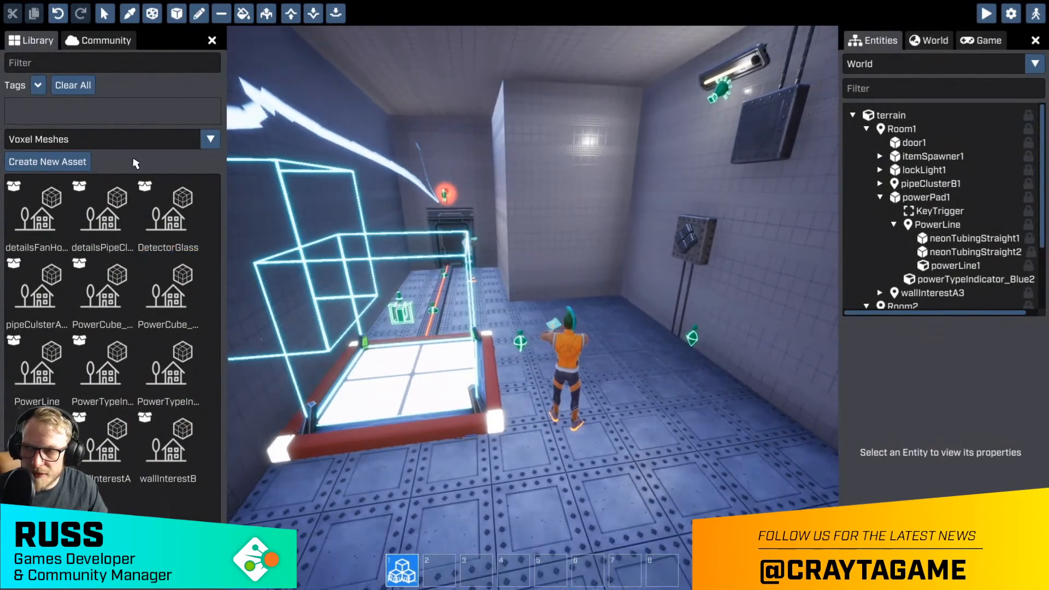
# - List the library's templates and place an ItemSpawner instance on the floor near the red power pad
pyautogui.click(131, 139)
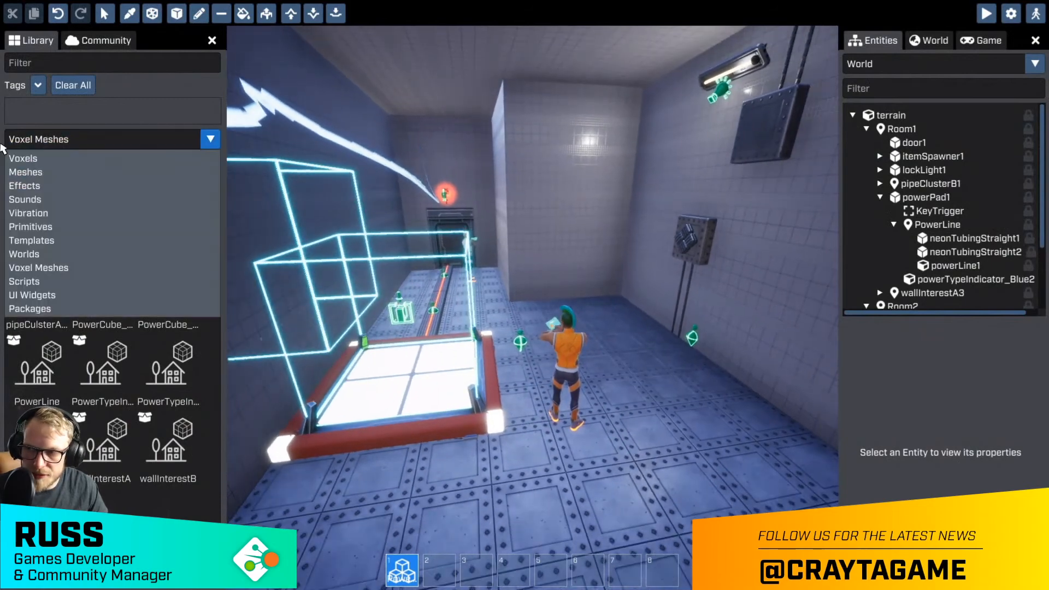
pyautogui.click(24, 241)
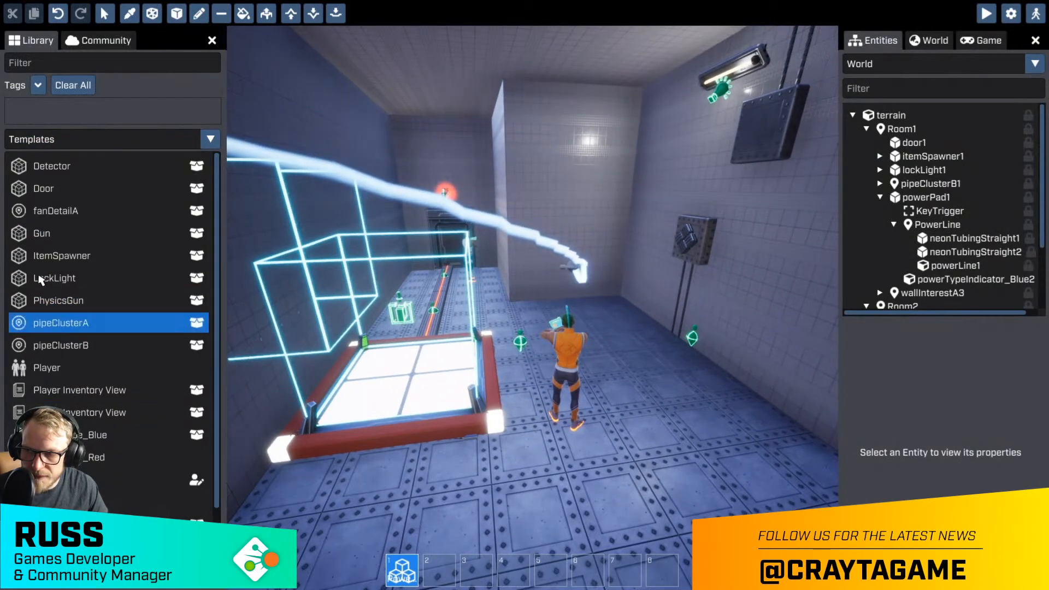
pyautogui.moveTo(55, 256); pyautogui.dragTo(358, 571)
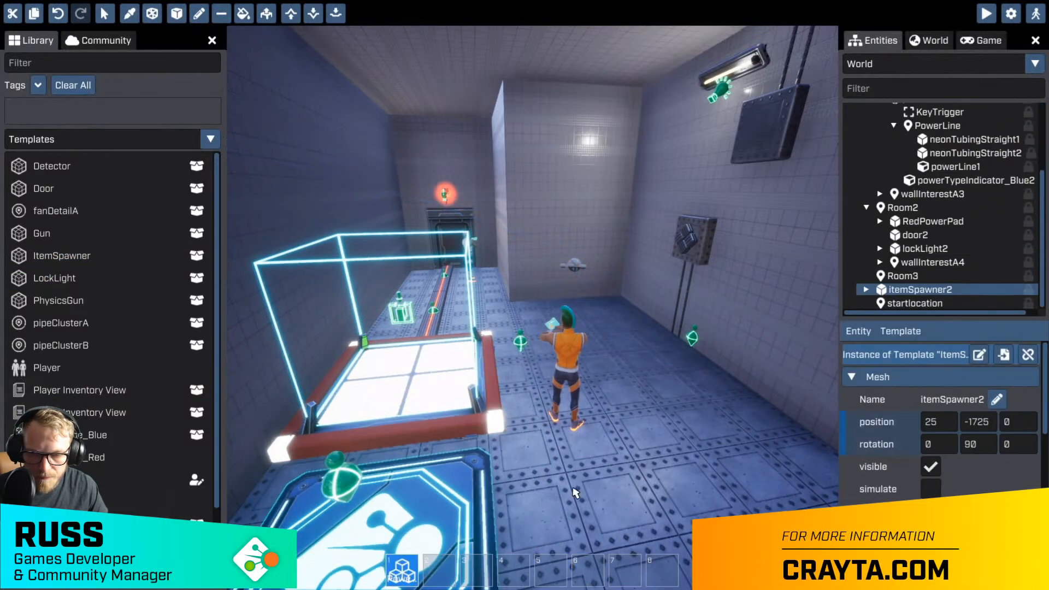
pyautogui.moveTo(575, 492); pyautogui.dragTo(526, 398, button='right')
pyautogui.scroll(-5, 976, 440)
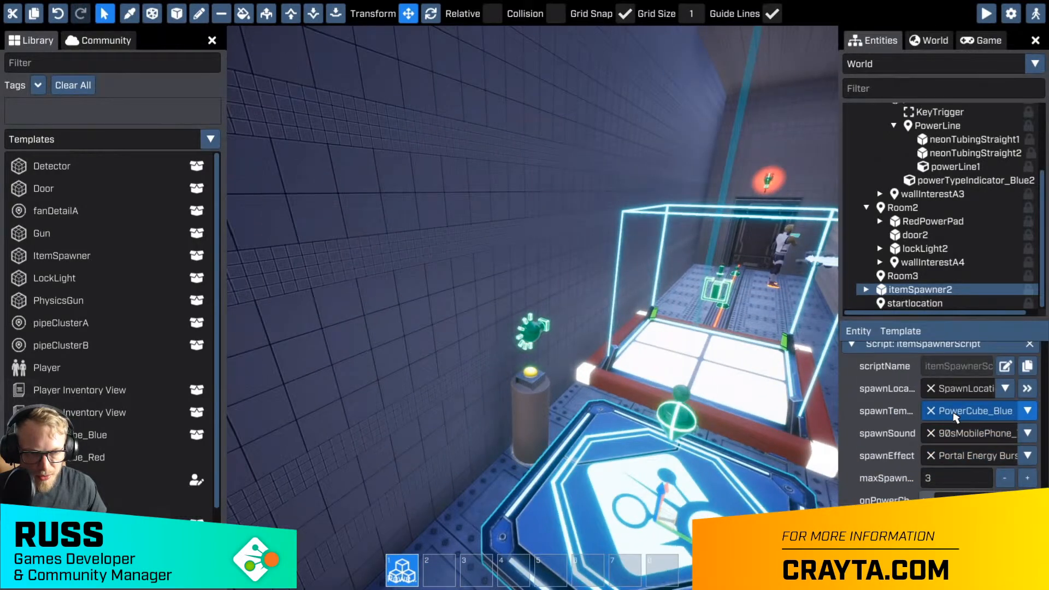
# - Place another ItemSpawner instance inside the small walled room, facing its button column away from the entrance
pyautogui.moveTo(628, 350); pyautogui.dragTo(532, 309, button='right')
pyautogui.moveTo(118, 257); pyautogui.dragTo(525, 403)
pyautogui.press('r')
pyautogui.press('r')
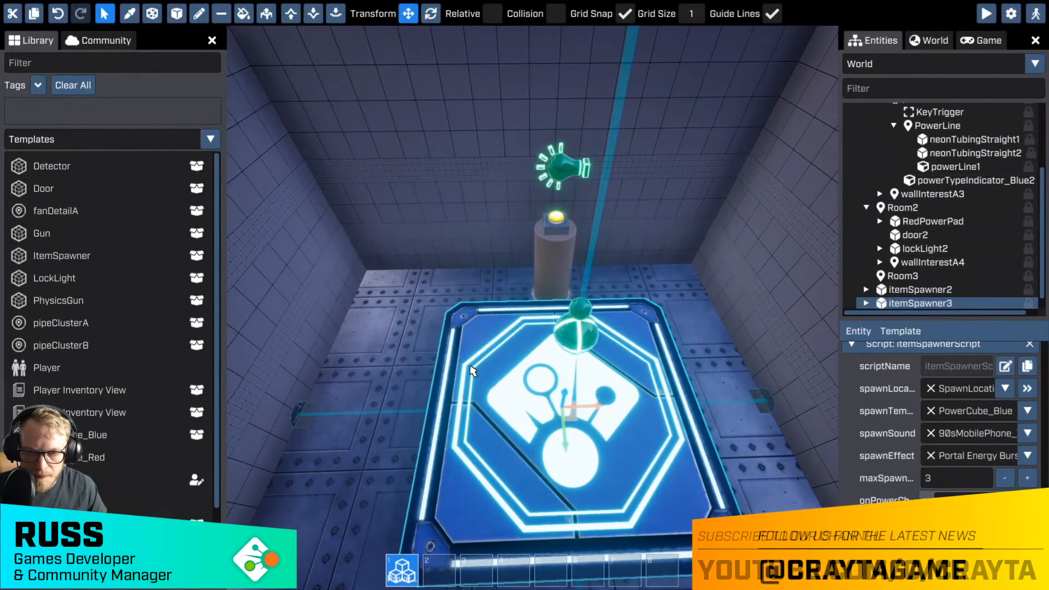
# - Set the spawn template of the ItemSpawner in the small room to PowerCube_Red
pyautogui.press('a')
pyautogui.moveTo(518, 403); pyautogui.dragTo(533, 308, button='right')
pyautogui.press('w')
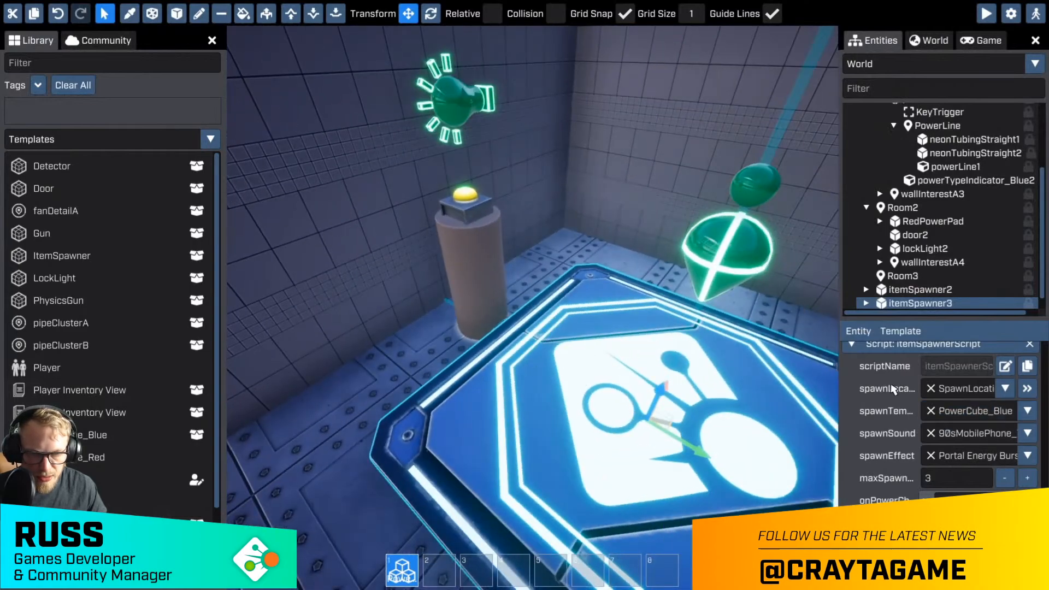
pyautogui.click(1016, 415)
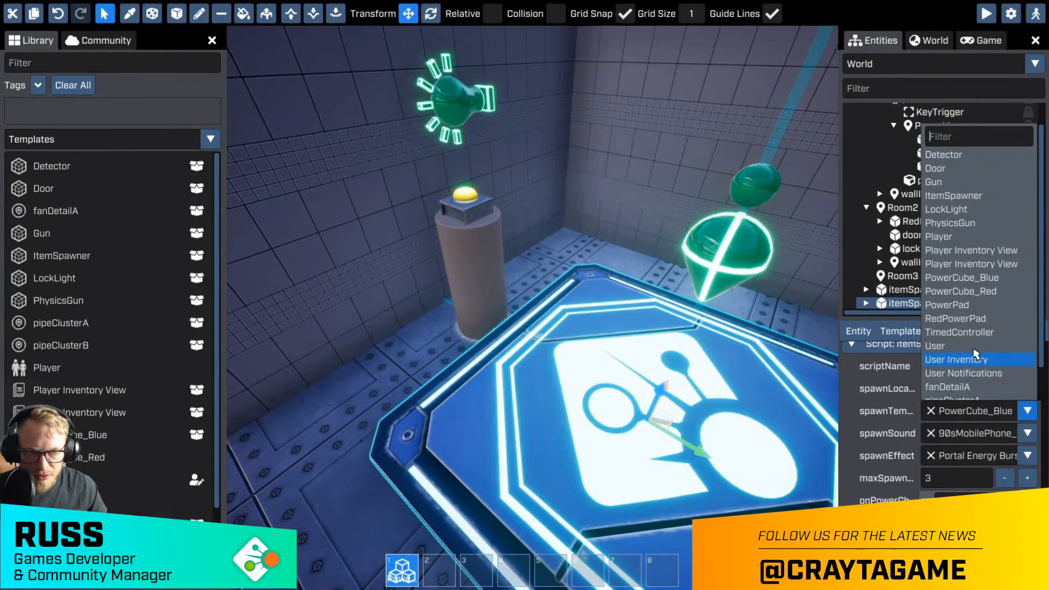
pyautogui.click(962, 291)
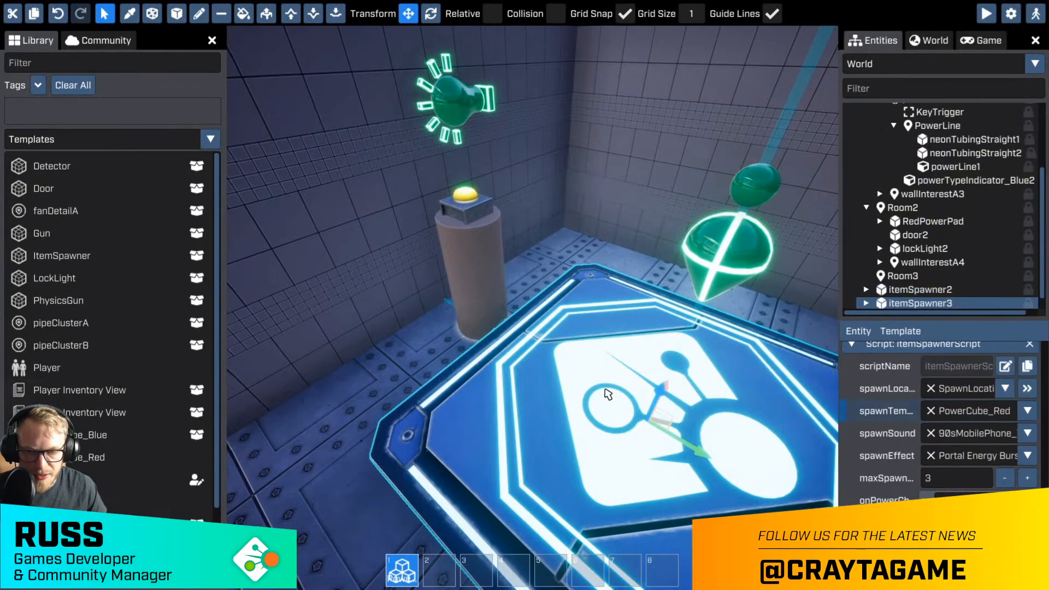
# - Lock the small room's opening with Door and LockLight instances, aligning a blue PowerPad in front beside the red pad
pyautogui.press('s')
pyautogui.moveTo(608, 395); pyautogui.dragTo(533, 309, button='right')
pyautogui.click(531, 308)
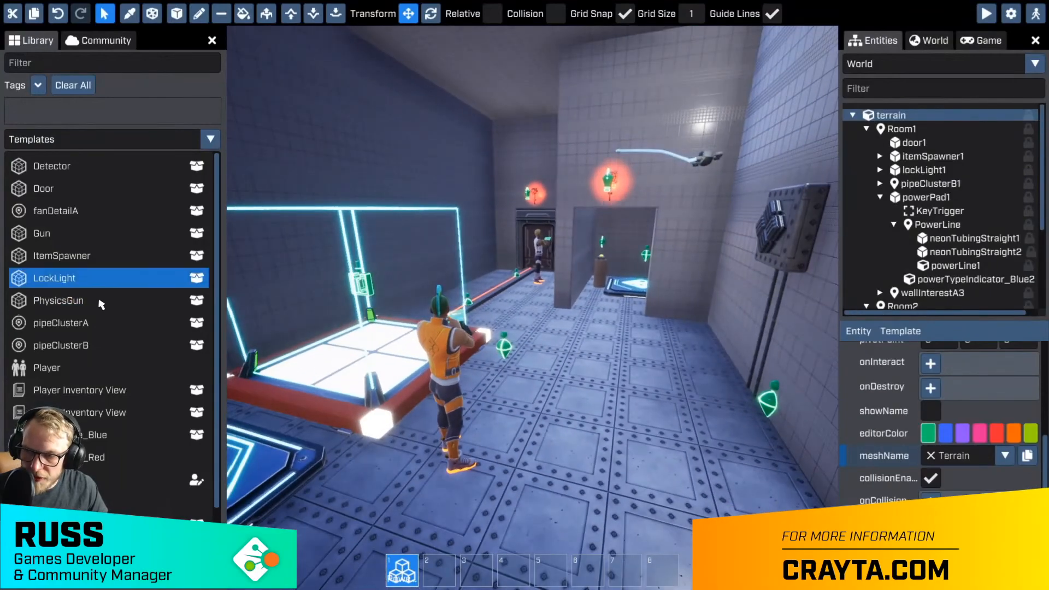
pyautogui.moveTo(159, 480); pyautogui.dragTo(615, 387)
pyautogui.press('r')
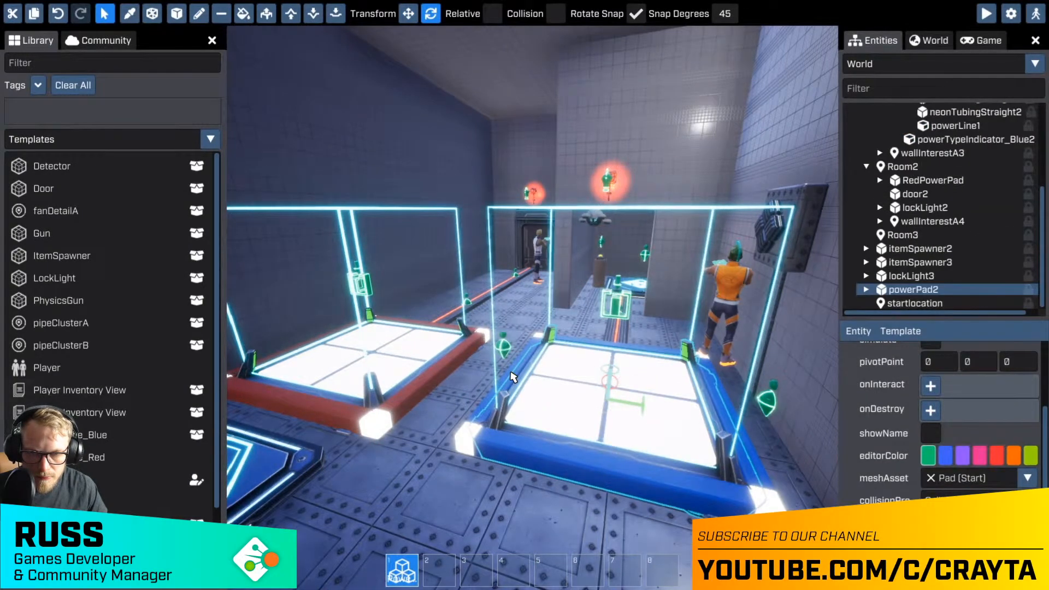
pyautogui.press('t')
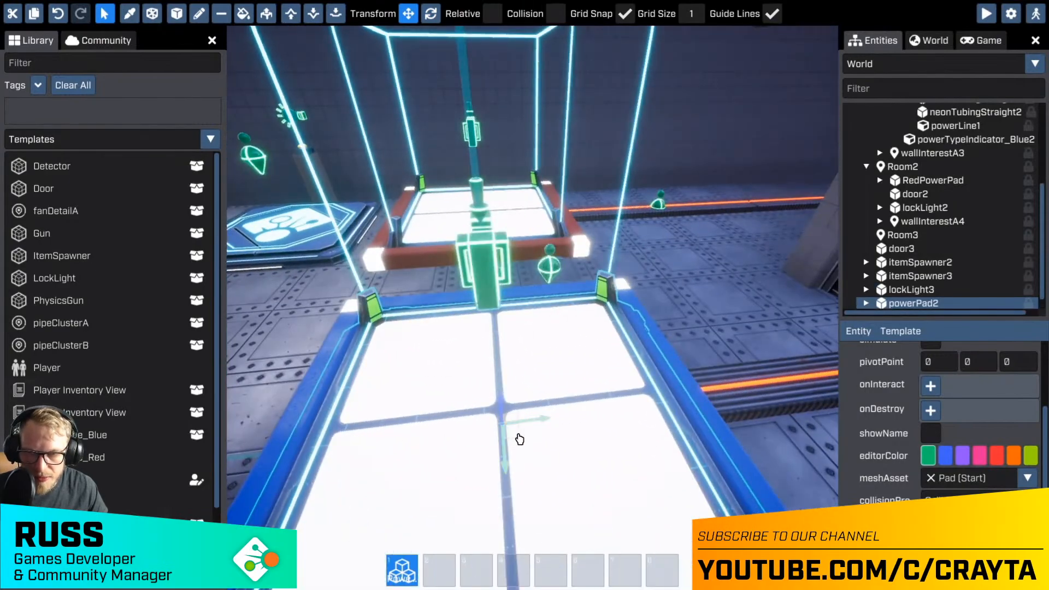
pyautogui.moveTo(519, 439); pyautogui.dragTo(507, 436)
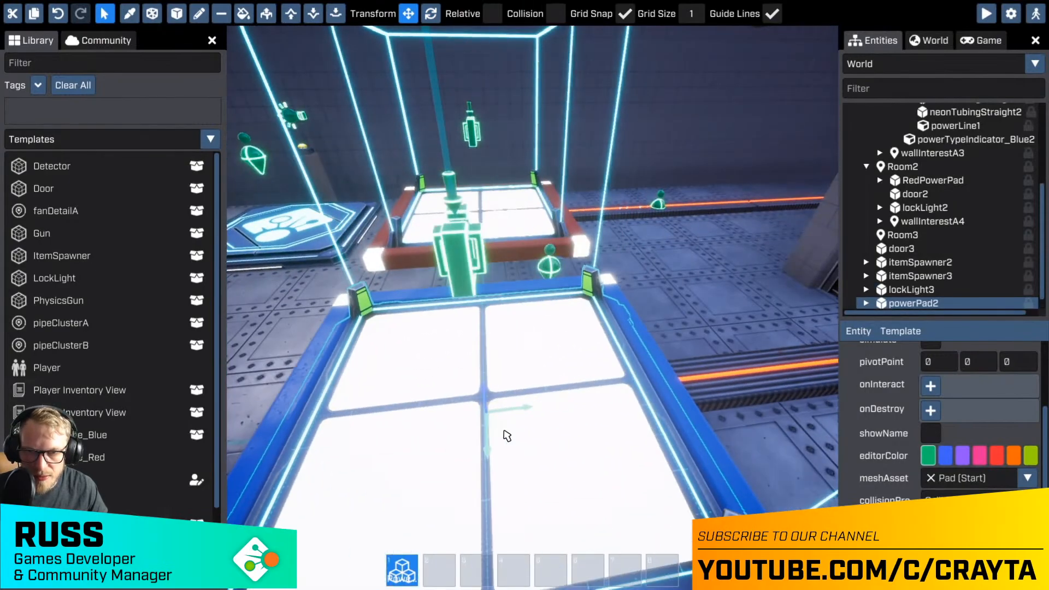
pyautogui.press('a')
pyautogui.moveTo(664, 381); pyautogui.dragTo(739, 323, button='right')
pyautogui.moveTo(549, 445); pyautogui.dragTo(565, 403, button='right')
pyautogui.click(557, 457)
pyautogui.press('s')
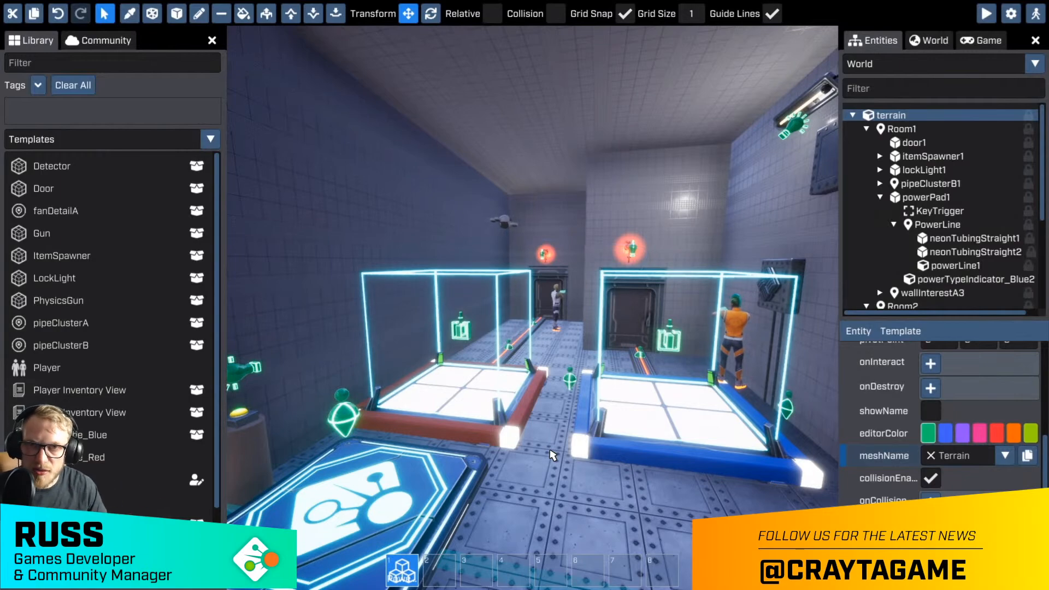
pyautogui.press('w')
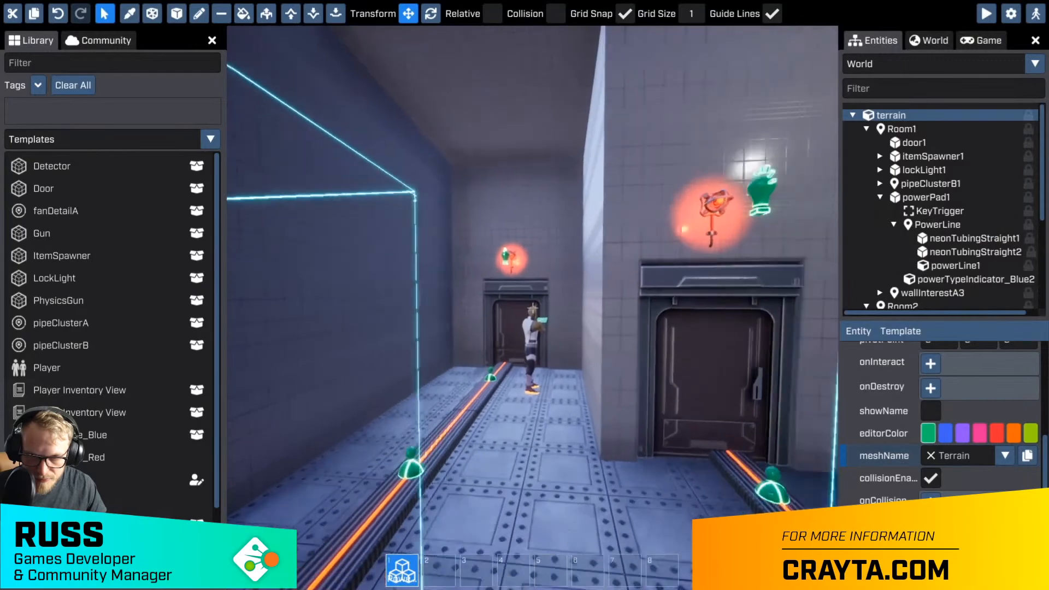
pyautogui.press('w')
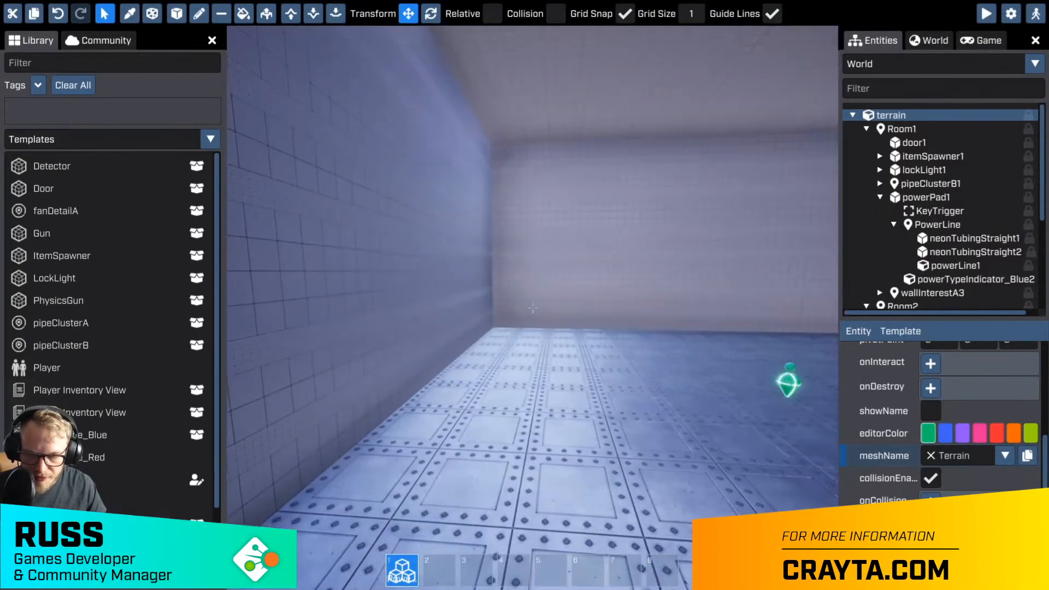
pyautogui.press('Tab')
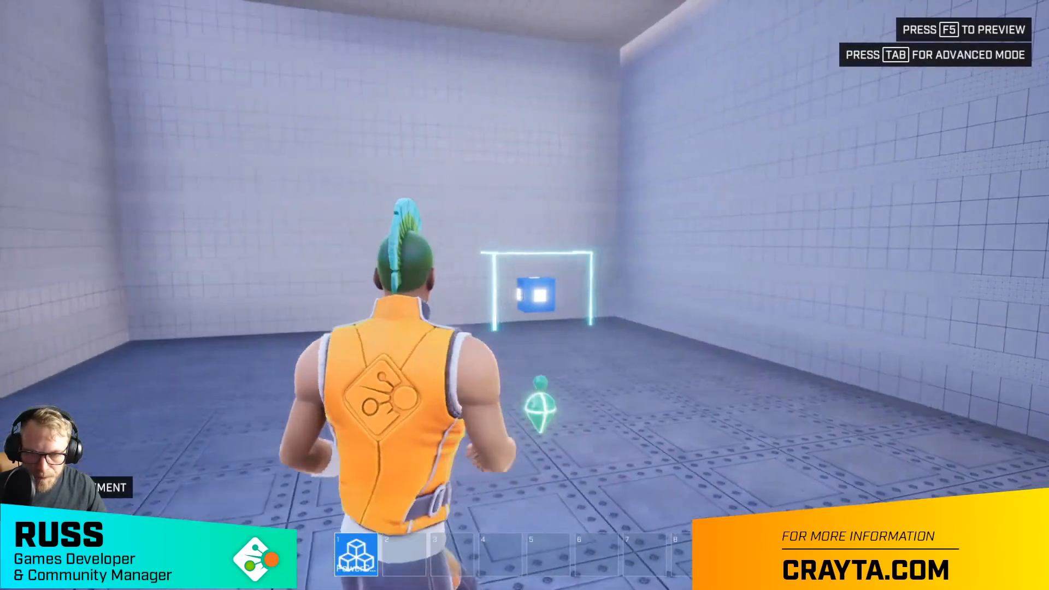
# - Switch to advanced mode, select door2 in Room2 and open its doorScript for editing
pyautogui.press('a')
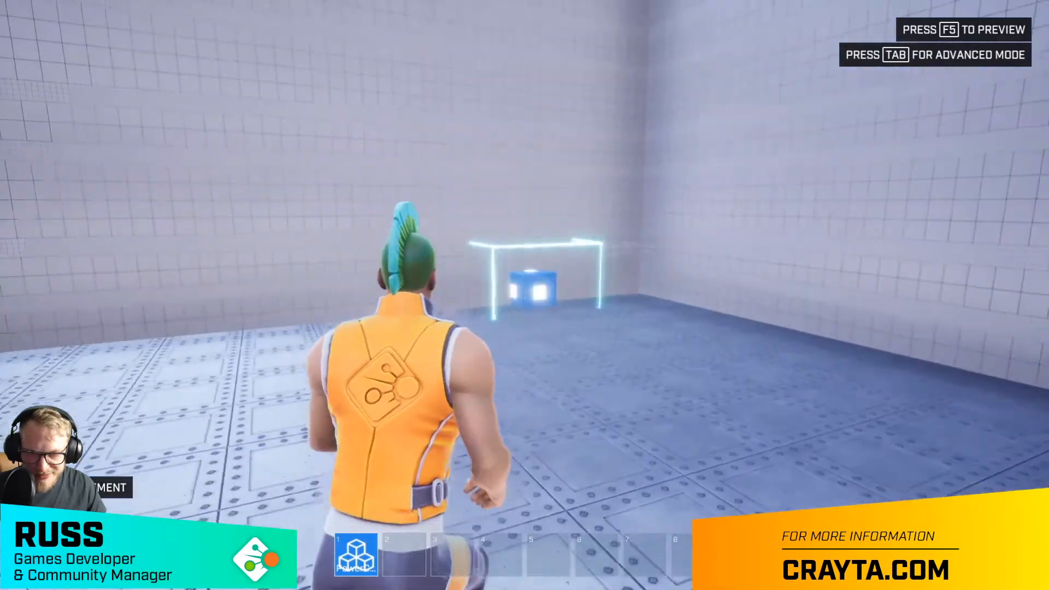
pyautogui.press('Tab')
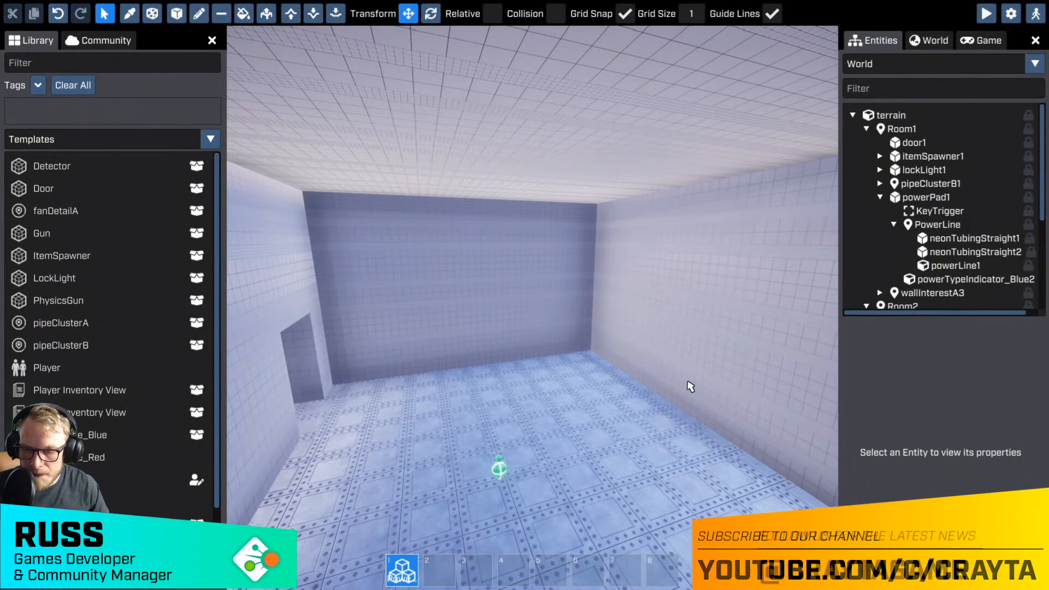
pyautogui.press('w')
pyautogui.moveTo(691, 387); pyautogui.dragTo(579, 478, button='right')
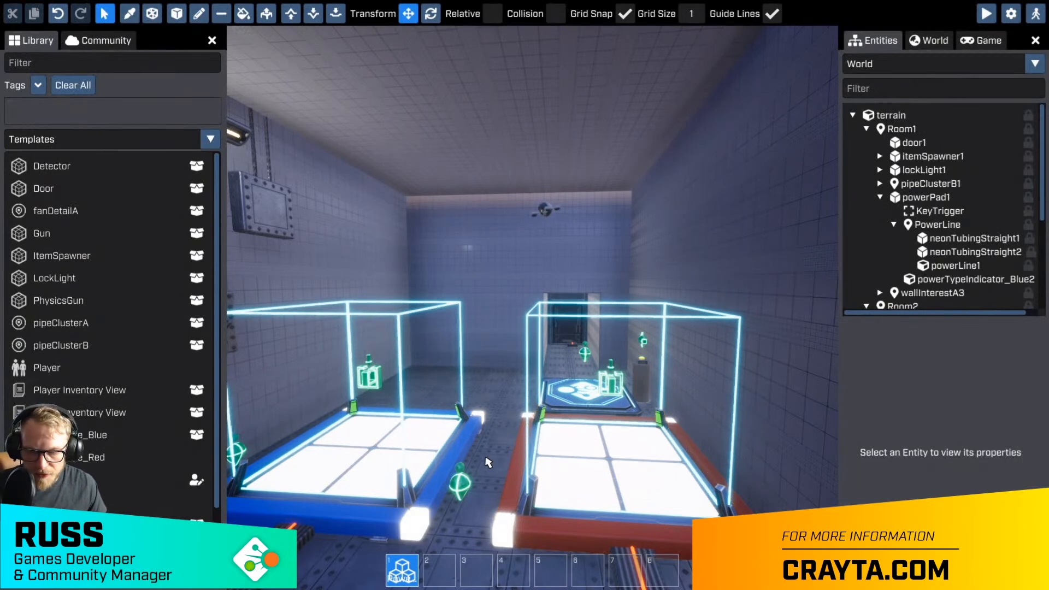
pyautogui.moveTo(488, 461); pyautogui.dragTo(533, 309, button='right')
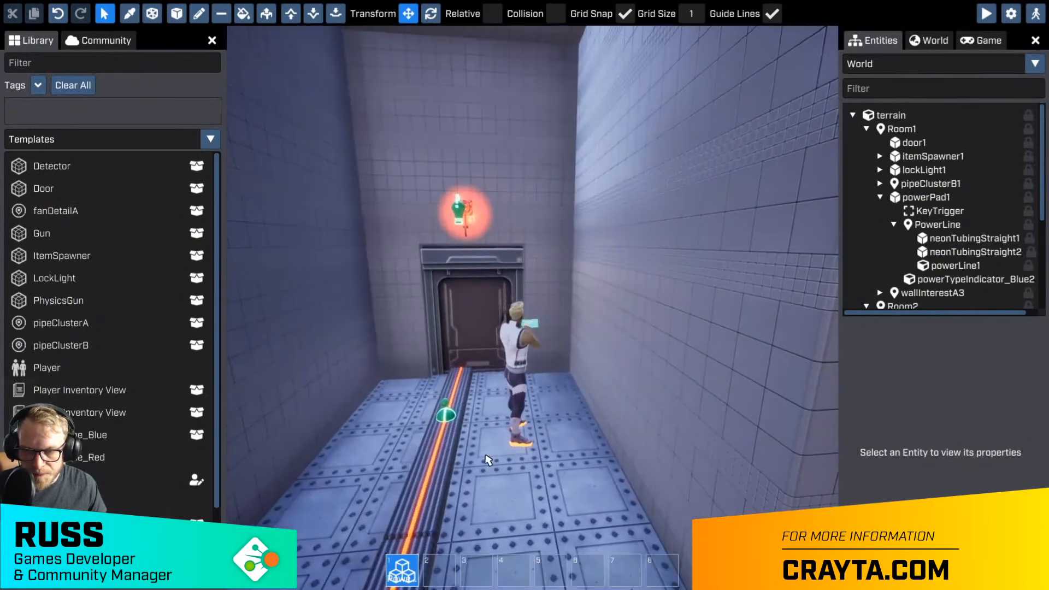
pyautogui.click(473, 340)
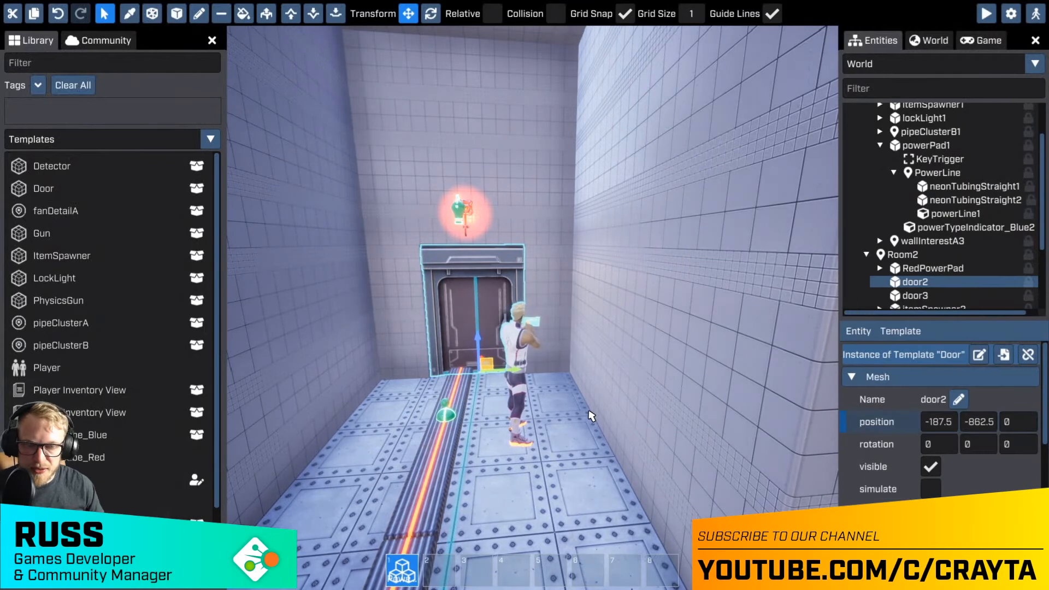
pyautogui.scroll(-6, 1003, 469)
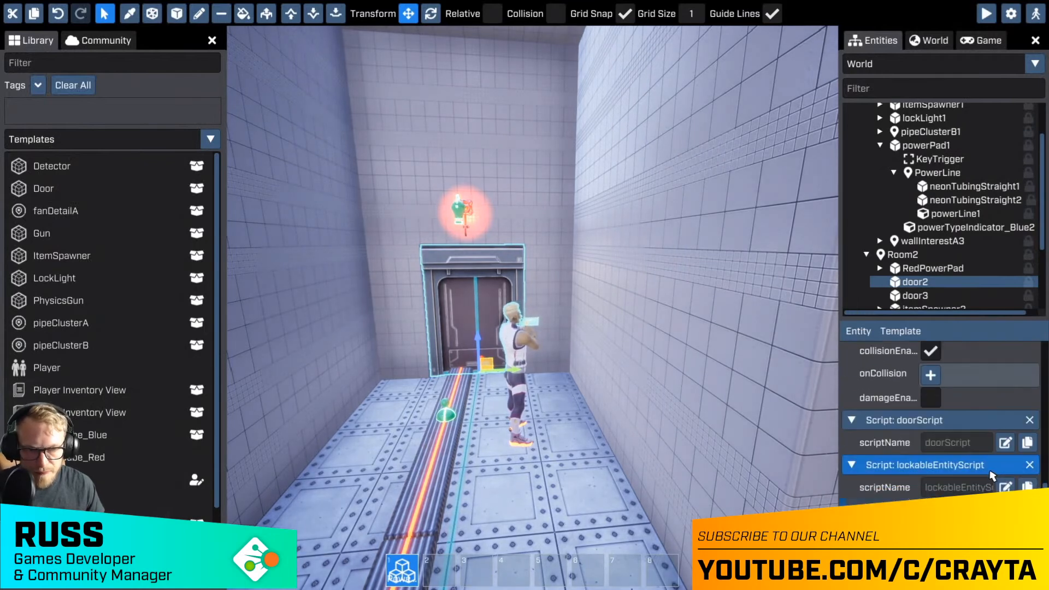
pyautogui.click(1006, 444)
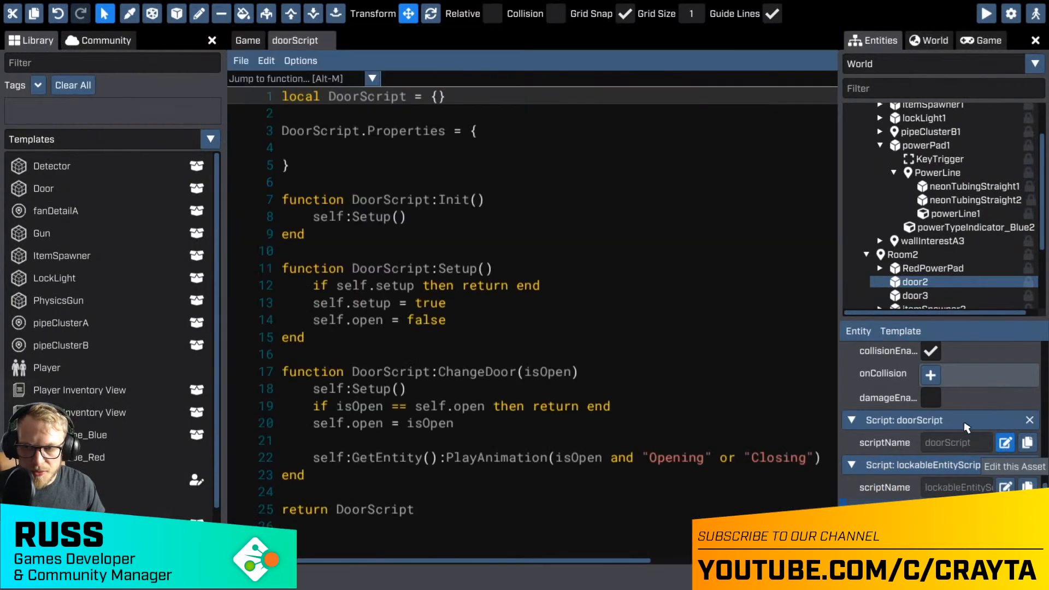
# - Examine doorScript's Setup and ChangeDoor functions, the PlayAnimation call with its "Opening" and "Closing" arguments, and the Properties block
pyautogui.click(691, 337)
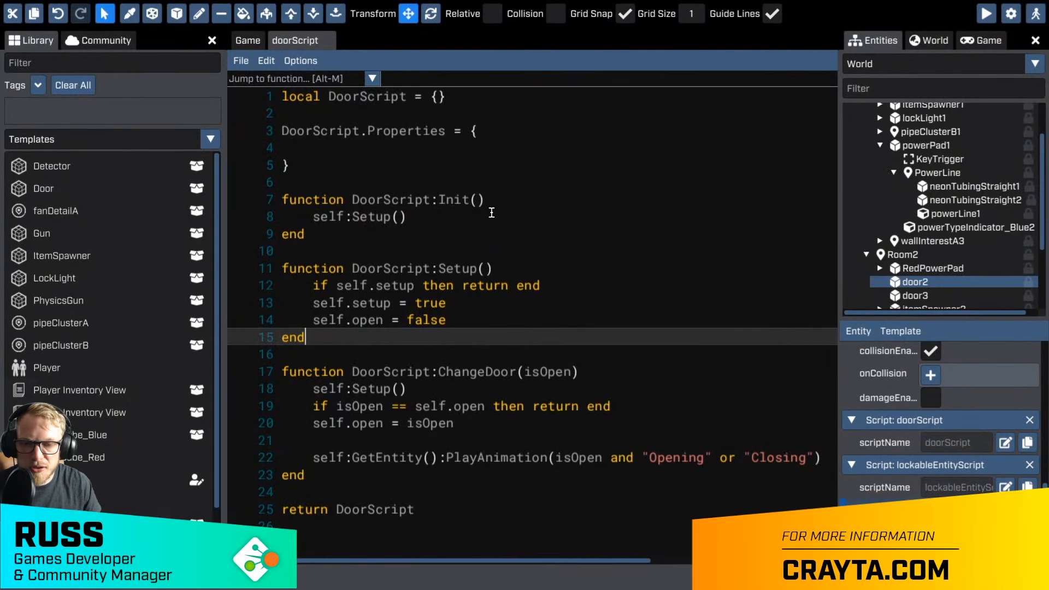
pyautogui.moveTo(440, 458); pyautogui.dragTo(550, 458)
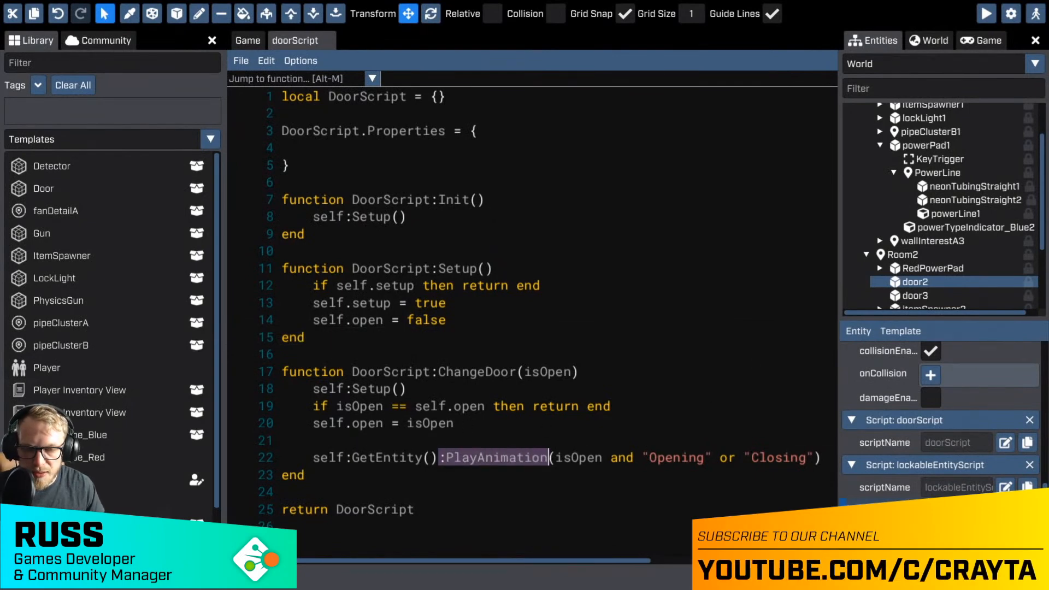
pyautogui.moveTo(649, 458); pyautogui.dragTo(796, 456)
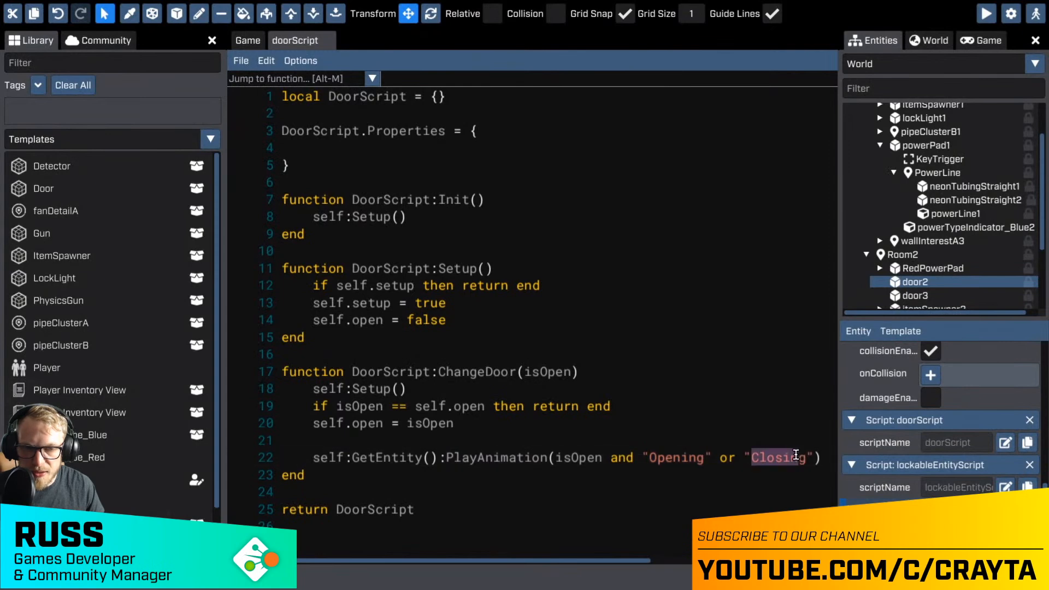
pyautogui.click(675, 421)
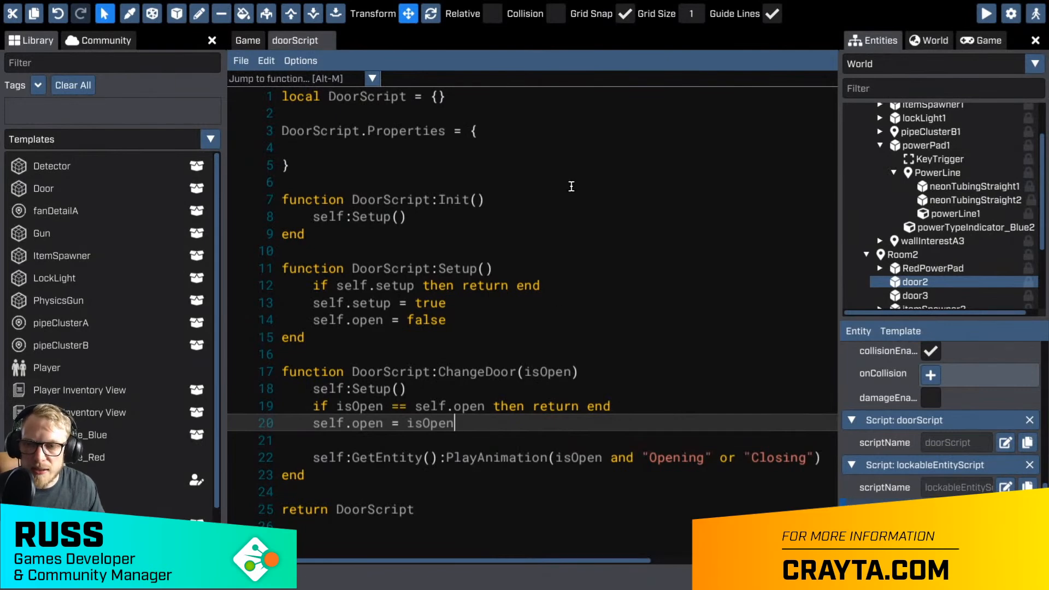
pyautogui.click(574, 166)
pyautogui.click(510, 148)
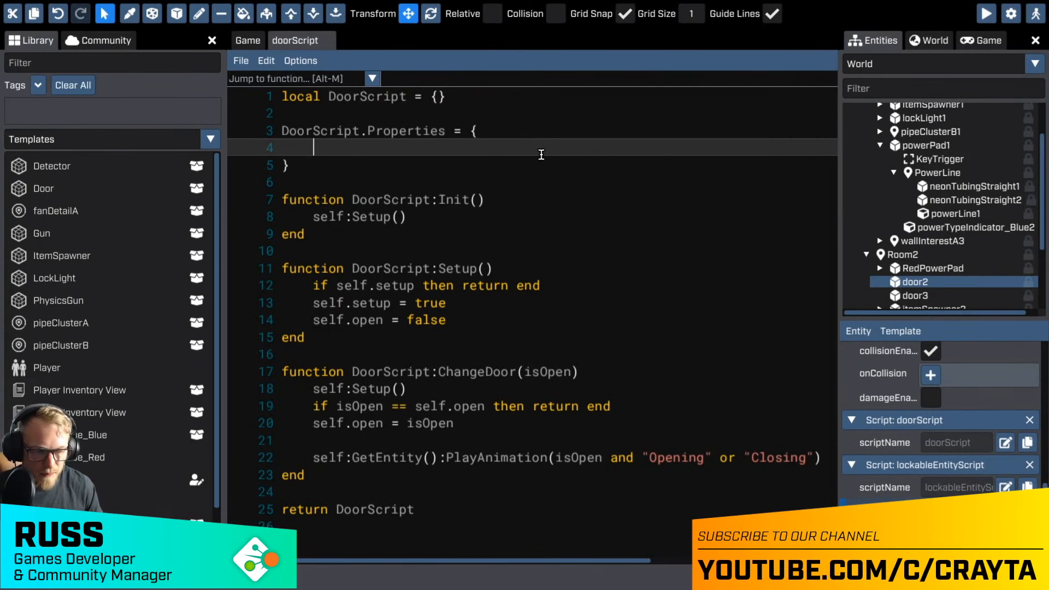
pyautogui.click(461, 236)
pyautogui.click(547, 330)
# - Add a new function declaration, function DoorScript:ShoutToAllPlayers, on its own line between the Setup and ChangeDoor functions
pyautogui.click(622, 364)
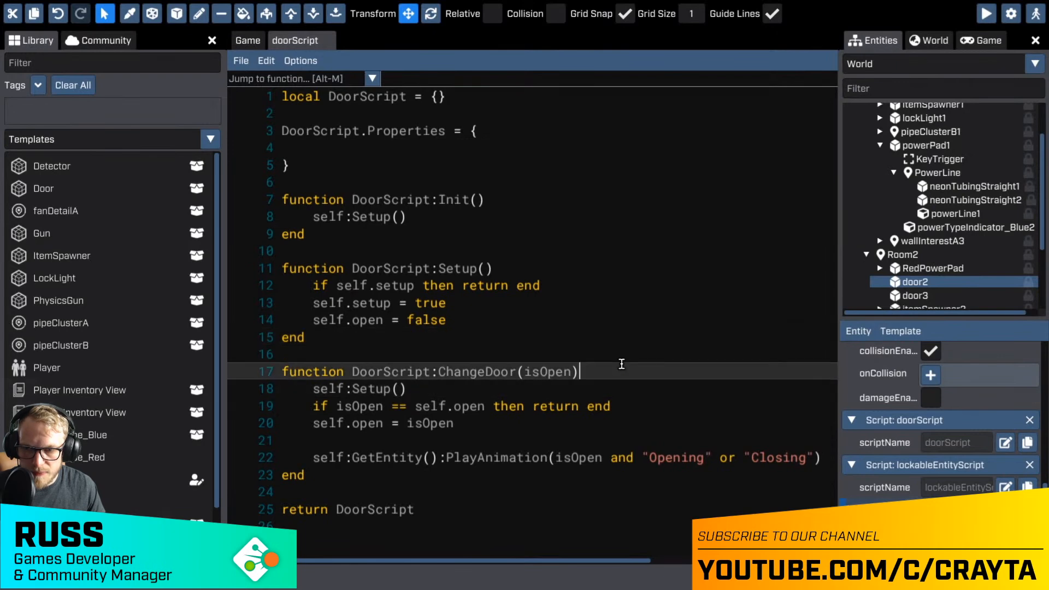
pyautogui.press('Up')
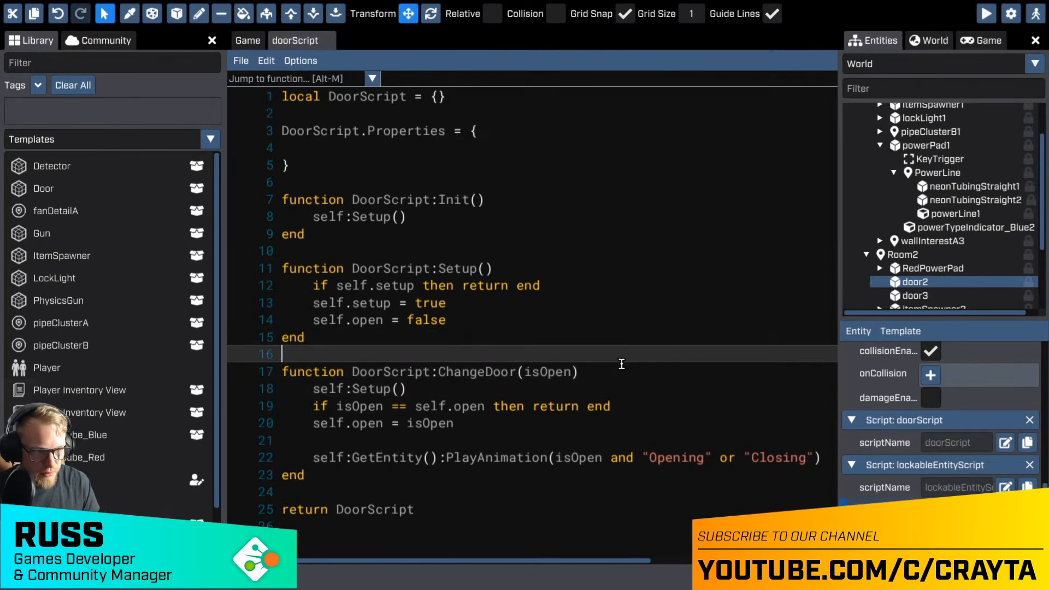
pyautogui.press('Return')
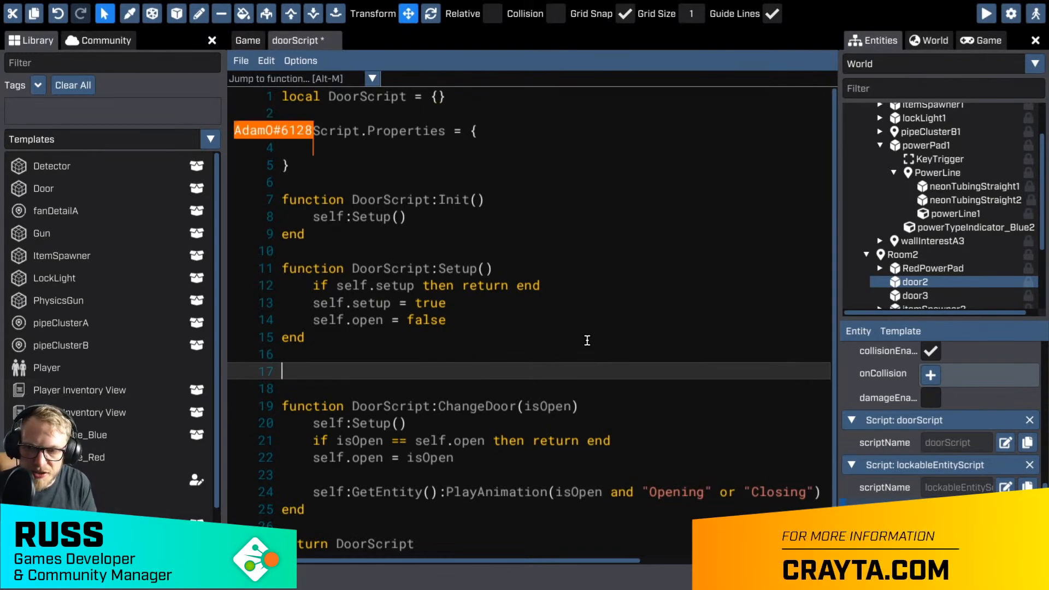
pyautogui.write('functio')
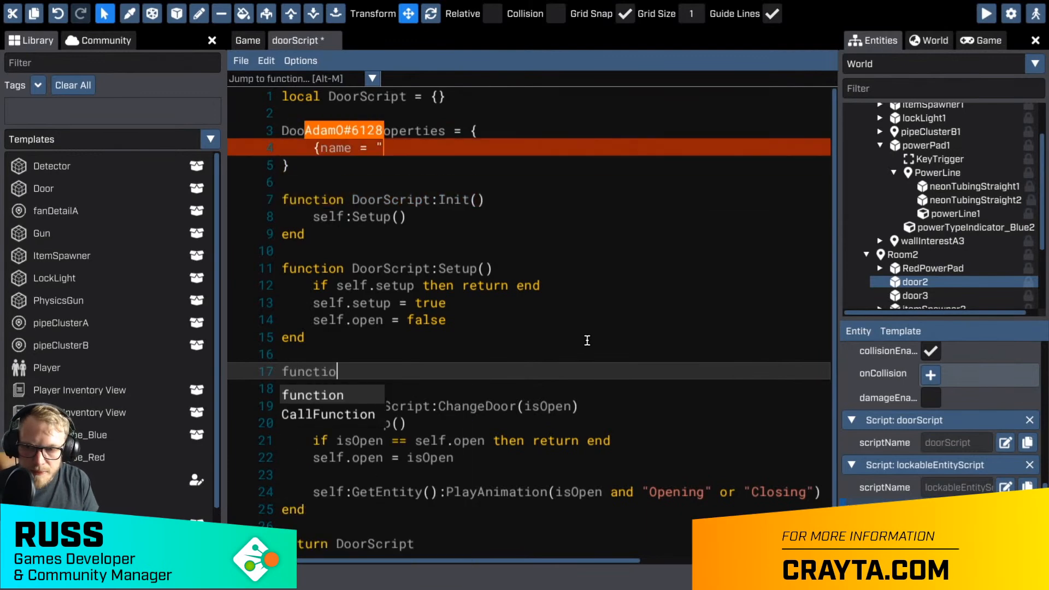
pyautogui.write('n DoorScript')
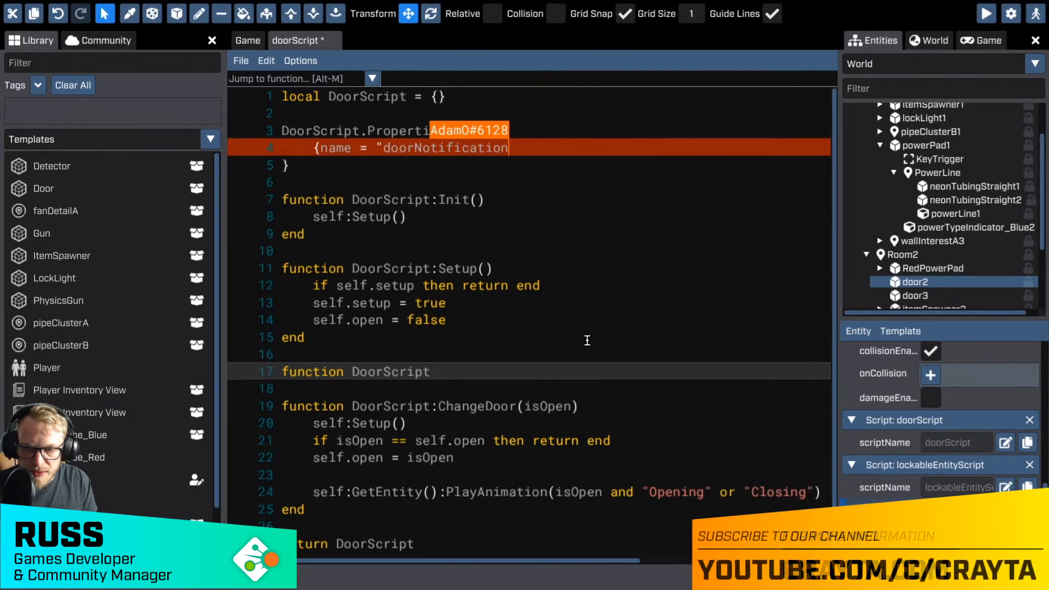
pyautogui.write(':')
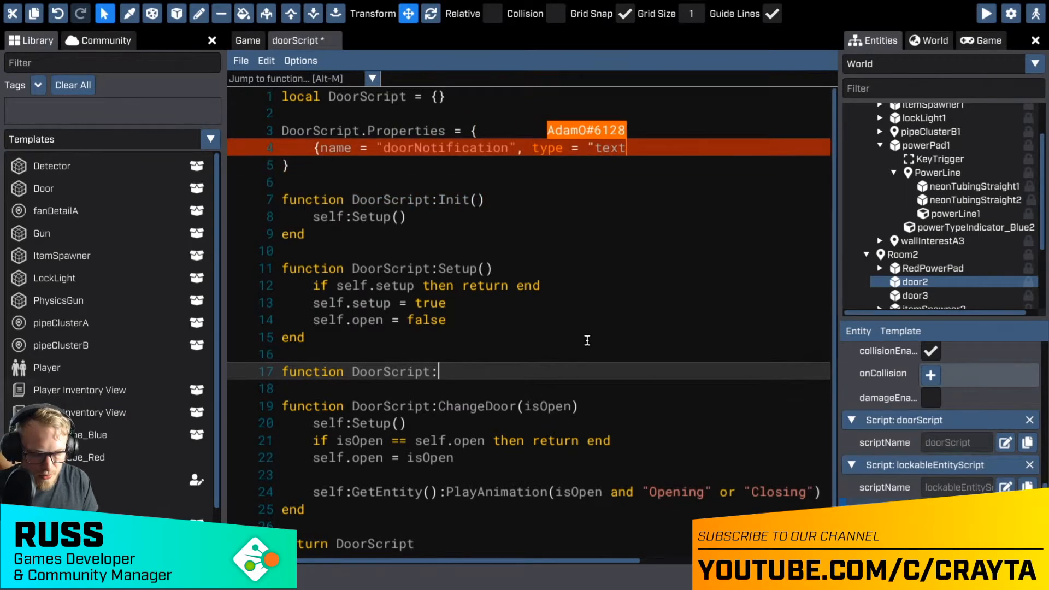
pyautogui.write('ShoutToAllPlayers')
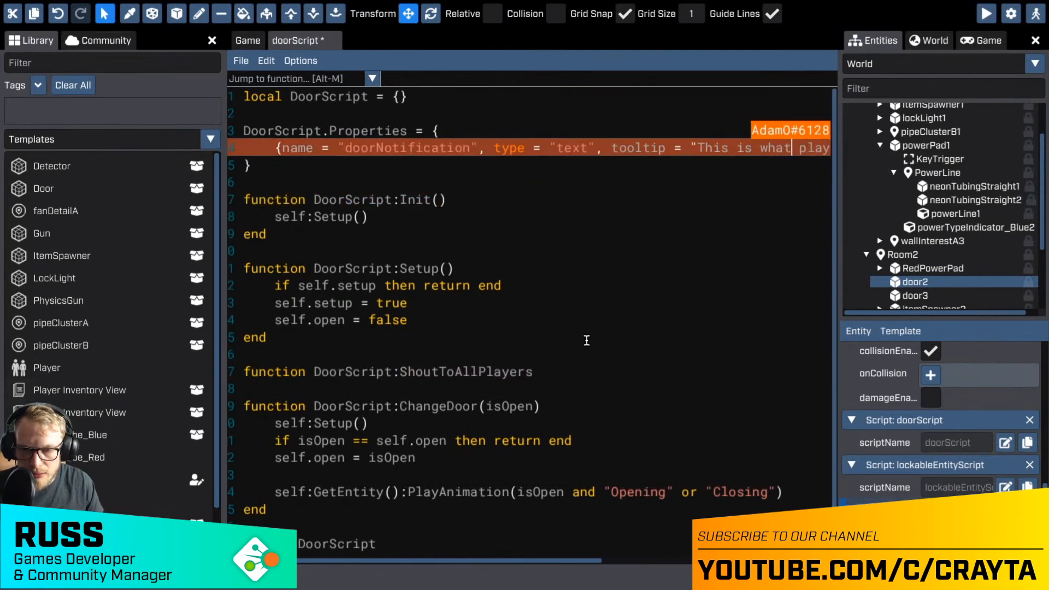
# - Rename the new function to ShoutToPlayer with empty parentheses and close it with end, keeping a blank line for its body
pyautogui.doubleClick(475, 374)
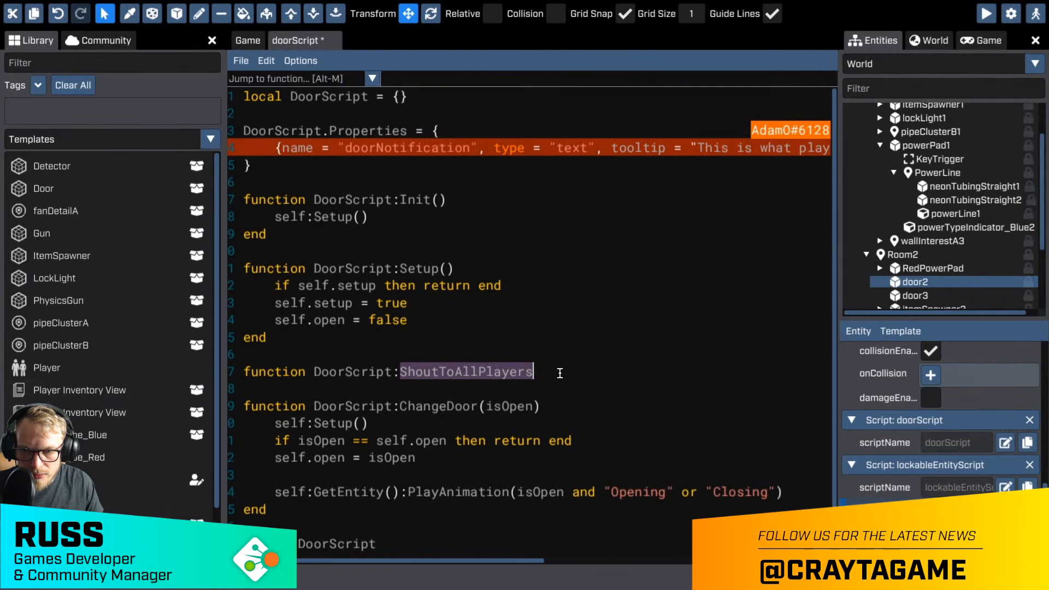
pyautogui.click(560, 374)
pyautogui.doubleClick(506, 373)
pyautogui.write('S')
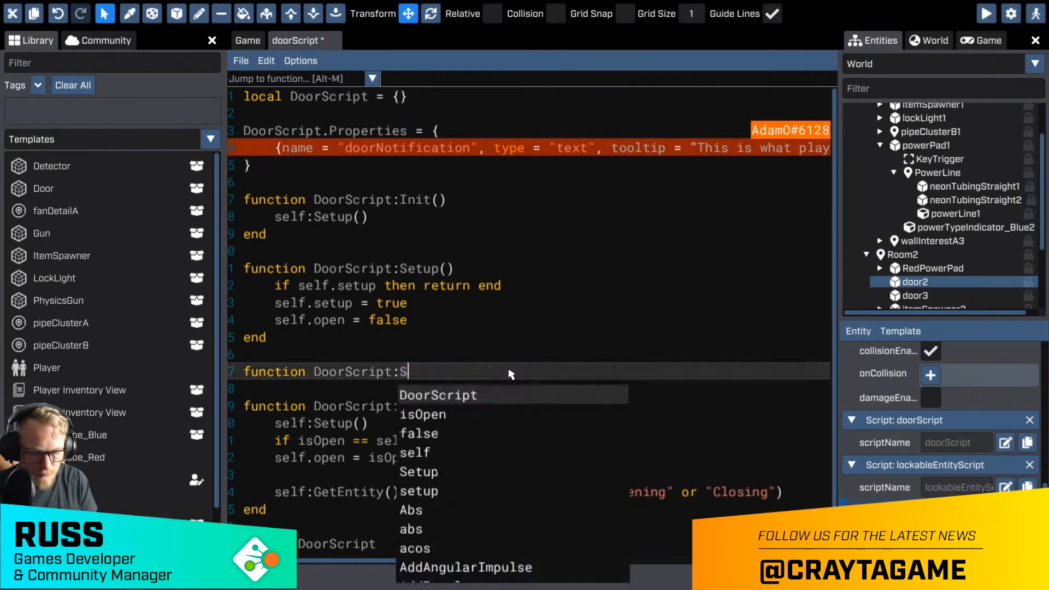
pyautogui.write('houtToPlayer(')
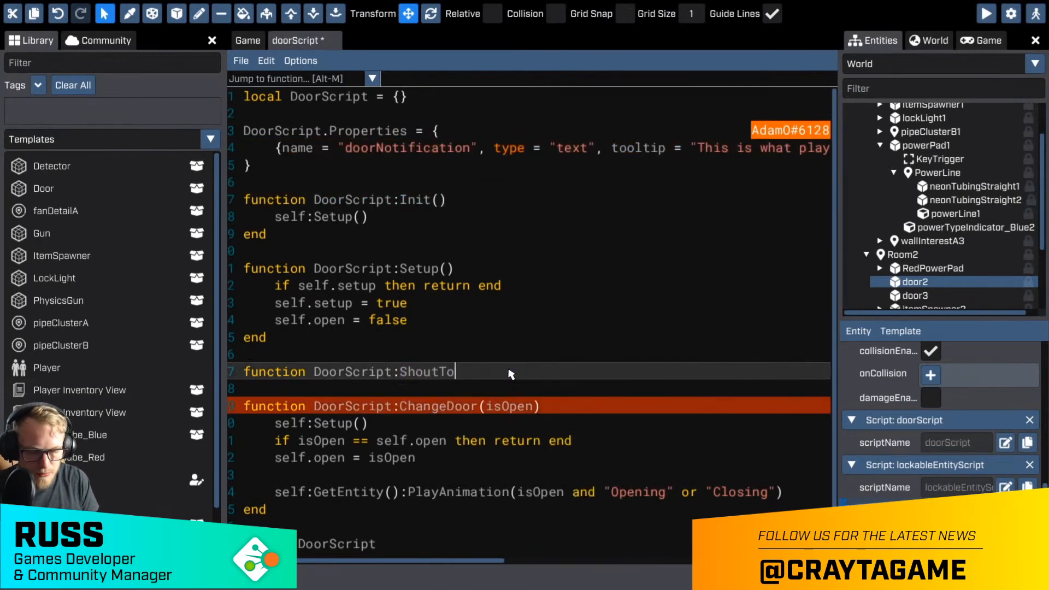
pyautogui.press('Return')
pyautogui.press('Return')
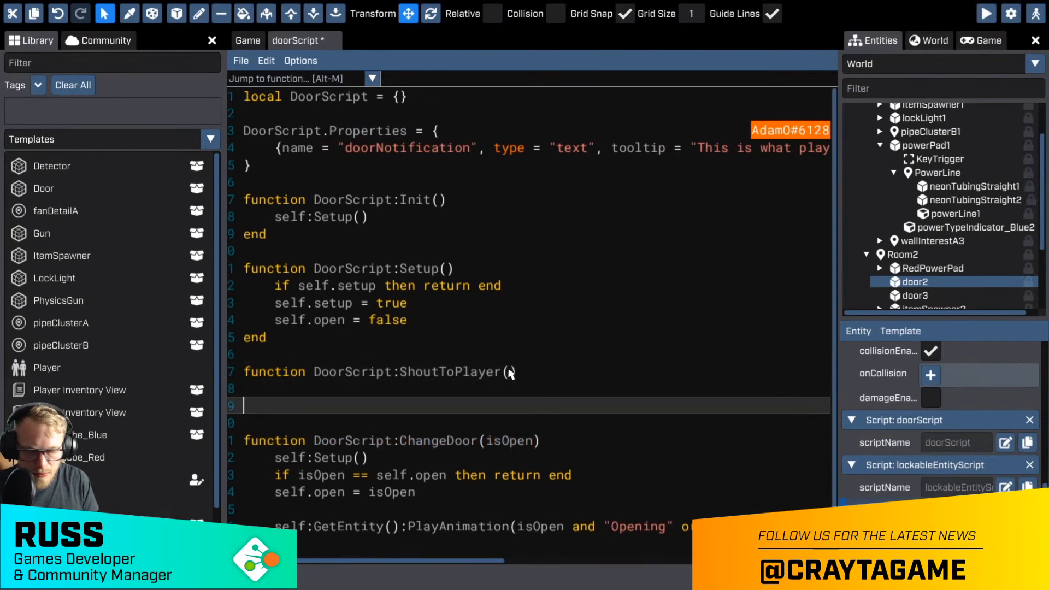
pyautogui.write('end')
pyautogui.press('Escape')
pyautogui.press('Up')
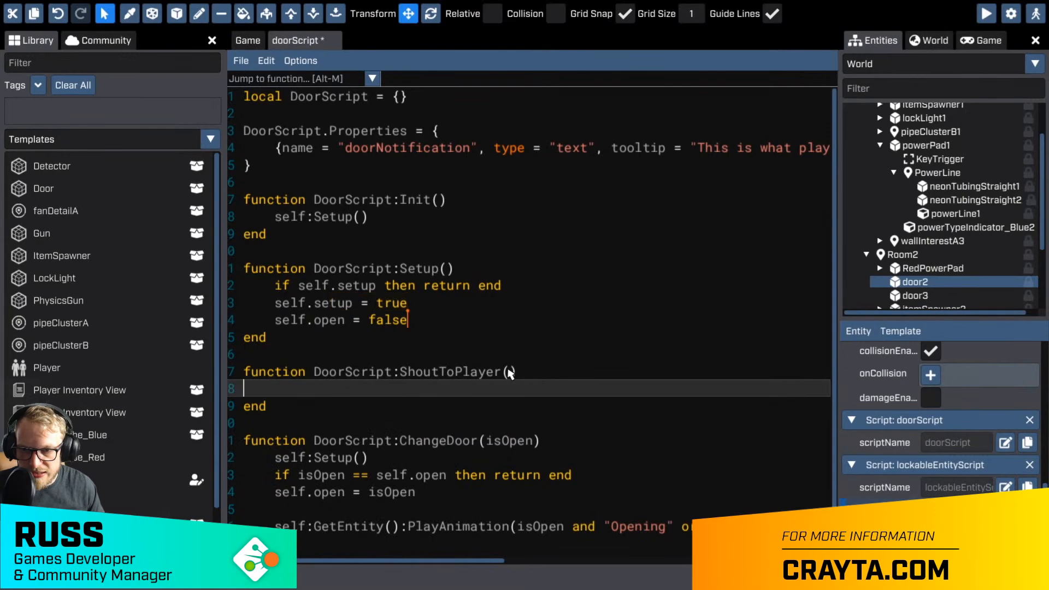
pyautogui.click(469, 354)
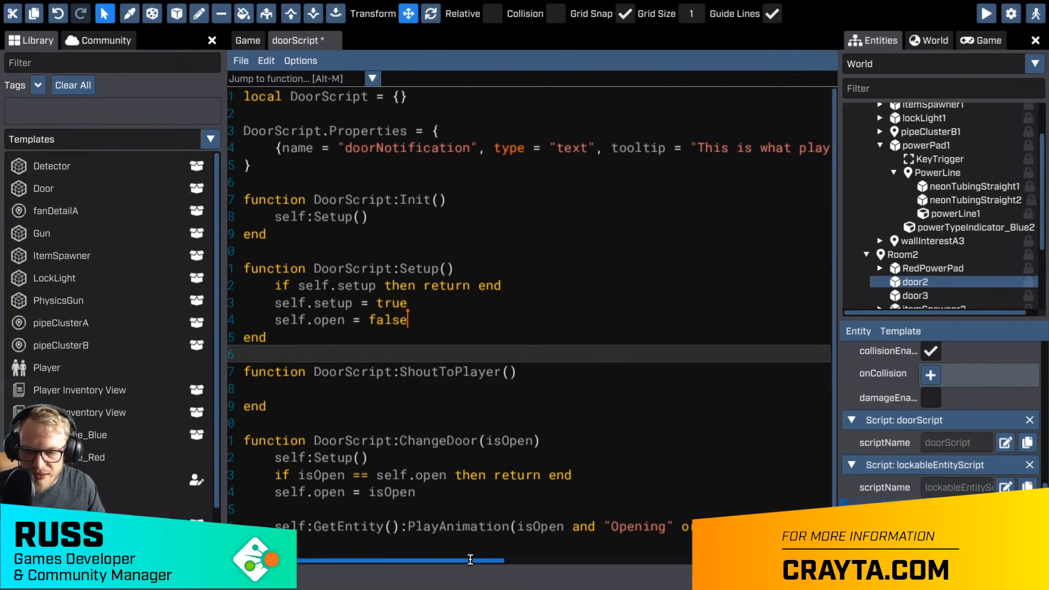
pyautogui.scroll(-1, 433, 381)
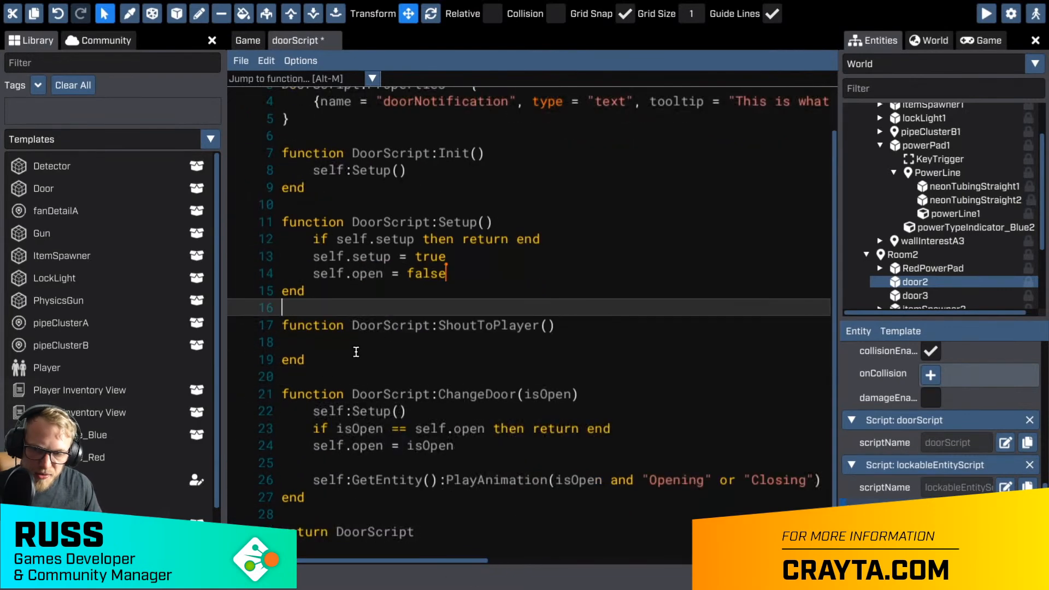
pyautogui.scroll(1, 425, 294)
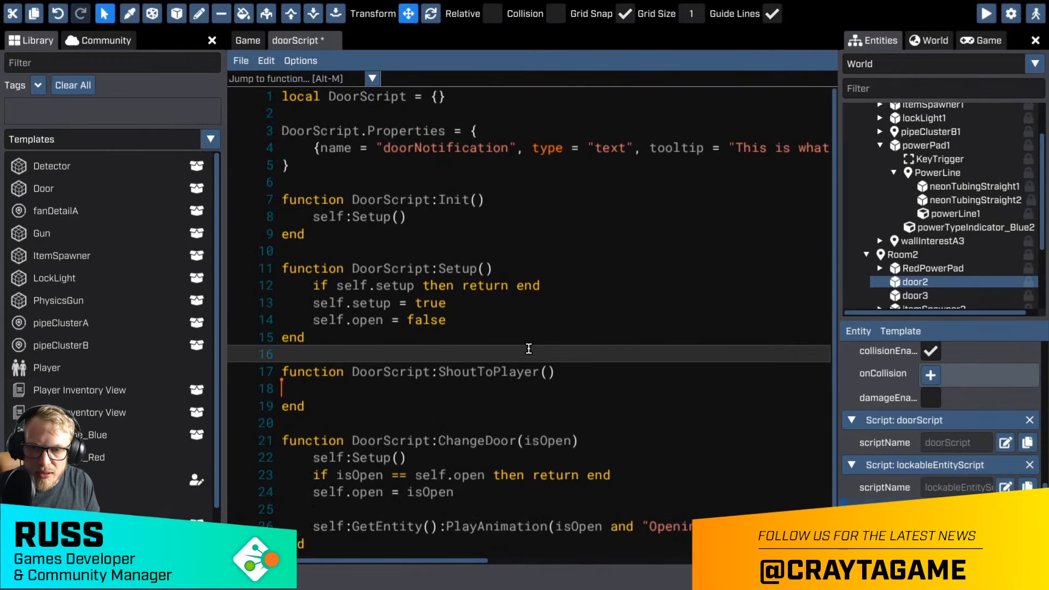
pyautogui.click(497, 389)
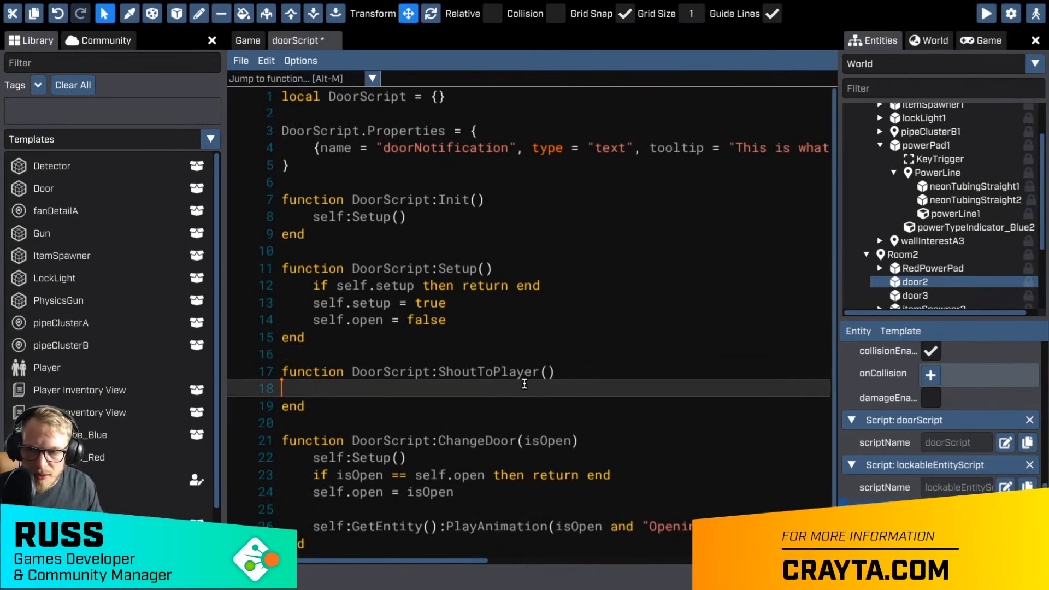
pyautogui.click(363, 407)
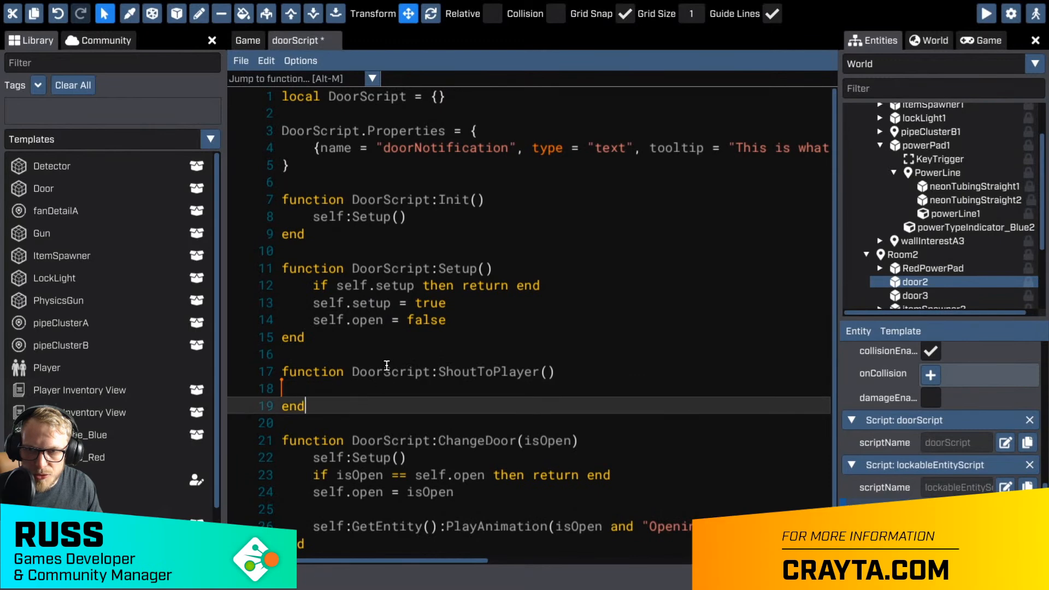
pyautogui.click(386, 391)
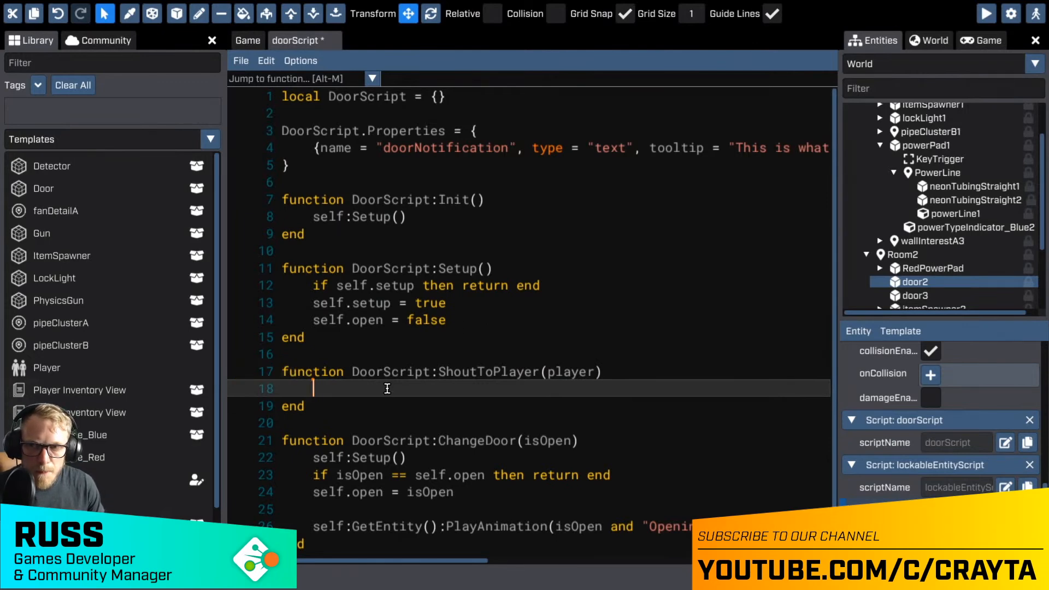
pyautogui.click(424, 359)
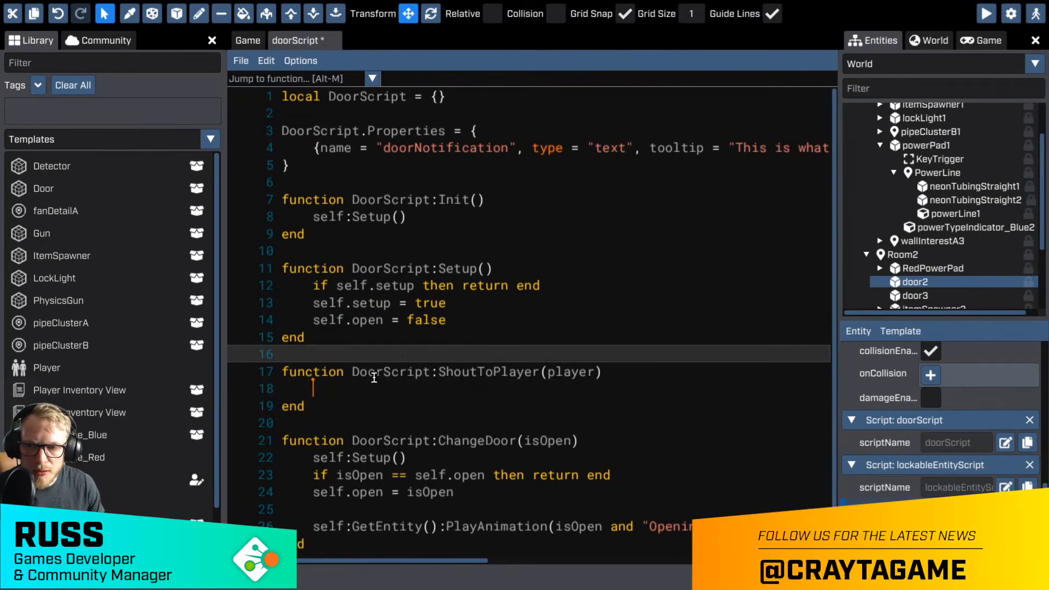
pyautogui.click(377, 385)
pyautogui.click(437, 356)
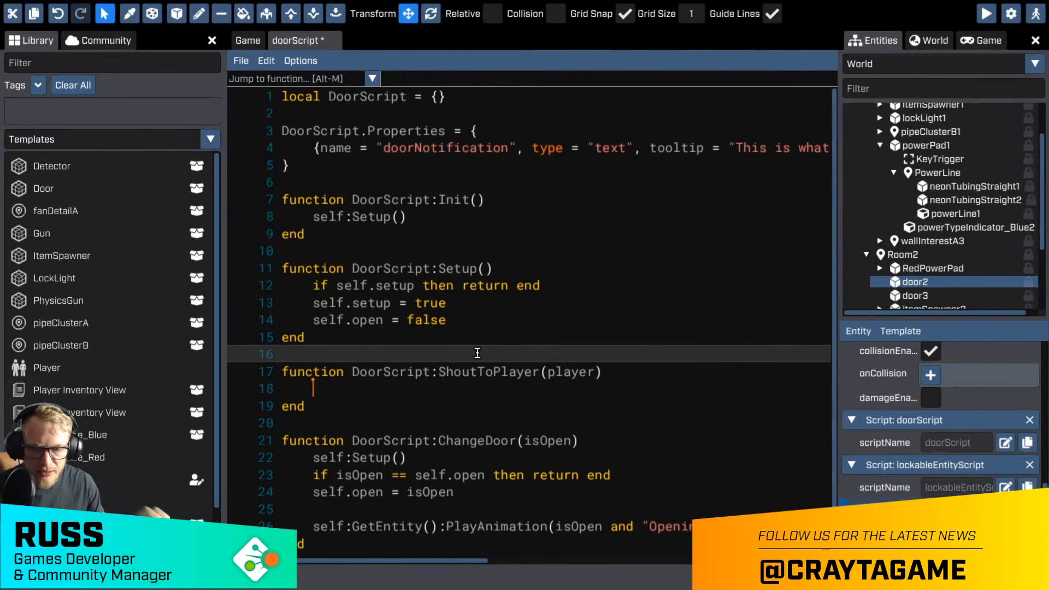
# - In the body of ShoutToPlayers, add a GetWorld():ForEachUser() call with its parentheses opened onto a blank line for the callback
pyautogui.click(457, 388)
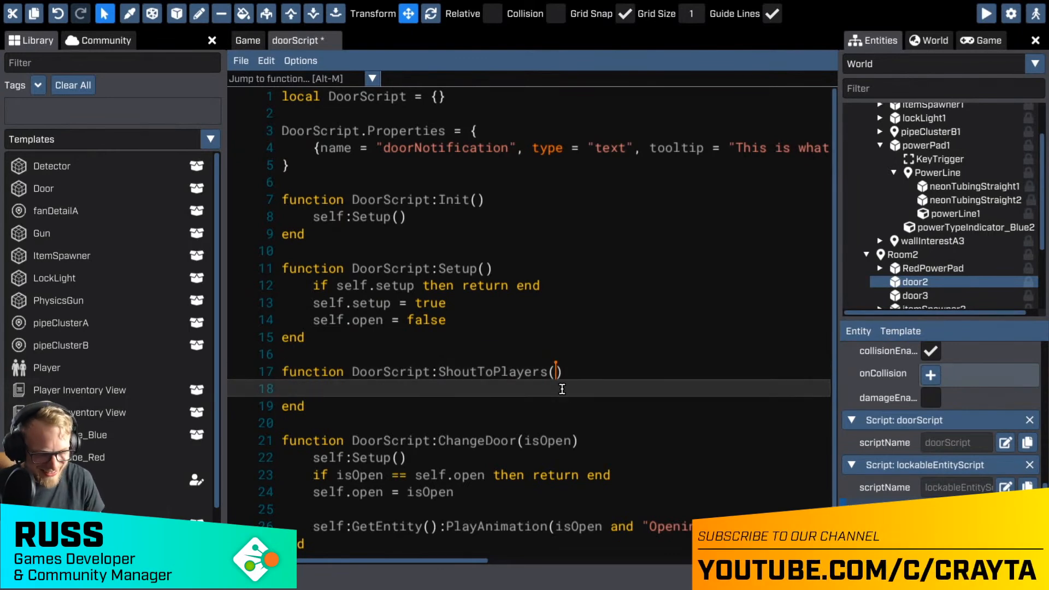
pyautogui.write('GetW')
pyautogui.write('o')
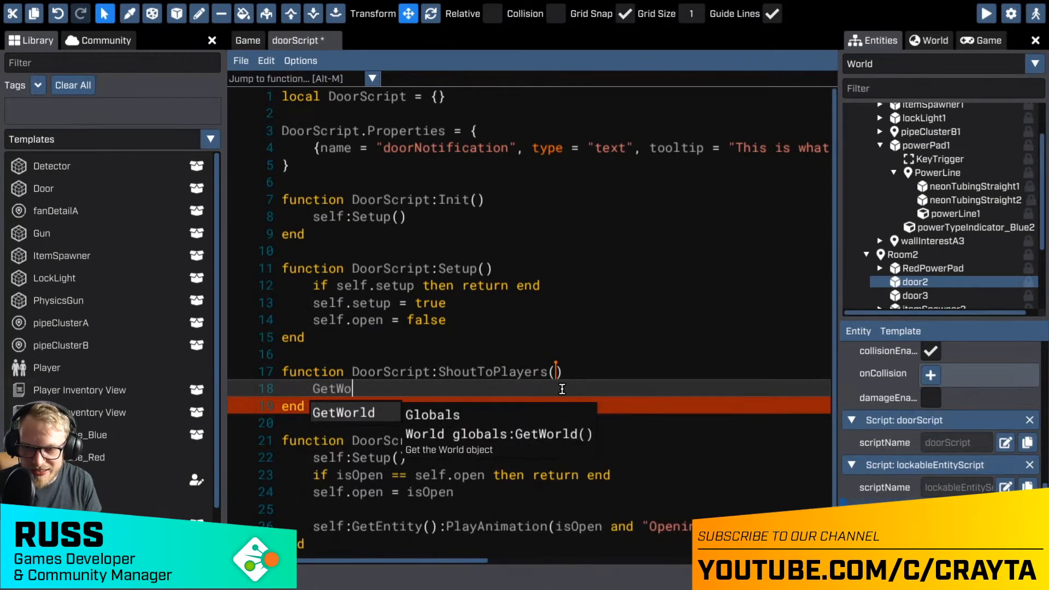
pyautogui.press('Return')
pyautogui.write('()')
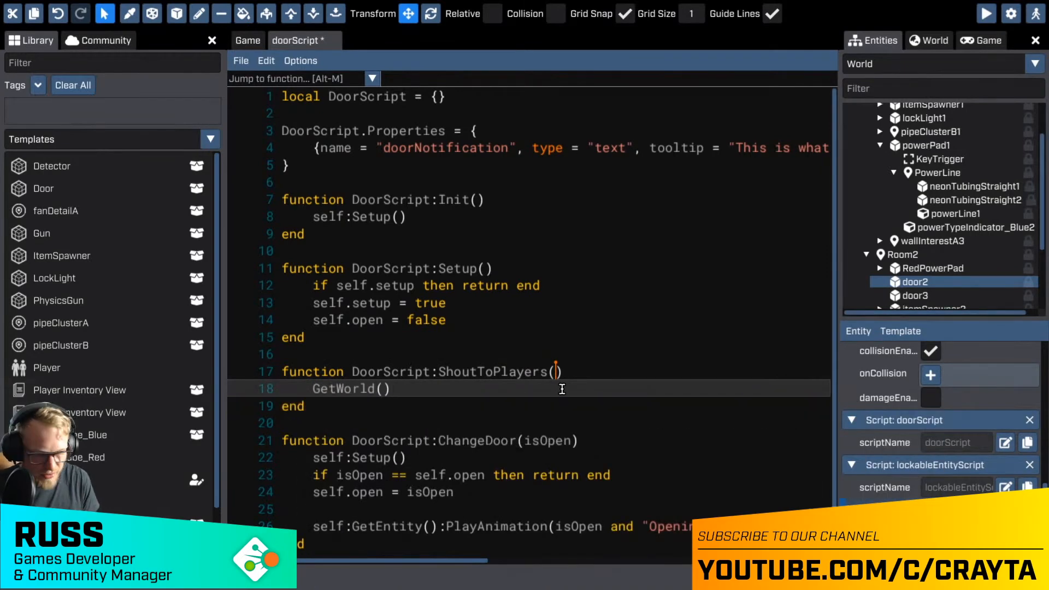
pyautogui.write(':')
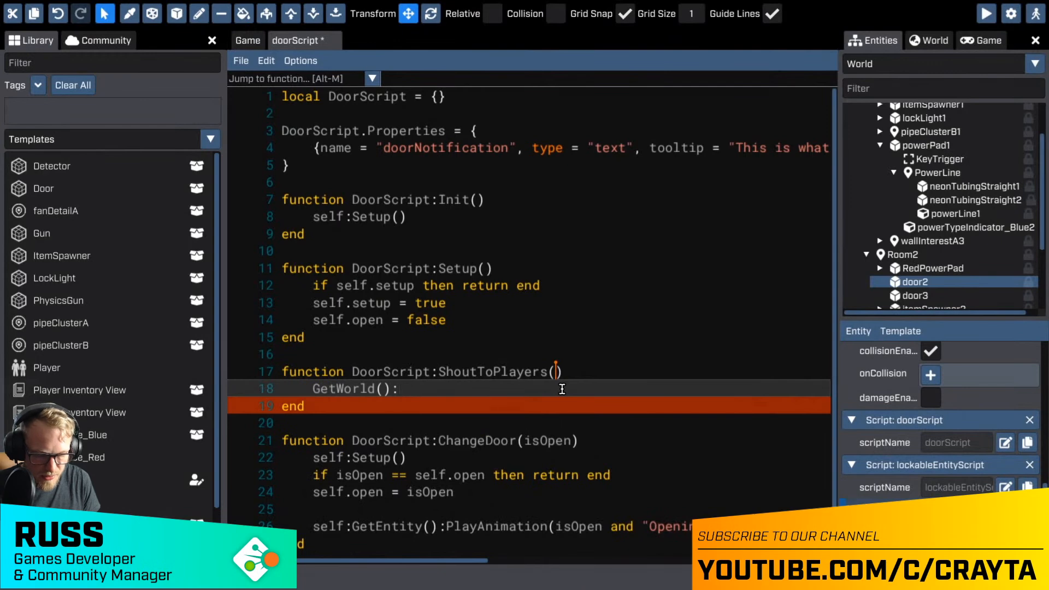
pyautogui.write('ForEach')
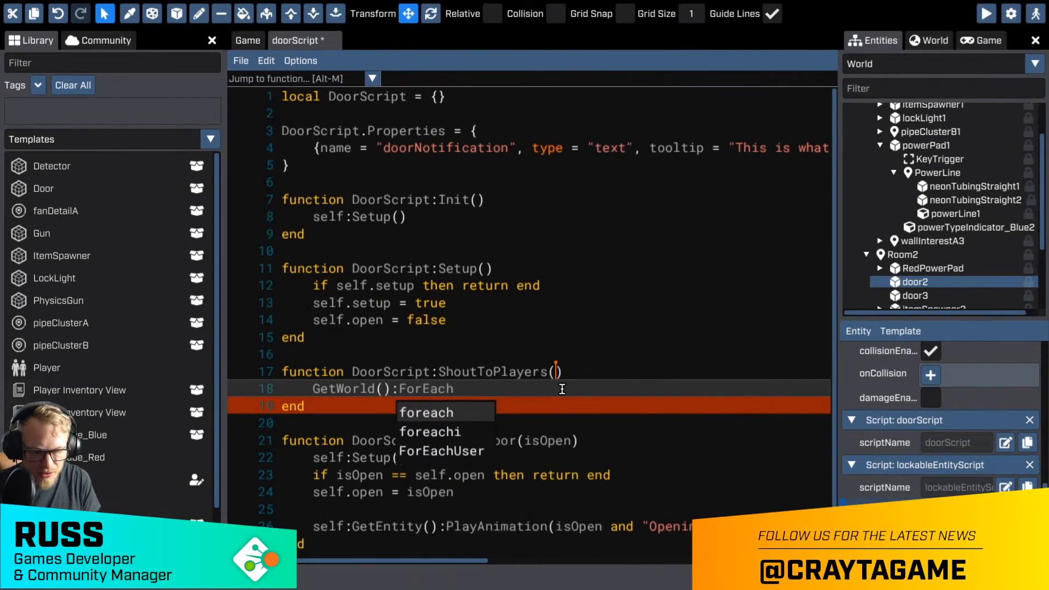
pyautogui.write('User')
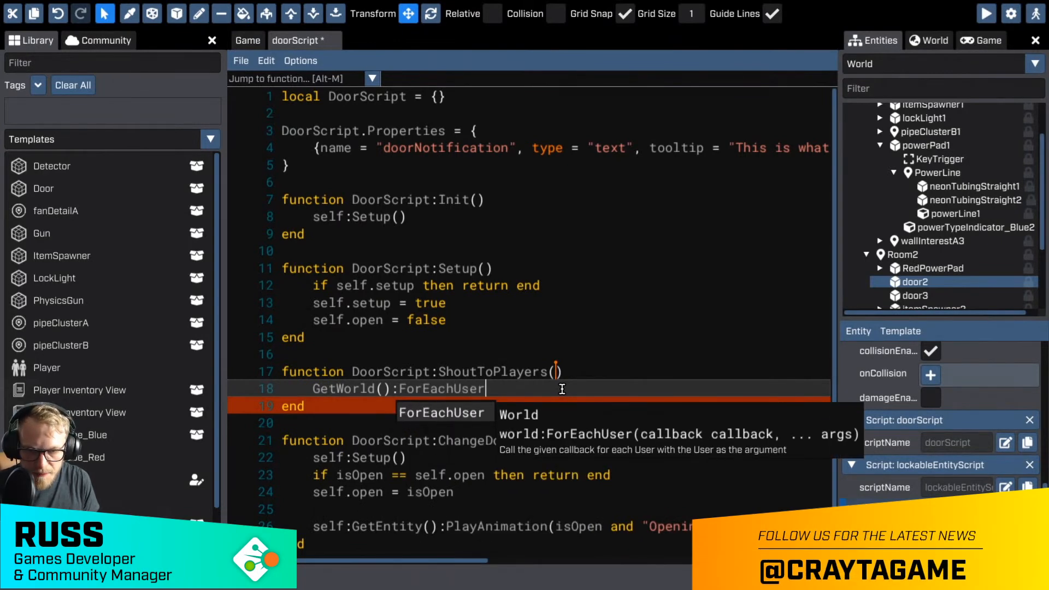
pyautogui.press('Escape')
pyautogui.write('(')
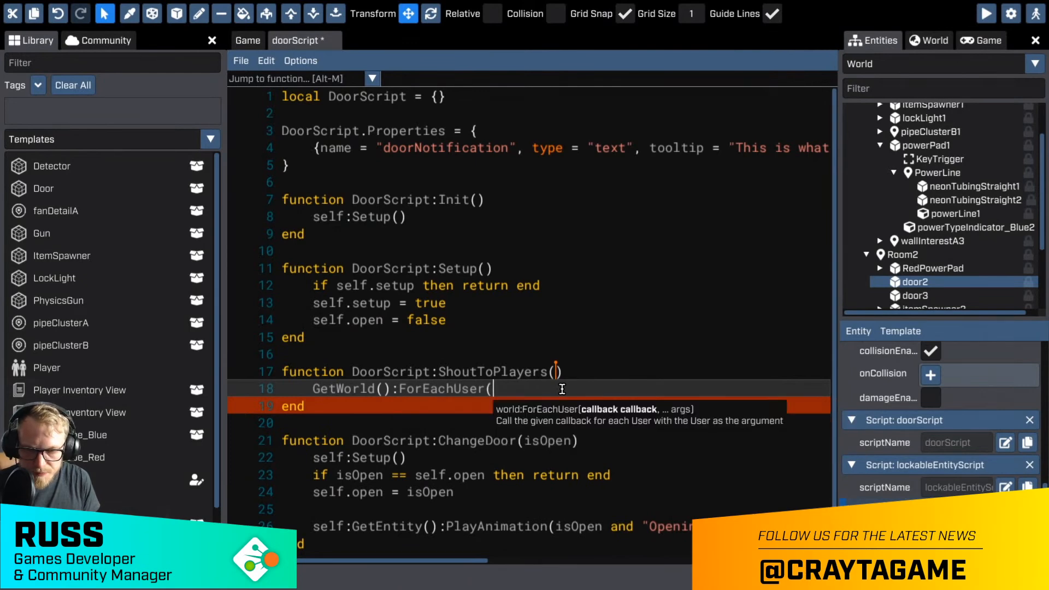
pyautogui.press('Return')
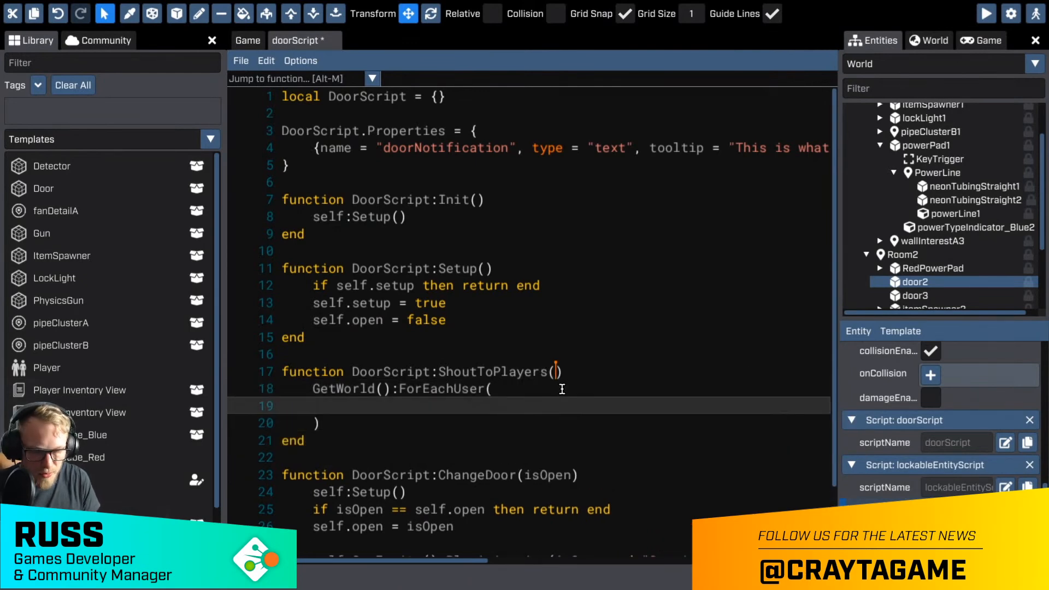
# - Write an anonymous callback, function(user) ... end, inside the ForEachUser call, keeping a blank line for its body
pyautogui.write('function(')
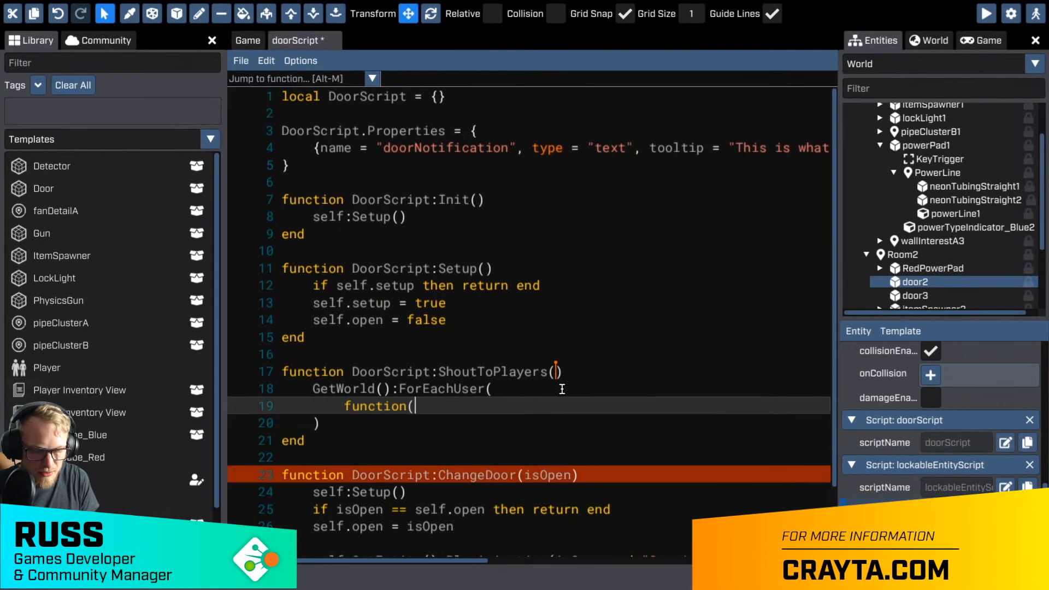
pyautogui.write('user)')
pyautogui.press('Return')
pyautogui.press('Return')
pyautogui.write('end')
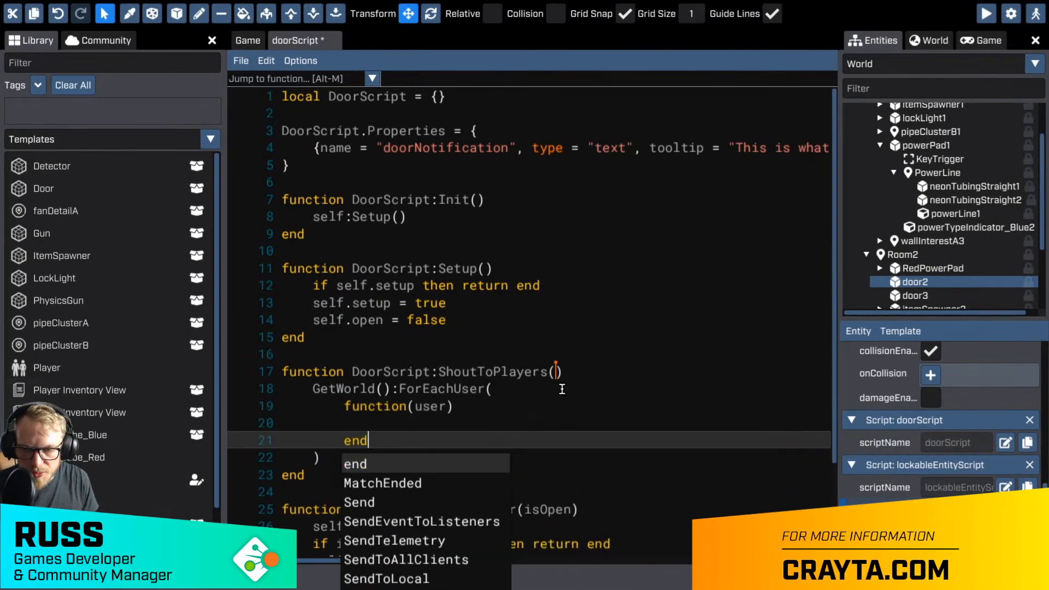
pyautogui.press('Escape')
pyautogui.press('Up')
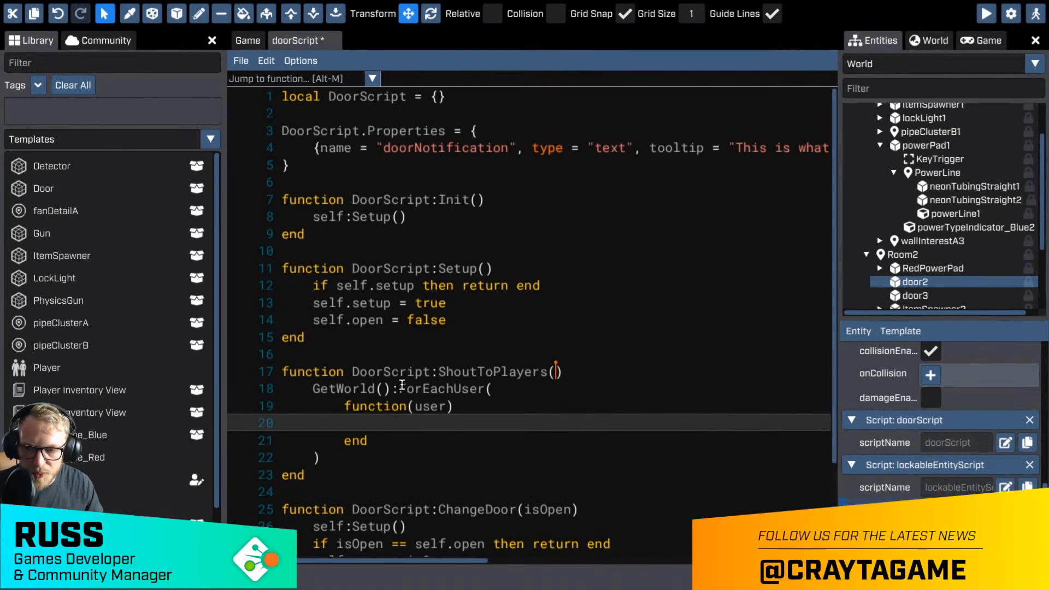
pyautogui.doubleClick(327, 393)
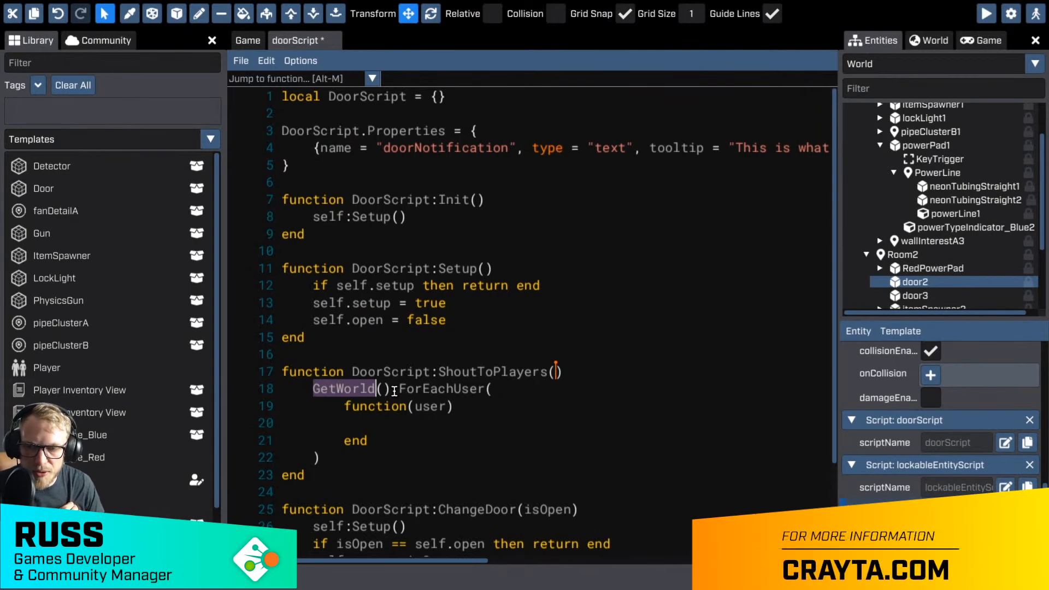
pyautogui.moveTo(392, 390); pyautogui.dragTo(488, 398)
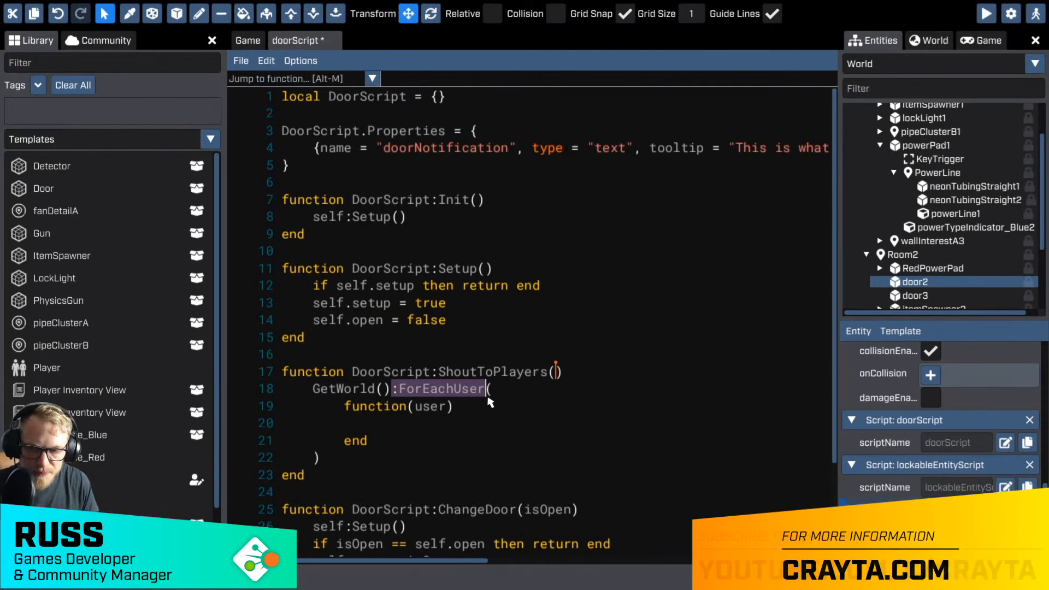
# - In the callback body, start a user:SendToScripts call with "Shout" as the event name
pyautogui.click(383, 424)
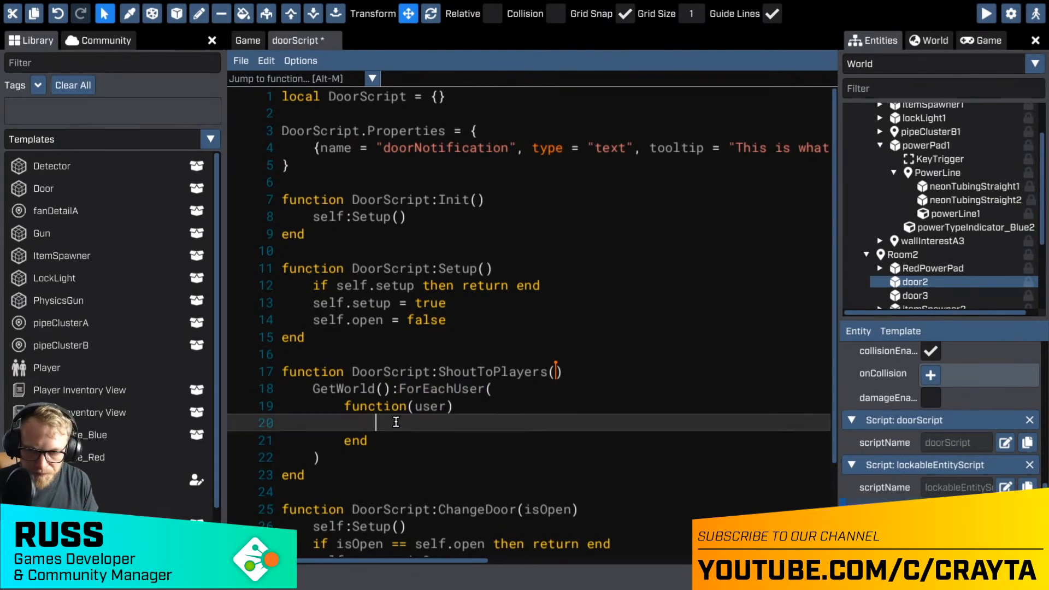
pyautogui.write('user:')
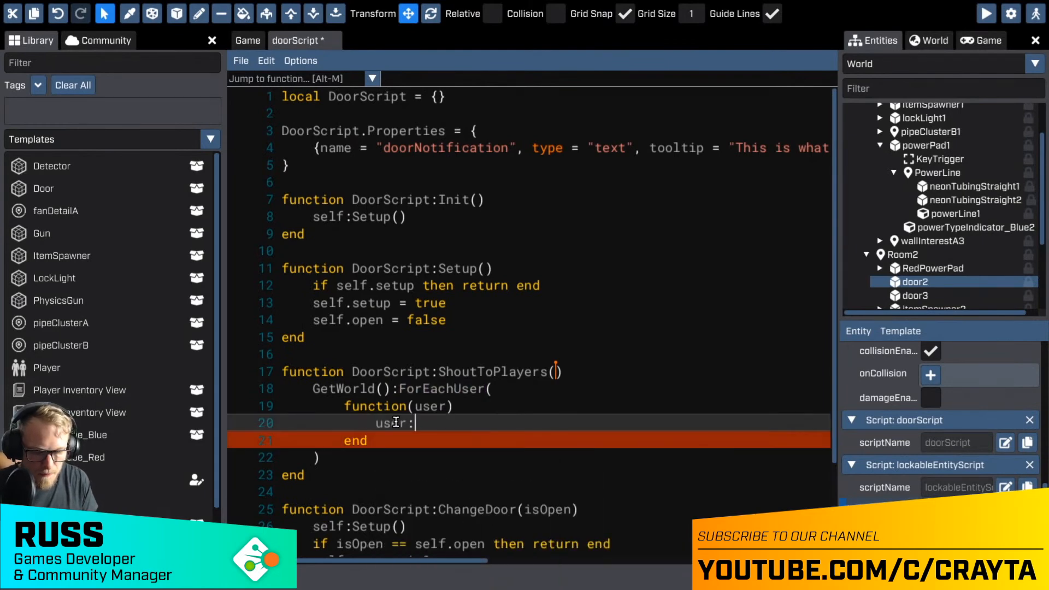
pyautogui.write('Sendtosc')
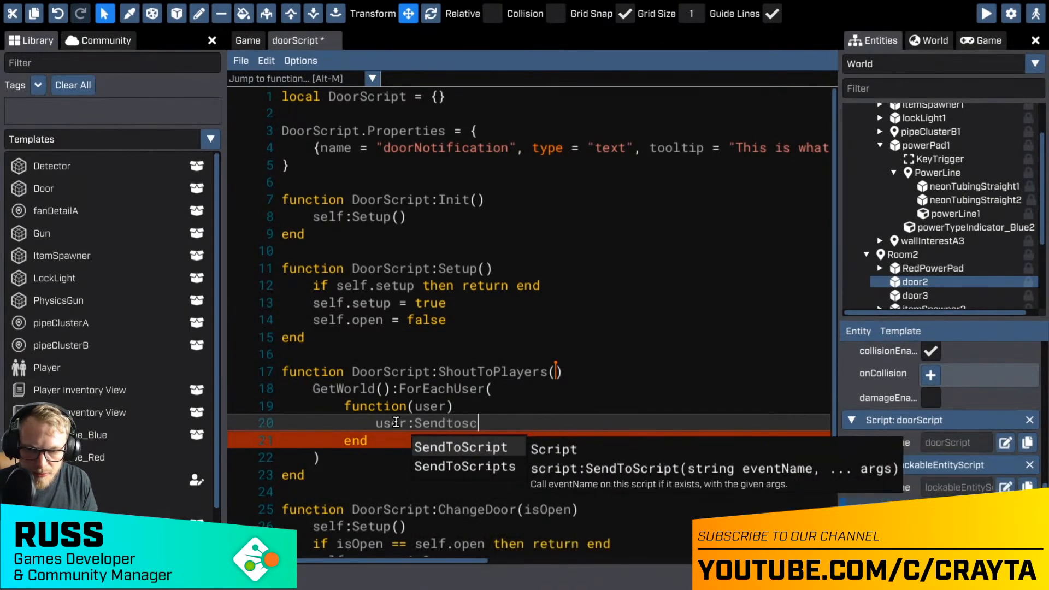
pyautogui.press('Down')
pyautogui.press('Return')
pyautogui.write('(')
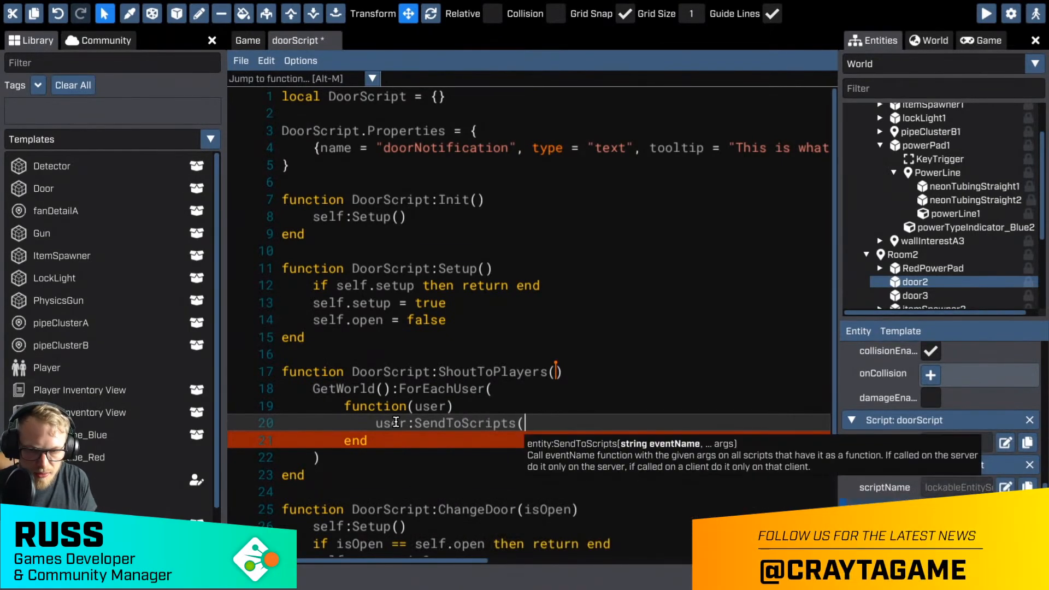
pyautogui.write('"Shout"')
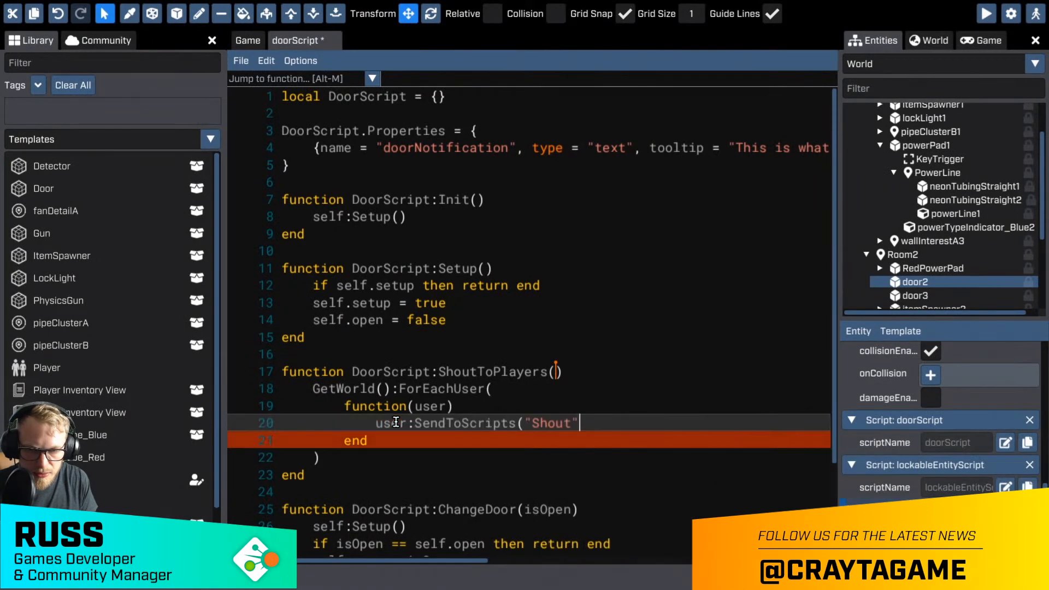
# - Pass self.properties.doorNotification as the second argument of the SendToScripts call, close the call and save the script
pyautogui.write(', ')
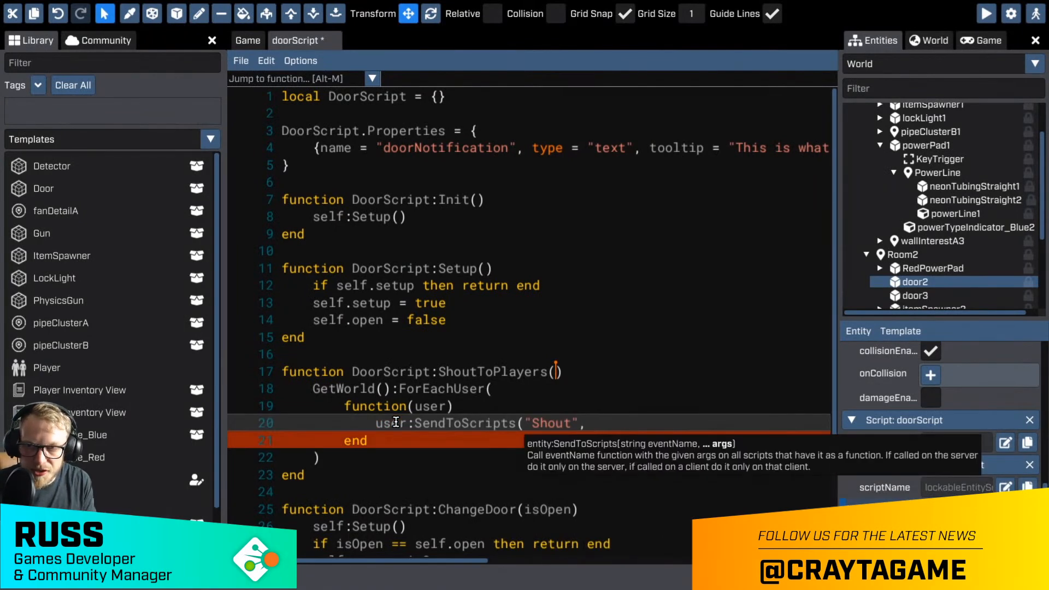
pyautogui.write('self.p')
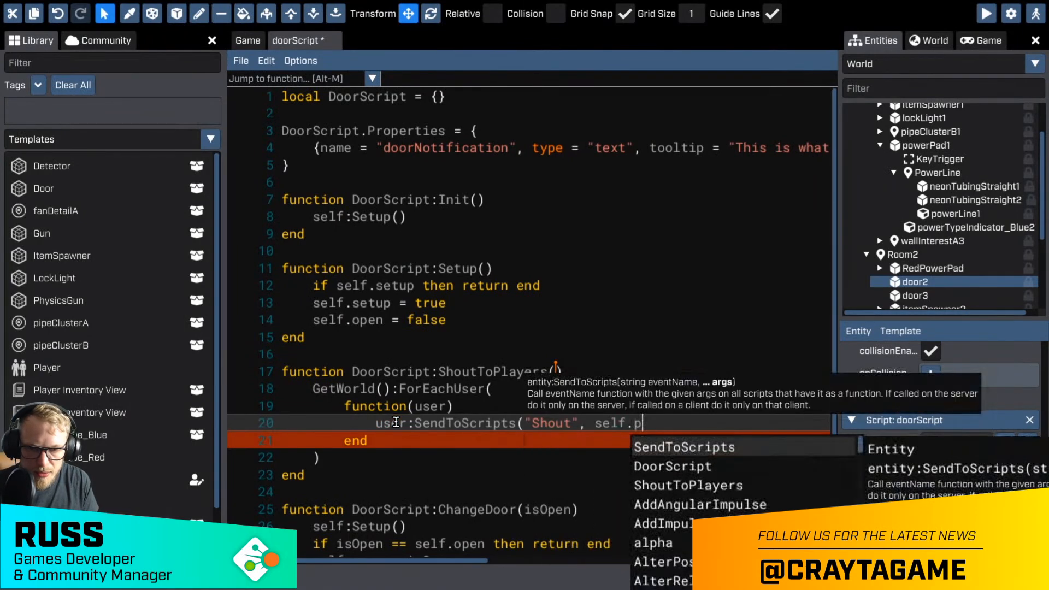
pyautogui.write('roperties.door')
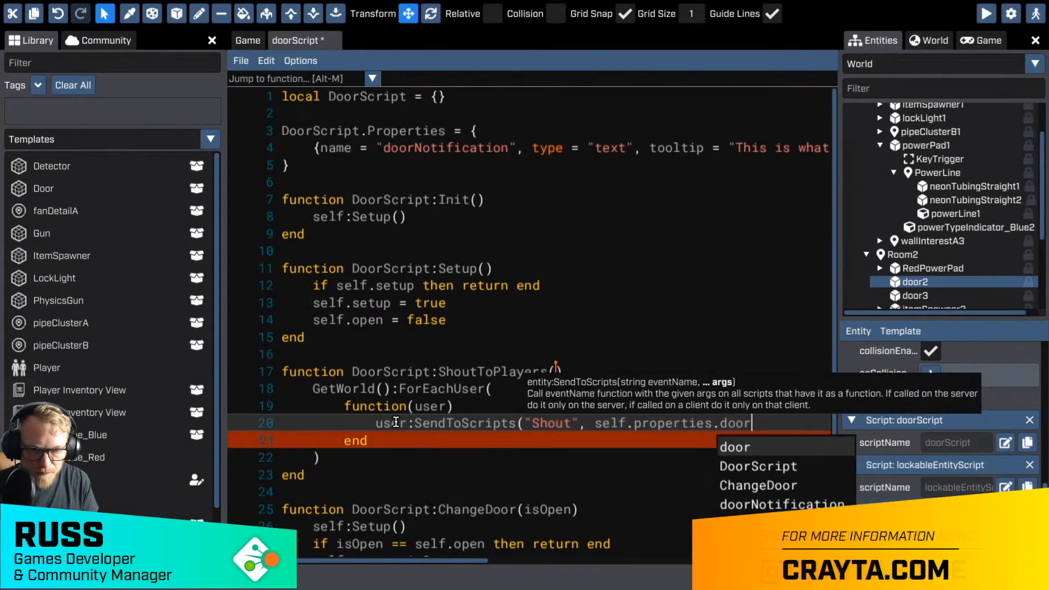
pyautogui.write('Notification)')
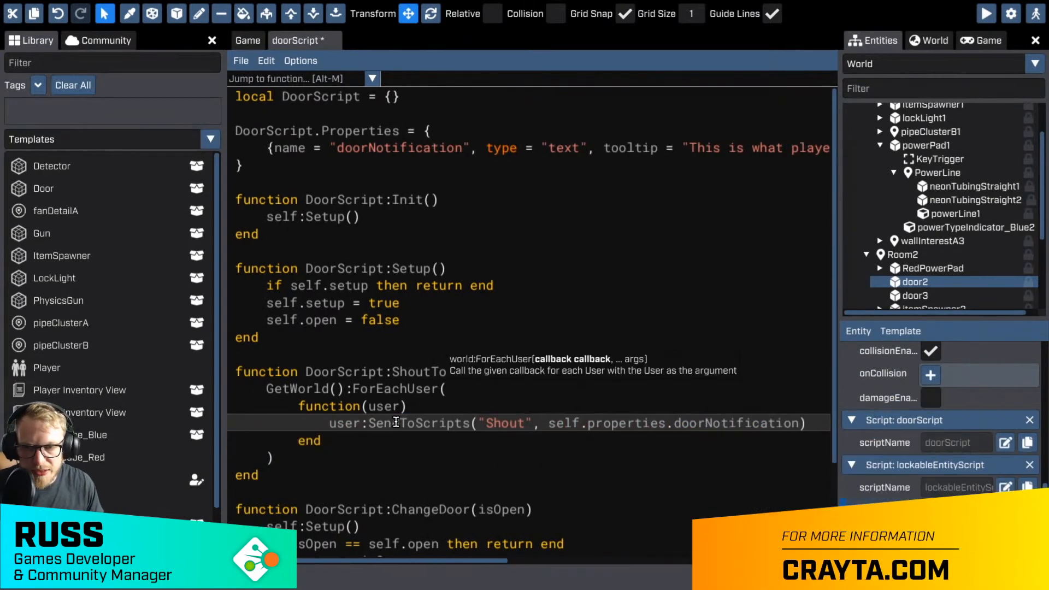
pyautogui.click(416, 407)
pyautogui.hotkey('ctrl', 's')
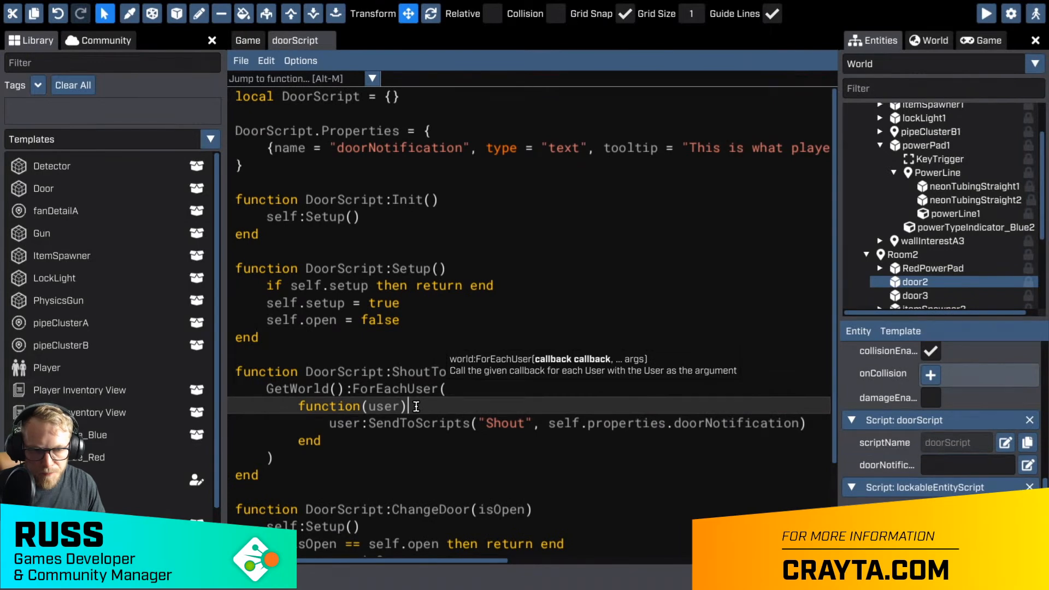
# - Open door2's Door template for editing and show the template's mesh in the game view
pyautogui.click(942, 466)
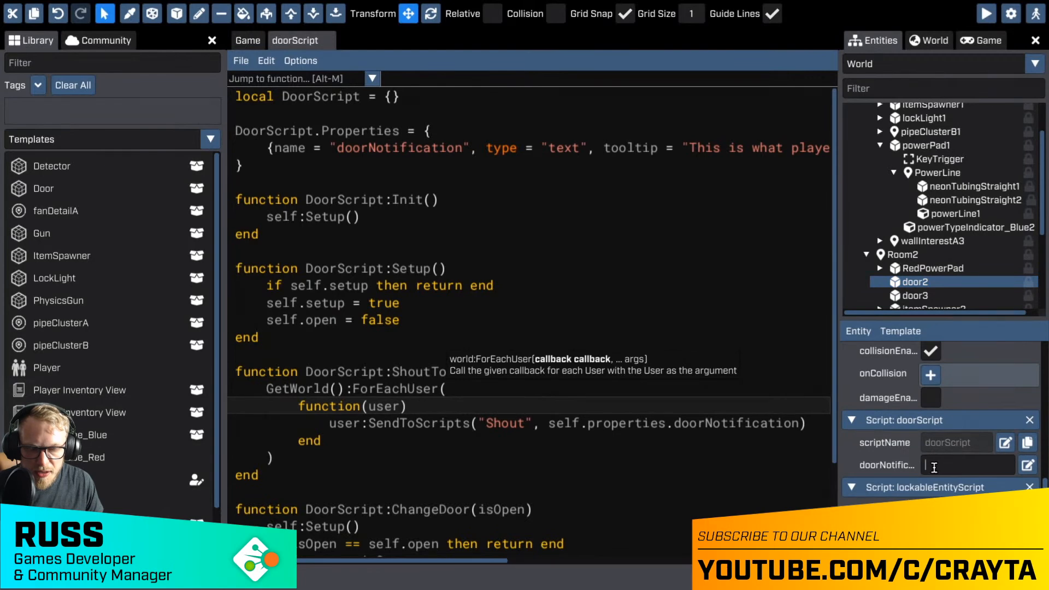
pyautogui.scroll(10, 951, 475)
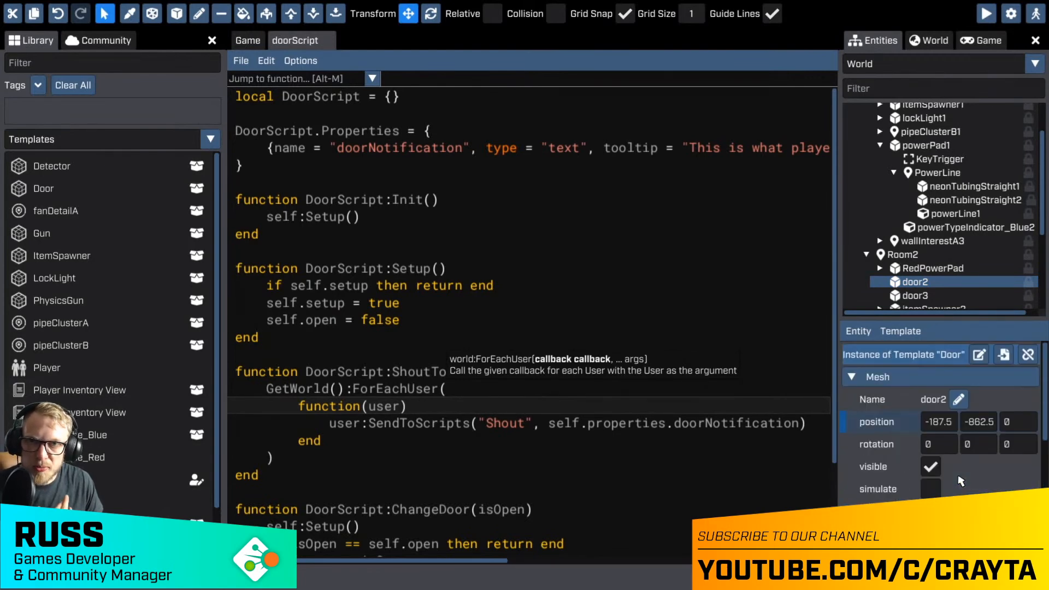
pyautogui.click(978, 355)
pyautogui.click(247, 45)
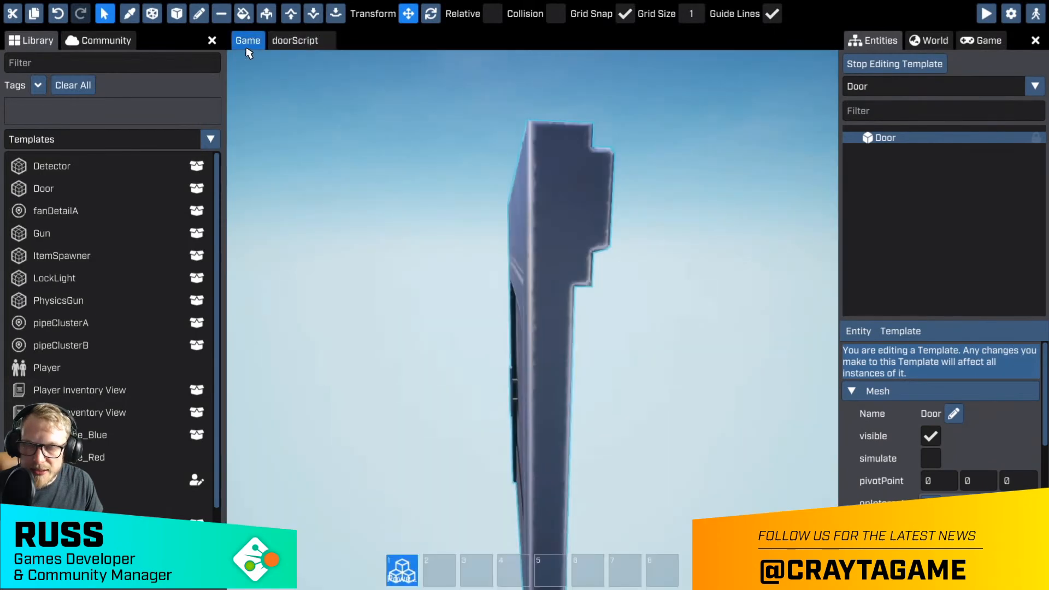
pyautogui.moveTo(466, 372); pyautogui.dragTo(546, 359, button='right')
pyautogui.press('a')
pyautogui.press('s')
# - Set the doorNotification property of the Door template's doorScript to "Door is {state}"
pyautogui.scroll(-1, 961, 441)
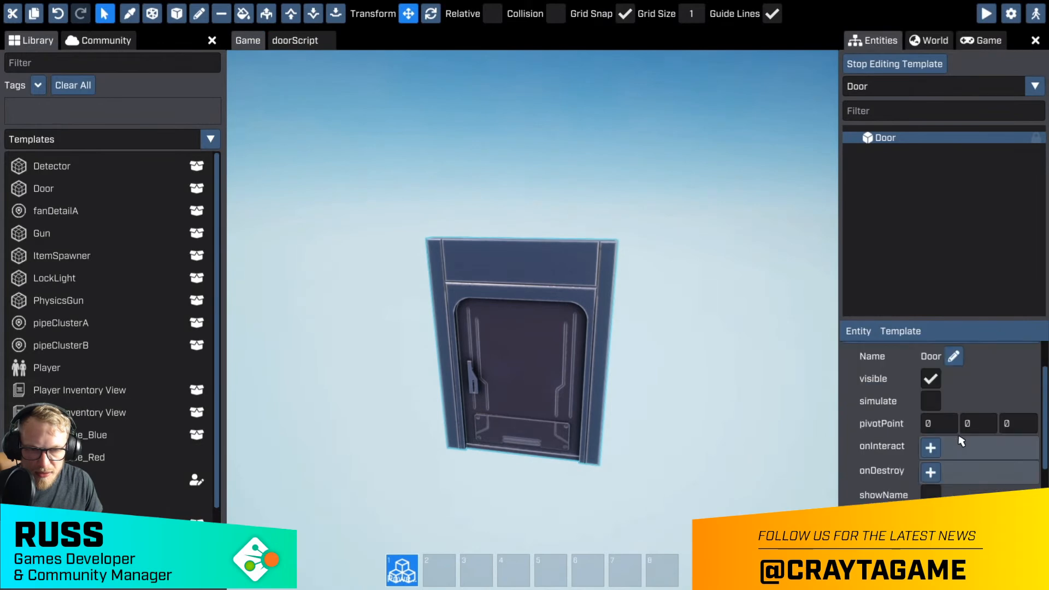
pyautogui.scroll(-3, 961, 441)
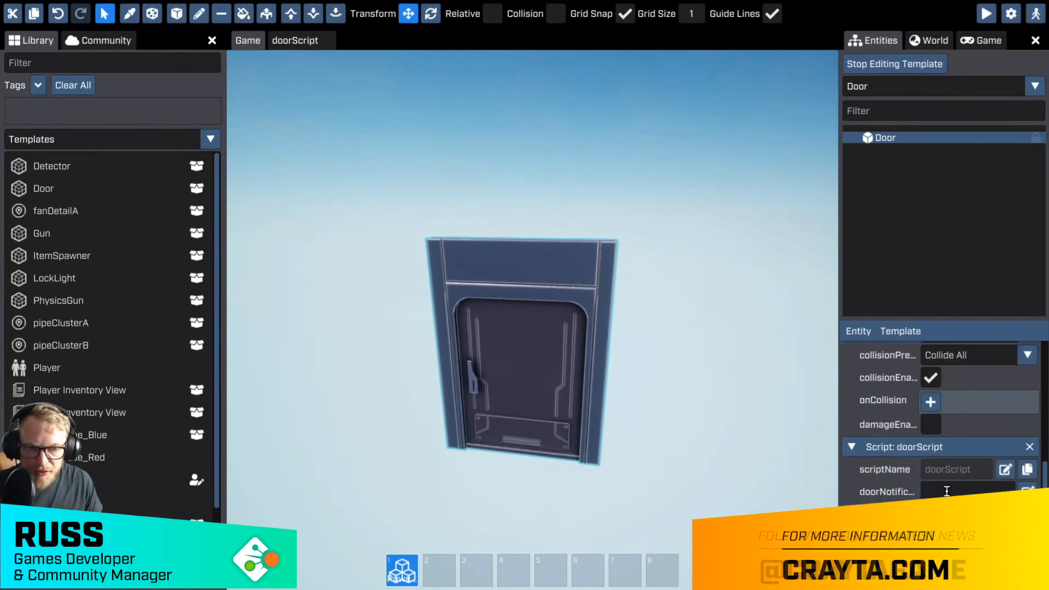
pyautogui.click(983, 492)
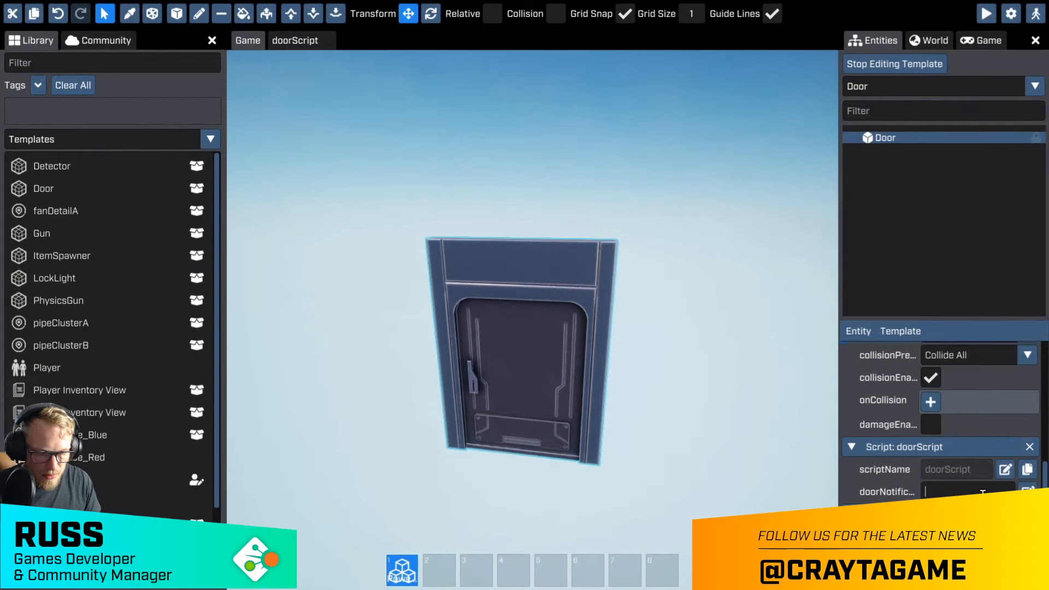
pyautogui.press('shift')
pyautogui.write('Door is')
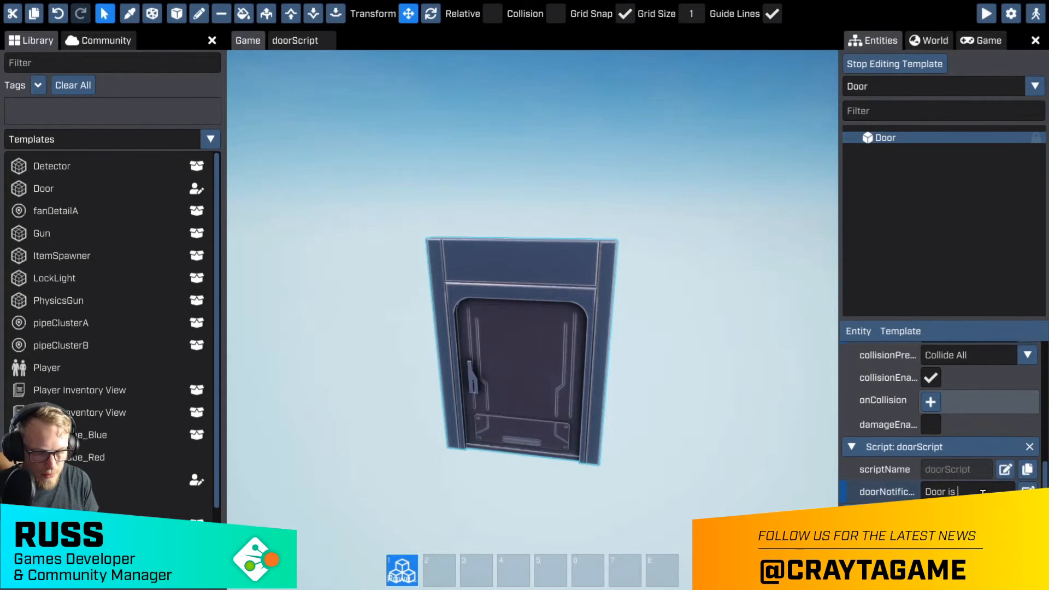
pyautogui.write(' {state')
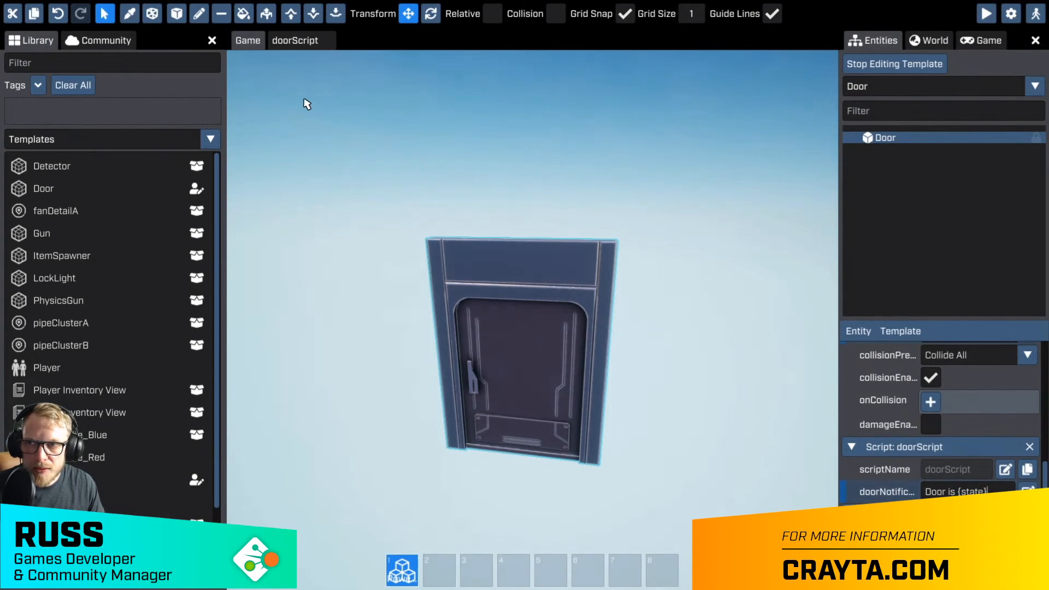
# - In doorScript's SendToScripts call, start a Text.Format call with the format string "{1} {2}" before self.properties.doorNotification
pyautogui.click(292, 44)
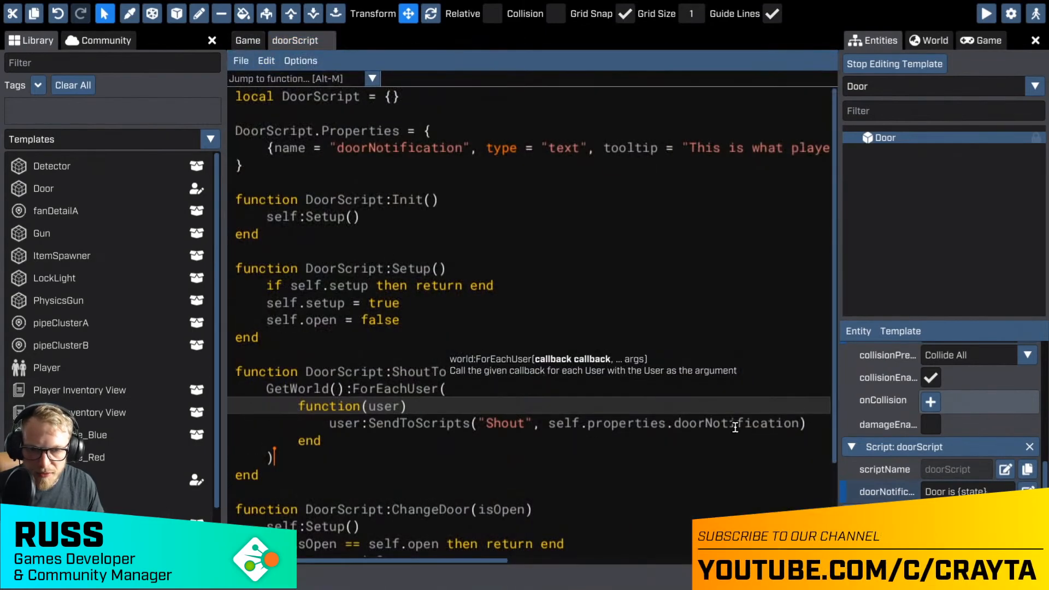
pyautogui.click(549, 423)
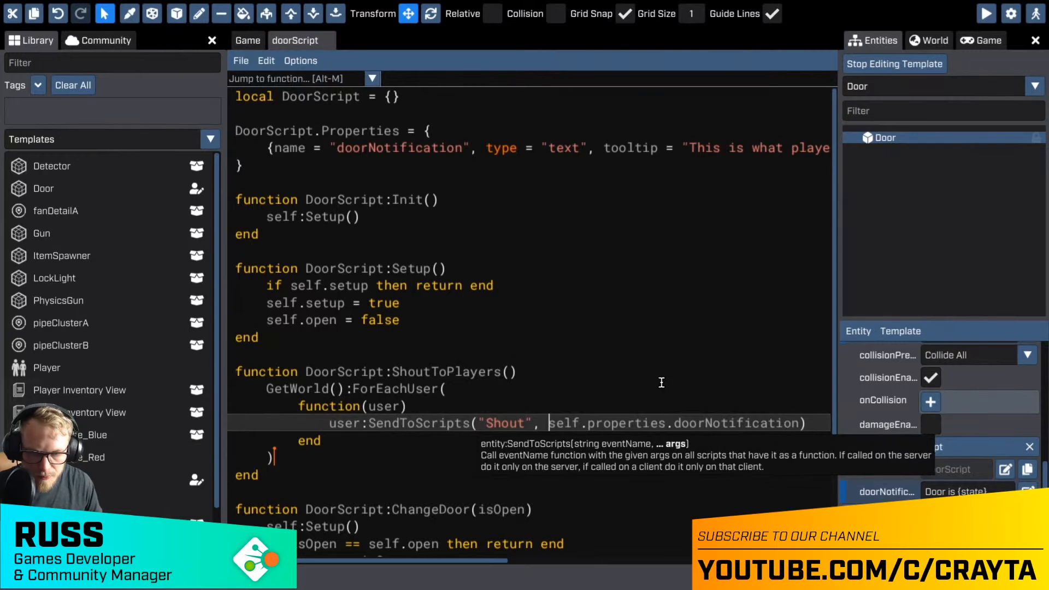
pyautogui.write('Text.Format')
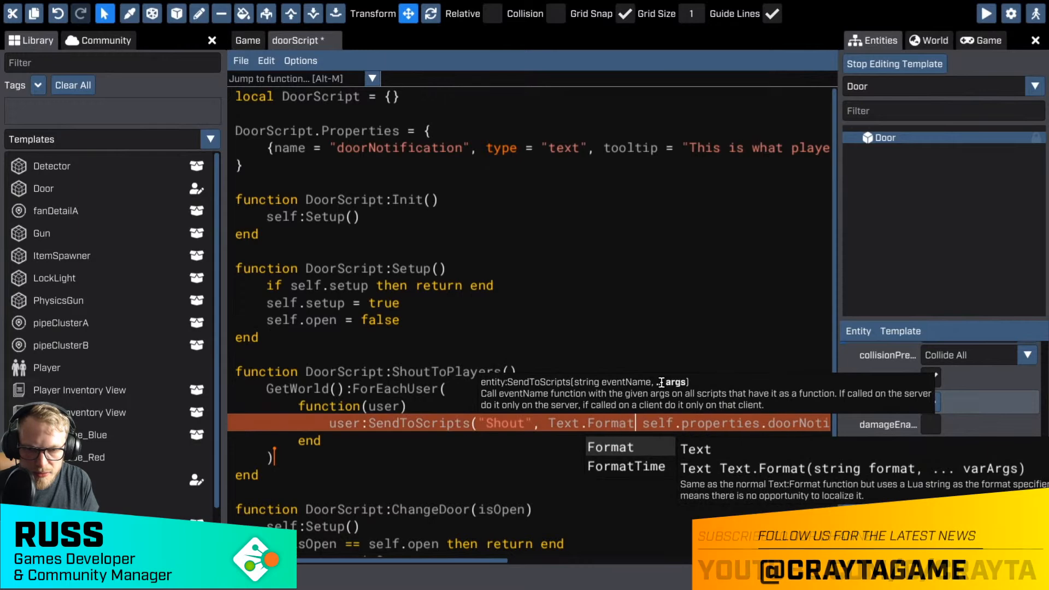
pyautogui.press('Return')
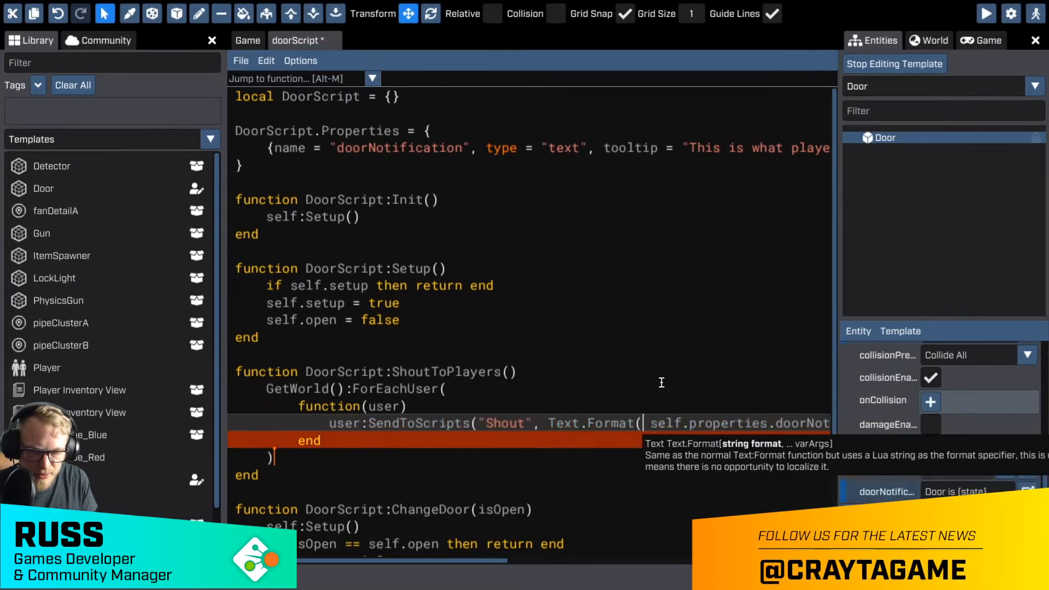
pyautogui.write('"{1} ')
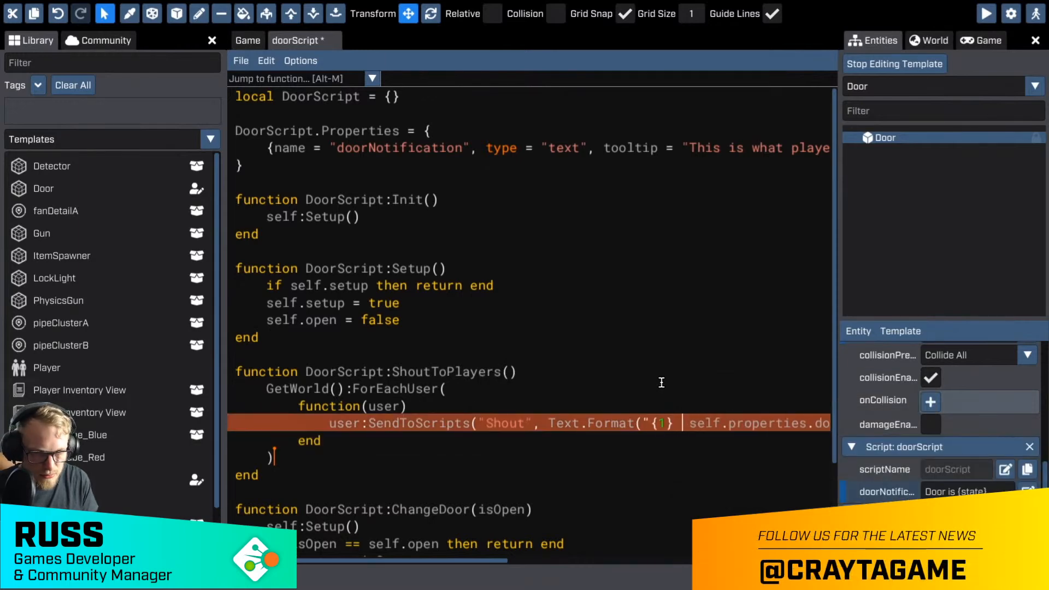
pyautogui.write('{1}')
pyautogui.press('BackSpace')
pyautogui.press('BackSpace')
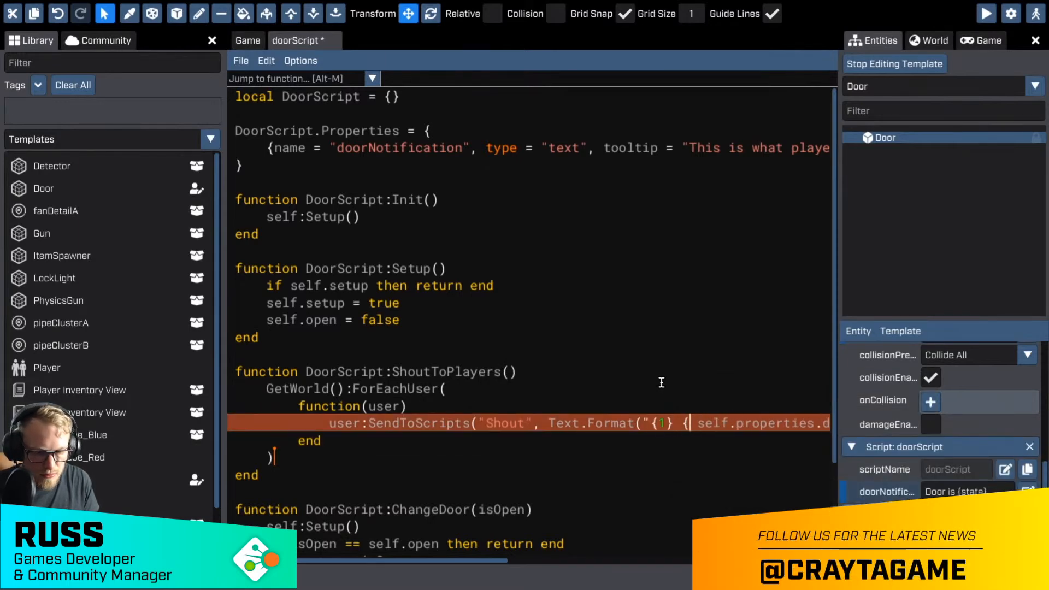
pyautogui.write('2}",')
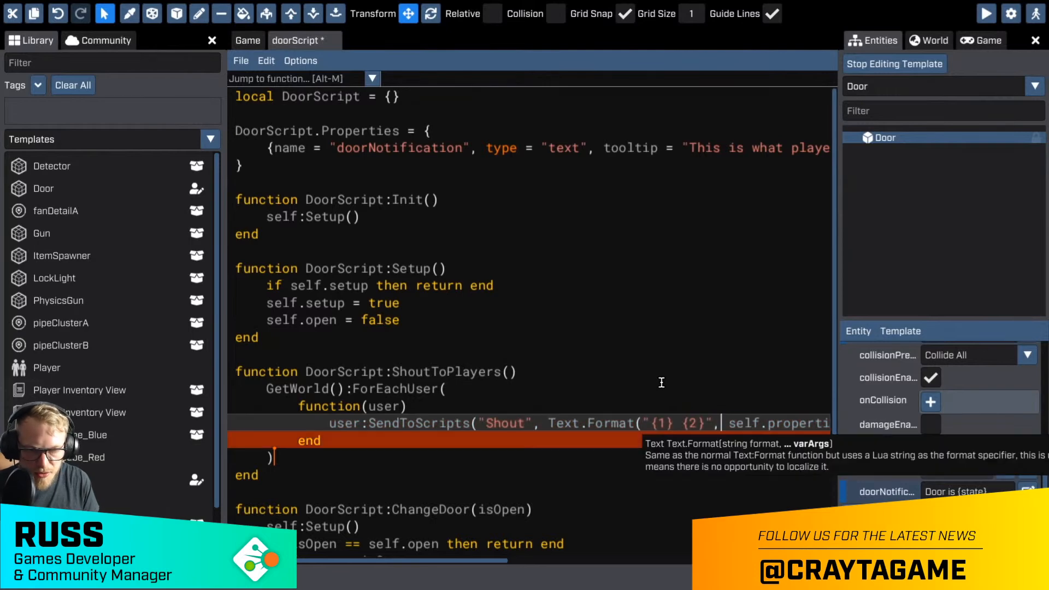
# - Add a comma after self.properties.doorNotification for another format argument and find the door's open-state variable in the script
pyautogui.press('End')
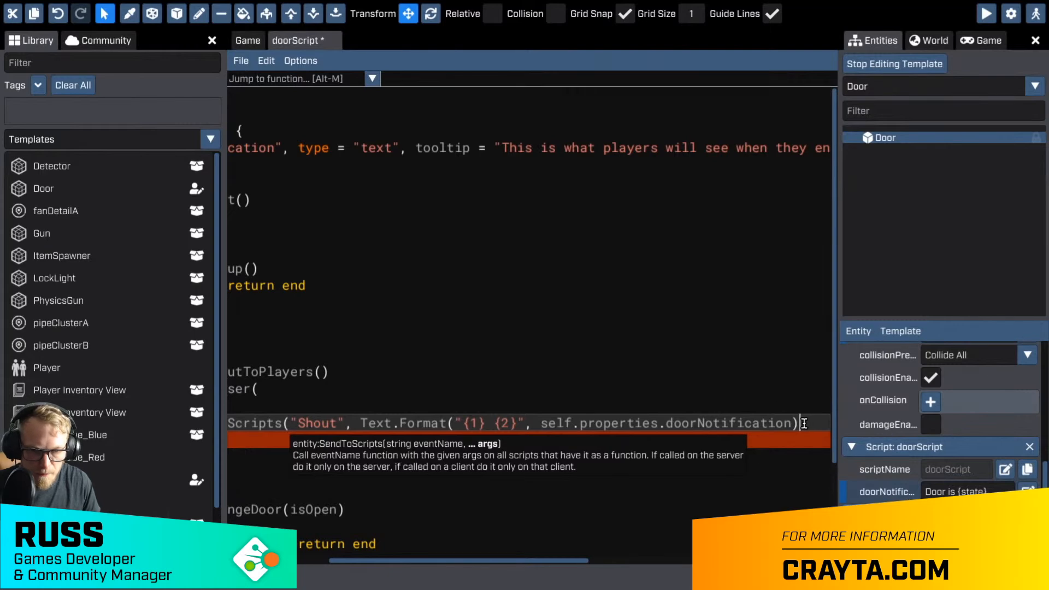
pyautogui.press('BackSpace')
pyautogui.write(',')
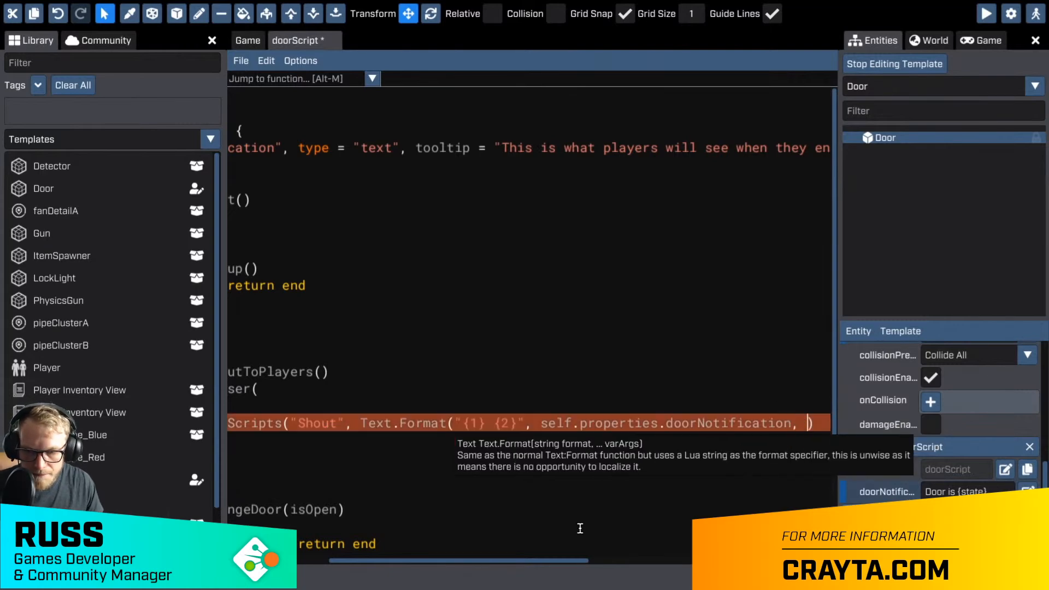
pyautogui.click(474, 571)
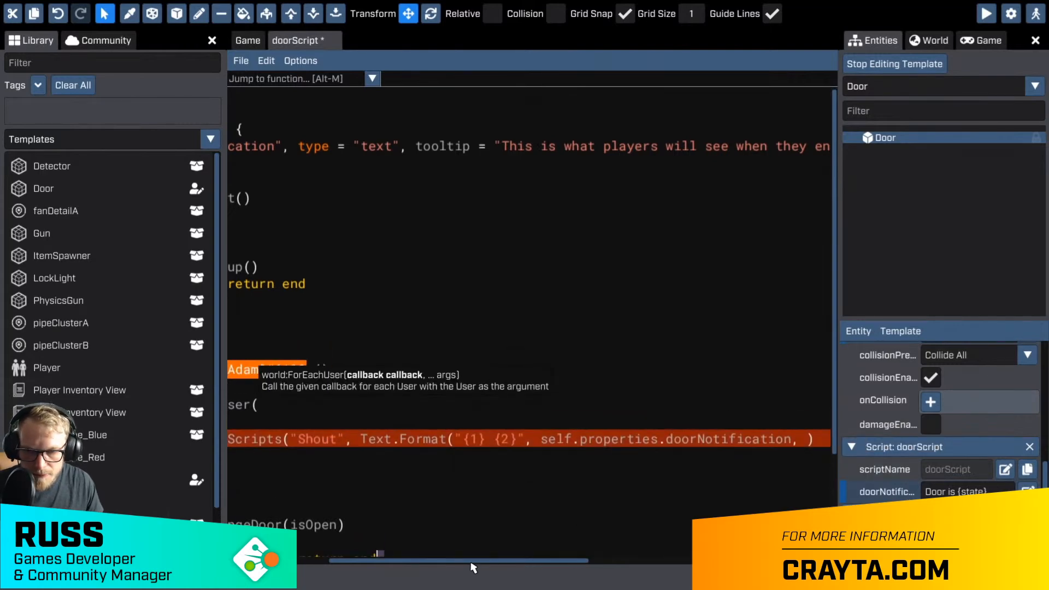
pyautogui.scroll(-1, 469, 564)
pyautogui.moveTo(464, 561); pyautogui.dragTo(377, 567)
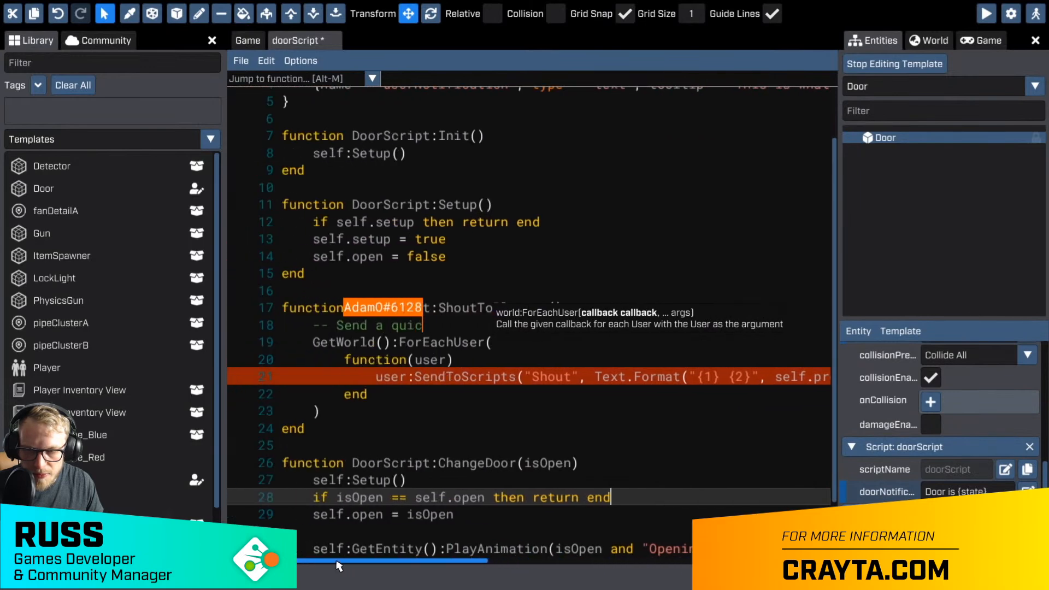
pyautogui.click(485, 409)
pyautogui.scroll(-1, 493, 383)
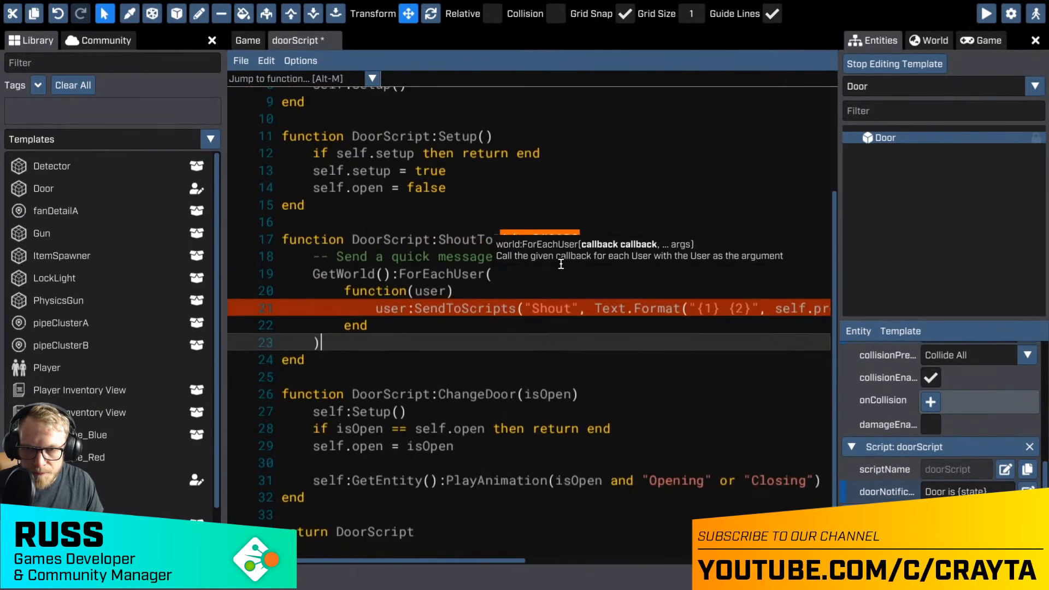
pyautogui.click(432, 223)
pyautogui.click(430, 241)
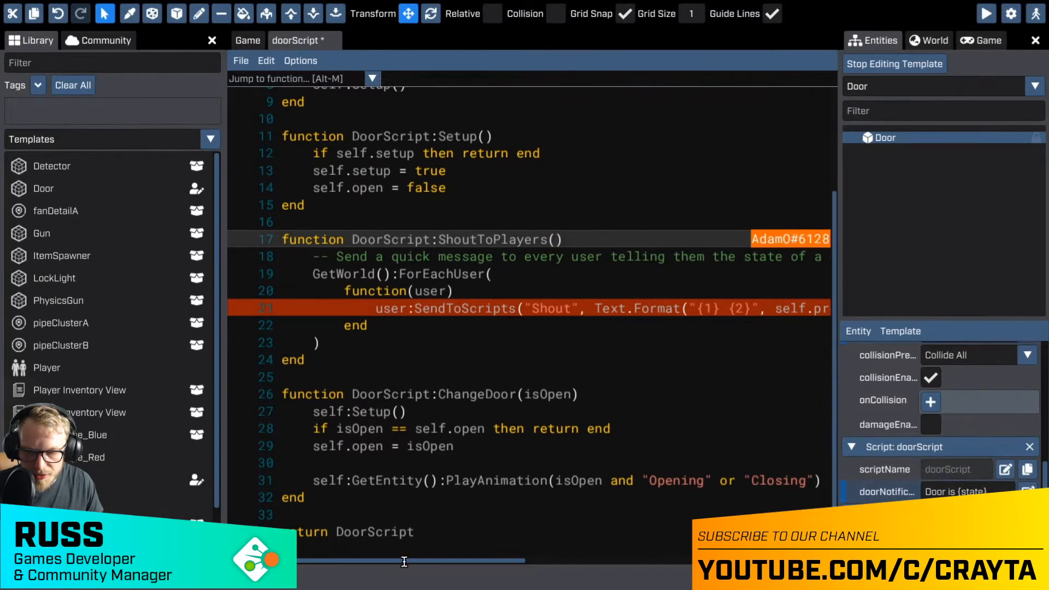
# - Copy self.open from the ChangeDoor function and insert it as the last argument of the Text.Format call
pyautogui.moveTo(315, 445); pyautogui.dragTo(383, 446)
pyautogui.hotkey('ctrl', 'c')
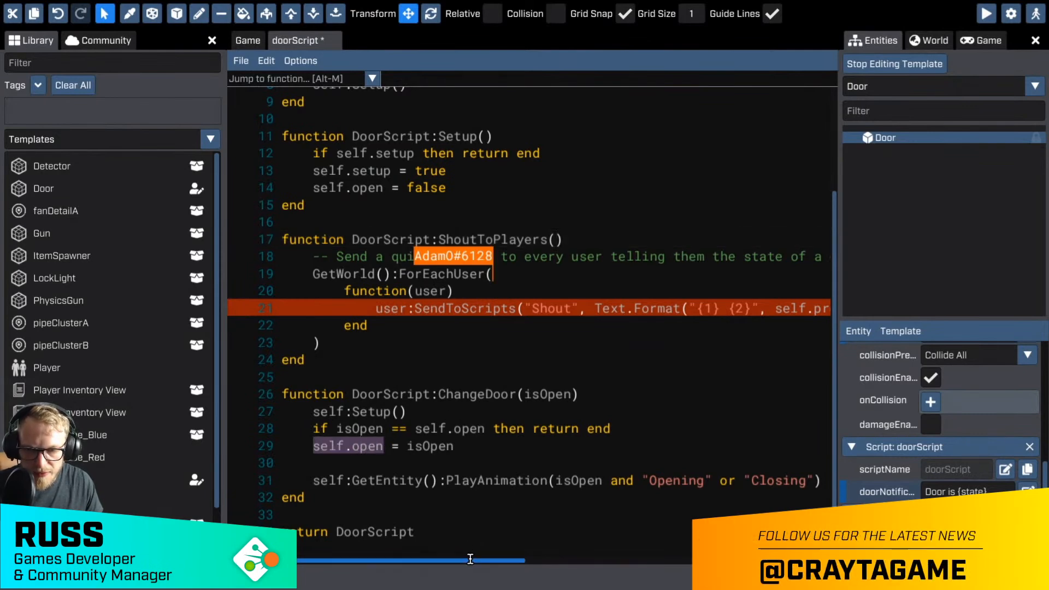
pyautogui.moveTo(469, 561); pyautogui.dragTo(629, 563)
pyautogui.moveTo(822, 309)
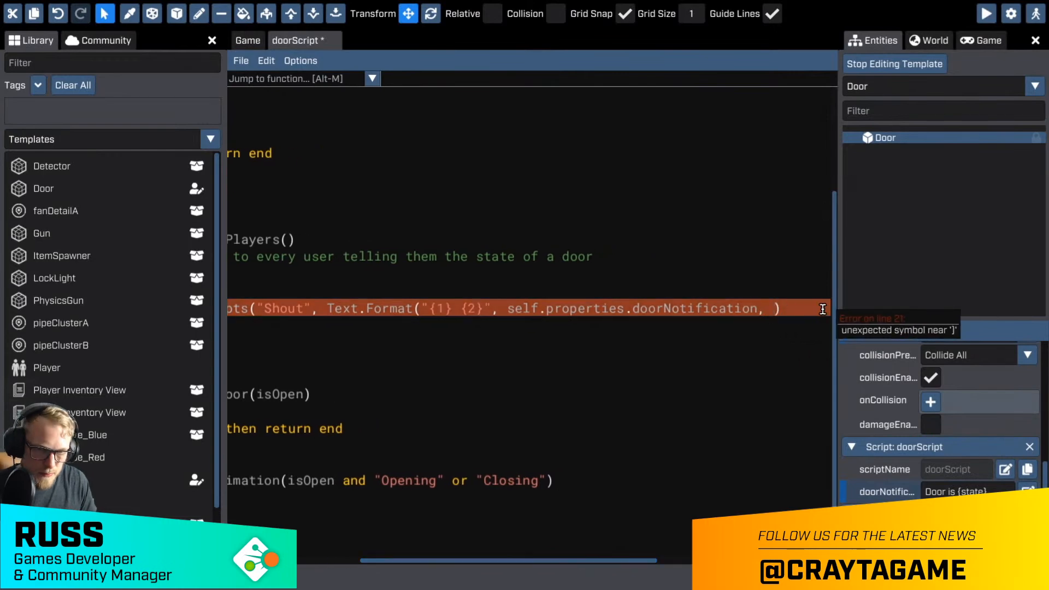
pyautogui.hotkey('ctrl', 'v')
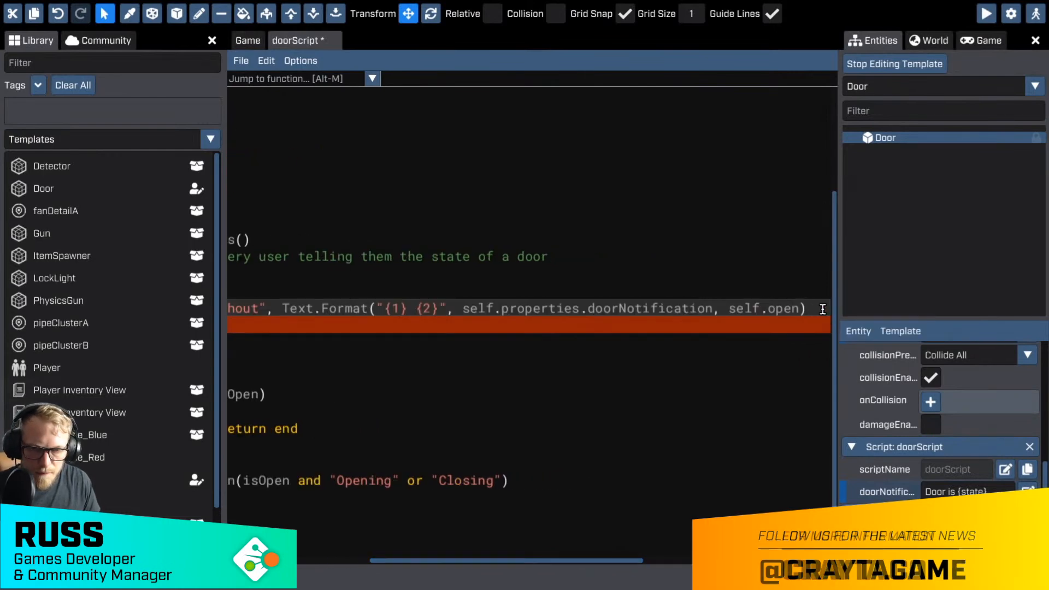
pyautogui.press('Left')
pyautogui.press('Left')
pyautogui.press('Left')
pyautogui.press('Left')
pyautogui.press('Left')
pyautogui.click(823, 309)
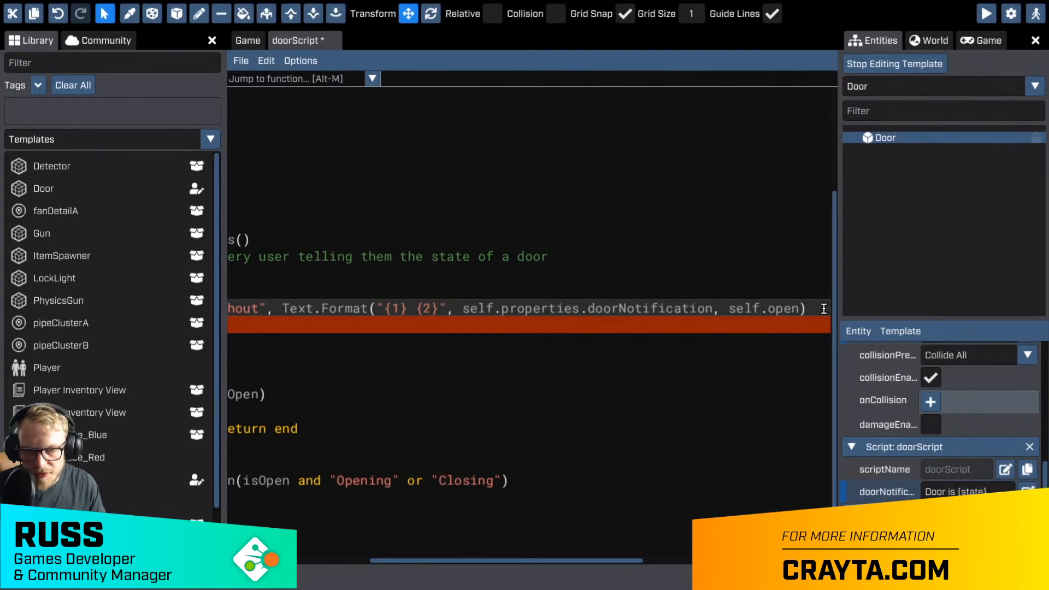
# - Change the Door template's doorNotification text to "Door is open = {state}"
pyautogui.click(958, 491)
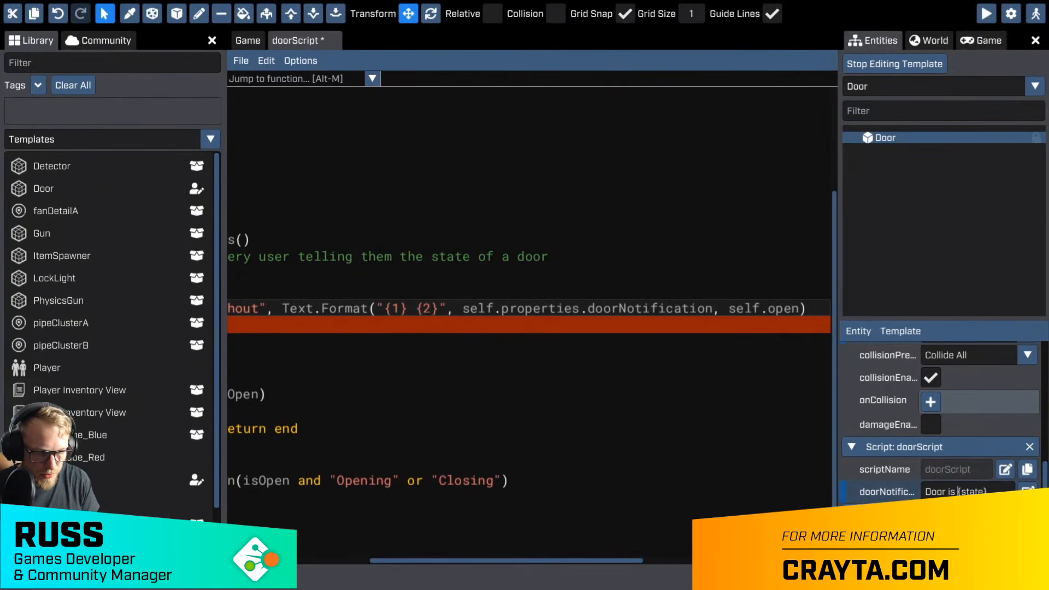
pyautogui.write('open ')
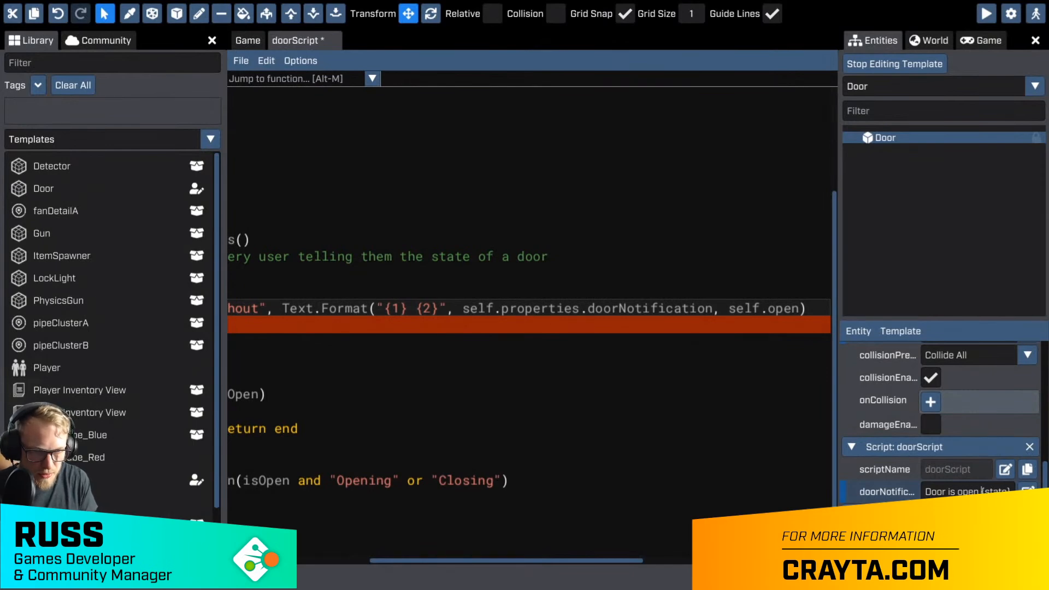
pyautogui.write('=')
pyautogui.click(754, 257)
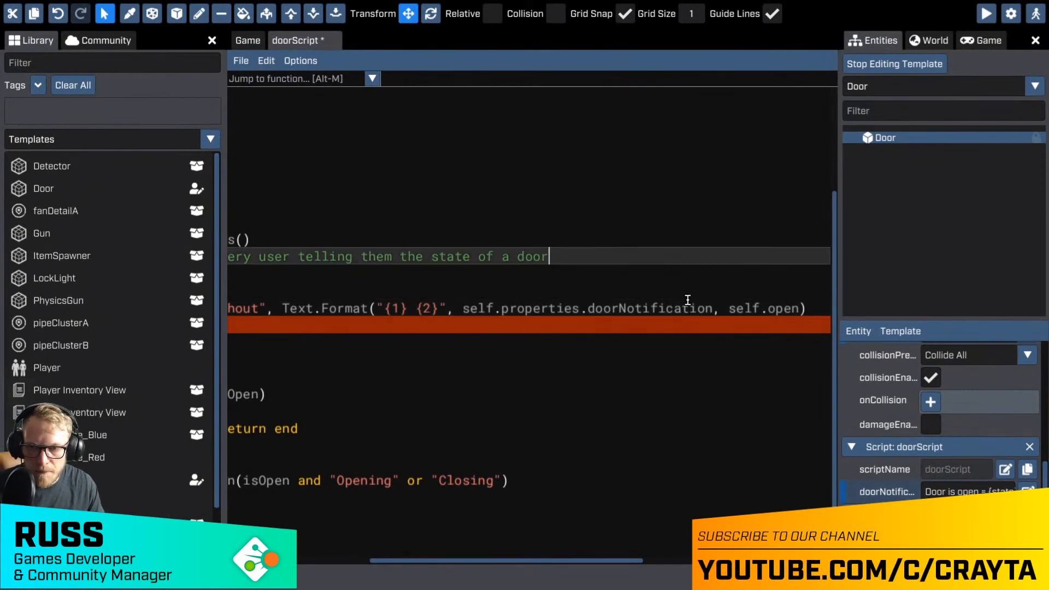
# - Add the missing closing parenthesis at the end of the SendToScripts line and save doorScript
pyautogui.click(668, 310)
pyautogui.press('Home')
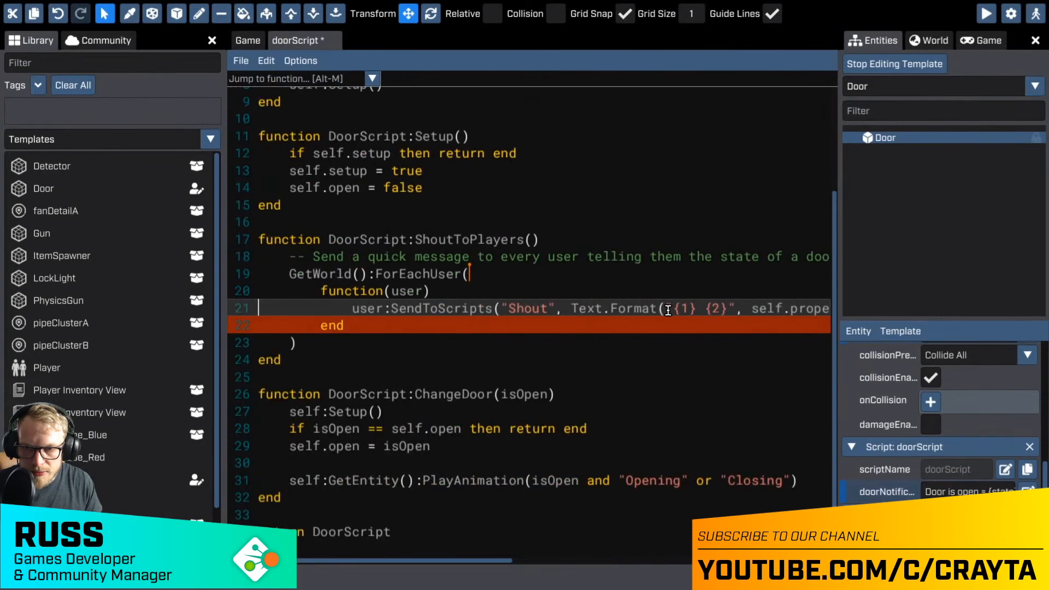
pyautogui.press('End')
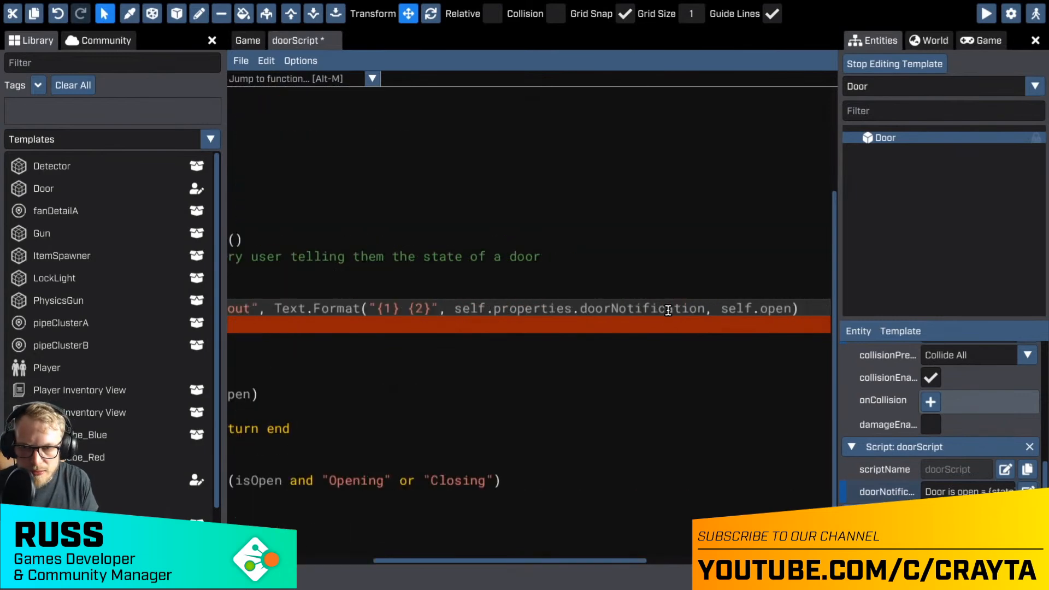
pyautogui.write(')')
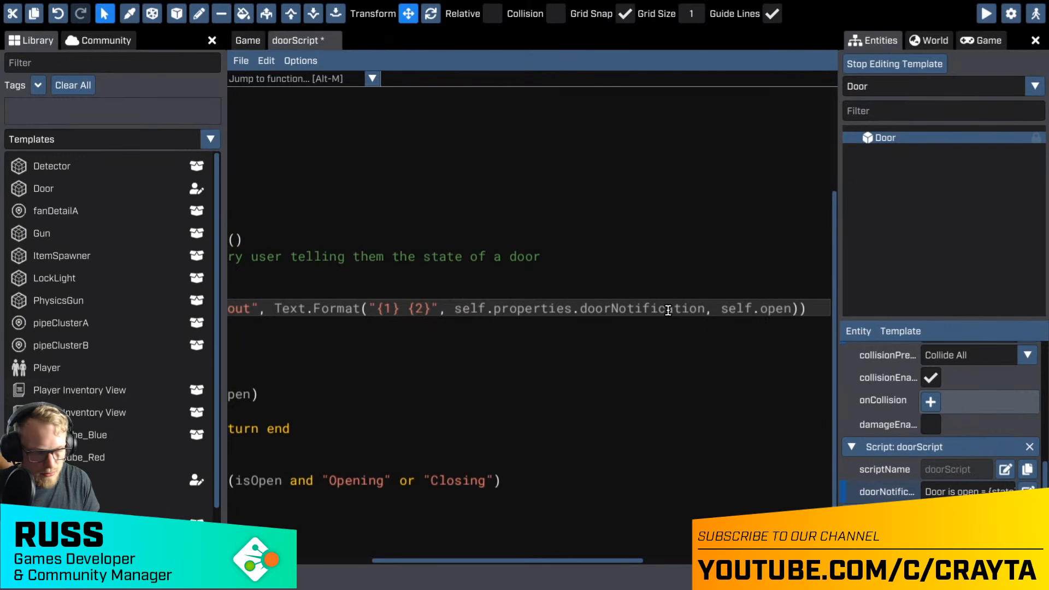
pyautogui.hotkey('ctrl', 's')
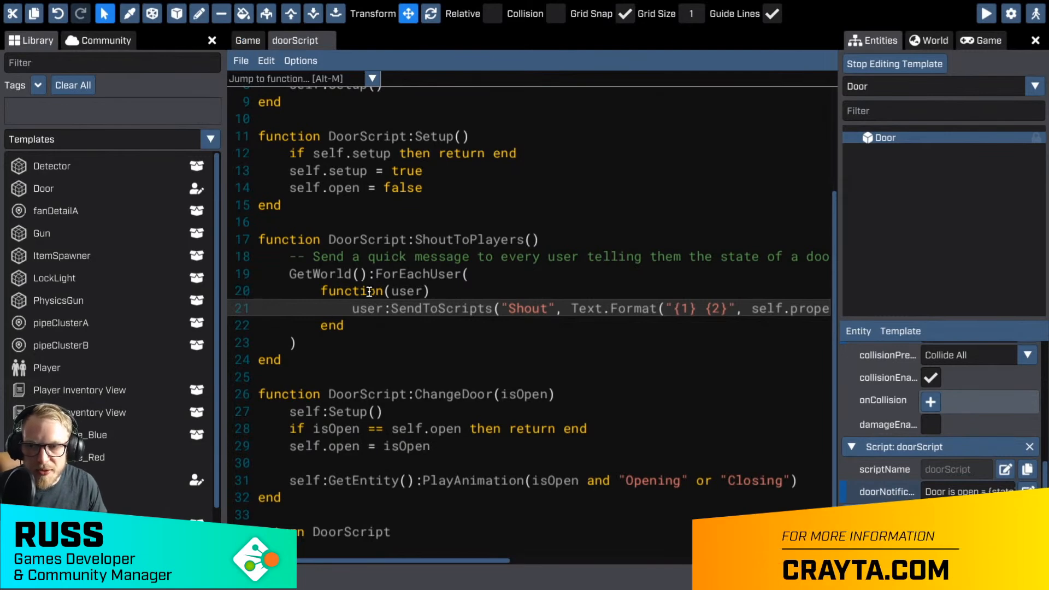
# - Highlight user in the SendToScripts line, switch template editing to the User template and show it in the game view
pyautogui.doubleClick(363, 311)
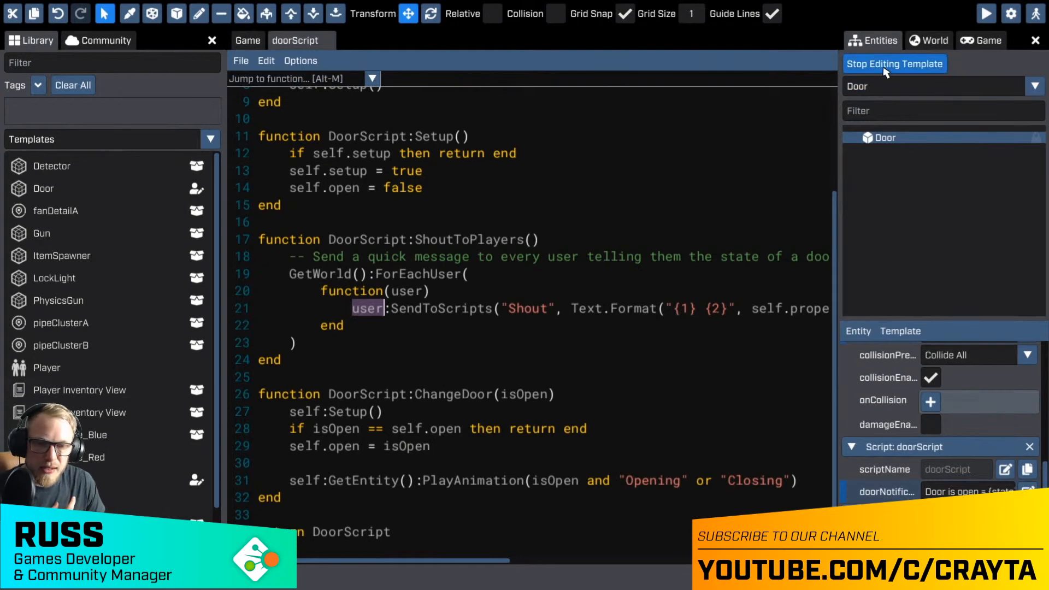
pyautogui.click(886, 87)
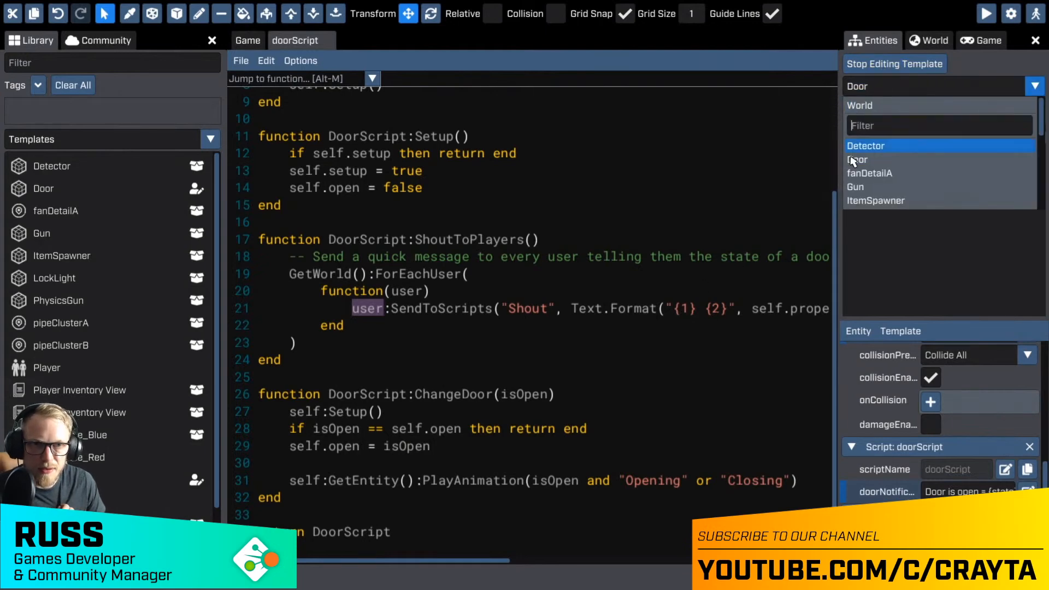
pyautogui.write('u')
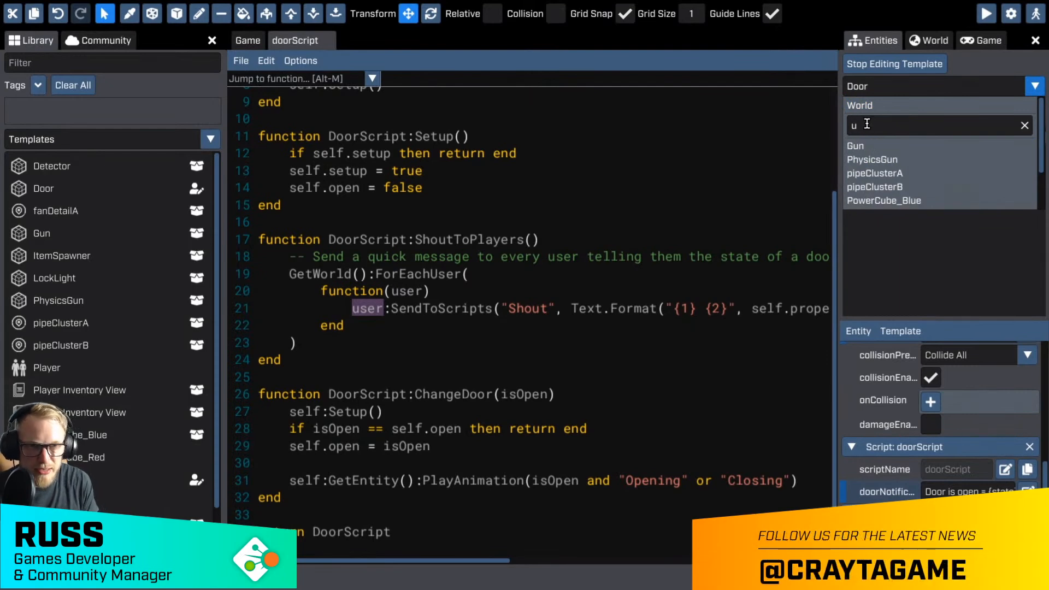
pyautogui.write('ser')
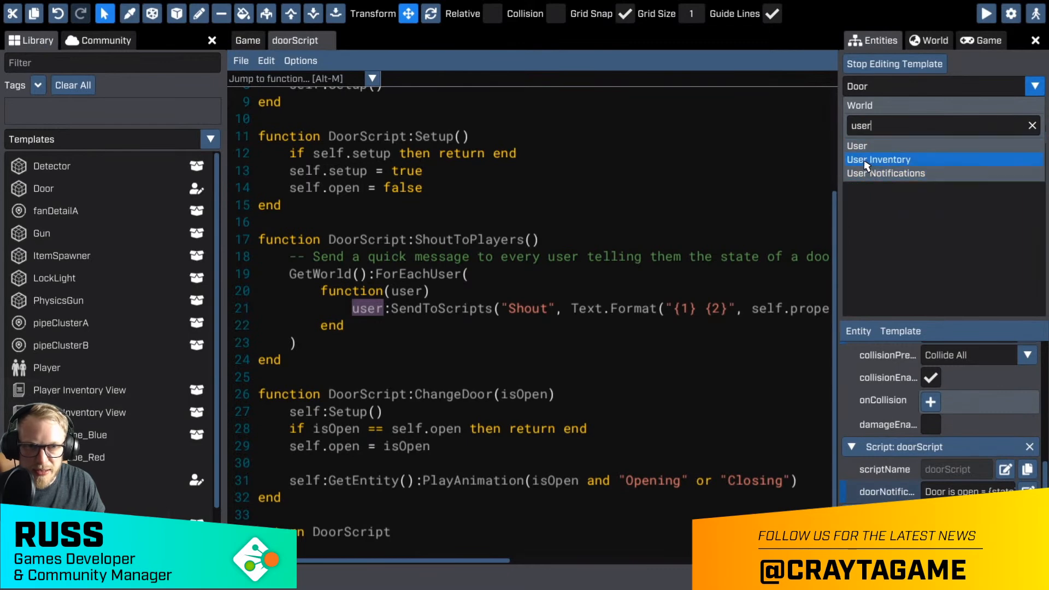
pyautogui.click(858, 147)
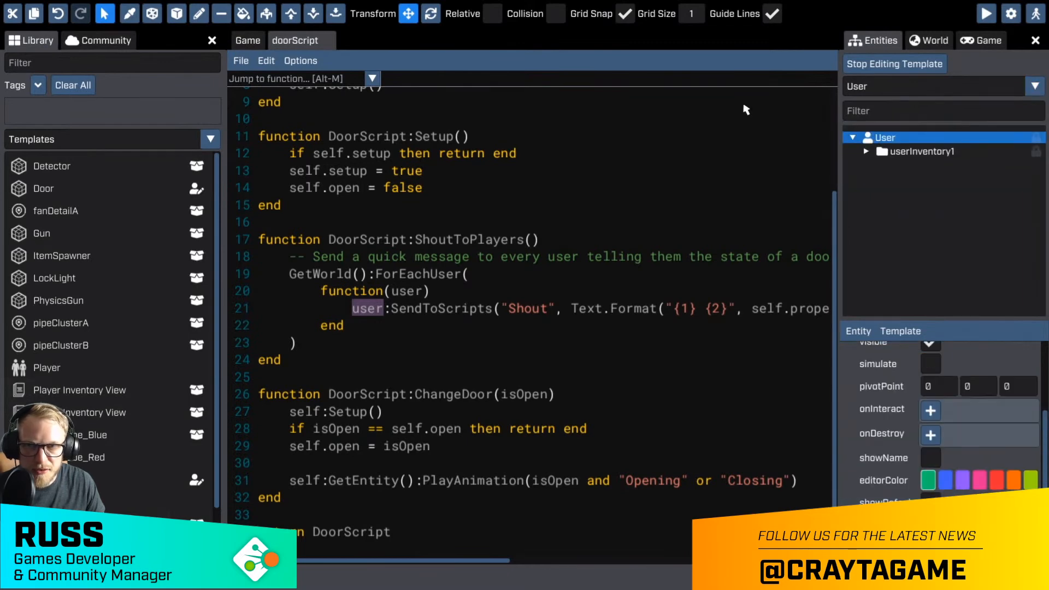
pyautogui.click(250, 43)
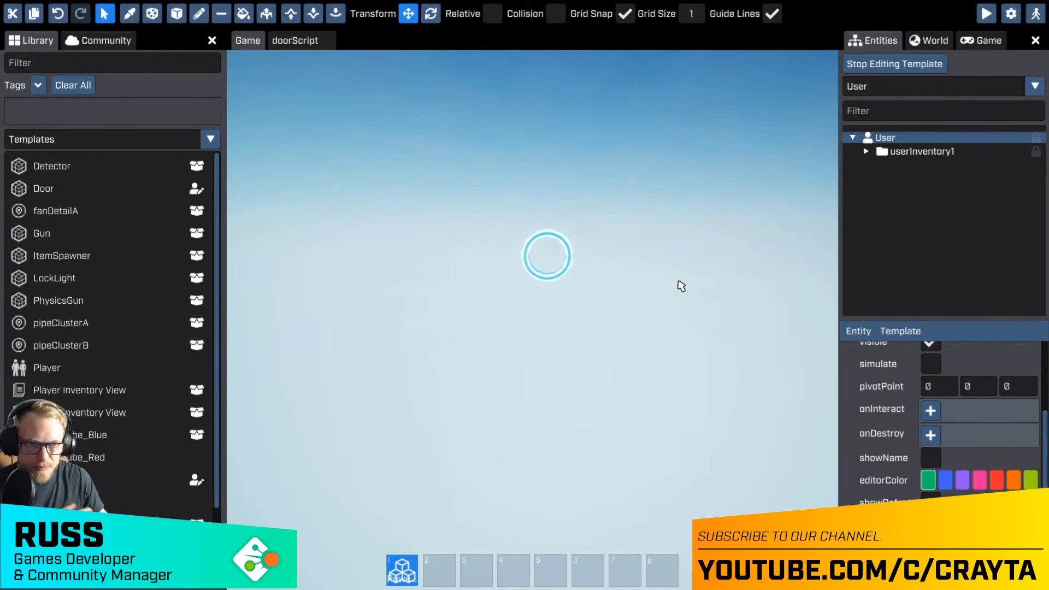
# - Switch template editing to the Player template and examine the Player entity's properties
pyautogui.click(867, 88)
pyautogui.write('user')
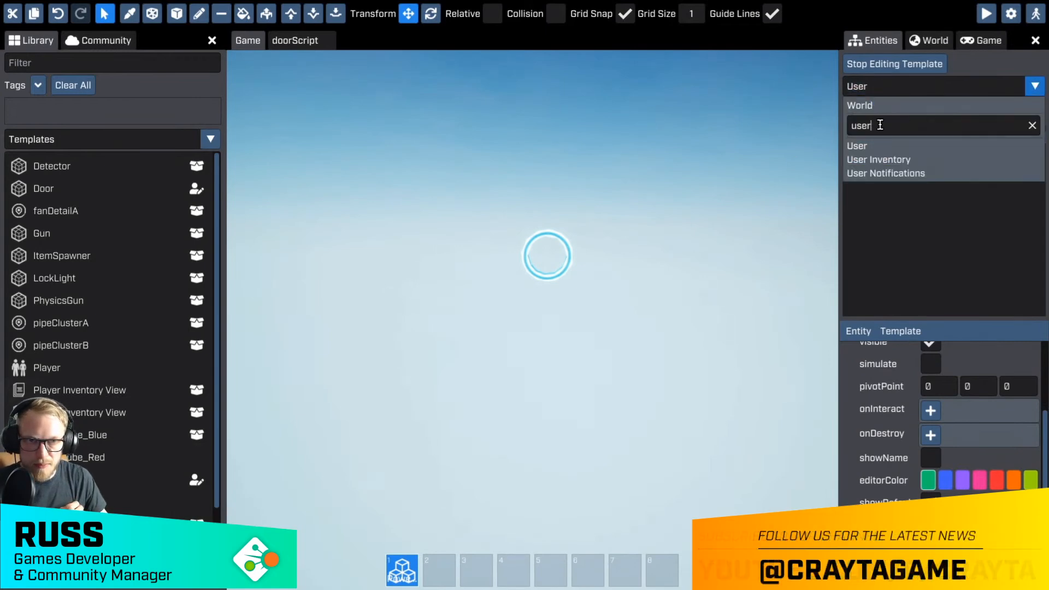
pyautogui.moveTo(880, 125); pyautogui.dragTo(849, 129)
pyautogui.write('player')
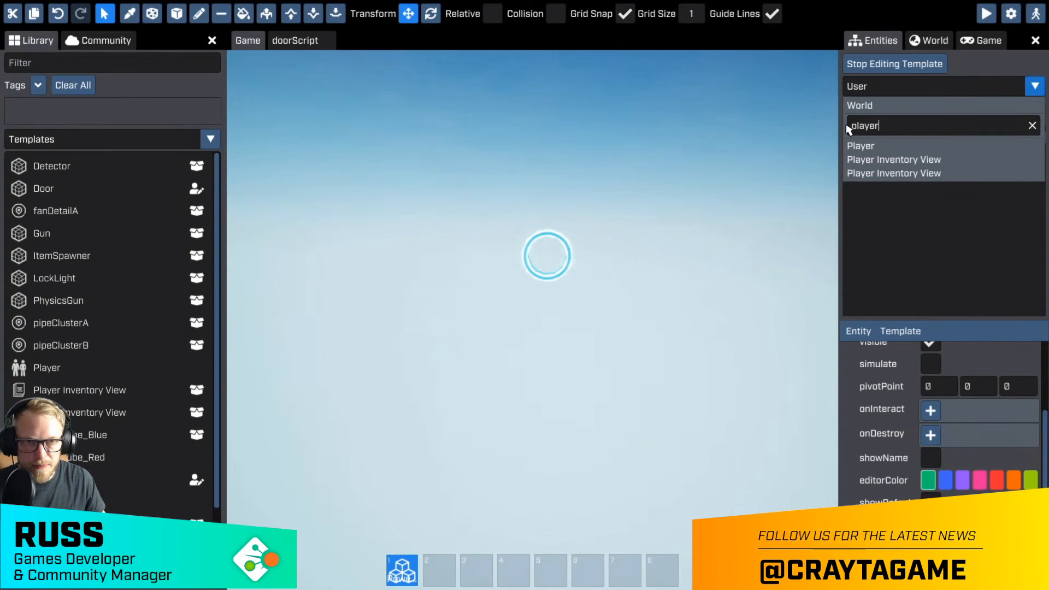
pyautogui.click(866, 146)
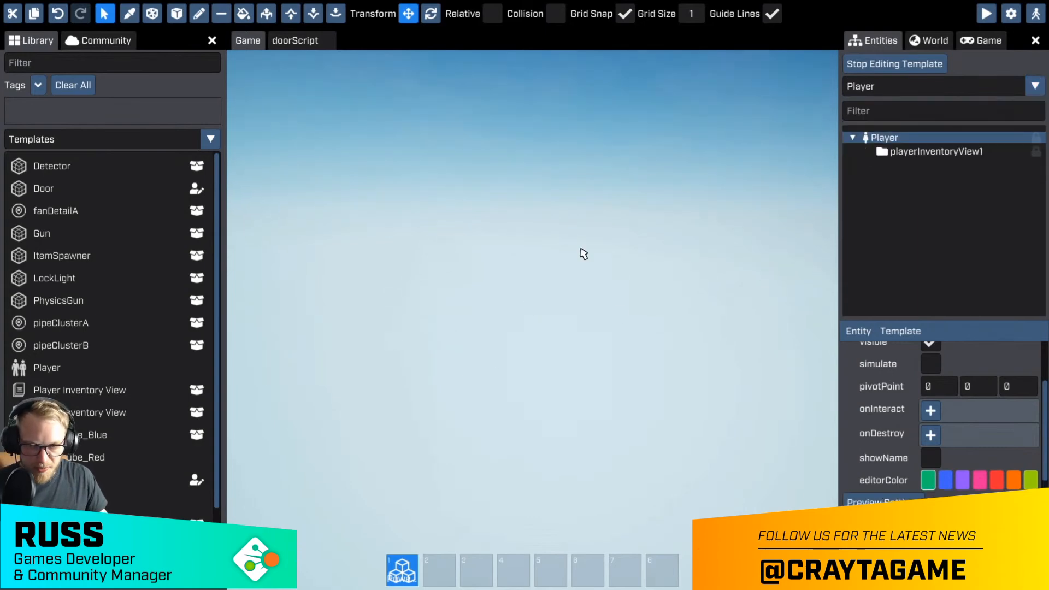
pyautogui.click(885, 139)
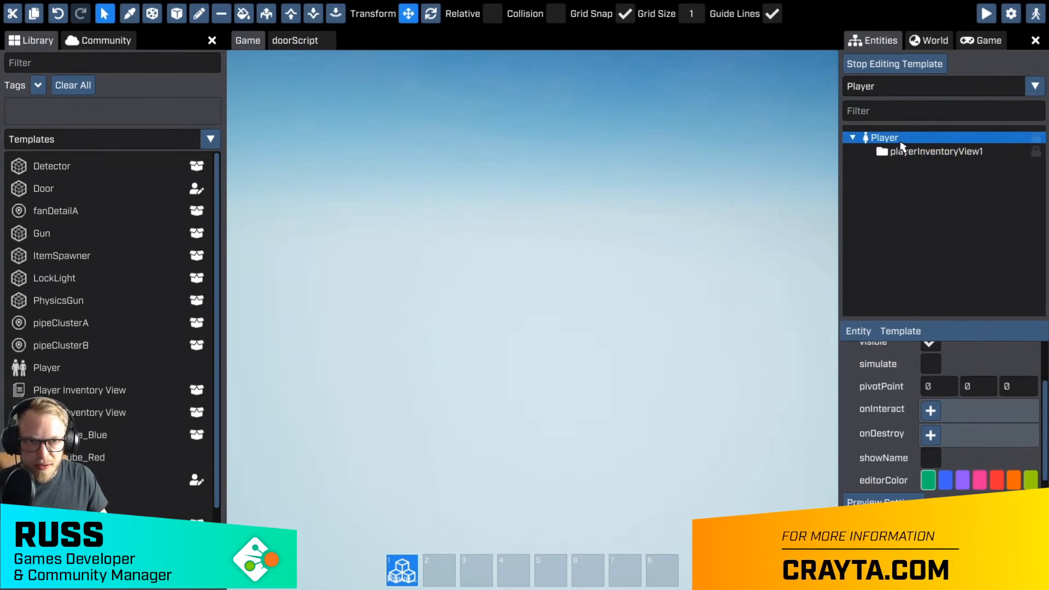
pyautogui.scroll(-3, 918, 418)
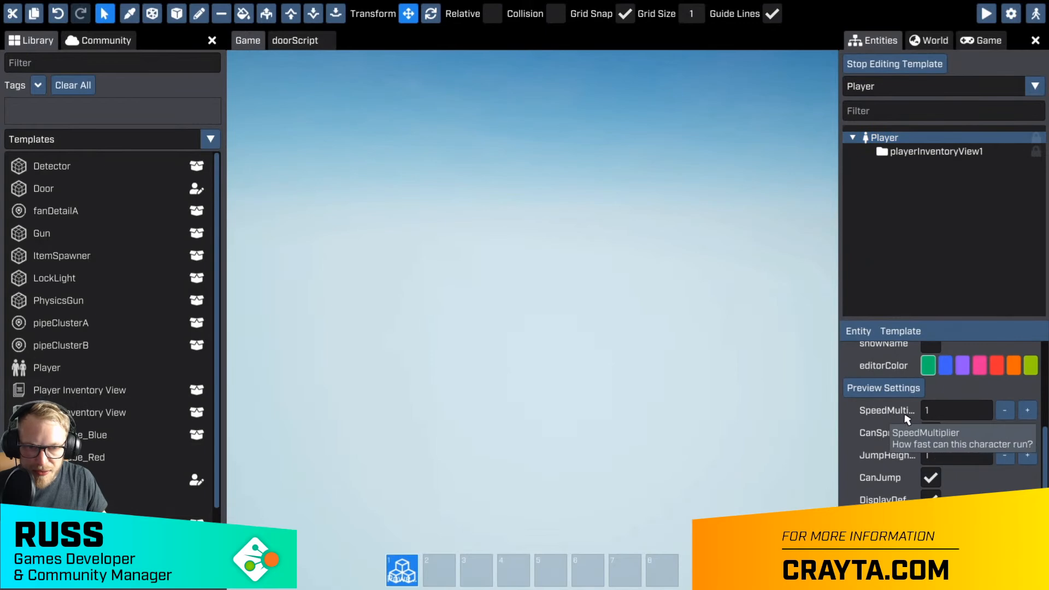
# - Finish reviewing the Player entity's properties, switch template editing to the User template and examine the User entity's properties
pyautogui.scroll(-3, 903, 418)
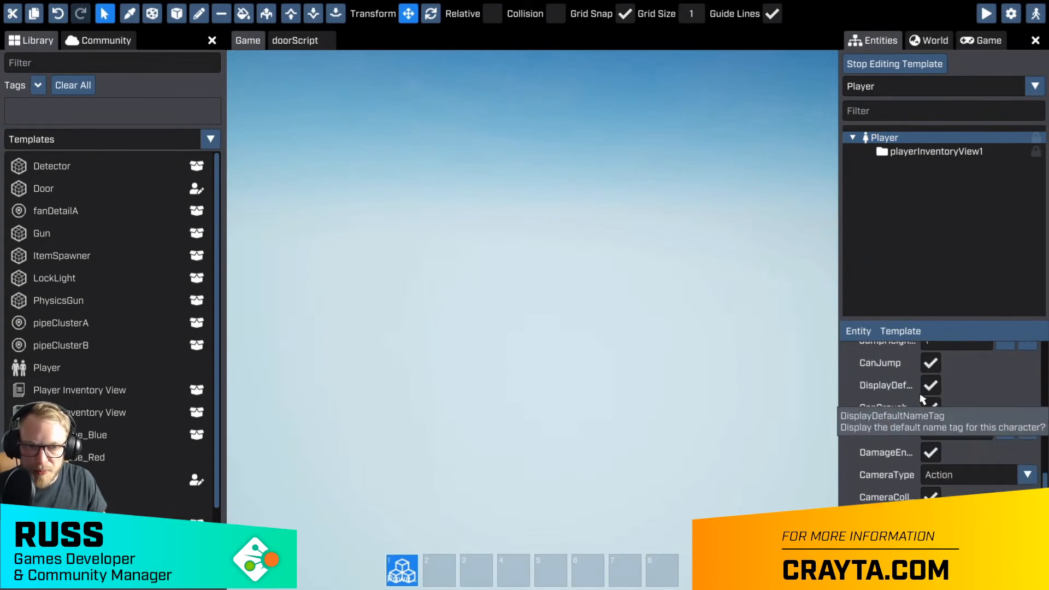
pyautogui.scroll(-1, 993, 373)
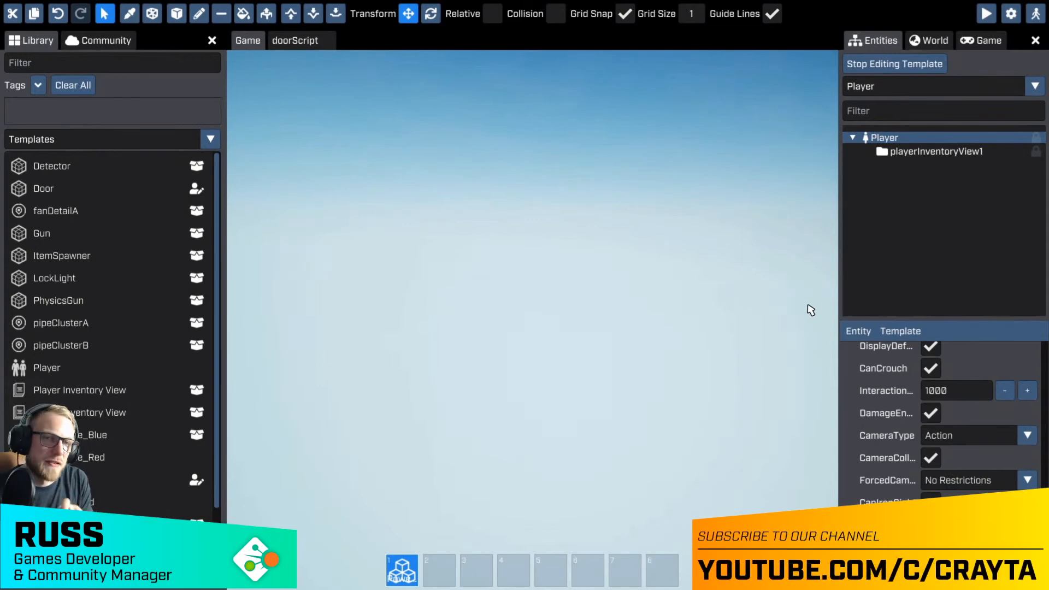
pyautogui.click(876, 87)
pyautogui.moveTo(881, 126); pyautogui.dragTo(849, 123)
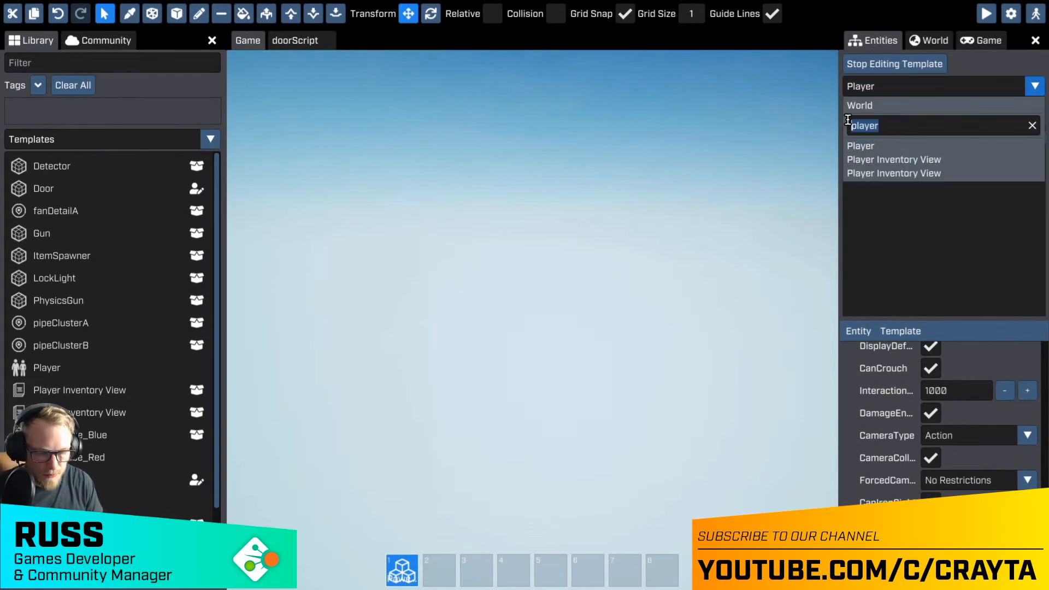
pyautogui.write('user')
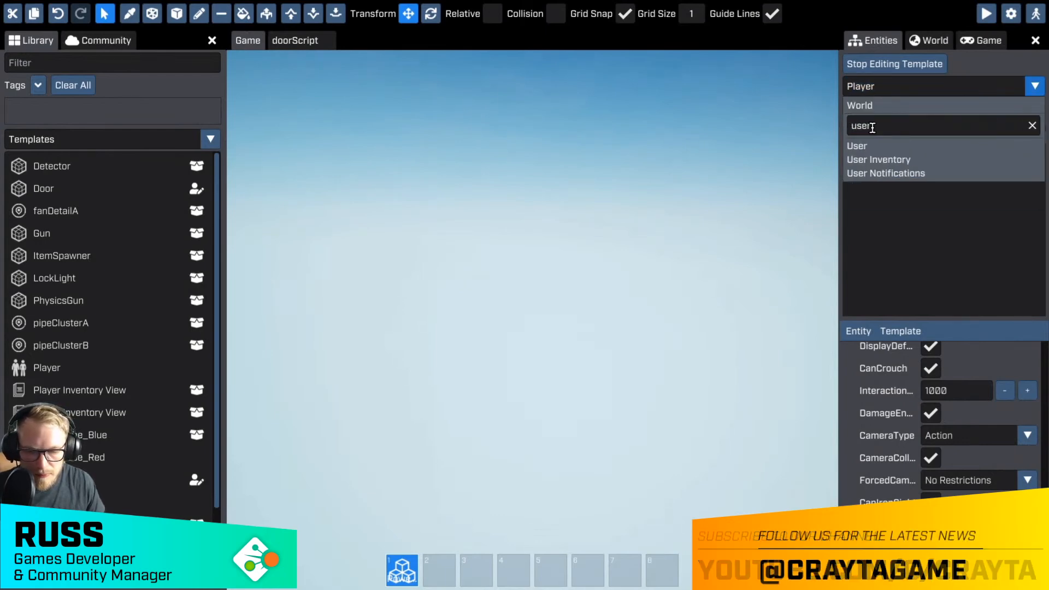
pyautogui.click(902, 148)
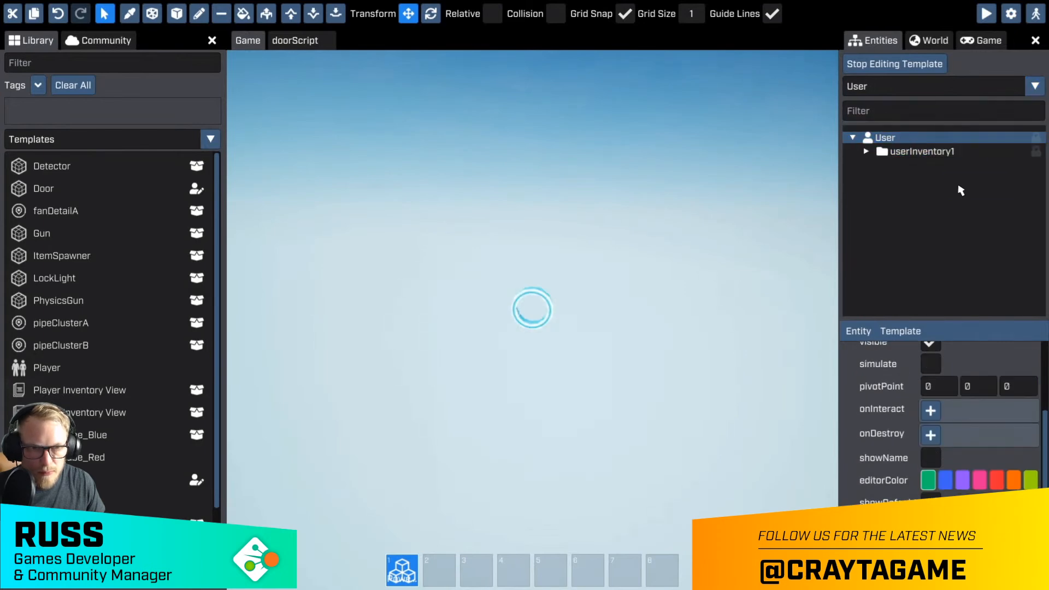
pyautogui.scroll(3, 902, 457)
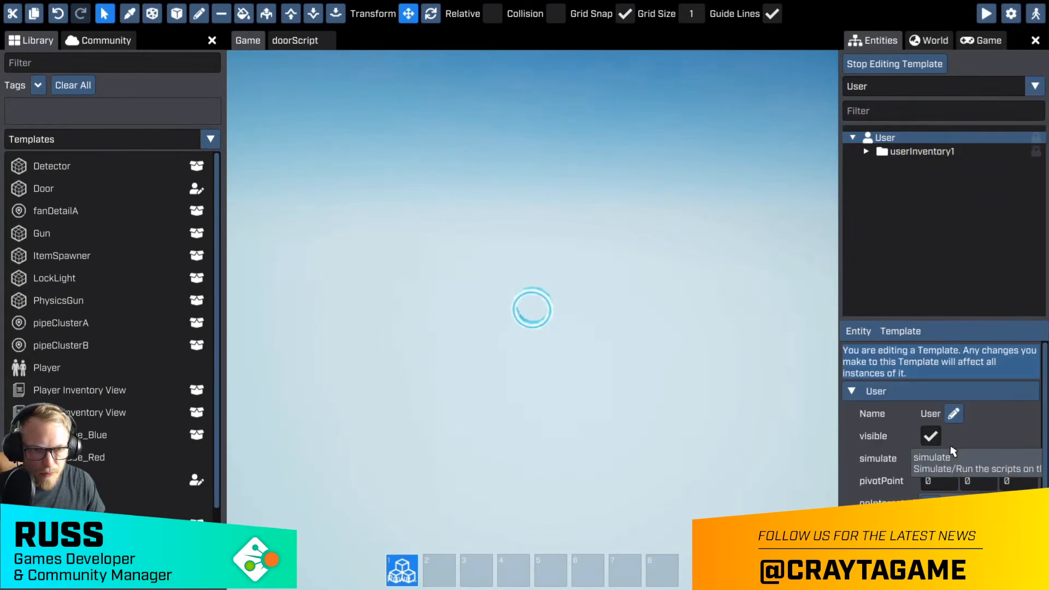
pyautogui.scroll(-1, 919, 414)
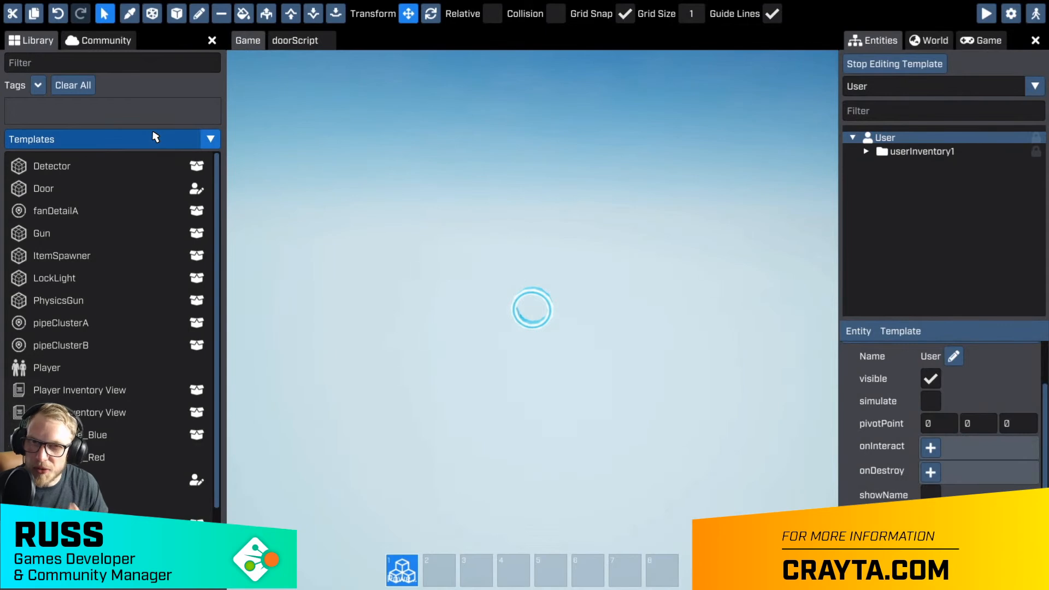
# - Add the User Notifications template from the Notifications package as a child of the User entity
pyautogui.click(39, 140)
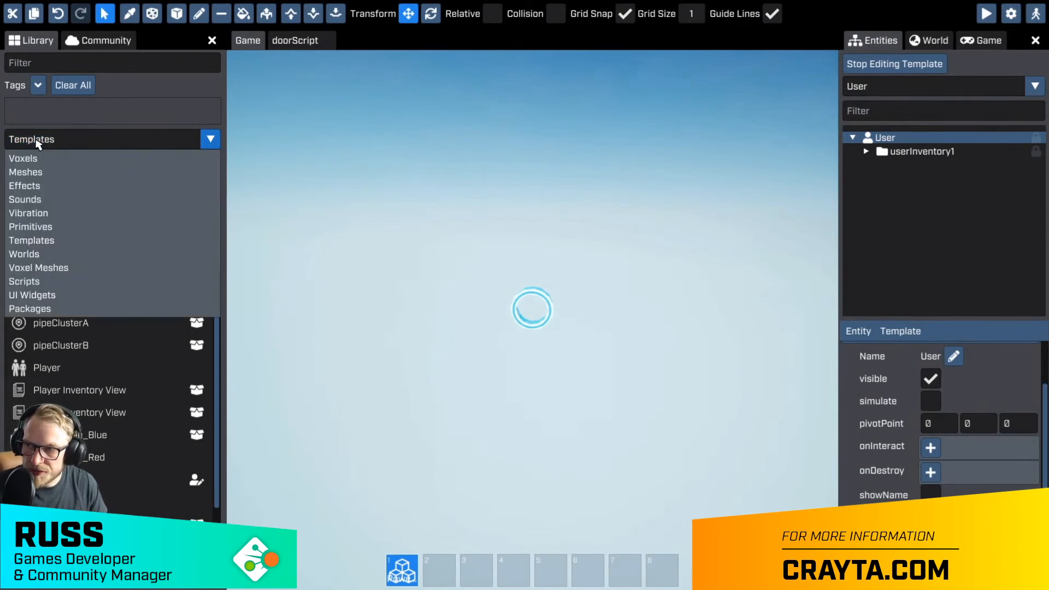
pyautogui.click(40, 309)
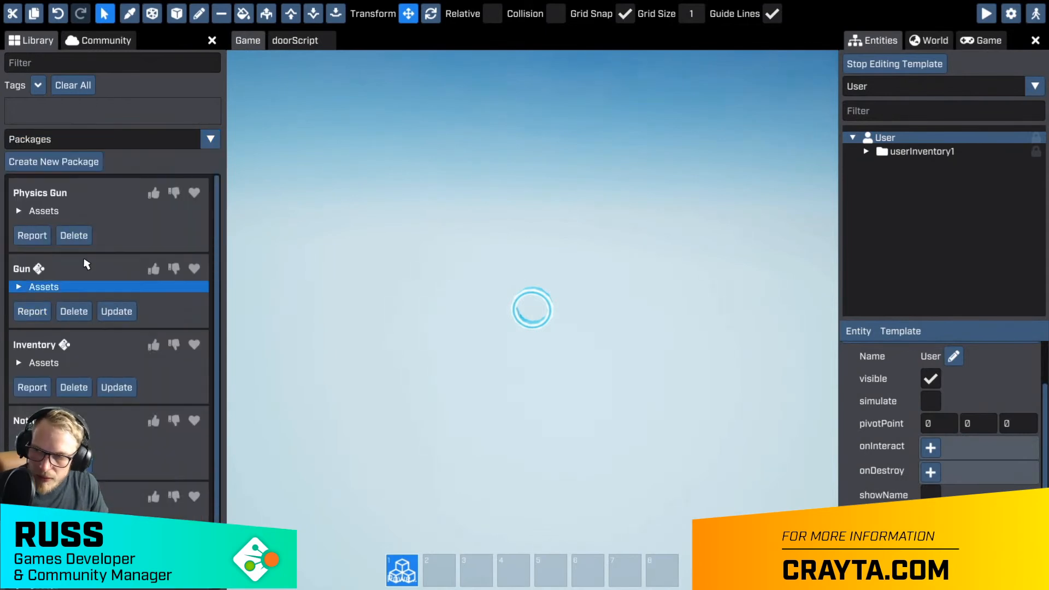
pyautogui.scroll(-1, 88, 266)
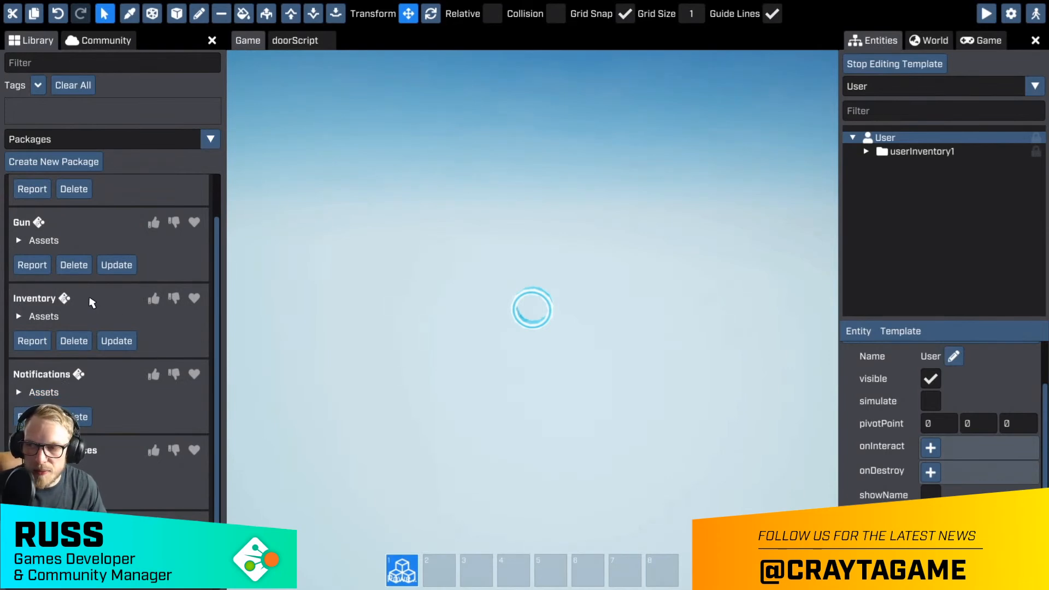
pyautogui.moveTo(69, 302)
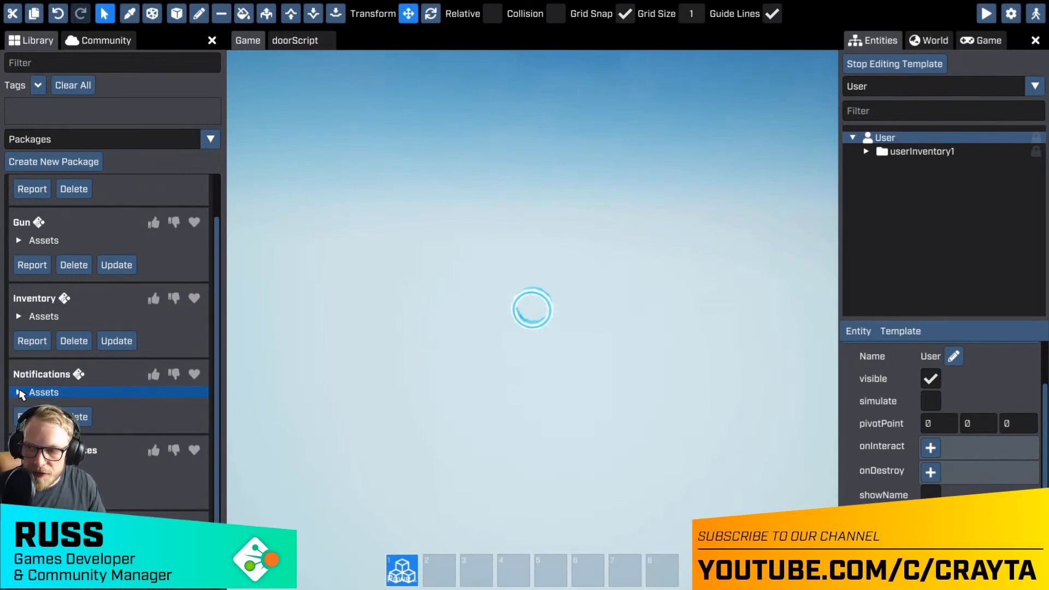
pyautogui.click(62, 394)
pyautogui.moveTo(81, 414); pyautogui.dragTo(885, 140)
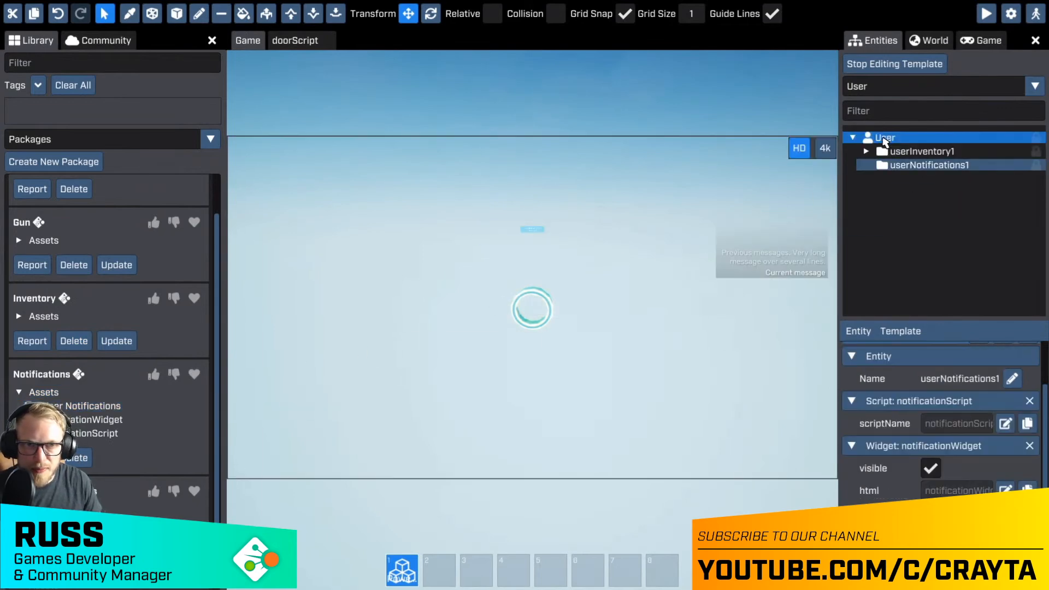
# - Open notificationScript from the userNotifications1 entity and examine its Shout function and the msg, time and values parameters
pyautogui.click(943, 169)
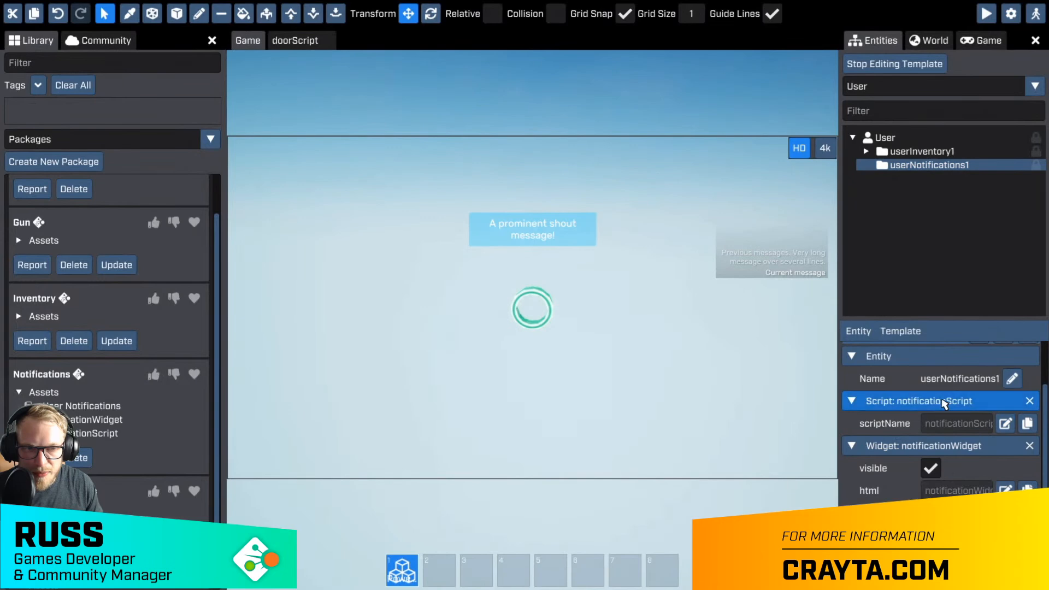
pyautogui.click(1006, 423)
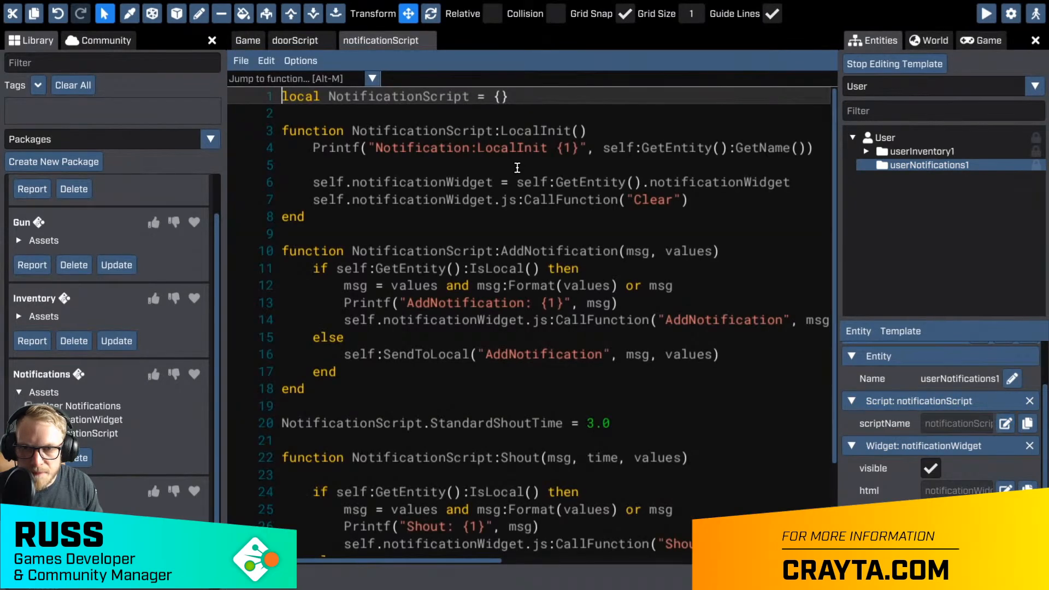
pyautogui.scroll(-2, 519, 170)
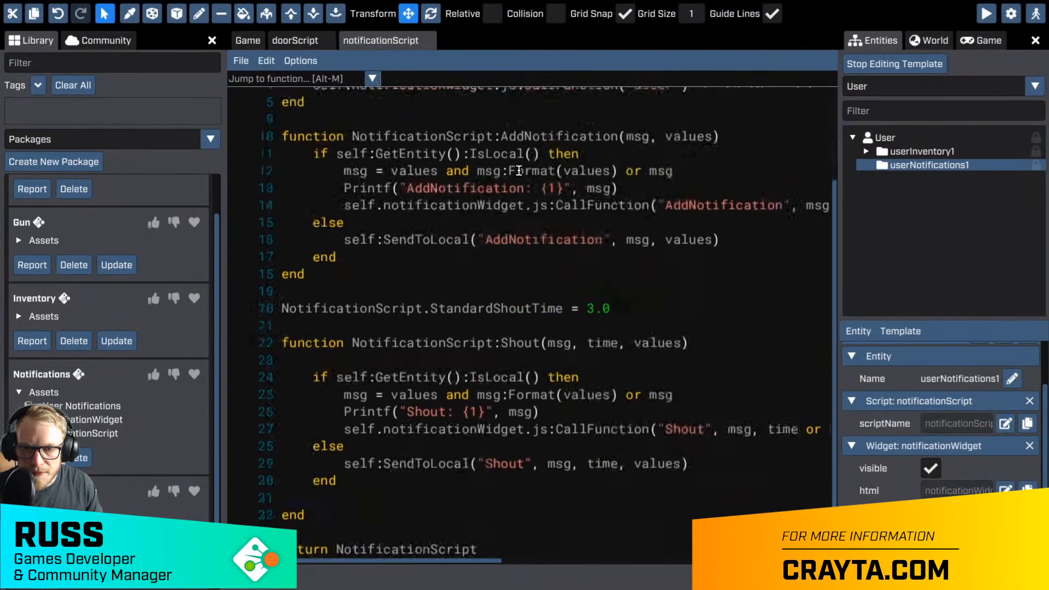
pyautogui.click(507, 347)
pyautogui.moveTo(503, 347); pyautogui.dragTo(529, 346)
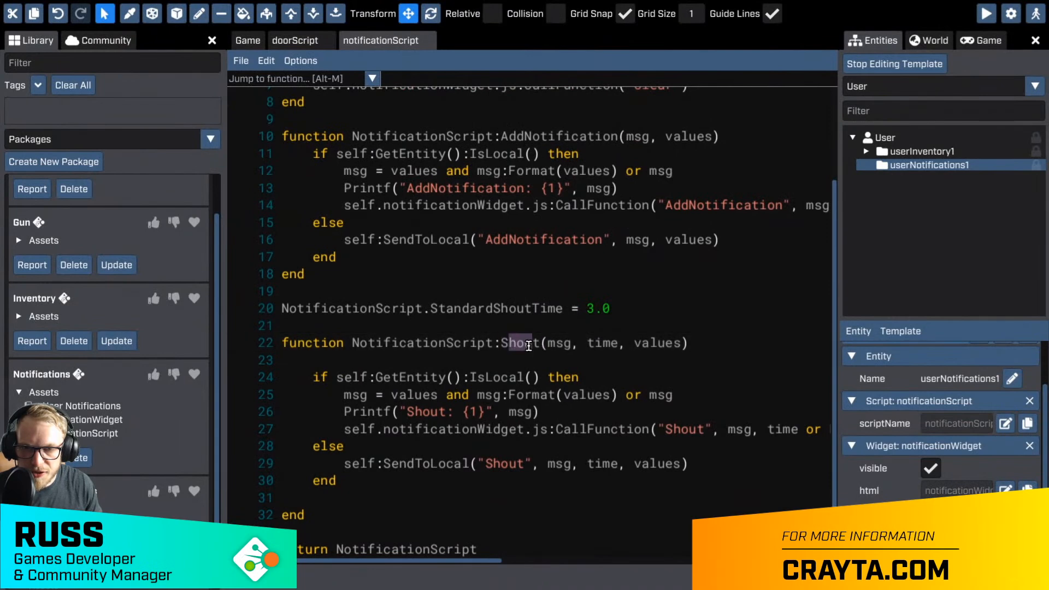
pyautogui.click(693, 344)
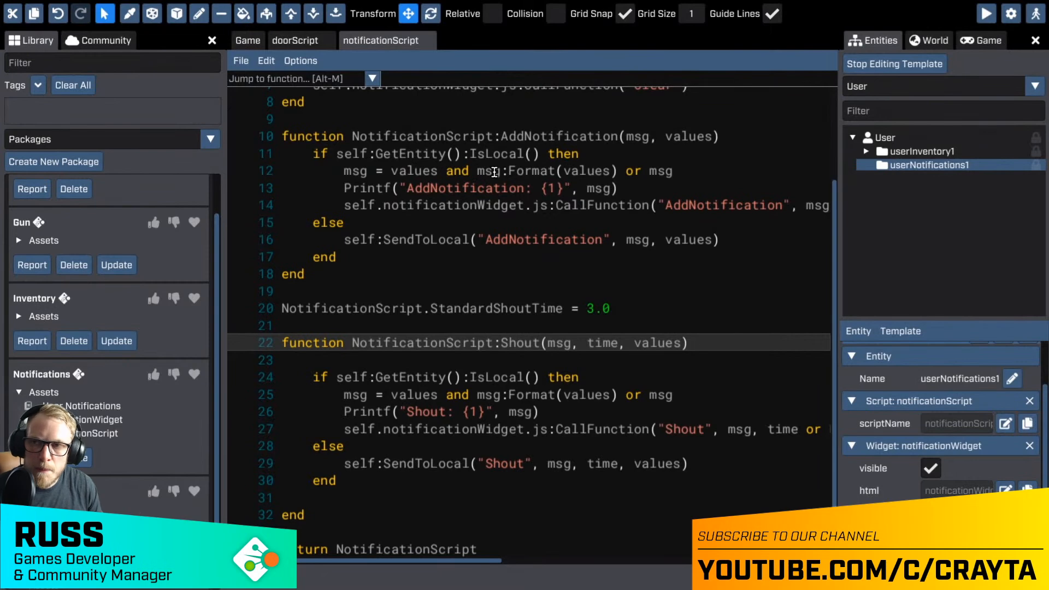
# - Stop editing the User template, select door1 in Room1 and show its doorScript and doorNotification properties
pyautogui.click(247, 40)
pyautogui.click(374, 43)
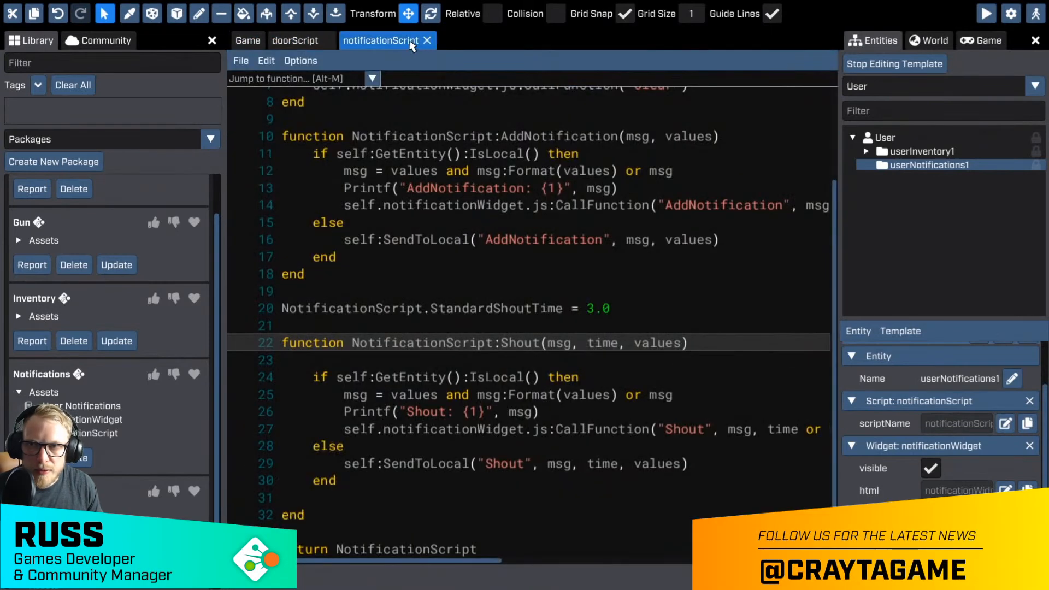
pyautogui.click(881, 70)
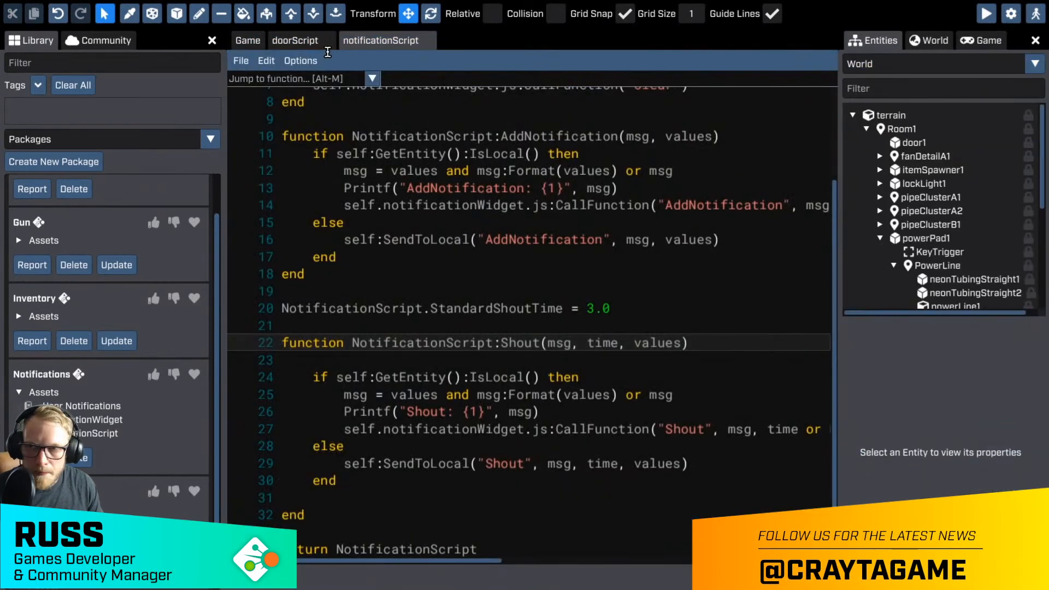
pyautogui.click(249, 41)
pyautogui.moveTo(479, 263); pyautogui.dragTo(533, 309, button='right')
pyautogui.press('w')
pyautogui.click(461, 311)
pyautogui.scroll(-5, 983, 448)
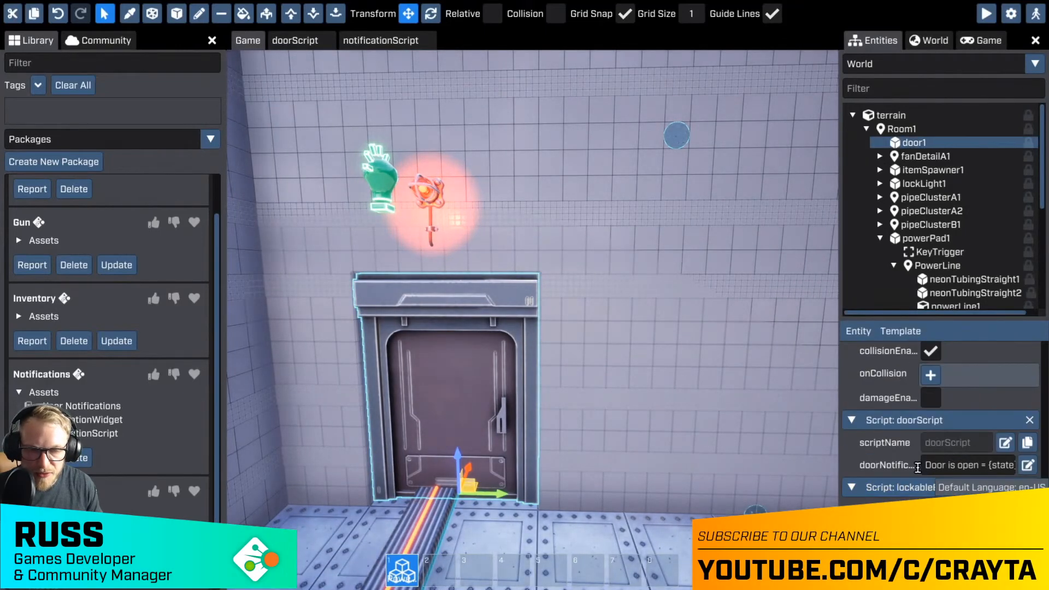
pyautogui.scroll(-1, 980, 464)
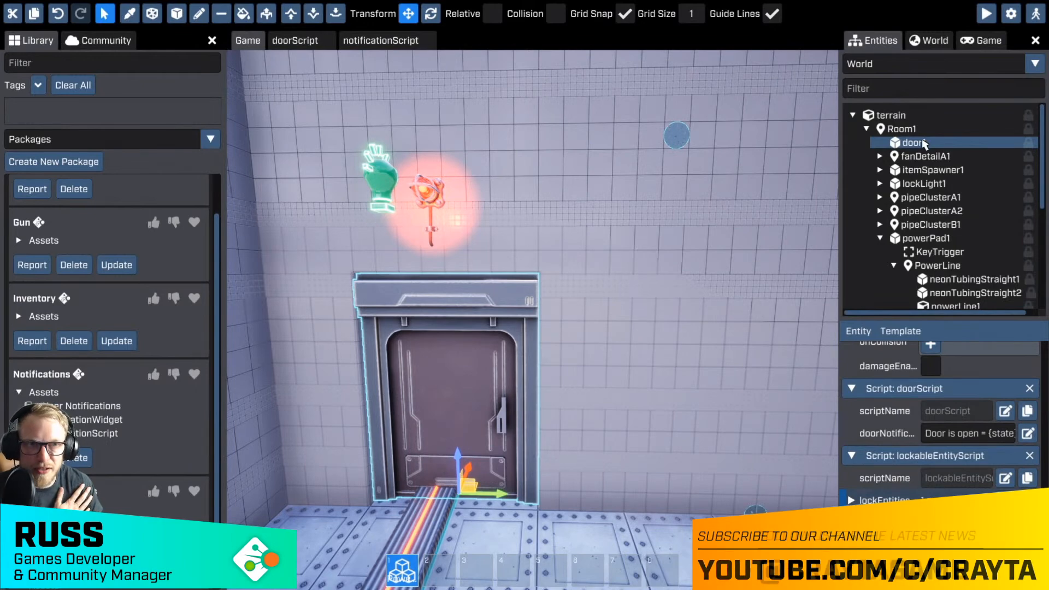
# - Play-test the puzzle room by moving boxes to the power pads with the physics gun and walking through the opened doors, and return to editing
pyautogui.press('Tab')
pyautogui.press('F5')
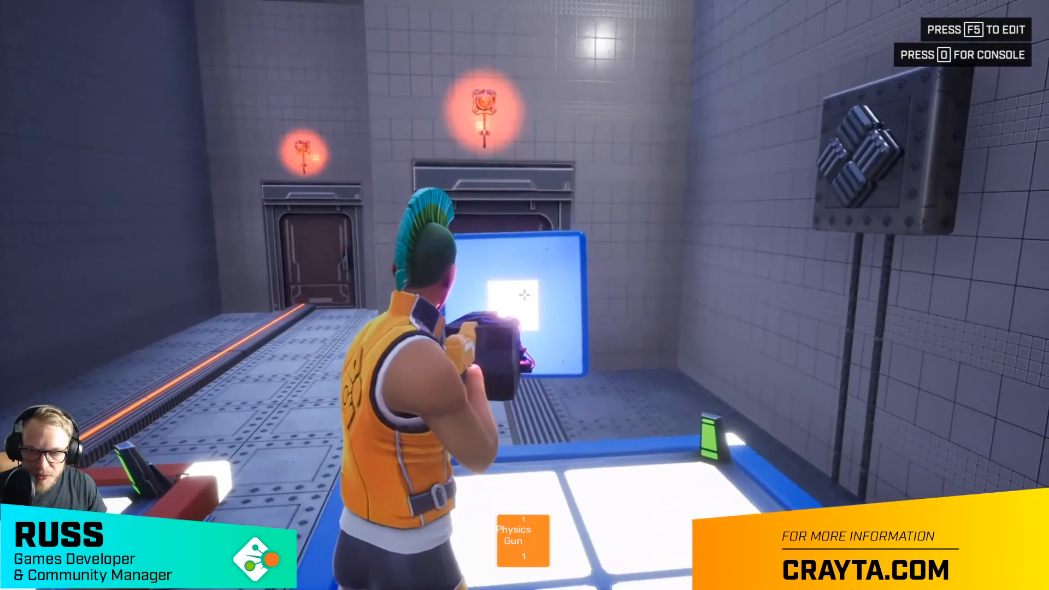
pyautogui.click(524, 295)
pyautogui.press('w')
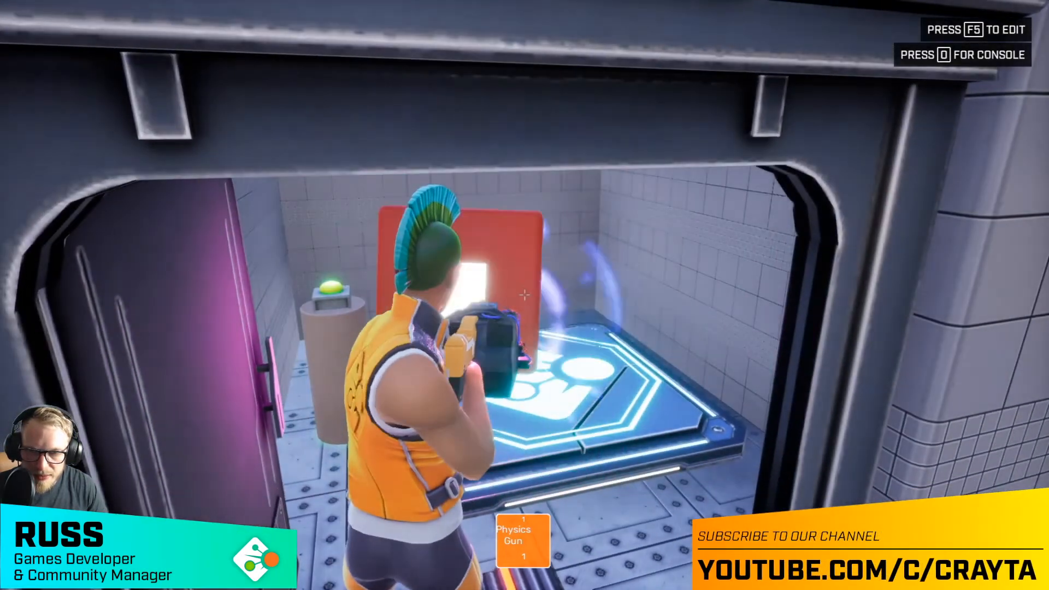
pyautogui.press('w')
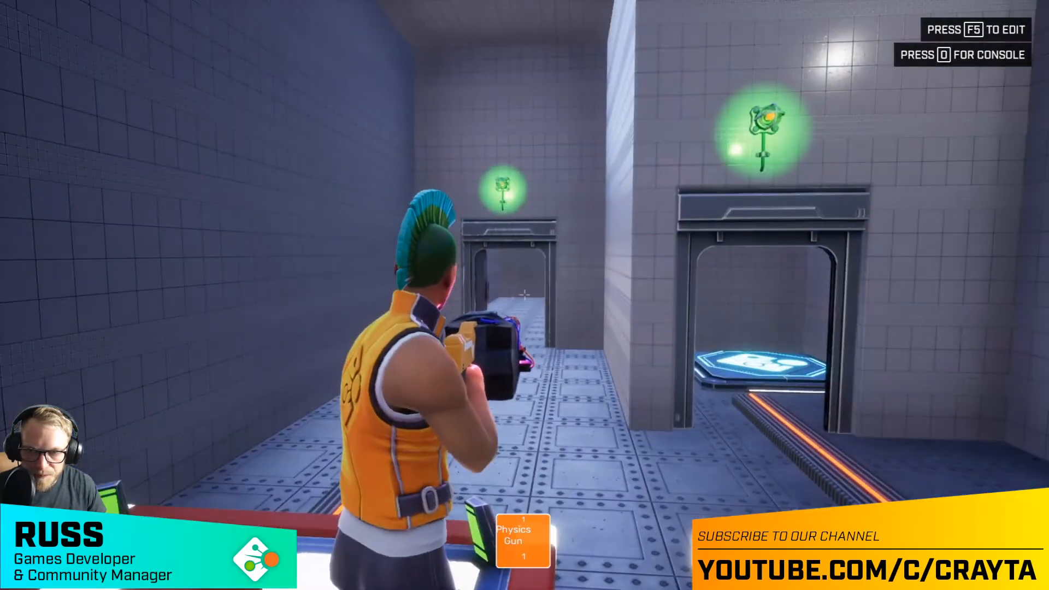
pyautogui.press('w')
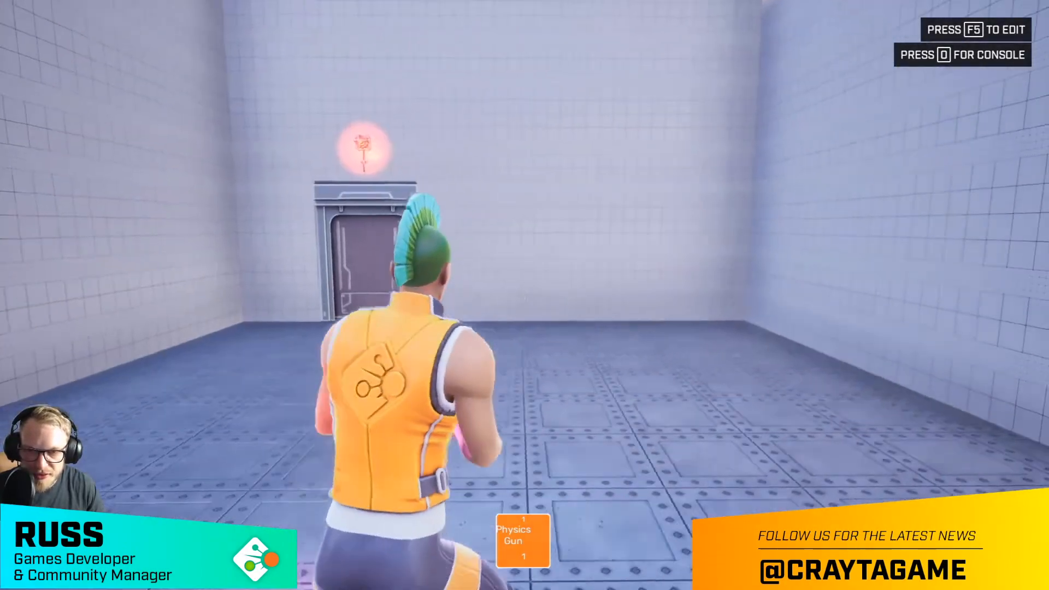
pyautogui.press('F5')
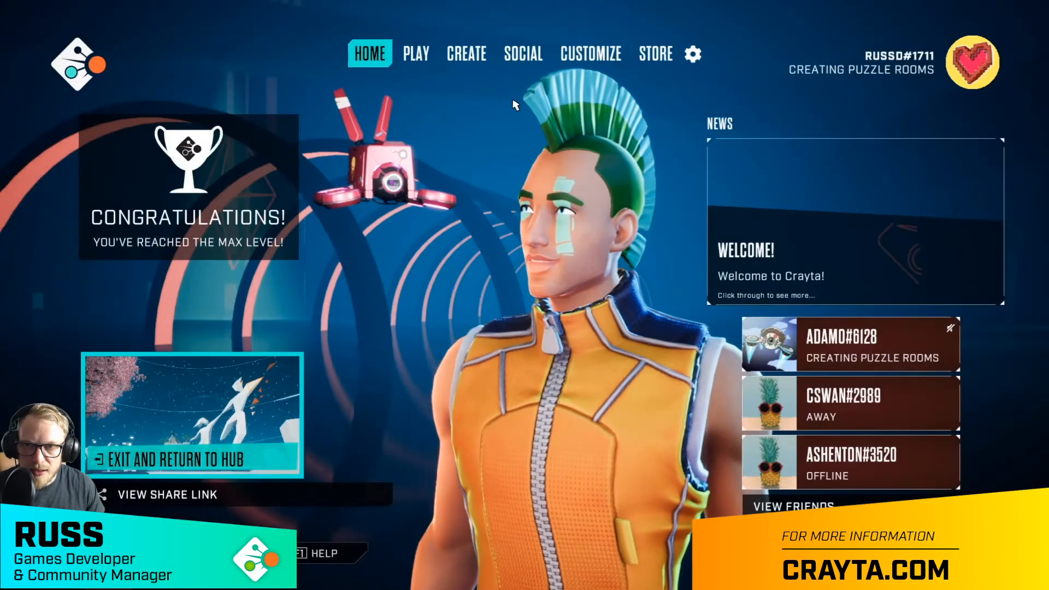
# - Leave the current game and open the Puzzle workshop game for editing
pyautogui.click(467, 53)
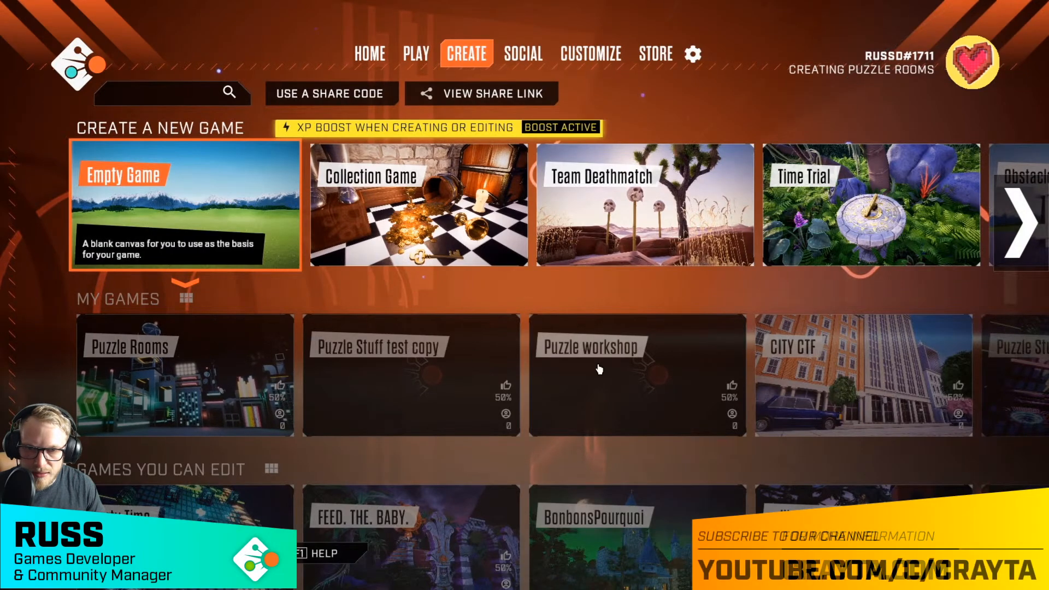
pyautogui.click(600, 370)
pyautogui.click(197, 393)
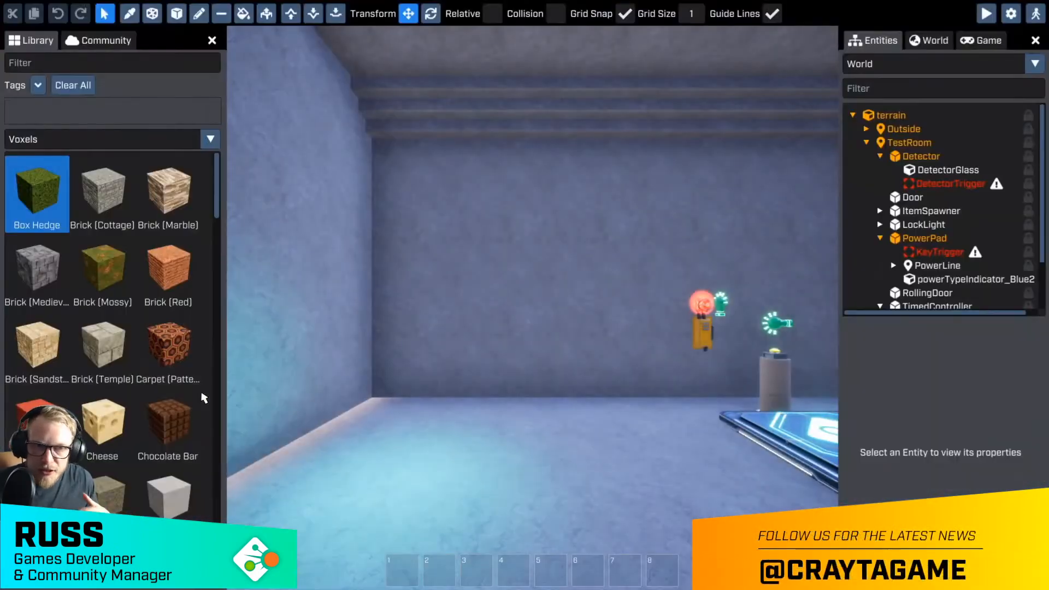
# - Collapse the Detector and PowerPad entities under TestRoom and look around the test room
pyautogui.moveTo(356, 338); pyautogui.dragTo(569, 342, button='right')
pyautogui.click(880, 157)
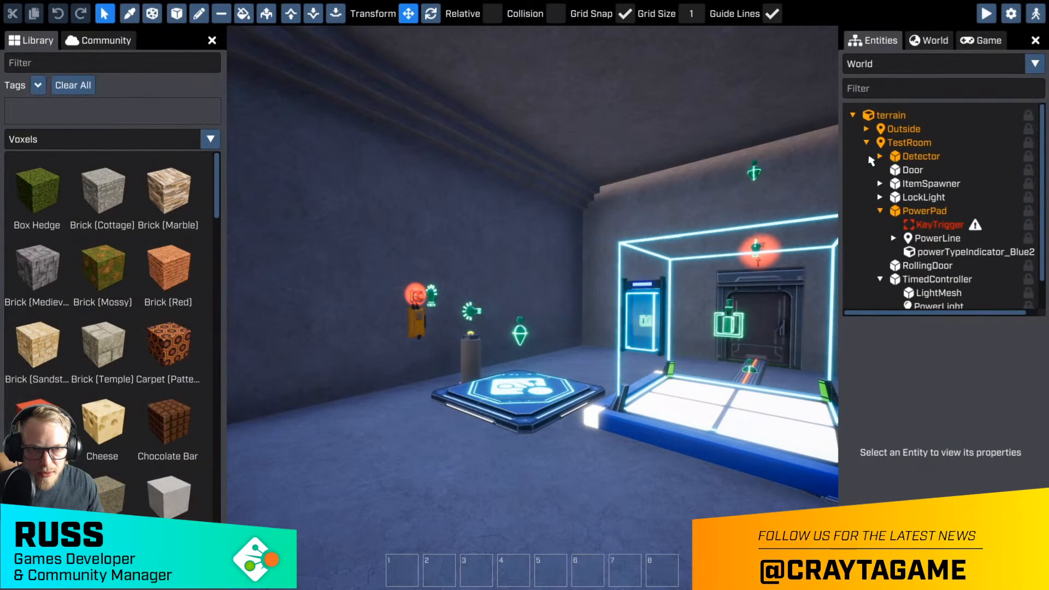
pyautogui.click(879, 212)
pyautogui.moveTo(588, 239); pyautogui.dragTo(705, 246, button='right')
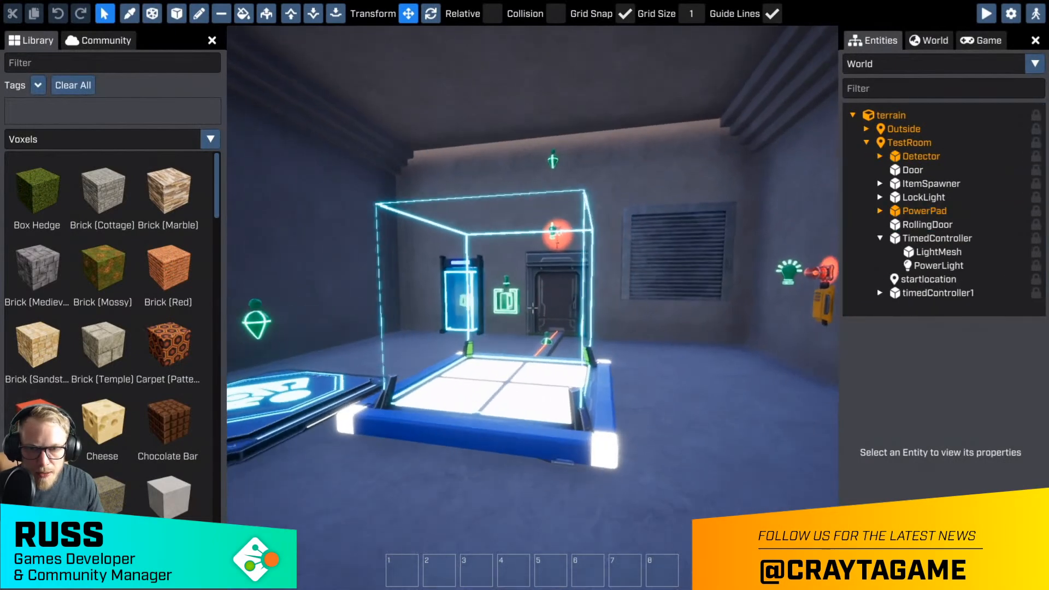
# - Examine the area outside the test room with its cubes, power pads and the power lines leading to the door
pyautogui.moveTo(533, 308); pyautogui.dragTo(274, 300, button='right')
pyautogui.press('w')
pyautogui.press('s')
pyautogui.press('d')
pyautogui.press('d')
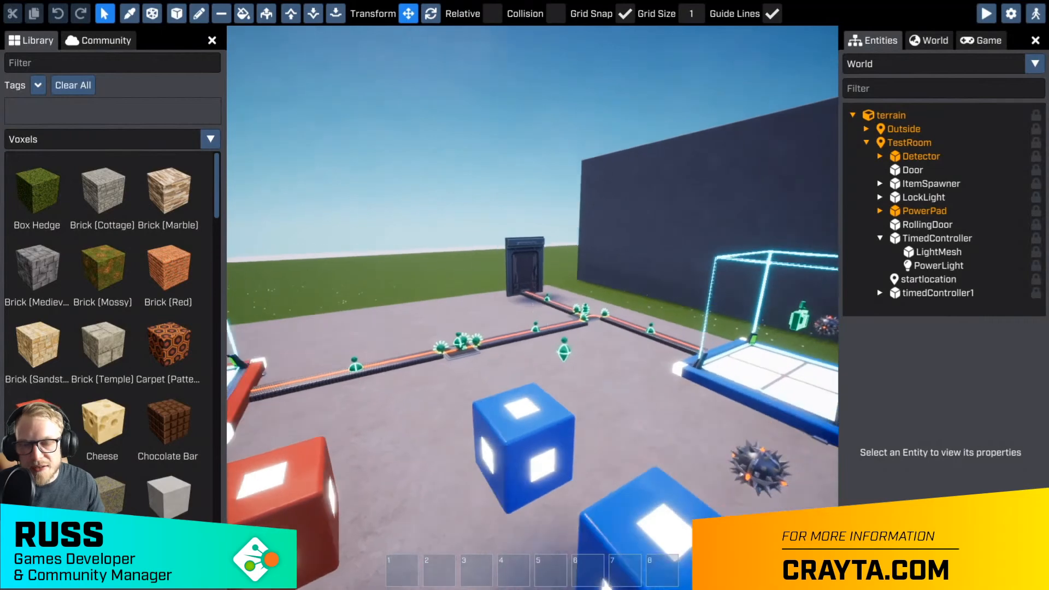
pyautogui.moveTo(588, 236); pyautogui.dragTo(571, 223, button='right')
pyautogui.press('d')
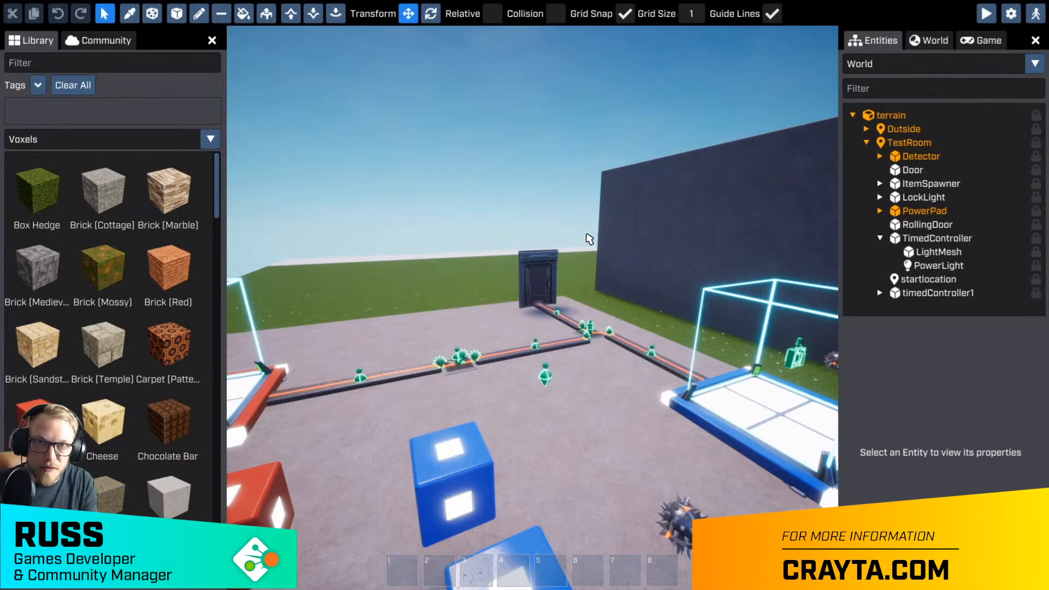
# - Inspect the junction where the power lines from the red and blue pads meet in front of the outside door
pyautogui.moveTo(569, 215); pyautogui.dragTo(463, 285, button='right')
pyautogui.press('a')
pyautogui.press('w')
pyautogui.press('s')
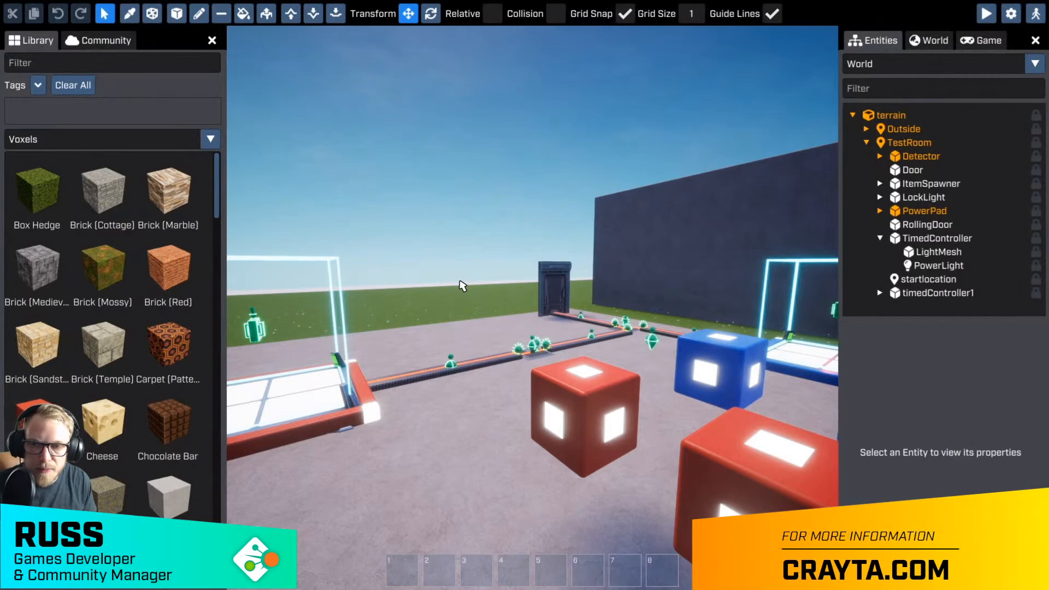
pyautogui.press('w')
pyautogui.moveTo(420, 268); pyautogui.dragTo(481, 276, button='right')
pyautogui.moveTo(532, 308)
pyautogui.mouseDown(button='right')
pyautogui.moveTo(453, 310)
pyautogui.moveTo(552, 304)
pyautogui.mouseUp(button='right')
pyautogui.moveTo(472, 310); pyautogui.dragTo(515, 343, button='right')
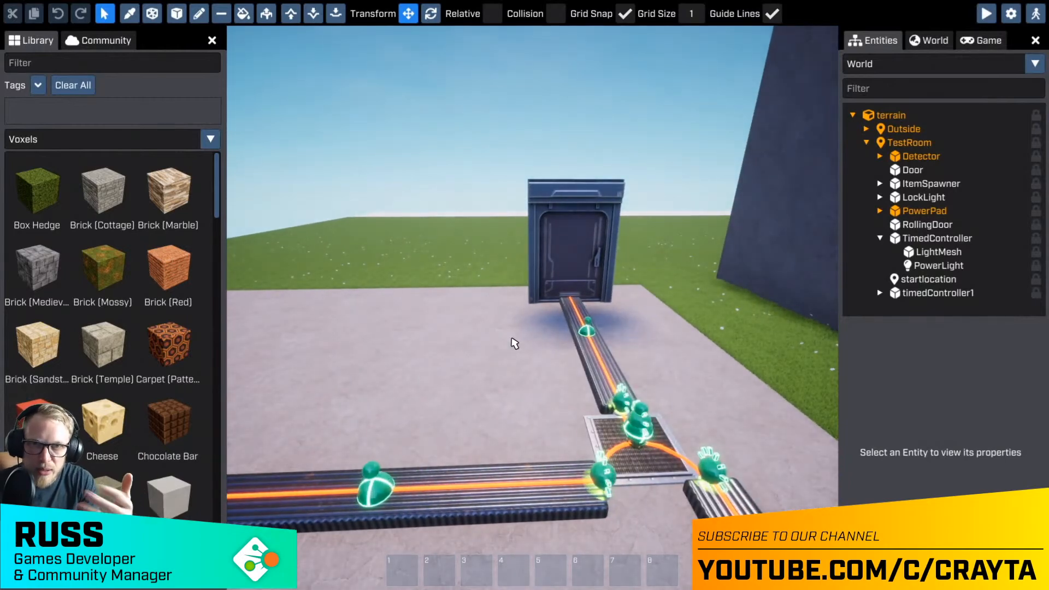
pyautogui.moveTo(501, 314); pyautogui.dragTo(595, 355, button='right')
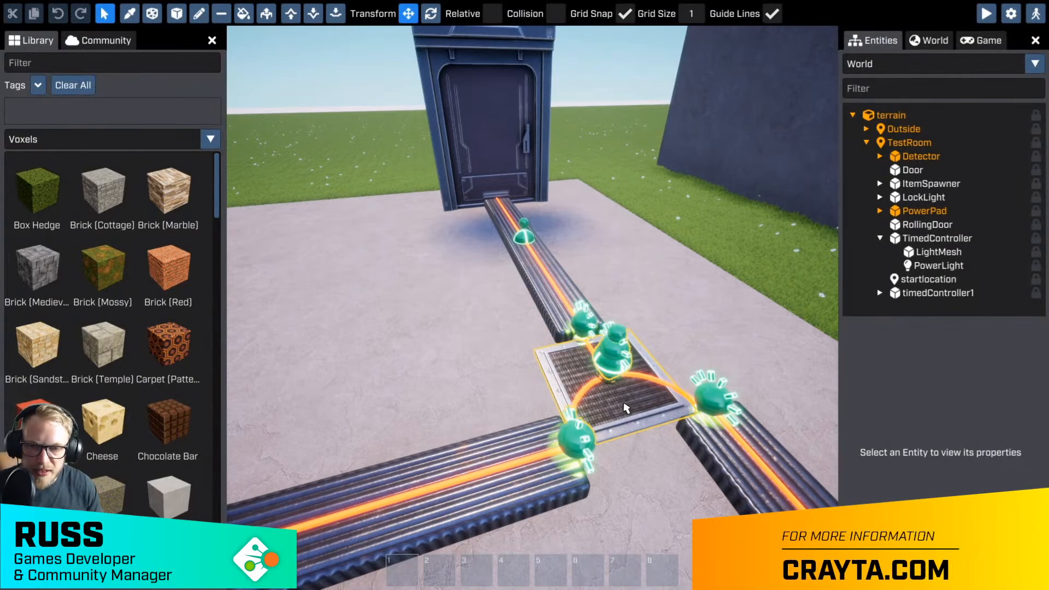
# - Examine the gate in the red pad's power line that leads to the junction in front of the outside door
pyautogui.press('a')
pyautogui.moveTo(465, 287); pyautogui.dragTo(418, 291, button='right')
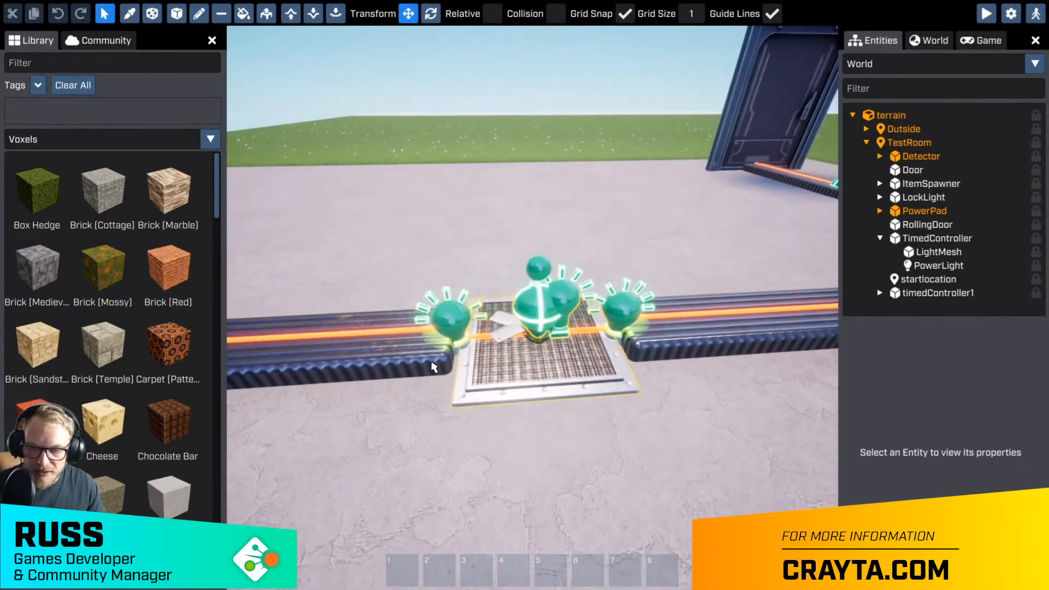
pyautogui.press('s')
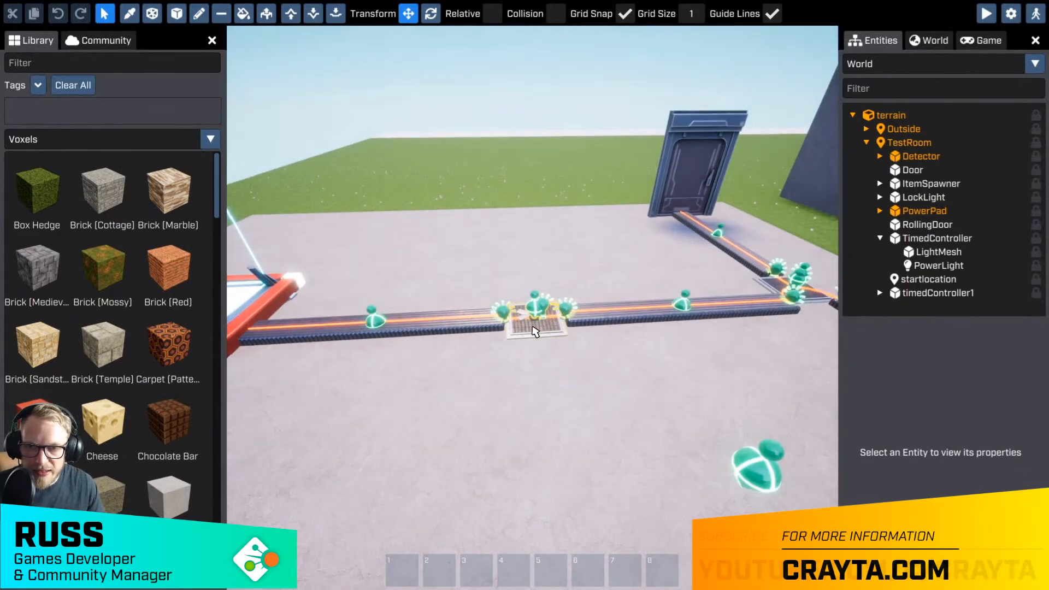
pyautogui.press('d')
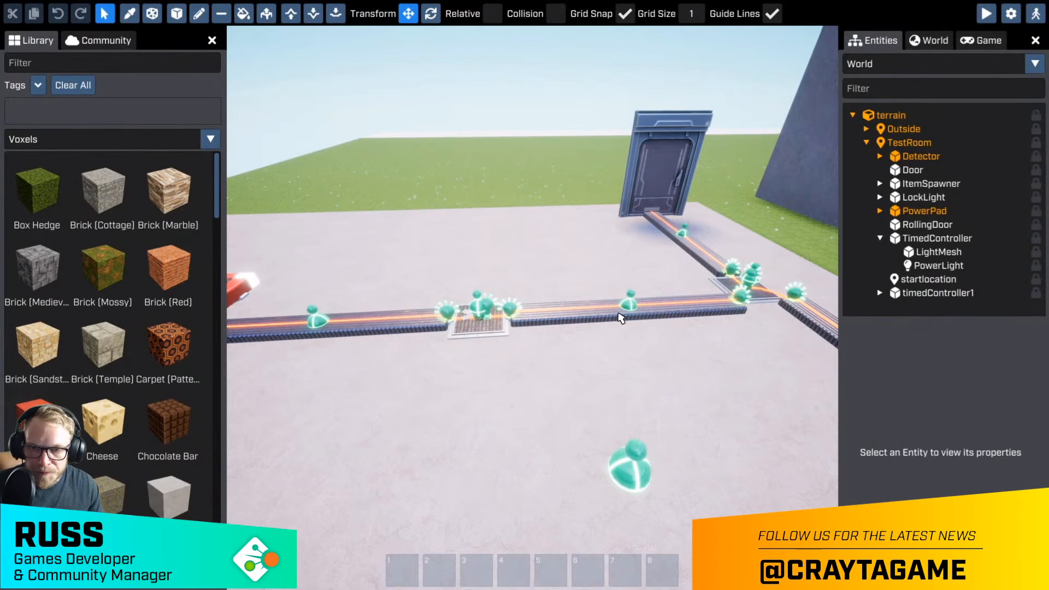
pyautogui.moveTo(602, 383); pyautogui.dragTo(692, 246, button='right')
pyautogui.press('w')
pyautogui.moveTo(566, 186); pyautogui.dragTo(495, 300, button='right')
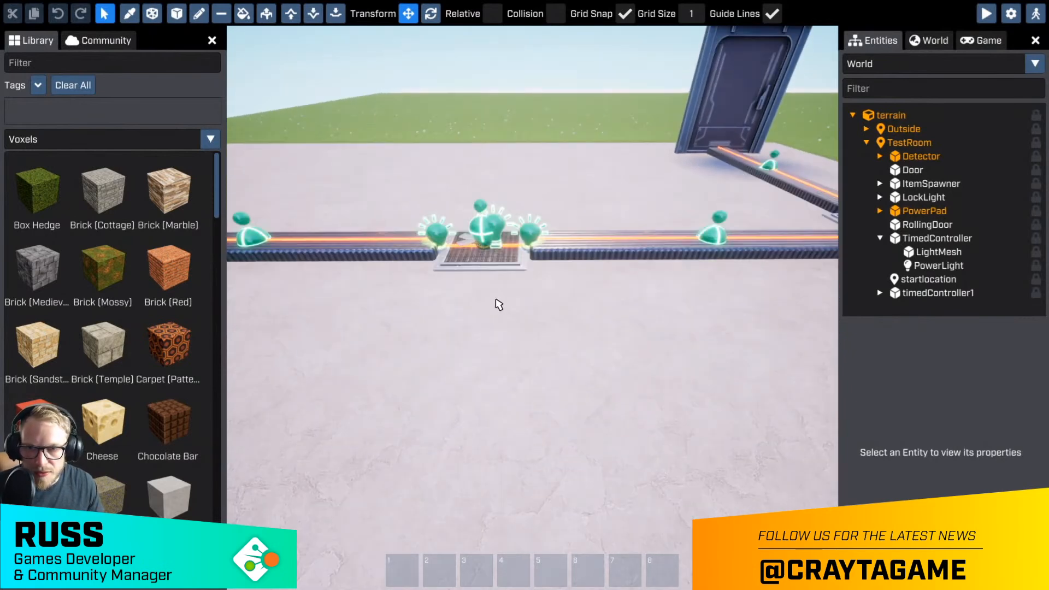
# - Create a new template named PowerNotGate from the PowerNotGate entity under powerPad2
pyautogui.click(508, 263)
pyautogui.scroll(-2, 913, 256)
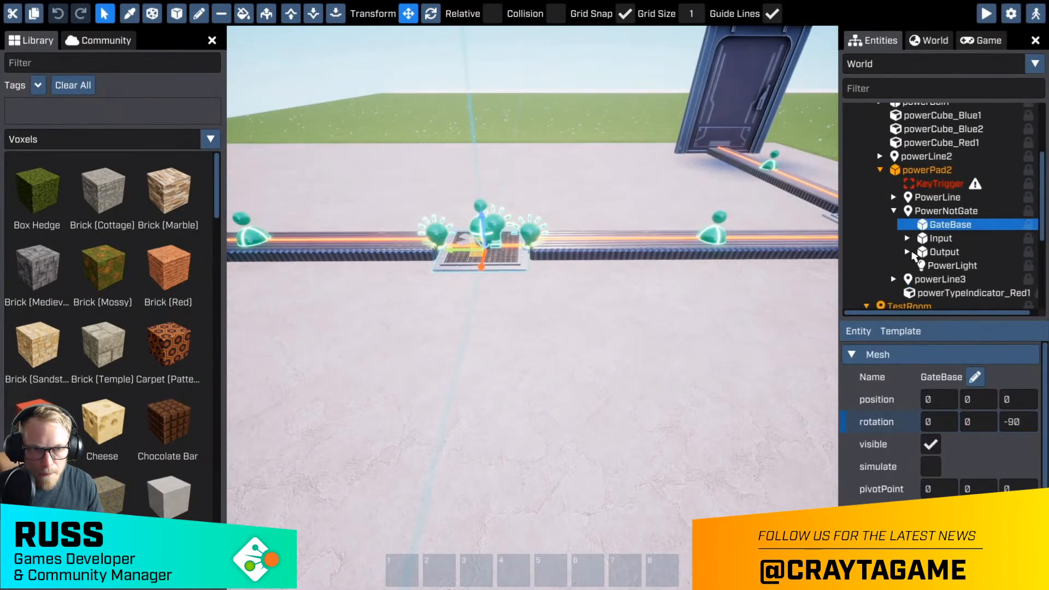
pyautogui.click(911, 213)
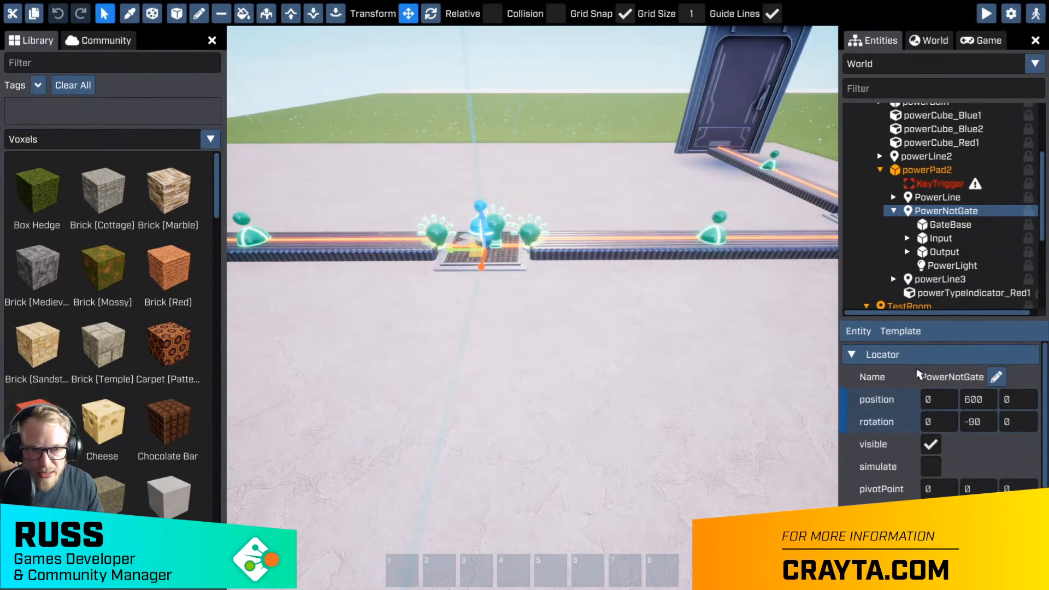
pyautogui.scroll(-1, 919, 376)
pyautogui.scroll(1, 920, 366)
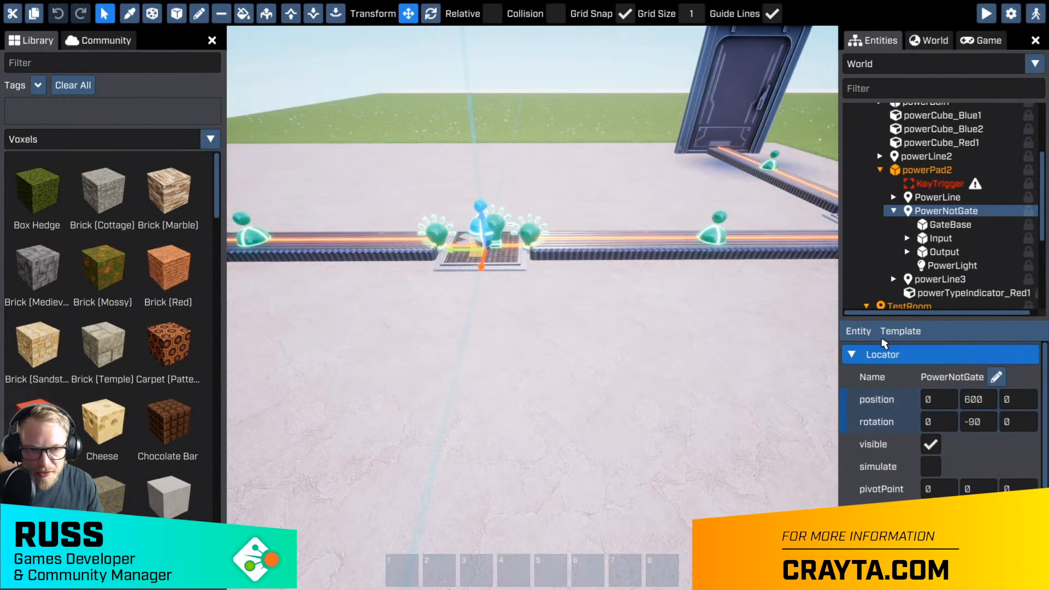
pyautogui.click(884, 334)
pyautogui.click(899, 393)
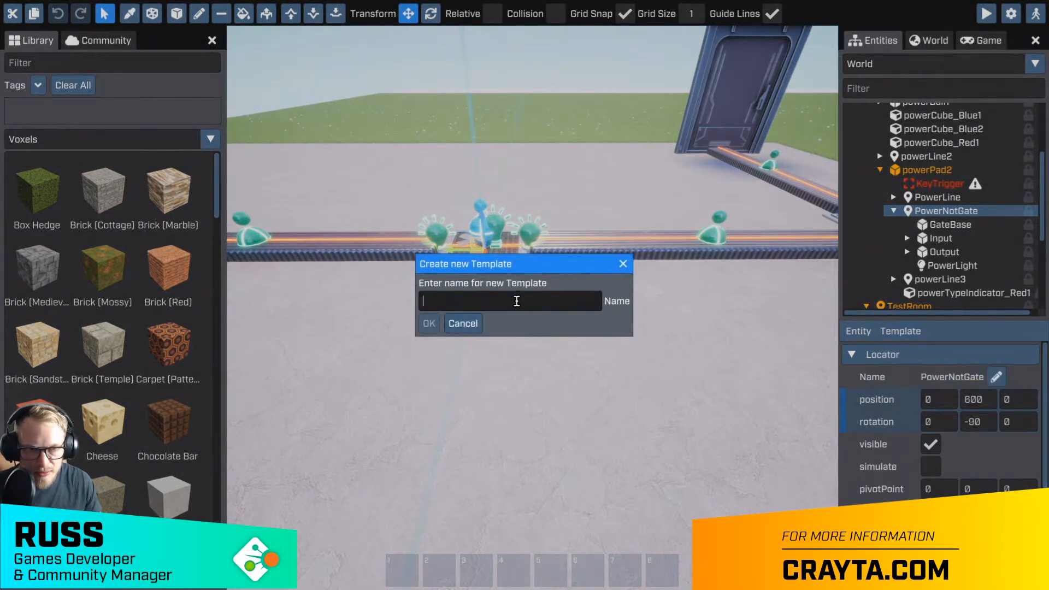
pyautogui.write('PowerNotGate')
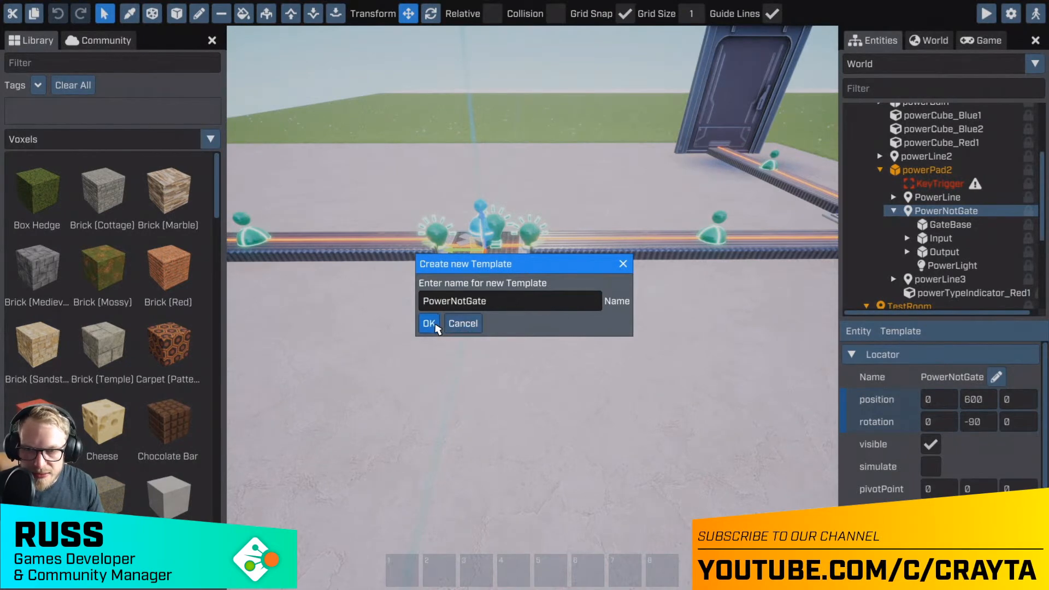
pyautogui.click(428, 324)
# - Create a new template named PowerGate from the PowerGate entity at the power line junction
pyautogui.moveTo(435, 327); pyautogui.dragTo(532, 308, button='right')
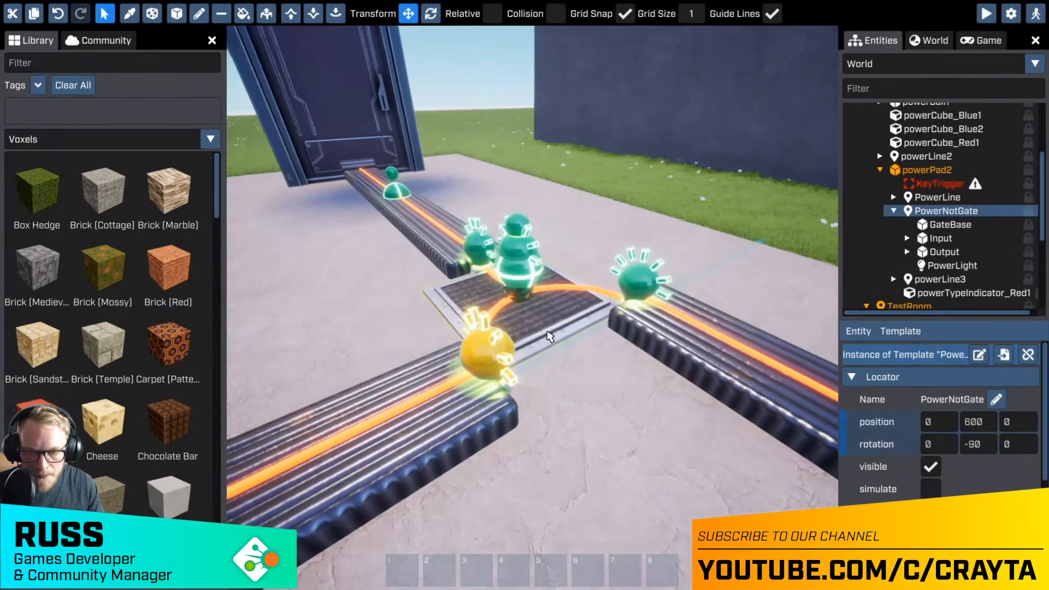
pyautogui.click(532, 308)
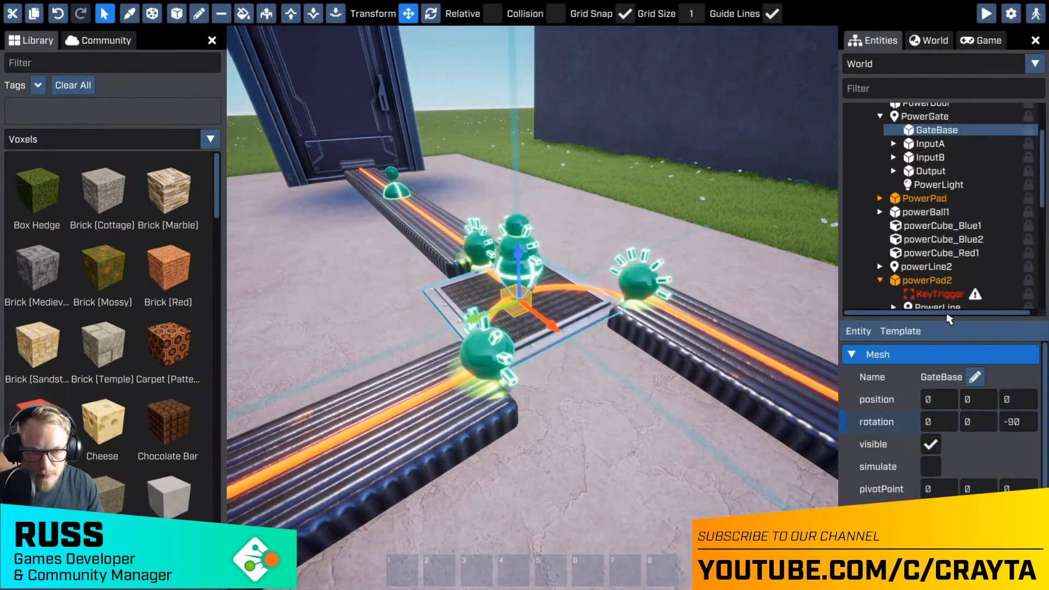
pyautogui.click(925, 117)
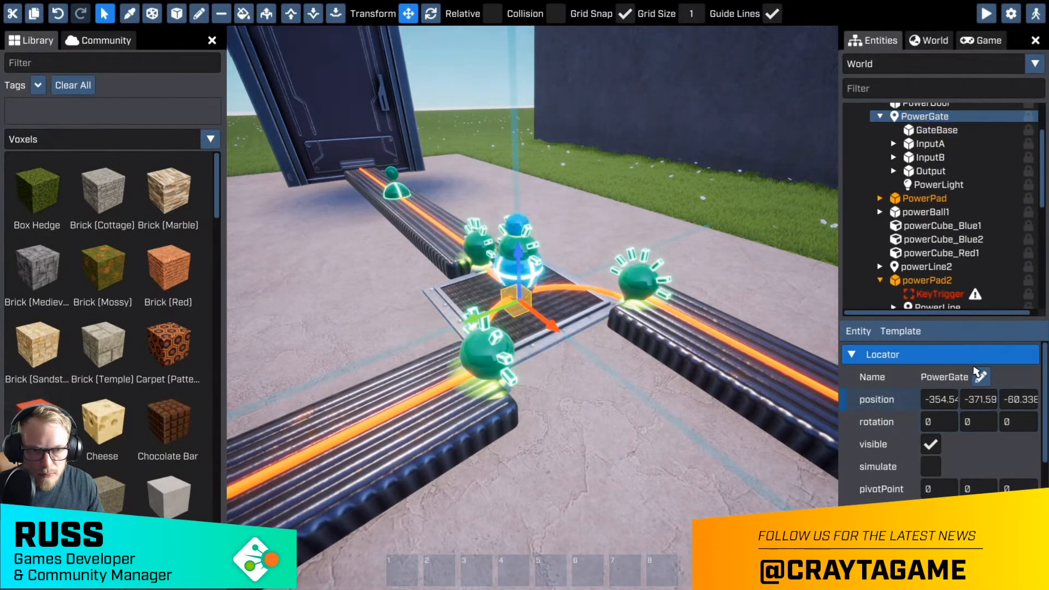
pyautogui.click(905, 331)
pyautogui.click(930, 391)
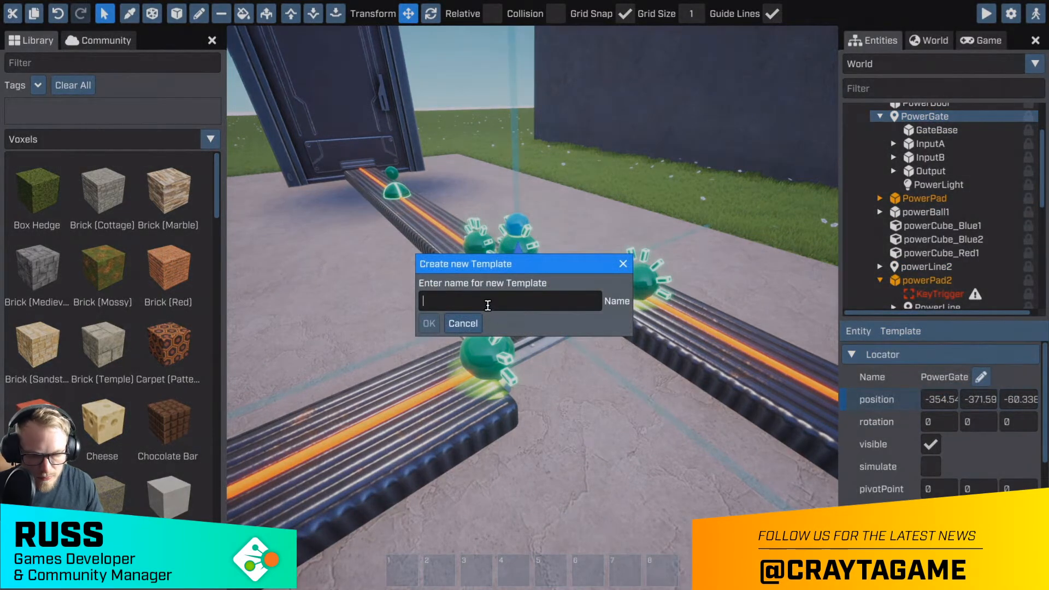
pyautogui.write('PowerGate')
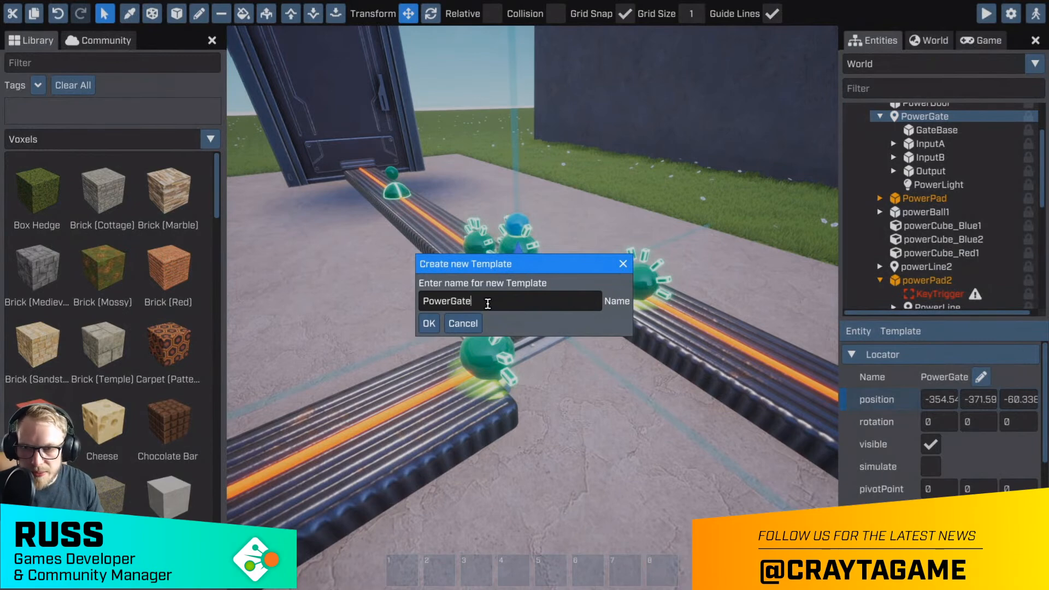
pyautogui.click(429, 323)
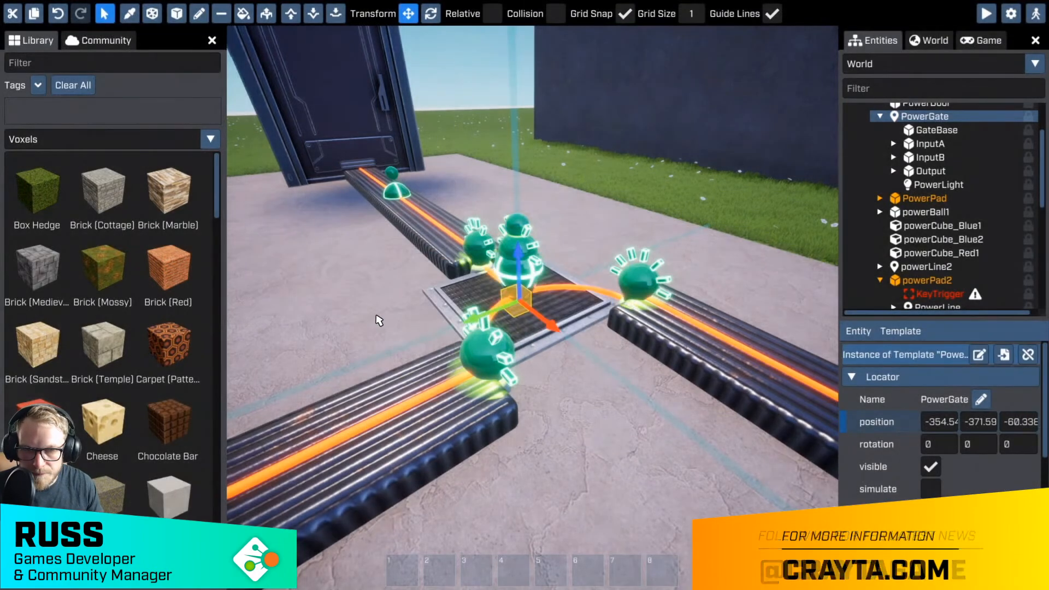
pyautogui.press('s')
pyautogui.moveTo(533, 308); pyautogui.dragTo(623, 386, button='right')
pyautogui.press('a')
pyautogui.press('s')
pyautogui.press('w')
pyautogui.press('w')
pyautogui.press('s')
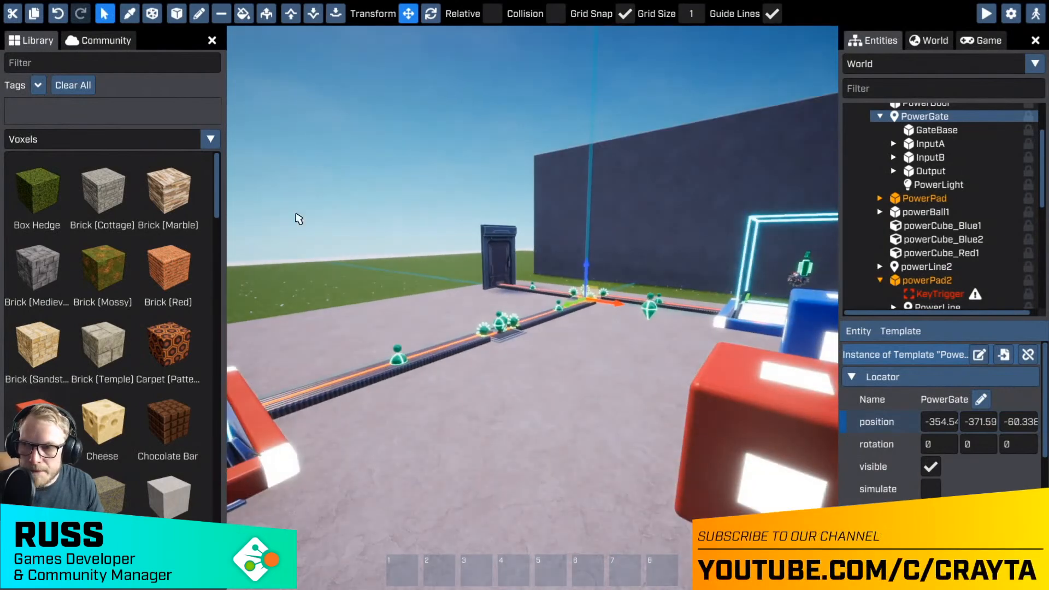
# - Open The puzzle pack from the library's packages for editing and review its asset list
pyautogui.click(114, 242)
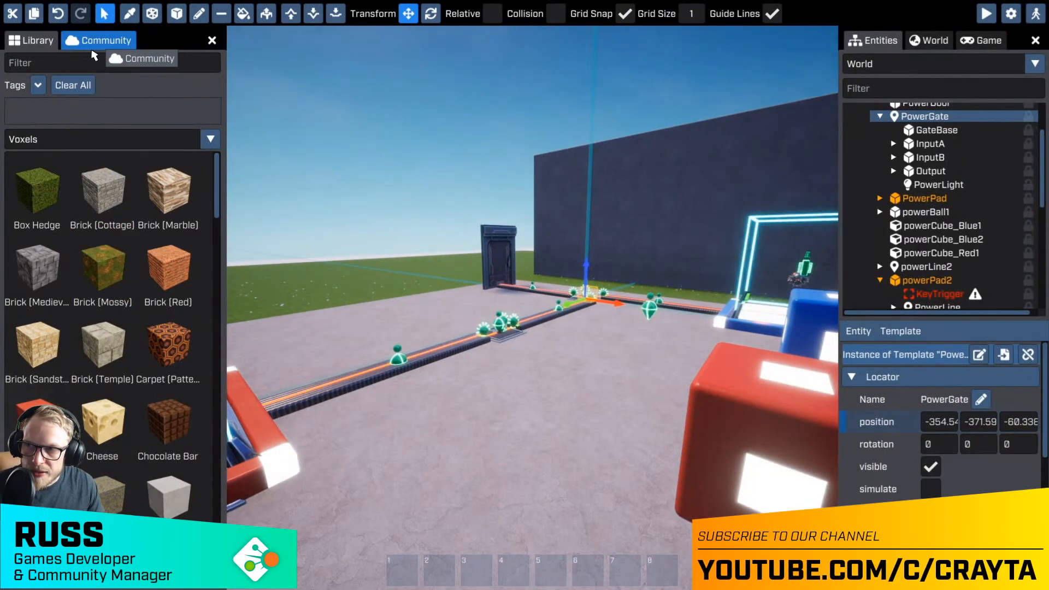
pyautogui.click(50, 138)
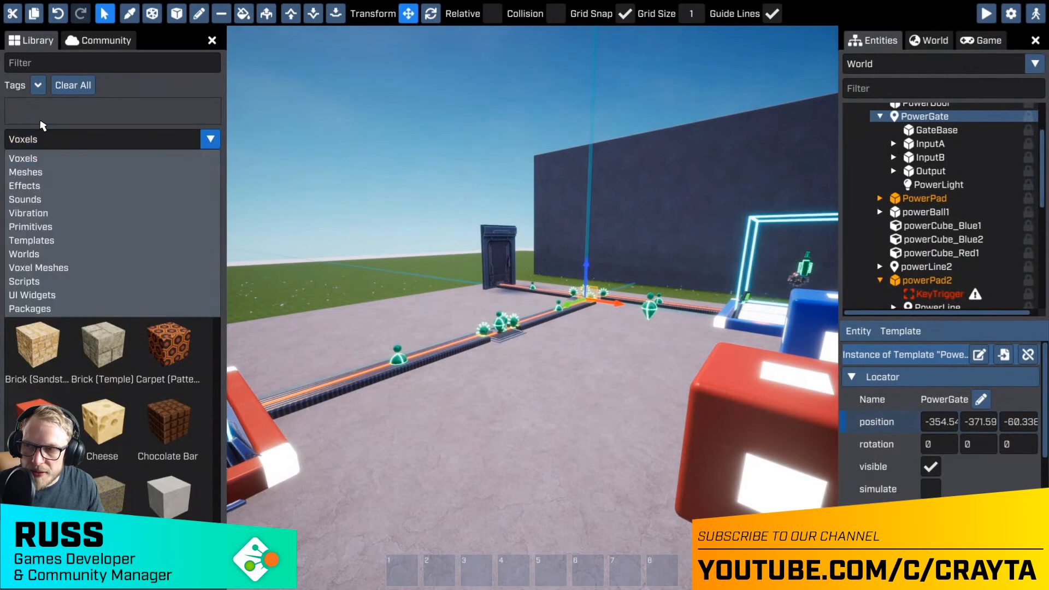
pyautogui.click(47, 309)
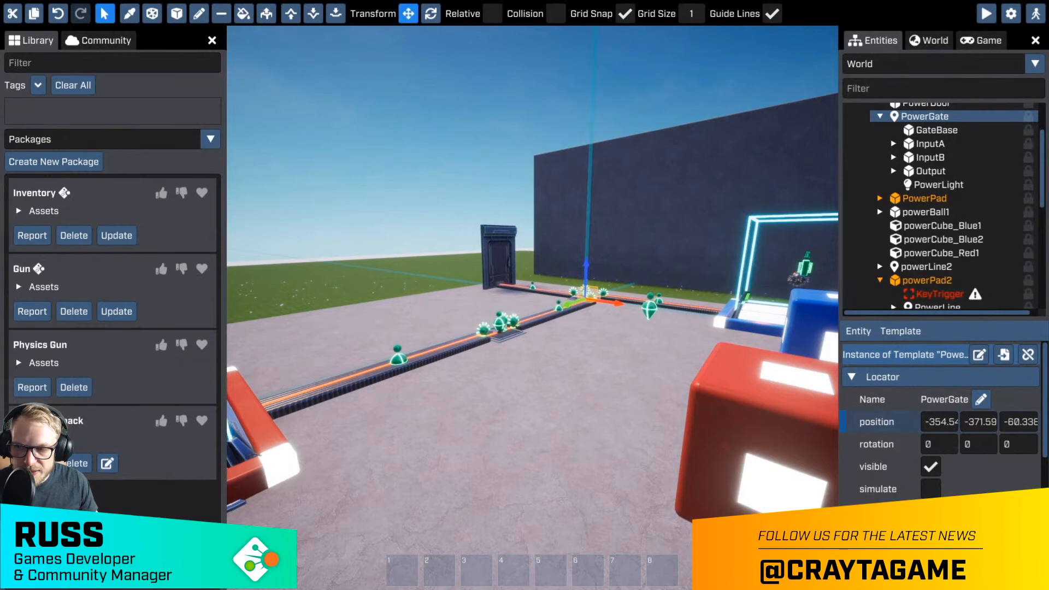
pyautogui.click(106, 465)
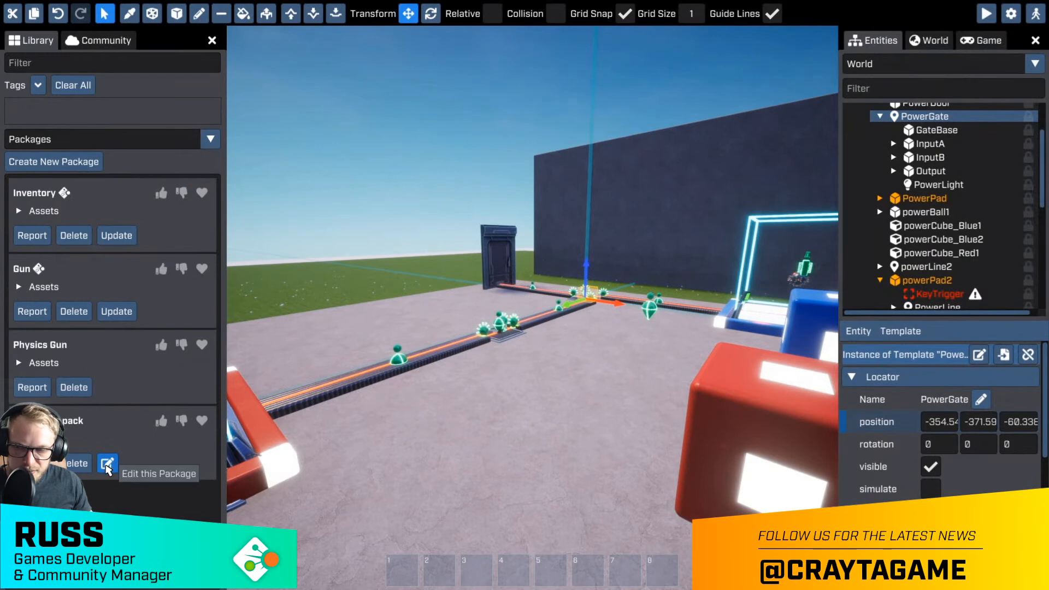
pyautogui.click(107, 464)
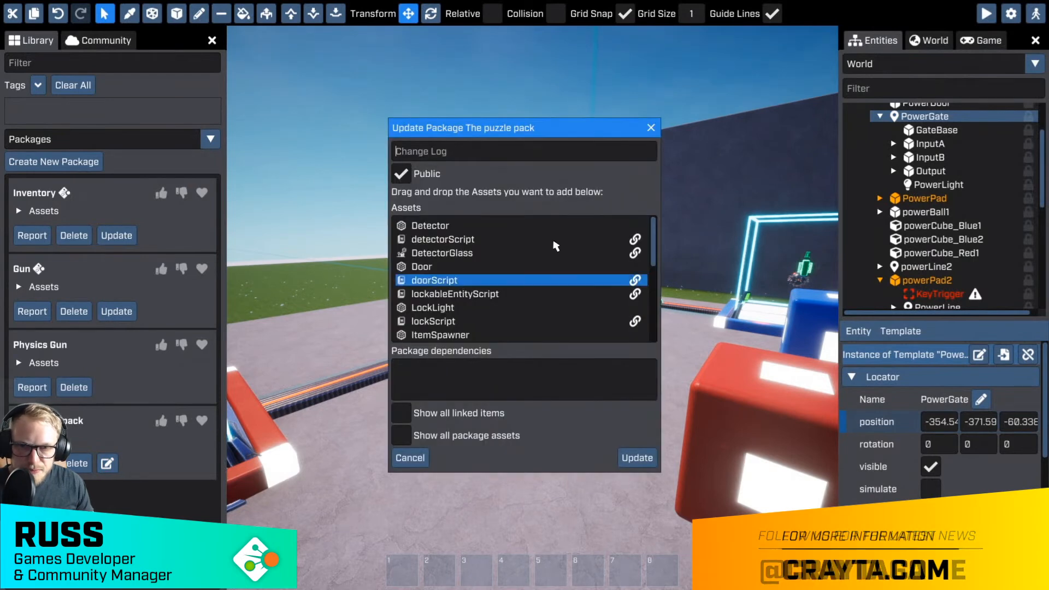
pyautogui.scroll(-2, 559, 327)
pyautogui.scroll(-4, 557, 327)
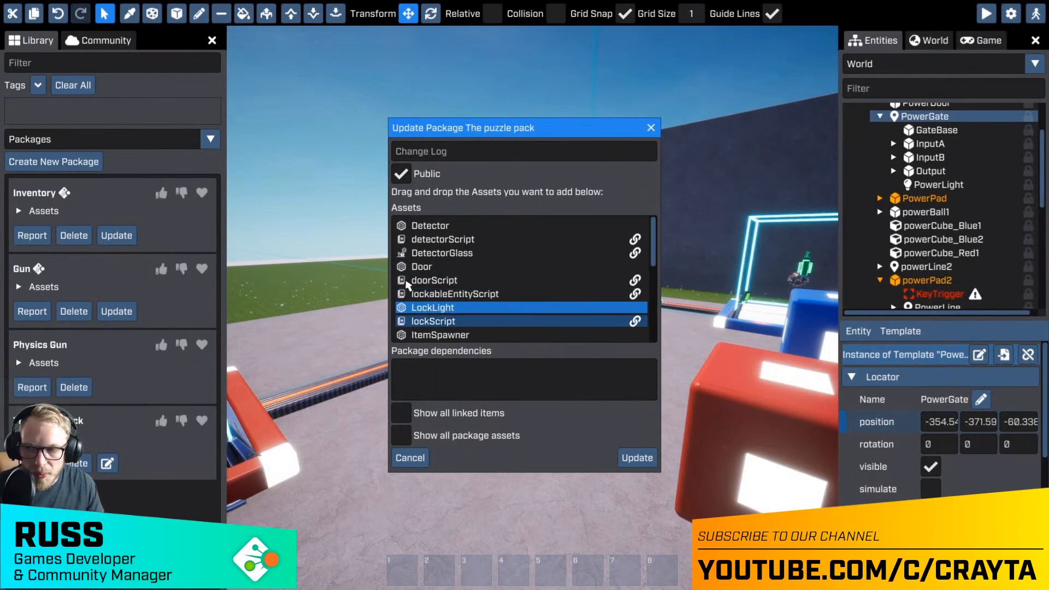
# - Add the PowerNotGate template to The puzzle pack, showing all linked items and package assets before confirming
pyautogui.click(59, 141)
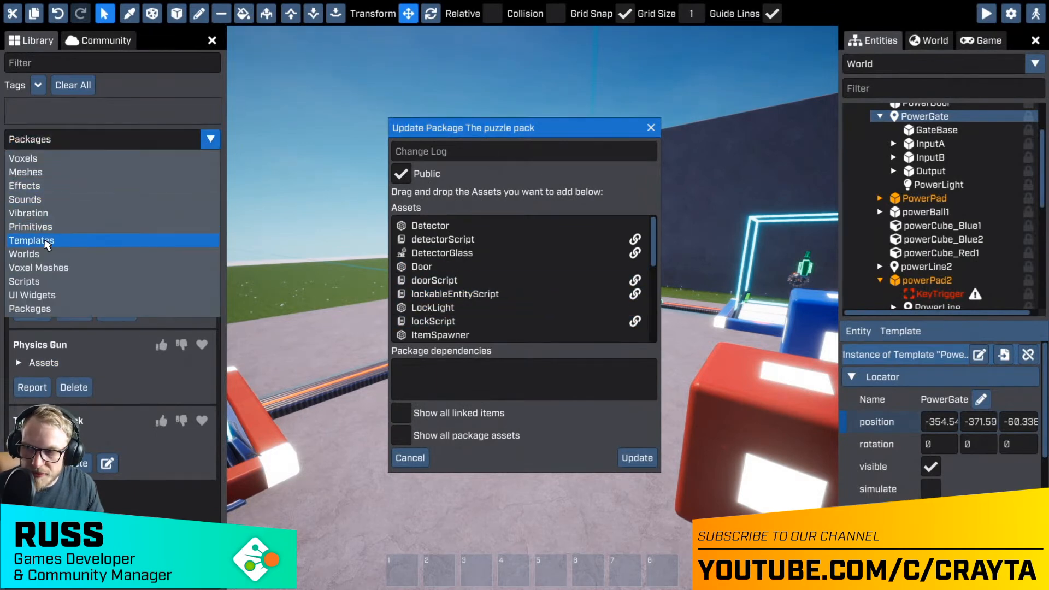
pyautogui.click(77, 239)
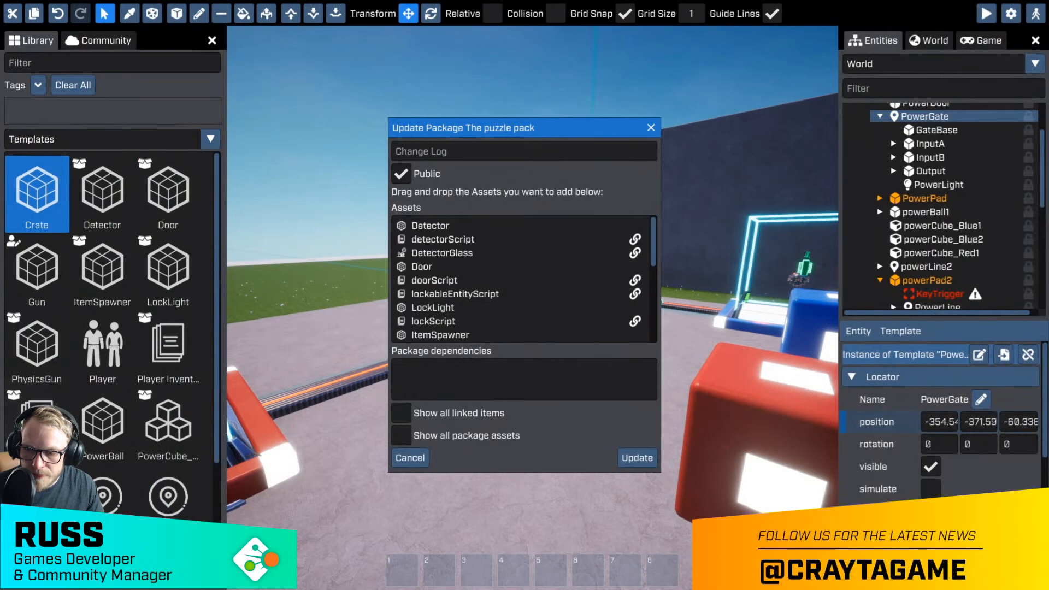
pyautogui.click(207, 574)
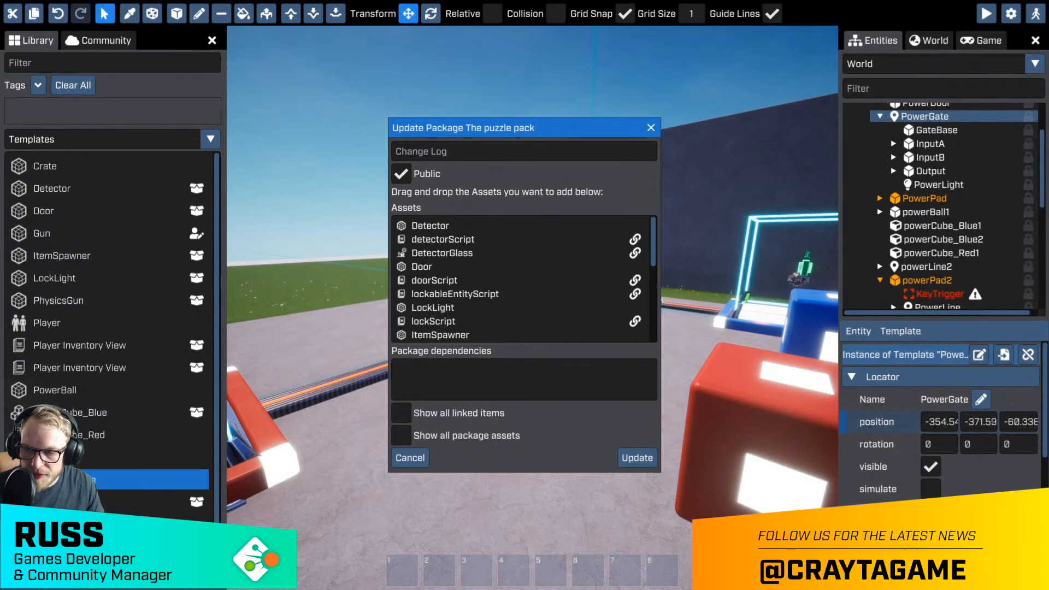
pyautogui.moveTo(118, 479); pyautogui.dragTo(467, 307)
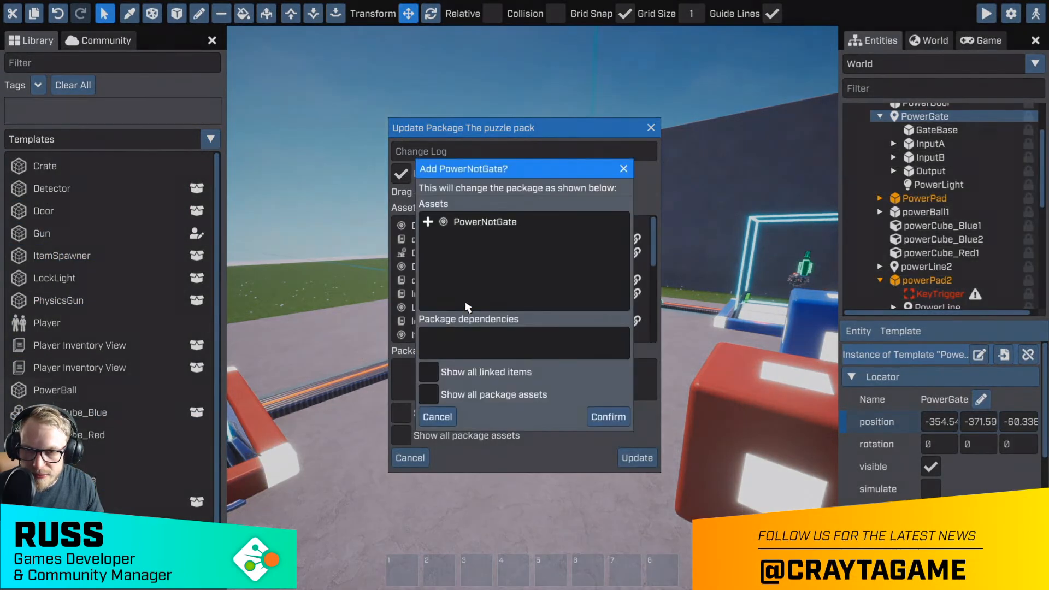
pyautogui.click(442, 372)
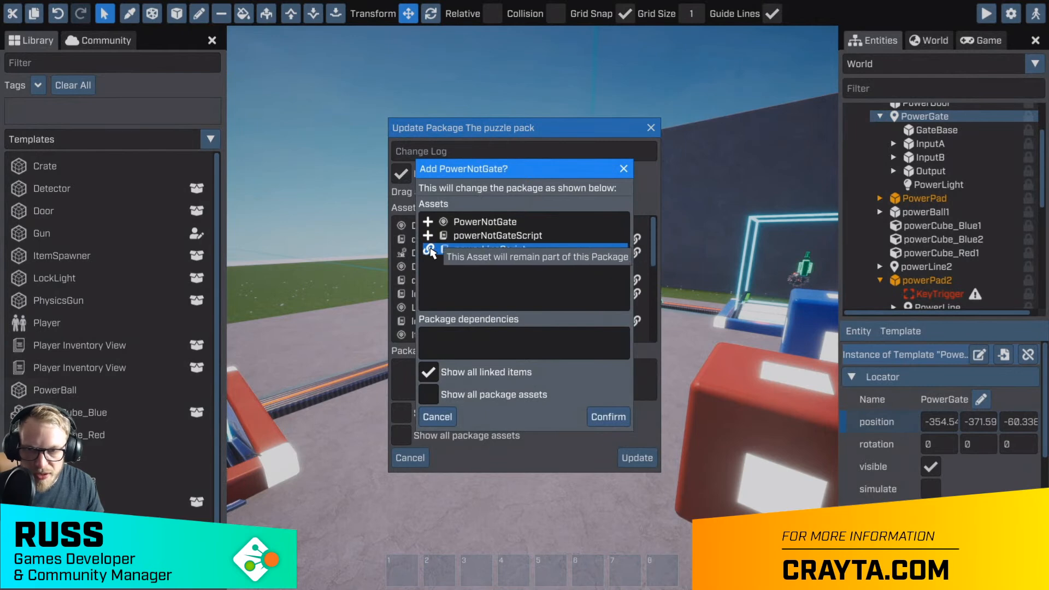
pyautogui.click(493, 397)
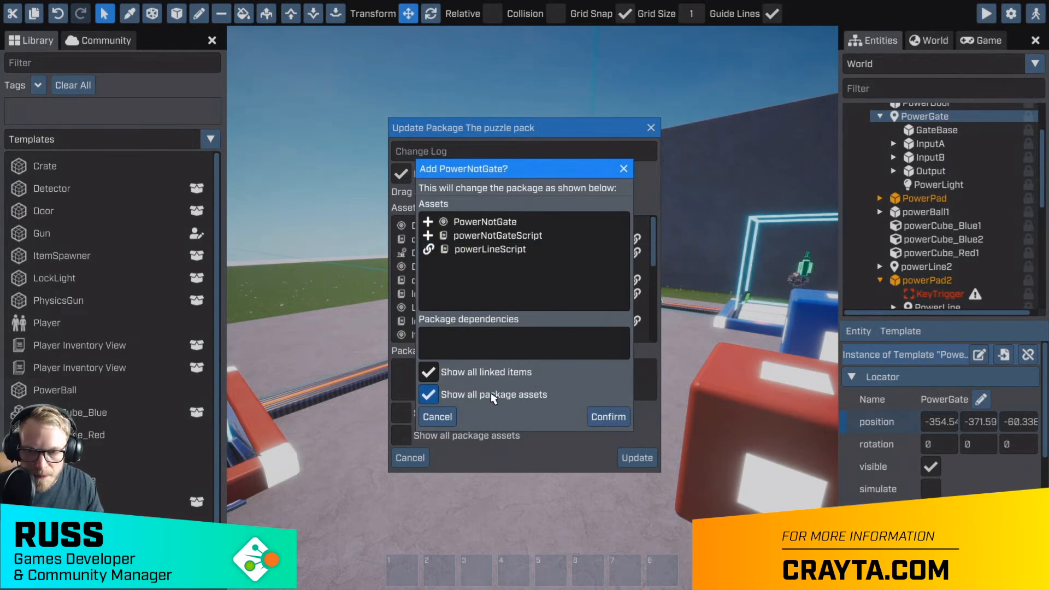
pyautogui.click(615, 417)
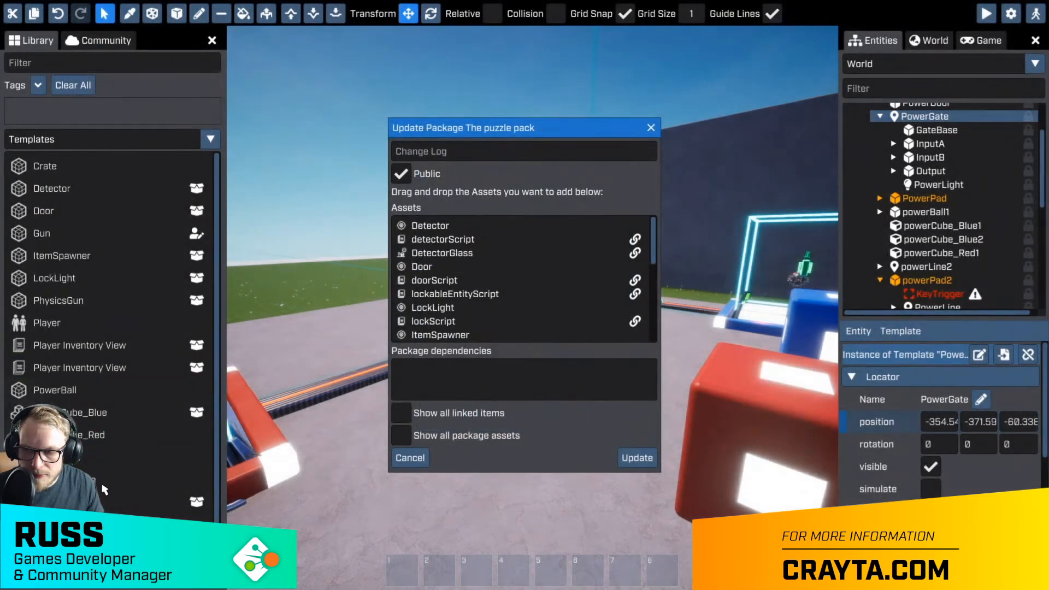
# - Add the PowerGate template to The puzzle pack, reviewing its linked items before confirming
pyautogui.moveTo(107, 459); pyautogui.dragTo(516, 310)
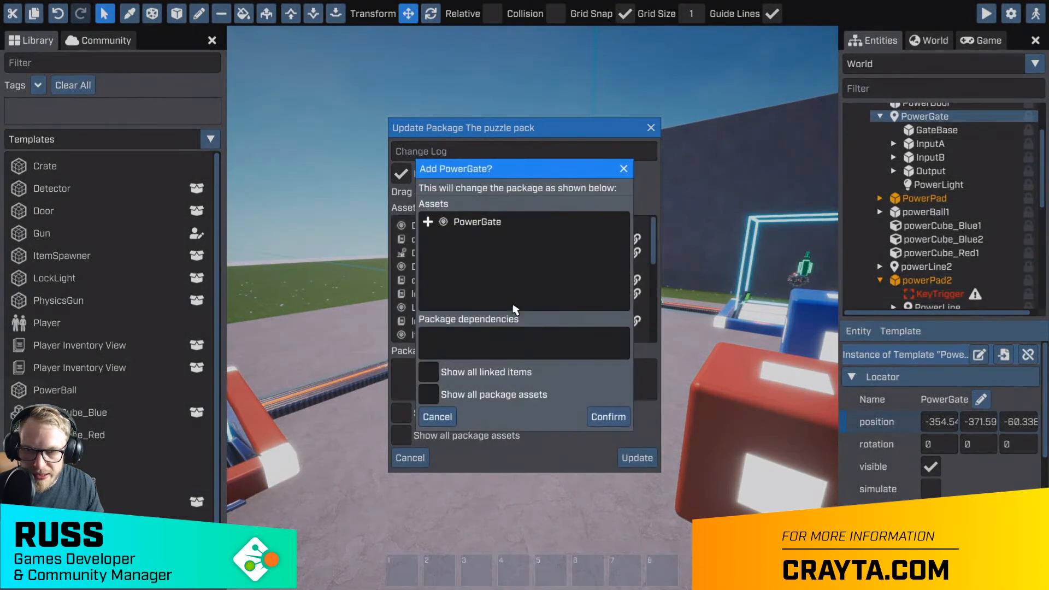
pyautogui.click(428, 372)
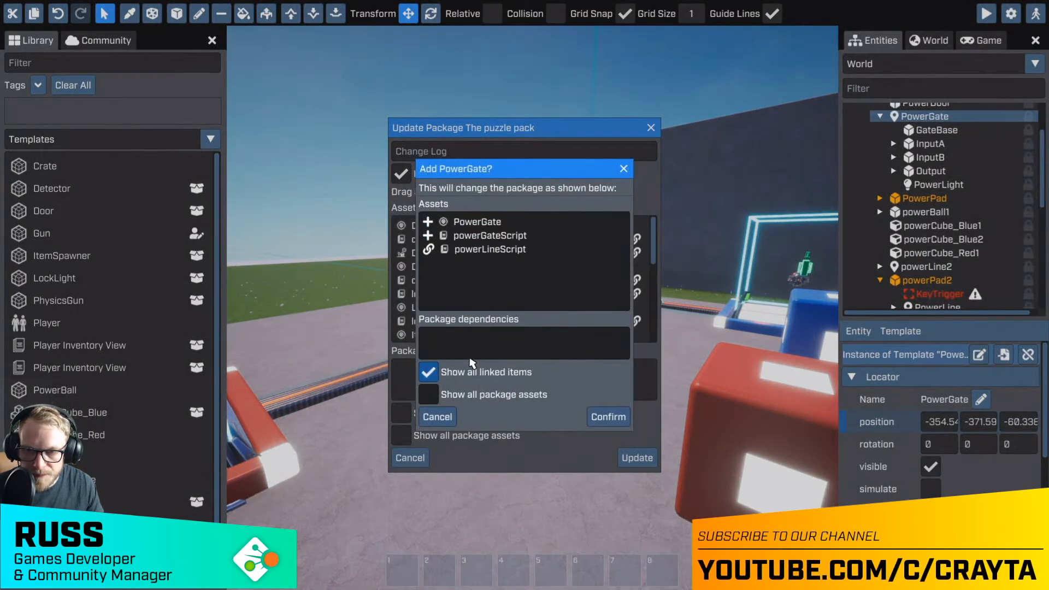
pyautogui.moveTo(469, 257)
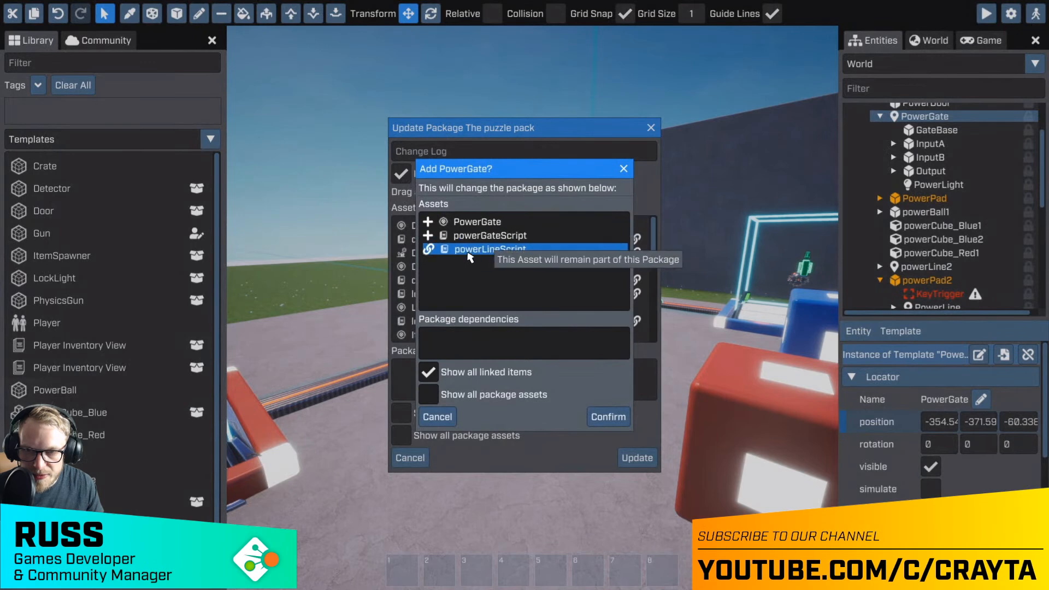
pyautogui.click(608, 417)
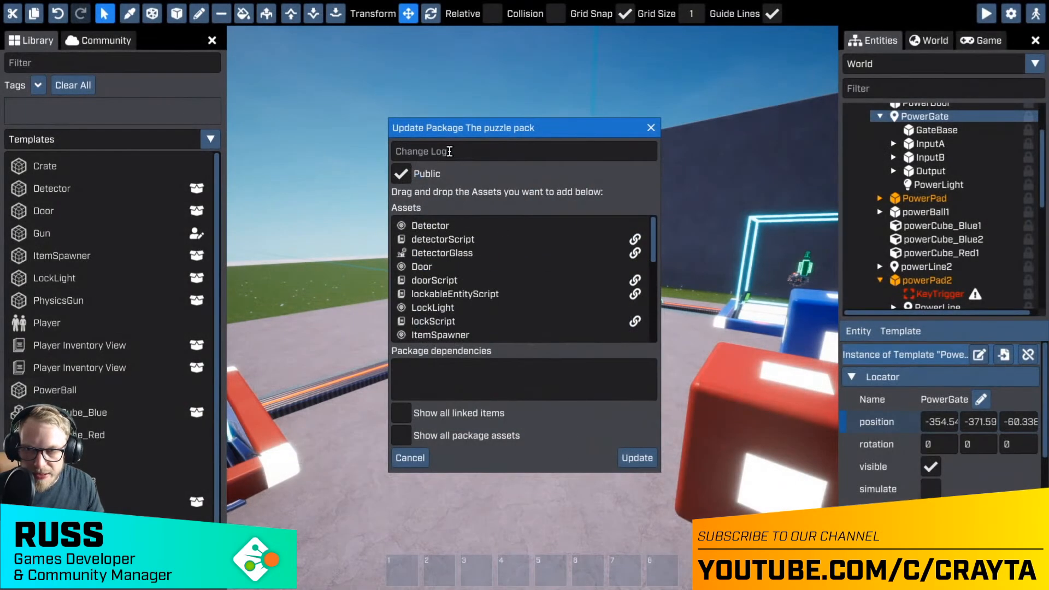
# - Publish the update of The puzzle pack with the change log "Added more advanced options"
pyautogui.click(407, 152)
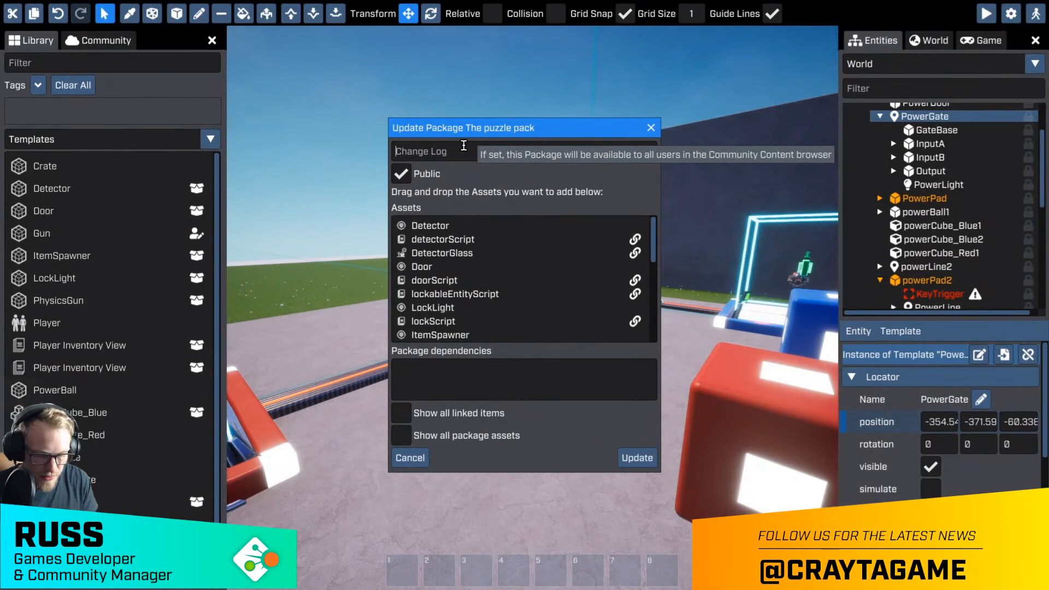
pyautogui.write('Added more advanced options')
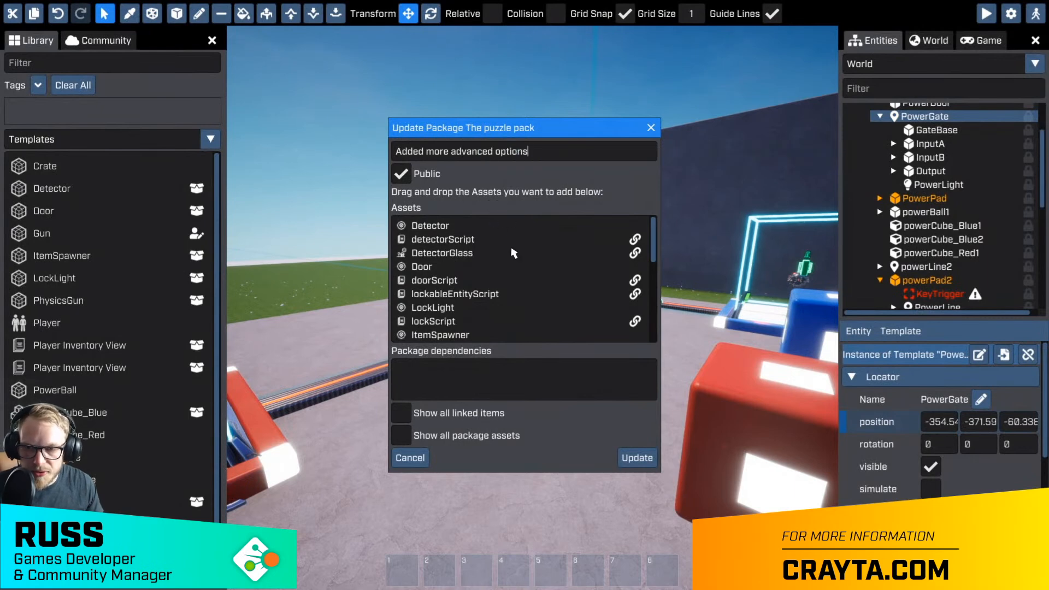
pyautogui.click(635, 458)
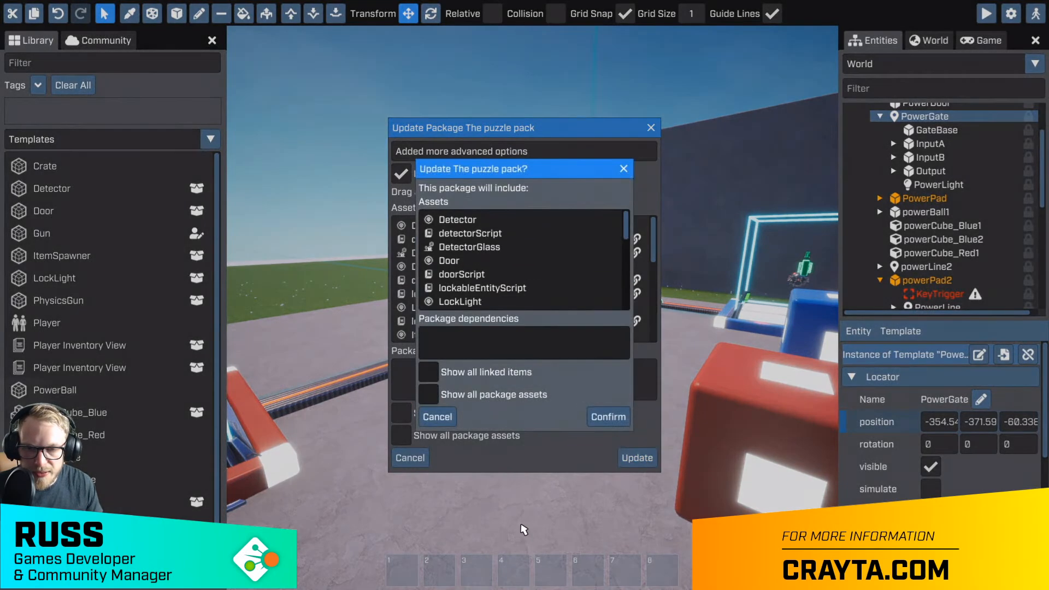
pyautogui.click(600, 417)
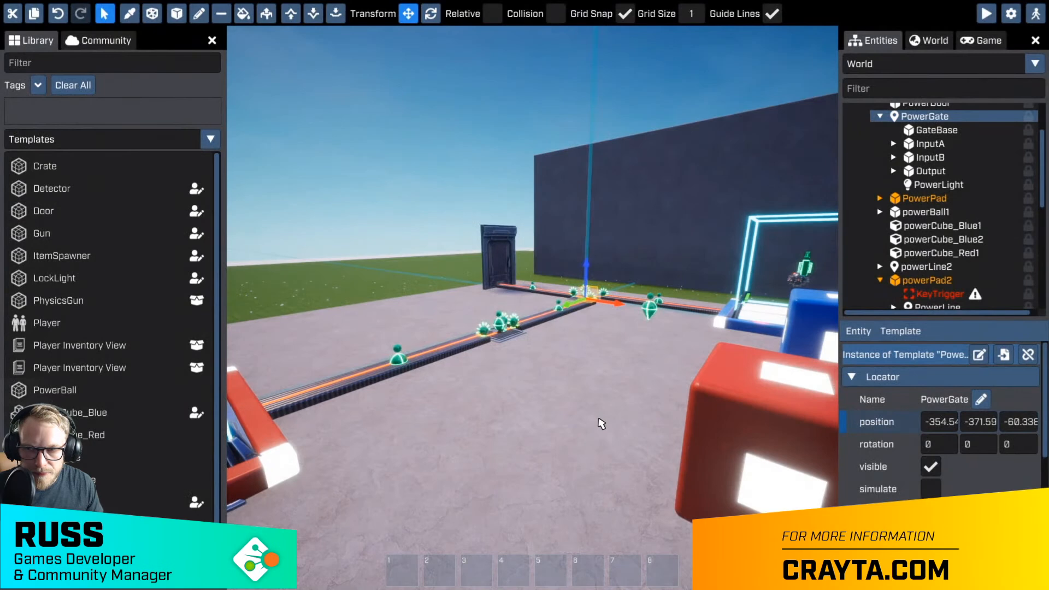
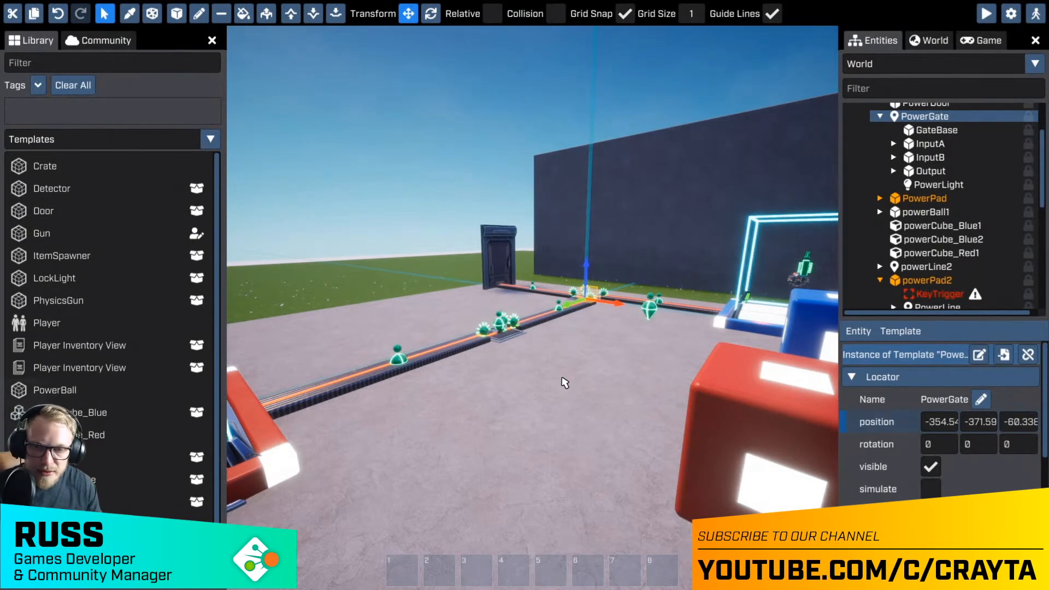
# - Leave the Puzzle workshop and open the Puzzle Rooms game for editing
pyautogui.moveTo(564, 383); pyautogui.dragTo(475, 389, button='right')
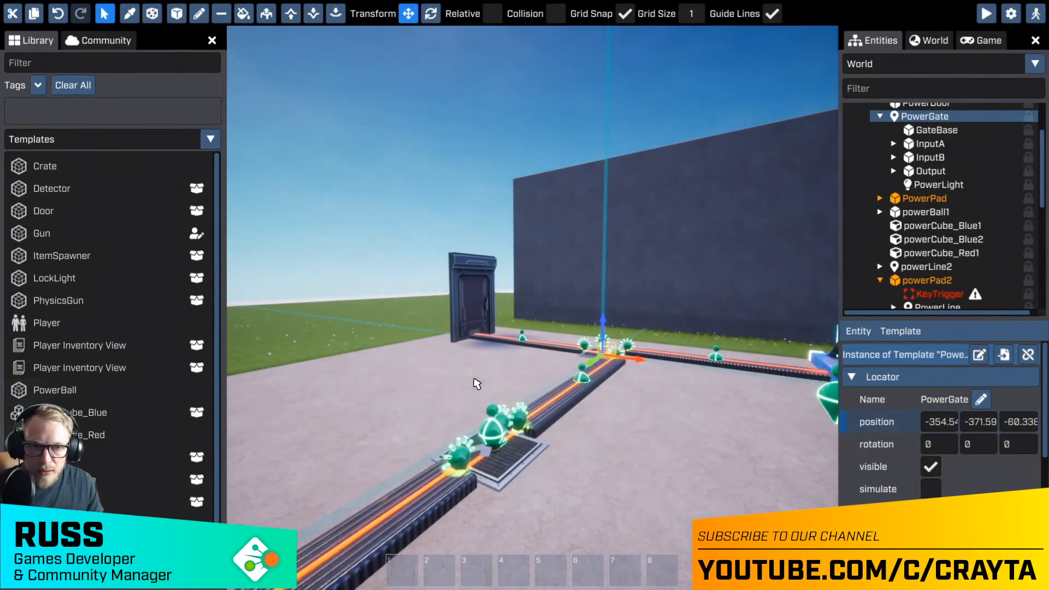
pyautogui.press('Escape')
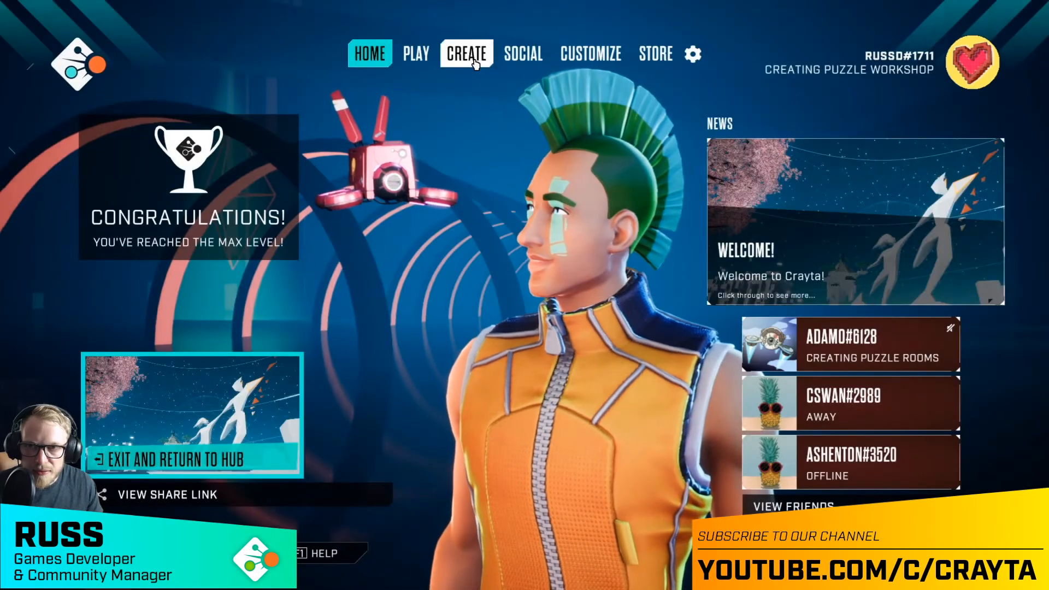
pyautogui.click(469, 55)
pyautogui.scroll(-1, 169, 244)
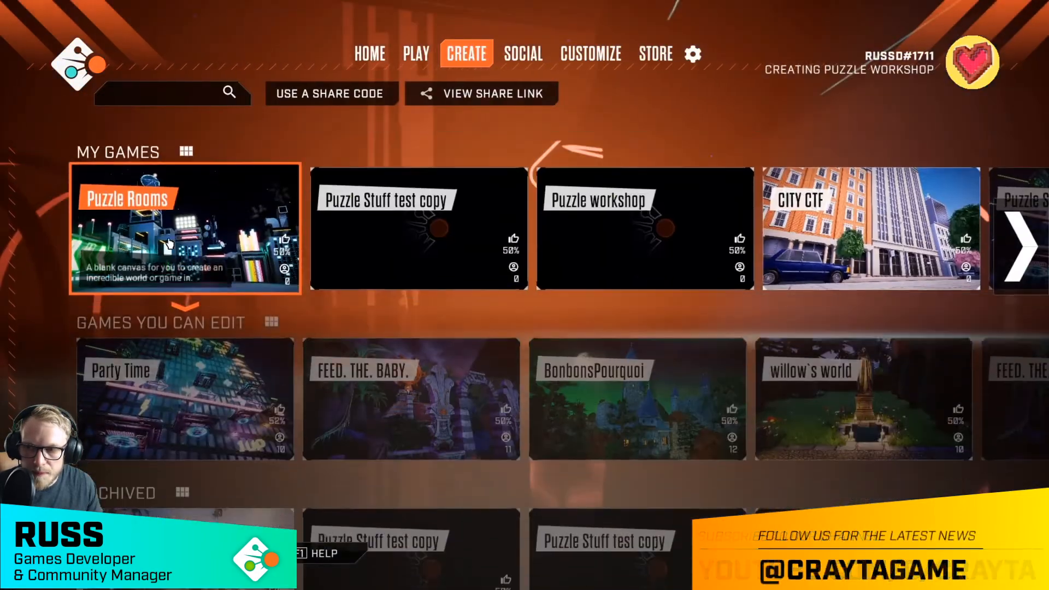
pyautogui.click(169, 244)
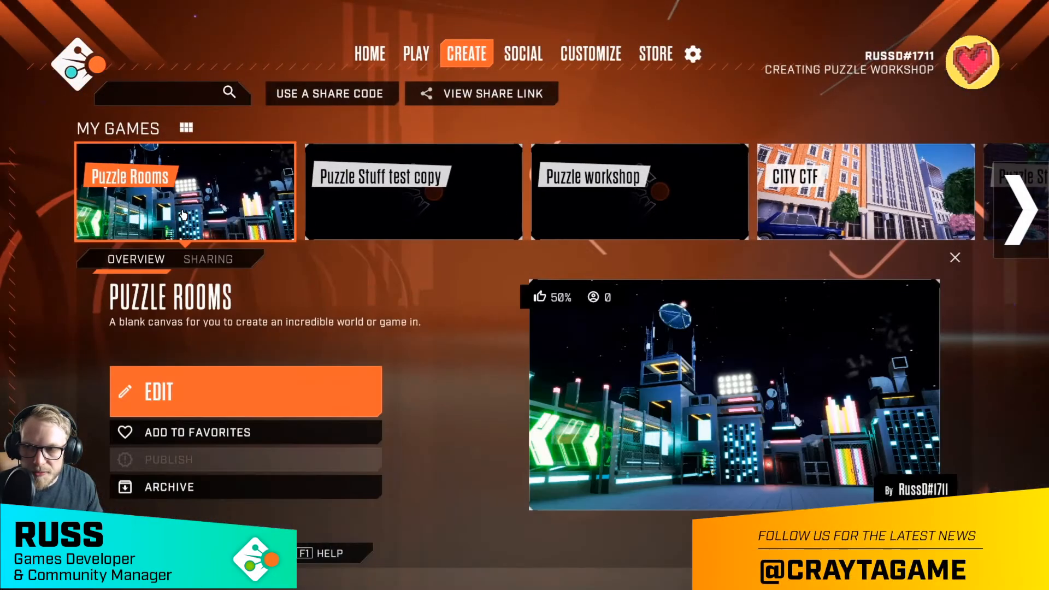
pyautogui.click(238, 392)
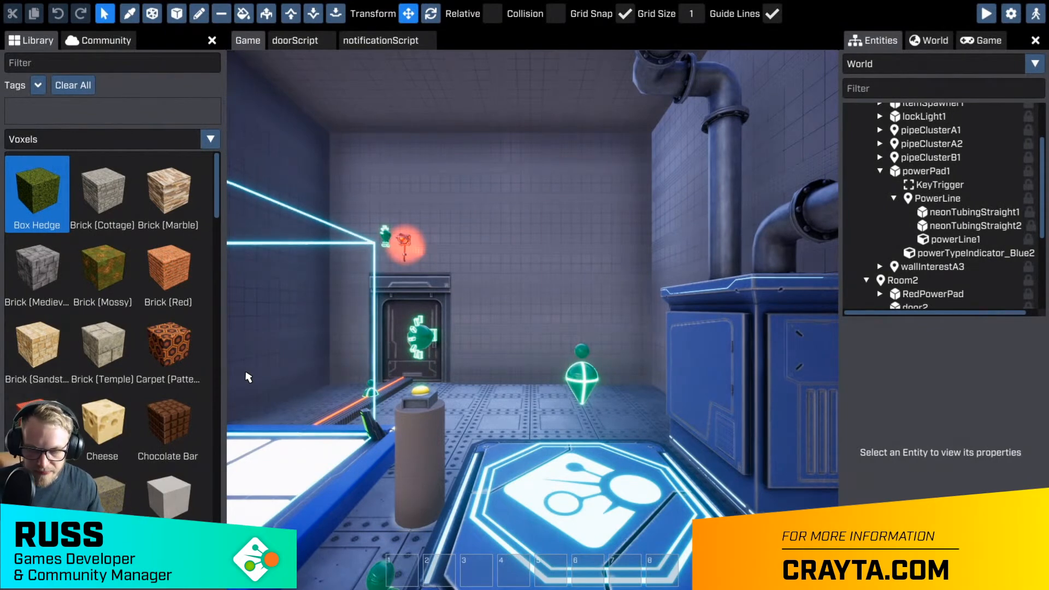
# - Examine the first puzzle room, including the detector doorway, the roll-up door and the spawn area, in both editing modes
pyautogui.moveTo(470, 338)
pyautogui.mouseDown(button='right')
pyautogui.moveTo(427, 328)
pyautogui.moveTo(470, 328)
pyautogui.mouseUp(button='right')
pyautogui.press('w')
pyautogui.moveTo(533, 309); pyautogui.dragTo(563, 309, button='right')
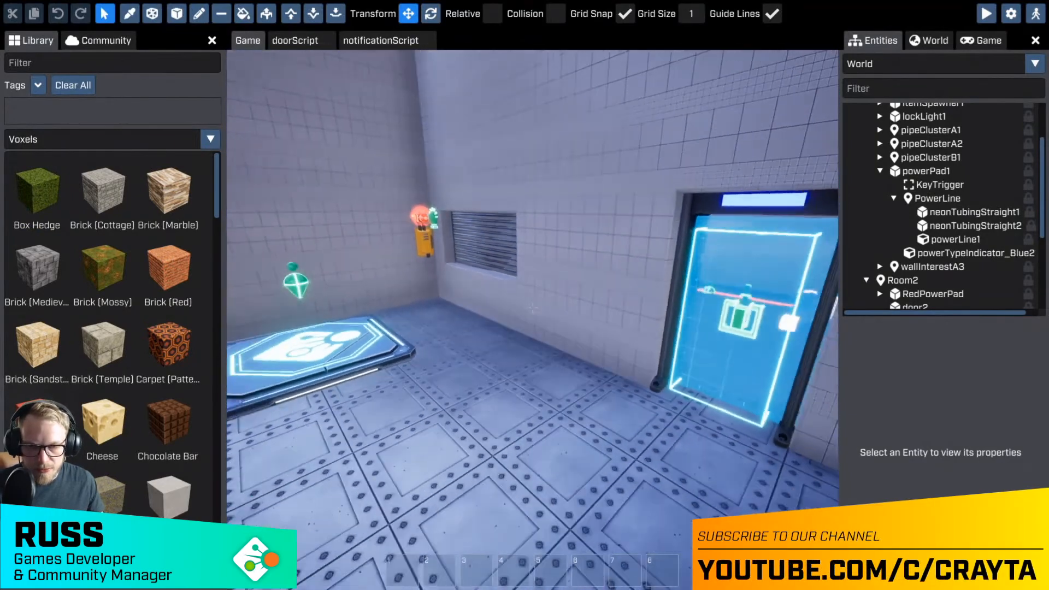
pyautogui.press('Tab')
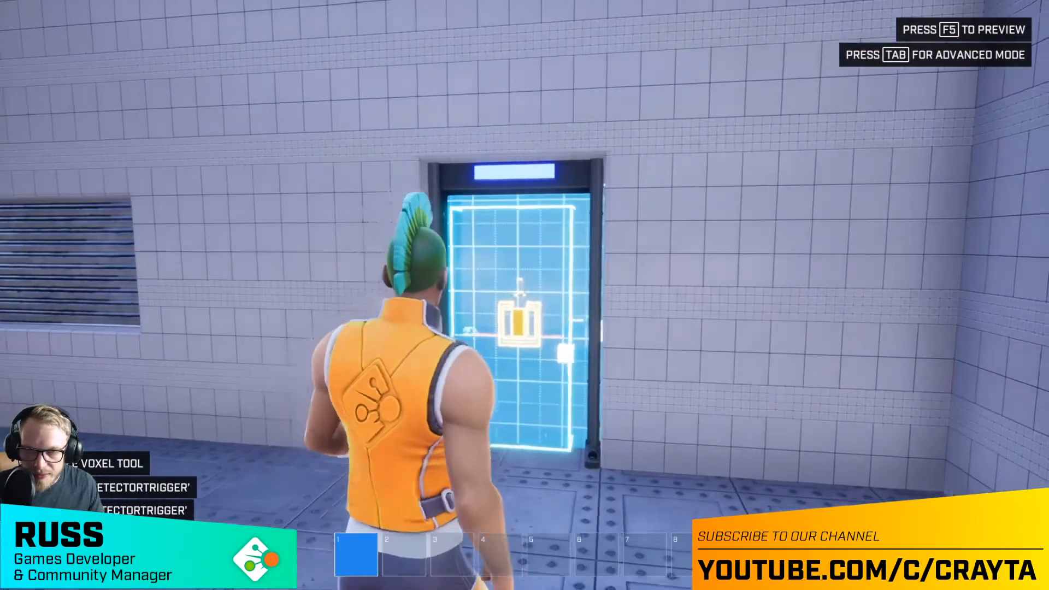
pyautogui.press('Tab')
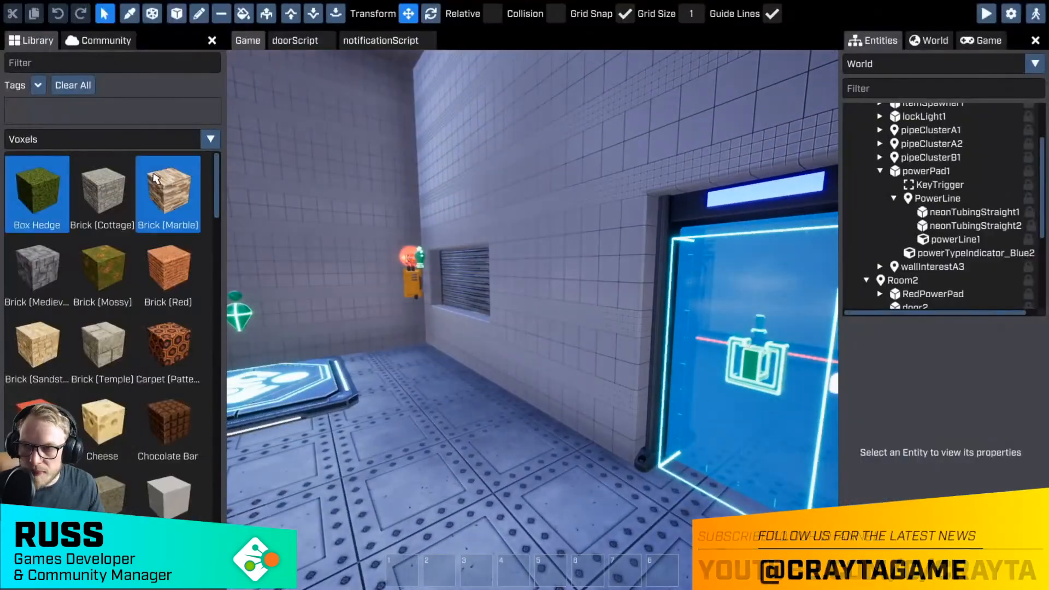
pyautogui.press('Tab')
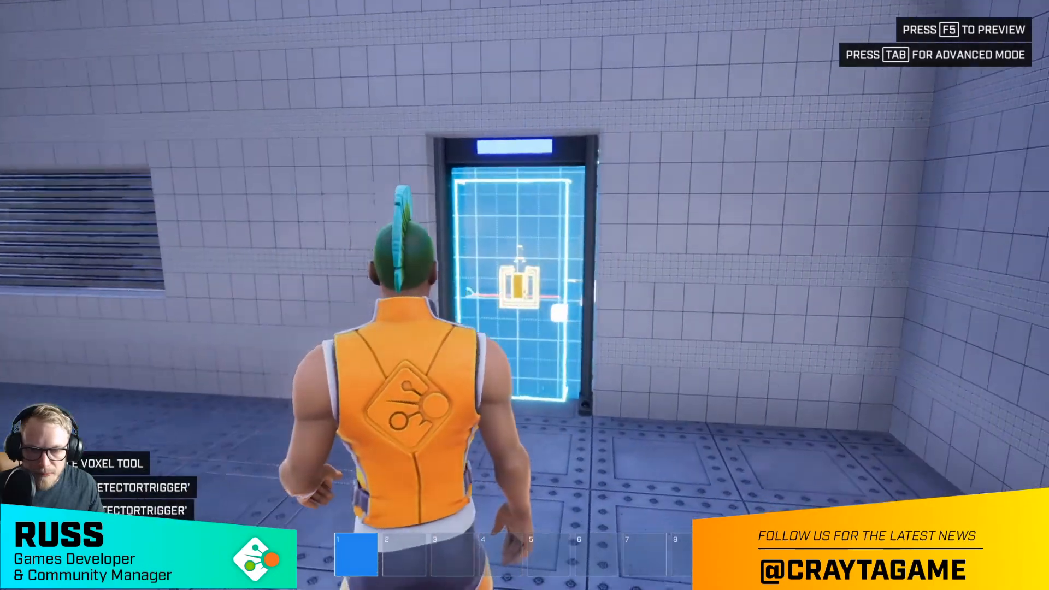
pyautogui.press('w')
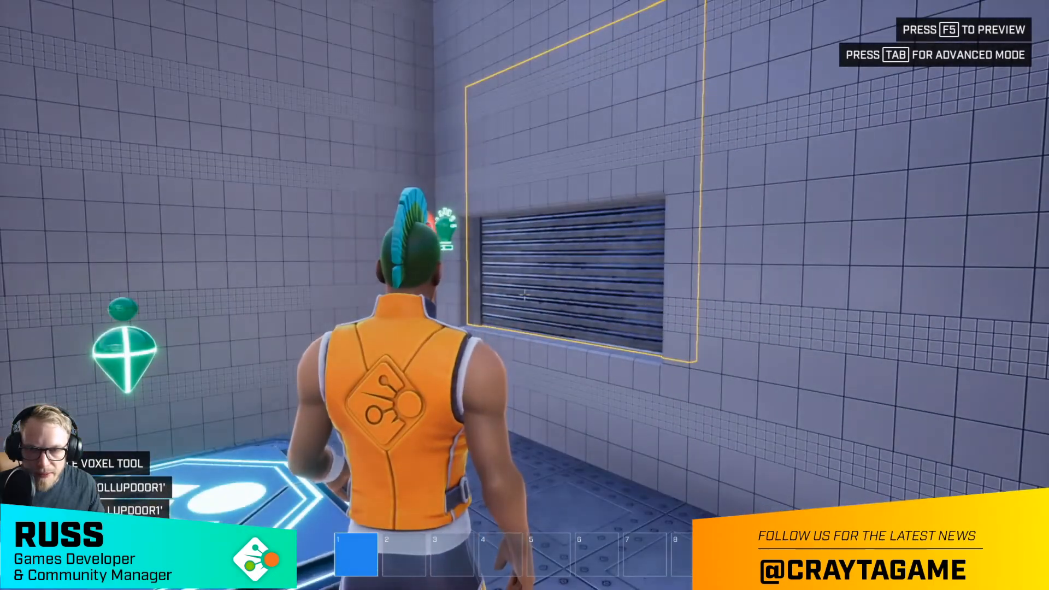
pyautogui.press('w')
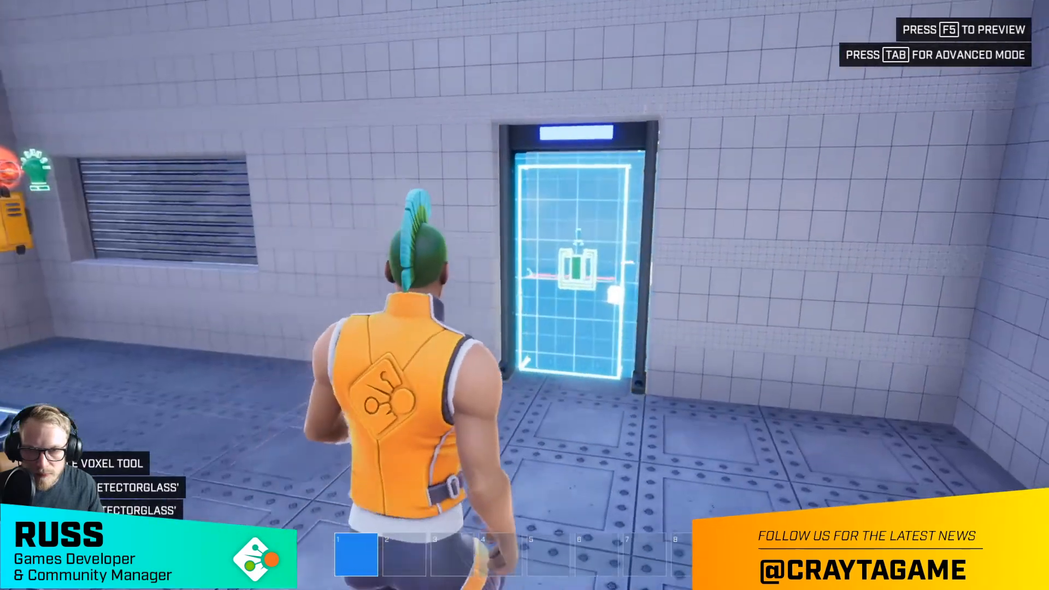
pyautogui.press('w')
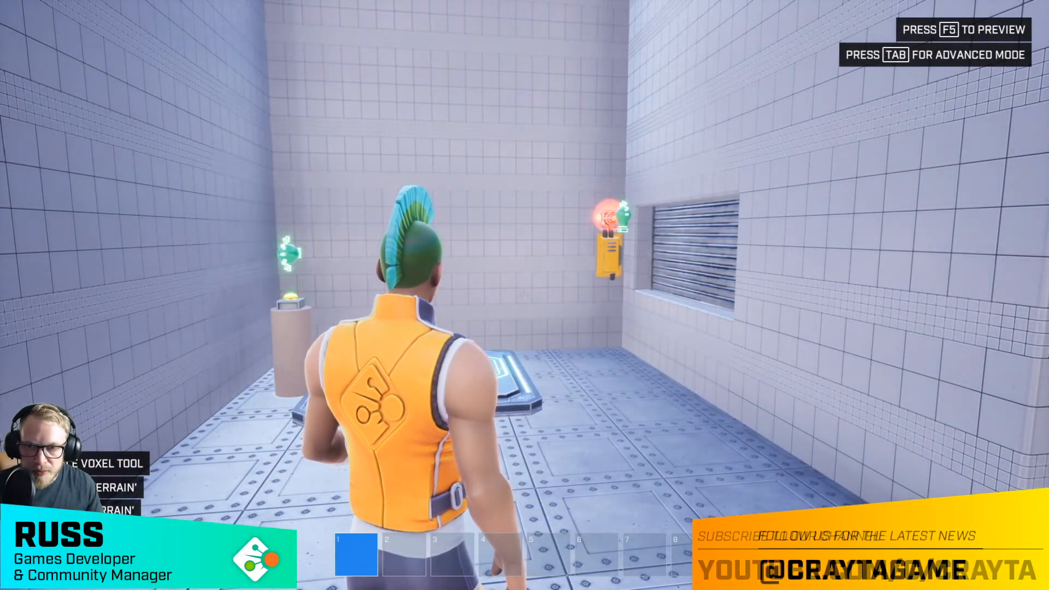
# - Find The puzzle pack among the community packages and install its update in Puzzle Rooms
pyautogui.press('Tab')
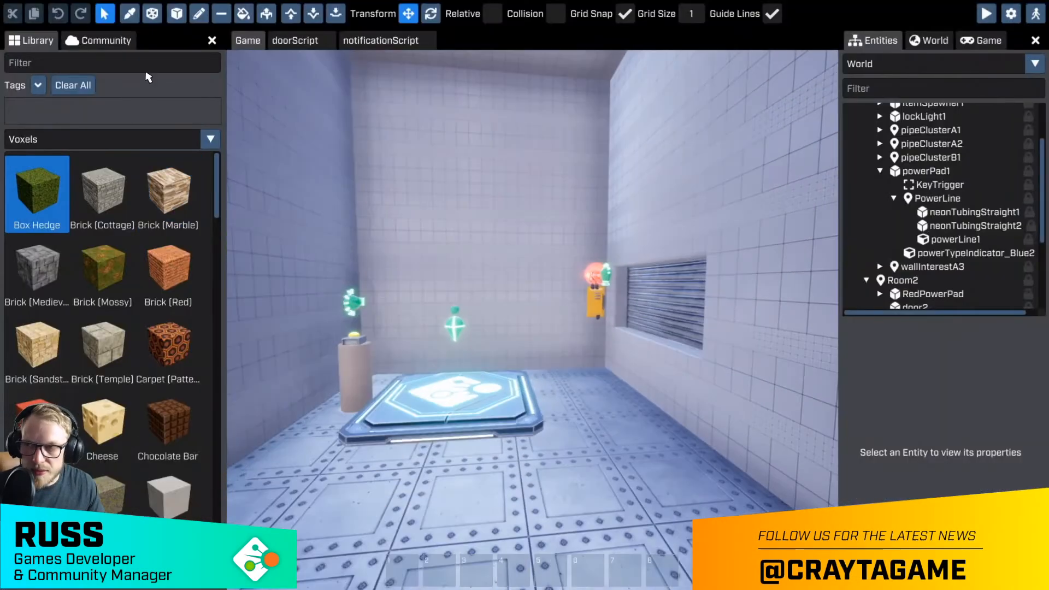
pyautogui.click(120, 46)
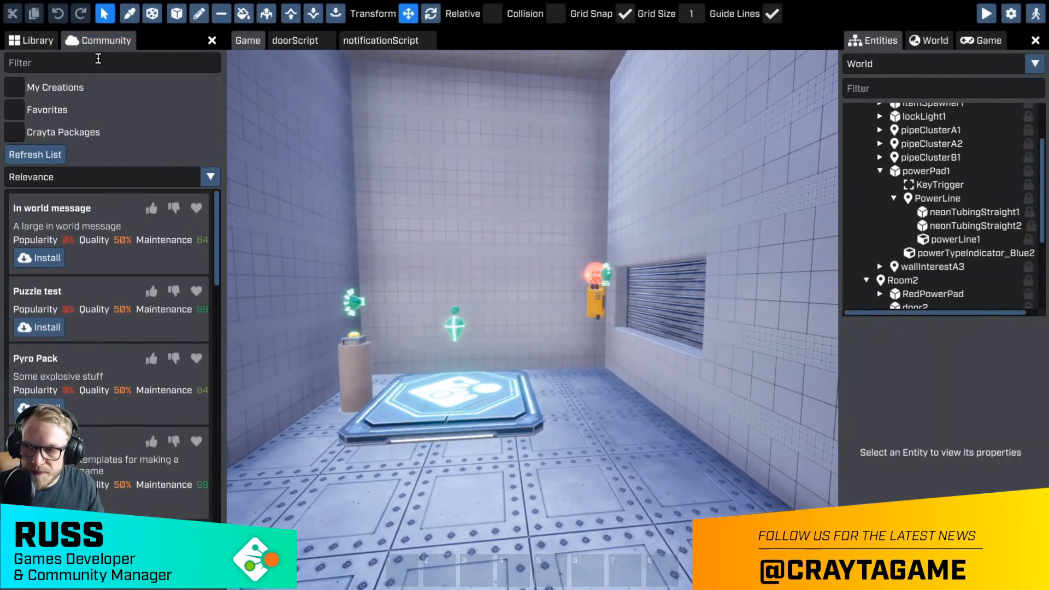
pyautogui.scroll(-3, 132, 271)
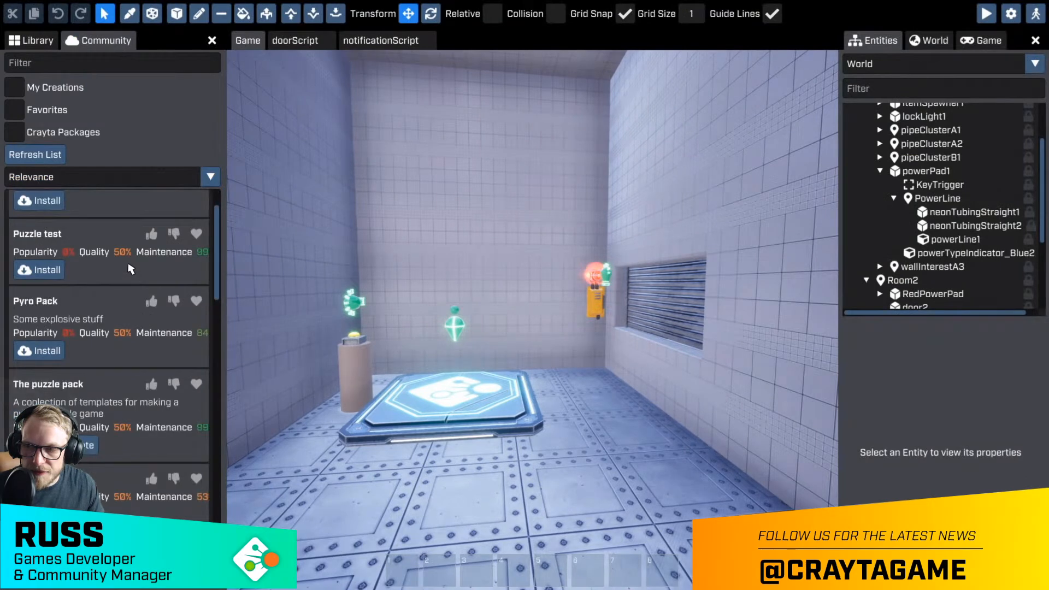
pyautogui.scroll(-1, 109, 268)
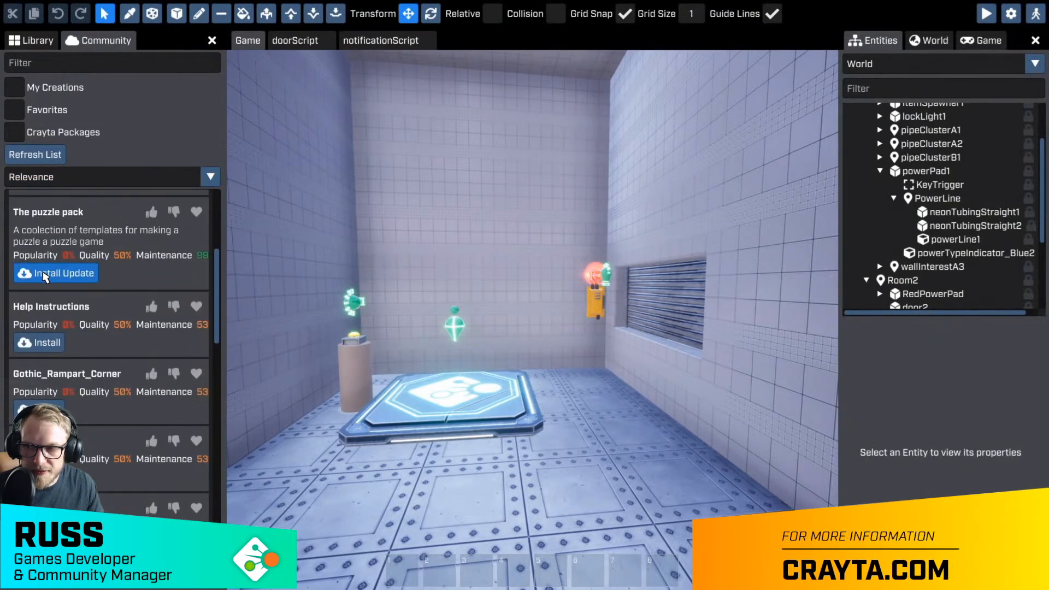
pyautogui.click(57, 276)
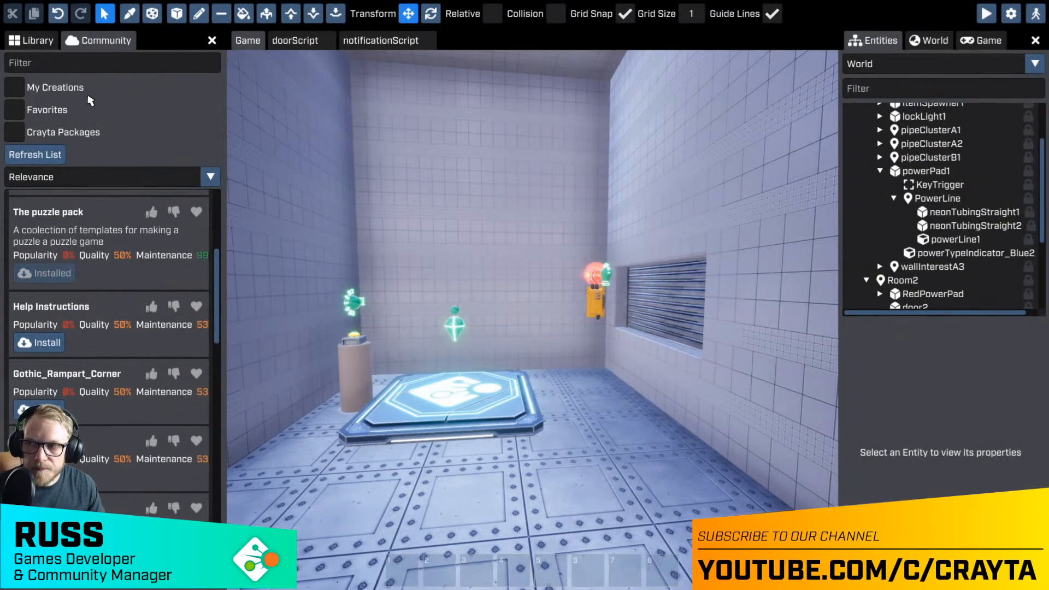
# - List the library's templates and check for the PowerGate and PowerNotGate templates
pyautogui.click(32, 40)
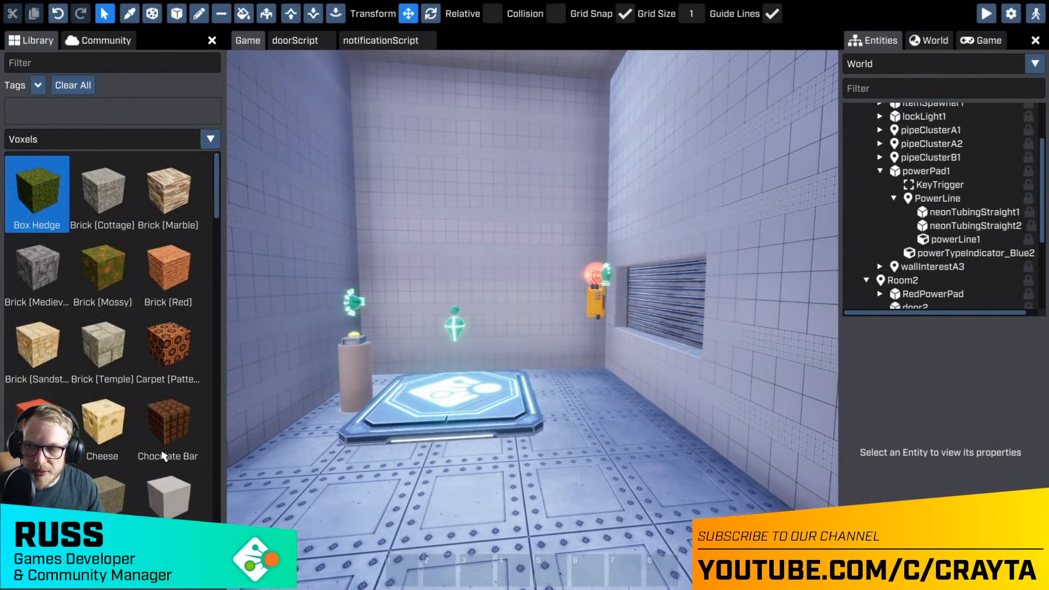
pyautogui.click(54, 140)
pyautogui.click(55, 241)
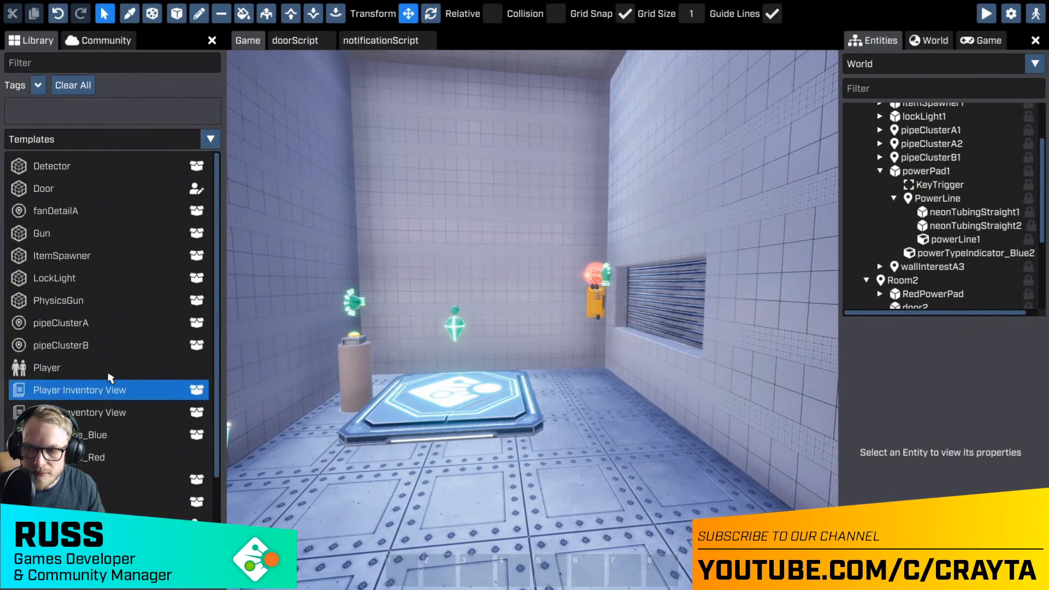
pyautogui.scroll(-3, 118, 324)
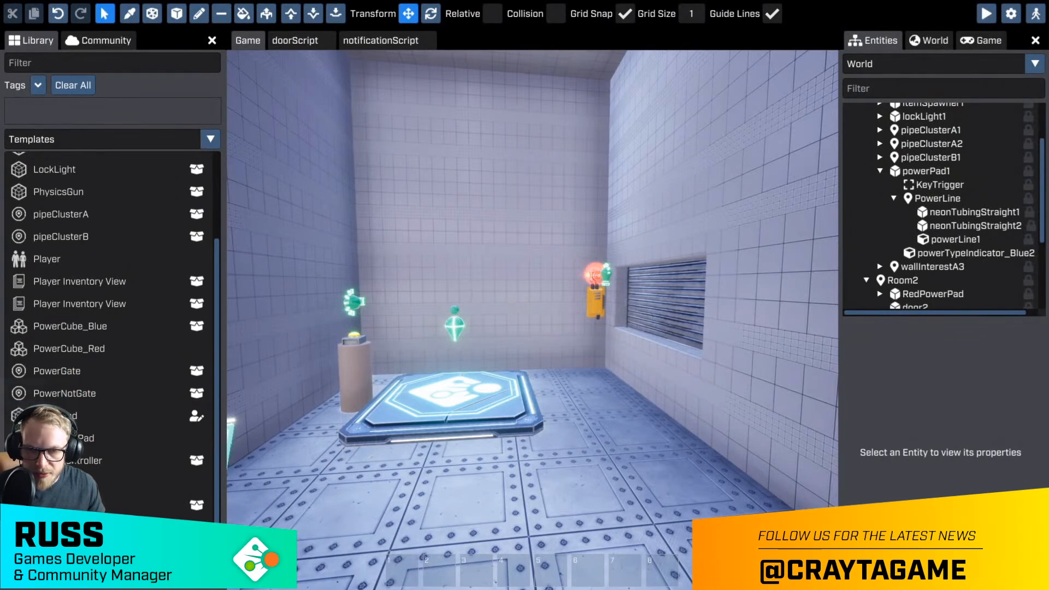
# - Examine the layout of the puzzle rooms, including the power lines, raised platforms, roll-up doors and connecting doorways
pyautogui.moveTo(560, 469); pyautogui.dragTo(711, 464, button='right')
pyautogui.press('w')
pyautogui.press('w')
pyautogui.moveTo(533, 308); pyautogui.dragTo(423, 312, button='right')
pyautogui.press('w')
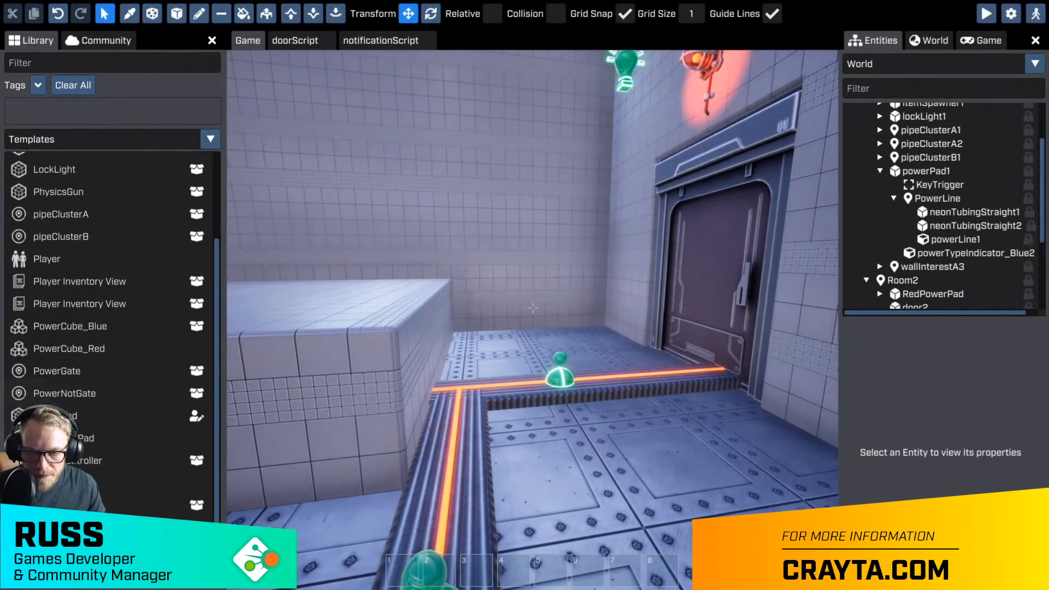
pyautogui.press('w')
pyautogui.moveTo(533, 309); pyautogui.dragTo(445, 311, button='right')
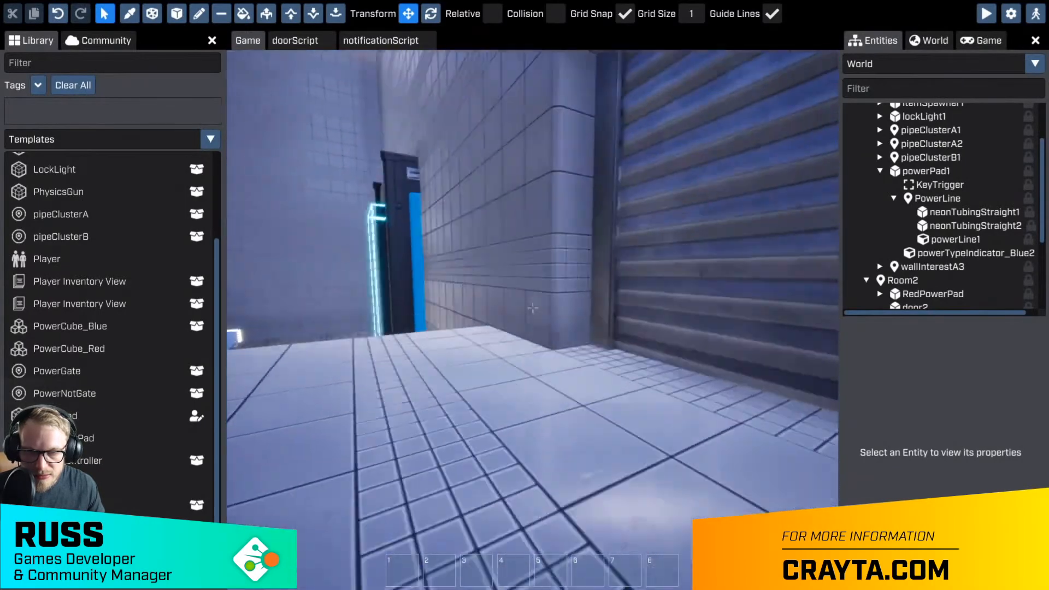
pyautogui.press('w')
pyautogui.moveTo(533, 309); pyautogui.dragTo(730, 301, button='right')
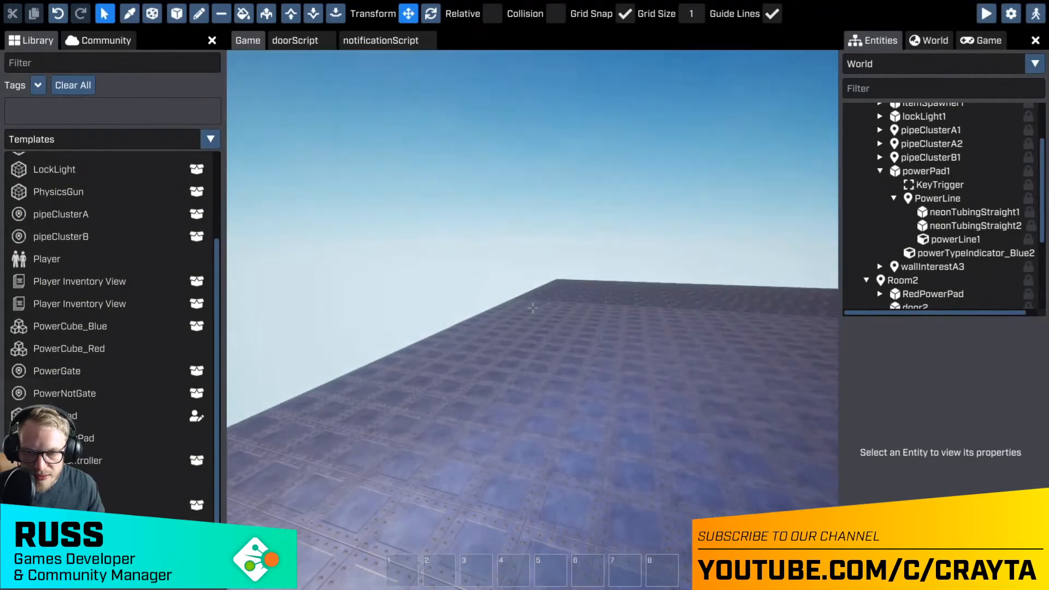
pyautogui.press('w')
pyautogui.moveTo(532, 308); pyautogui.dragTo(708, 341, button='right')
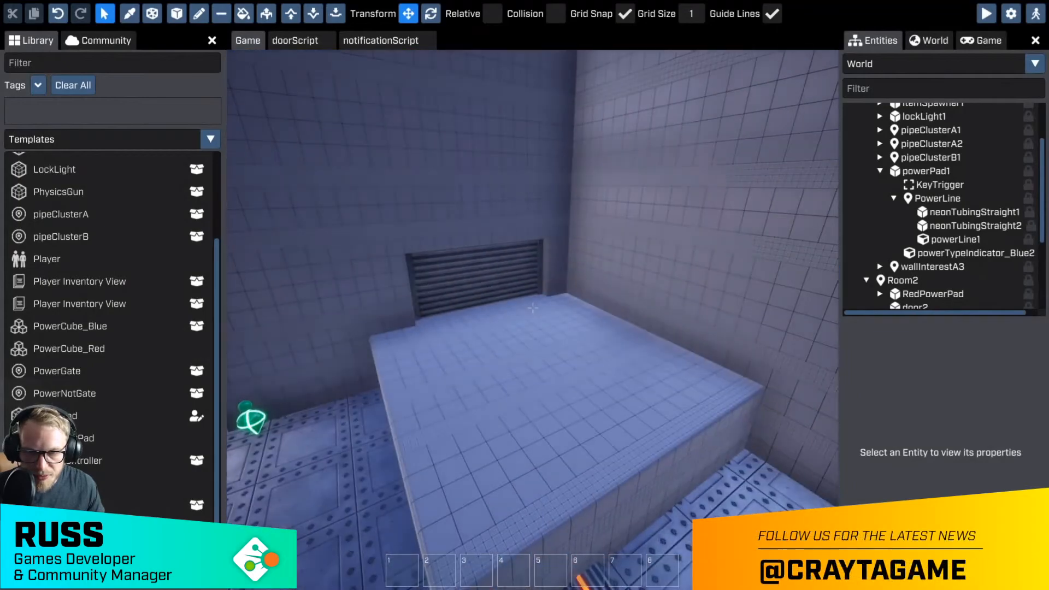
pyautogui.moveTo(532, 309); pyautogui.dragTo(697, 303, button='right')
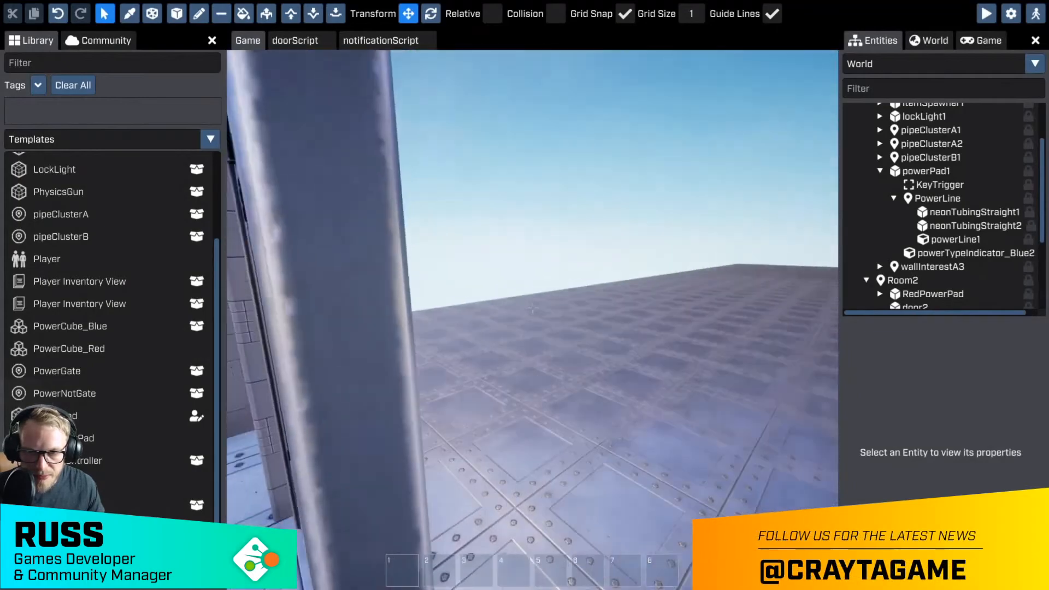
pyautogui.moveTo(532, 308); pyautogui.dragTo(468, 297, button='right')
pyautogui.press('w')
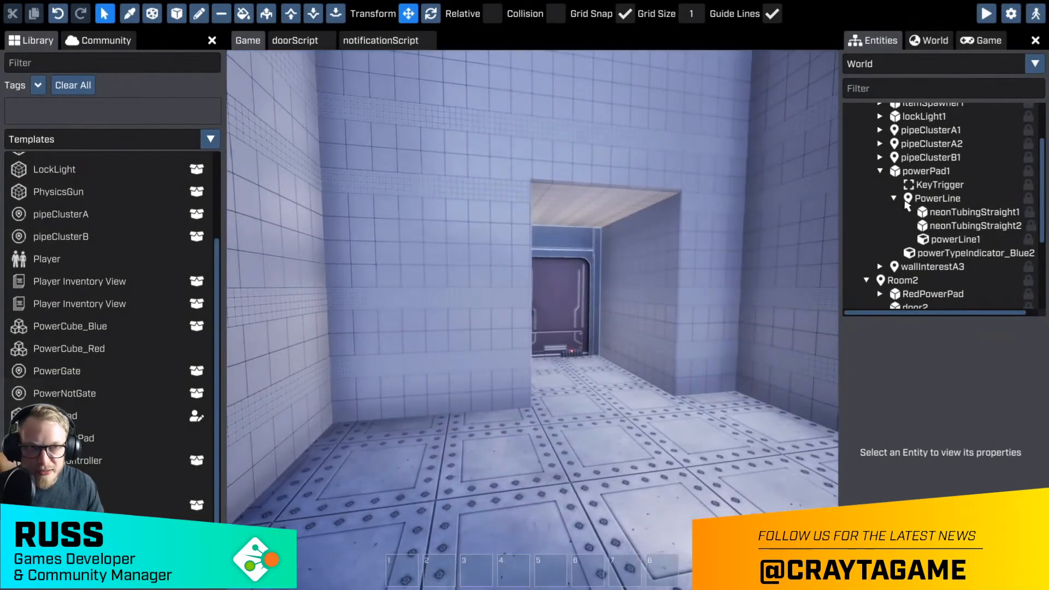
# - Start a preview and carry the blue cube with the Physics Gun to playtest the rooms with the blue and red power pads
pyautogui.click(987, 15)
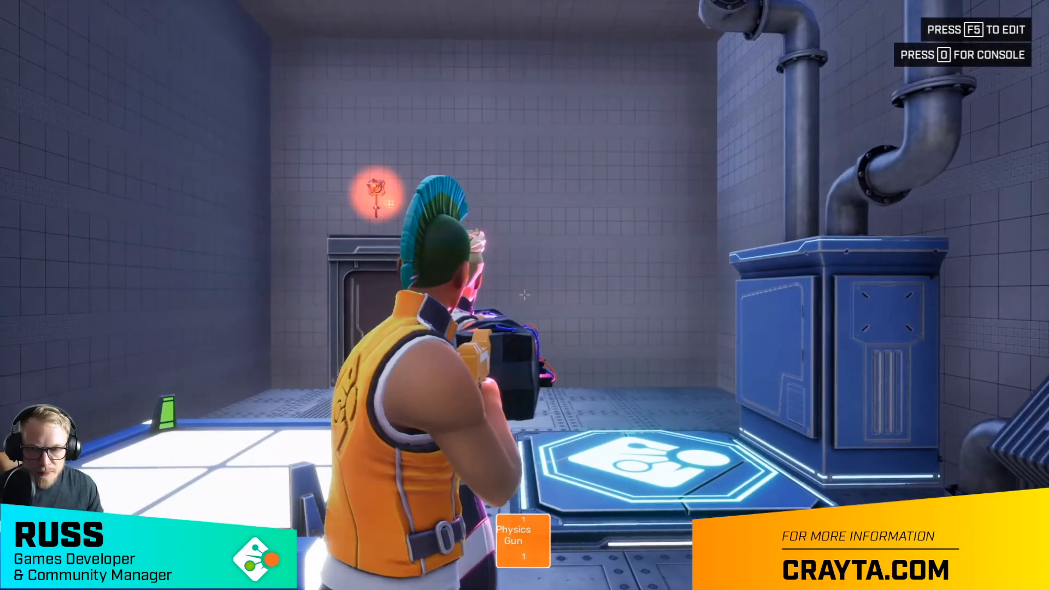
pyautogui.press('w')
pyautogui.press('f')
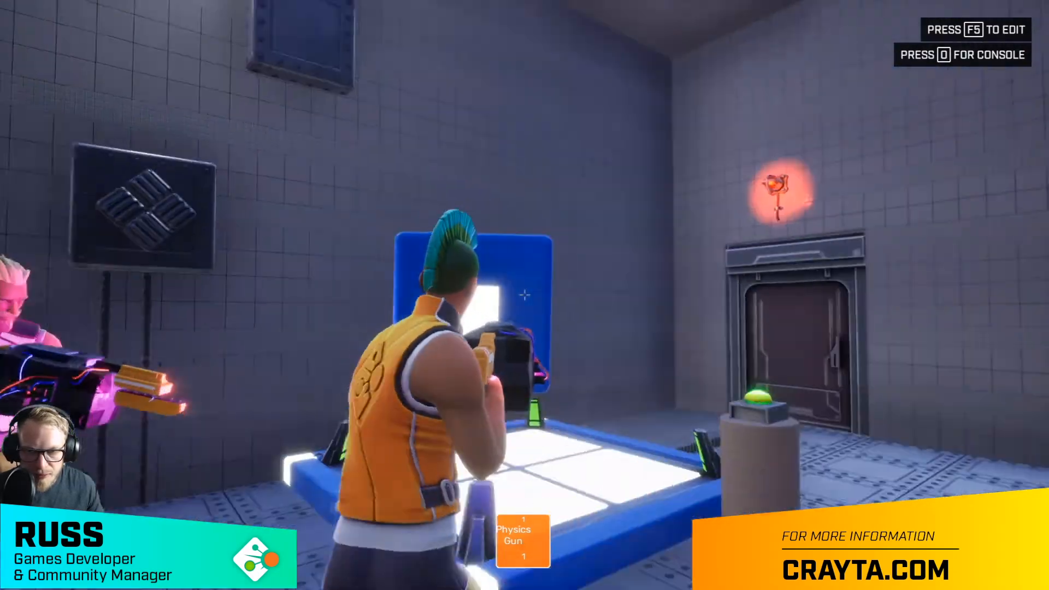
pyautogui.press('w')
pyautogui.click(524, 296)
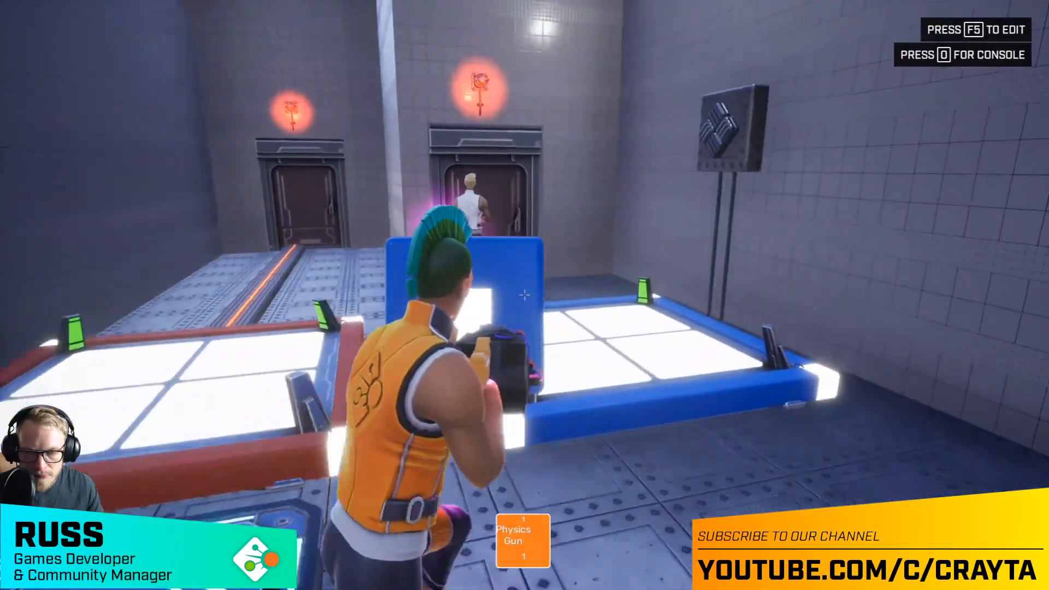
pyautogui.press('s')
pyautogui.press('a')
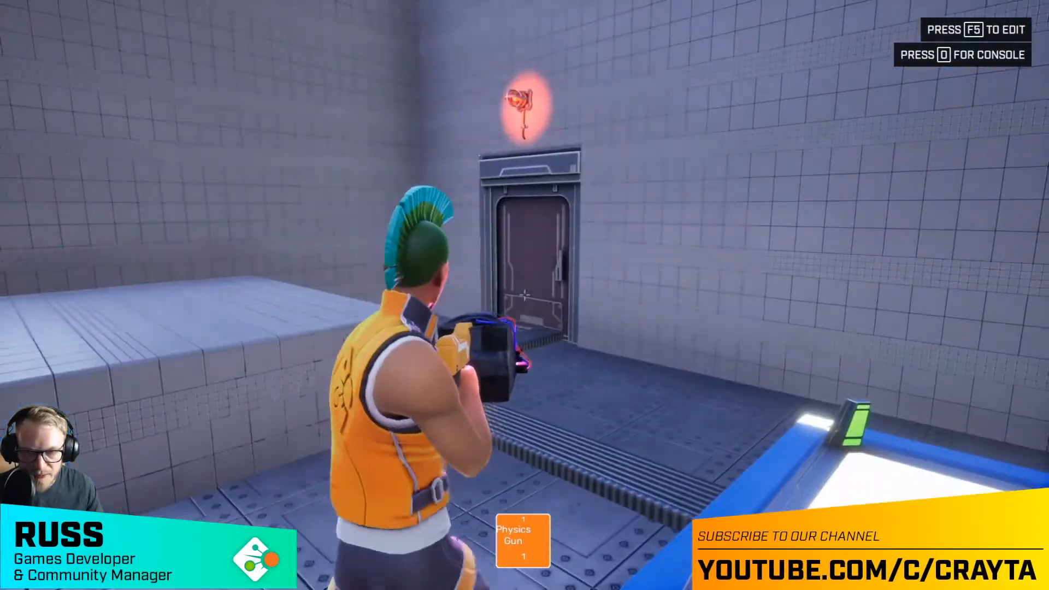
# - Playtest the third room's side area by moving the blue cube from its spawner through the window opening onto the raised platform
pyautogui.press('w')
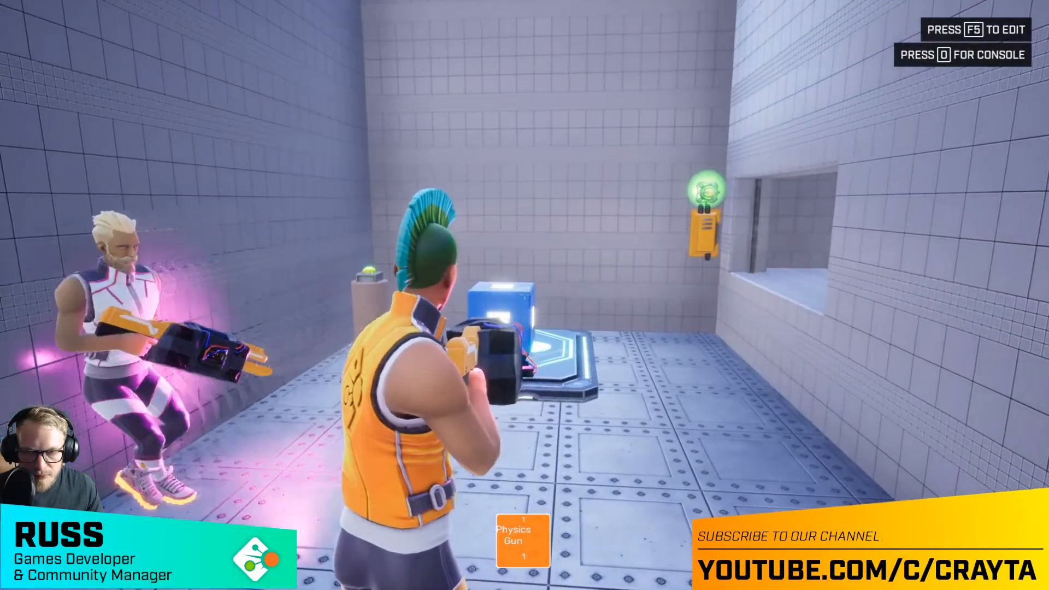
pyautogui.press('w')
pyautogui.click(525, 295)
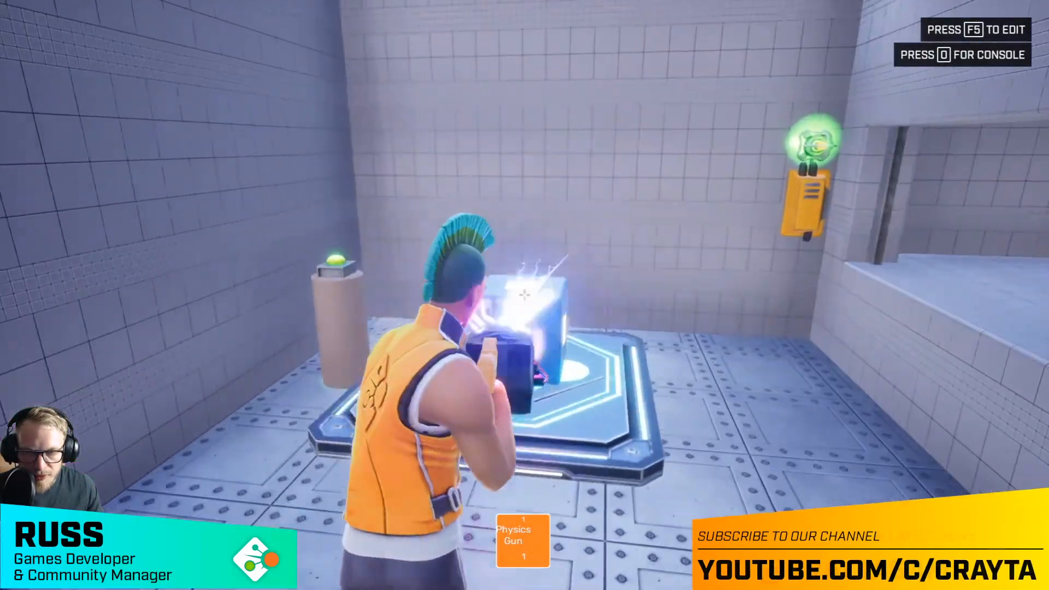
pyautogui.press('w')
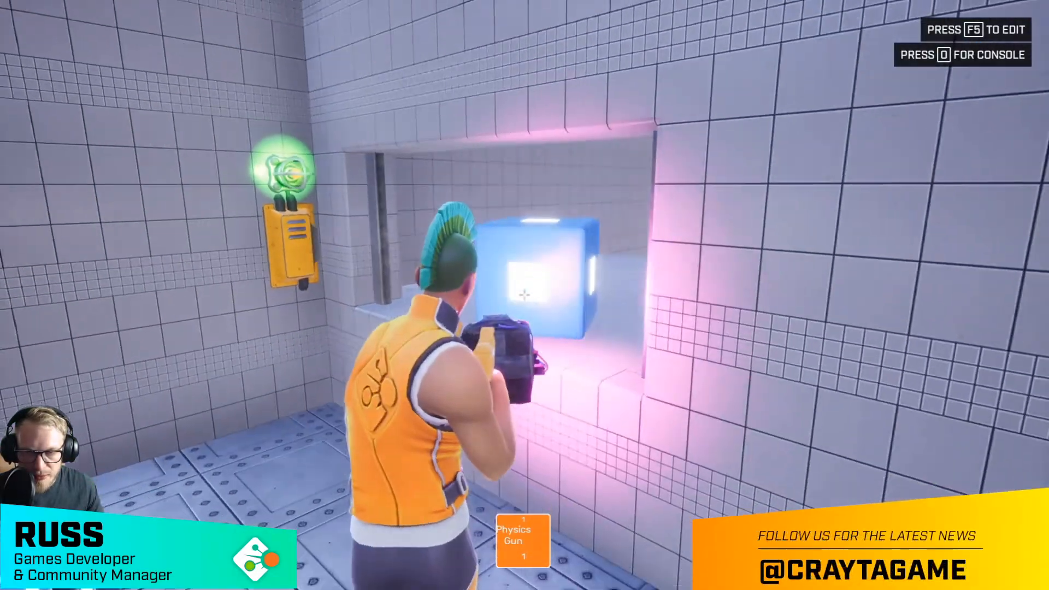
pyautogui.click(525, 295)
pyautogui.press('w')
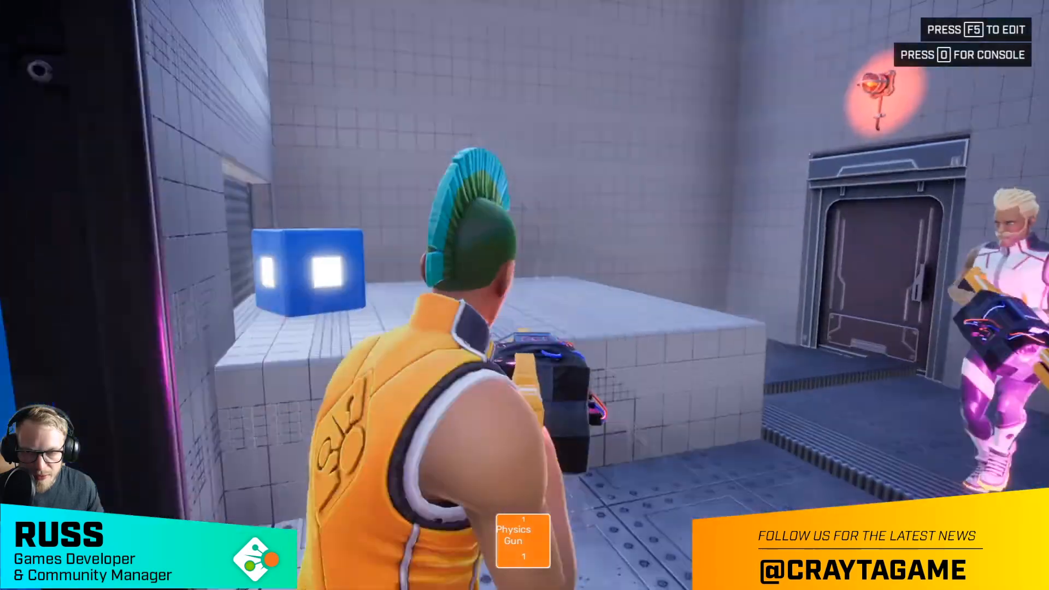
# - Carry the cube from the raised platform to the blue power pad, leave through the exit door and end the preview
pyautogui.click(525, 295)
pyautogui.press('w')
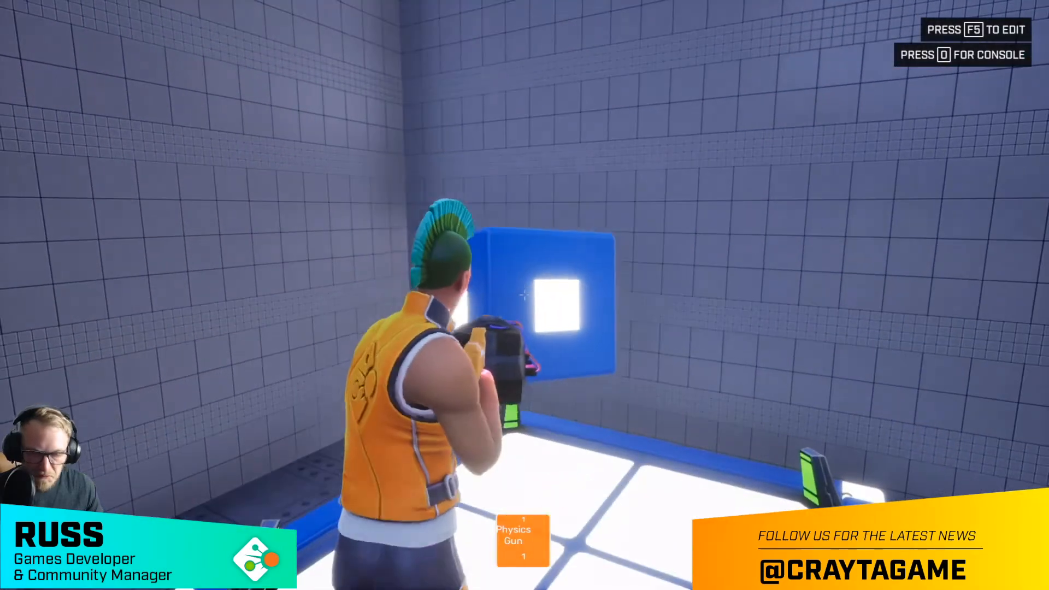
pyautogui.click(525, 295)
pyautogui.press('w')
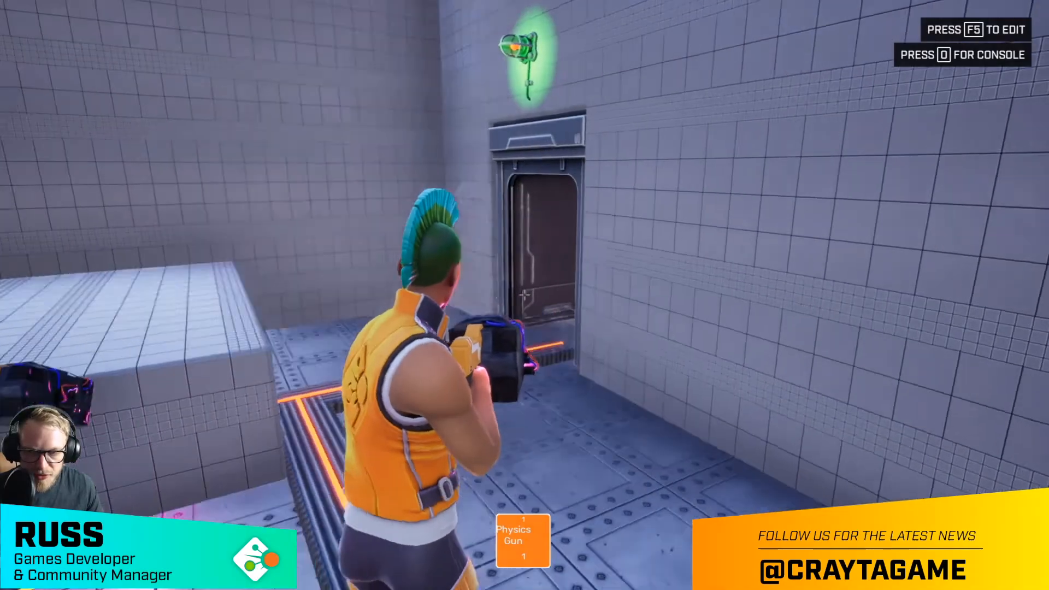
pyautogui.press('w')
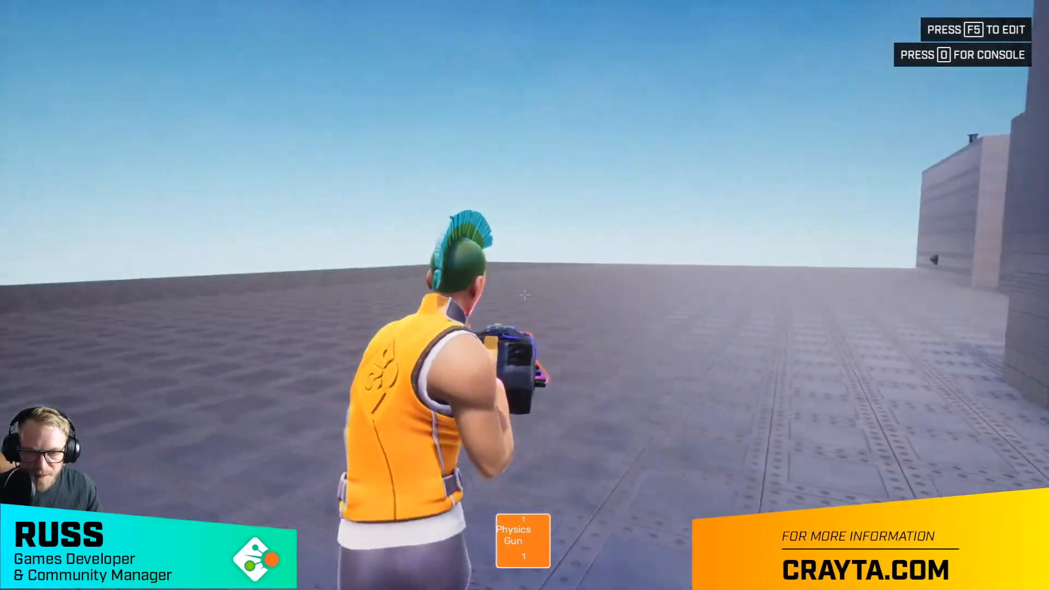
pyautogui.press('w')
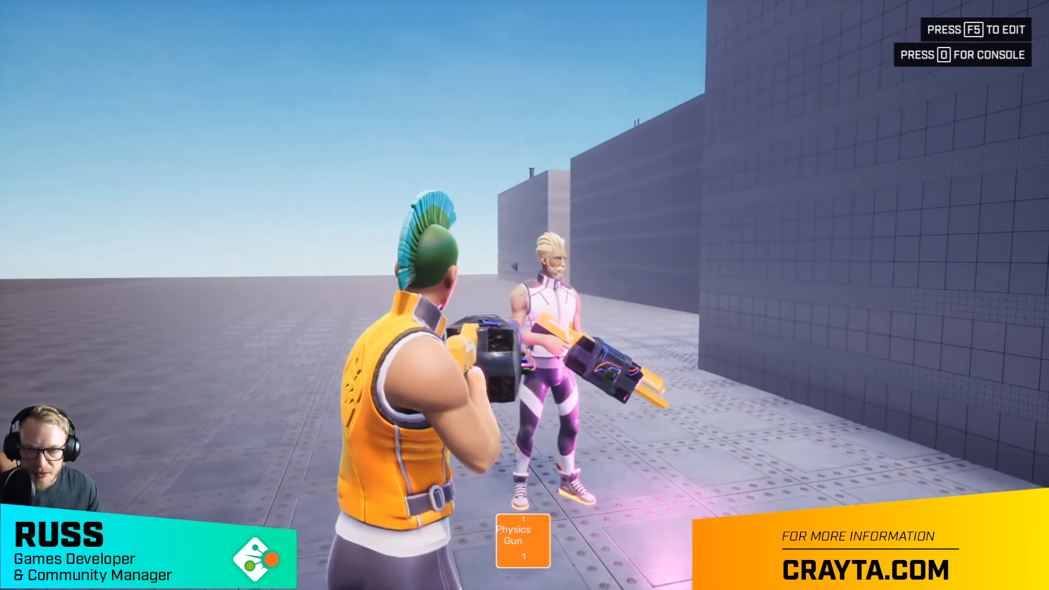
pyautogui.press('F5')
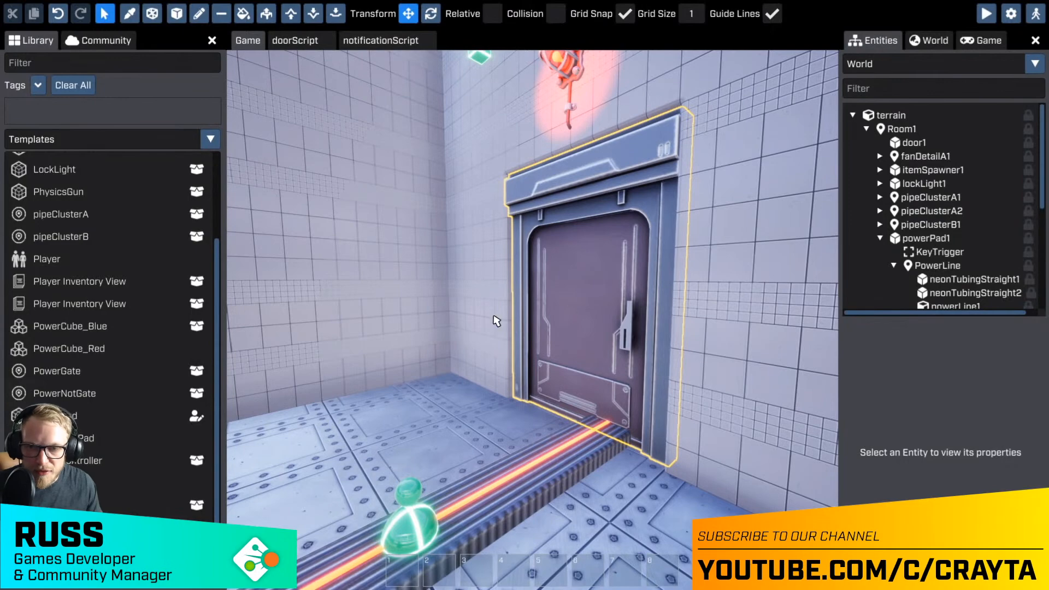
# - Examine the doors, their lock lights and the power lines leading to them in the advanced editing mode
pyautogui.press('s')
pyautogui.moveTo(616, 307); pyautogui.dragTo(642, 308, button='right')
pyautogui.press('d')
pyautogui.moveTo(533, 309); pyautogui.dragTo(445, 307, button='right')
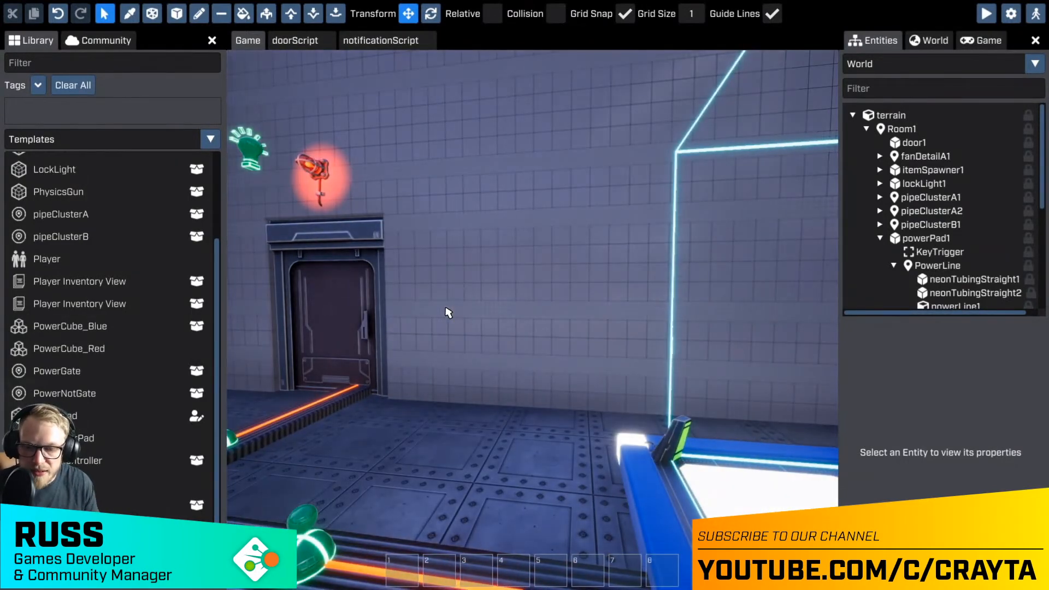
pyautogui.press('w')
pyautogui.moveTo(417, 316); pyautogui.dragTo(382, 314, button='right')
pyautogui.moveTo(533, 308); pyautogui.dragTo(502, 308, button='right')
pyautogui.press('w')
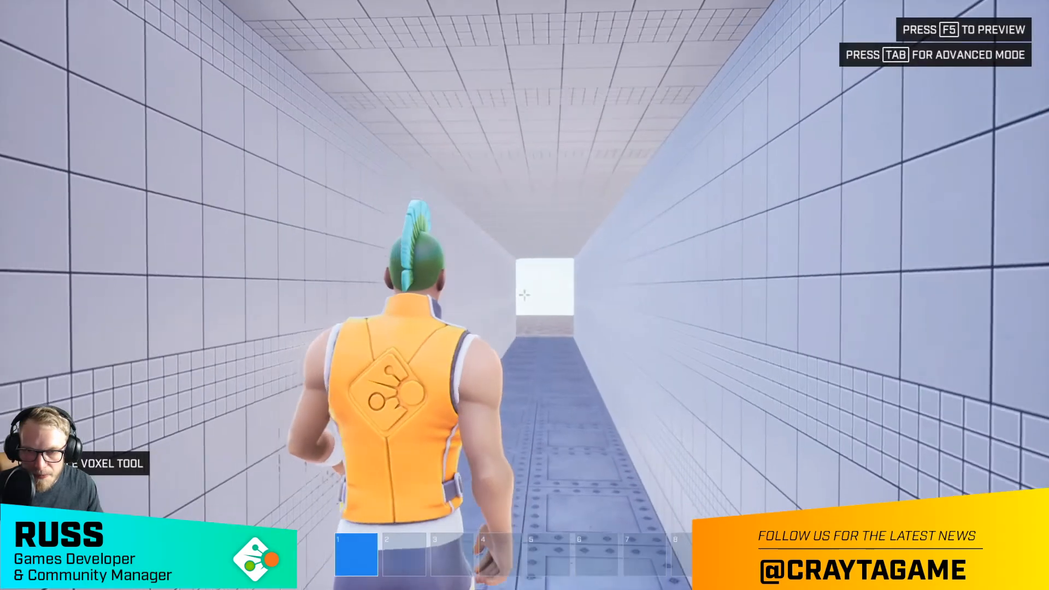
# - Walk through the tiled corridor and the large empty room in basic editing mode to examine the space for another puzzle
pyautogui.press('w')
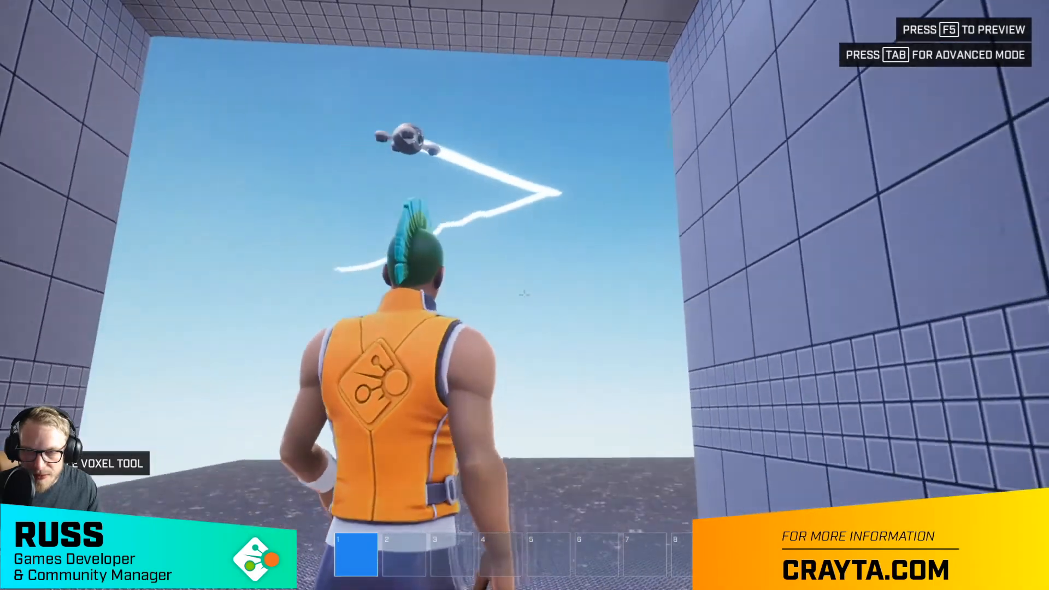
pyautogui.press('w')
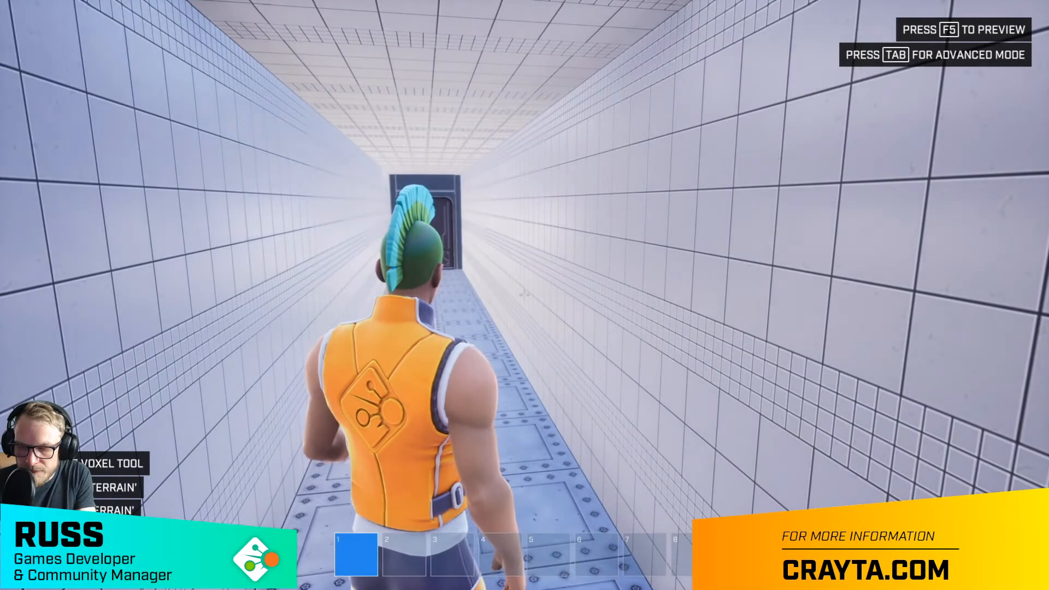
pyautogui.press('w')
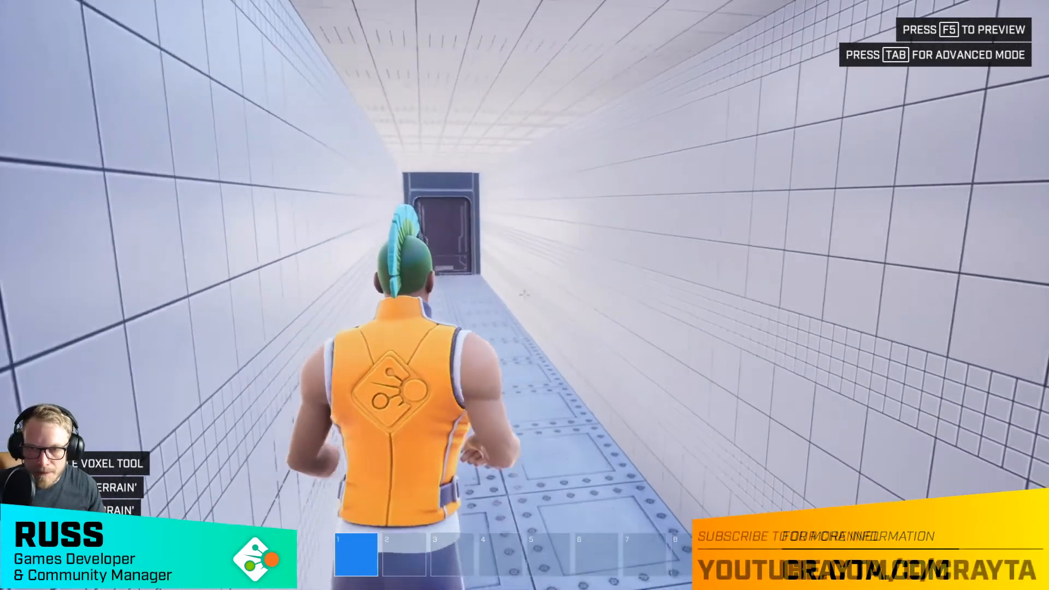
pyautogui.press('w')
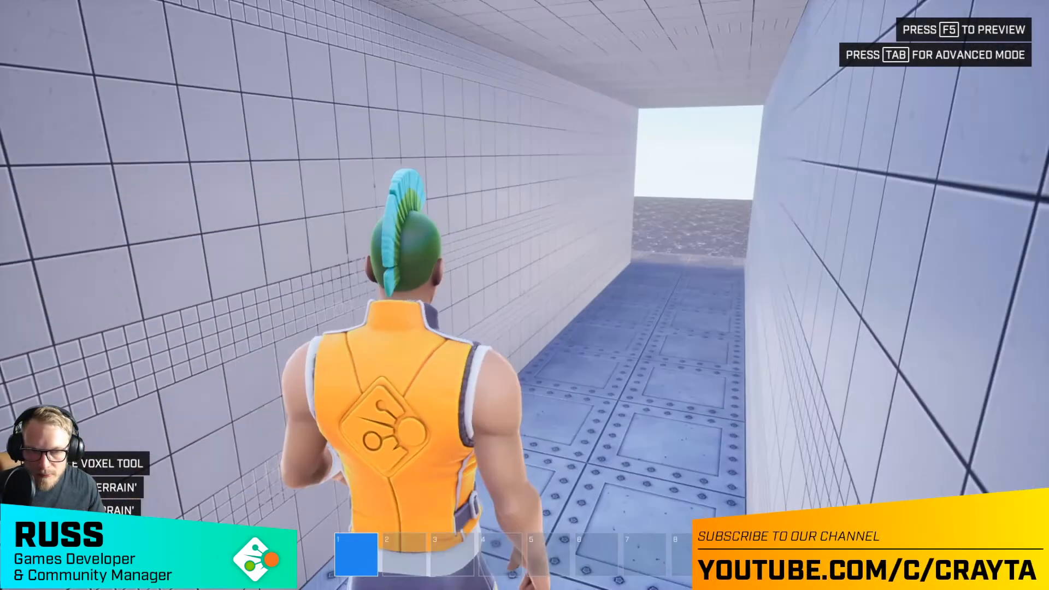
pyautogui.press('w')
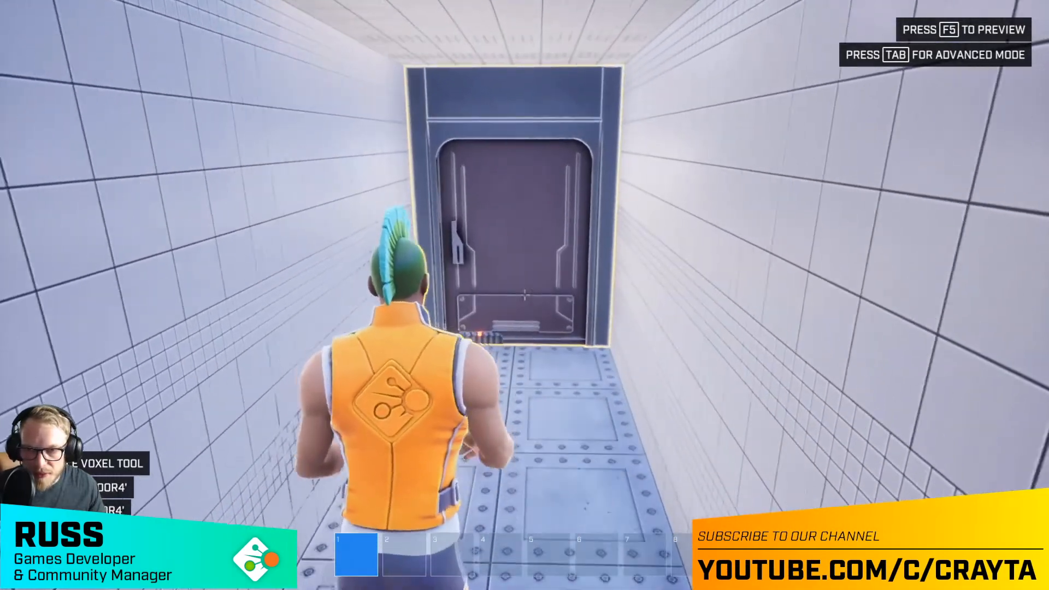
pyautogui.press('w')
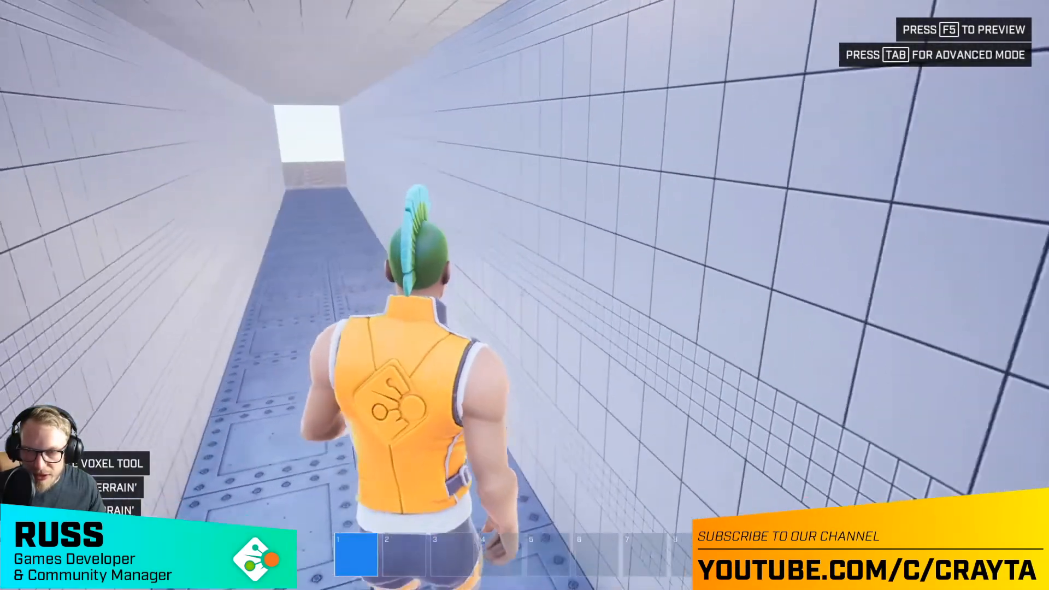
pyautogui.press('w')
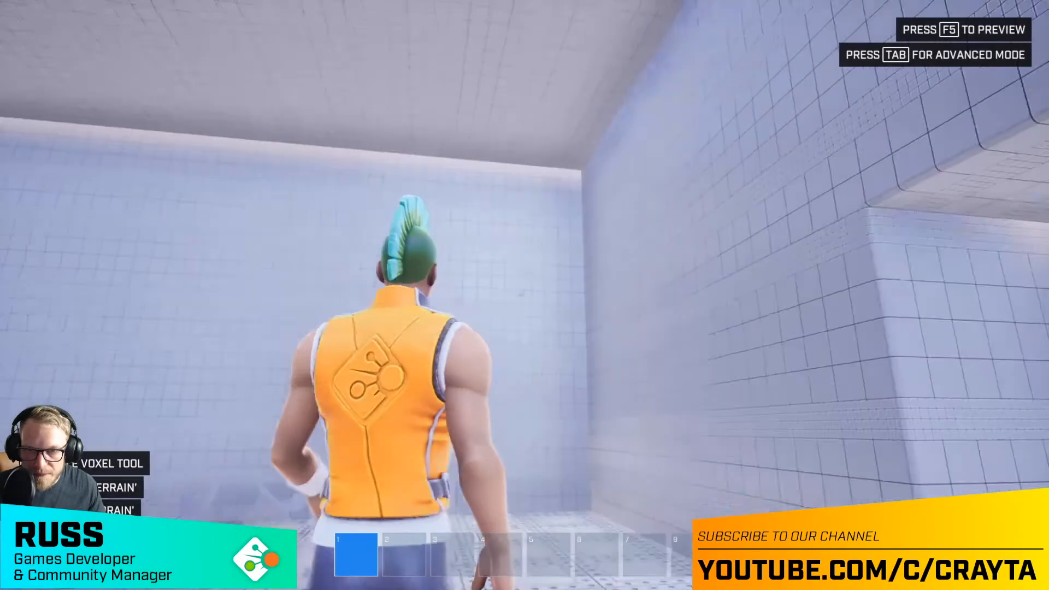
pyautogui.press('w')
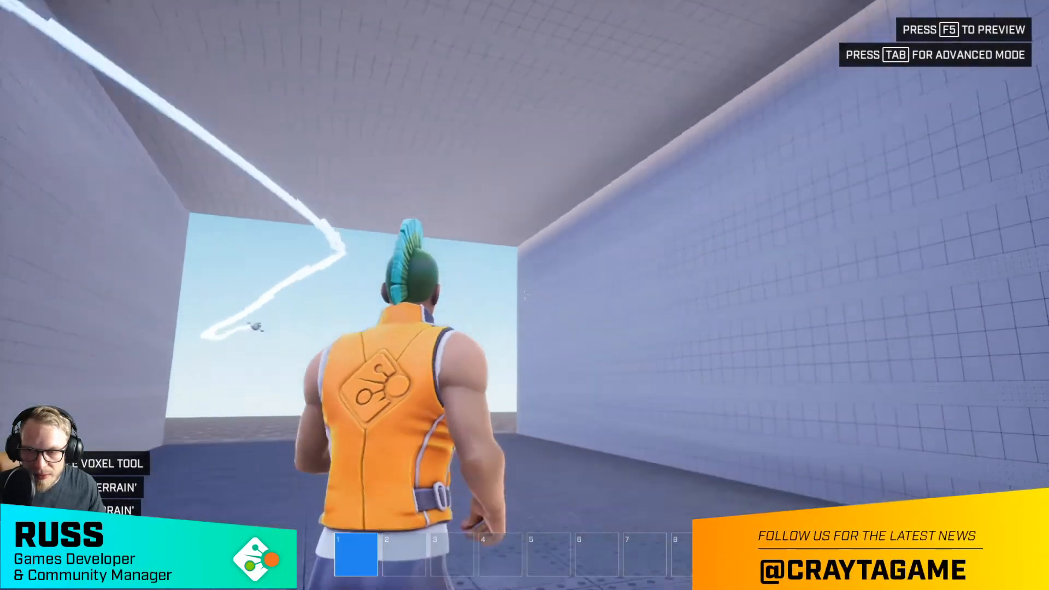
pyautogui.press('w')
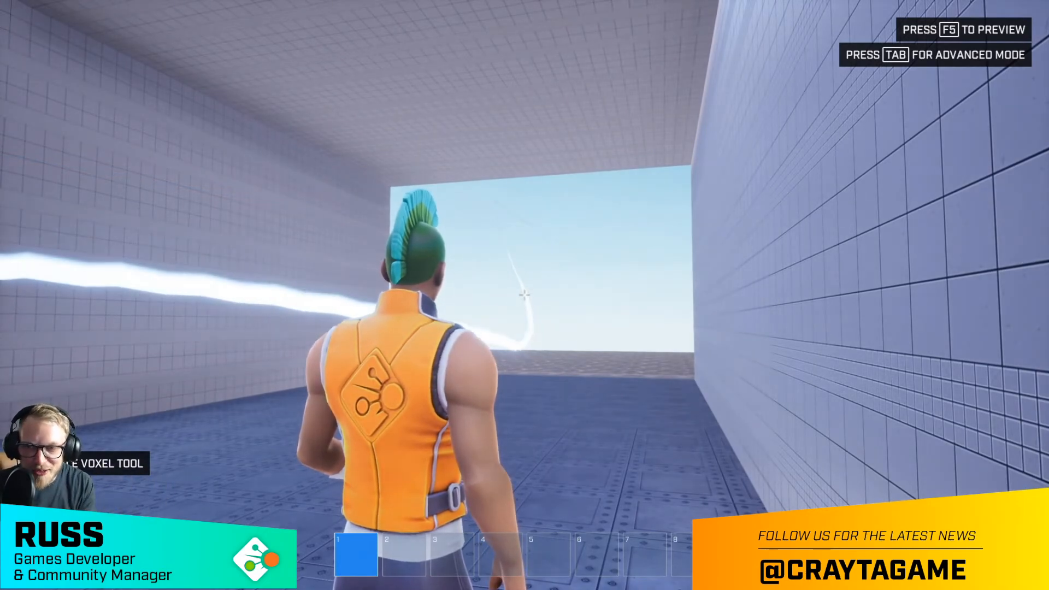
pyautogui.press('w')
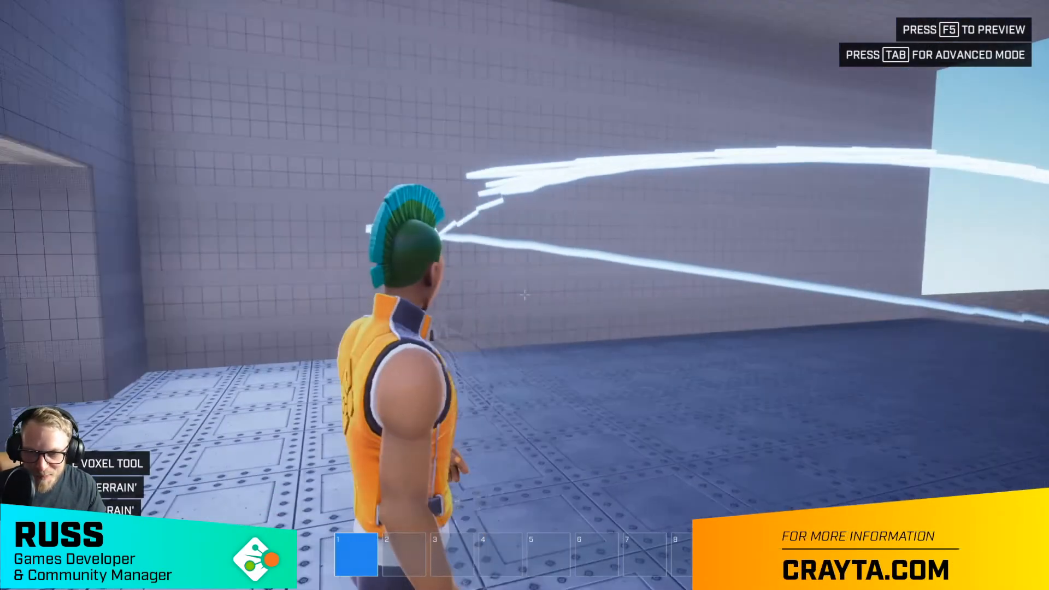
pyautogui.press('w')
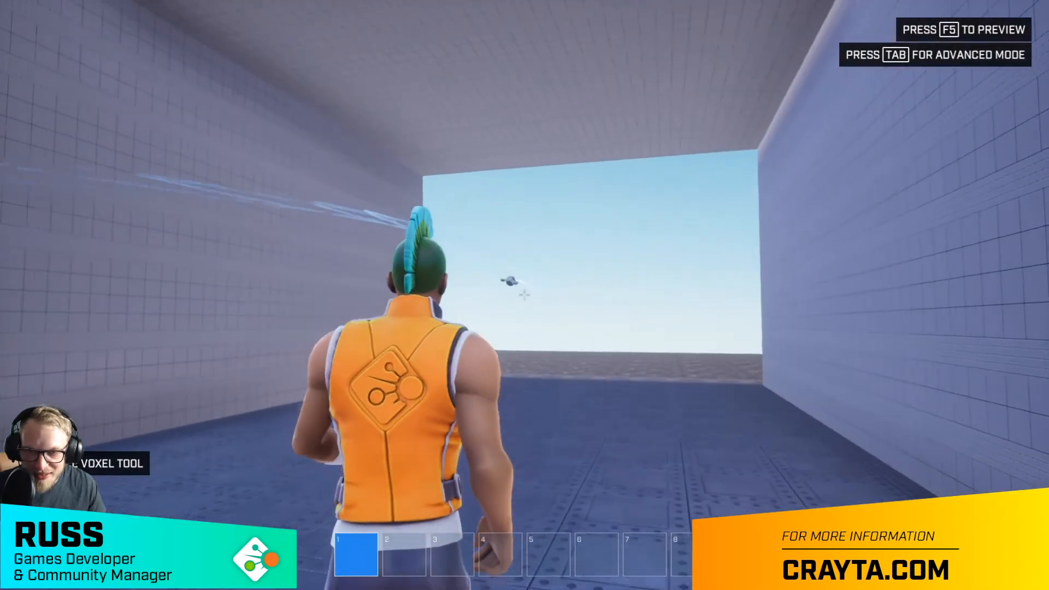
pyautogui.press('w')
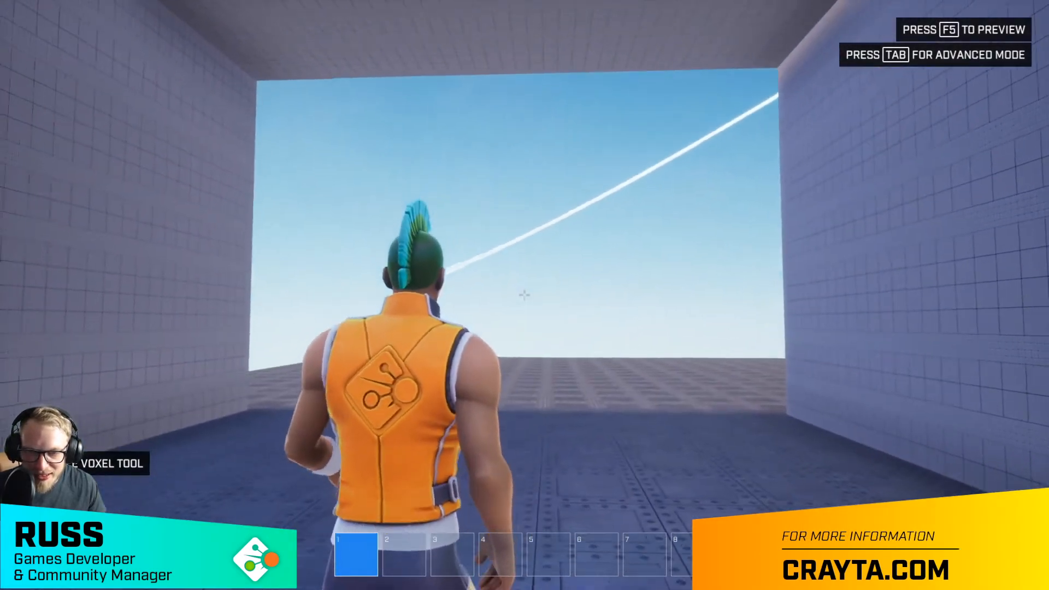
pyautogui.press('w')
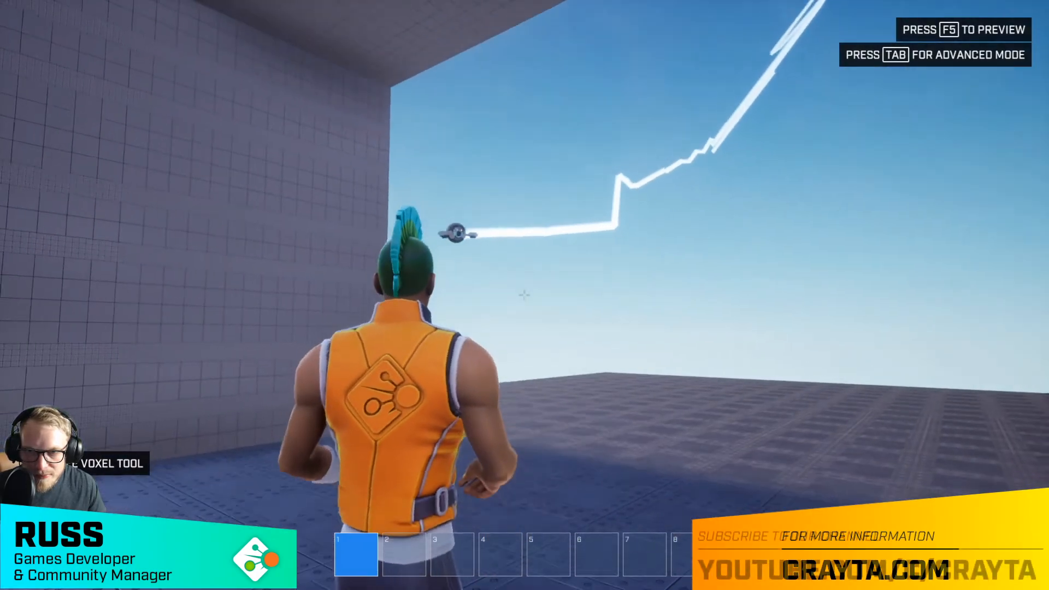
# - Place a blue power pad template on the empty room's floor at about 2212.5, 787.5, 0 with its rotation at 0
pyautogui.press('Tab')
pyautogui.press('s')
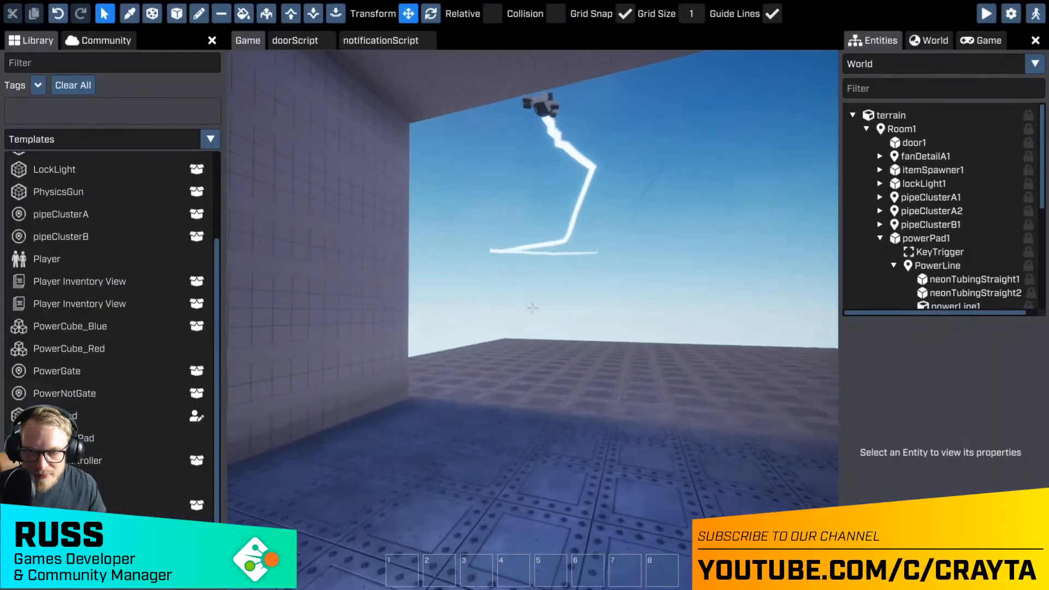
pyautogui.press('s')
pyautogui.moveTo(533, 308); pyautogui.dragTo(525, 350, button='right')
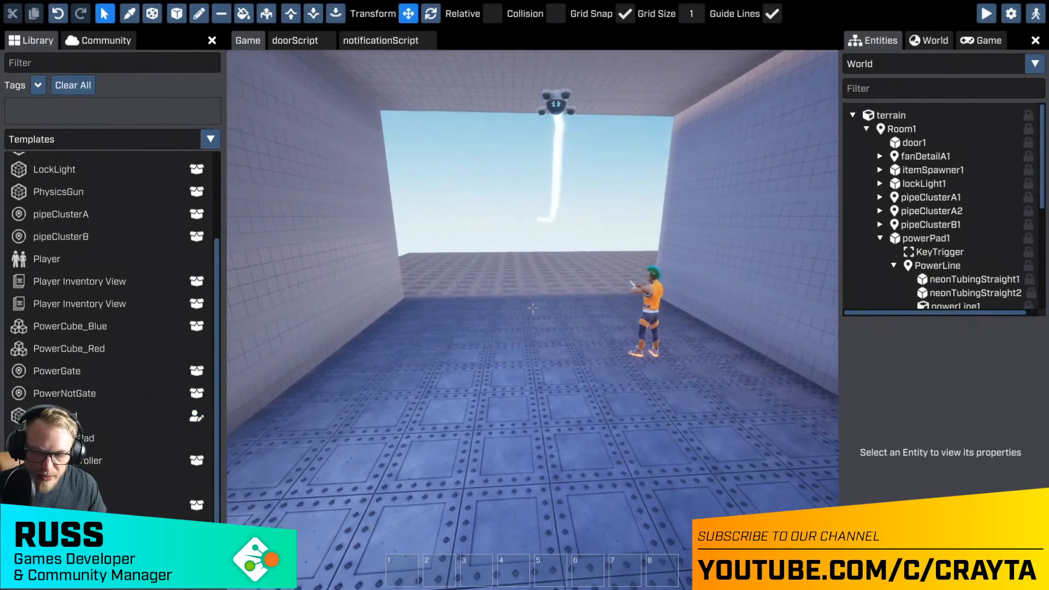
pyautogui.moveTo(266, 405); pyautogui.dragTo(249, 434, button='right')
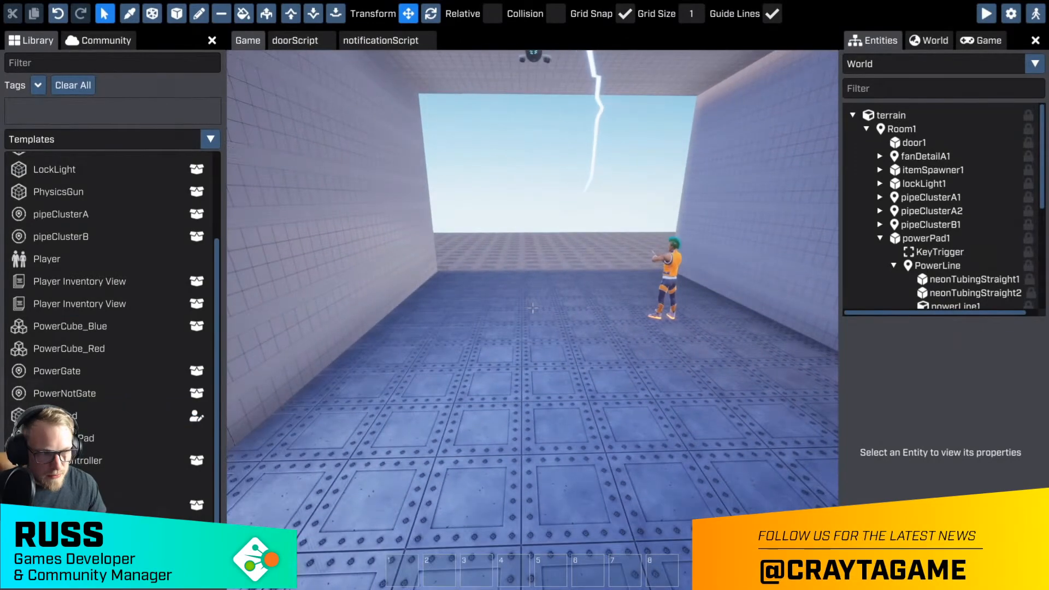
pyautogui.press('q')
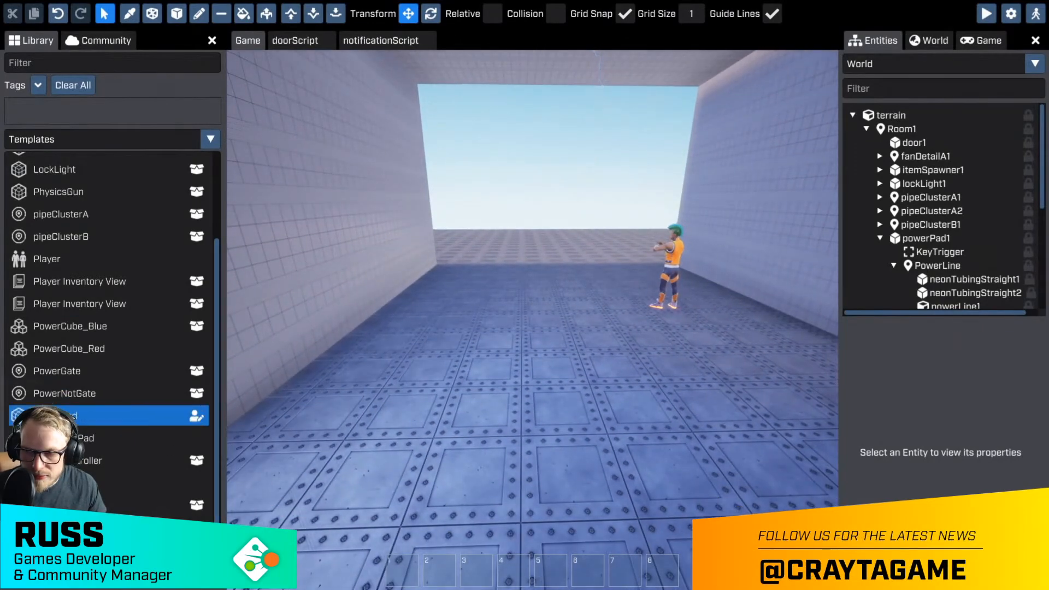
pyautogui.moveTo(76, 416); pyautogui.dragTo(512, 350)
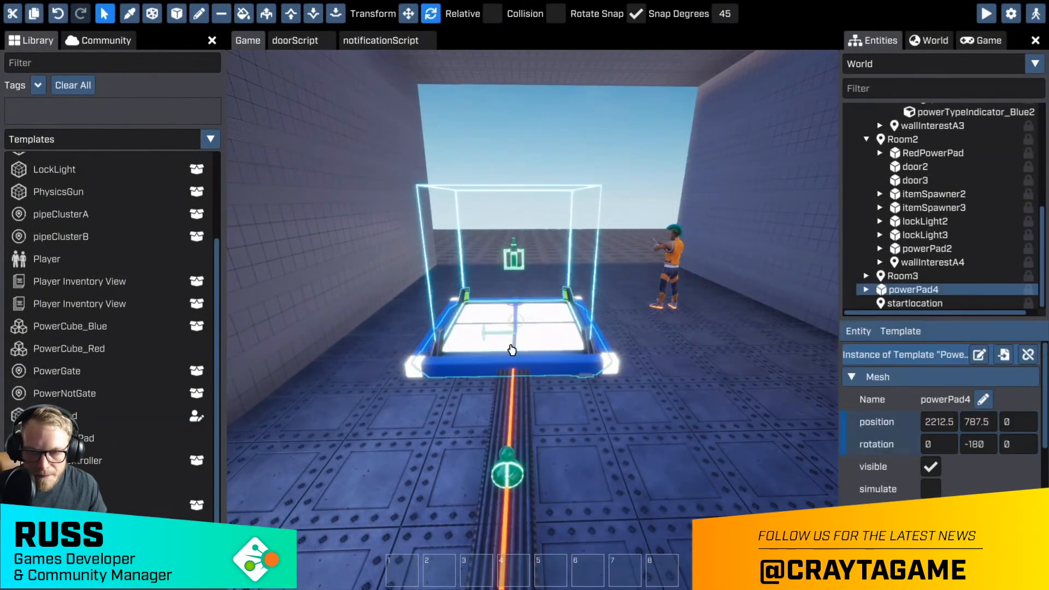
pyautogui.press('r')
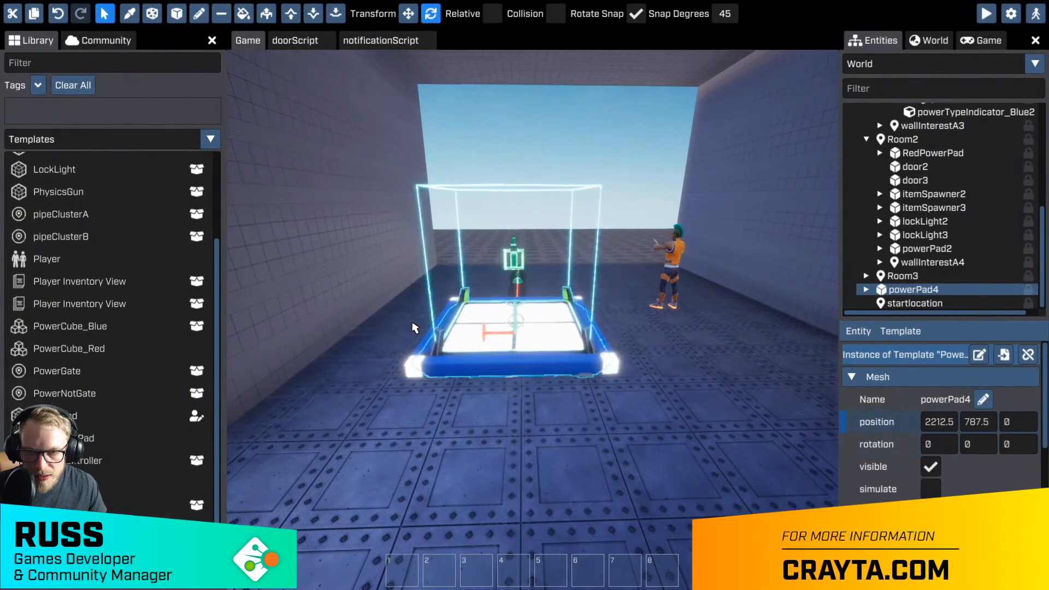
pyautogui.moveTo(517, 392); pyautogui.dragTo(533, 423, button='right')
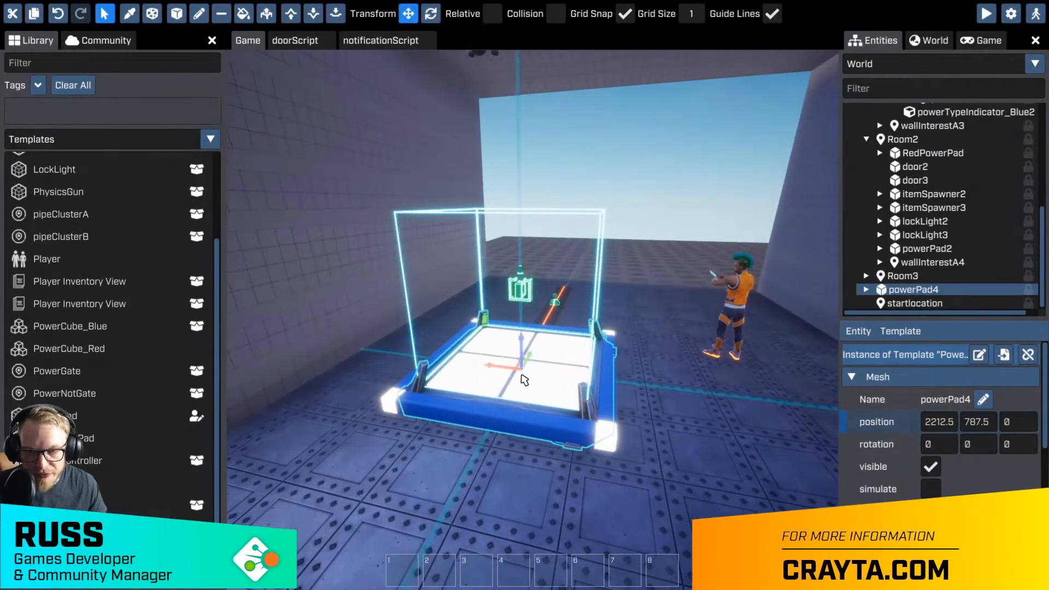
# - Move the blue power pad across the room's floor to position 2325, 575, 0
pyautogui.moveTo(534, 359); pyautogui.dragTo(623, 480)
pyautogui.scroll(-3, 623, 479)
pyautogui.click(92, 442)
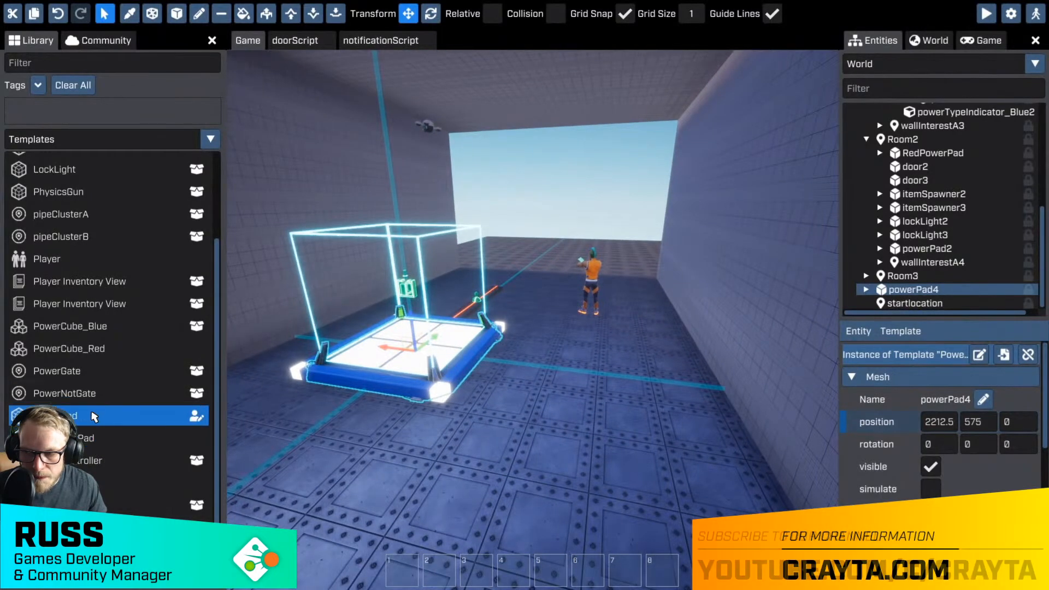
pyautogui.click(82, 372)
pyautogui.scroll(5, 104, 356)
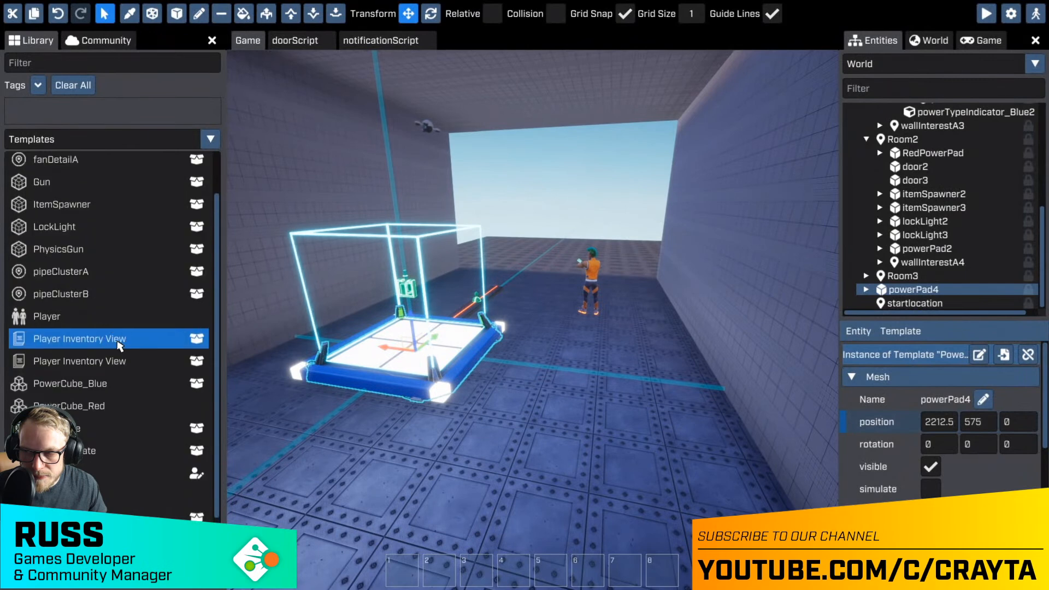
pyautogui.click(119, 346)
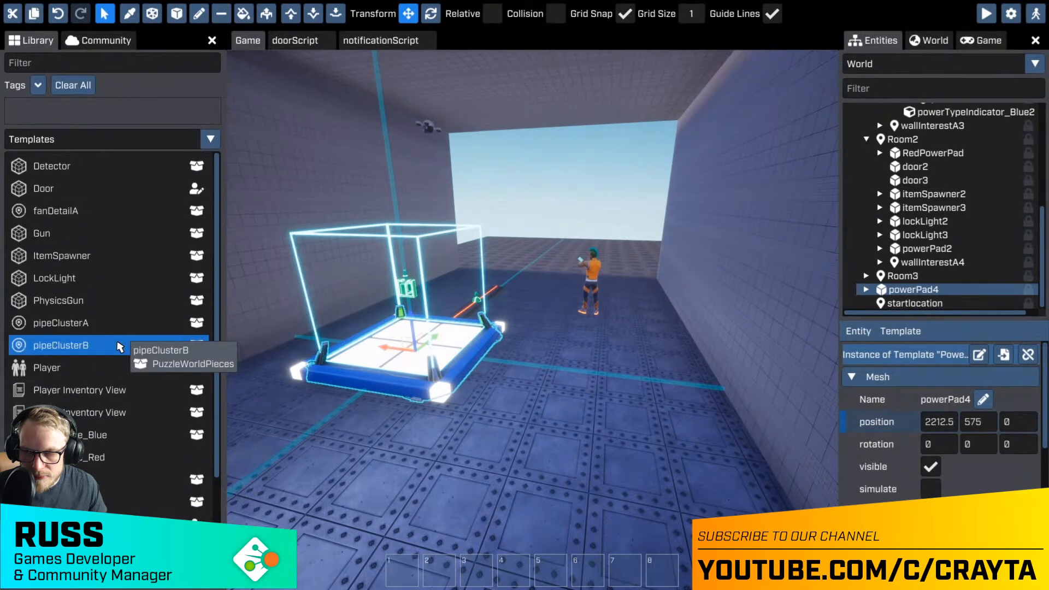
pyautogui.scroll(-3, 119, 352)
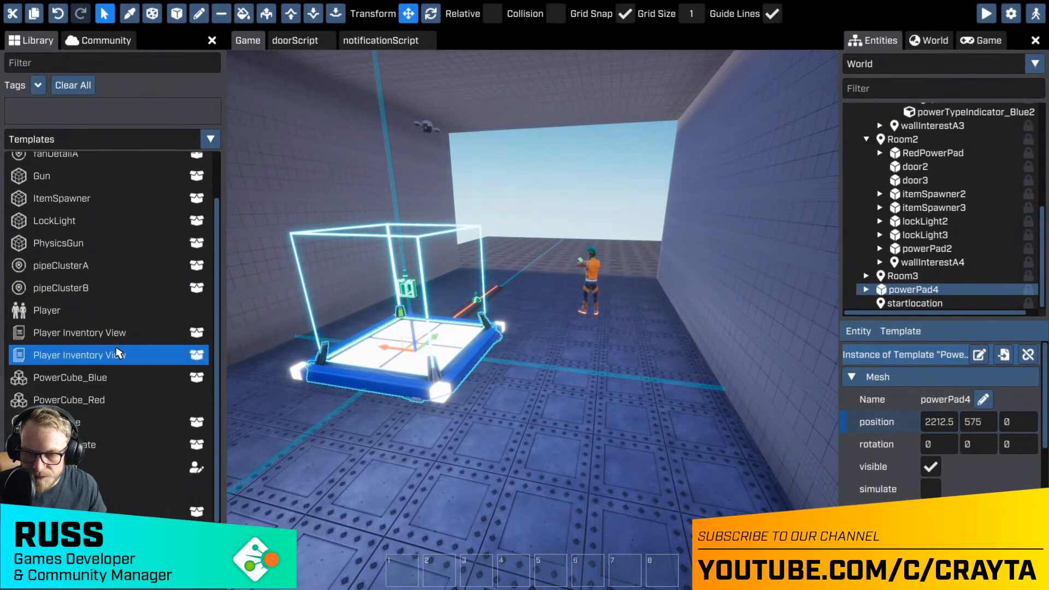
pyautogui.moveTo(392, 352); pyautogui.dragTo(351, 350)
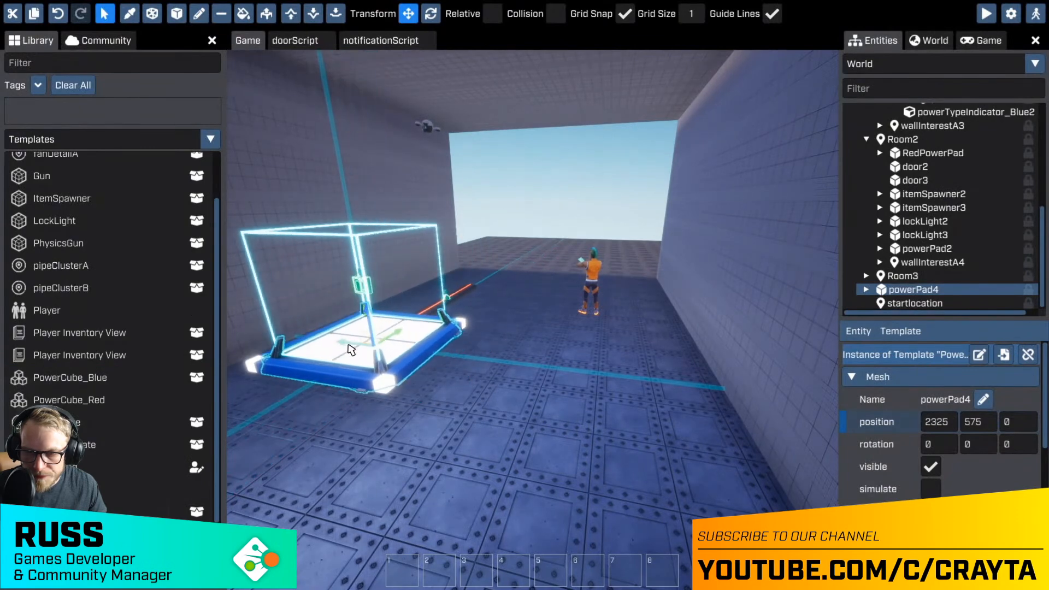
# - Place a red power pad template beside the blue one at about 1937.5, 175, 0, and select both pads together
pyautogui.scroll(2, 346, 426)
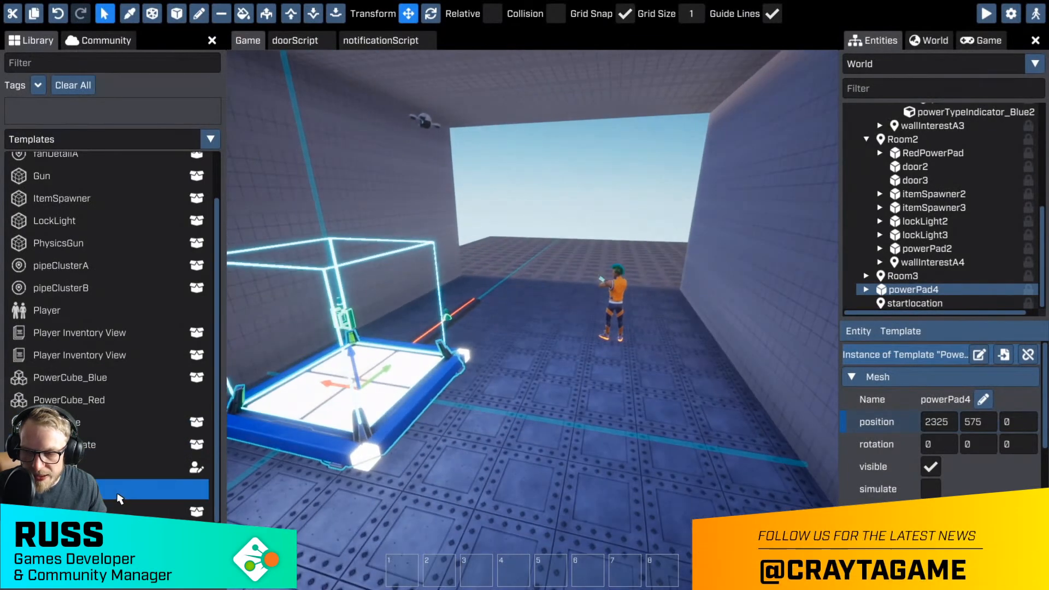
pyautogui.moveTo(97, 494); pyautogui.dragTo(458, 411)
pyautogui.press('r')
pyautogui.moveTo(449, 415); pyautogui.dragTo(377, 439, button='right')
pyautogui.keyDown('ctrl'); pyautogui.click(441, 377); pyautogui.keyUp('ctrl')
pyautogui.keyDown('ctrl'); pyautogui.click(509, 441); pyautogui.keyUp('ctrl')
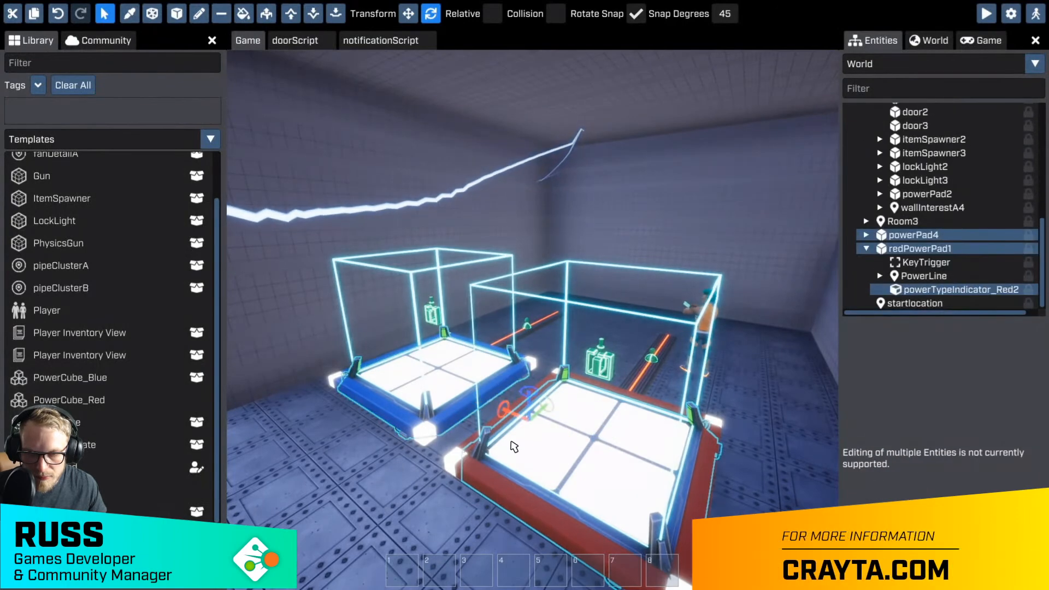
pyautogui.press('r')
pyautogui.moveTo(544, 448); pyautogui.dragTo(529, 328, button='right')
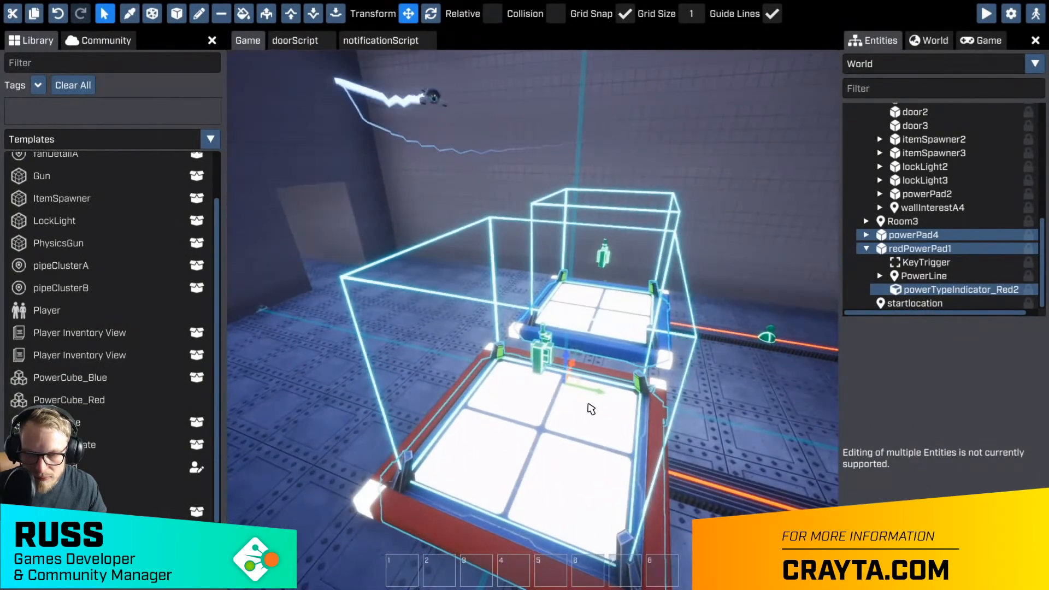
pyautogui.moveTo(596, 399); pyautogui.dragTo(550, 383, button='right')
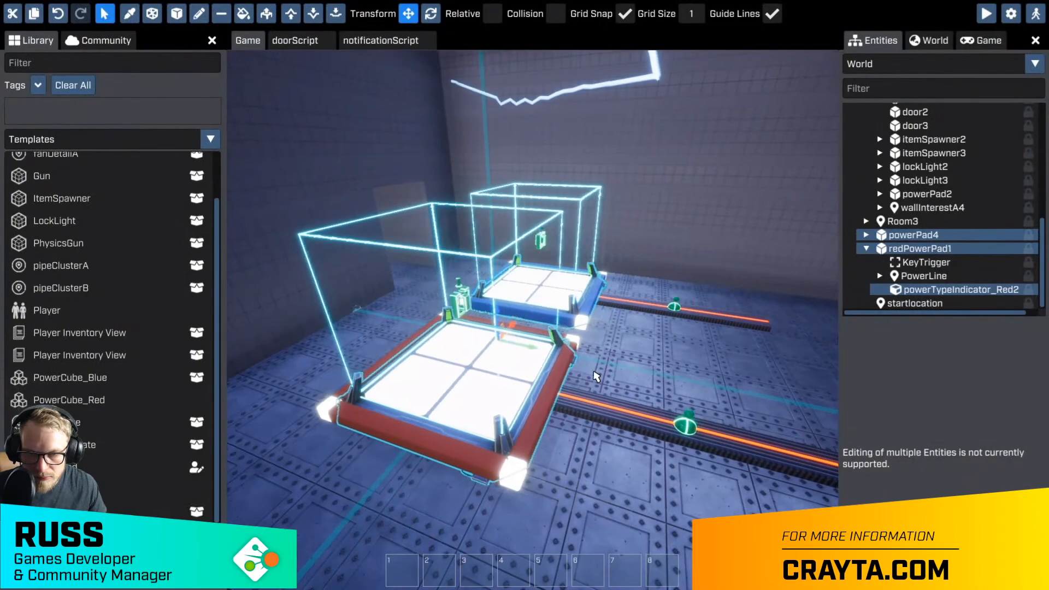
# - Walk around the blue and red power pads in basic editing mode to examine their spacing, power lines and the remaining room space
pyautogui.press('Tab')
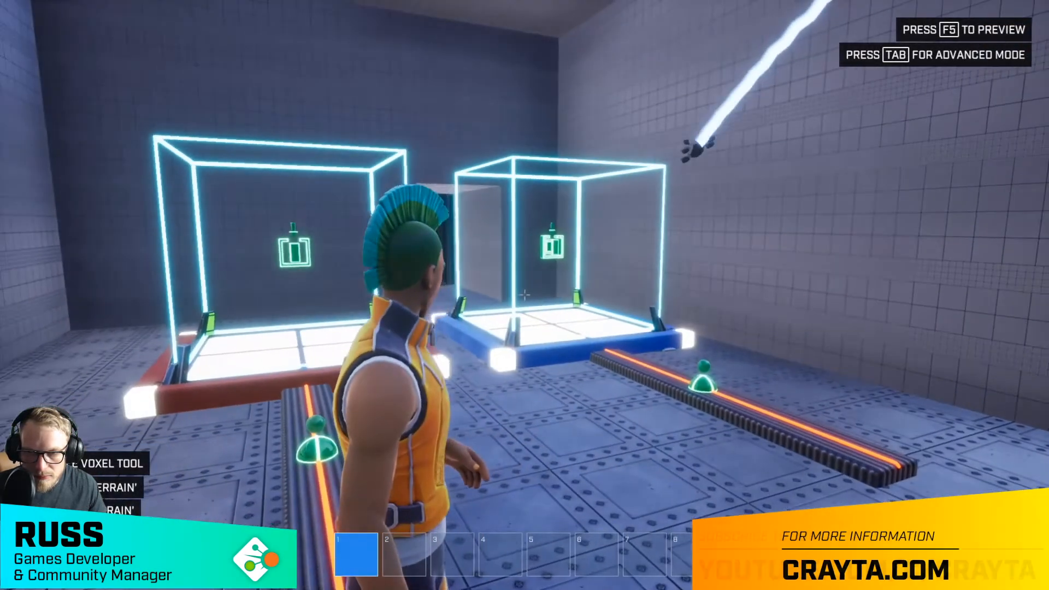
pyautogui.press('w')
pyautogui.press('a')
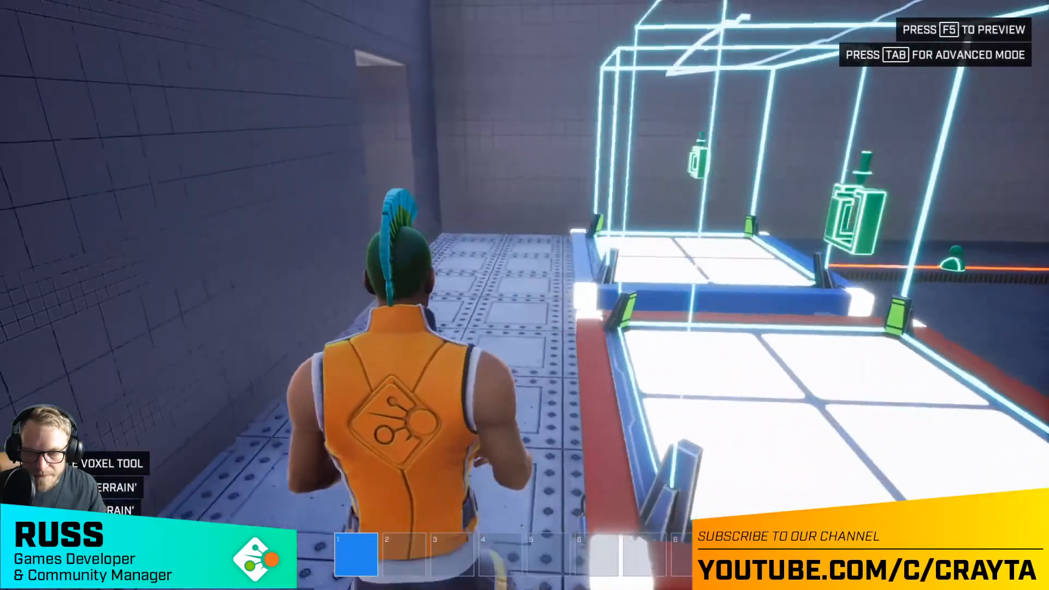
pyautogui.press('s')
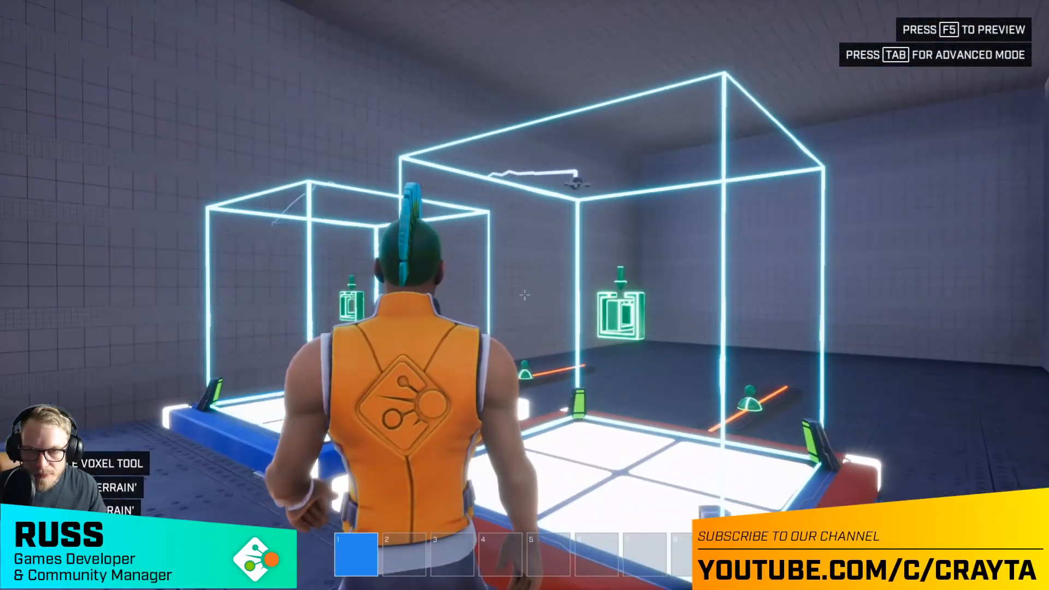
pyautogui.press('w')
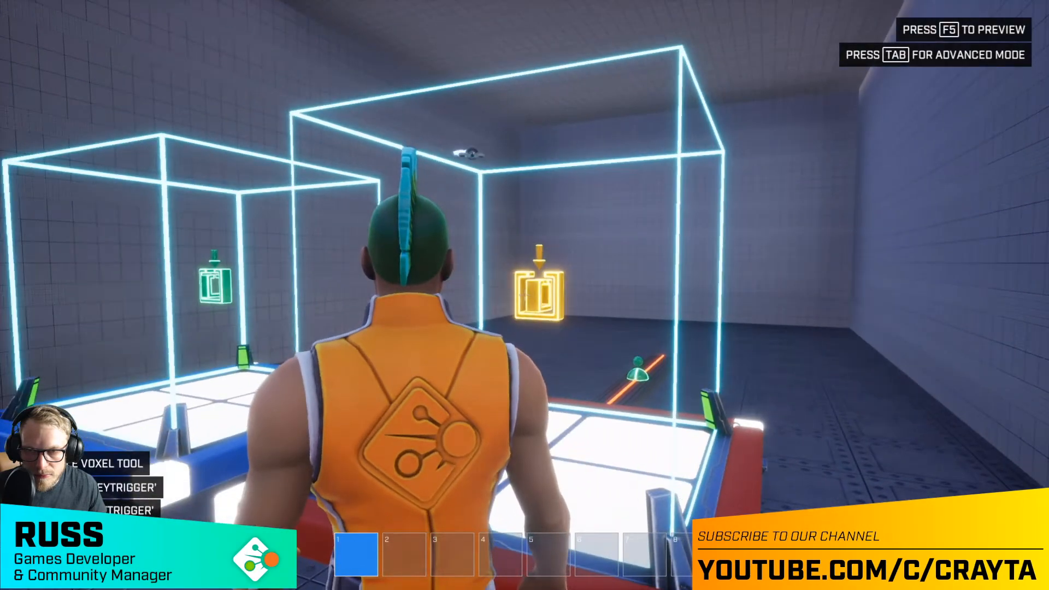
pyautogui.press('d')
pyautogui.press('a')
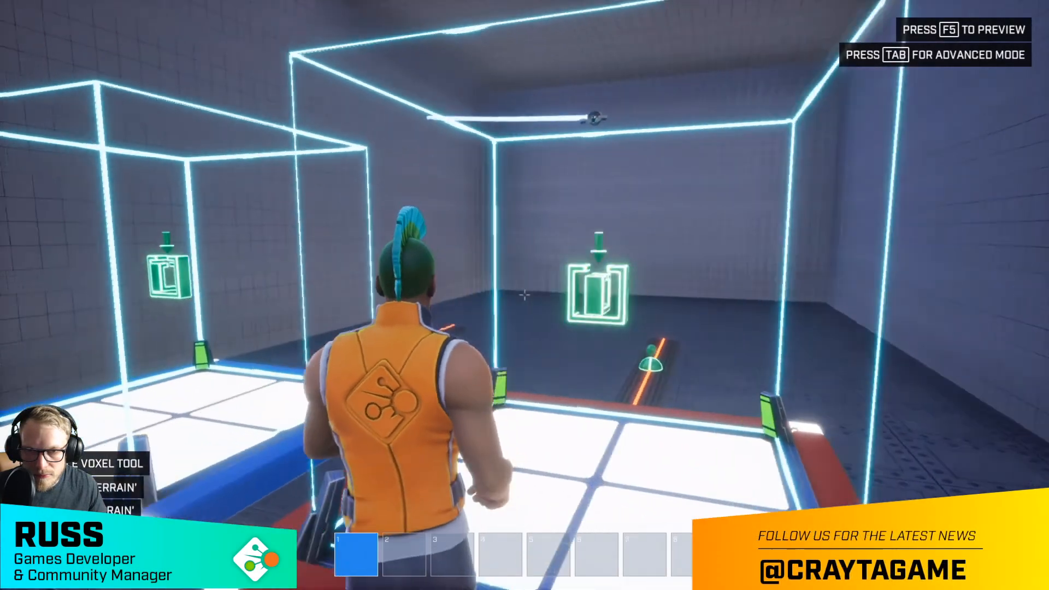
pyautogui.press('a')
pyautogui.press('w')
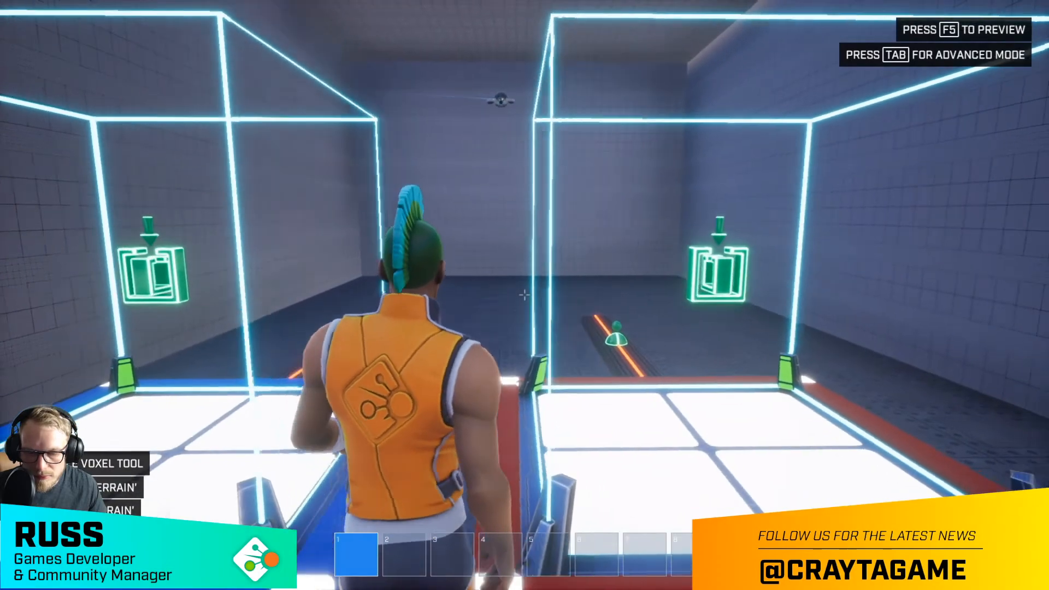
pyautogui.press('d')
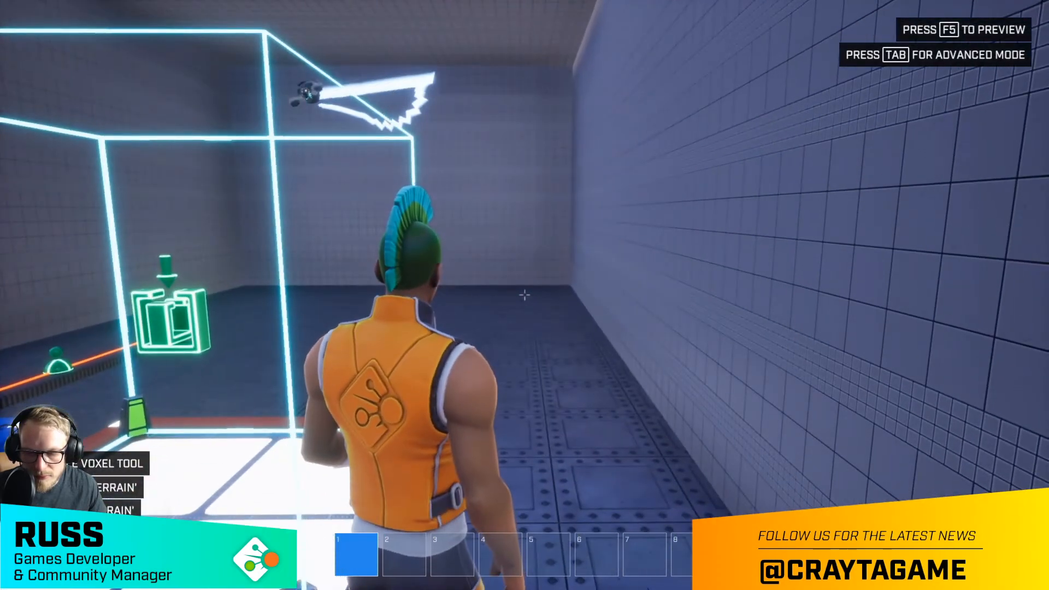
pyautogui.press('w')
pyautogui.press('s')
pyautogui.press('w')
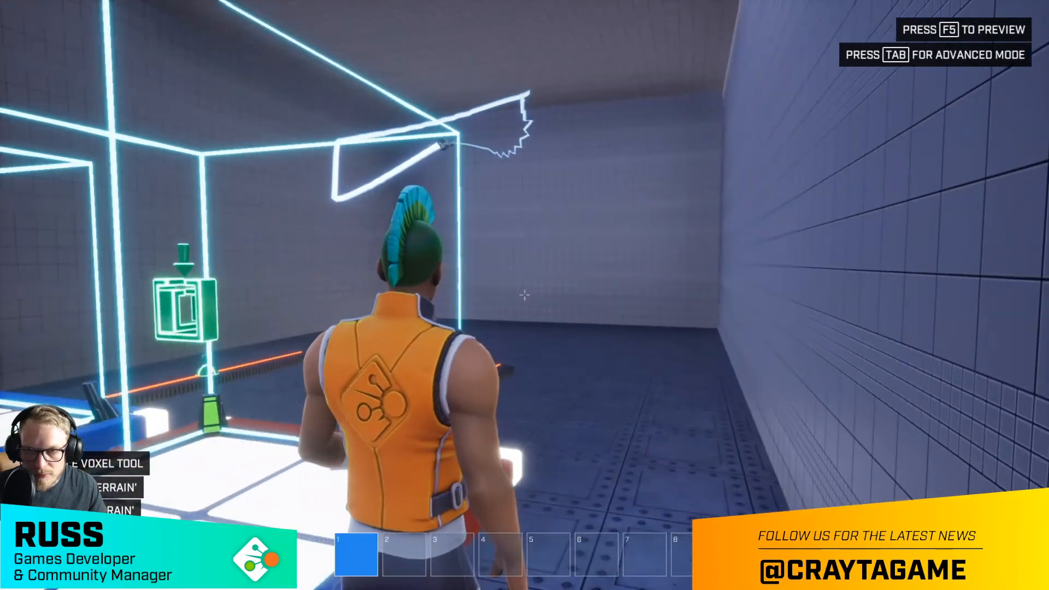
pyautogui.press('s')
pyautogui.press('a')
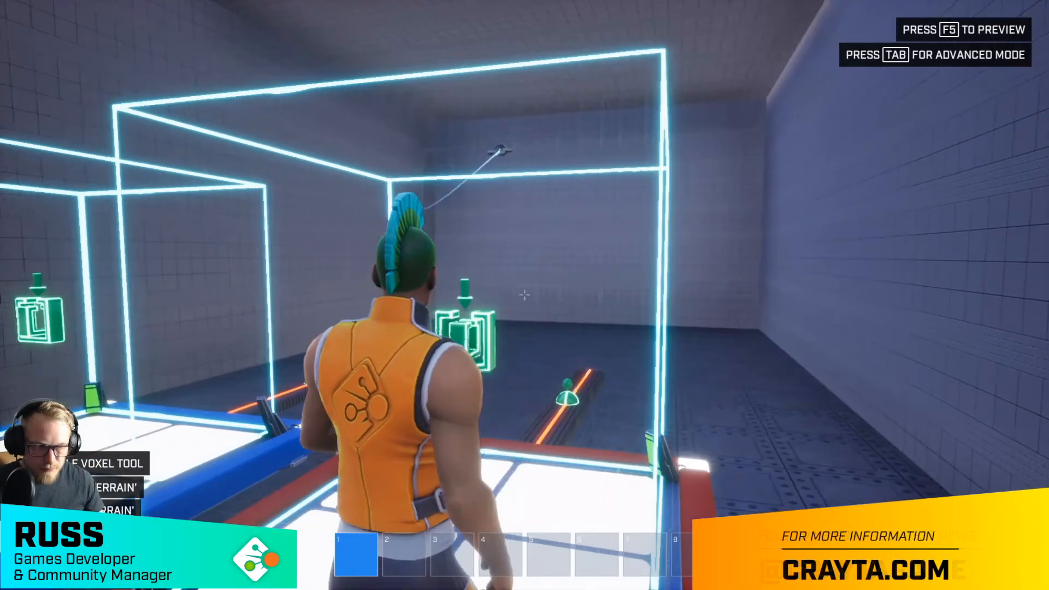
pyautogui.press('a')
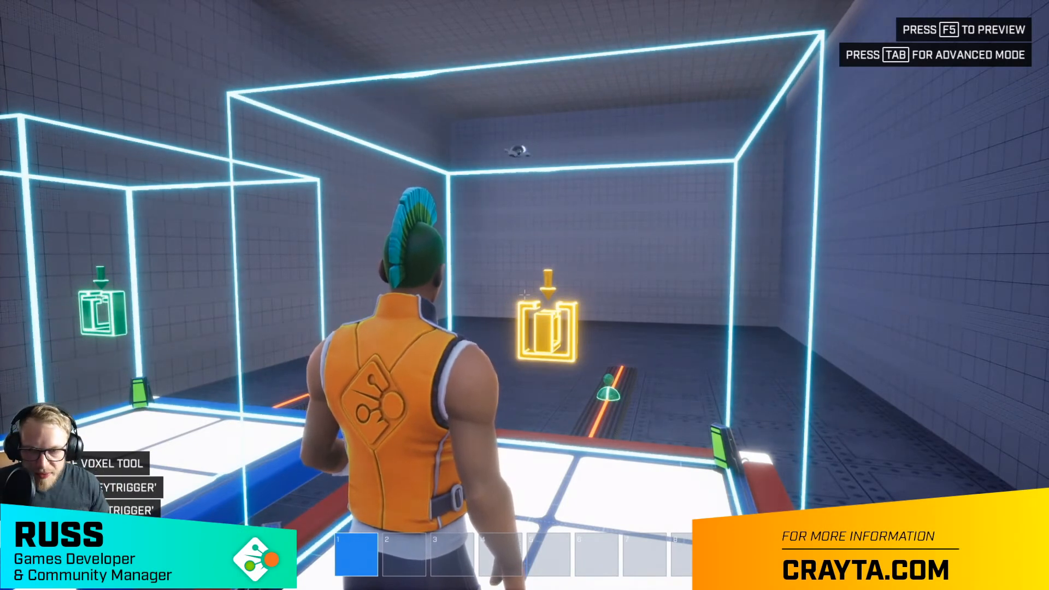
pyautogui.press('a')
pyautogui.press('d')
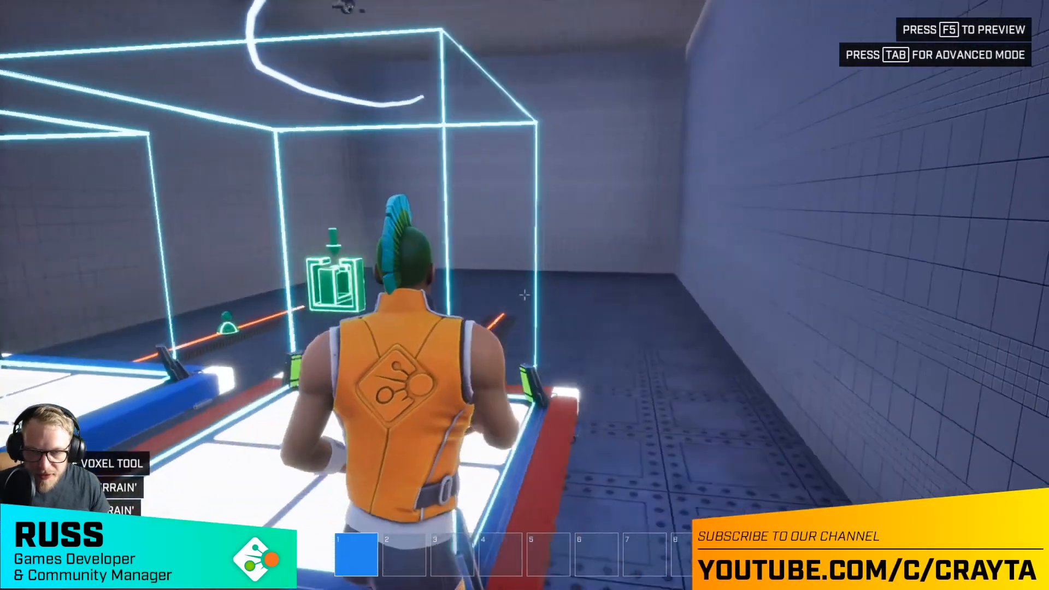
pyautogui.press('Tab')
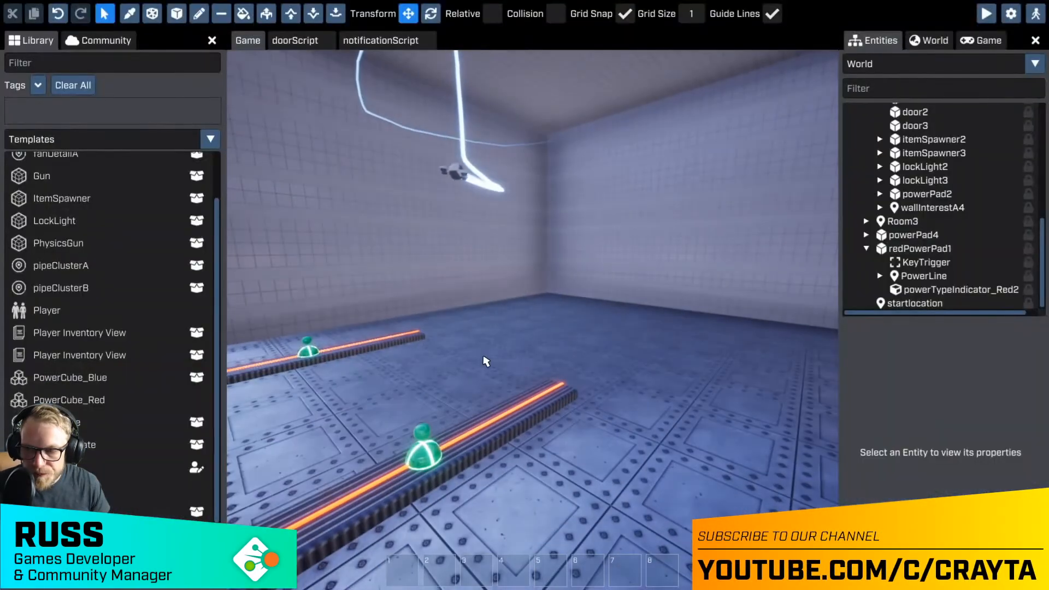
# - Widen the room by extruding the side wall next to the red power pad outward
pyautogui.scroll(-2, 104, 319)
pyautogui.click(69, 311)
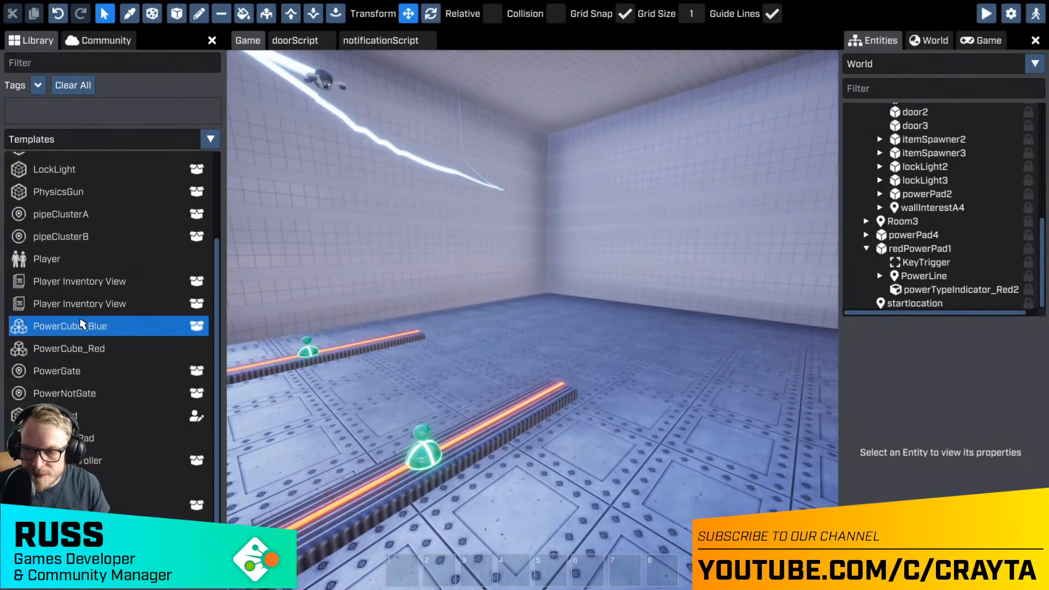
pyautogui.scroll(4, 82, 323)
pyautogui.moveTo(531, 310); pyautogui.dragTo(749, 262, button='right')
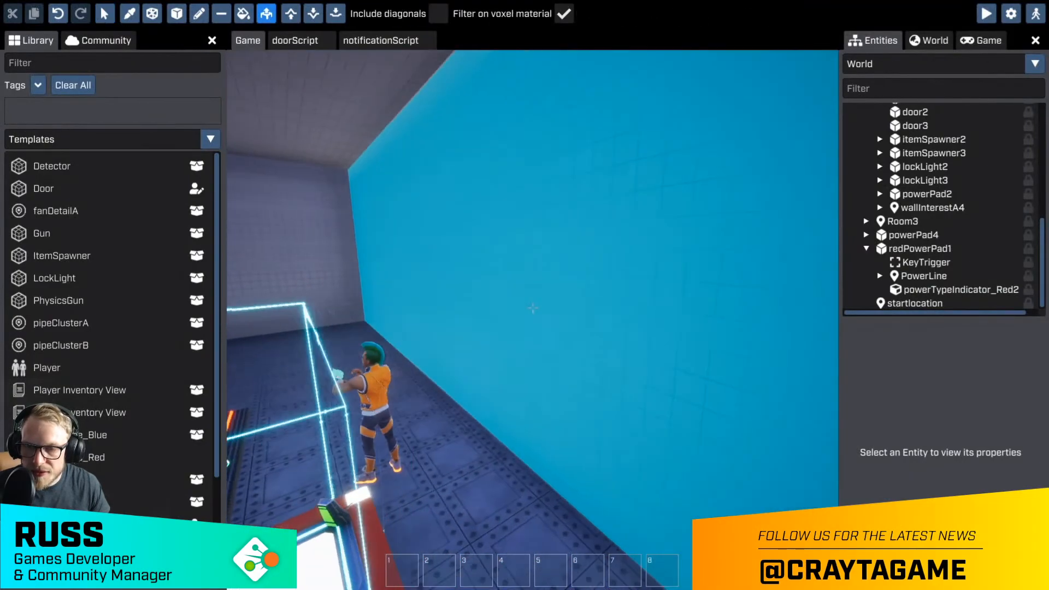
pyautogui.moveTo(447, 225); pyautogui.dragTo(333, 218, button='right')
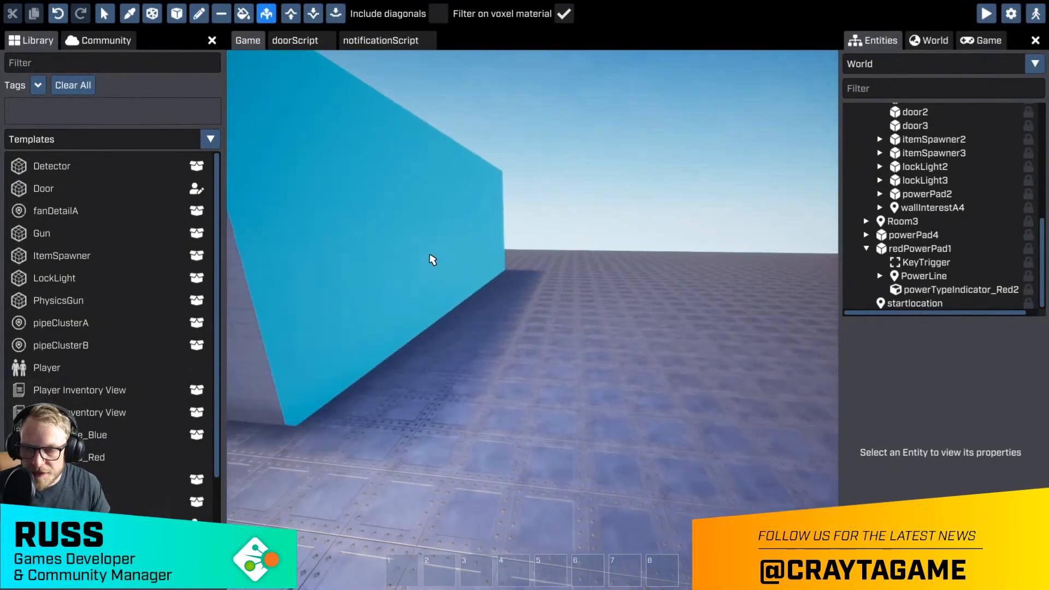
pyautogui.moveTo(447, 225); pyautogui.dragTo(492, 228)
pyautogui.press('w')
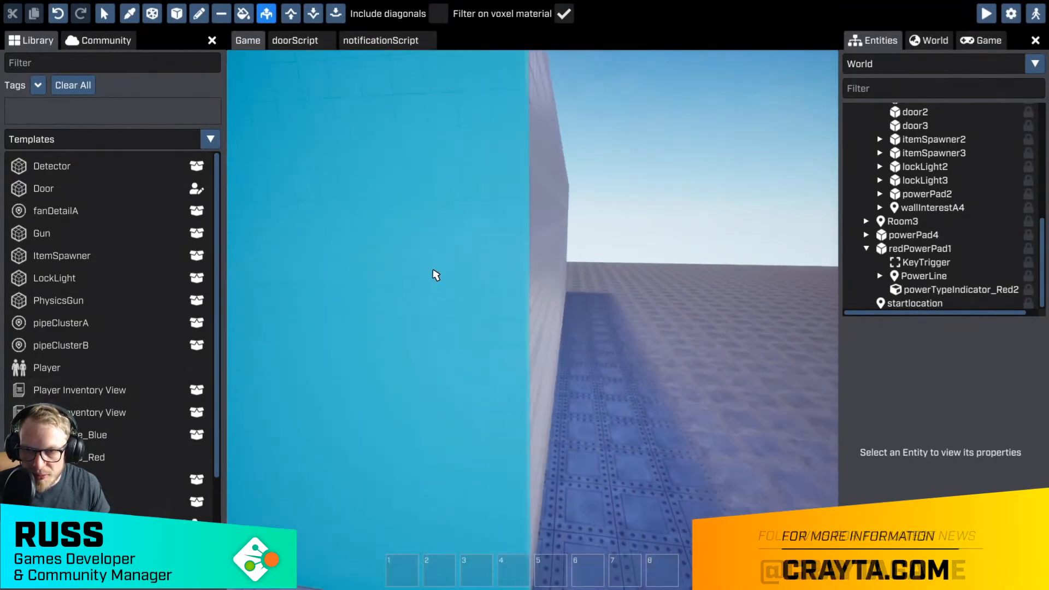
pyautogui.moveTo(433, 274); pyautogui.dragTo(522, 292, button='right')
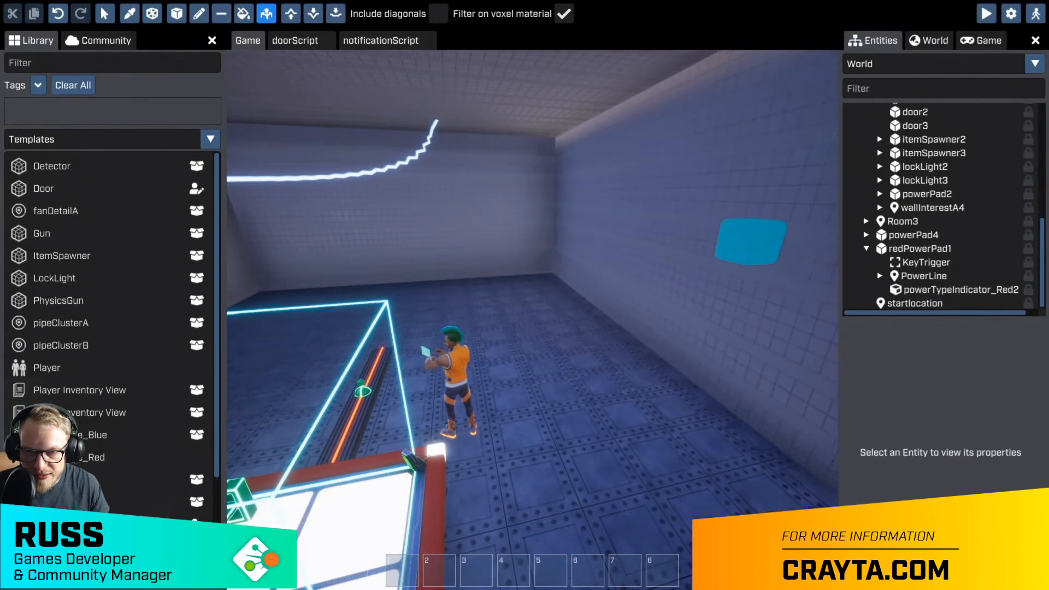
pyautogui.press('s')
pyautogui.press('Escape')
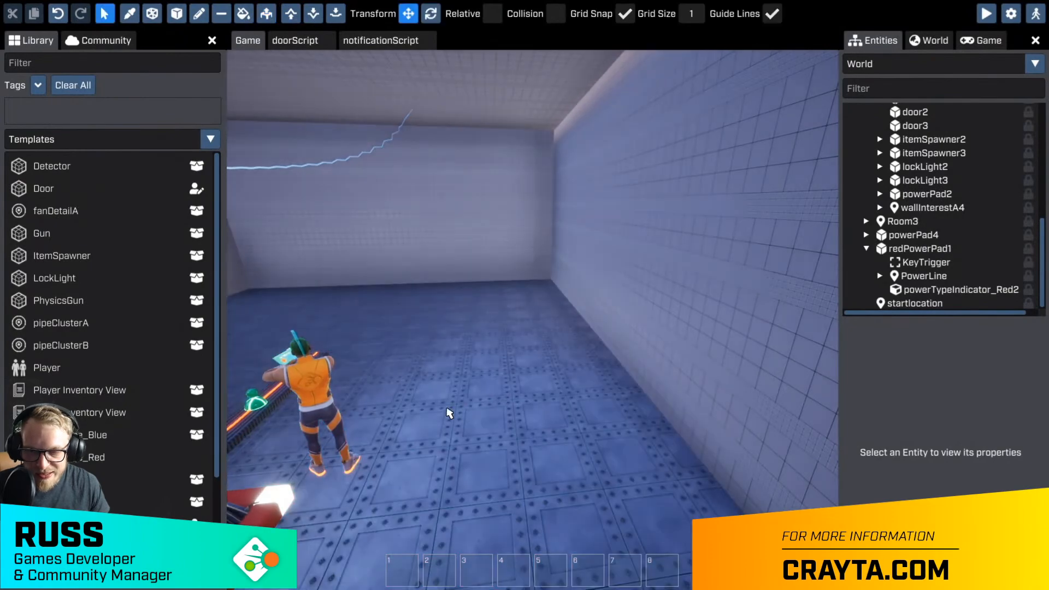
# - Select the red power pad and shift it across the floor of the widened room
pyautogui.moveTo(444, 306); pyautogui.dragTo(444, 417, button='right')
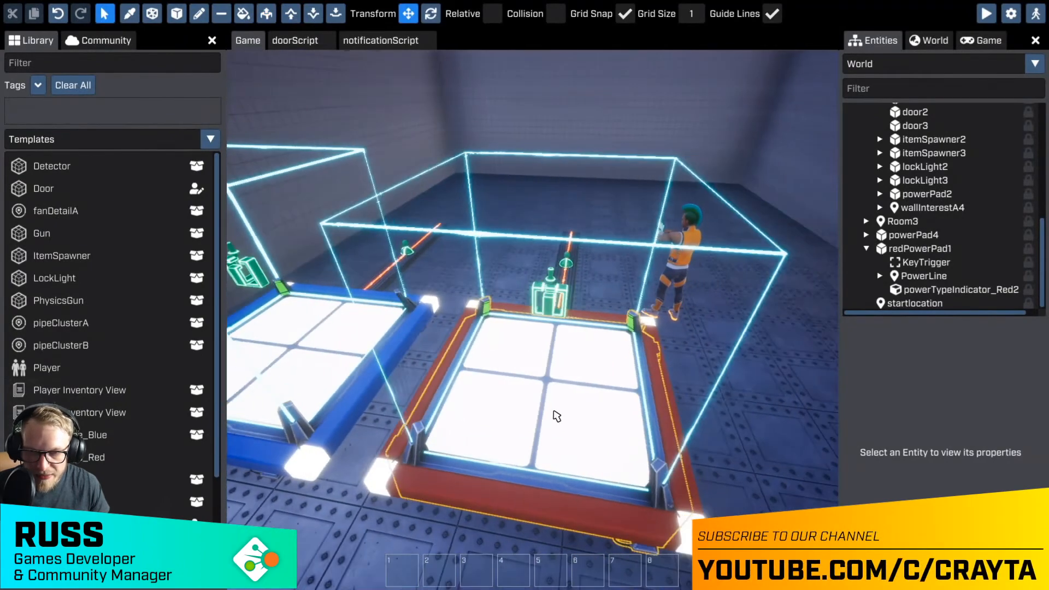
pyautogui.moveTo(521, 416); pyautogui.dragTo(492, 409, button='right')
pyautogui.click(505, 394)
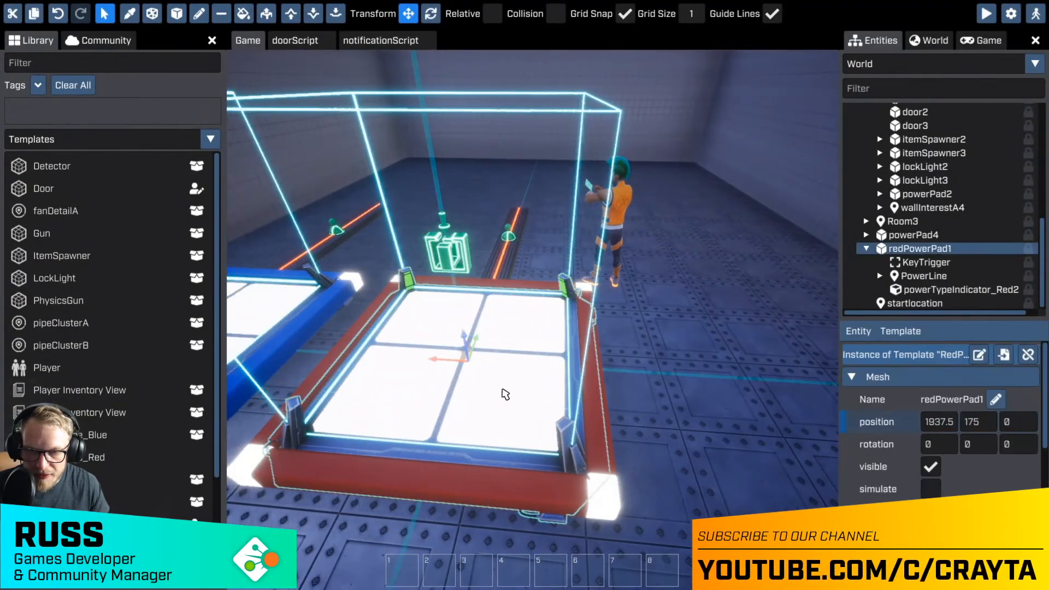
pyautogui.moveTo(446, 367); pyautogui.dragTo(481, 355)
pyautogui.moveTo(481, 355); pyautogui.dragTo(680, 377, button='right')
pyautogui.moveTo(680, 377); pyautogui.dragTo(616, 393)
pyautogui.moveTo(616, 393); pyautogui.dragTo(241, 308, button='right')
# - Place an ItemSpawner template beside the red power pad at 1525, 175, 0 with rotation 0, -180, 0, and show its itemSpawnerScript properties
pyautogui.moveTo(86, 259); pyautogui.dragTo(705, 384)
pyautogui.moveTo(706, 384); pyautogui.dragTo(662, 376, button='right')
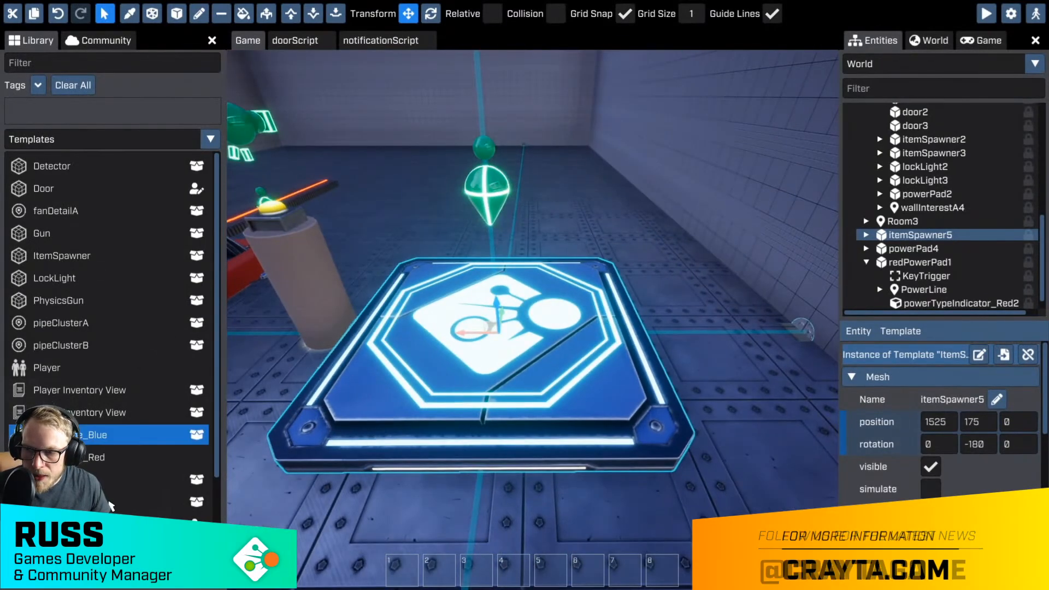
pyautogui.scroll(-5, 922, 442)
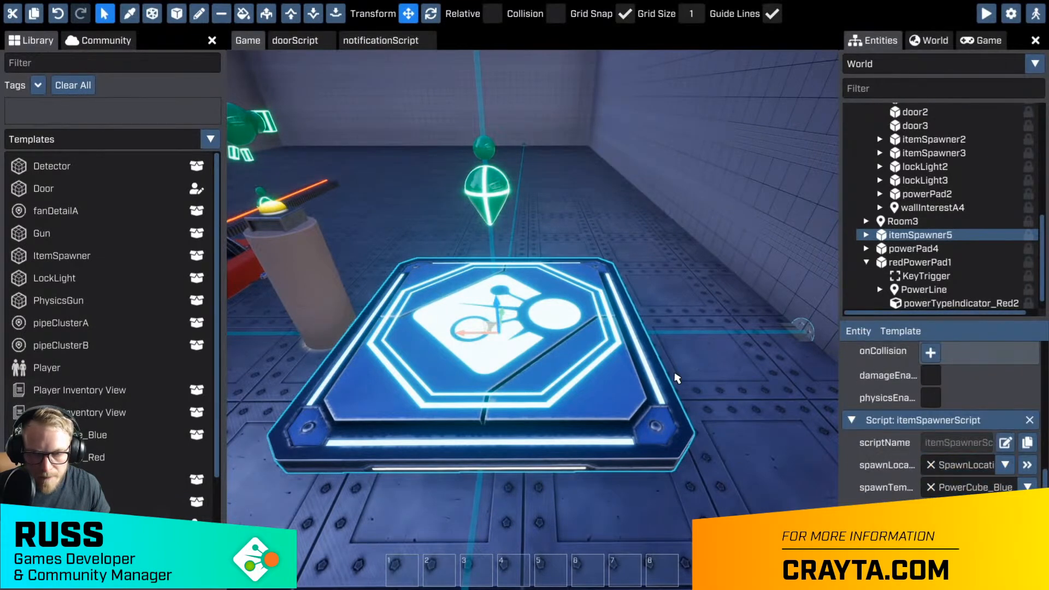
# - Build a partition wall of 1 x 33 x 16 voxels running across the widened room's open floor from the back wall
pyautogui.moveTo(677, 378); pyautogui.dragTo(532, 309, button='right')
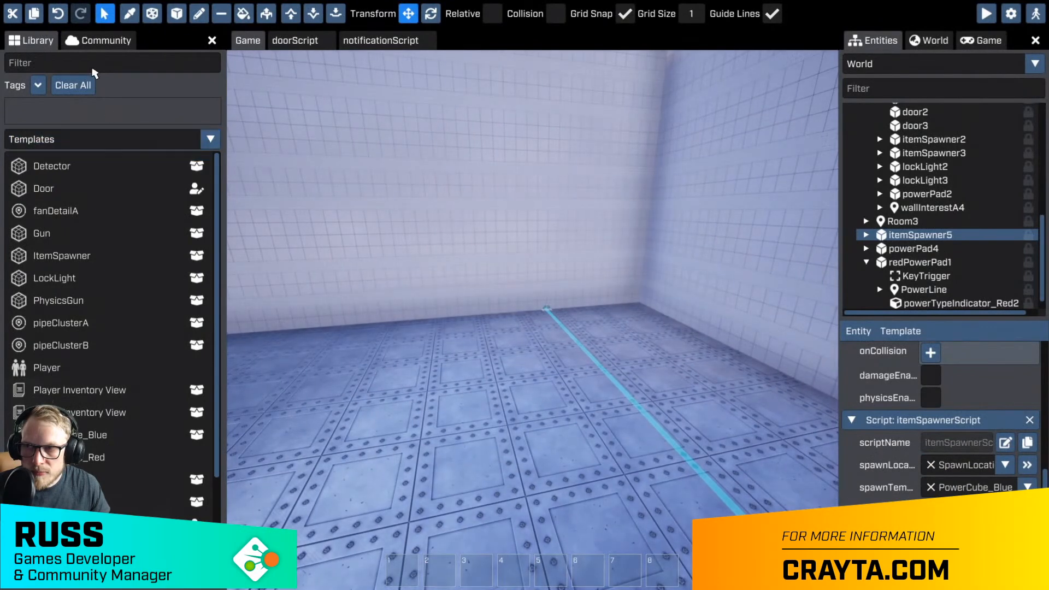
pyautogui.click(177, 13)
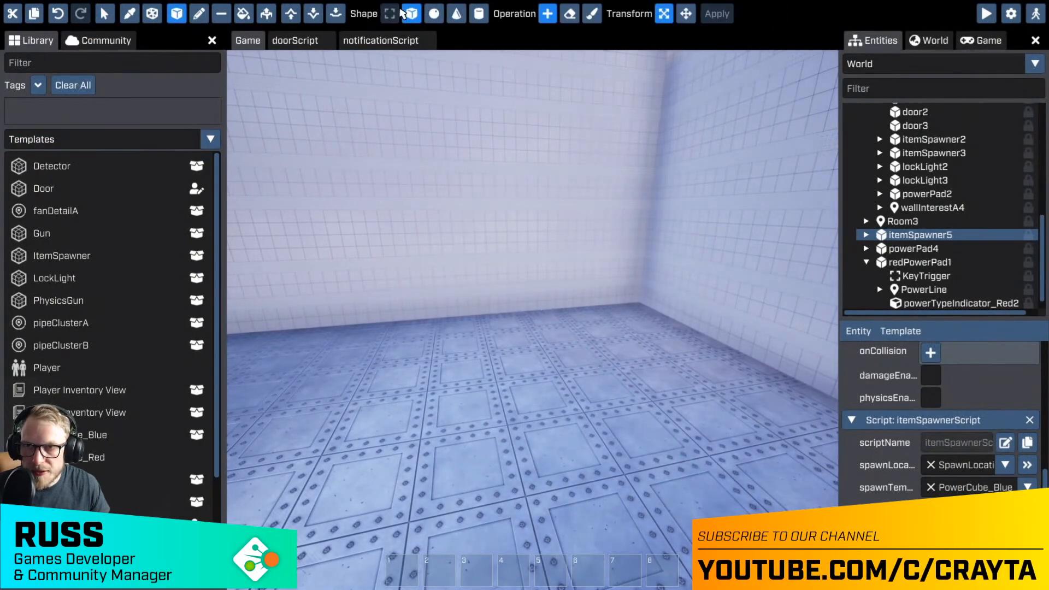
pyautogui.moveTo(448, 255); pyautogui.dragTo(345, 150, button='right')
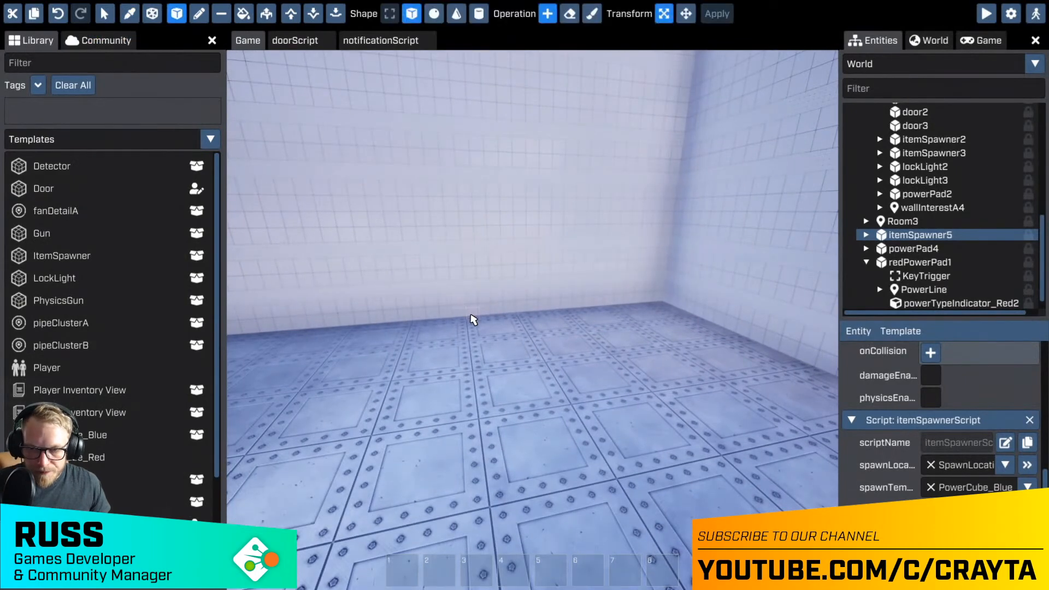
pyautogui.click(474, 320)
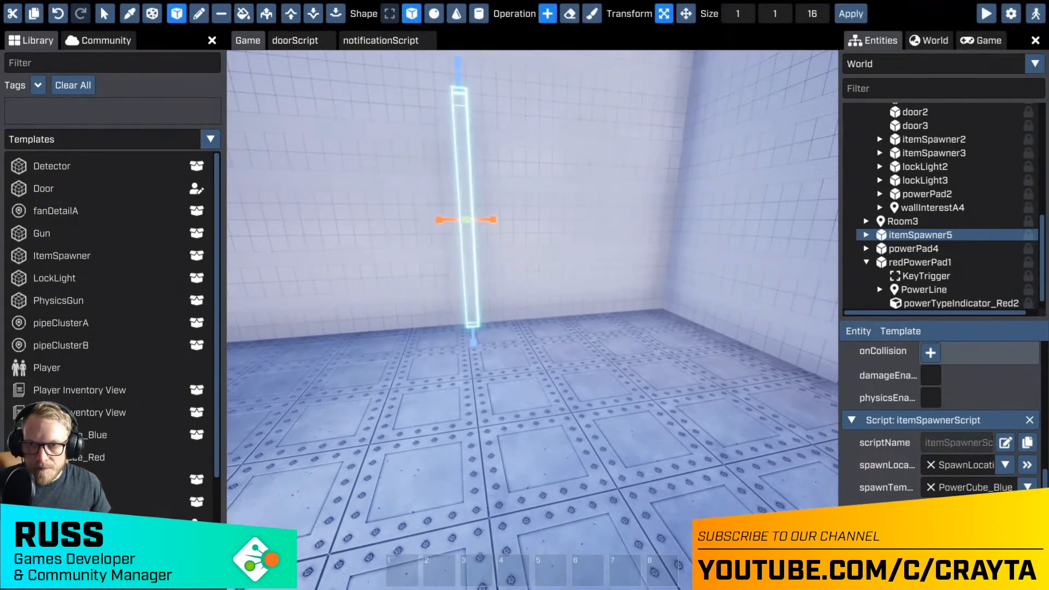
pyautogui.moveTo(474, 297); pyautogui.dragTo(508, 350, button='right')
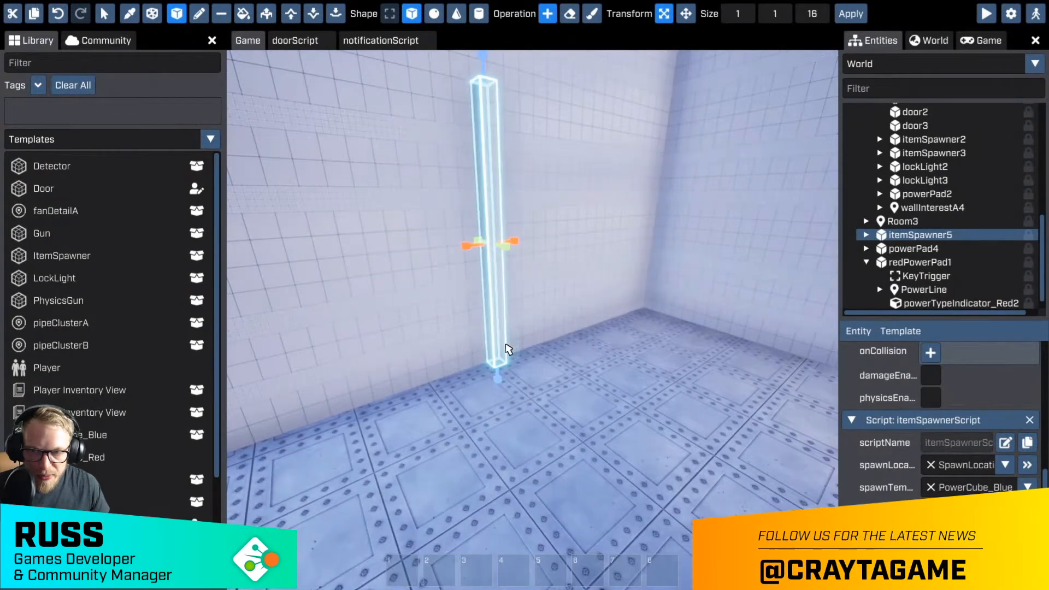
pyautogui.press('d')
pyautogui.moveTo(506, 247); pyautogui.dragTo(627, 399)
pyautogui.press('s')
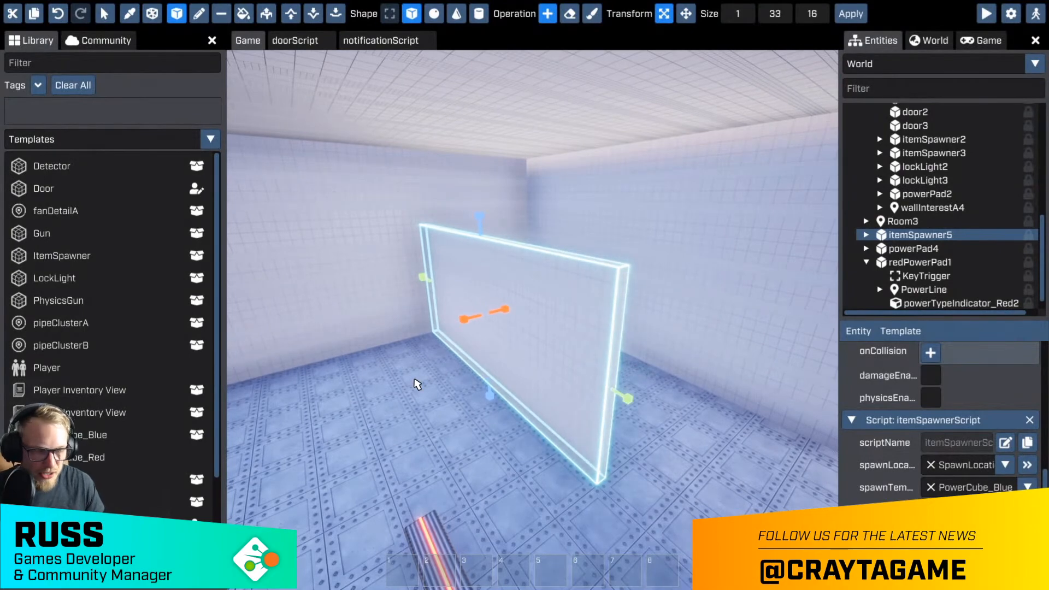
pyautogui.press('d')
pyautogui.moveTo(417, 384)
pyautogui.mouseDown(button='right')
pyautogui.moveTo(306, 383)
pyautogui.moveTo(417, 384)
pyautogui.mouseUp(button='right')
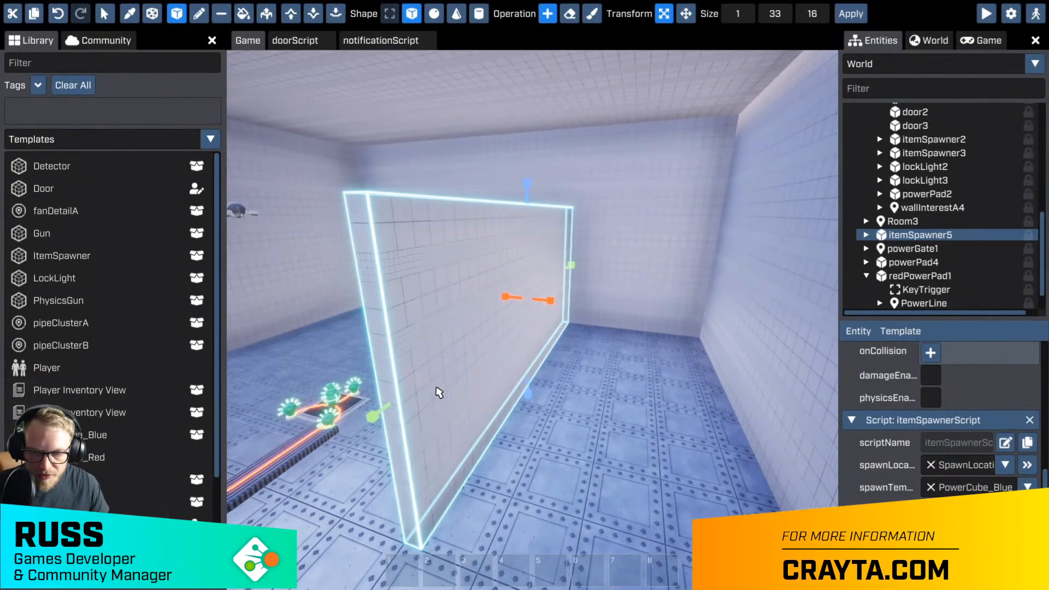
pyautogui.press('Return')
# - Build a 17 x 1 x 16 voxel end wall from the partition's free end to the room's side wall
pyautogui.press('d')
pyautogui.moveTo(445, 393); pyautogui.dragTo(382, 377, button='right')
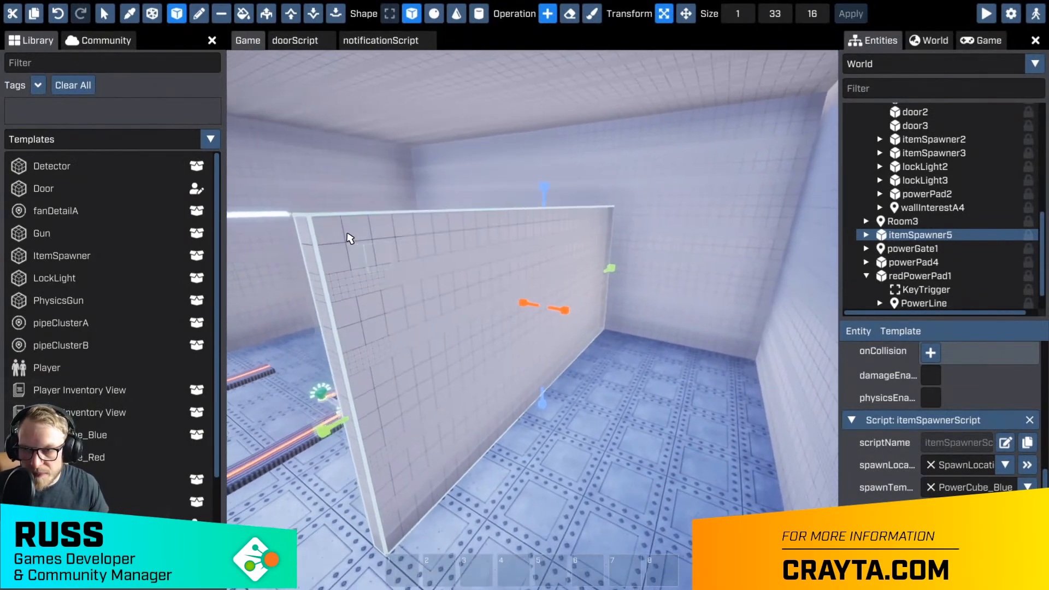
pyautogui.press('a')
pyautogui.moveTo(386, 239); pyautogui.dragTo(396, 410)
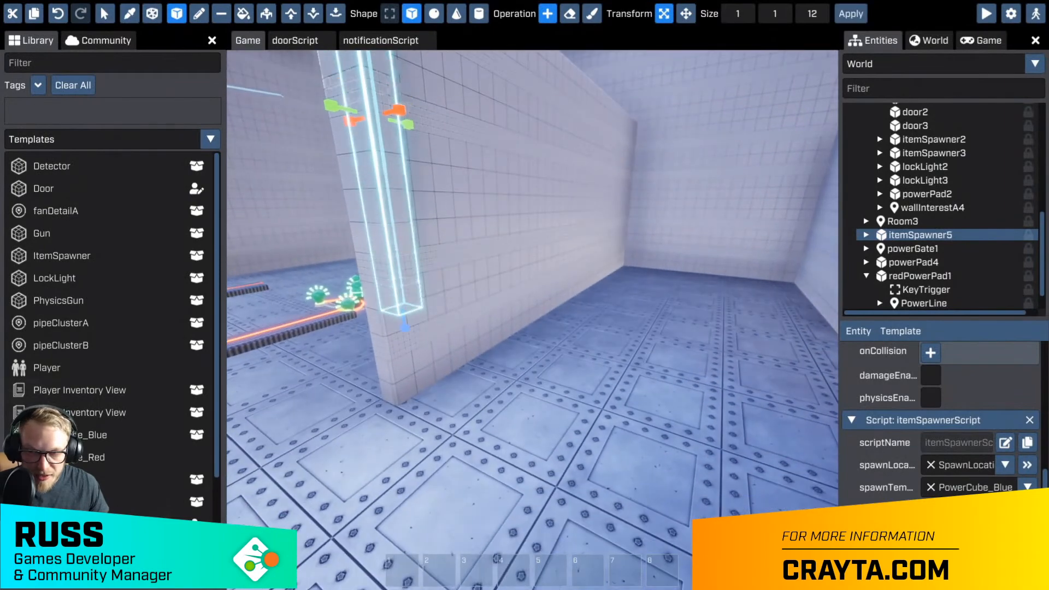
pyautogui.moveTo(404, 327); pyautogui.dragTo(418, 421)
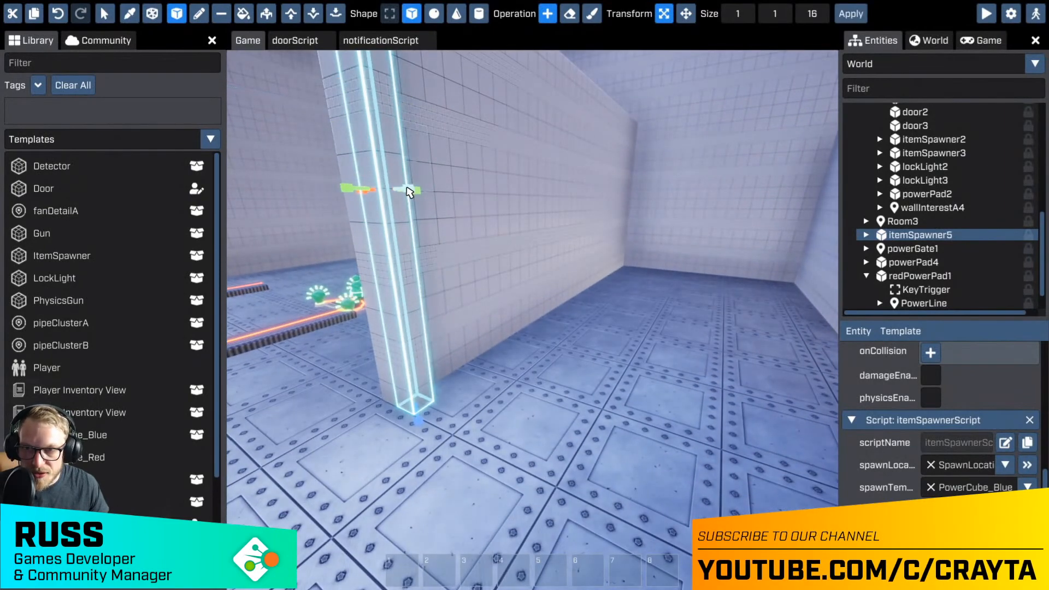
pyautogui.moveTo(410, 191); pyautogui.dragTo(548, 367)
pyautogui.moveTo(653, 374); pyautogui.dragTo(772, 404)
pyautogui.press('a')
pyautogui.press('s')
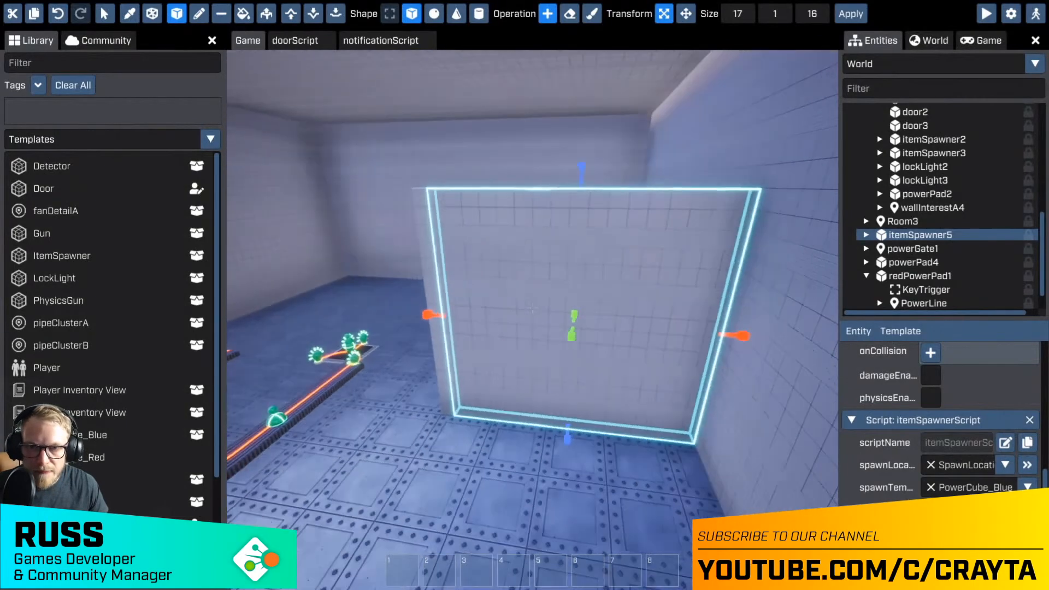
pyautogui.press('Escape')
# - Place a Door template on the short end wall and erase an 8 x 1 x 11 voxel doorway behind it
pyautogui.press('w')
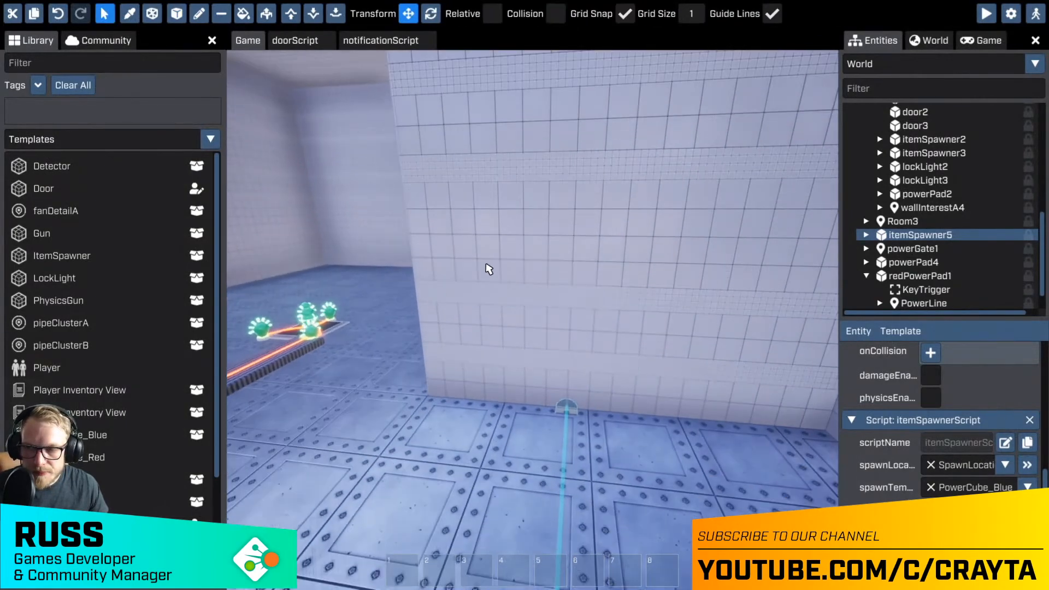
pyautogui.moveTo(41, 180); pyautogui.dragTo(560, 409)
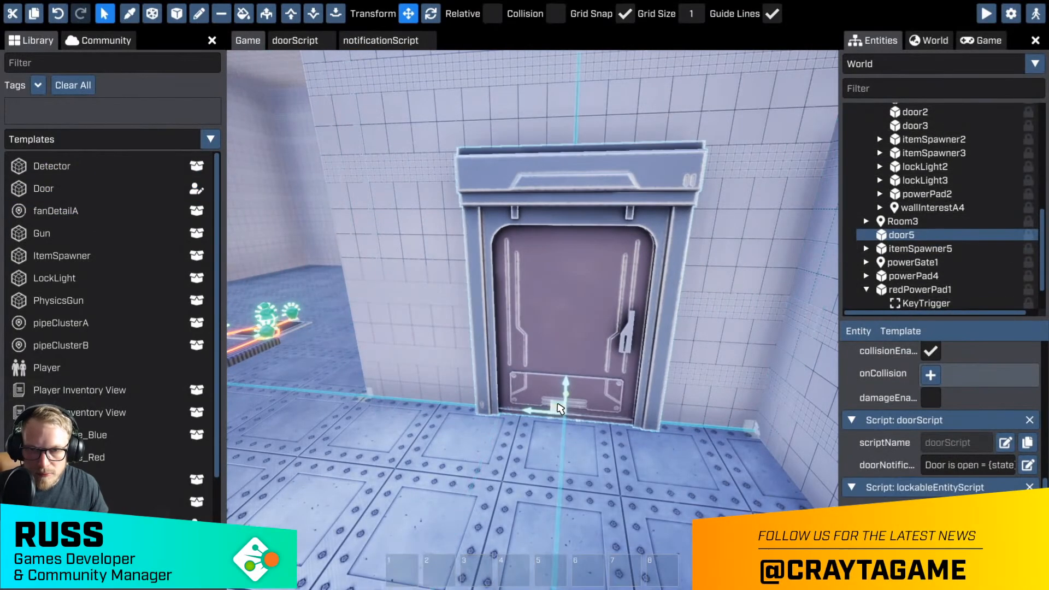
pyautogui.moveTo(574, 356); pyautogui.dragTo(525, 319, button='right')
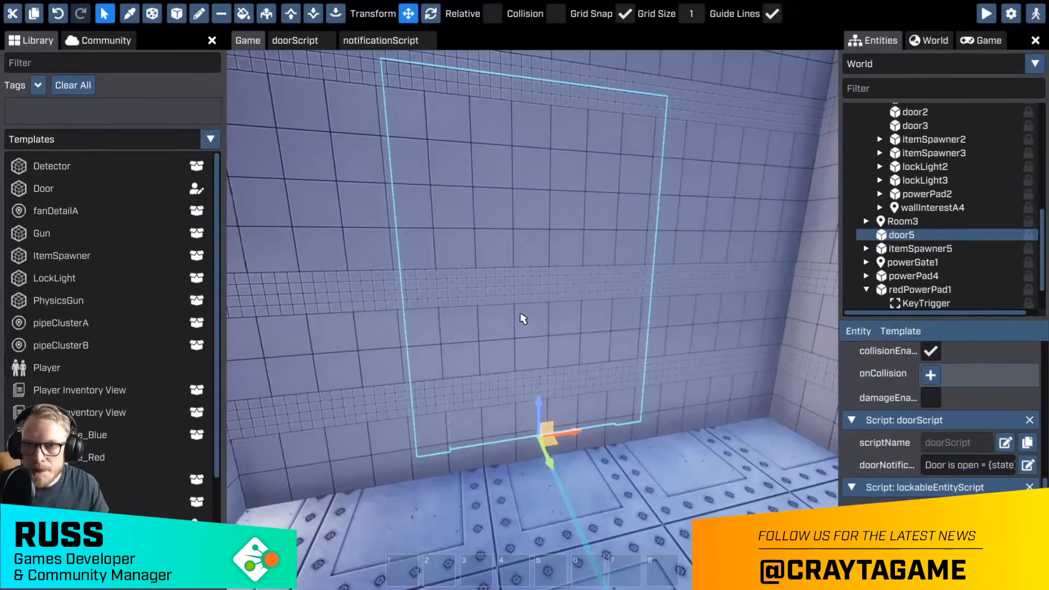
pyautogui.click(243, 13)
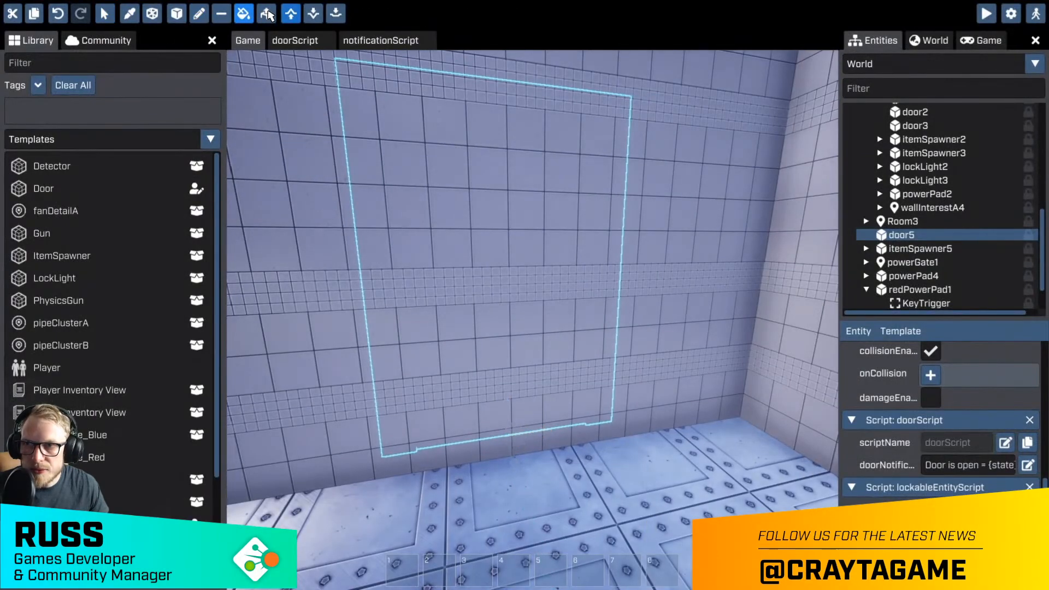
pyautogui.click(176, 13)
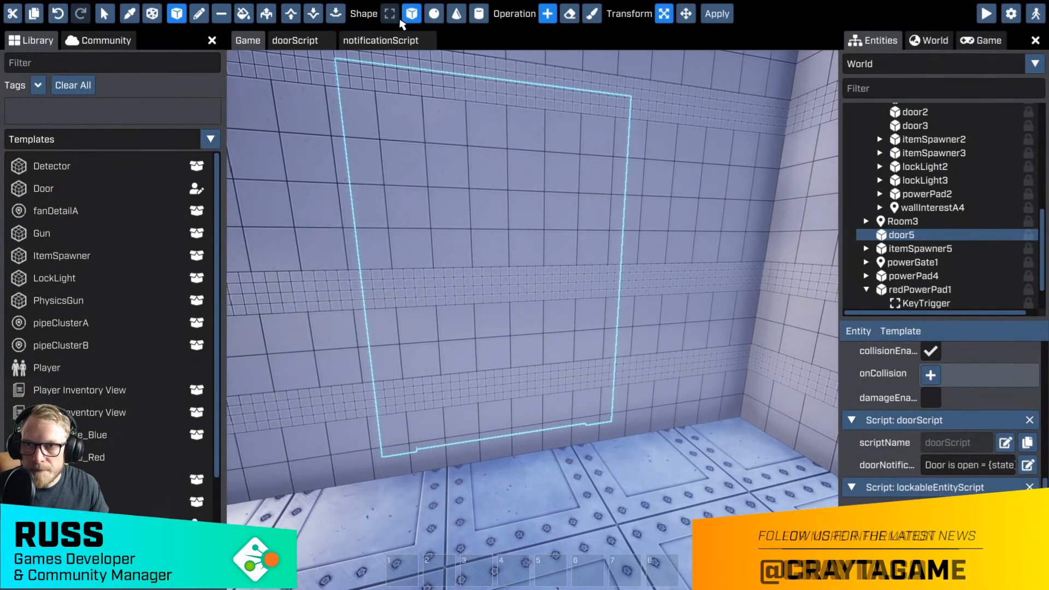
pyautogui.moveTo(354, 83); pyautogui.dragTo(615, 432)
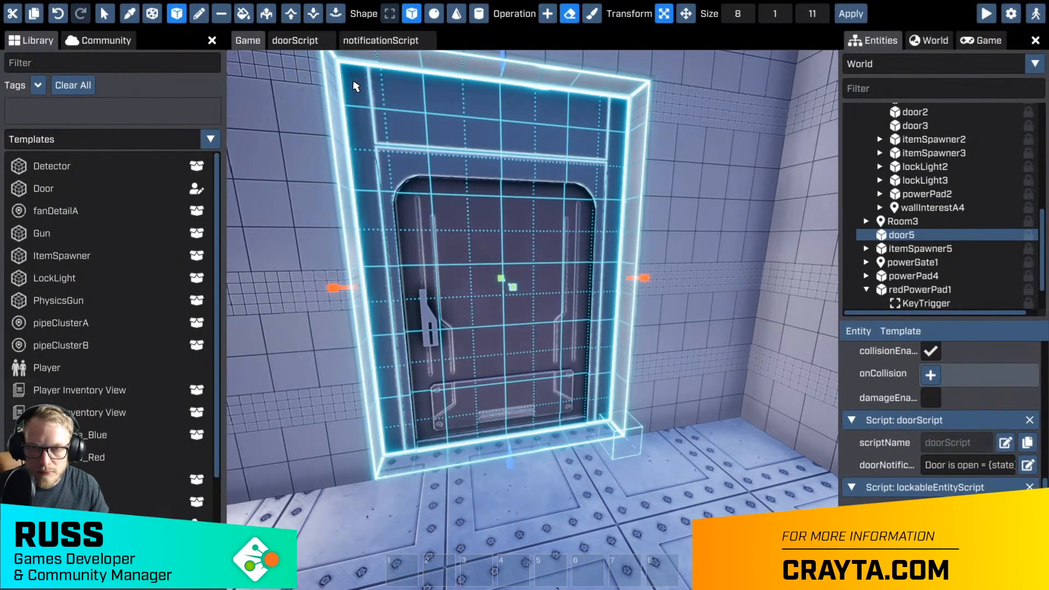
pyautogui.press('Escape')
# - Try placing the door against the outer face of the long partition wall
pyautogui.moveTo(546, 93); pyautogui.dragTo(532, 309, button='right')
pyautogui.press('s')
pyautogui.press('a')
pyautogui.press('w')
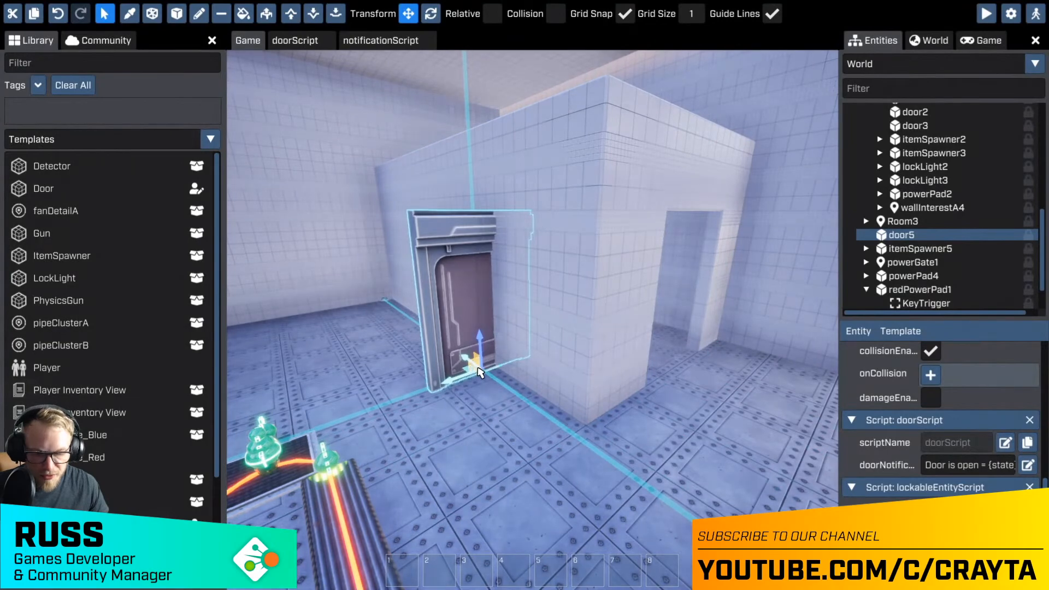
pyautogui.press('w')
pyautogui.moveTo(502, 348); pyautogui.dragTo(338, 62, button='right')
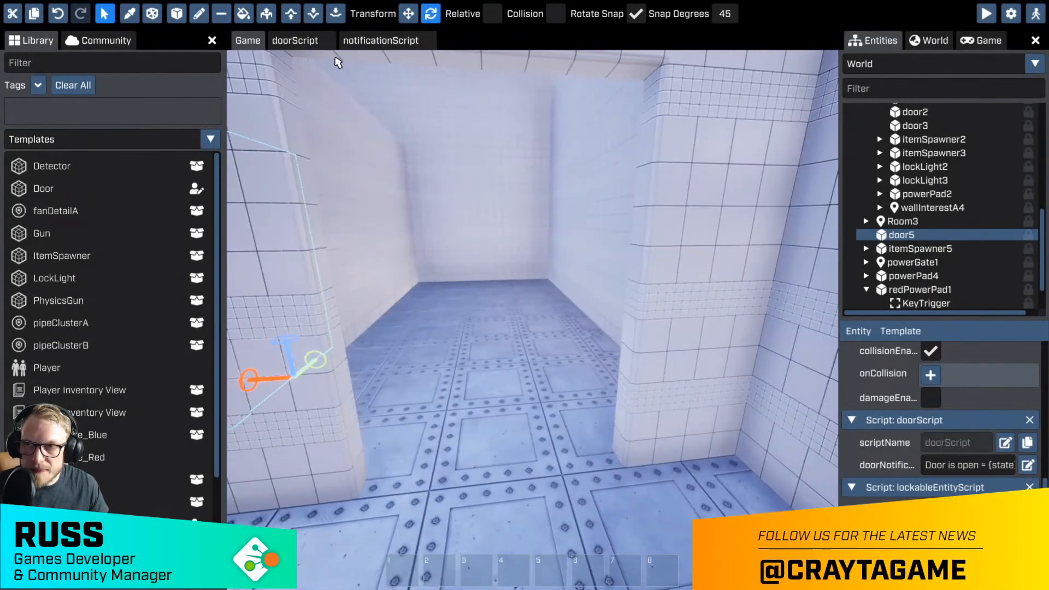
pyautogui.click(268, 17)
pyautogui.press('f')
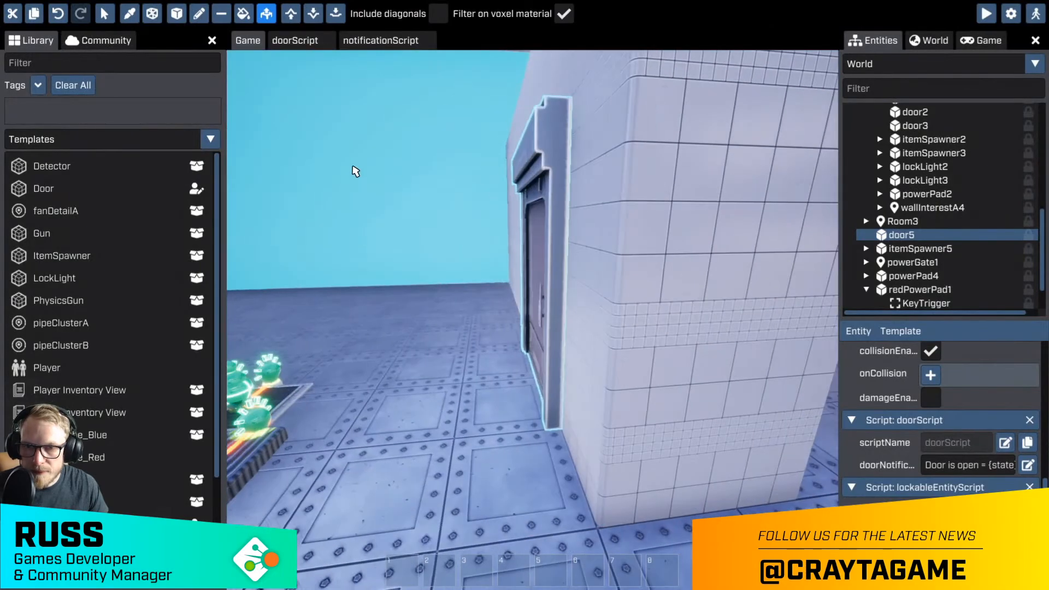
pyautogui.press('Escape')
pyautogui.press('s')
pyautogui.moveTo(456, 198); pyautogui.dragTo(582, 282, button='right')
pyautogui.press('w')
pyautogui.press('s')
pyautogui.press('a')
pyautogui.press('d')
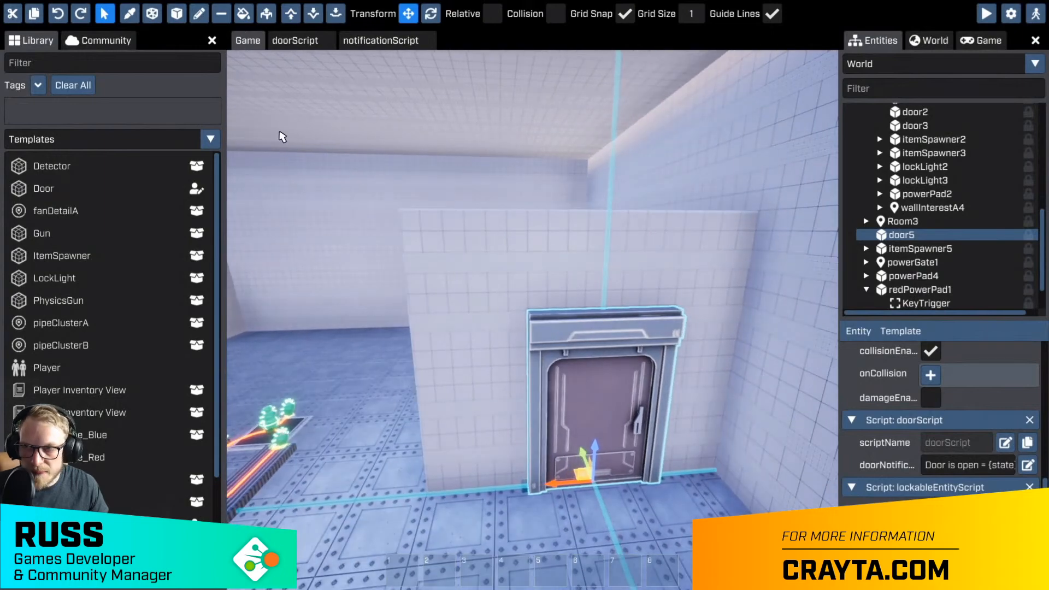
# - Move the door out of the doorway and across the room to the floor beside the power lines
pyautogui.press('a')
pyautogui.moveTo(541, 491); pyautogui.dragTo(438, 506)
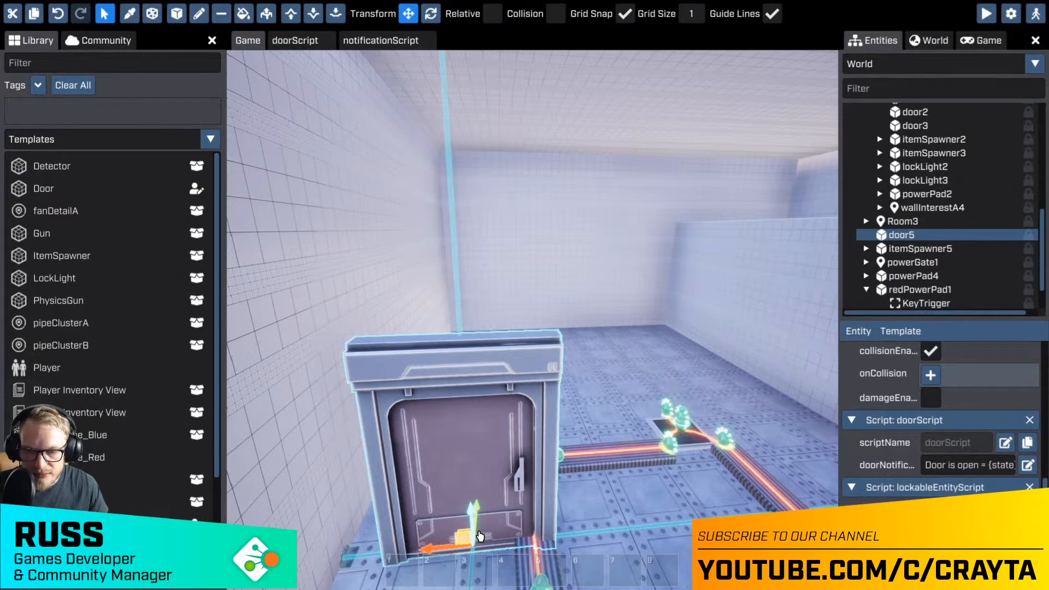
pyautogui.press('d')
pyautogui.moveTo(480, 537); pyautogui.dragTo(473, 502, button='right')
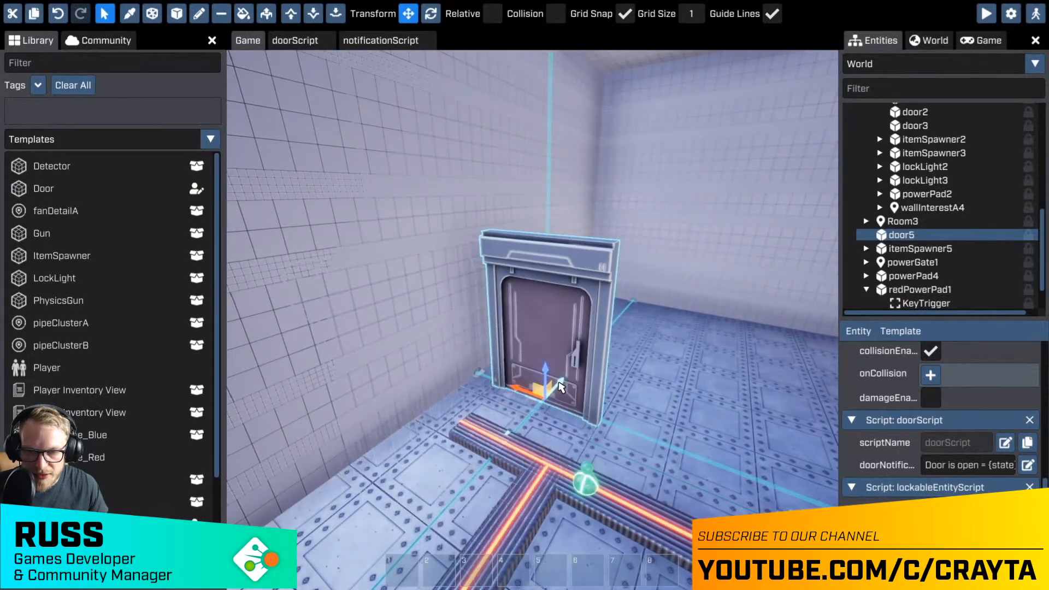
pyautogui.moveTo(563, 385); pyautogui.dragTo(612, 423)
# - Select both partition walls and their enclosed space as an 18 x 34 x 16 voxel region
pyautogui.press('s')
pyautogui.press('w')
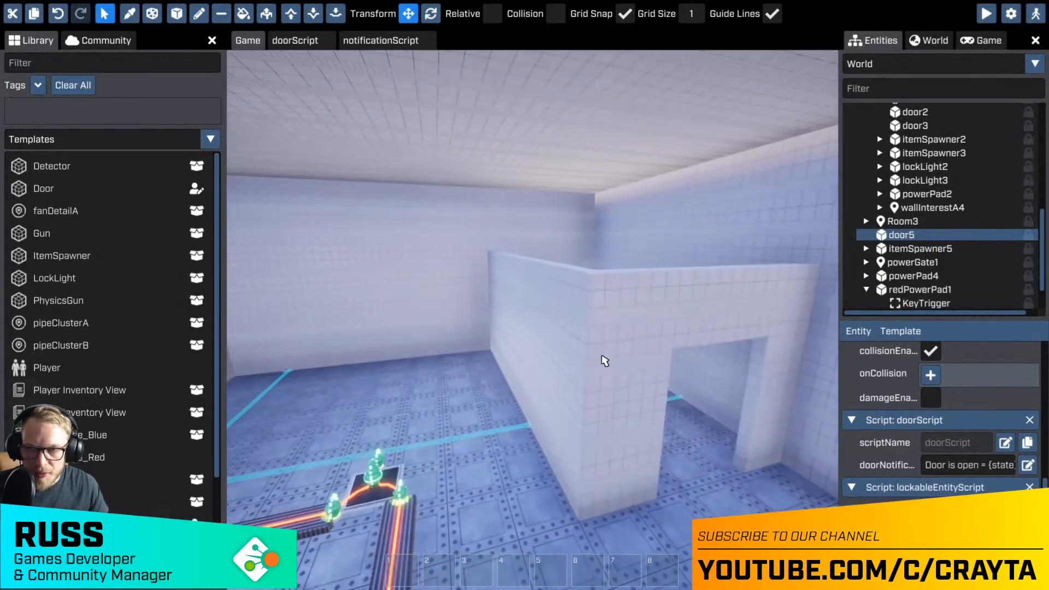
pyautogui.click(153, 15)
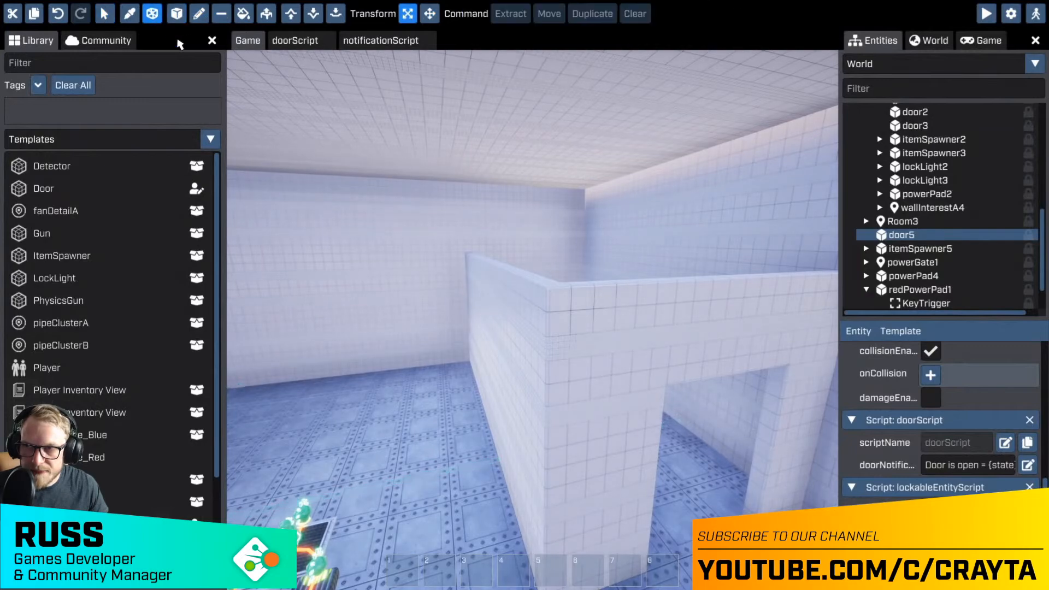
pyautogui.press('d')
pyautogui.press('w')
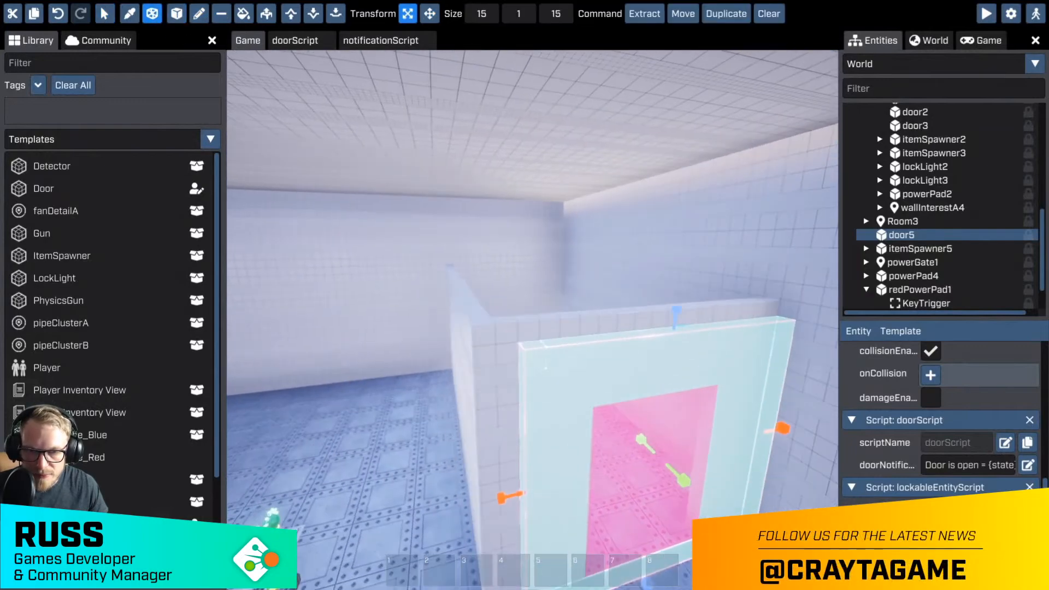
pyautogui.moveTo(533, 319); pyautogui.dragTo(687, 475, button='right')
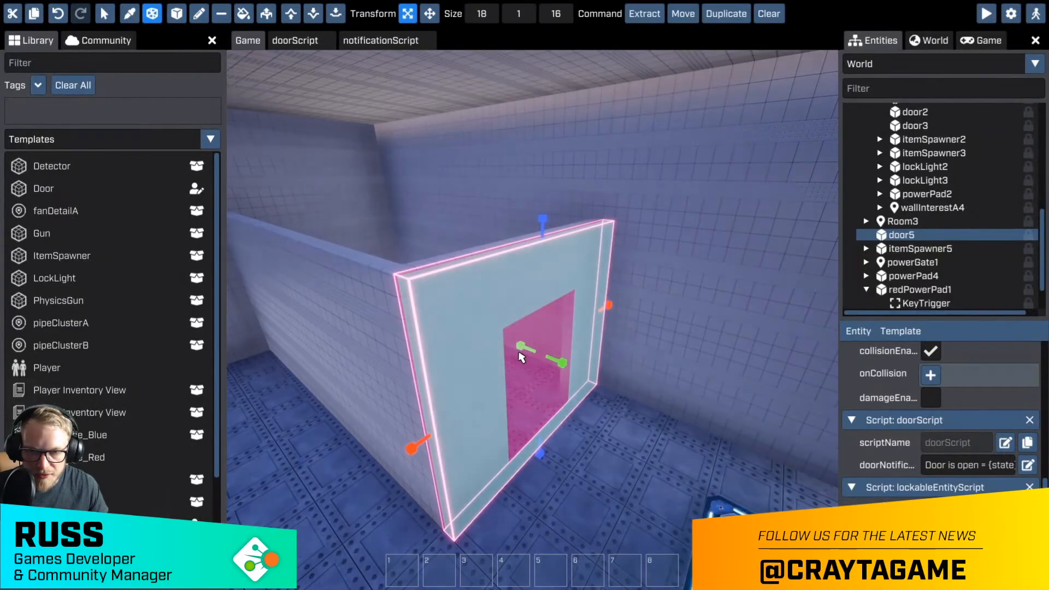
pyautogui.moveTo(560, 361); pyautogui.dragTo(828, 381)
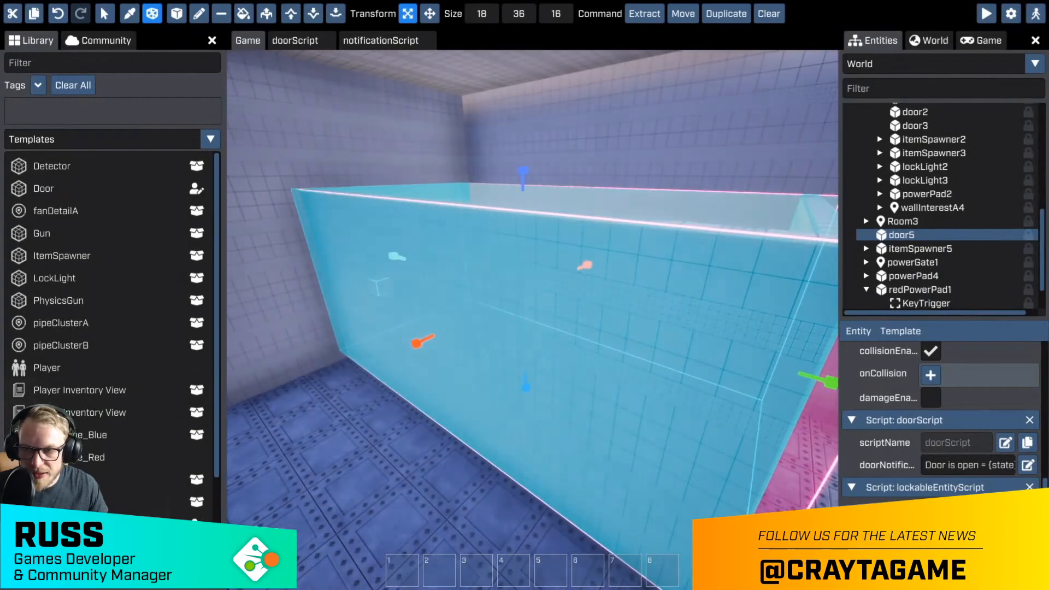
pyautogui.press('a')
pyautogui.moveTo(533, 319); pyautogui.dragTo(667, 323, button='right')
pyautogui.press('d')
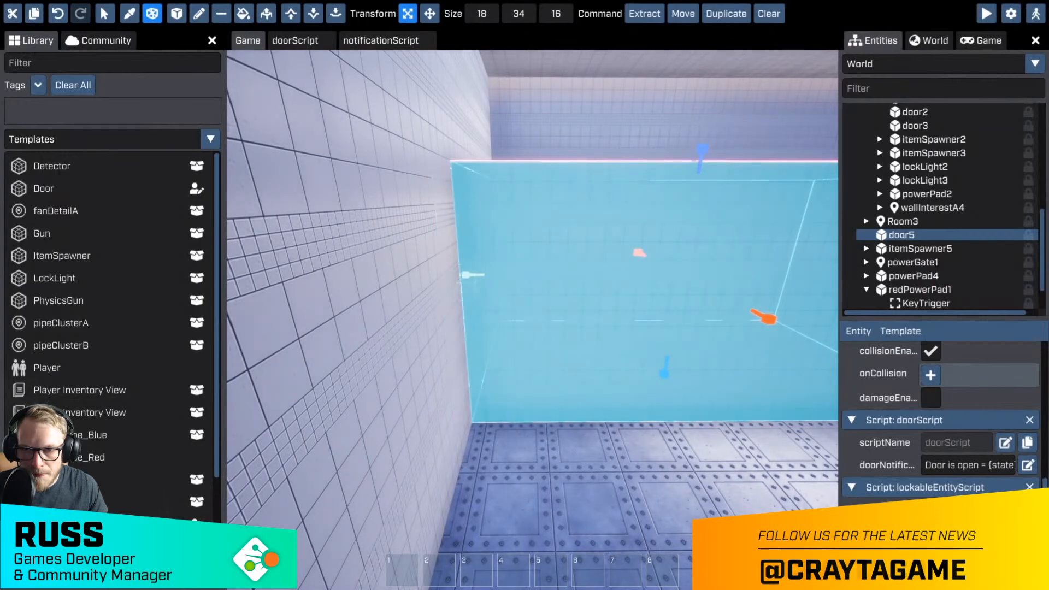
pyautogui.moveTo(533, 320); pyautogui.dragTo(519, 286, button='right')
pyautogui.moveTo(618, 290); pyautogui.dragTo(519, 282, button='right')
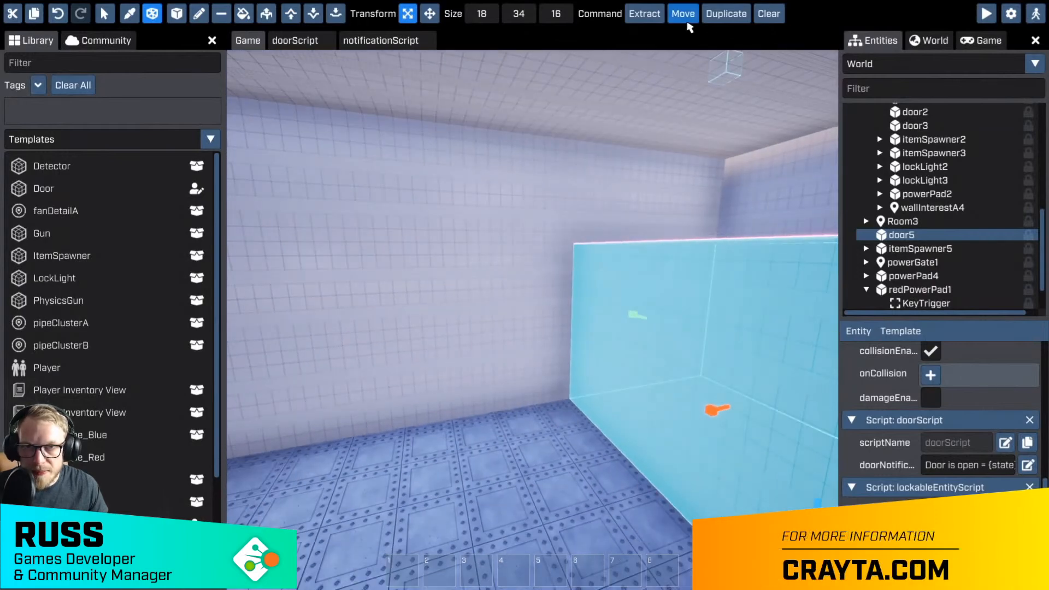
# - Try to move the selected partition walls across the room towards the door beside the power lines
pyautogui.click(688, 23)
pyautogui.press('s')
pyautogui.moveTo(694, 220); pyautogui.dragTo(662, 306, button='right')
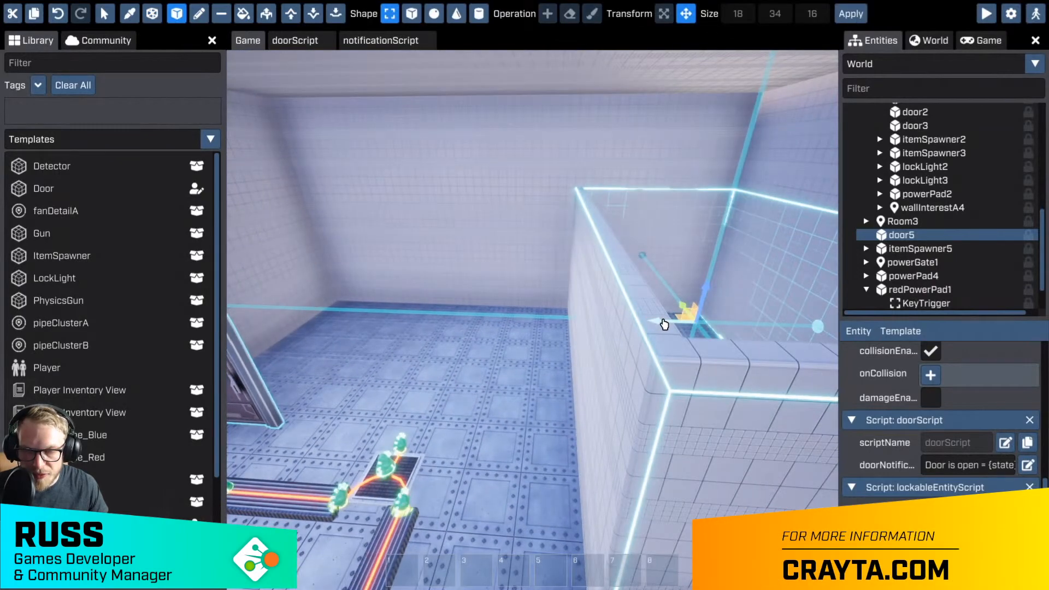
pyautogui.press('a')
pyautogui.moveTo(664, 324); pyautogui.dragTo(523, 332)
pyautogui.press('d')
pyautogui.moveTo(523, 332); pyautogui.dragTo(522, 316, button='right')
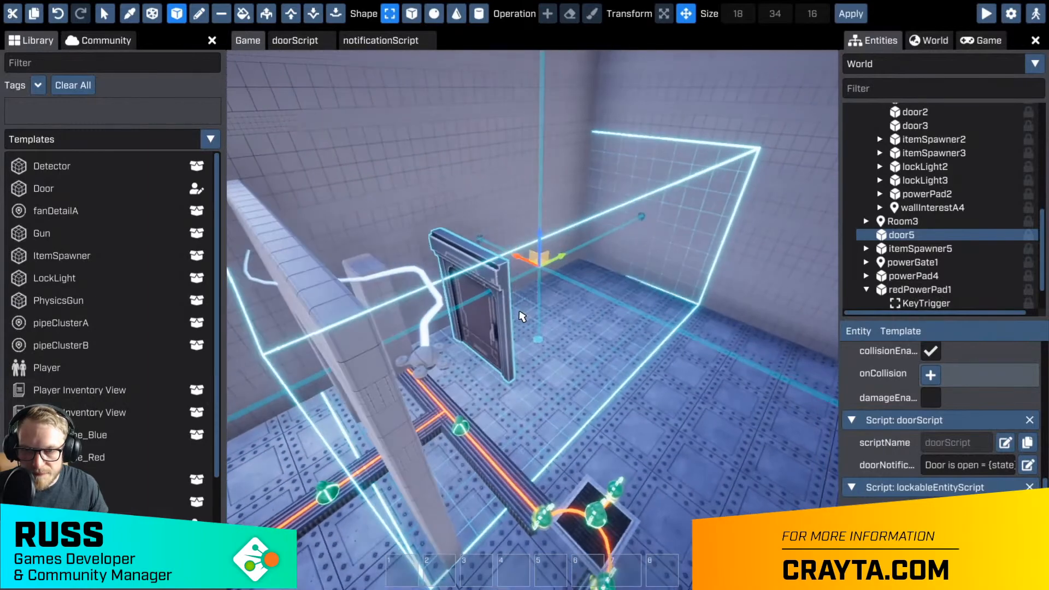
pyautogui.moveTo(550, 262); pyautogui.dragTo(643, 212)
# - Undo the last wall shifts and try to align the selected partition walls with the door before leaving the move
pyautogui.press('a')
pyautogui.press('w')
pyautogui.hotkey('ctrl', 'z')
pyautogui.hotkey('ctrl', 'z')
pyautogui.press('d')
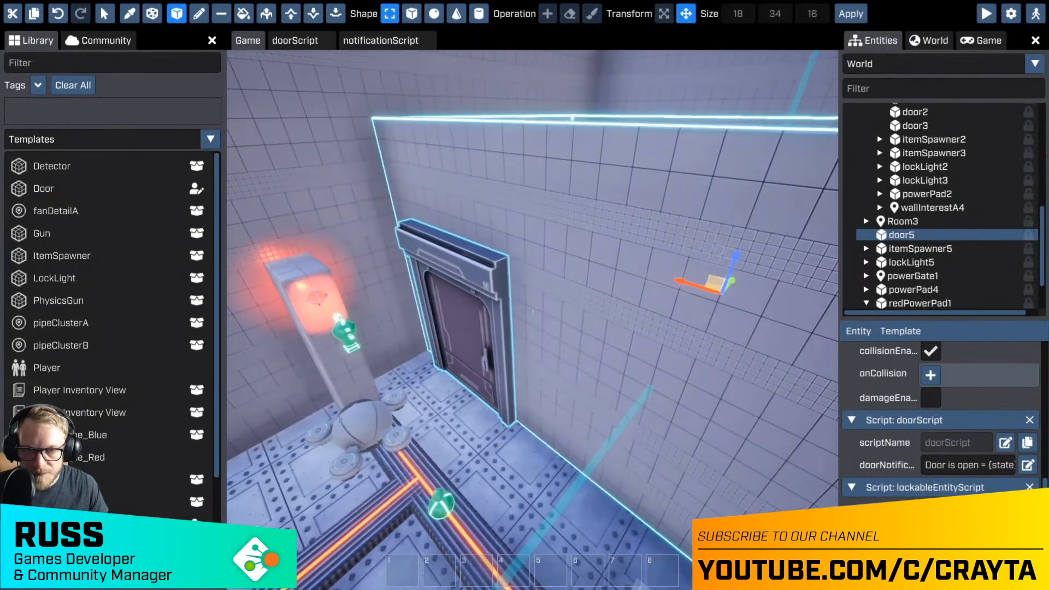
pyautogui.press('a')
pyautogui.moveTo(738, 288)
pyautogui.mouseDown()
pyautogui.moveTo(433, 198)
pyautogui.moveTo(752, 283)
pyautogui.mouseUp()
pyautogui.press('Escape')
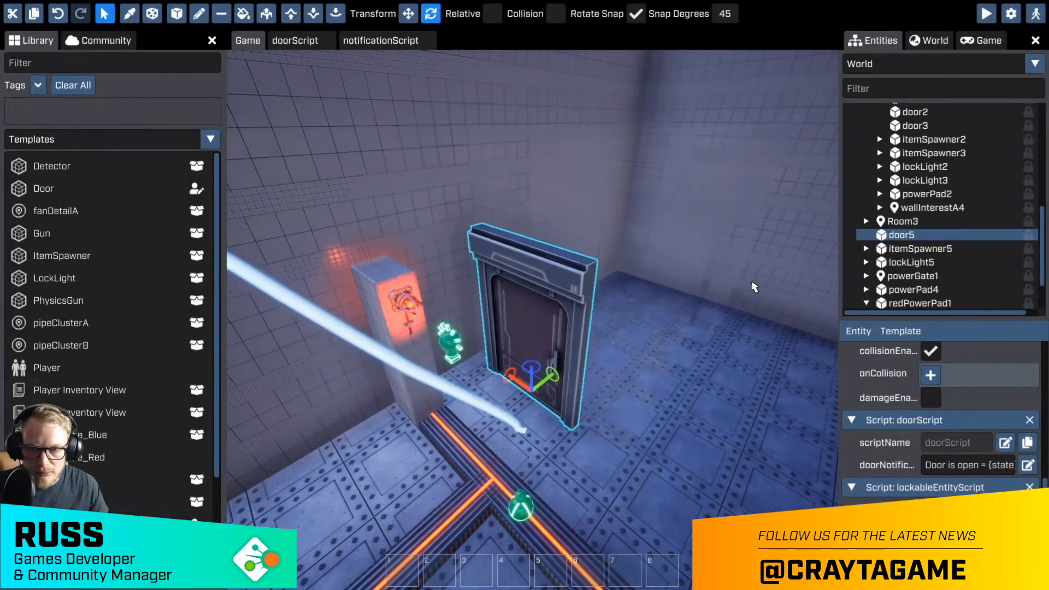
# - Add a 2 x 1 x 25 voxel wall column from floor to ceiling between the door and the room wall
pyautogui.click(677, 340)
pyautogui.press('w')
pyautogui.moveTo(675, 339); pyautogui.dragTo(675, 340, button='right')
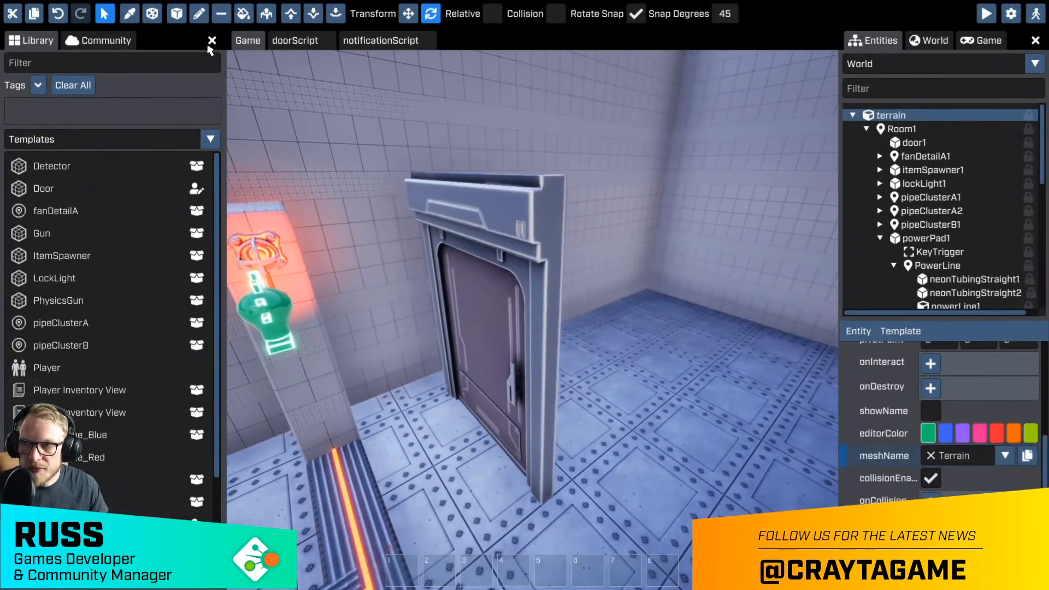
pyautogui.click(178, 19)
pyautogui.moveTo(481, 363); pyautogui.dragTo(428, 366, button='right')
pyautogui.press('a')
pyautogui.press('w')
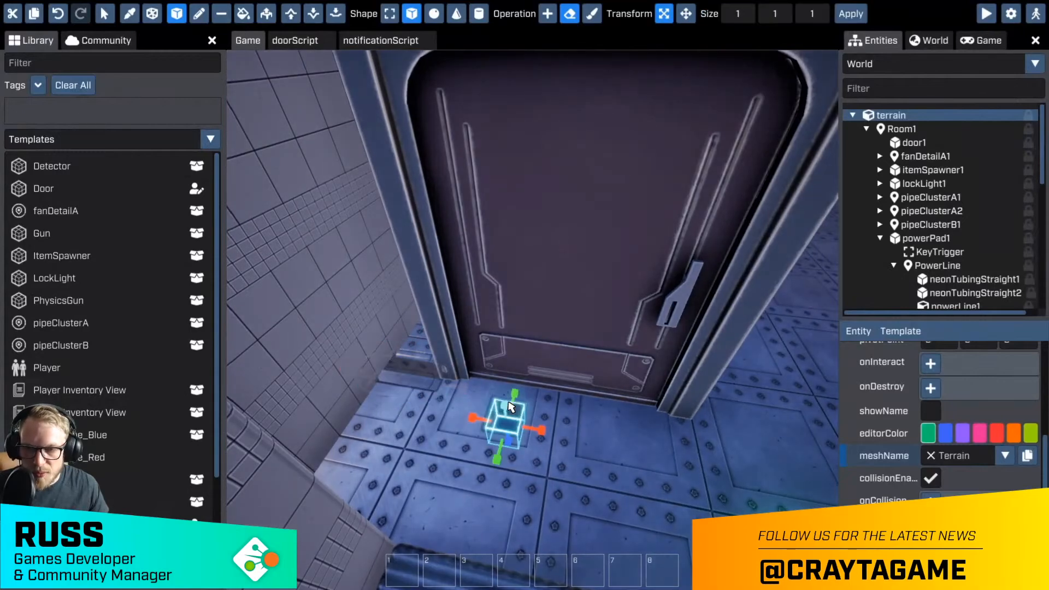
pyautogui.press('Escape')
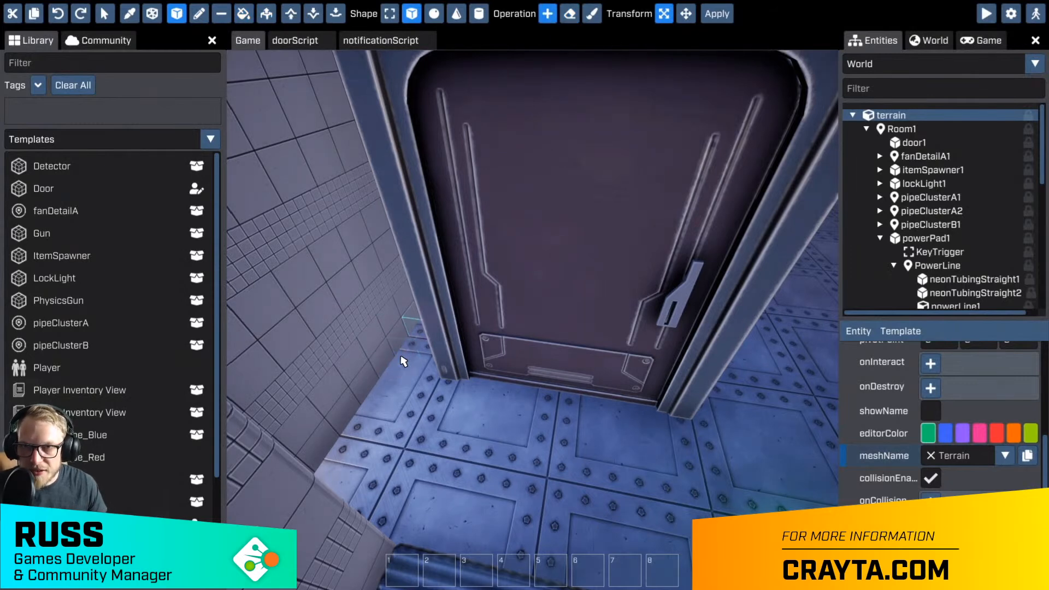
pyautogui.moveTo(402, 371); pyautogui.dragTo(351, 221)
pyautogui.moveTo(466, 513); pyautogui.dragTo(466, 435, button='right')
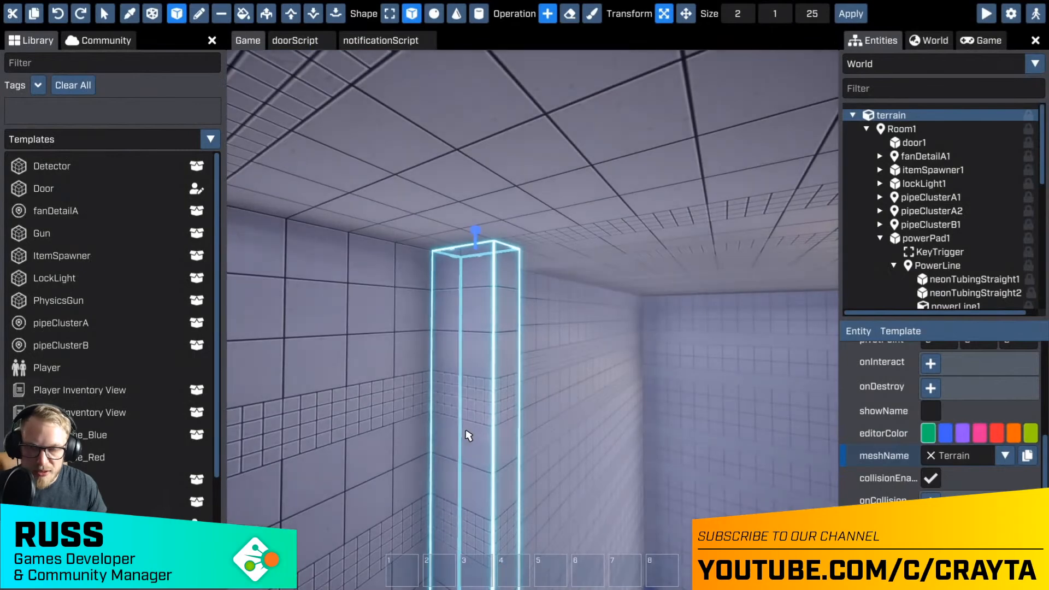
pyautogui.press('Return')
# - Fill the space above the door with a 14-voxel-high, one-voxel-thick block extended across the door's width to the ceiling
pyautogui.moveTo(522, 466); pyautogui.dragTo(477, 410, button='right')
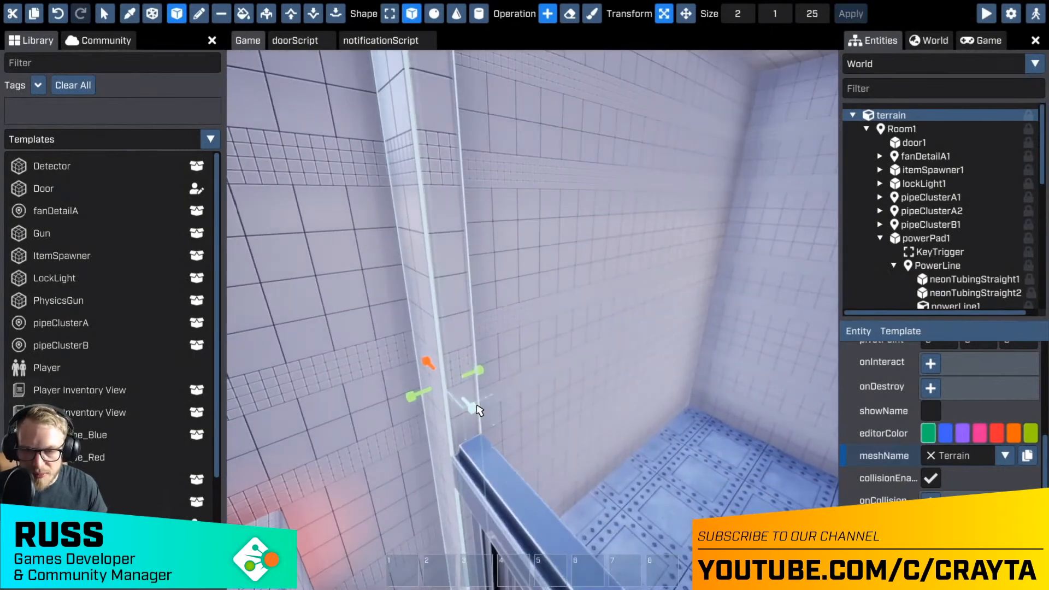
pyautogui.moveTo(467, 433); pyautogui.dragTo(455, 178)
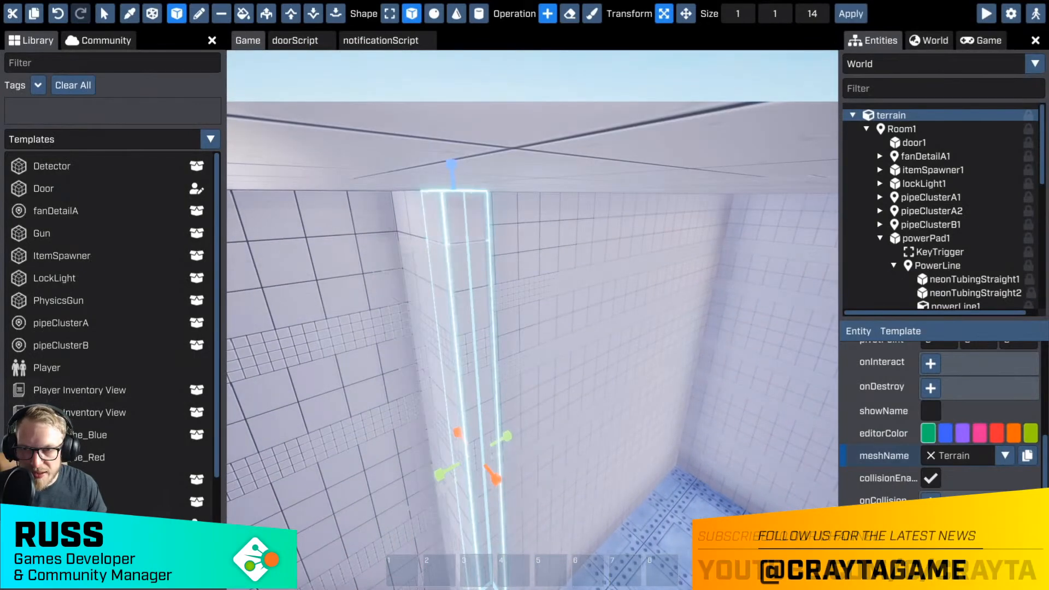
pyautogui.moveTo(455, 178); pyautogui.dragTo(523, 253, button='right')
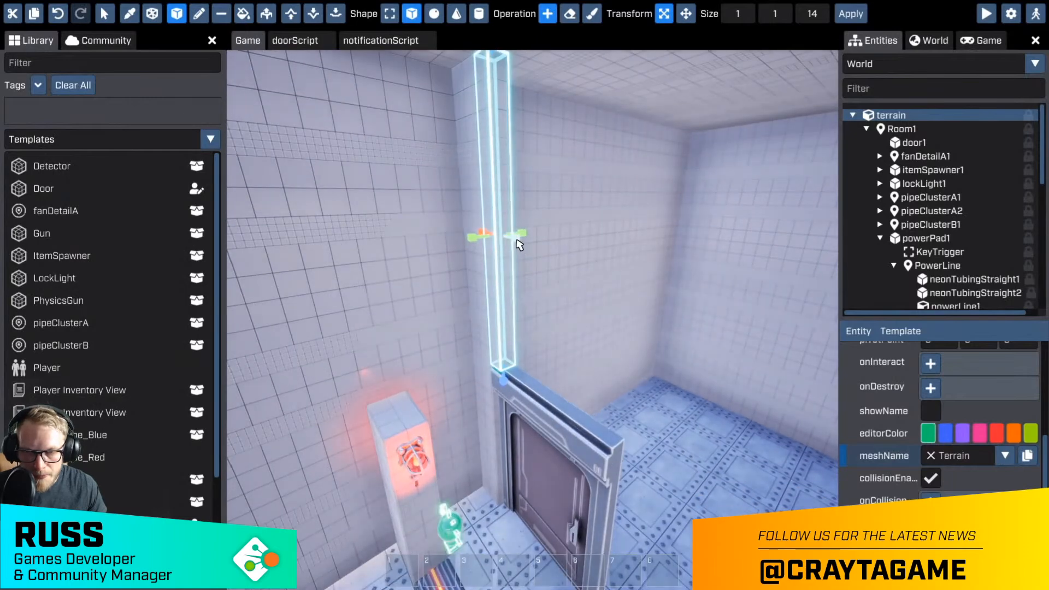
pyautogui.moveTo(516, 240); pyautogui.dragTo(654, 261)
pyautogui.moveTo(654, 261); pyautogui.dragTo(709, 302, button='right')
pyautogui.moveTo(529, 338); pyautogui.dragTo(525, 309, button='right')
pyautogui.press('Return')
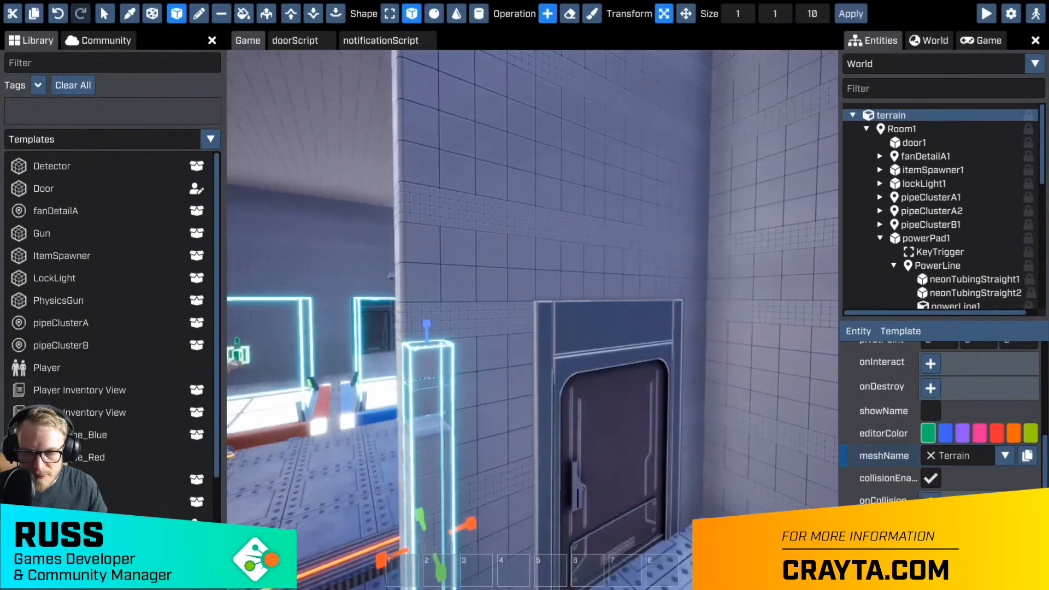
# - Close off the compartment beside the door with a 1 x 22 x 25 voxel wall
pyautogui.moveTo(427, 323); pyautogui.dragTo(425, 255)
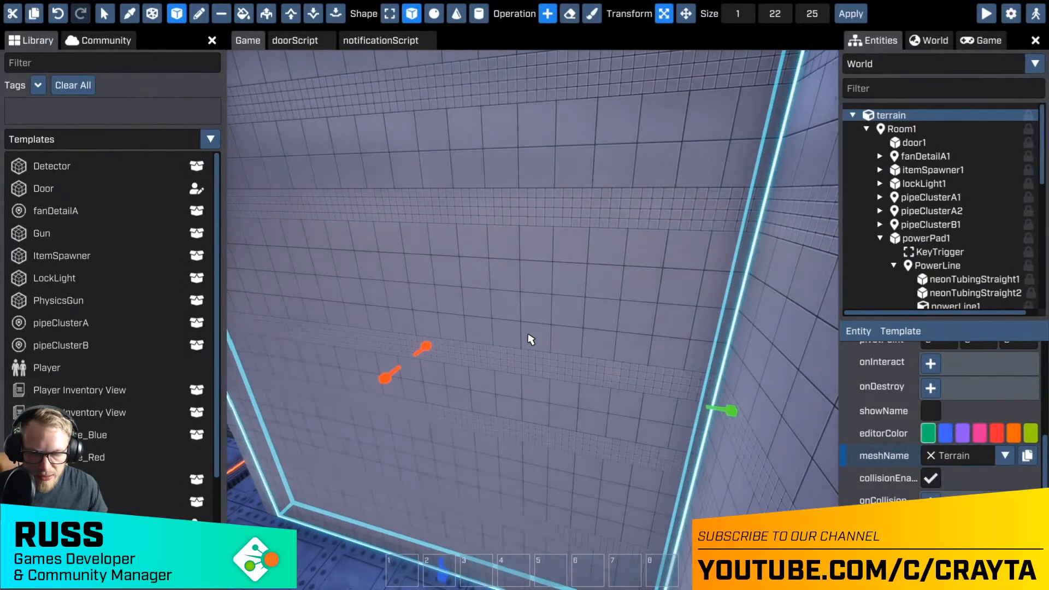
pyautogui.press('Escape')
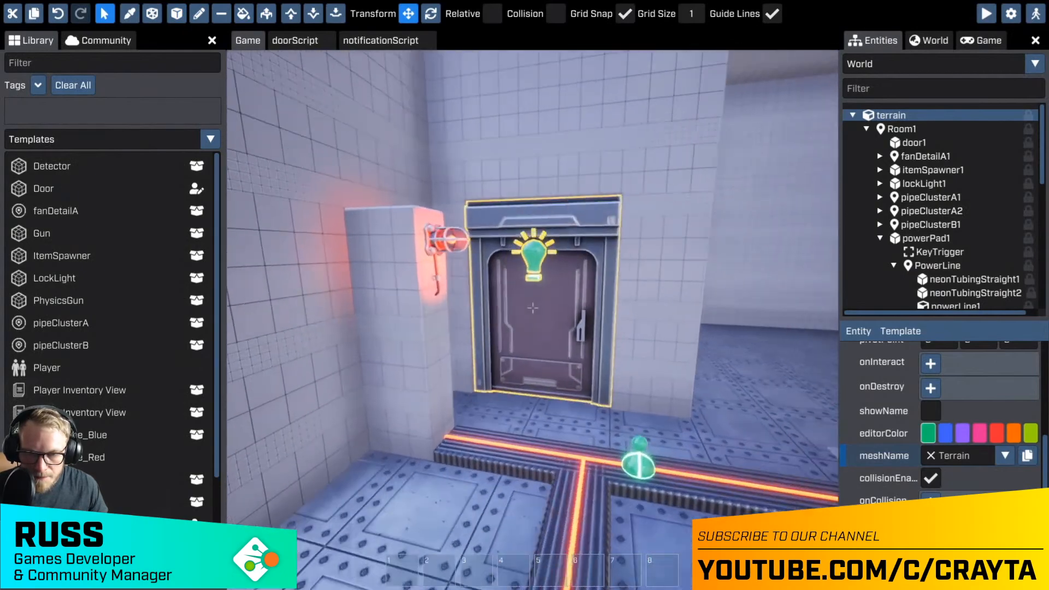
pyautogui.press('w')
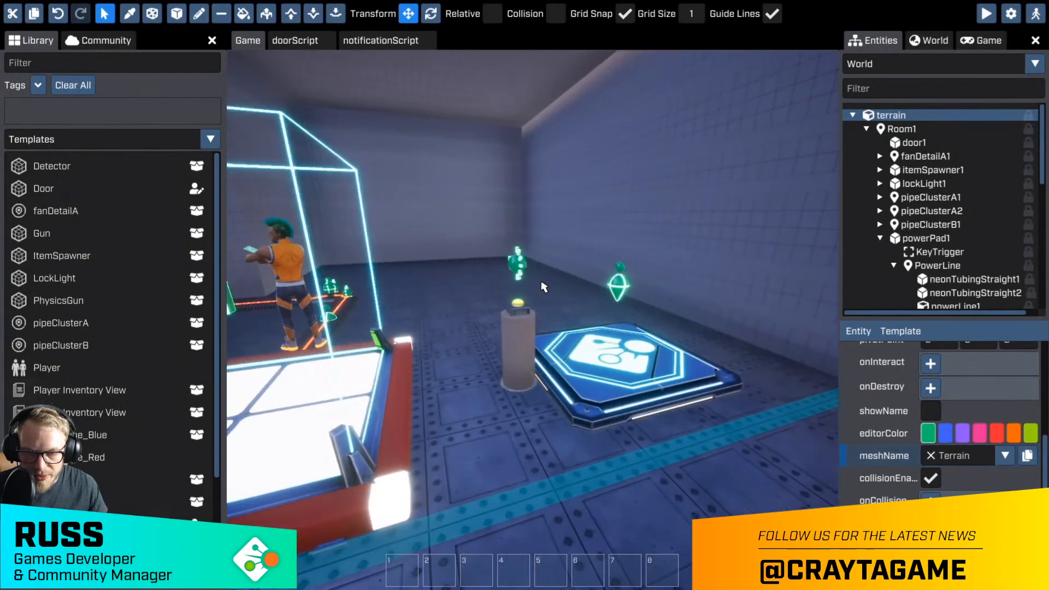
# - Place an ItemSpawner on the floor inside the enclosed compartment and set its spawn template to RedPowerPad
pyautogui.moveTo(542, 286)
pyautogui.mouseDown(button='right')
pyautogui.moveTo(533, 320)
pyautogui.moveTo(535, 287)
pyautogui.mouseUp(button='right')
pyautogui.press('s')
pyautogui.press('w')
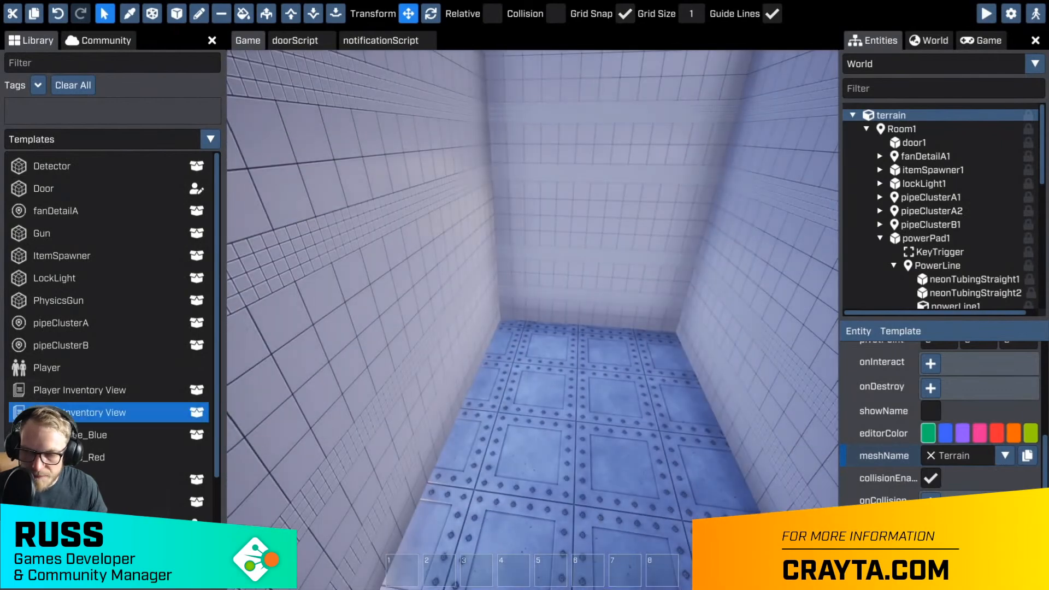
pyautogui.click(93, 458)
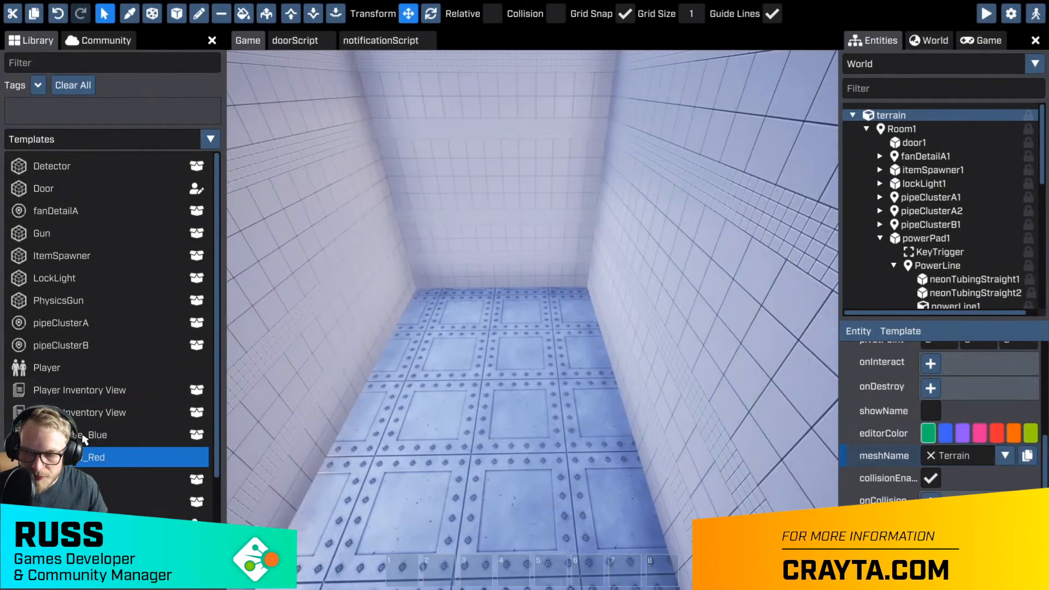
pyautogui.moveTo(185, 300); pyautogui.dragTo(507, 419)
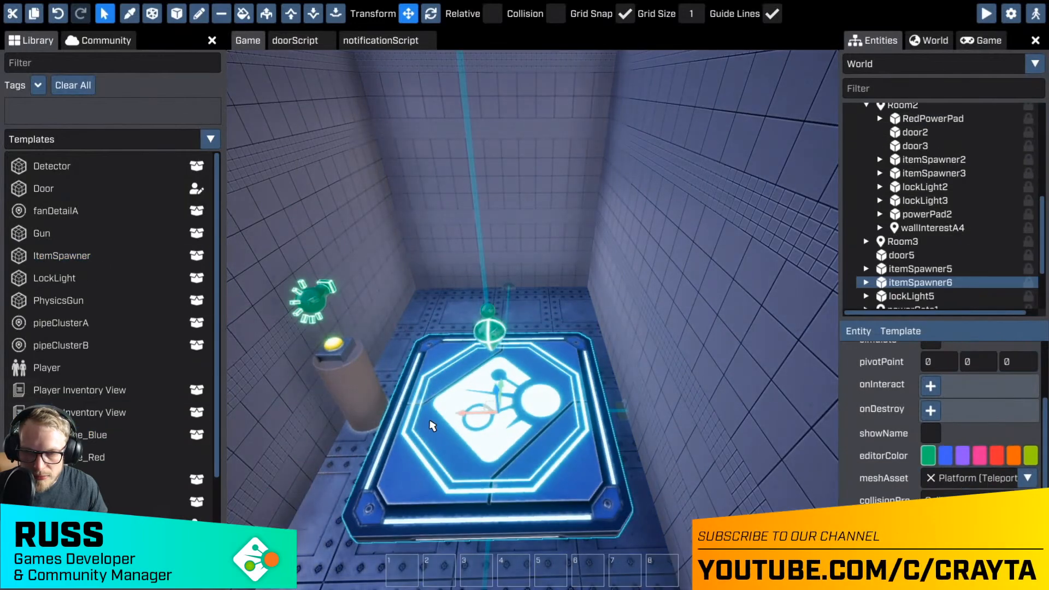
pyautogui.scroll(-5, 929, 457)
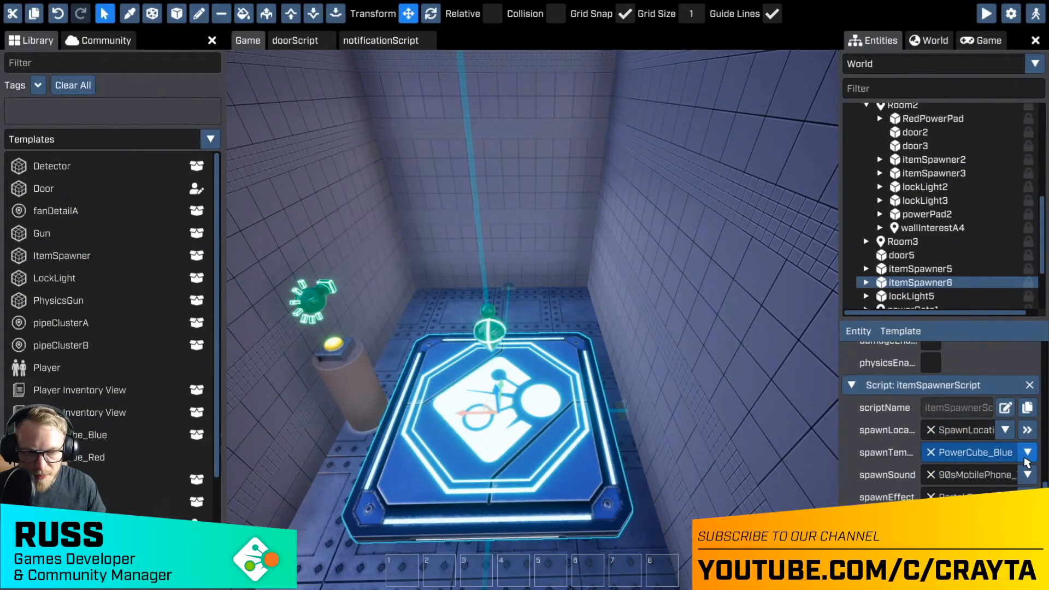
pyautogui.click(978, 453)
pyautogui.click(979, 388)
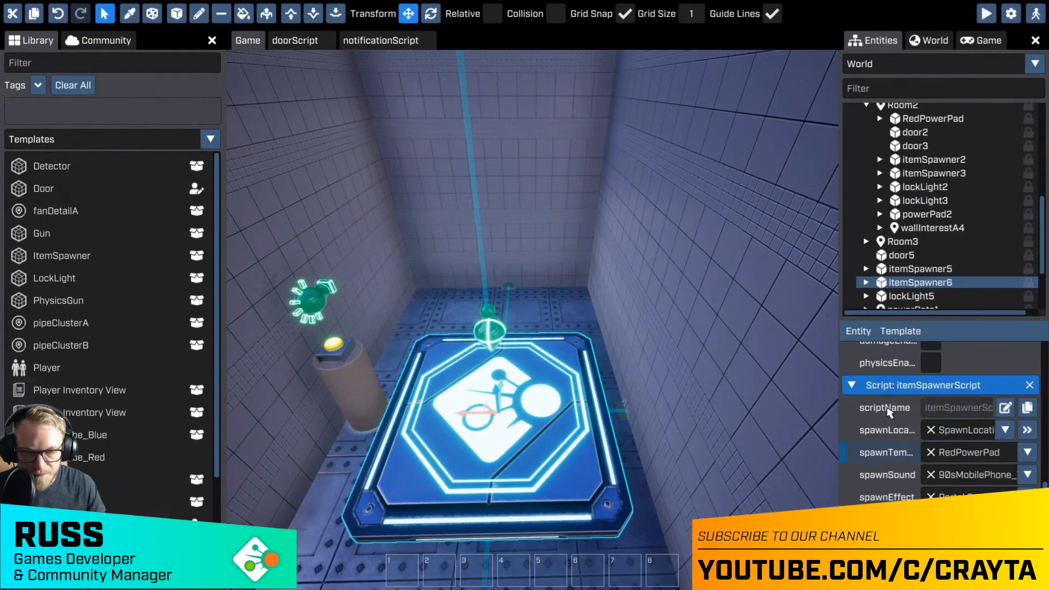
# - Extrude the recessed room wall beside the compartment forward until it is flush with the wall holding the door
pyautogui.moveTo(533, 308); pyautogui.dragTo(533, 309, button='right')
pyautogui.press('s')
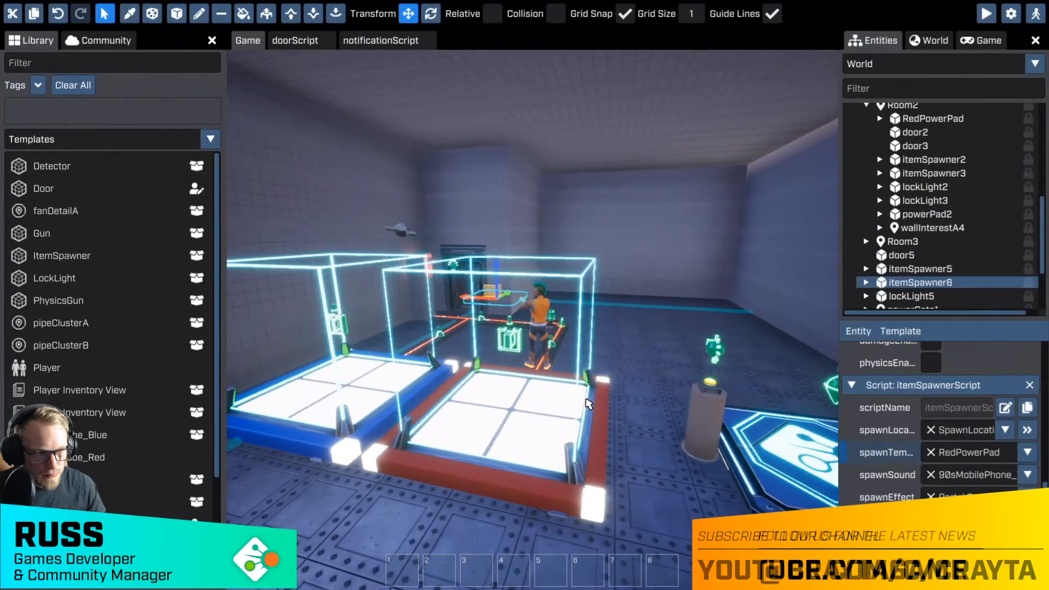
pyautogui.press('w')
pyautogui.moveTo(634, 434); pyautogui.dragTo(533, 309, button='right')
pyautogui.moveTo(655, 502); pyautogui.dragTo(533, 309, button='right')
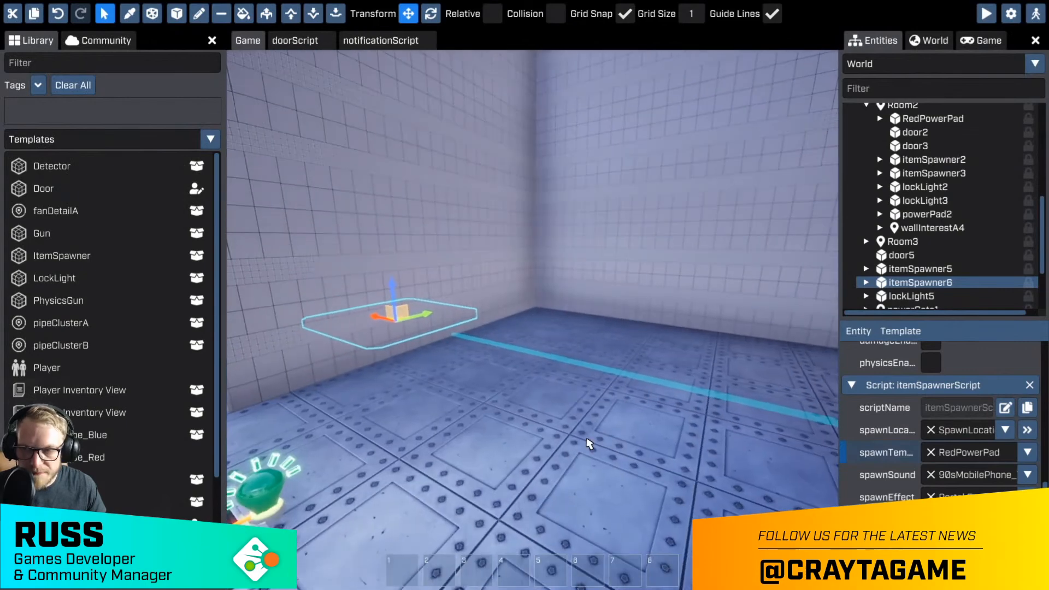
pyautogui.moveTo(588, 443); pyautogui.dragTo(533, 309, button='right')
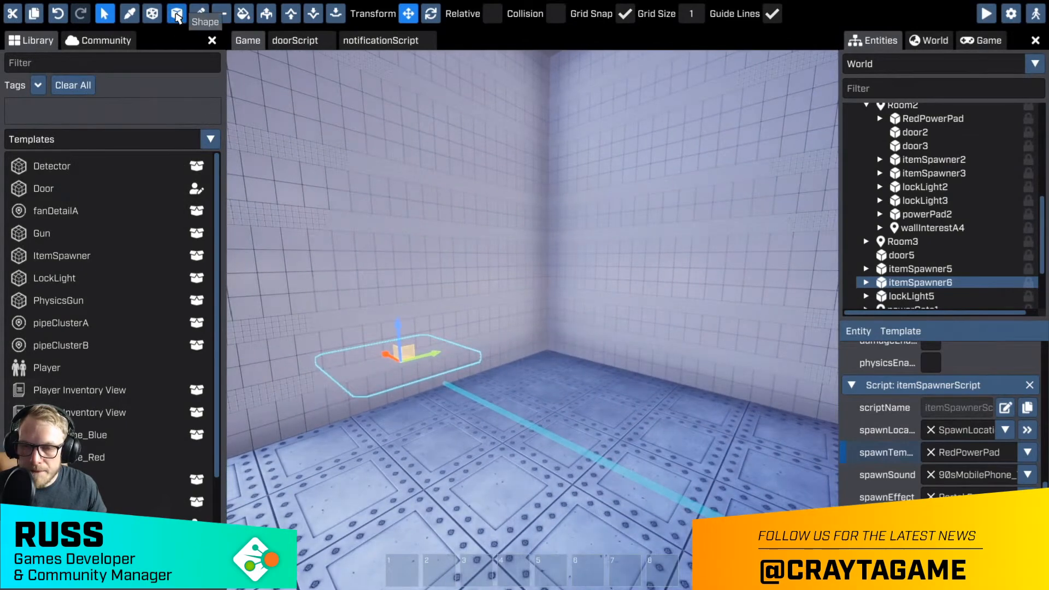
pyautogui.moveTo(322, 325); pyautogui.dragTo(533, 309, button='right')
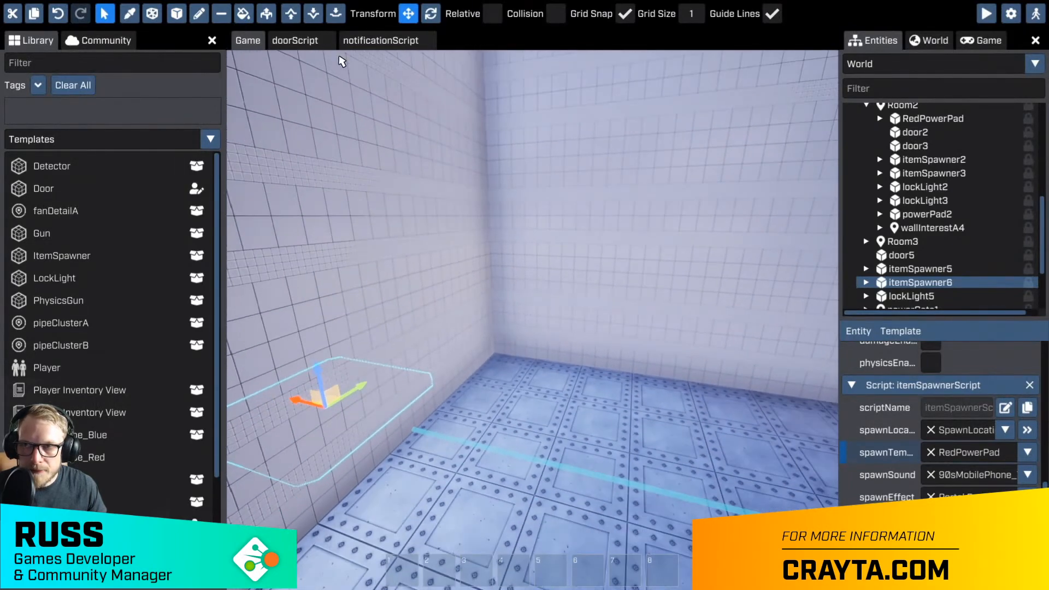
pyautogui.click(266, 14)
pyautogui.moveTo(562, 234); pyautogui.dragTo(563, 234, button='right')
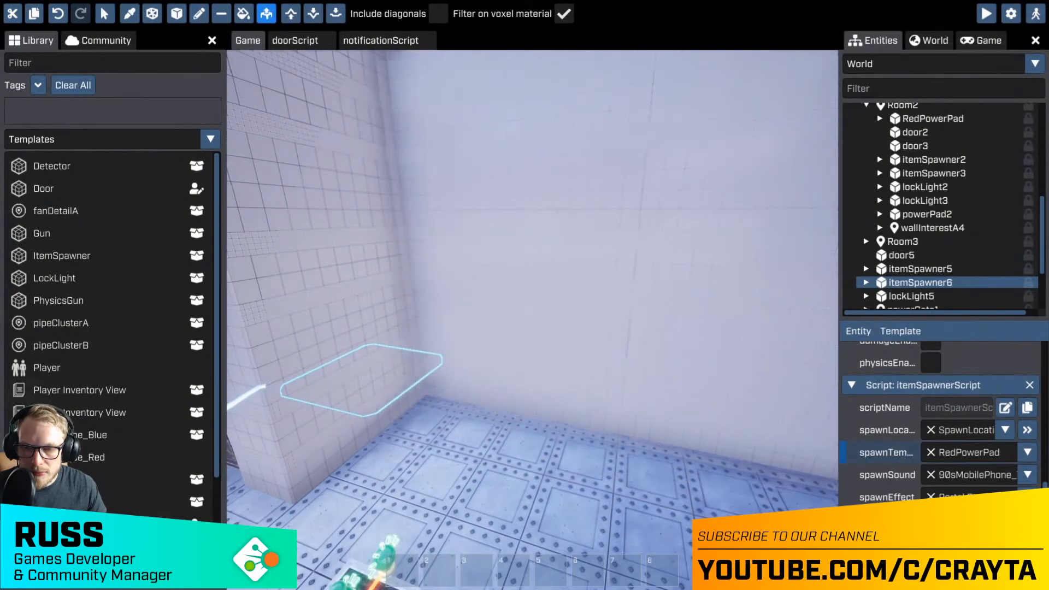
pyautogui.press('s')
pyautogui.click(598, 297)
pyautogui.moveTo(598, 298); pyautogui.dragTo(597, 298, button='right')
pyautogui.moveTo(597, 297); pyautogui.dragTo(598, 297)
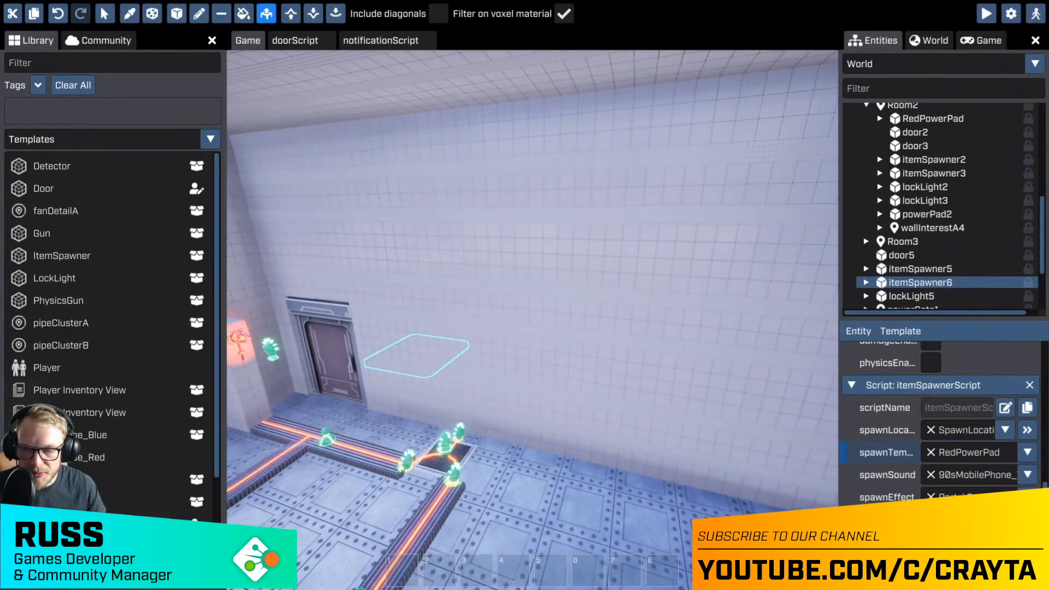
pyautogui.press('w')
pyautogui.press('w')
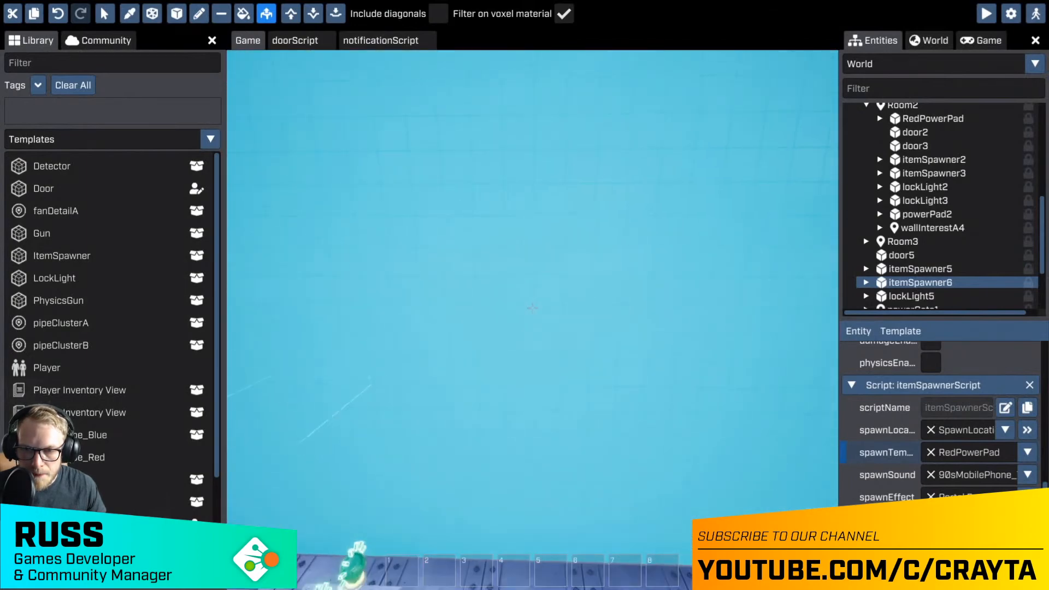
# - Erase a doorway 6 voxels wide and 11 high through the thickened wall behind the power gate
pyautogui.moveTo(532, 308); pyautogui.dragTo(532, 309, button='right')
pyautogui.click(200, 19)
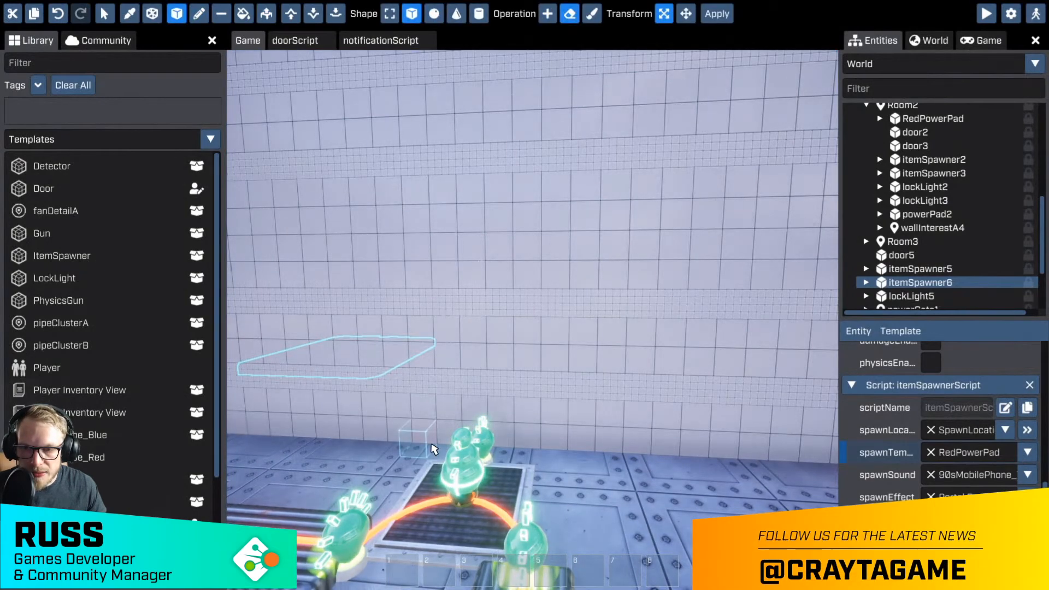
pyautogui.moveTo(483, 374)
pyautogui.mouseDown()
pyautogui.moveTo(571, 219)
pyautogui.moveTo(531, 156)
pyautogui.moveTo(558, 156)
pyautogui.mouseUp()
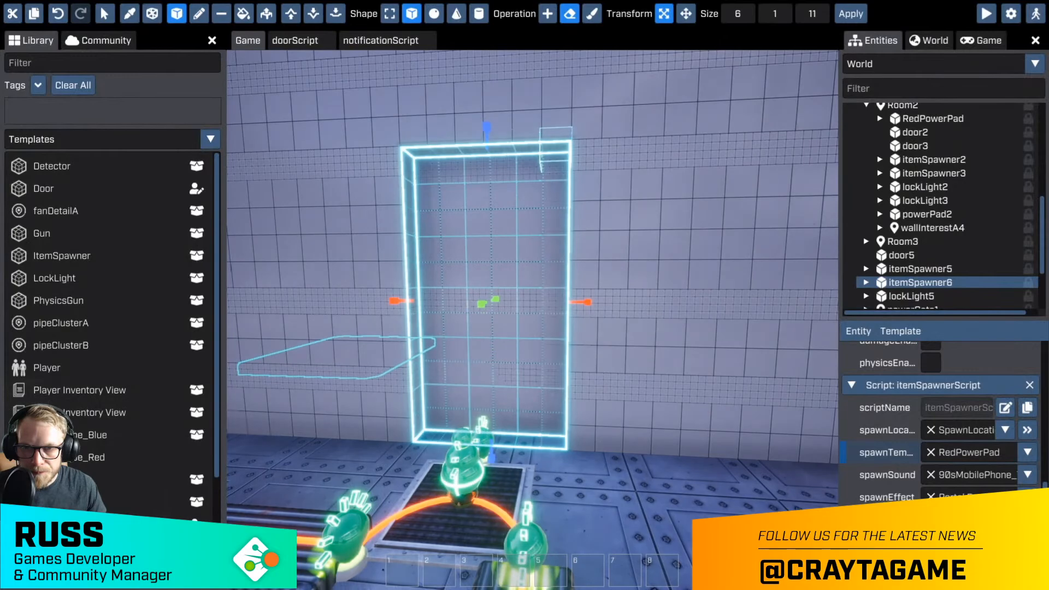
pyautogui.press('w')
pyautogui.moveTo(533, 309); pyautogui.dragTo(533, 308, button='right')
pyautogui.press('d')
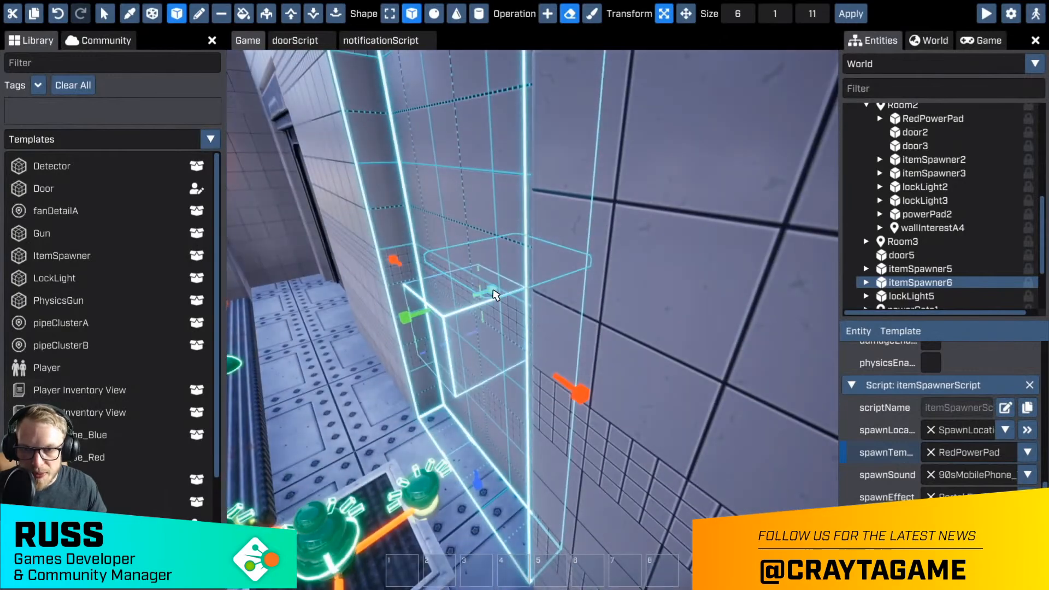
pyautogui.moveTo(494, 295)
pyautogui.mouseDown()
pyautogui.moveTo(480, 276)
pyautogui.moveTo(539, 225)
pyautogui.moveTo(605, 288)
pyautogui.moveTo(672, 262)
pyautogui.moveTo(735, 211)
pyautogui.mouseUp()
pyautogui.press('Return')
pyautogui.press('Escape')
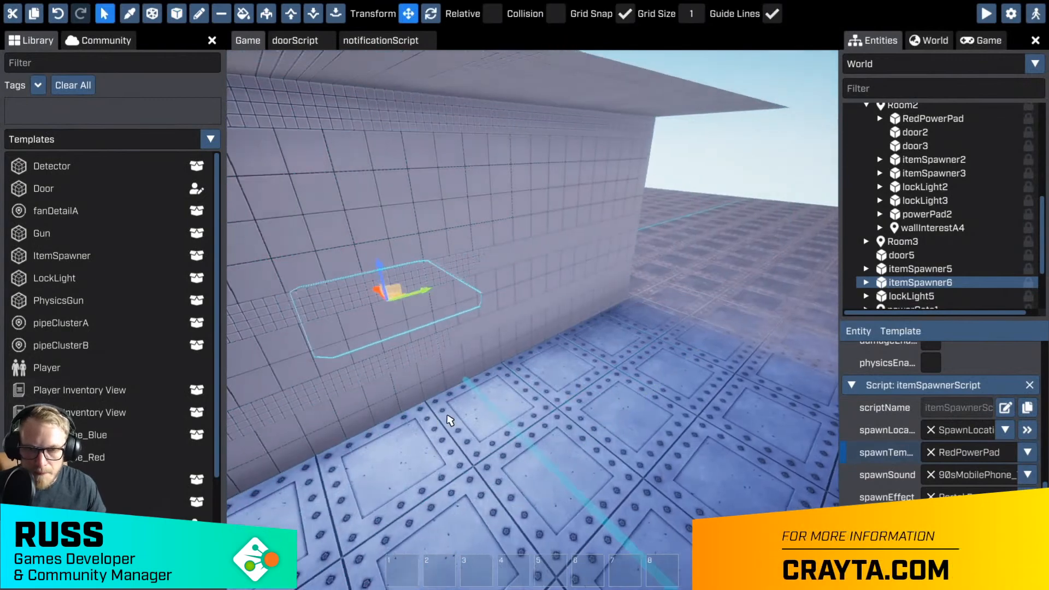
# - Place a second Door template in the new doorway and slide it sideways to line up with the opening's edge
pyautogui.press('s')
pyautogui.moveTo(447, 416); pyautogui.dragTo(447, 415, button='right')
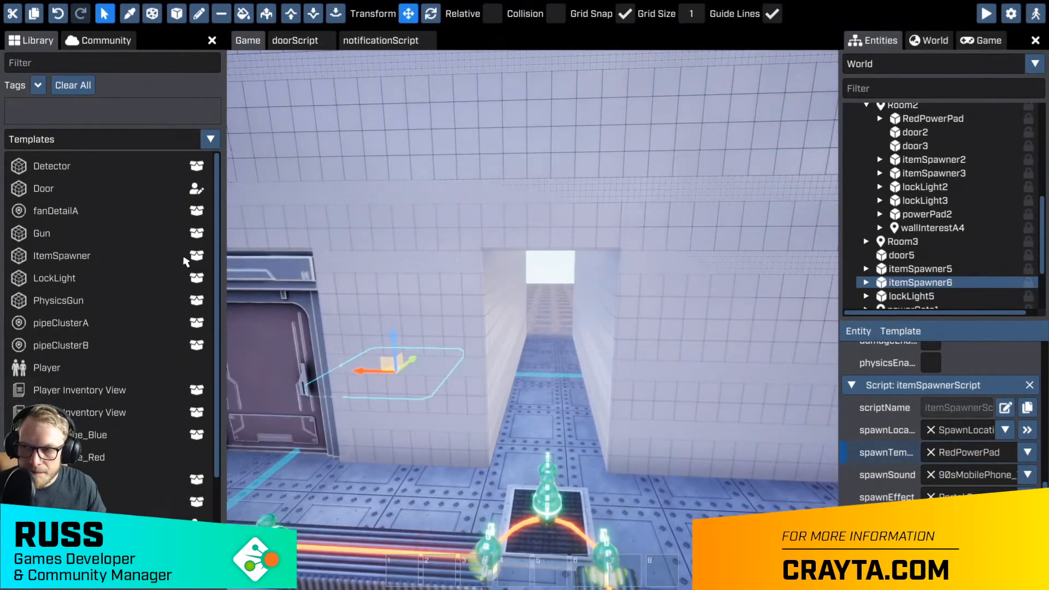
pyautogui.moveTo(194, 186); pyautogui.dragTo(517, 464)
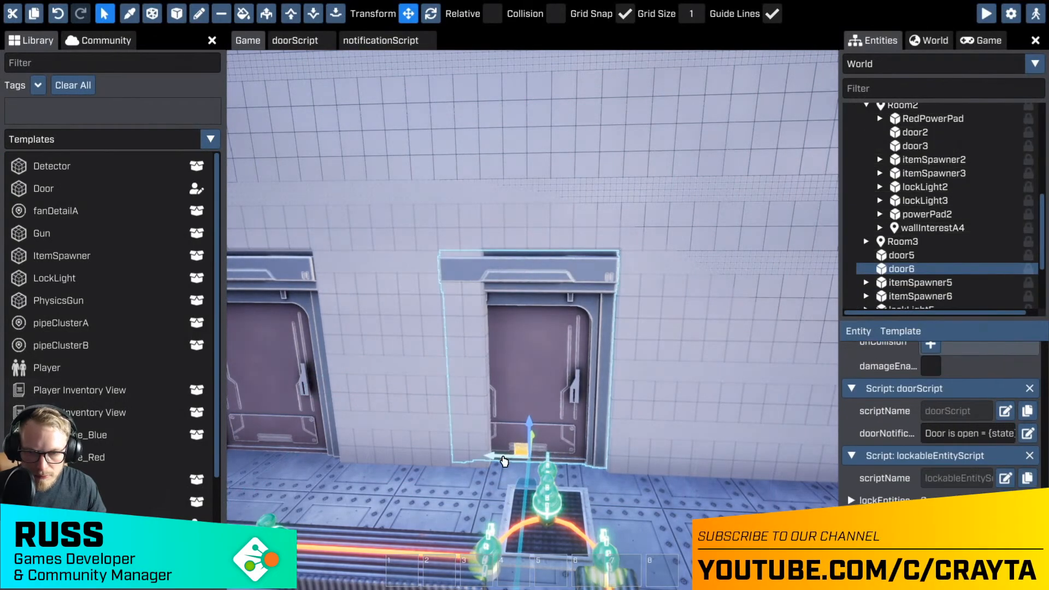
pyautogui.press('f')
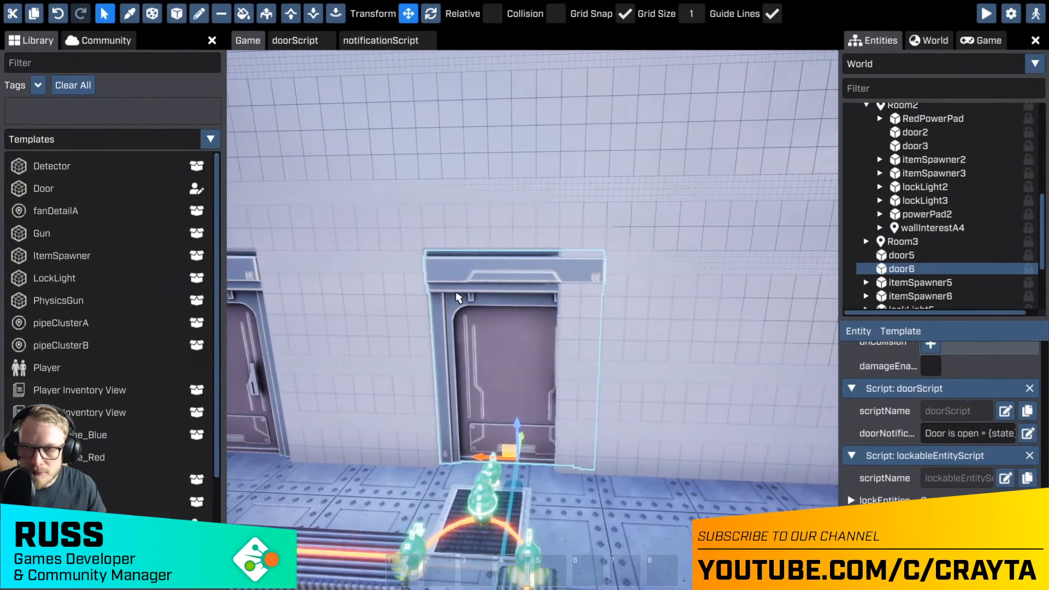
# - Erase the strip of wall covering the side of the second door to widen its opening
pyautogui.click(177, 13)
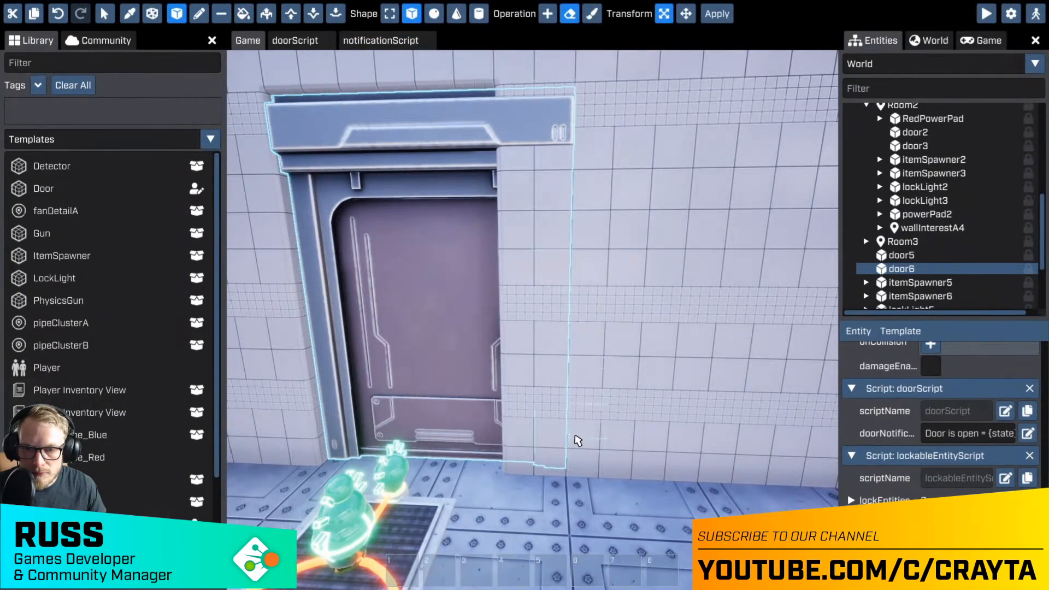
pyautogui.moveTo(556, 459)
pyautogui.mouseDown()
pyautogui.moveTo(552, 143)
pyautogui.moveTo(517, 139)
pyautogui.moveTo(517, 104)
pyautogui.mouseUp()
pyautogui.press('Escape')
pyautogui.press('s')
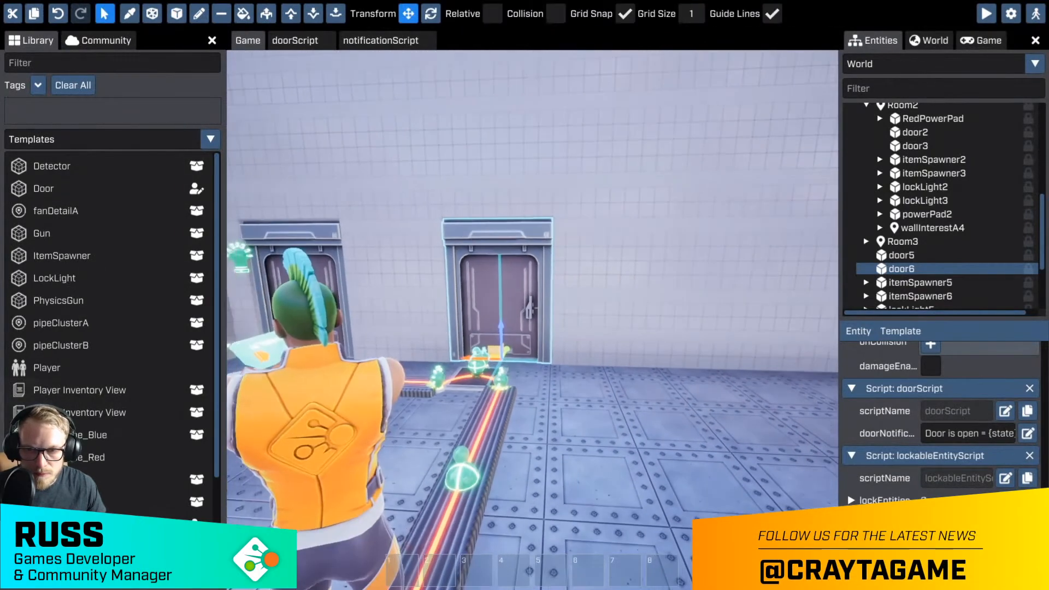
# - Set the onPowered event of powerGate1's powerGateScript to target door6's doorScript, so the power gate controls the second door
pyautogui.moveTo(592, 388)
pyautogui.mouseDown(button='right')
pyautogui.moveTo(532, 308)
pyautogui.moveTo(662, 328)
pyautogui.mouseUp(button='right')
pyautogui.press('w')
pyautogui.press('s')
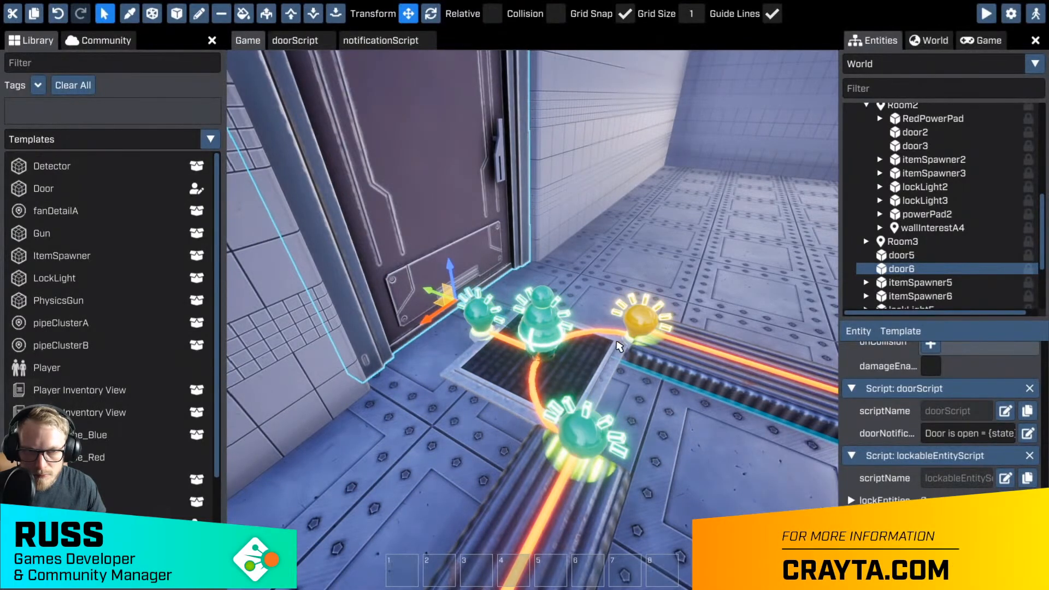
pyautogui.click(647, 328)
pyautogui.scroll(-3, 918, 240)
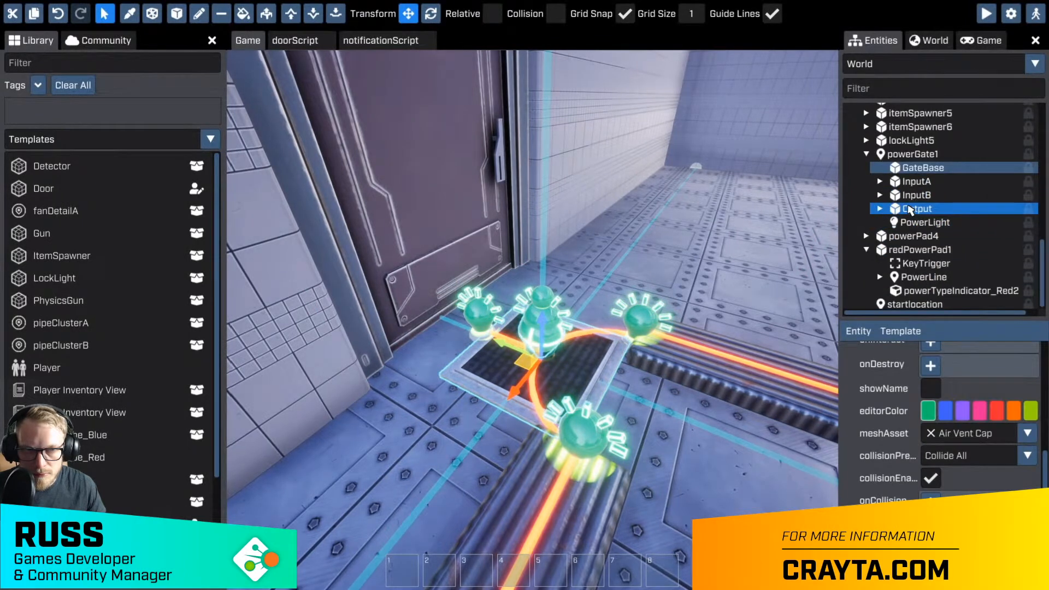
pyautogui.click(917, 208)
pyautogui.click(912, 154)
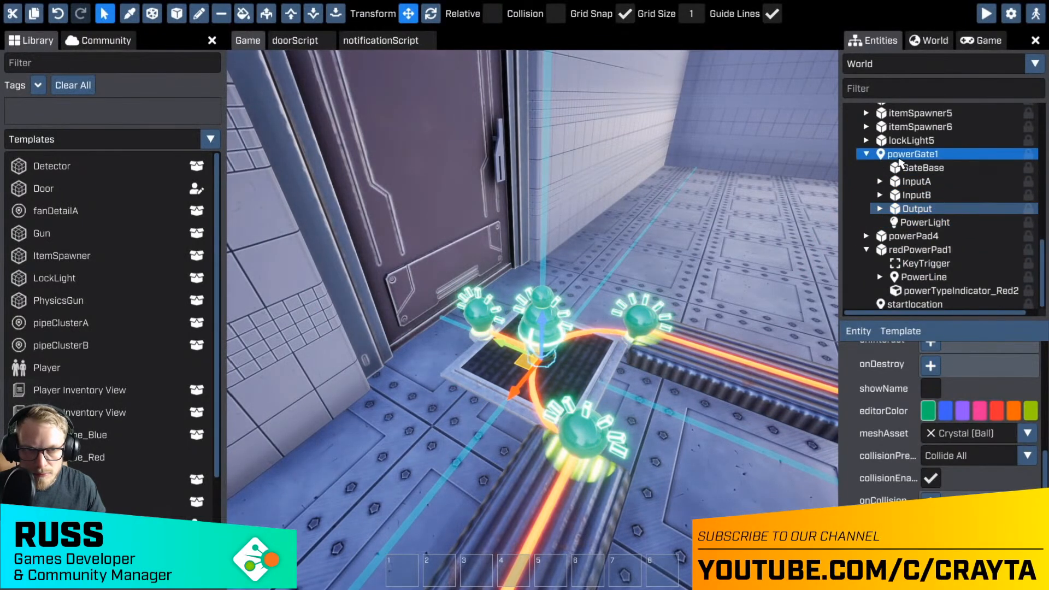
pyautogui.scroll(-2, 938, 431)
pyautogui.scroll(2, 937, 432)
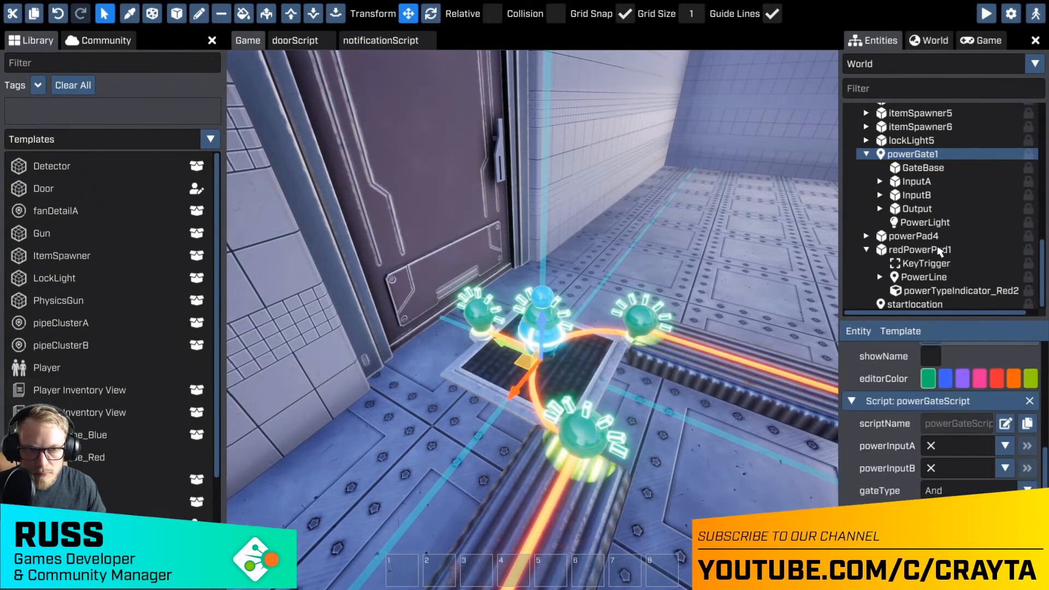
pyautogui.click(444, 170)
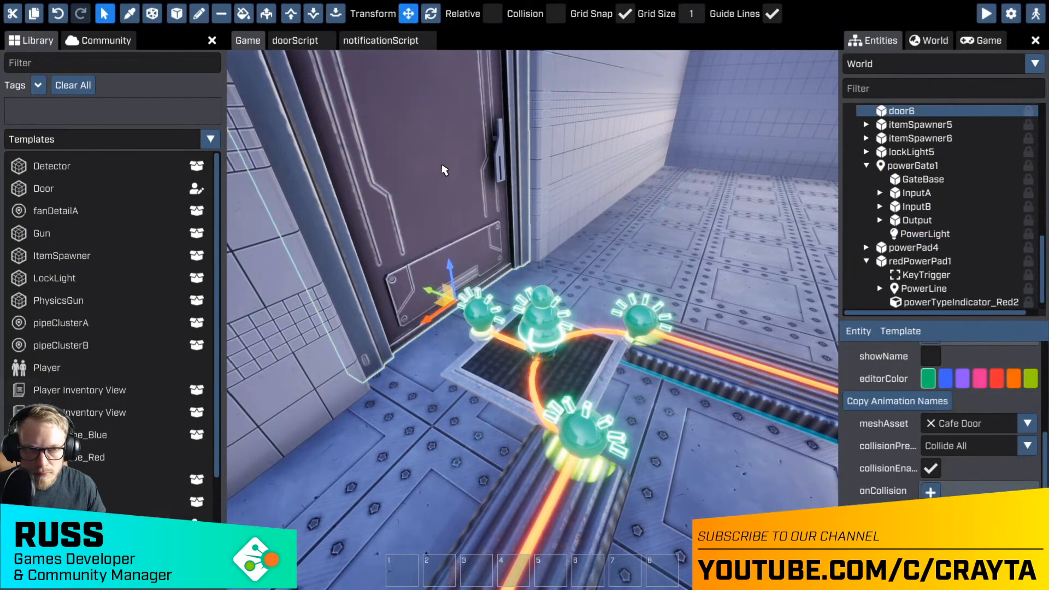
pyautogui.click(911, 165)
pyautogui.scroll(-2, 922, 369)
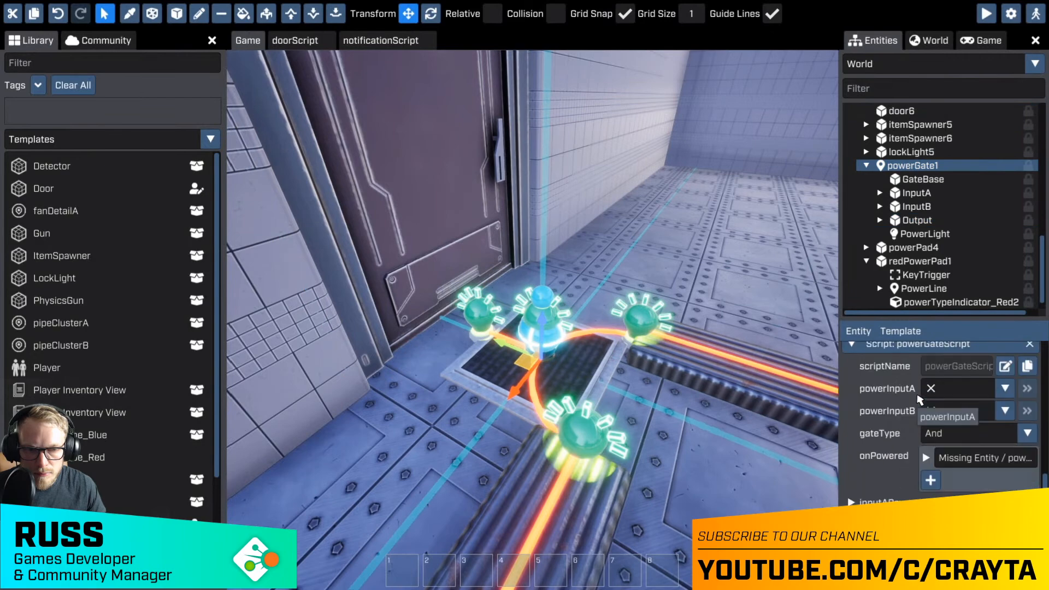
pyautogui.doubleClick(901, 112)
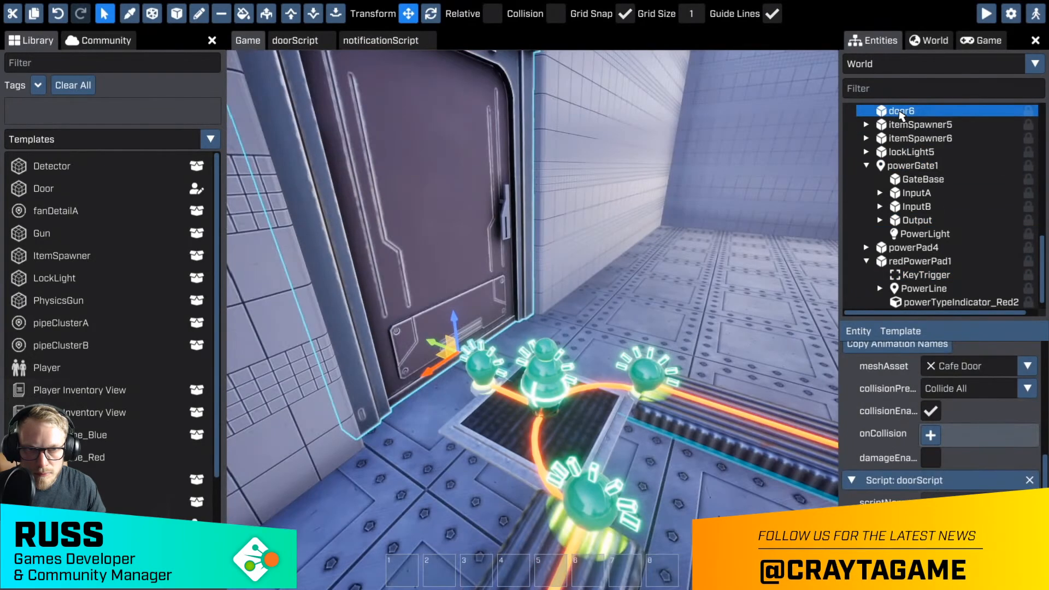
pyautogui.click(912, 165)
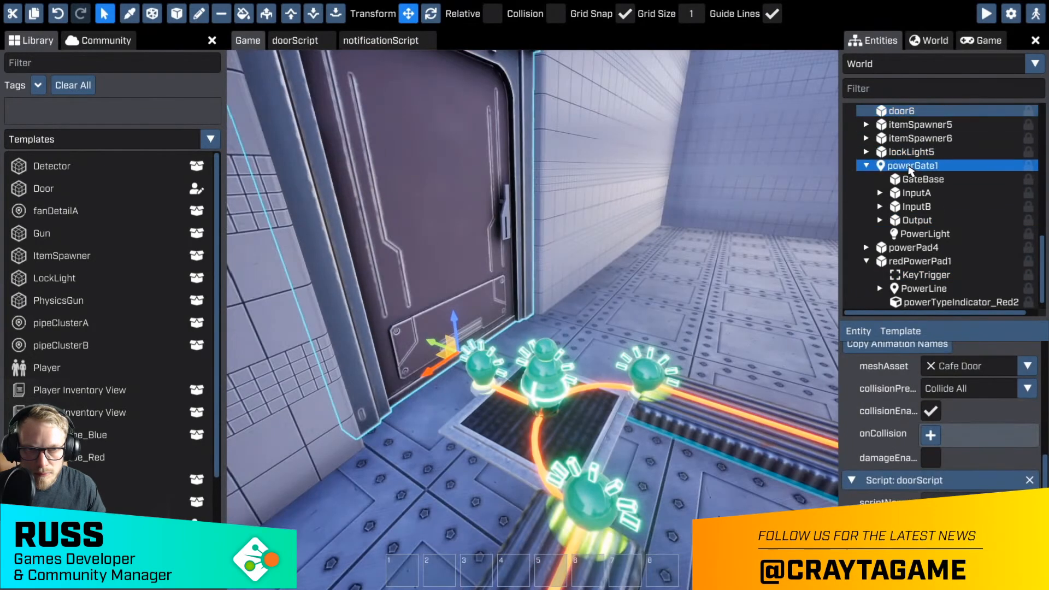
pyautogui.moveTo(901, 112); pyautogui.dragTo(932, 471)
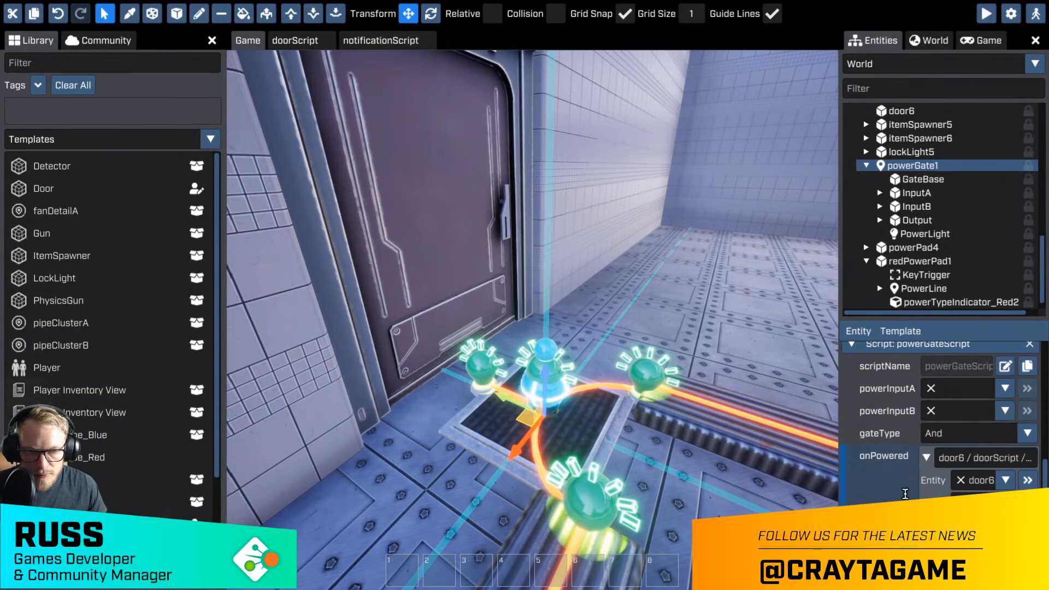
# - Examine the room's two doors, lock light, power gate and connecting power lines from several viewpoints
pyautogui.click(772, 355)
pyautogui.press('d')
pyautogui.moveTo(765, 356); pyautogui.dragTo(590, 347, button='right')
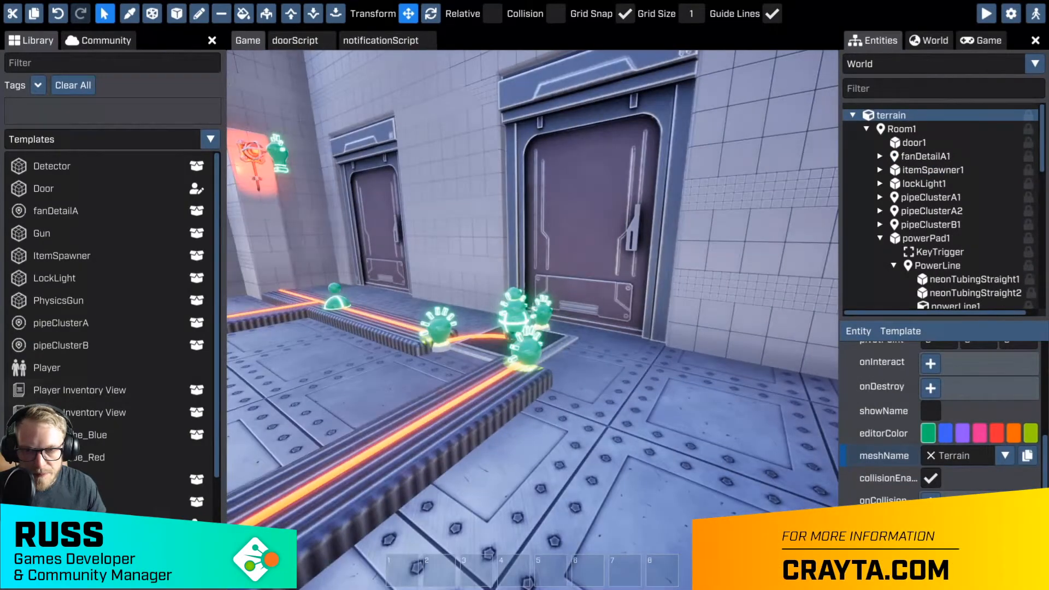
pyautogui.press('s')
pyautogui.moveTo(533, 309); pyautogui.dragTo(508, 267, button='right')
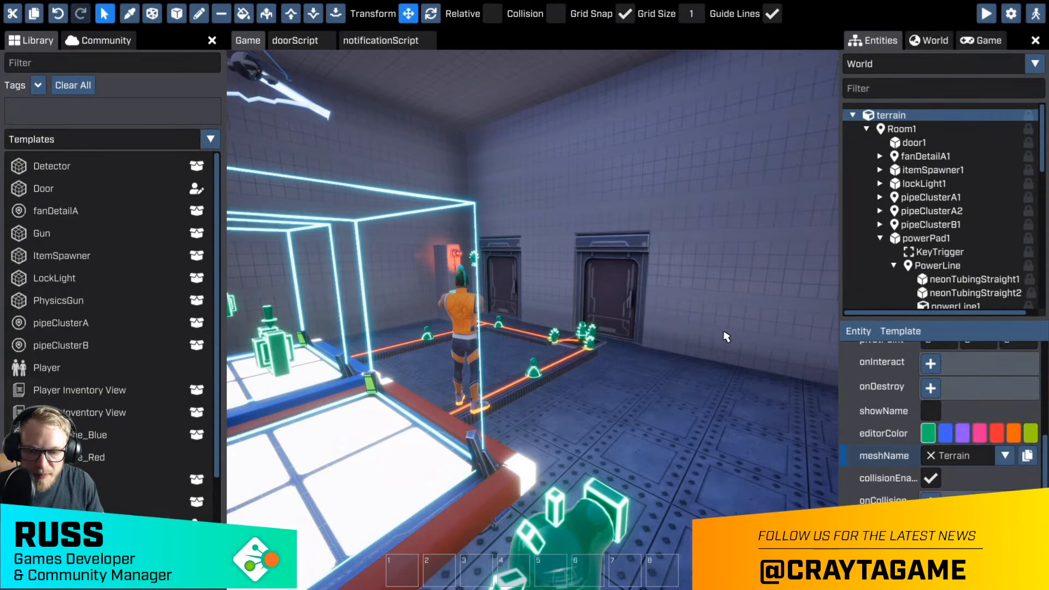
pyautogui.moveTo(682, 421); pyautogui.dragTo(628, 363, button='right')
pyautogui.press('w')
pyautogui.press('s')
pyautogui.moveTo(533, 308); pyautogui.dragTo(683, 420, button='right')
pyautogui.press('w')
pyautogui.press('s')
pyautogui.press('s')
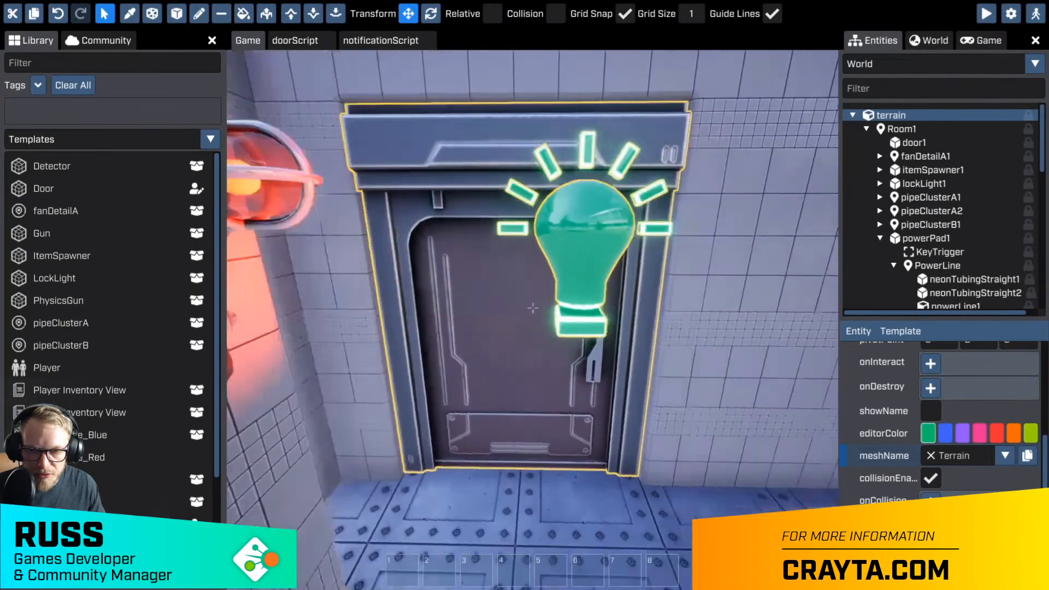
pyautogui.moveTo(533, 309); pyautogui.dragTo(765, 323, button='right')
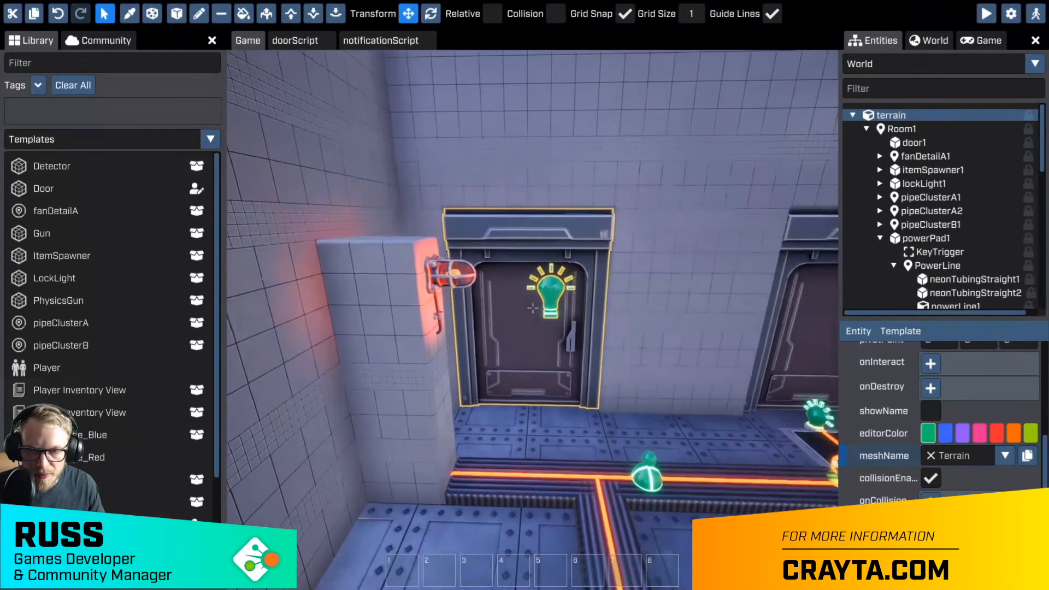
pyautogui.press('s')
pyautogui.moveTo(533, 308); pyautogui.dragTo(610, 306, button='right')
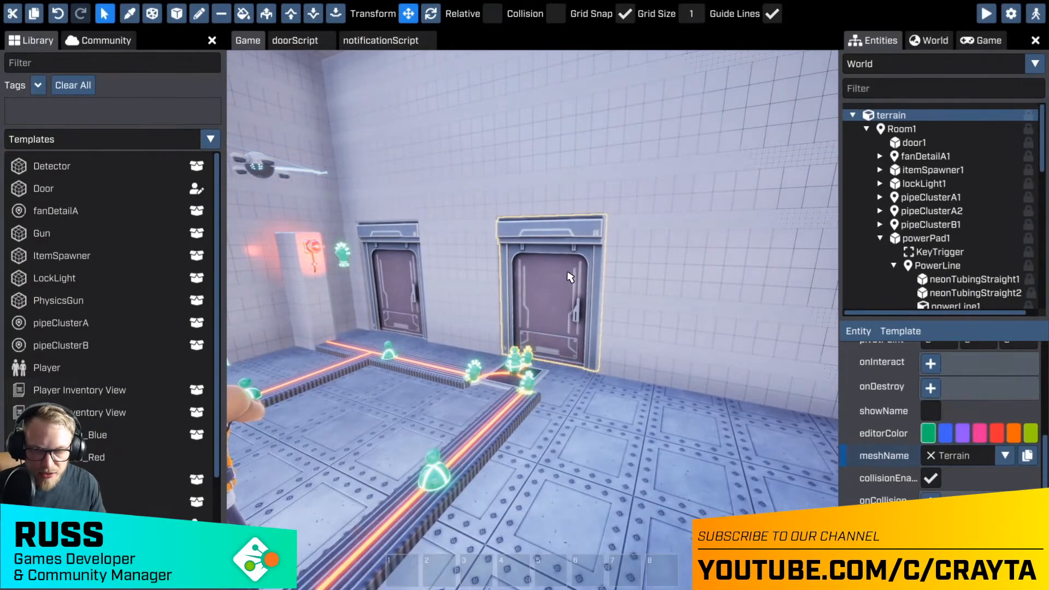
# - Return to the first room, leave advanced mode and start a preview of the game
pyautogui.moveTo(594, 444); pyautogui.dragTo(634, 465, button='right')
pyautogui.press('w')
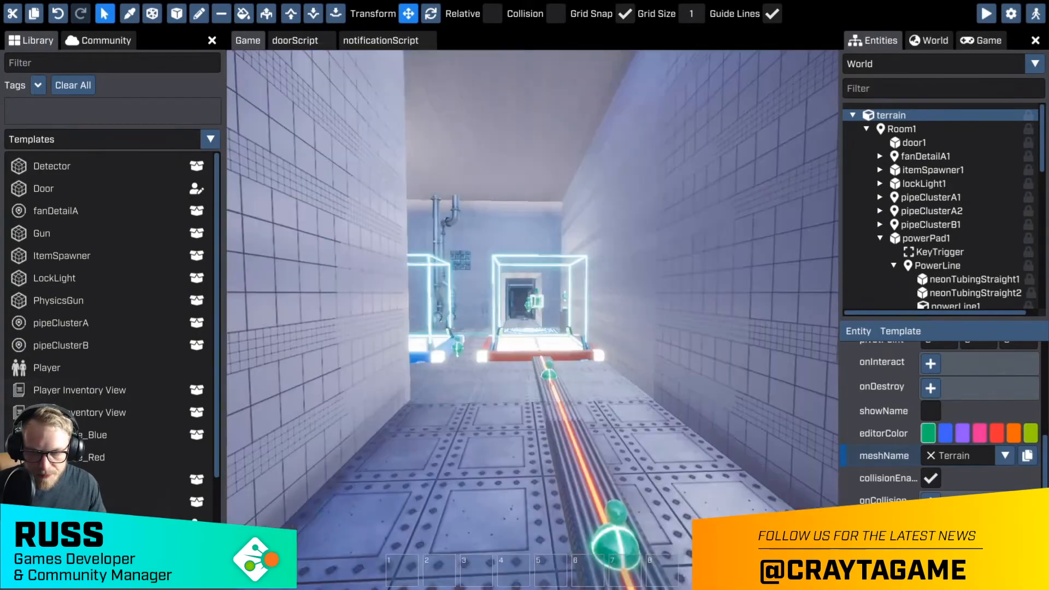
pyautogui.press('w')
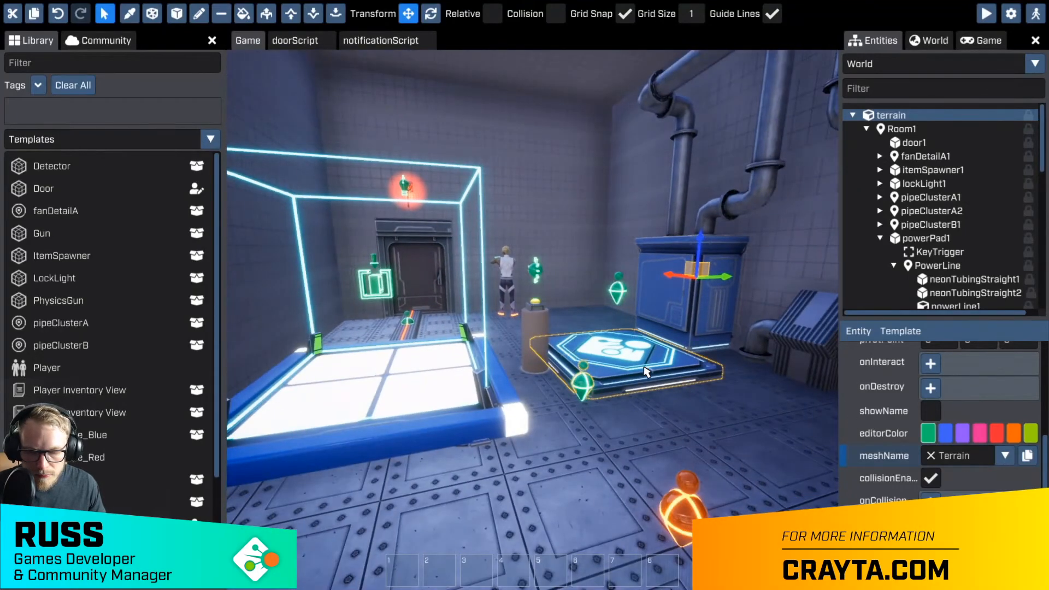
pyautogui.press('w')
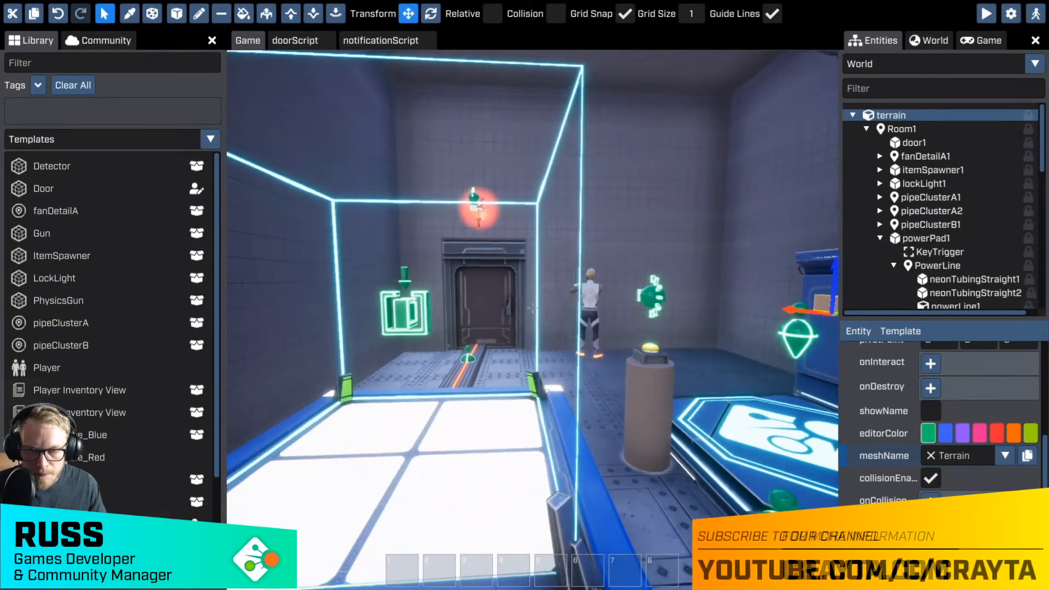
pyautogui.press('Tab')
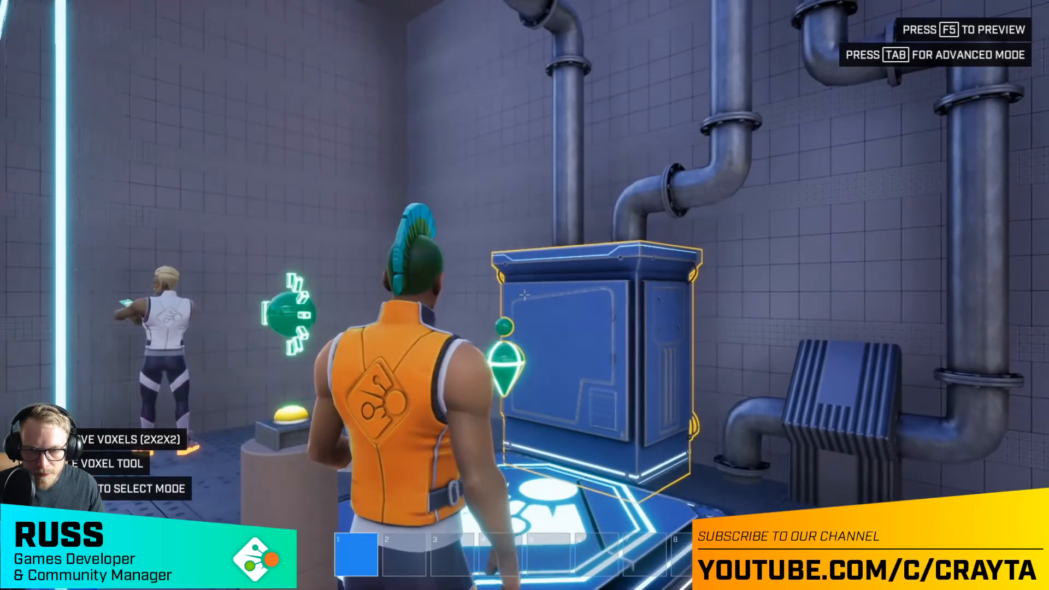
pyautogui.press('w')
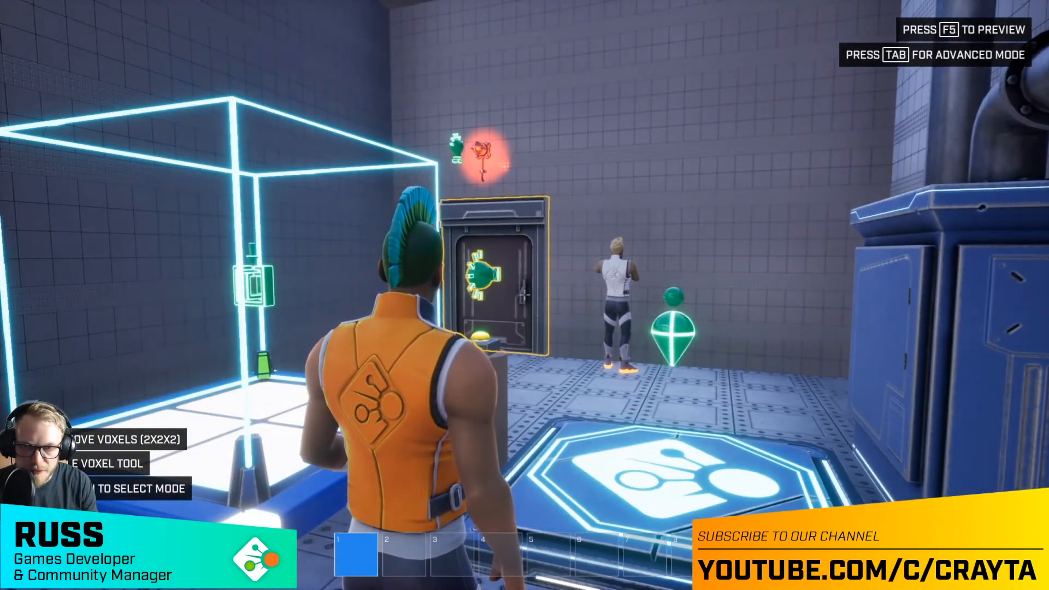
pyautogui.press('F5')
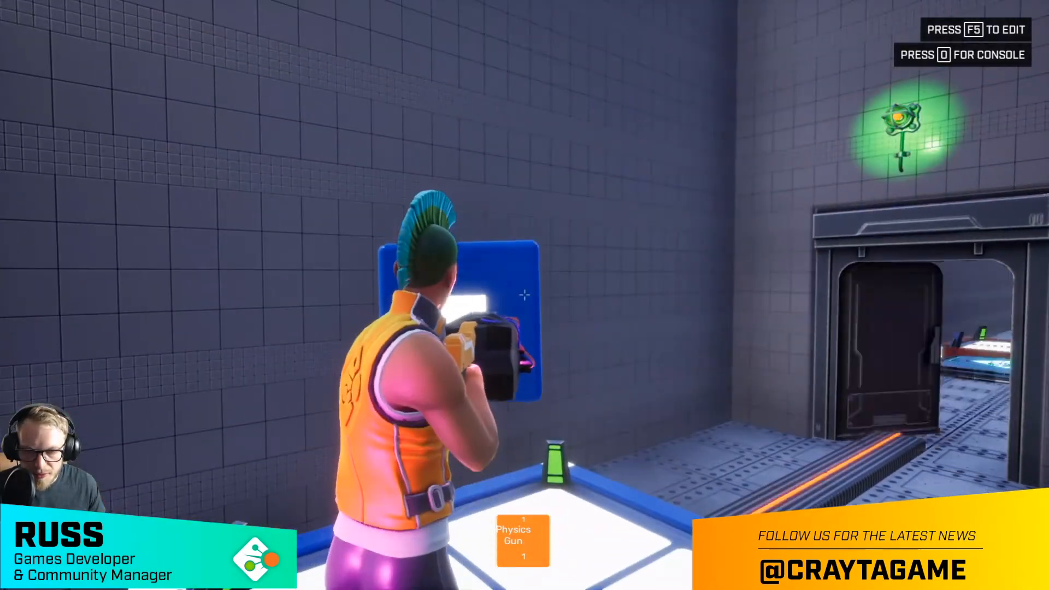
# - Playtest the earlier rooms with the Physics Gun and blue cube, continuing through the energy barrier towards the new room
pyautogui.press('w')
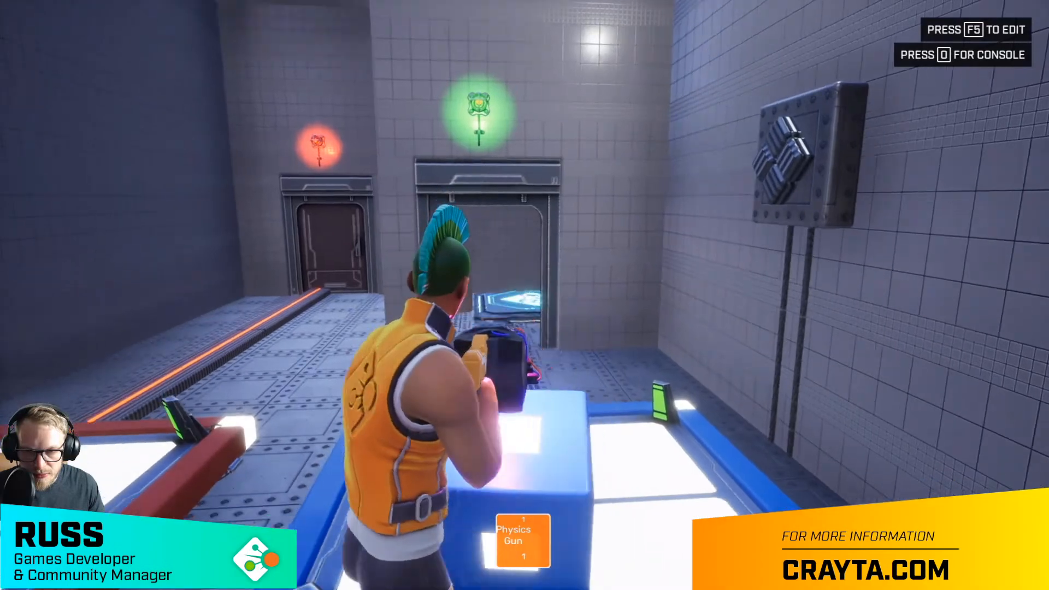
pyautogui.press('s')
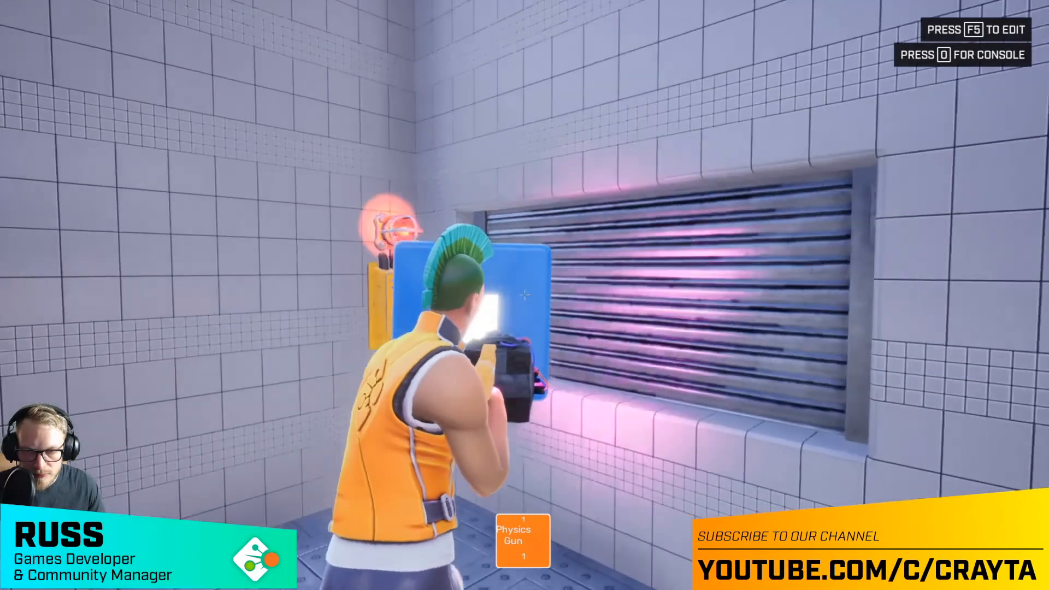
pyautogui.press('w')
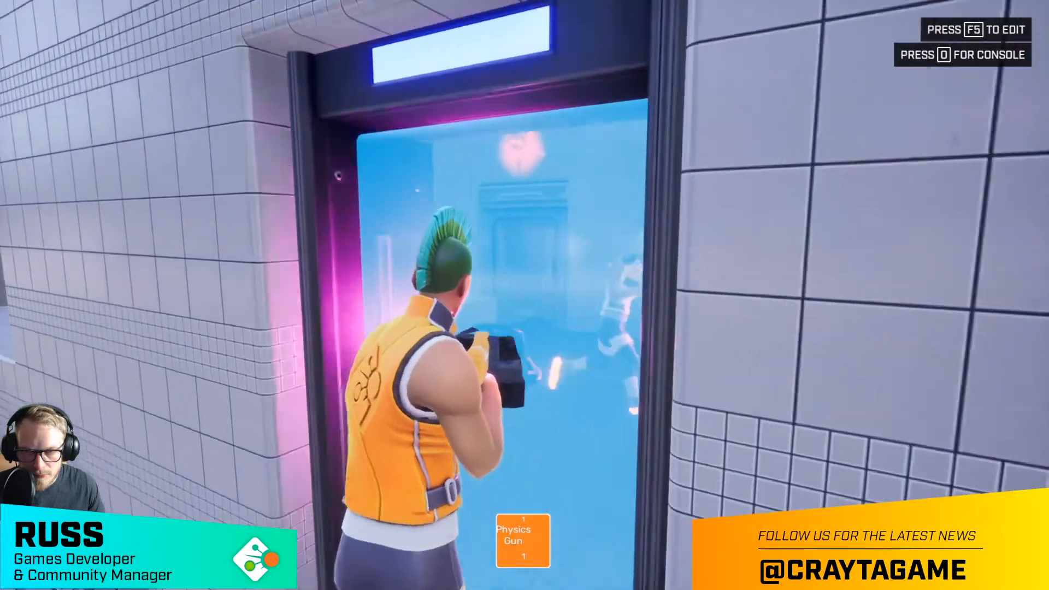
pyautogui.press('w')
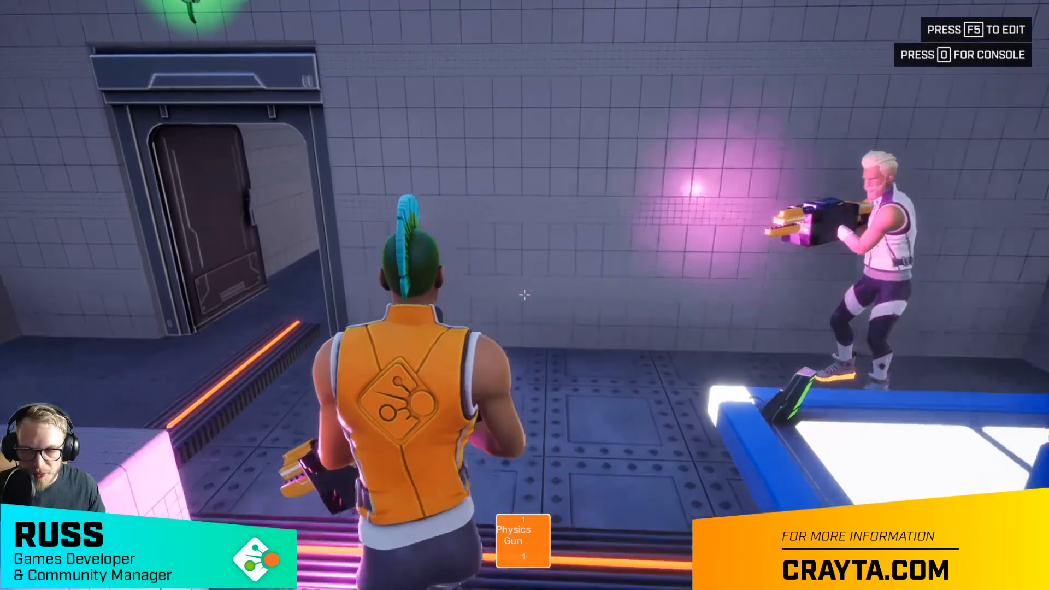
# - Spawn a blue cube from the new room's item spawner and carry it with the Physics Gun onto the blue power pad
pyautogui.press('w')
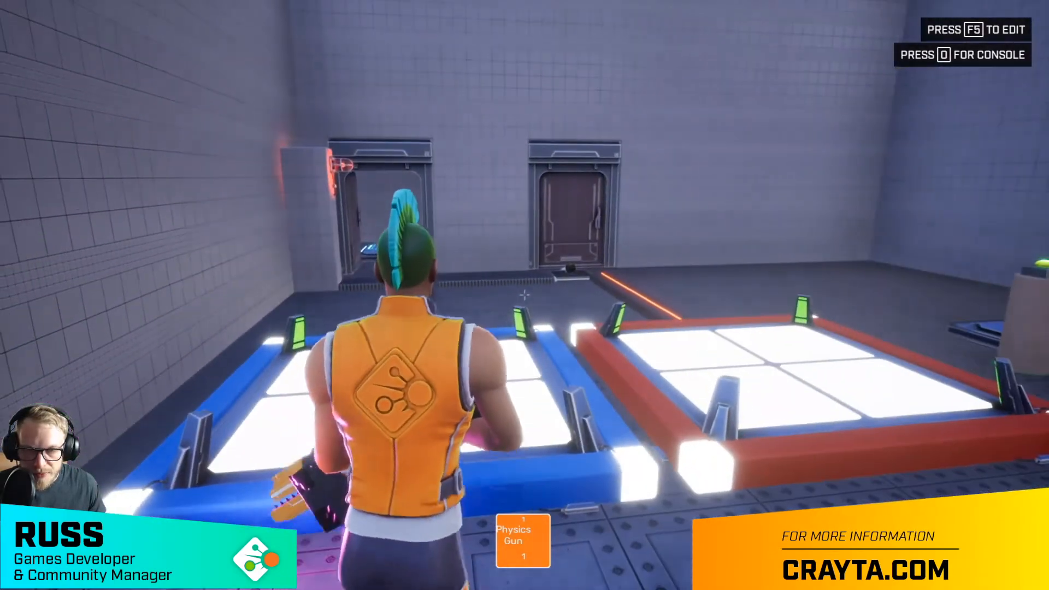
pyautogui.press('w')
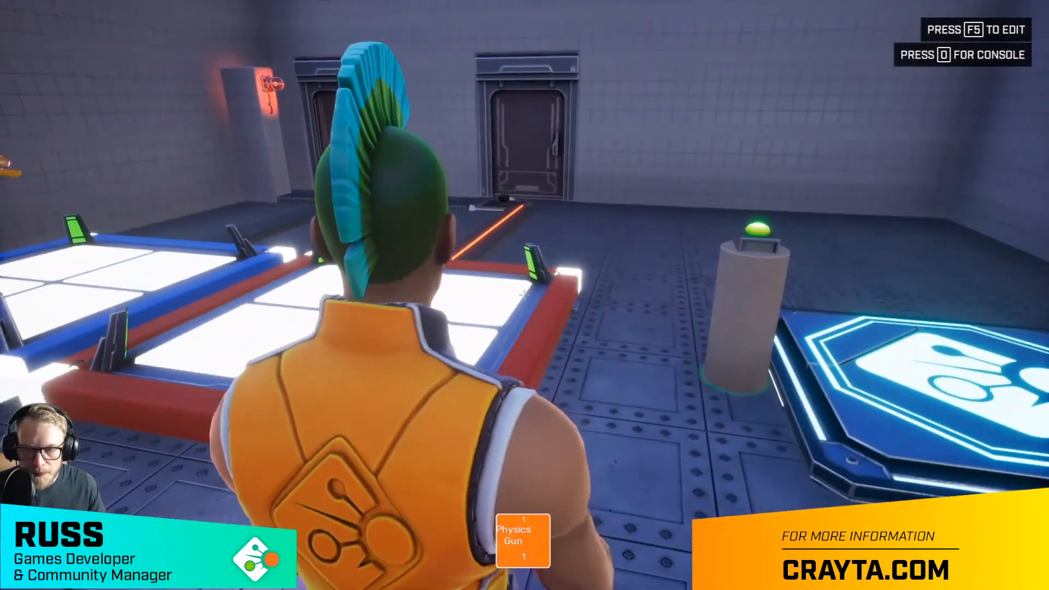
pyautogui.press('w')
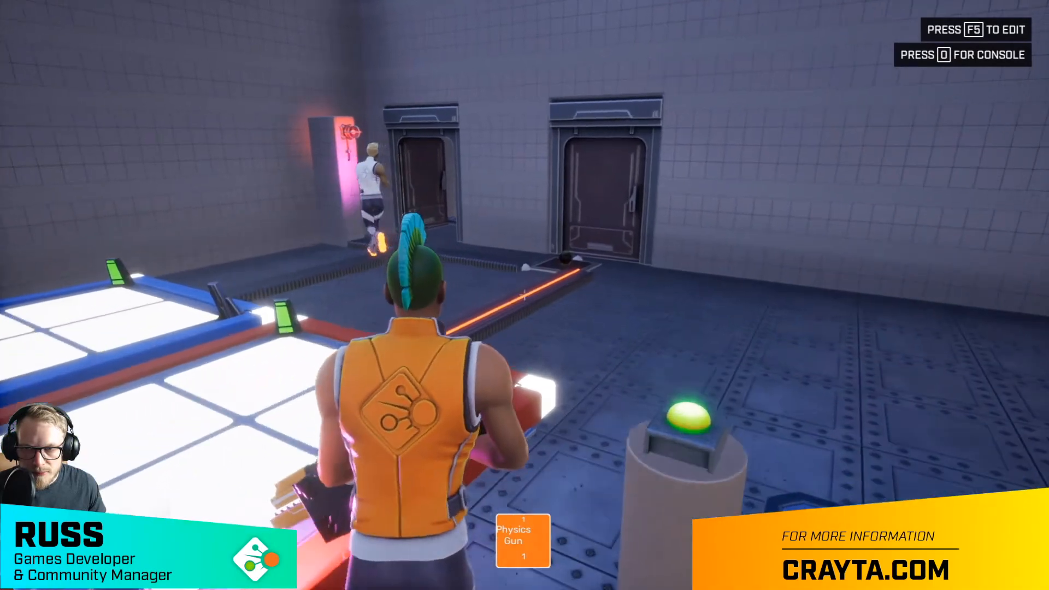
pyautogui.press('s')
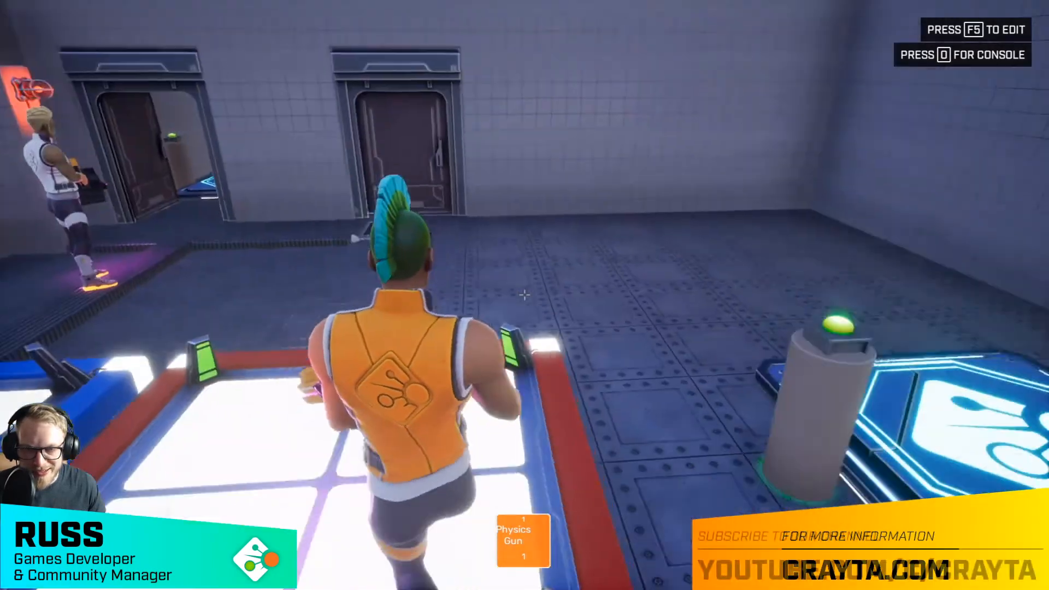
pyautogui.press('w')
pyautogui.press('e')
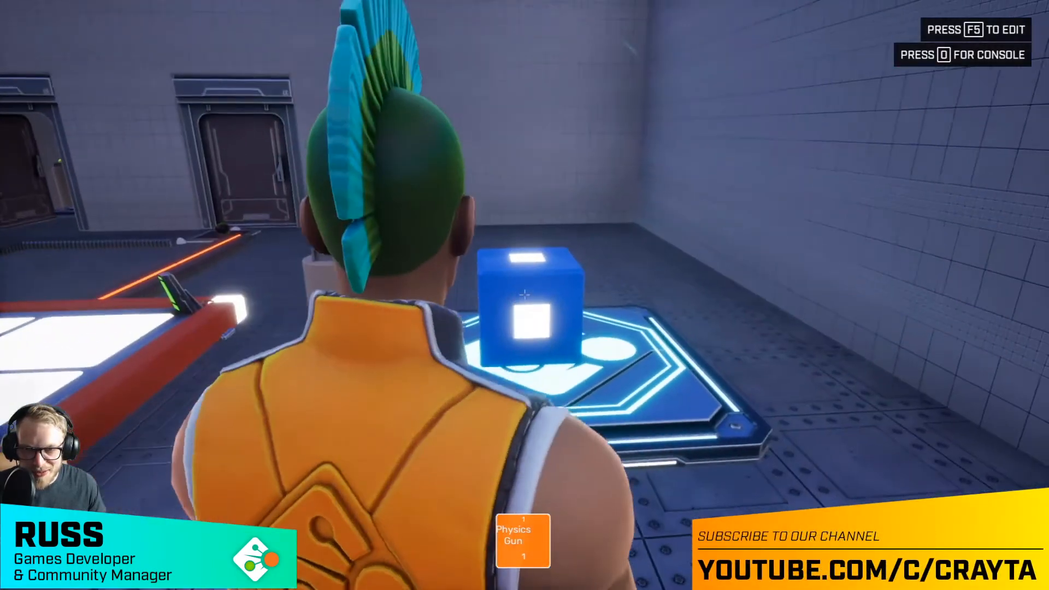
pyautogui.click(525, 295)
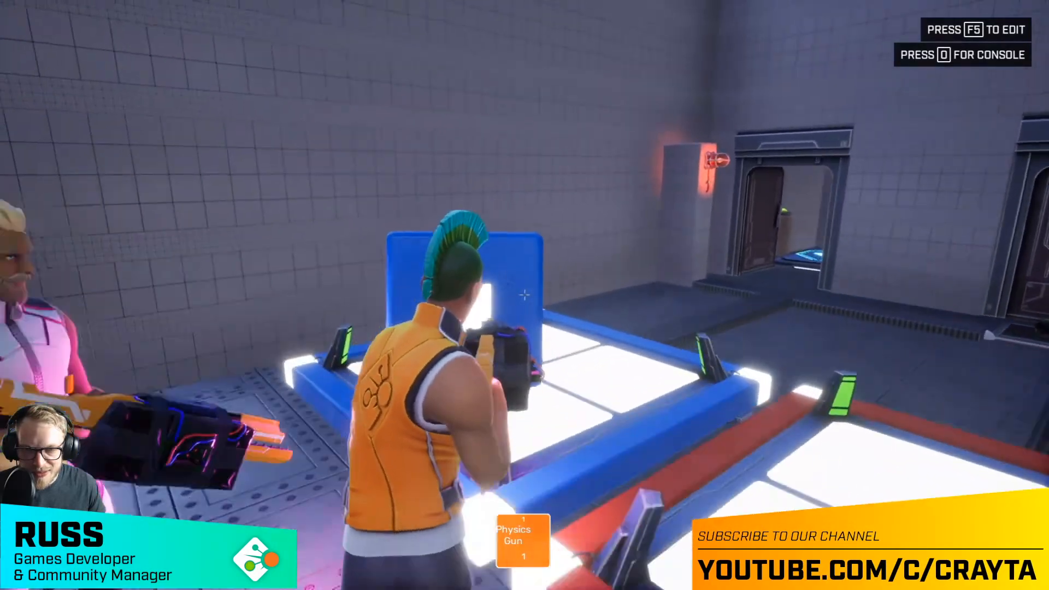
pyautogui.click(525, 295)
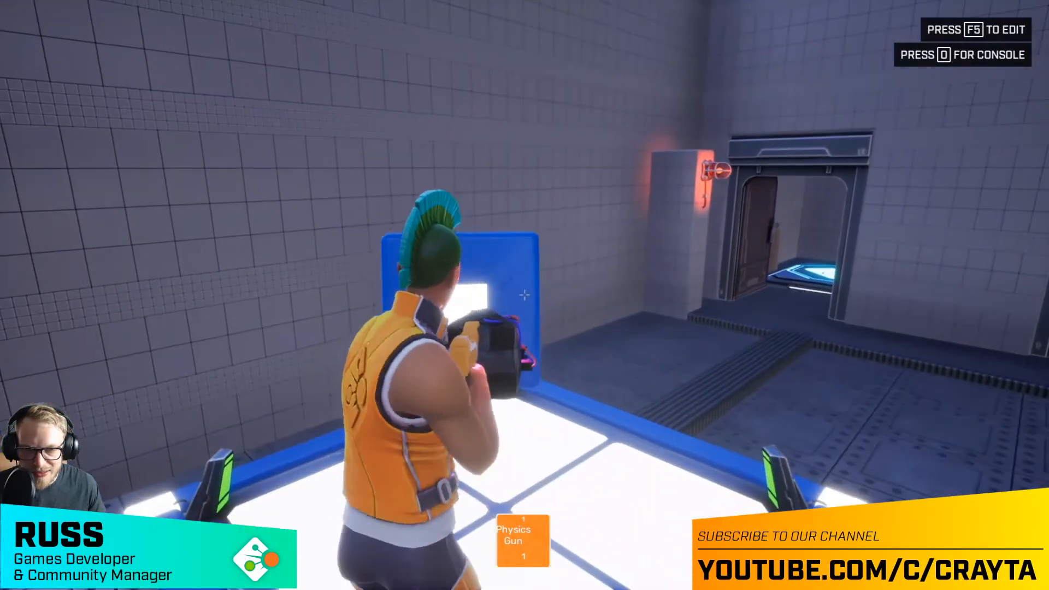
# - Walk from the blue power pad through the open door beside the lock light, inspect the pad behind it, and return to the room
pyautogui.press('w')
pyautogui.press('w')
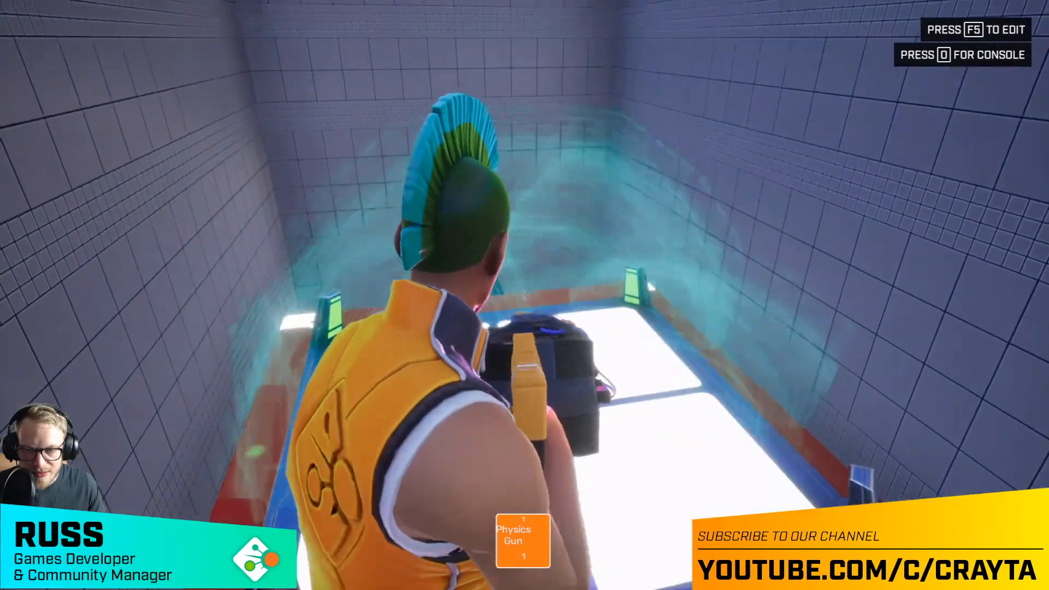
pyautogui.press('w')
pyautogui.press('s')
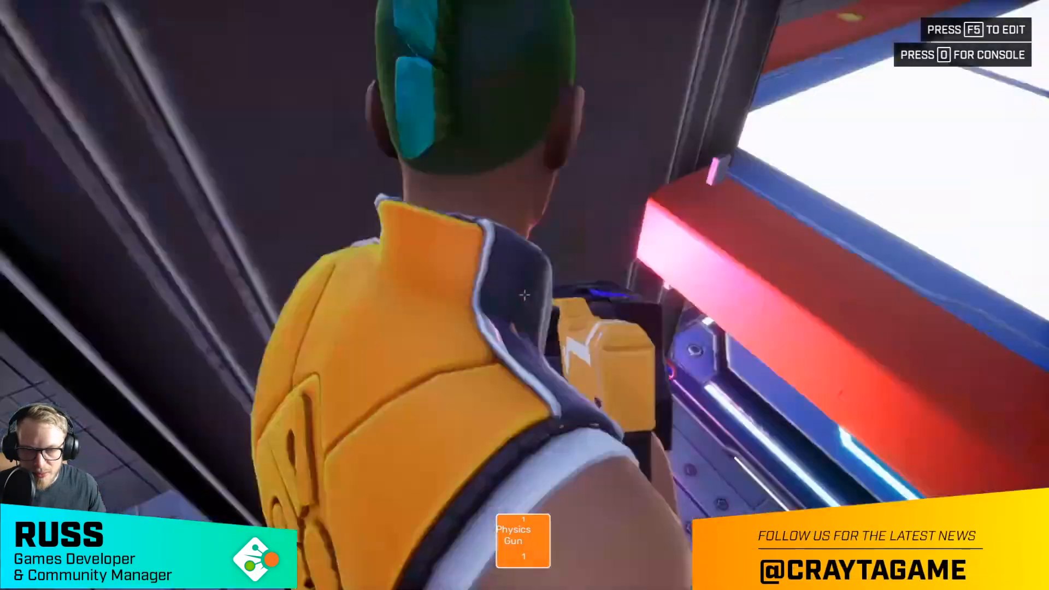
pyautogui.press('s')
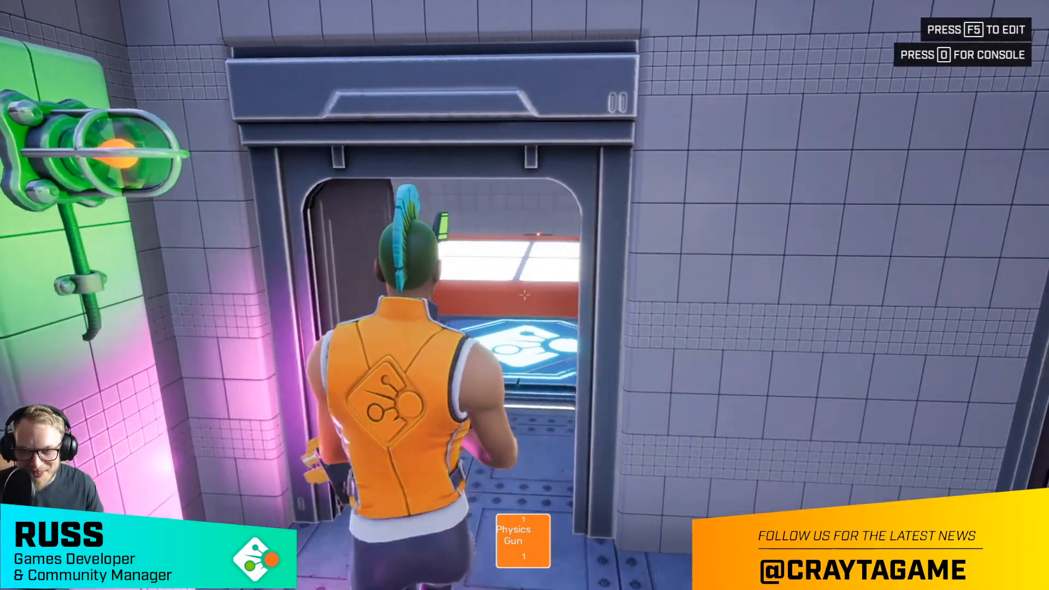
# - Playtest the power gate by moving between the red and blue power pads and the two doors, checking the lock light and power lines
pyautogui.press('w')
pyautogui.press('w')
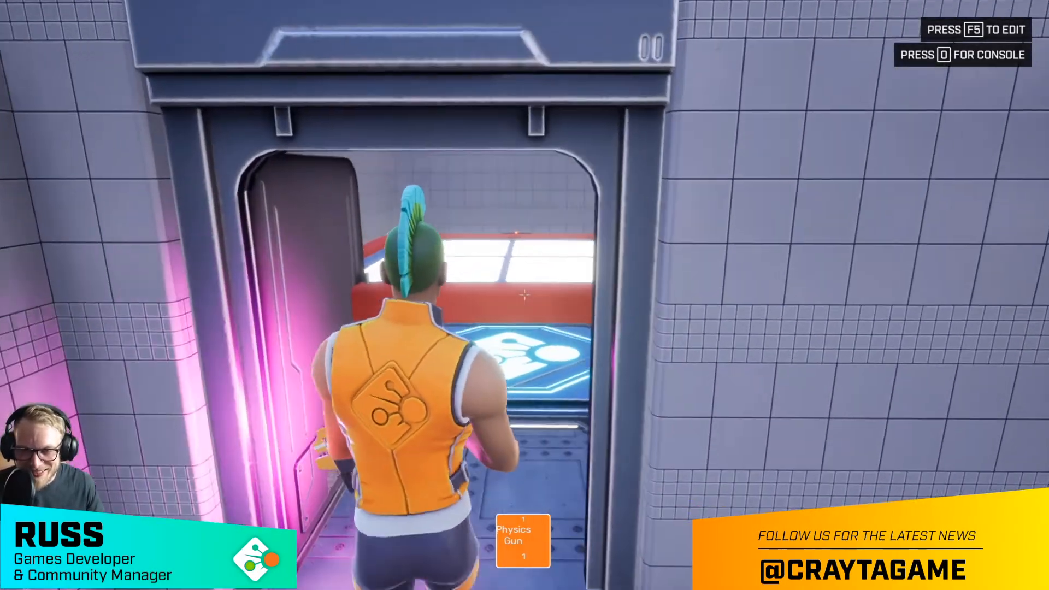
pyautogui.press('s')
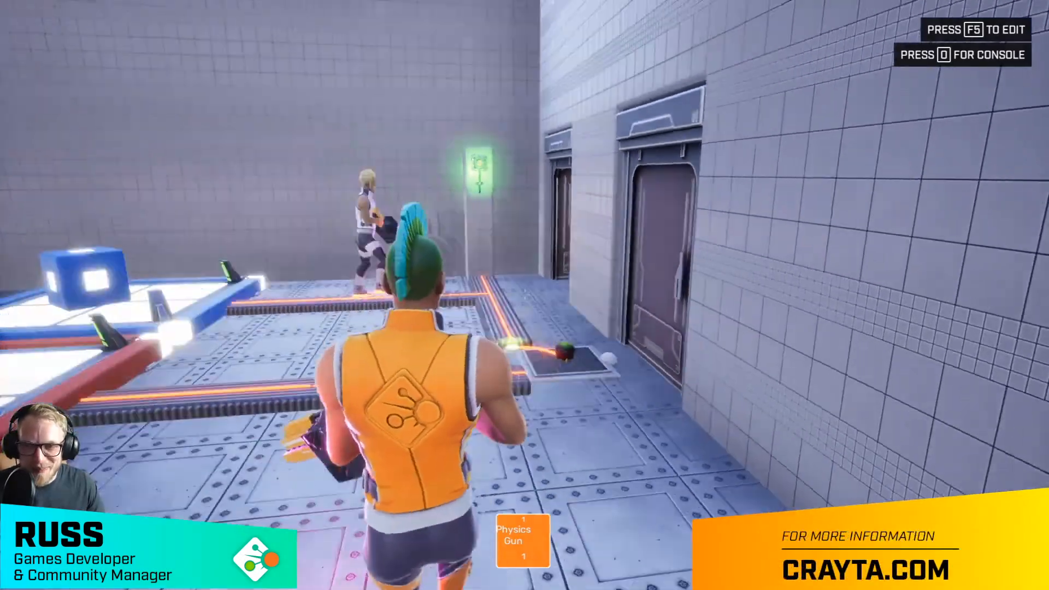
pyautogui.press('w')
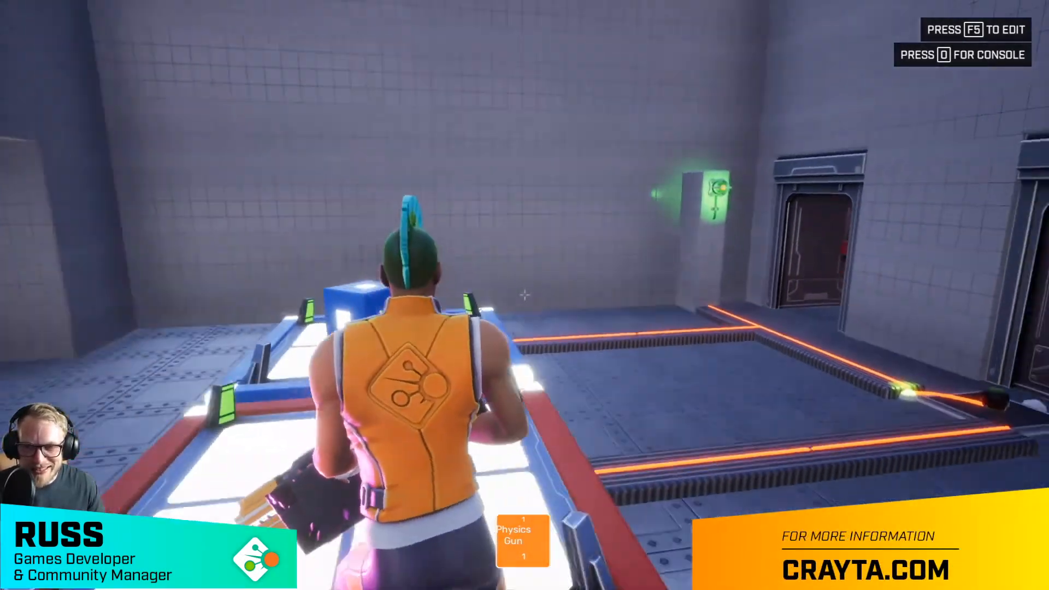
pyautogui.press('w')
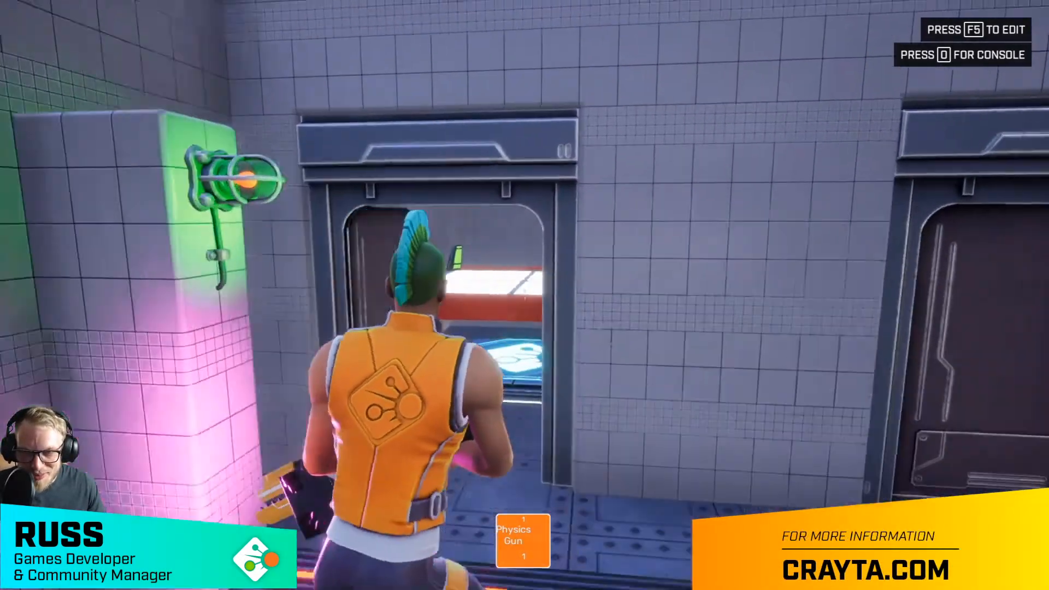
pyautogui.press('s')
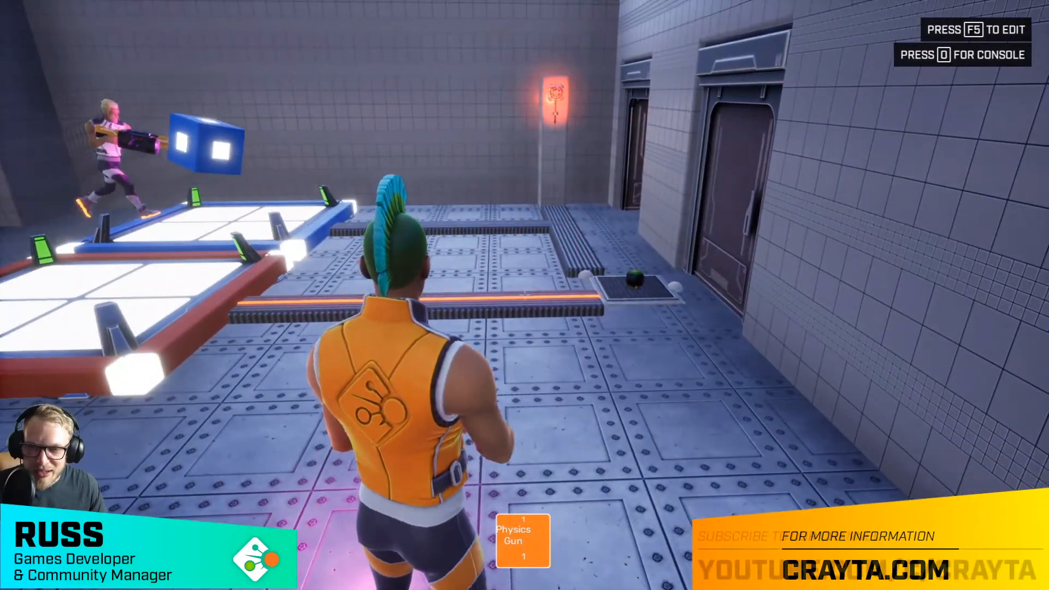
# - Examine the power pads, blue cubes and item spawner from around the spawner while the preview runs
pyautogui.press('w')
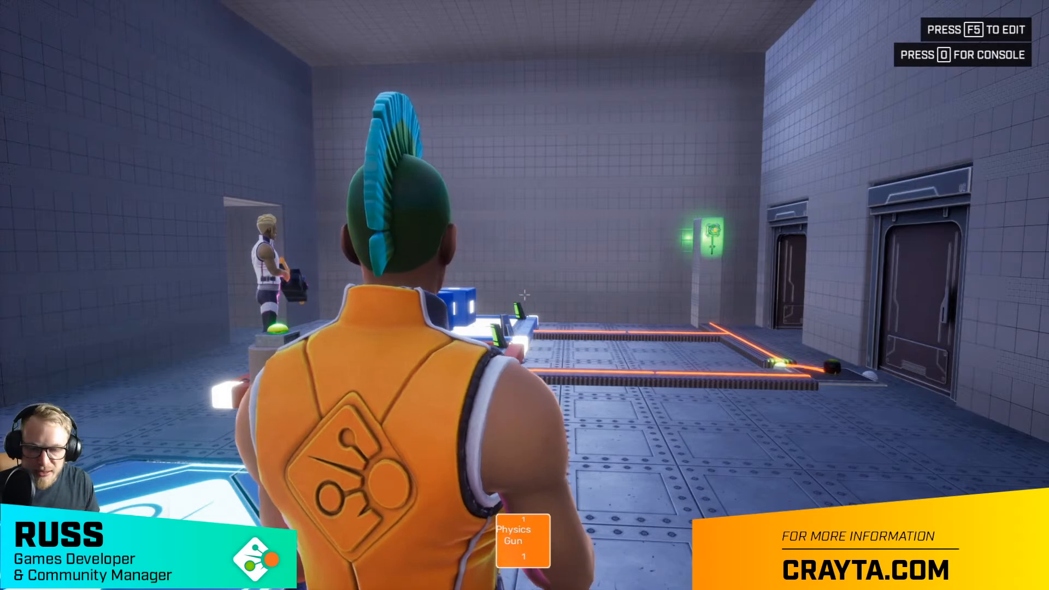
pyautogui.press('w')
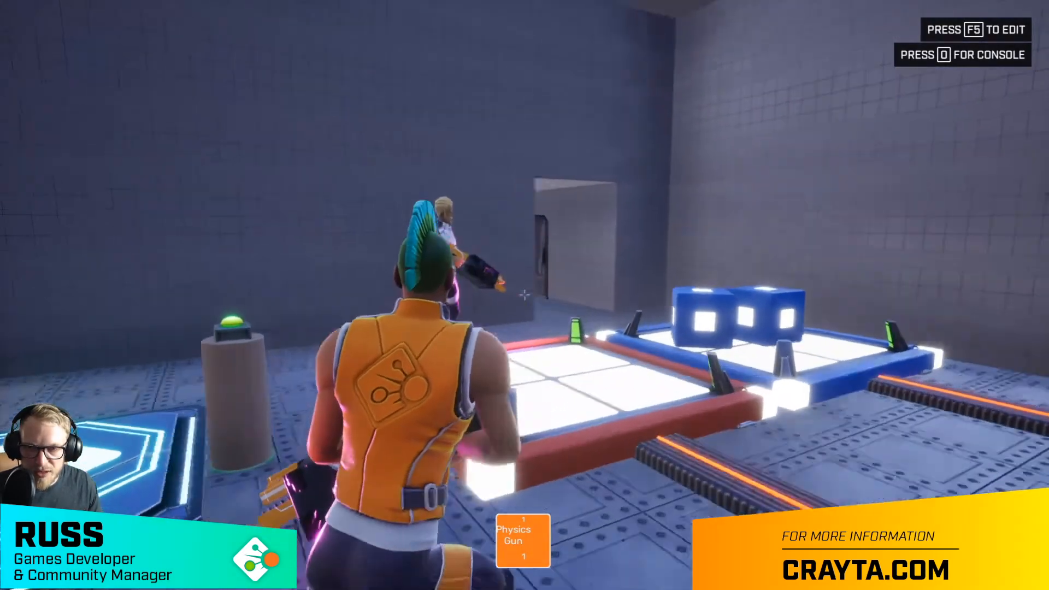
pyautogui.press('s')
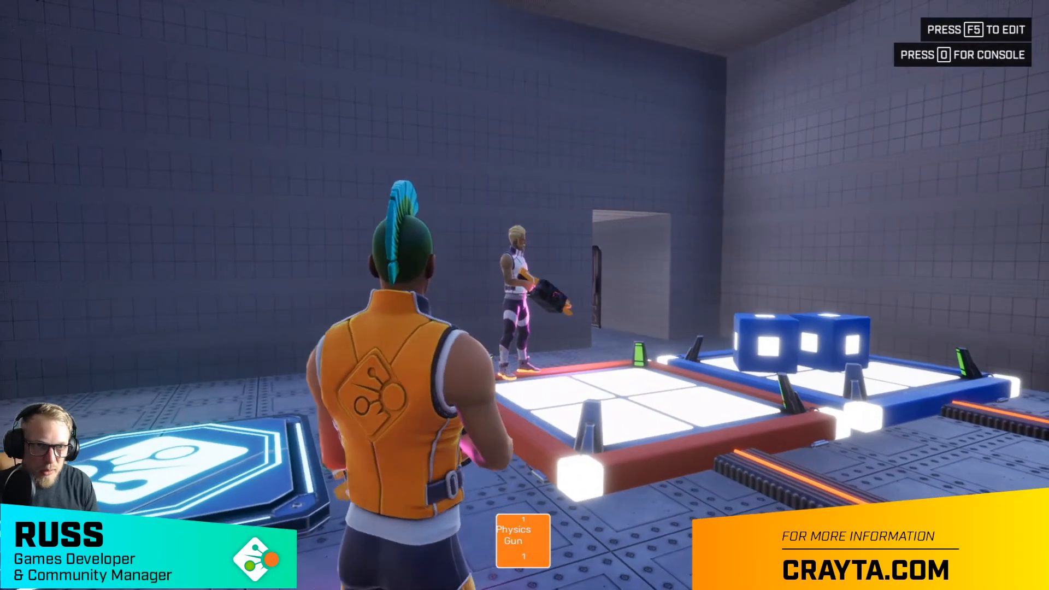
pyautogui.press('s')
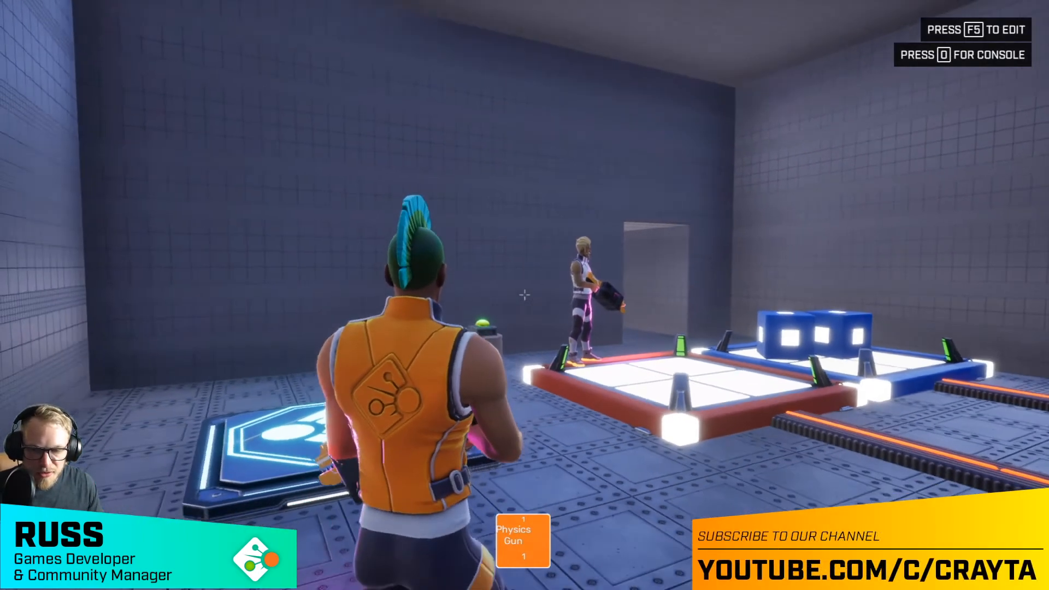
pyautogui.press('s')
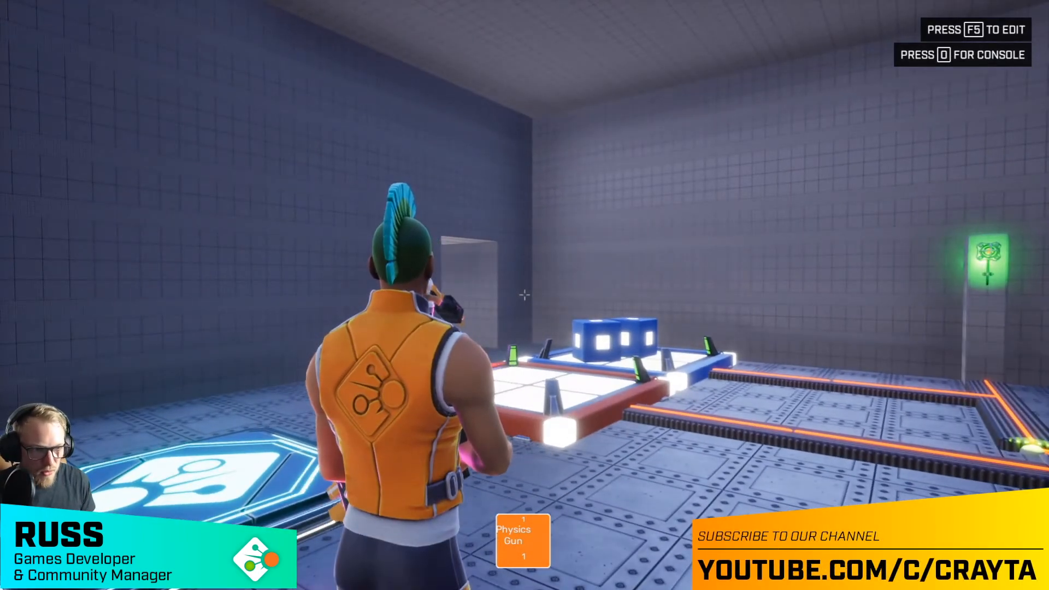